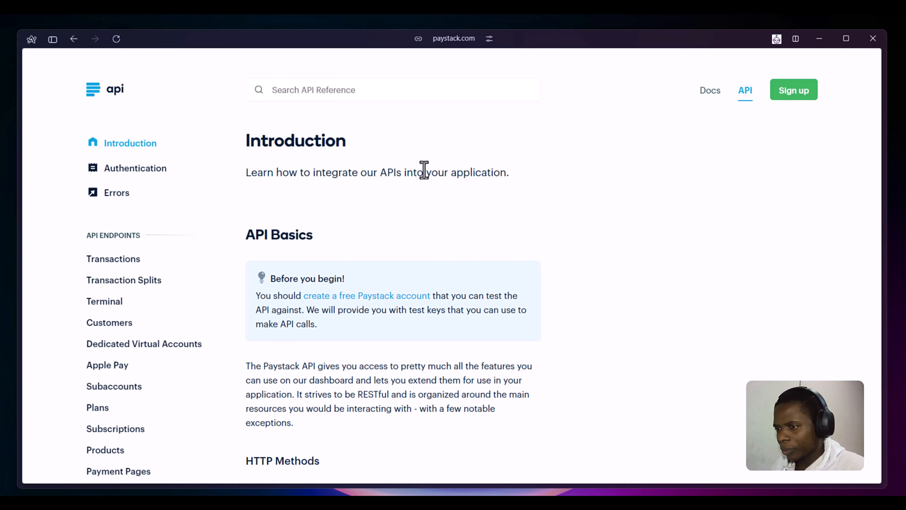
# Show the Plans page with Premium (NGN 25,000) and Basic (NGN 10,000), briefly checking the business switcher.
pyautogui.moveTo(2, 218)
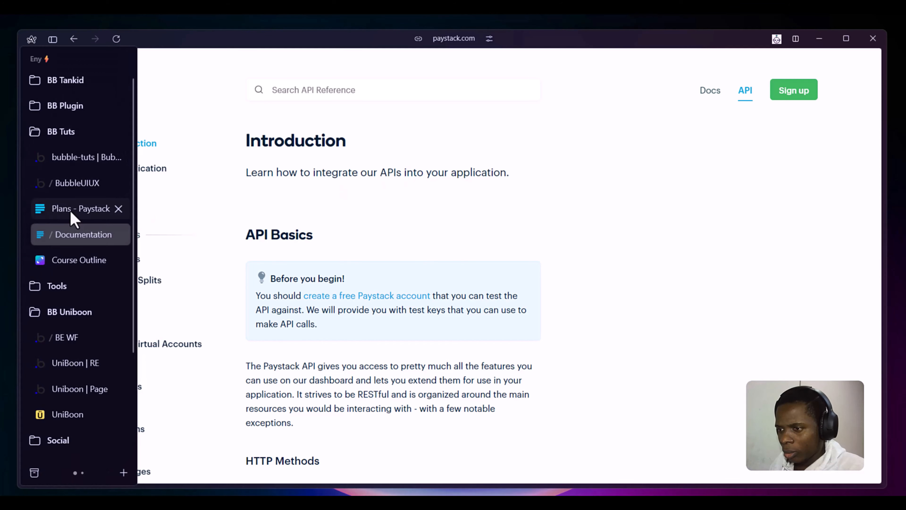
pyautogui.click(71, 213)
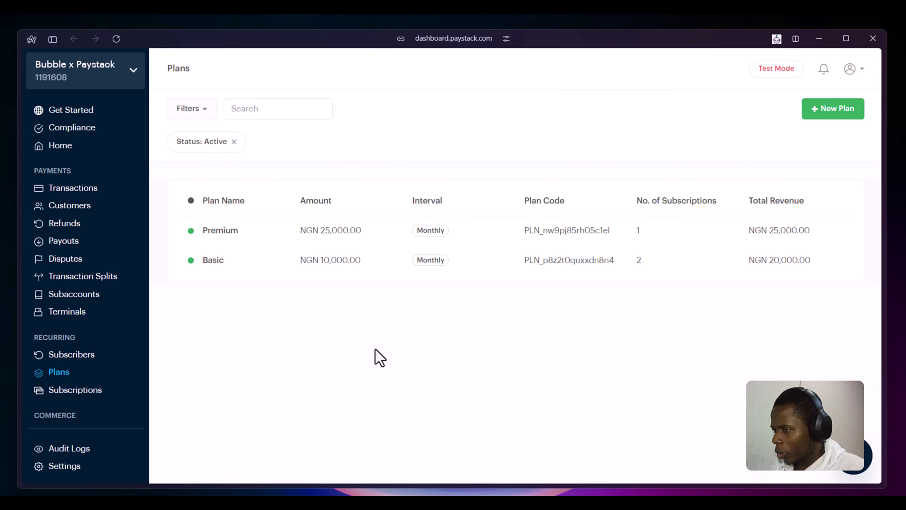
pyautogui.click(133, 82)
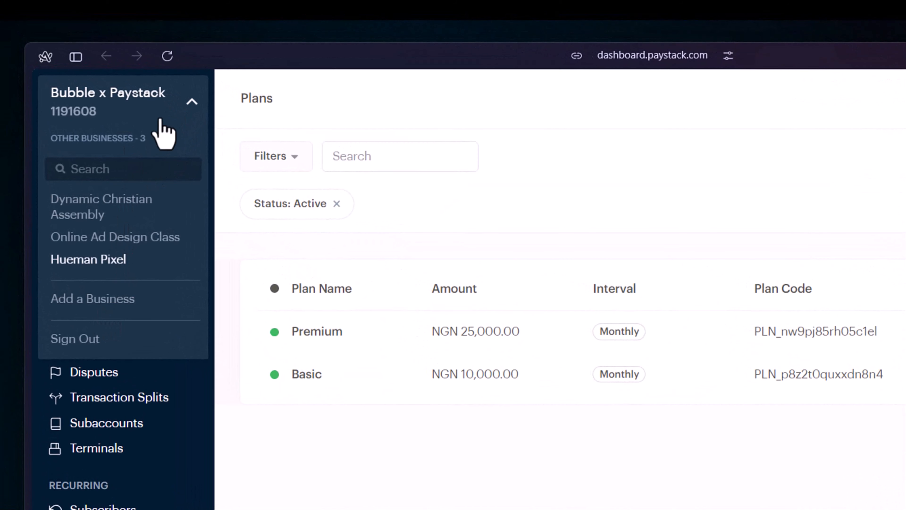
pyautogui.click(192, 107)
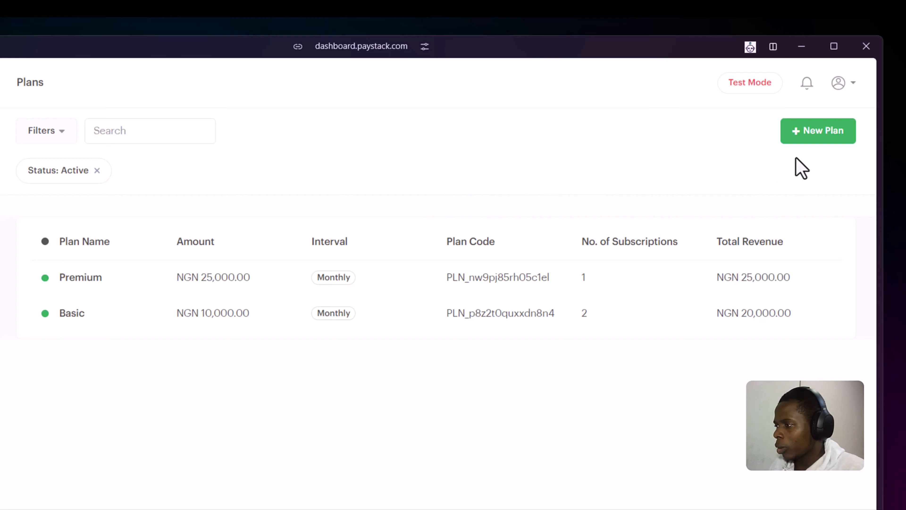
pyautogui.click(810, 141)
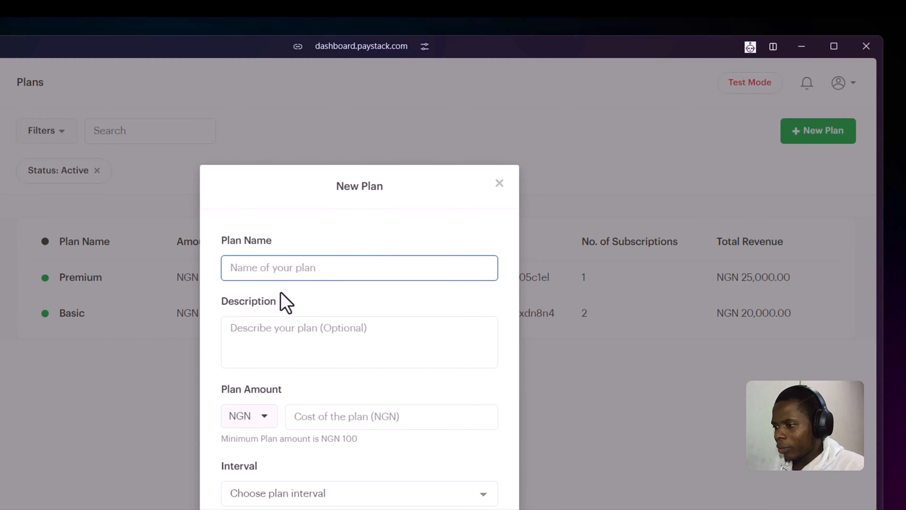
pyautogui.scroll(-5, 290, 309)
pyautogui.scroll(5, 297, 315)
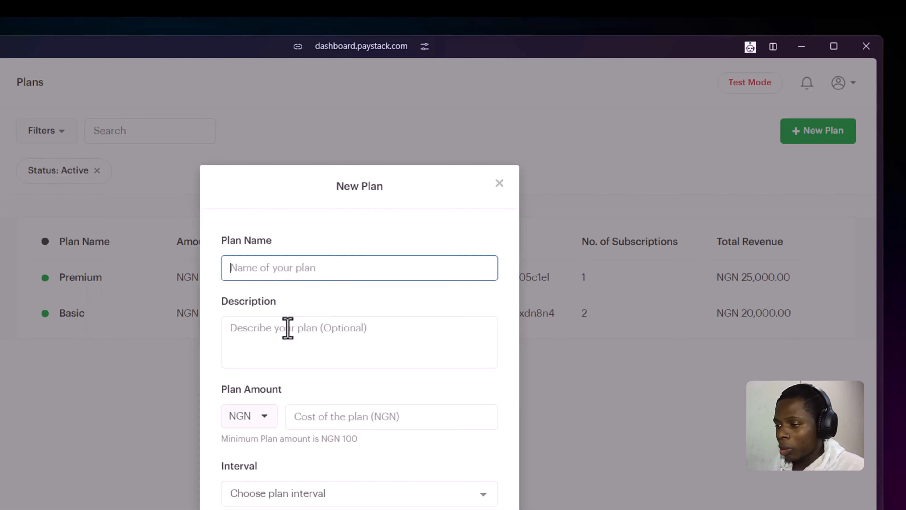
pyautogui.scroll(-4, 282, 341)
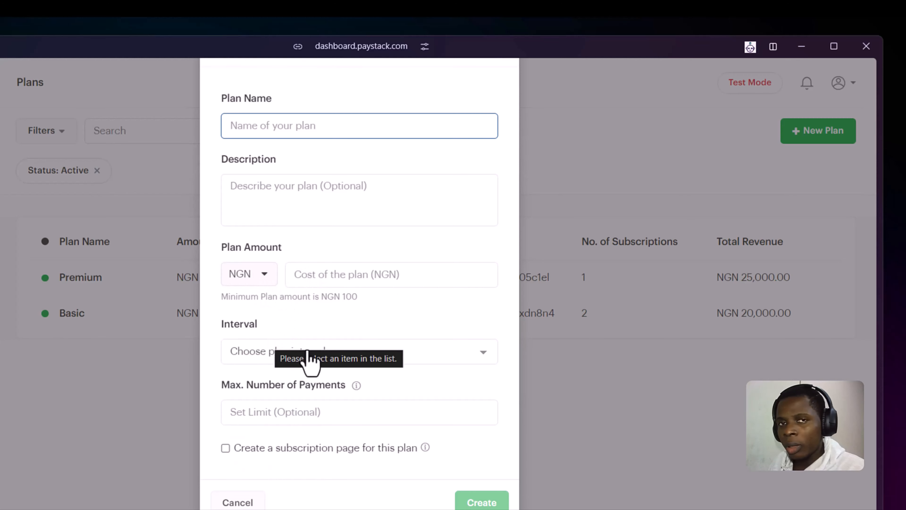
pyautogui.click(419, 353)
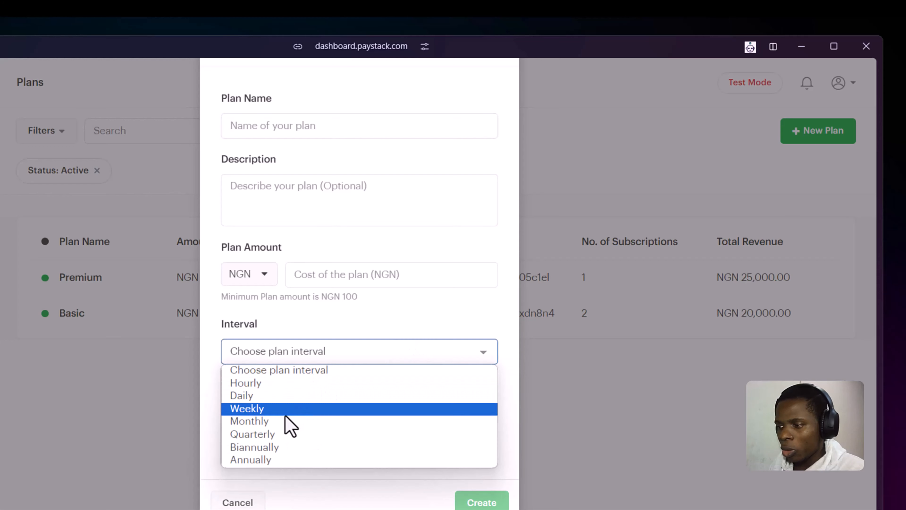
pyautogui.click(346, 328)
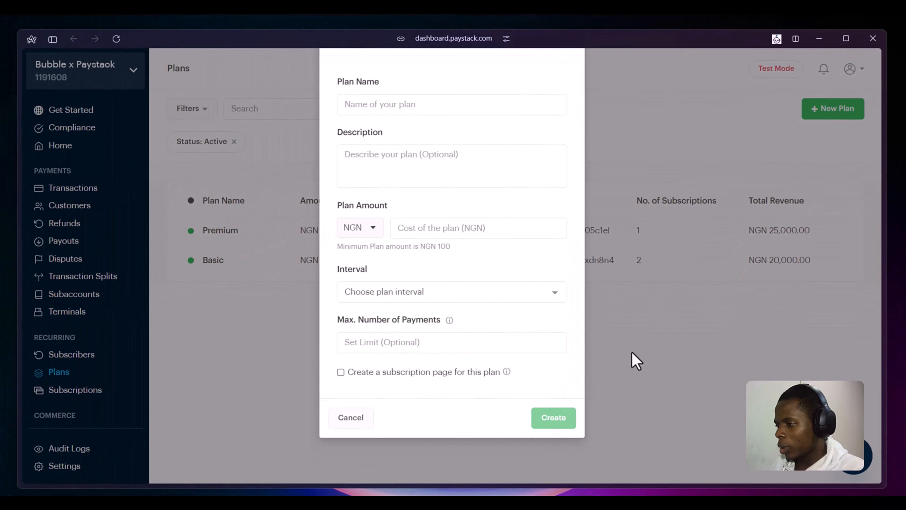
pyautogui.click(632, 352)
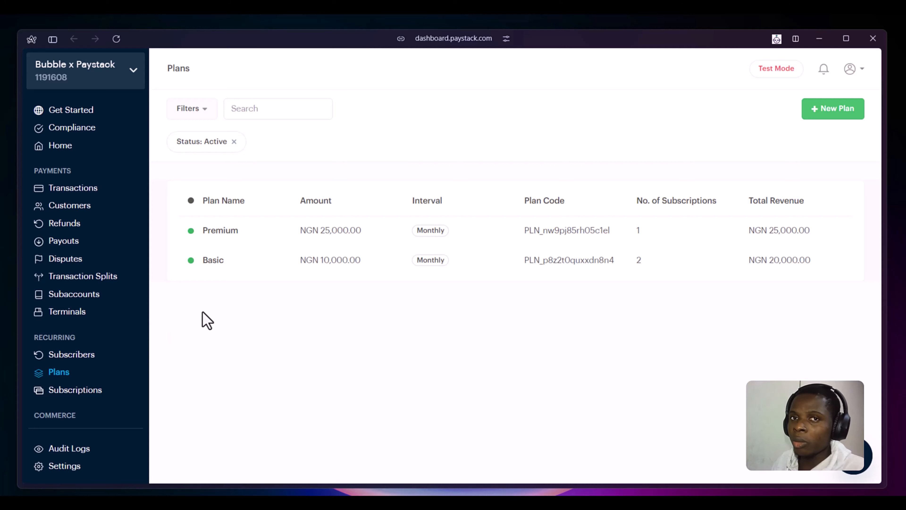
# Return to the Paystack API docs Introduction page at paystack.com/docs/api and select its address.
pyautogui.moveTo(0, 294)
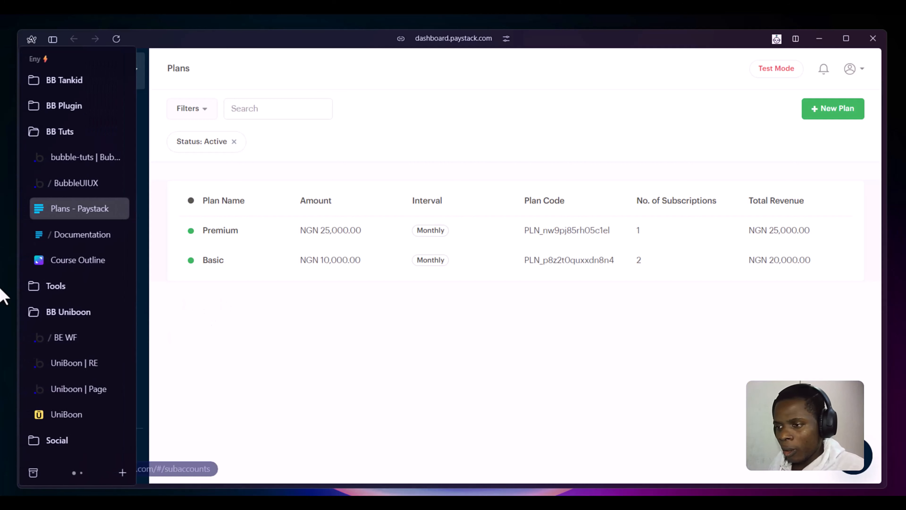
pyautogui.click(79, 241)
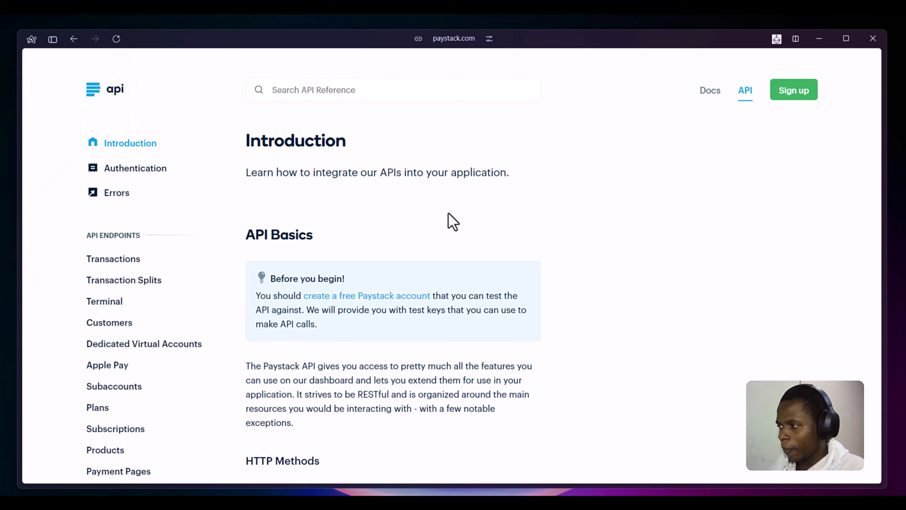
pyautogui.click(450, 41)
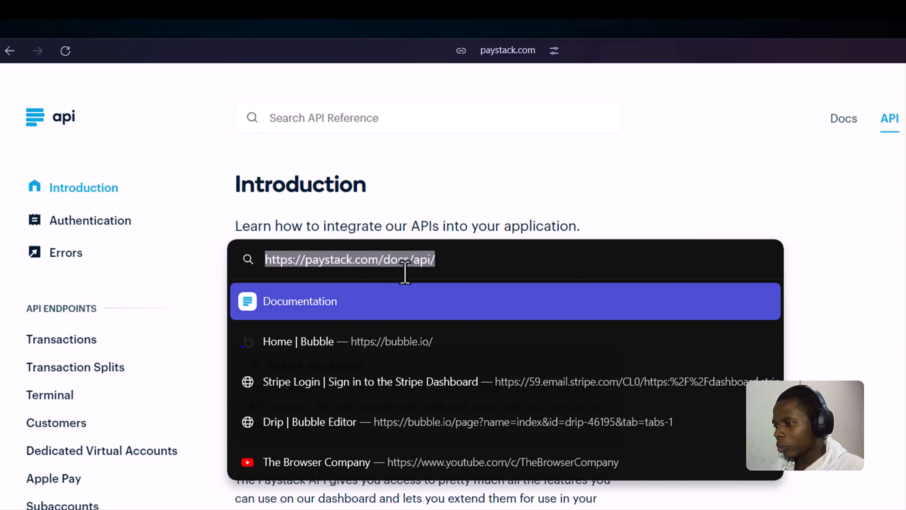
# Close the address popup and scroll the endpoint list down to Plans and Subscriptions.
pyautogui.click(660, 188)
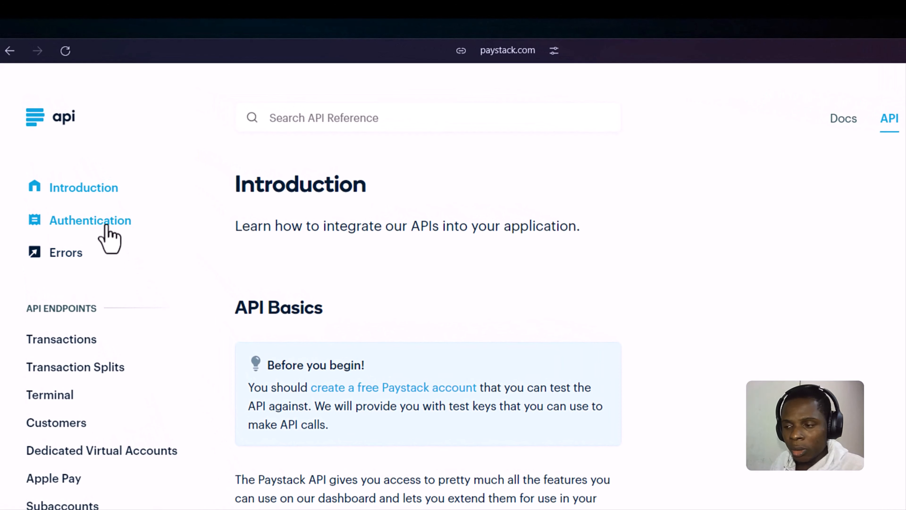
pyautogui.scroll(-2, 93, 279)
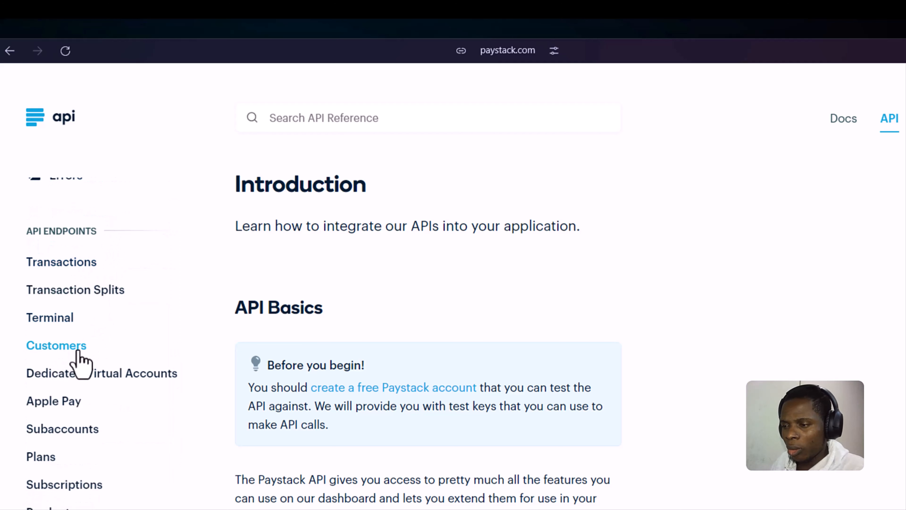
pyautogui.scroll(-2, 117, 389)
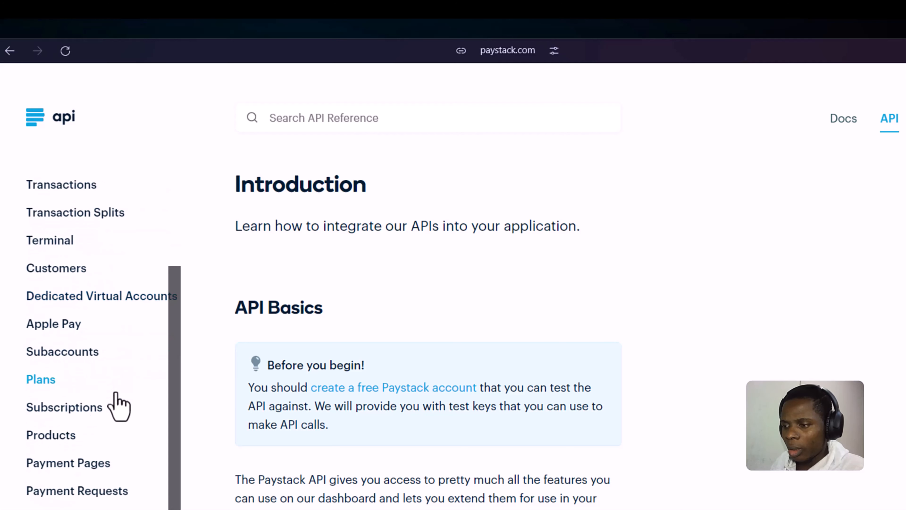
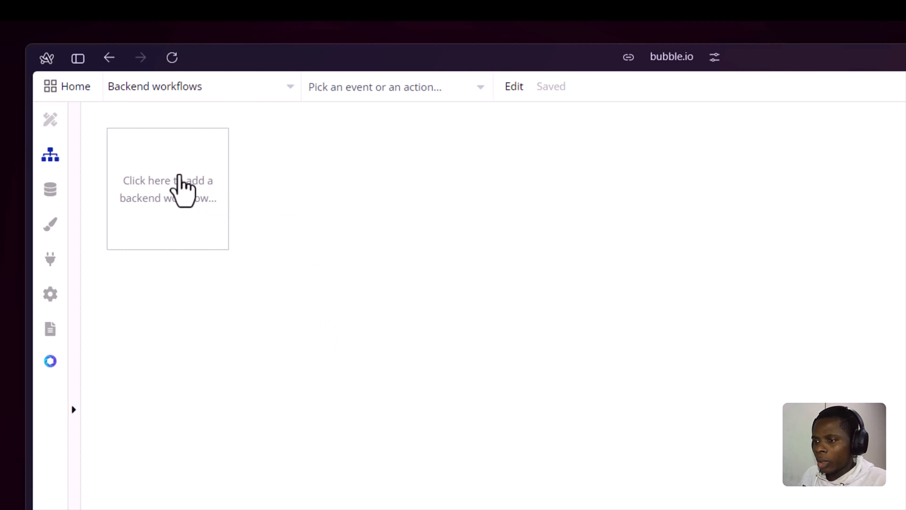
# Create a new backend API workflow named subscribe.
pyautogui.click(182, 189)
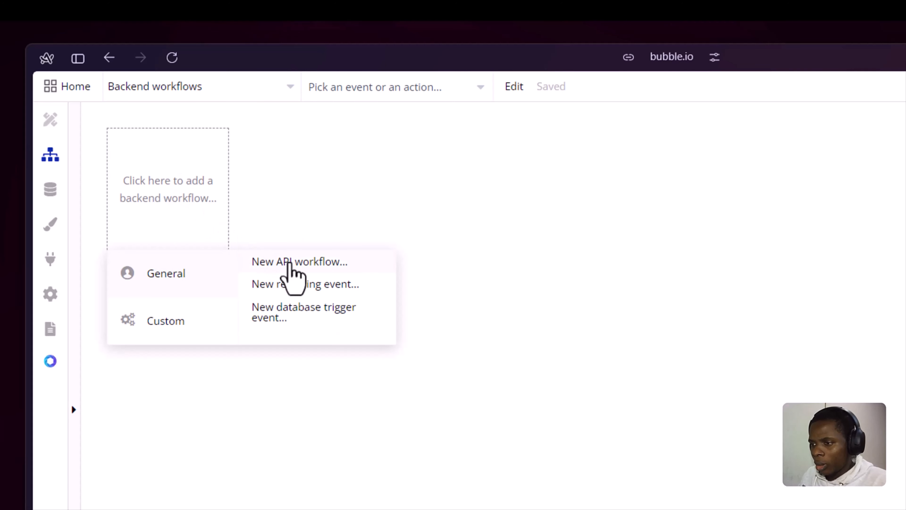
pyautogui.click(290, 265)
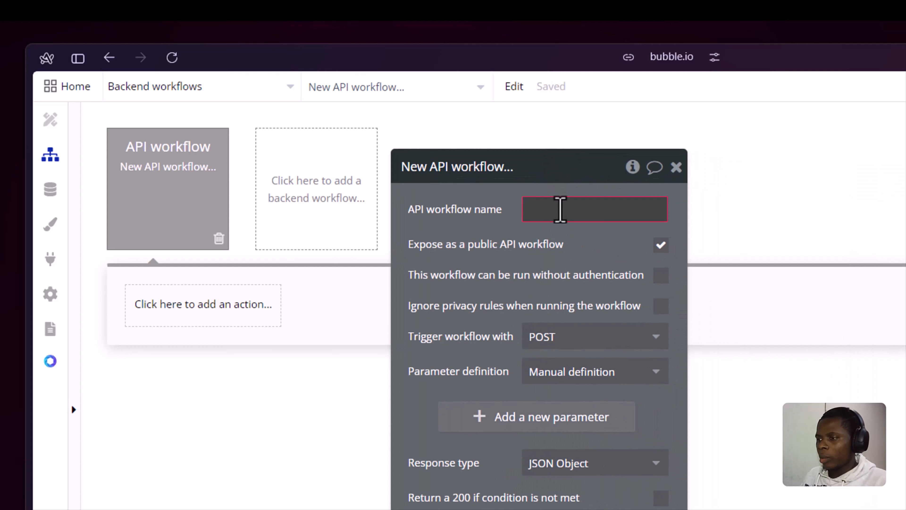
pyautogui.click(560, 209)
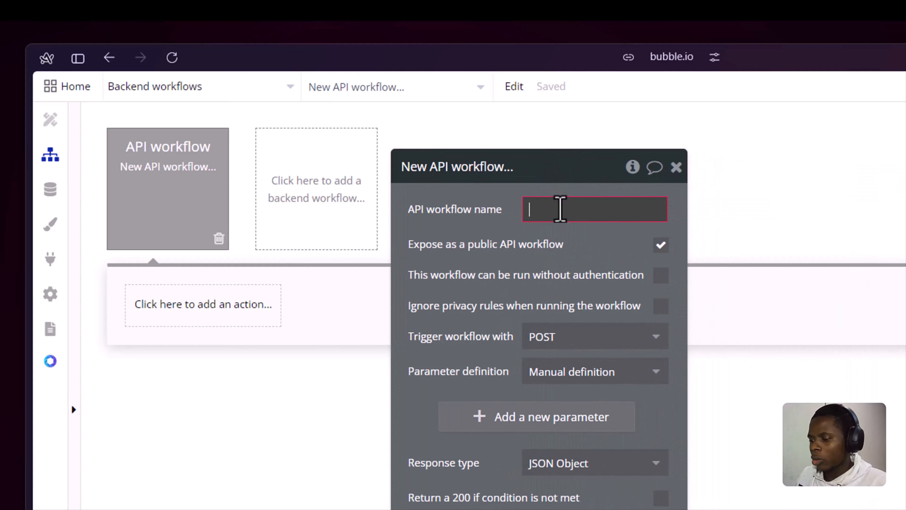
pyautogui.write('subsc')
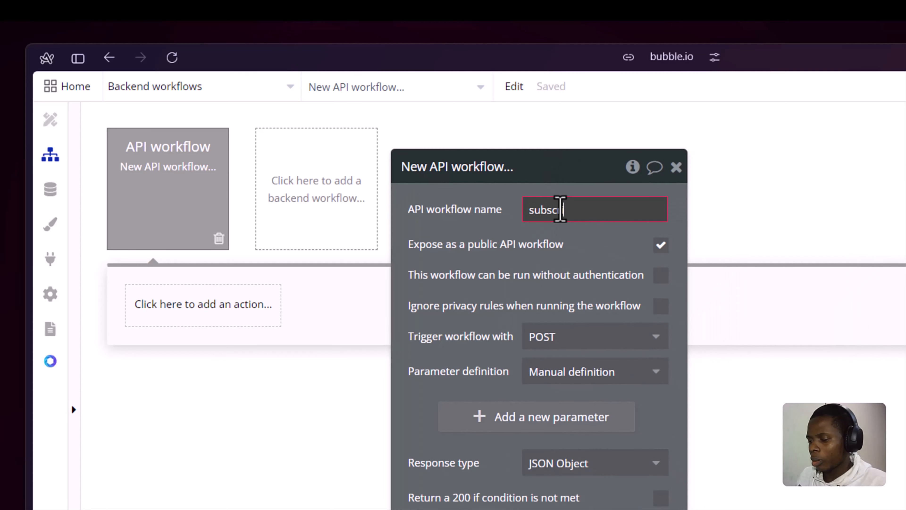
pyautogui.write('ribe')
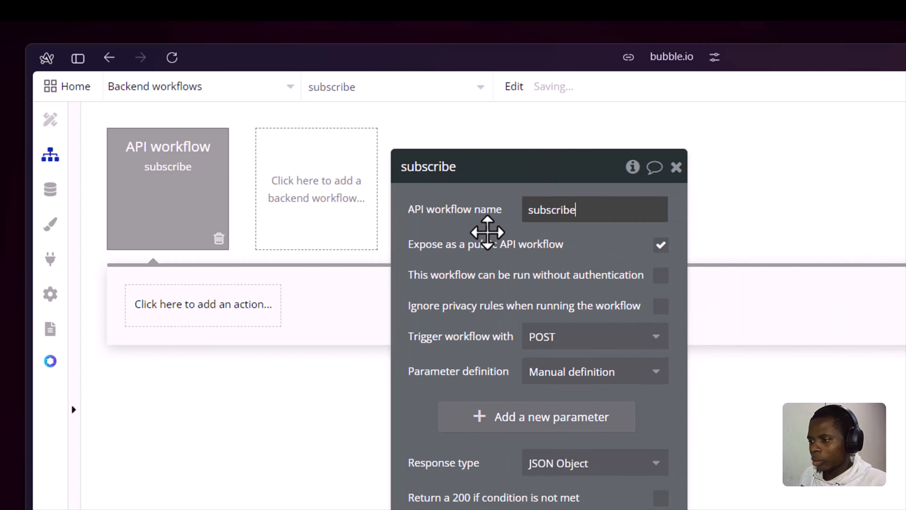
pyautogui.click(493, 214)
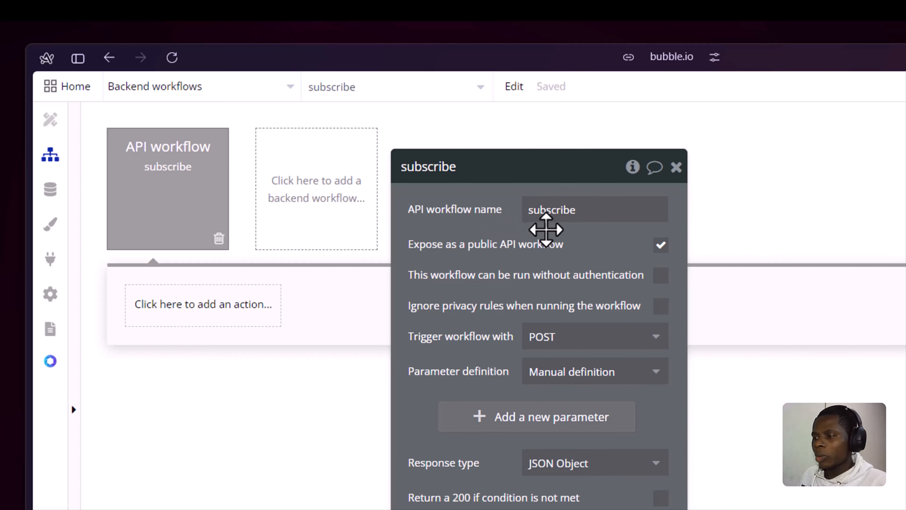
pyautogui.click(581, 211)
pyautogui.write('hjhs')
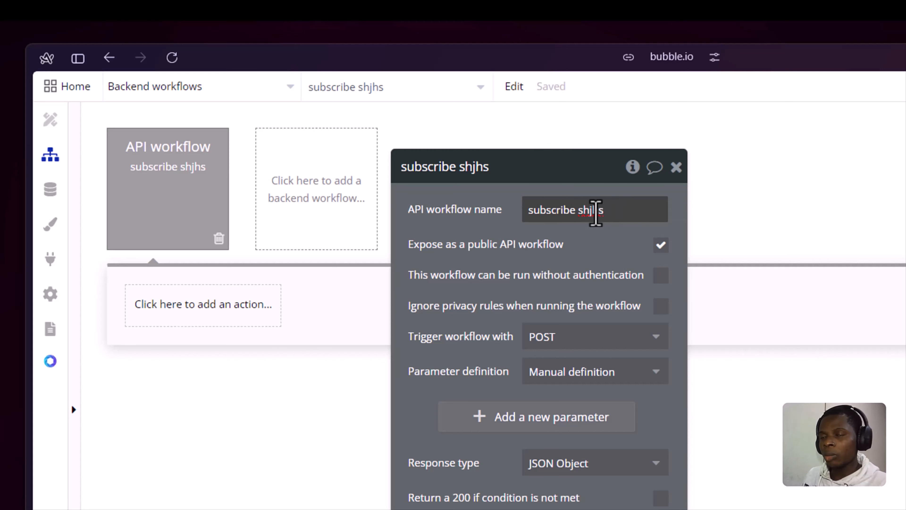
pyautogui.press('BackSpace')
pyautogui.press('BackSpace')
pyautogui.press('BackSpace')
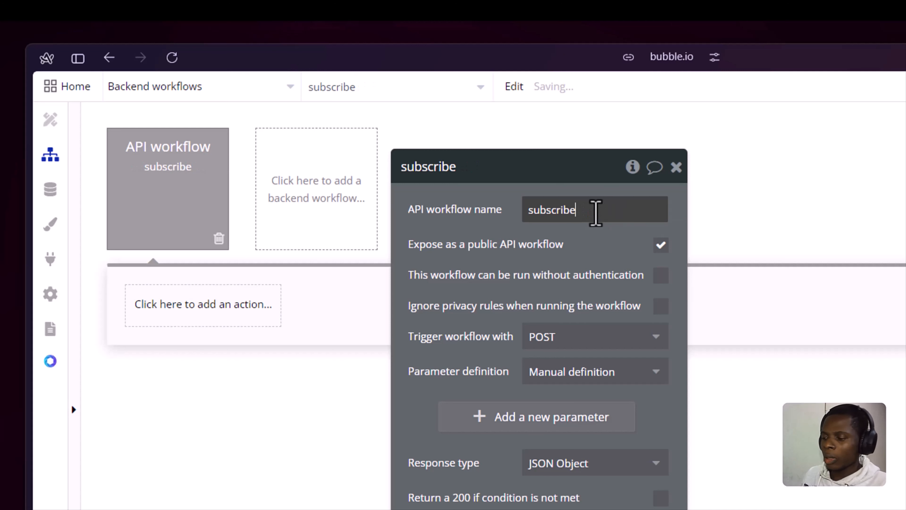
pyautogui.write('-')
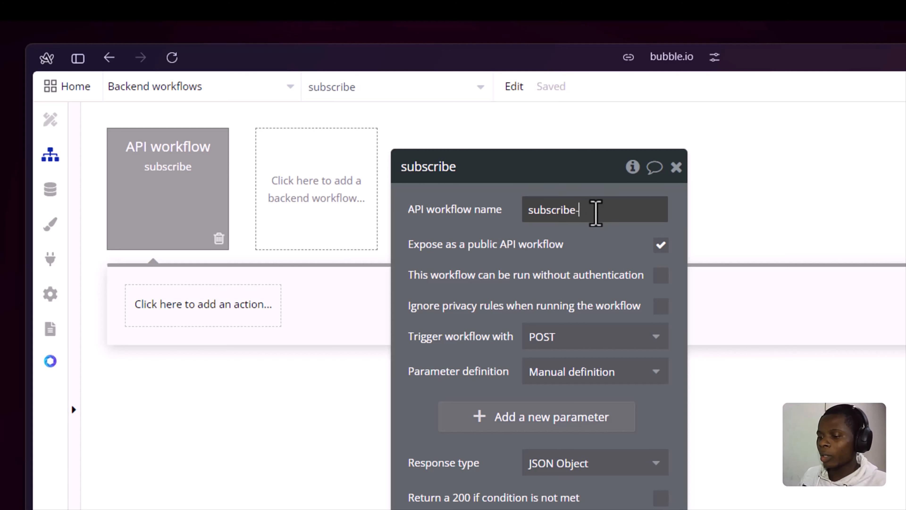
pyautogui.write('_')
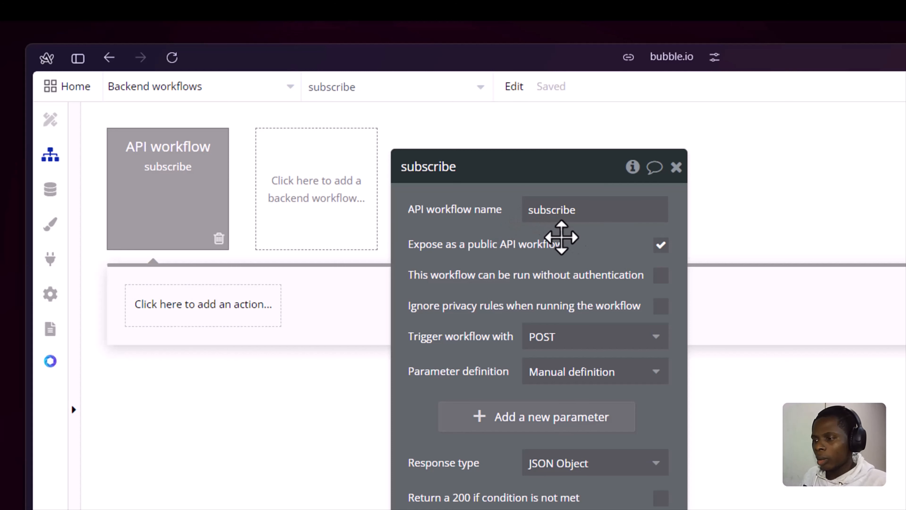
# Let the subscribe workflow run without authentication and ignore privacy rules.
pyautogui.moveTo(578, 239); pyautogui.dragTo(626, 254)
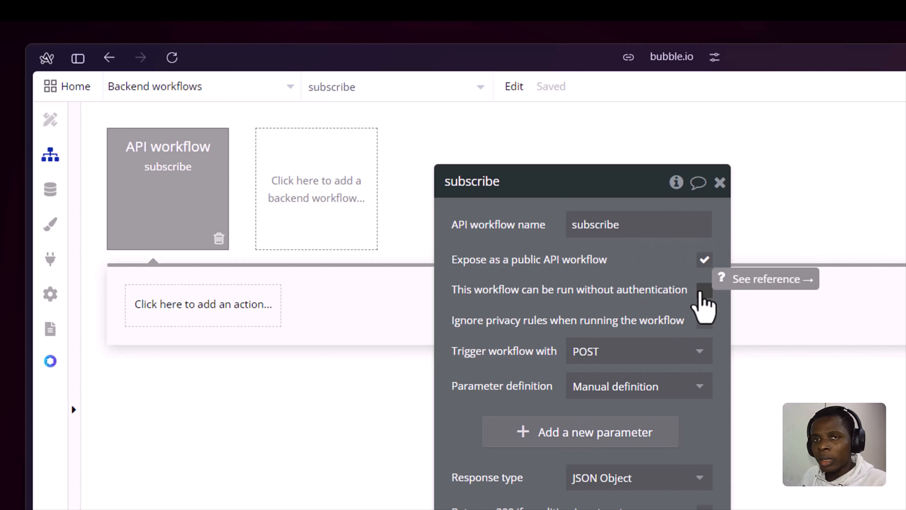
pyautogui.click(703, 291)
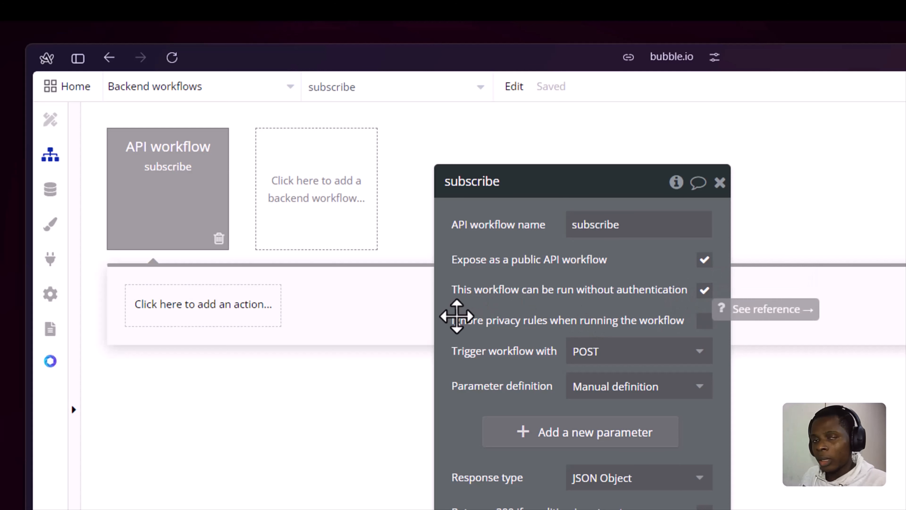
pyautogui.click(705, 322)
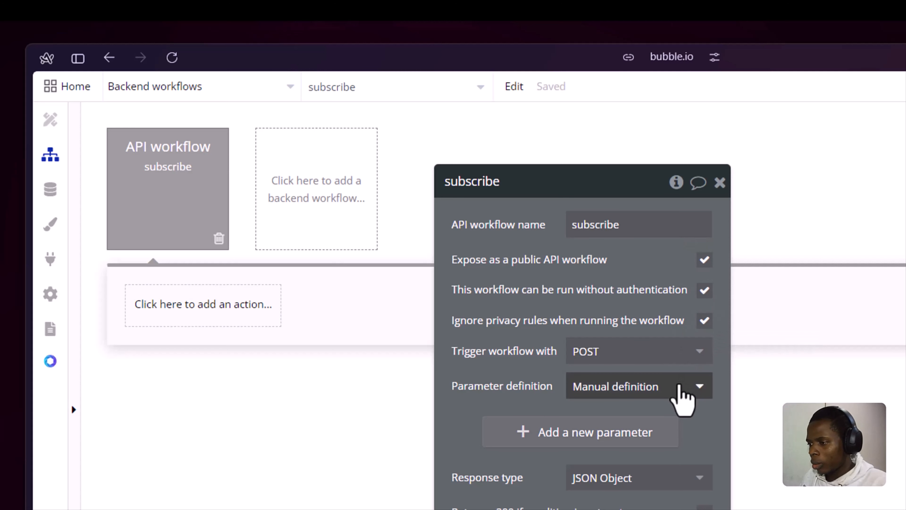
# Set parameter definition to Detect request data, copy the initialize trigger URL, then cancel detection.
pyautogui.click(680, 389)
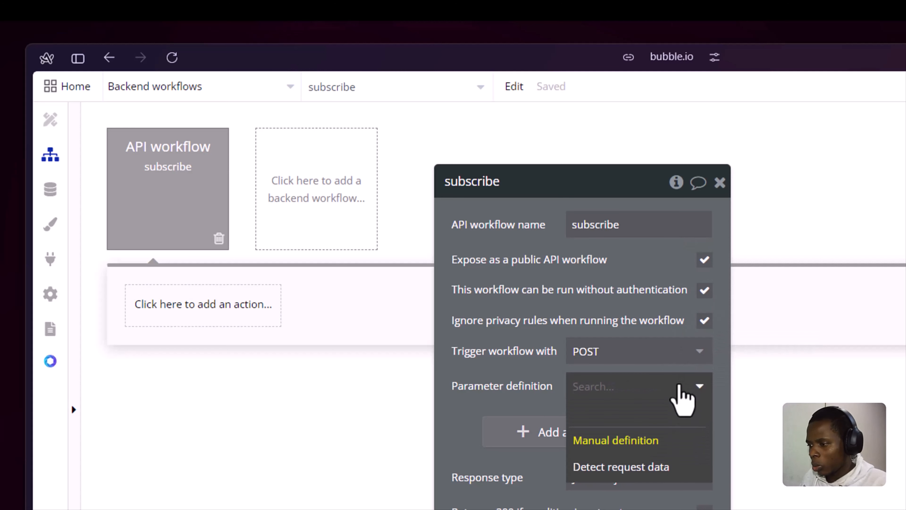
pyautogui.click(658, 467)
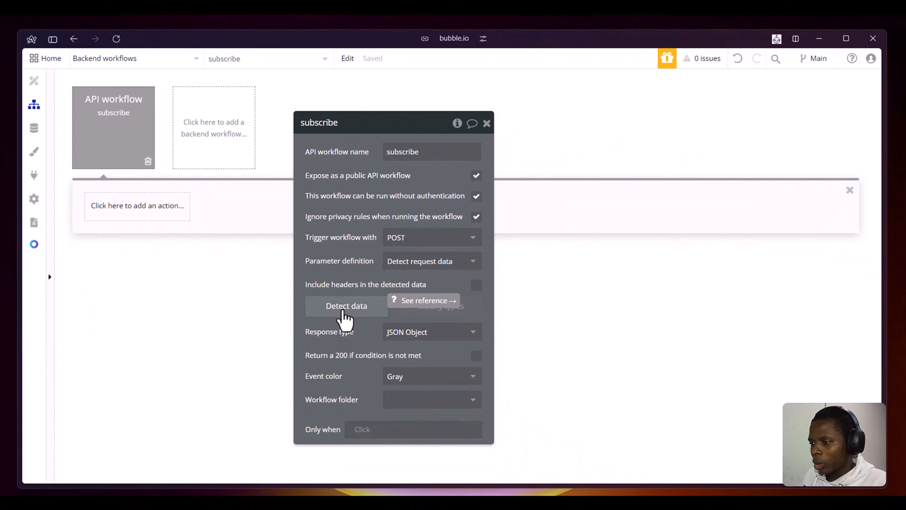
pyautogui.click(343, 313)
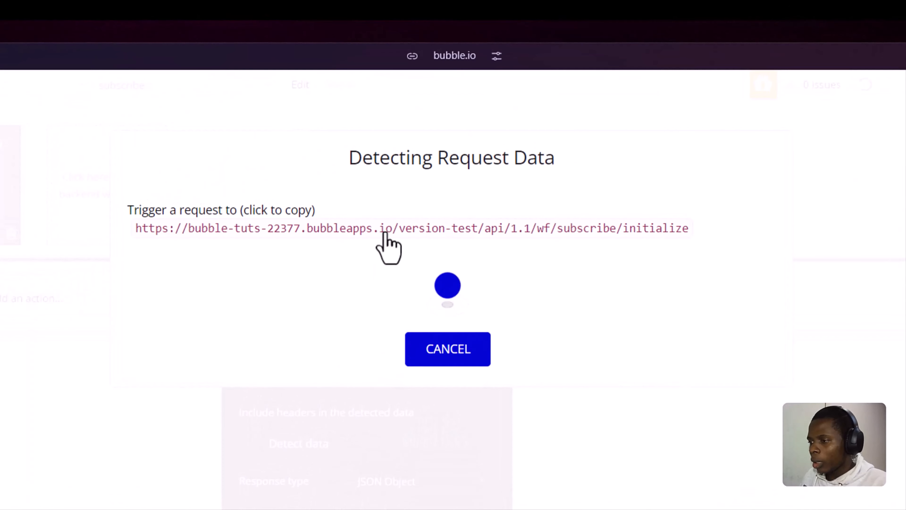
pyautogui.click(384, 232)
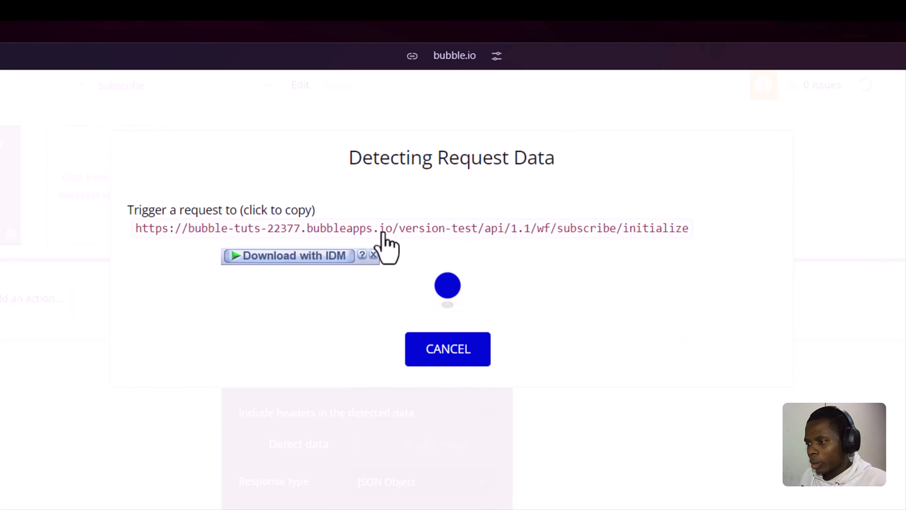
pyautogui.click(393, 234)
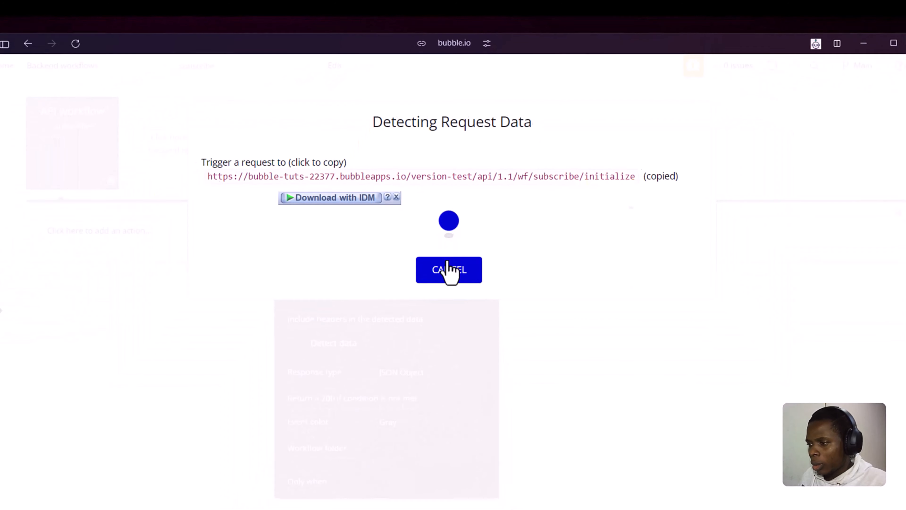
pyautogui.click(445, 240)
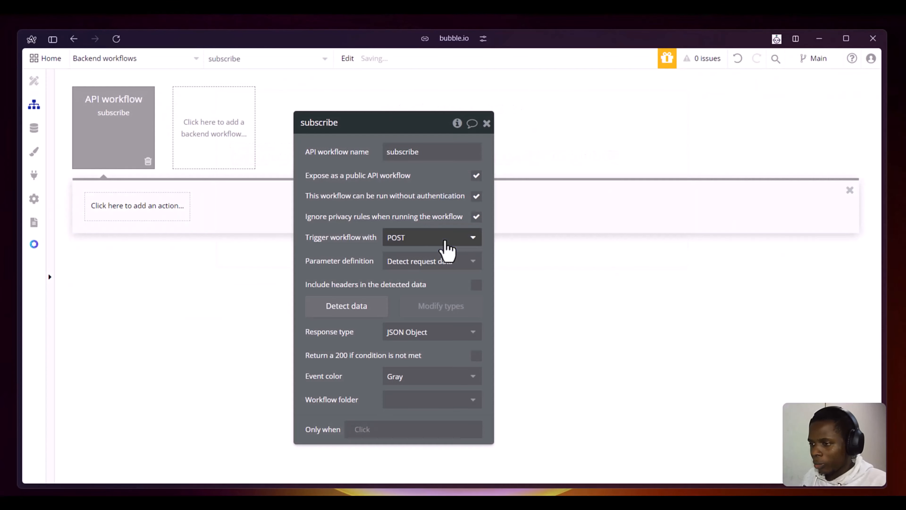
# Save the copied Bubble trigger URL as Paystack's Test Webhook URL.
pyautogui.moveTo(3, 264)
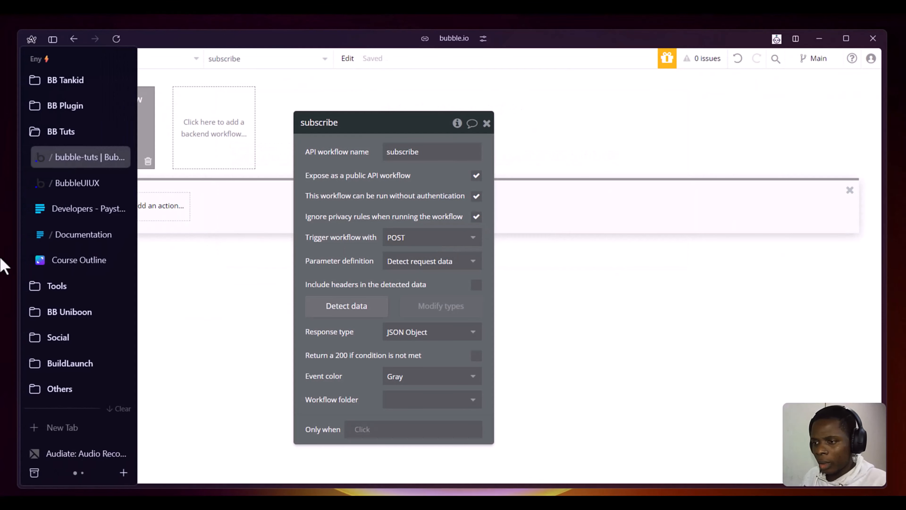
pyautogui.click(81, 211)
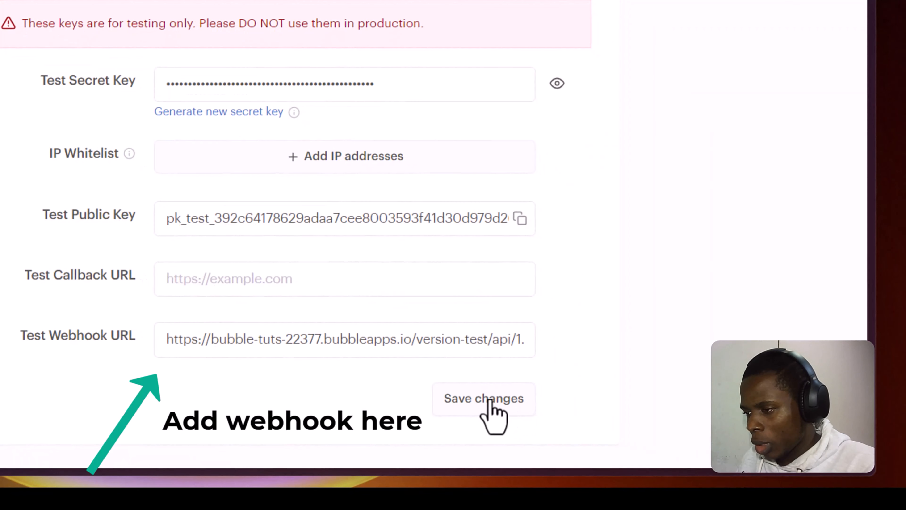
pyautogui.click(490, 400)
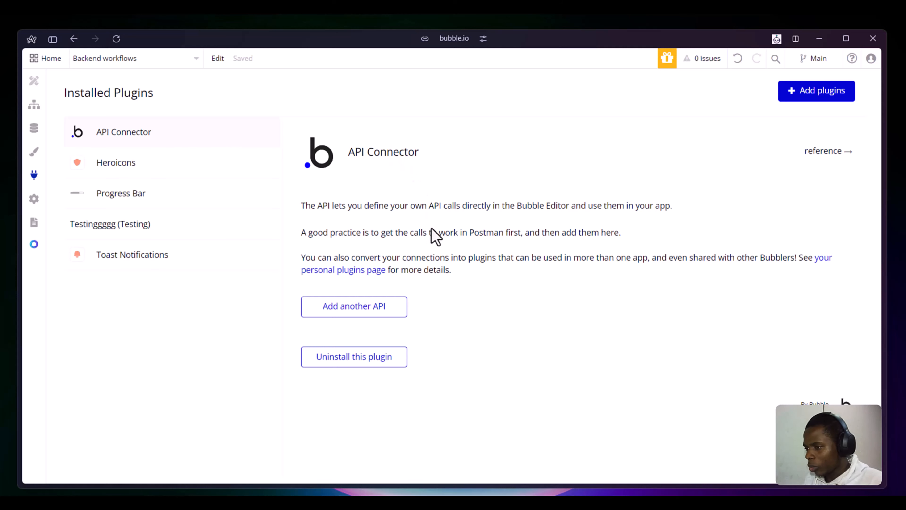
# Add another API to the API Connector and name it Paystack.
pyautogui.click(385, 312)
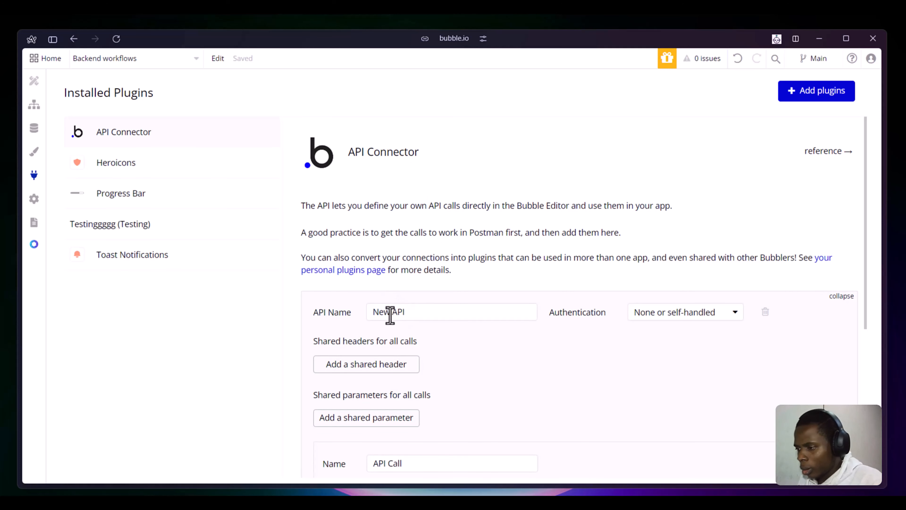
pyautogui.click(412, 313)
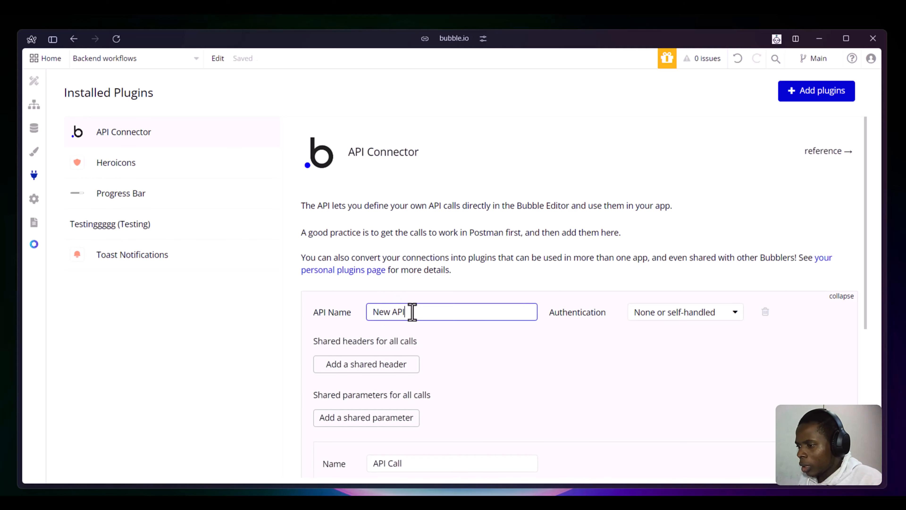
pyautogui.hotkey('ctrl', 'a')
pyautogui.write('Pa')
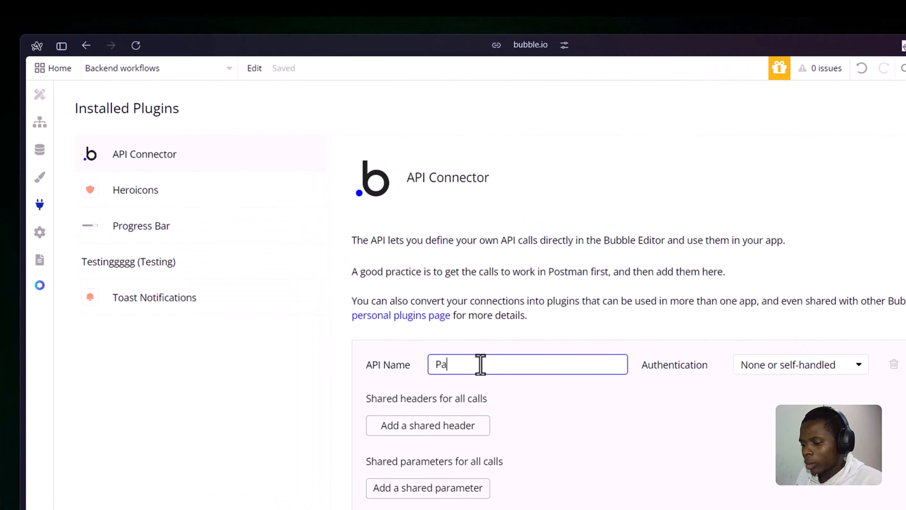
pyautogui.write('ystack')
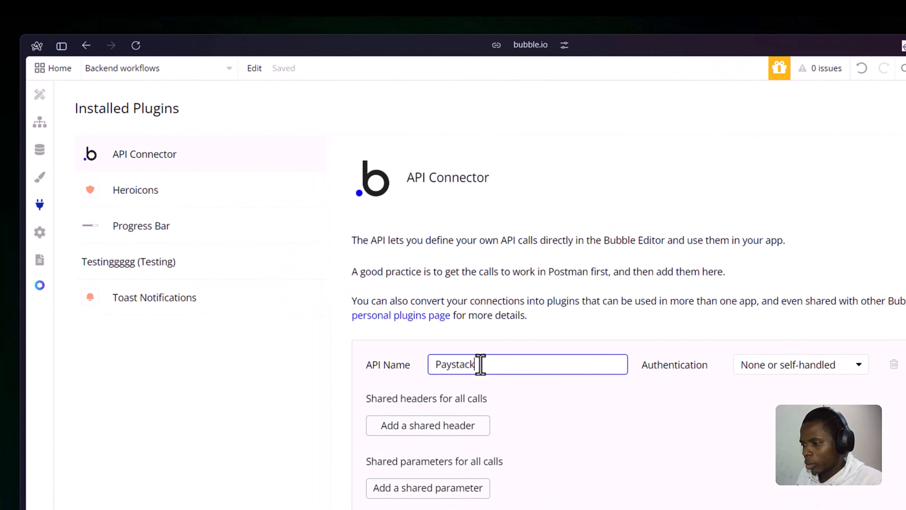
pyautogui.click(529, 347)
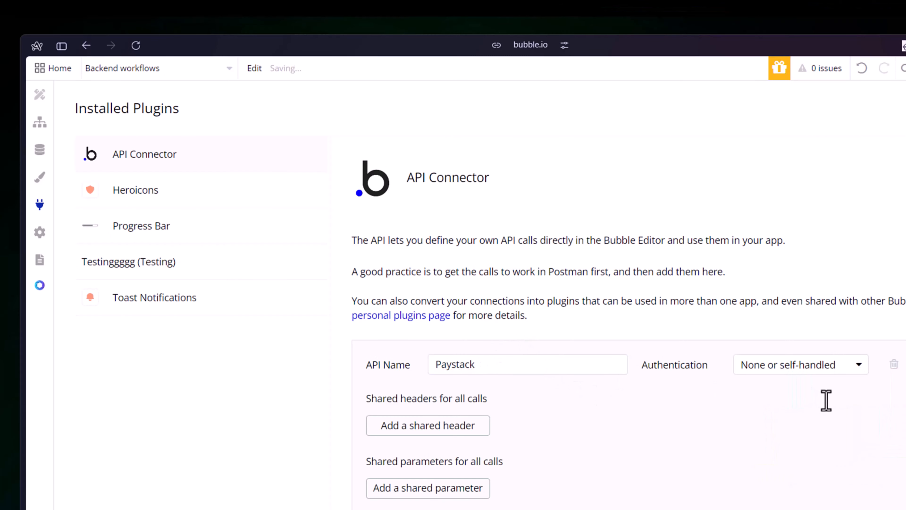
# Set the Paystack API's authentication to Private key in header, key name Authorization.
pyautogui.click(849, 365)
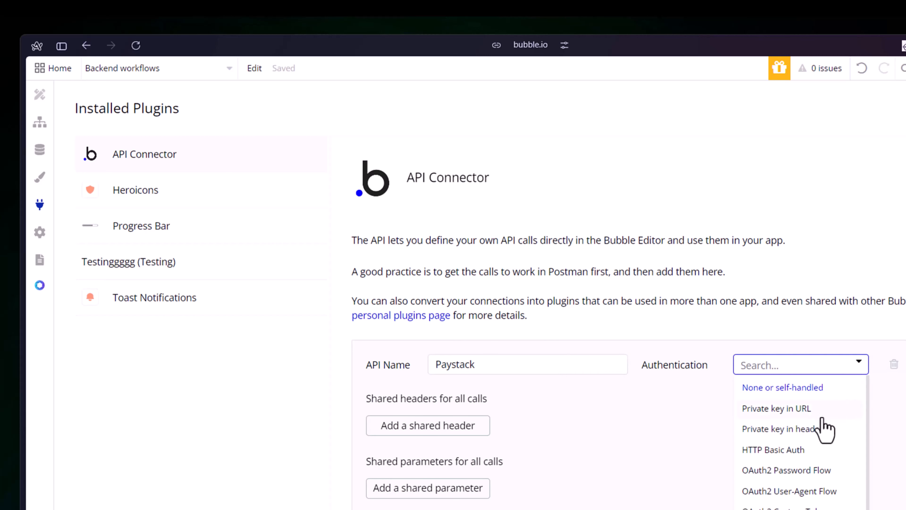
pyautogui.click(818, 429)
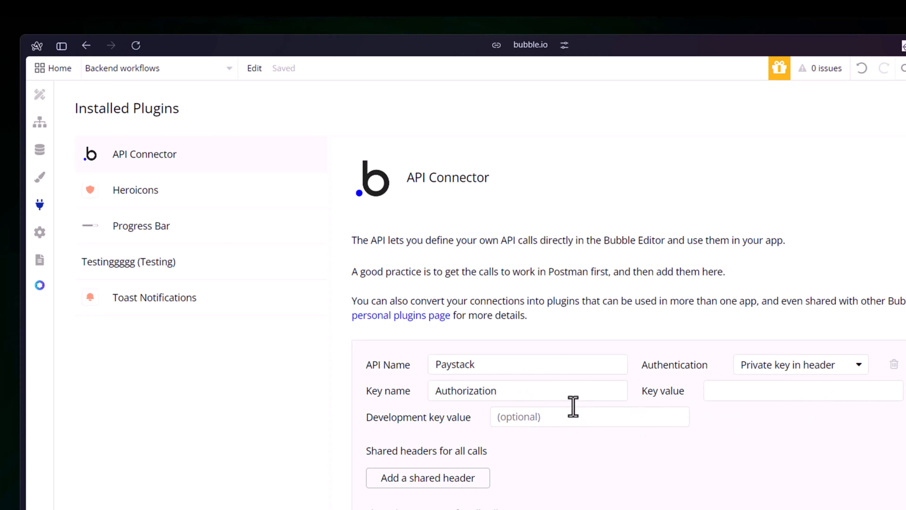
pyautogui.scroll(-2, 590, 423)
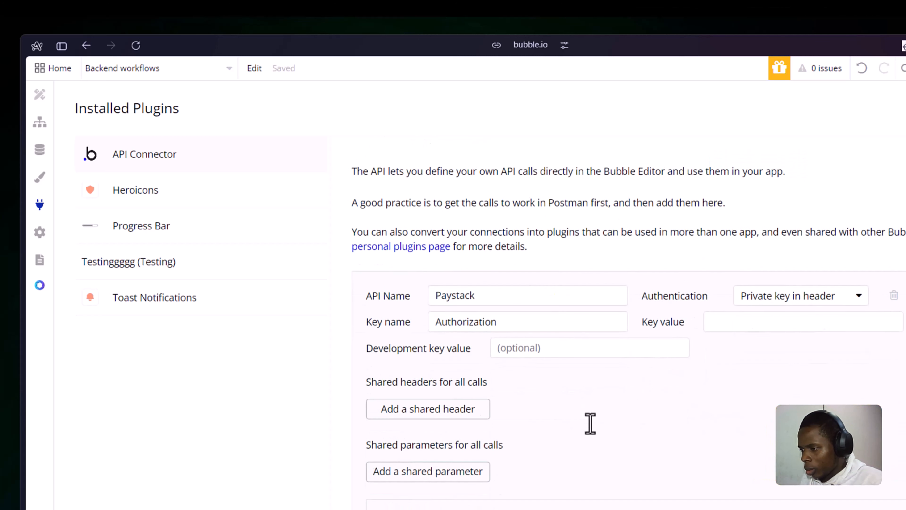
pyautogui.scroll(2, 584, 409)
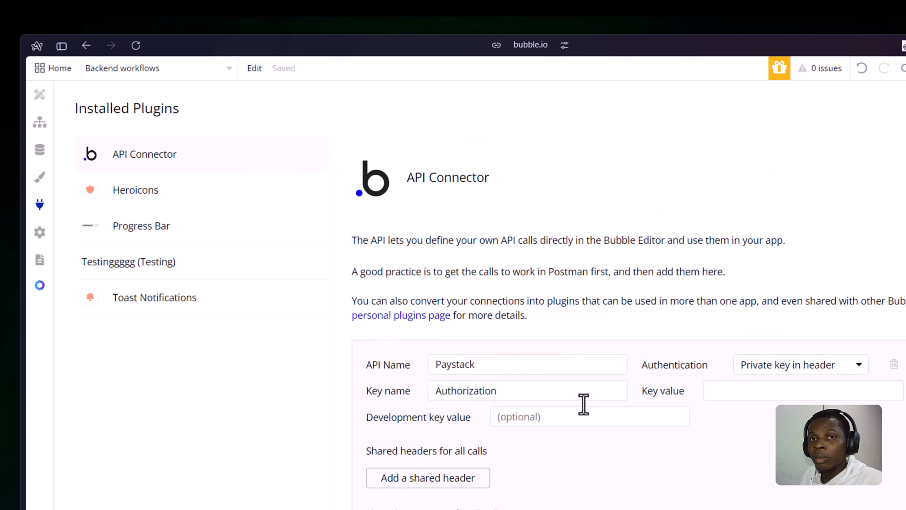
pyautogui.moveTo(4, 323)
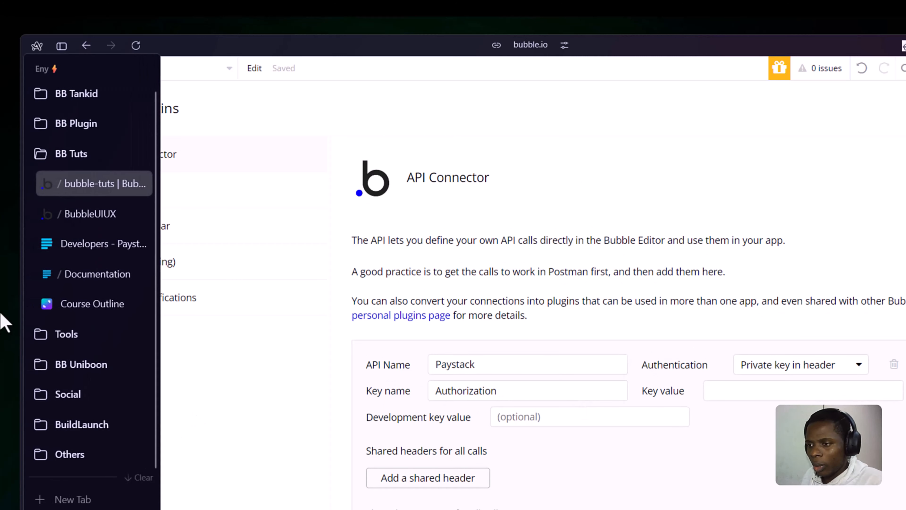
# Look up the 'Bearer SECRET_KEY' Authorization header format in Paystack's API authentication docs.
pyautogui.click(87, 269)
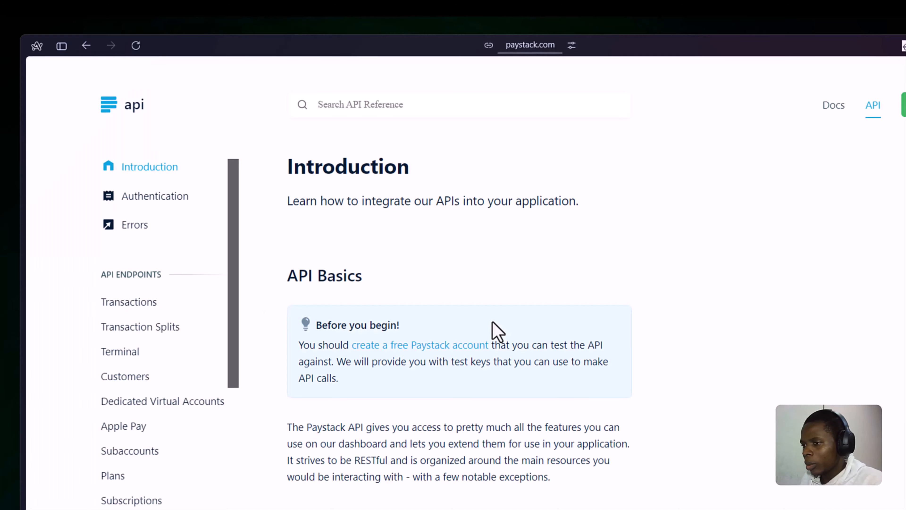
pyautogui.click(145, 198)
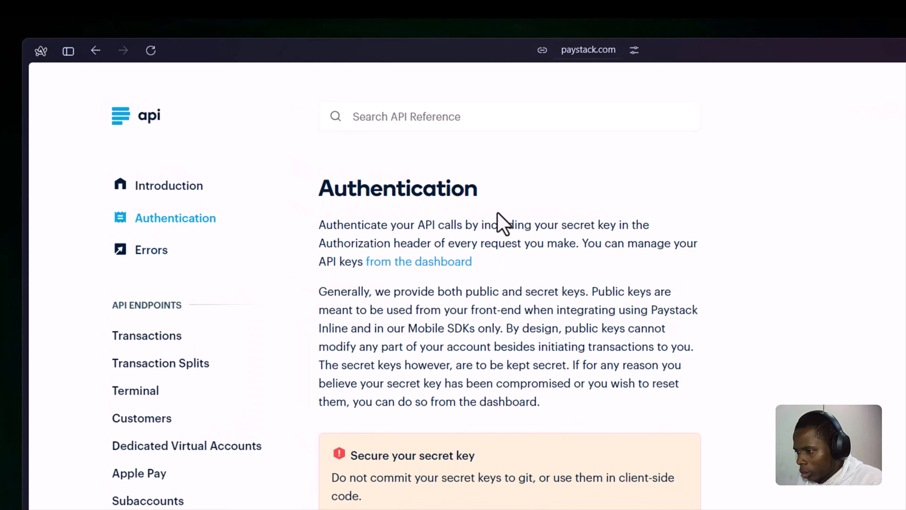
pyautogui.scroll(-2, 503, 223)
pyautogui.scroll(-2, 497, 211)
pyautogui.scroll(-2, 497, 214)
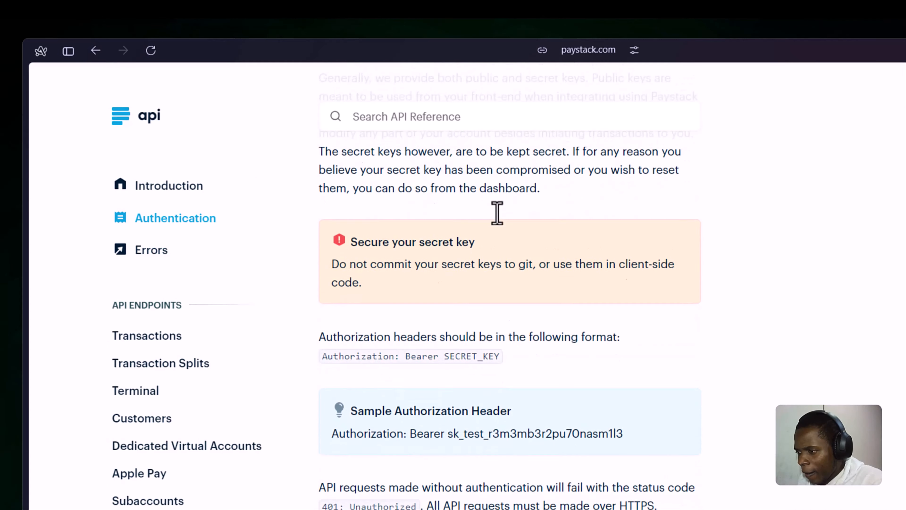
pyautogui.scroll(-1, 497, 214)
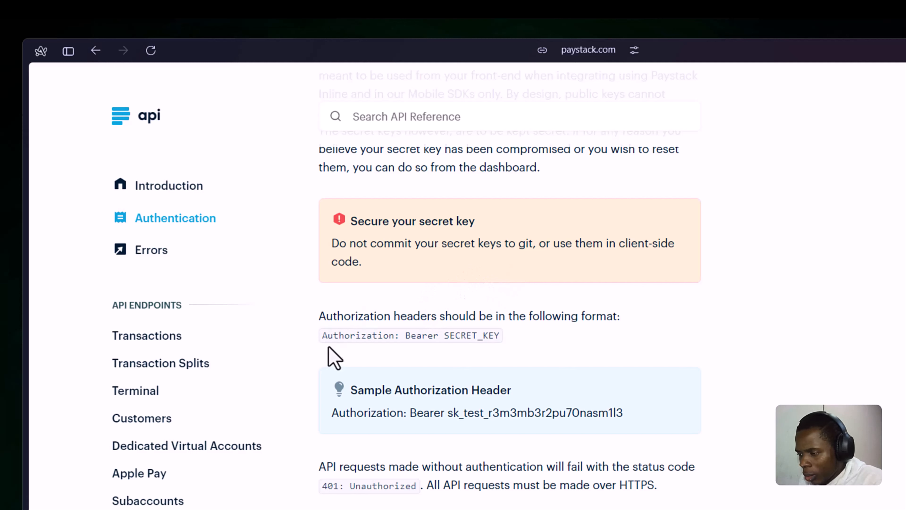
pyautogui.moveTo(393, 338); pyautogui.dragTo(311, 346)
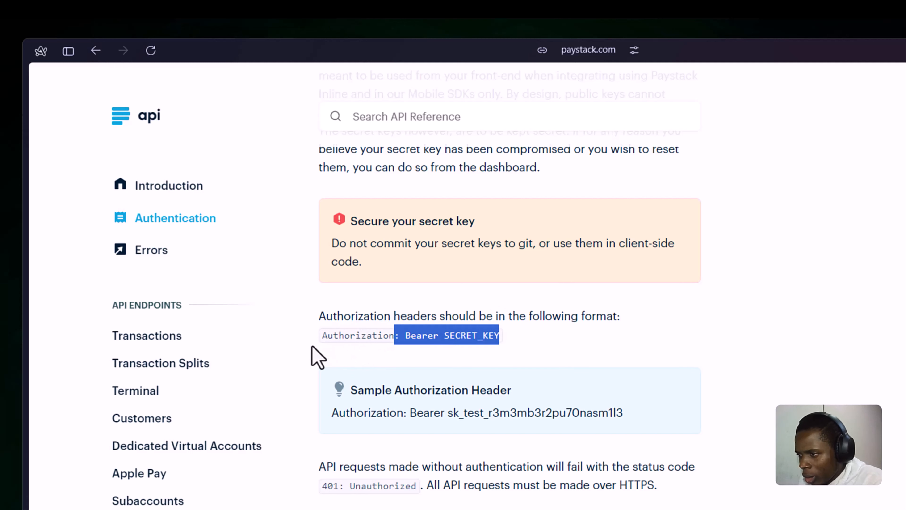
pyautogui.click(404, 342)
pyautogui.moveTo(404, 342); pyautogui.dragTo(441, 342)
pyautogui.click(443, 342)
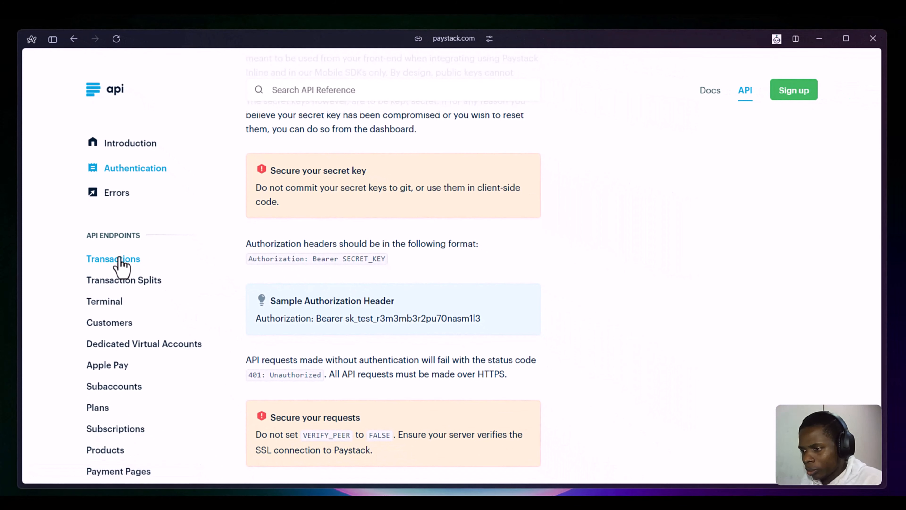
# Open the Initialize Transaction reference to check its required headers and cURL example.
pyautogui.click(120, 266)
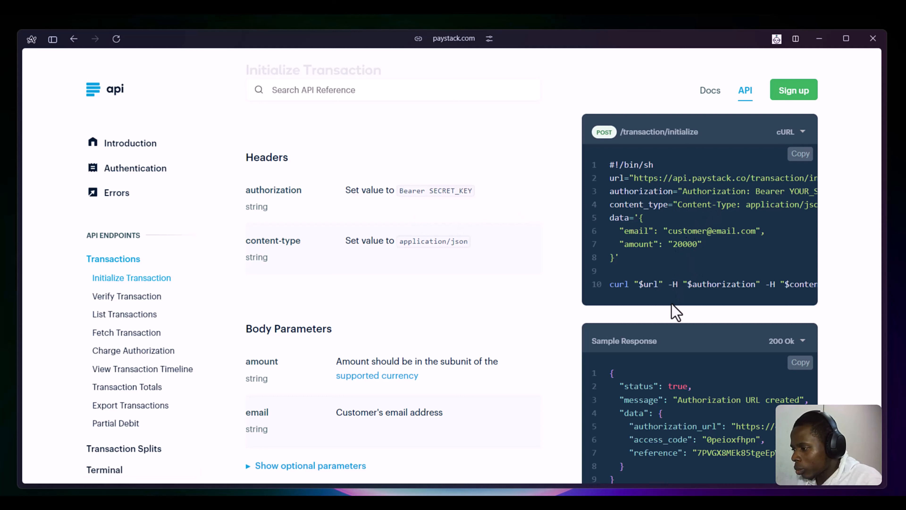
pyautogui.moveTo(664, 303); pyautogui.dragTo(684, 303)
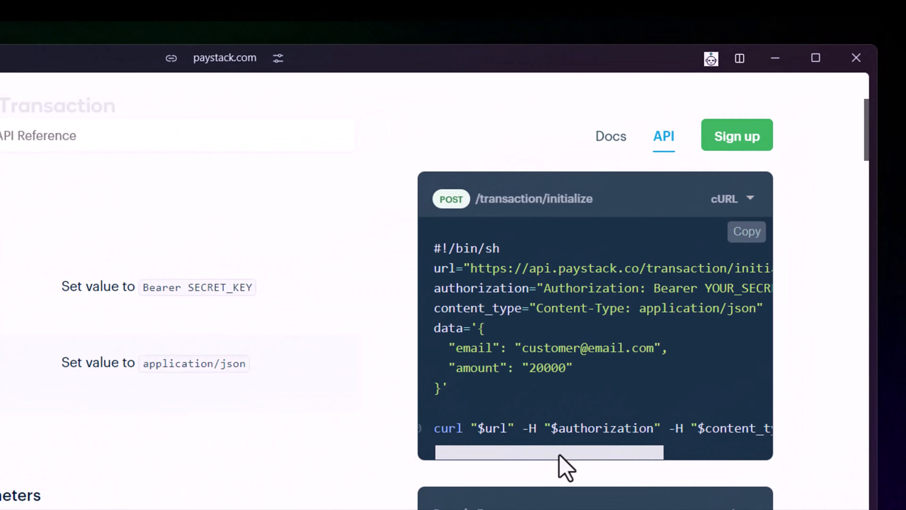
pyautogui.moveTo(567, 464); pyautogui.dragTo(574, 465)
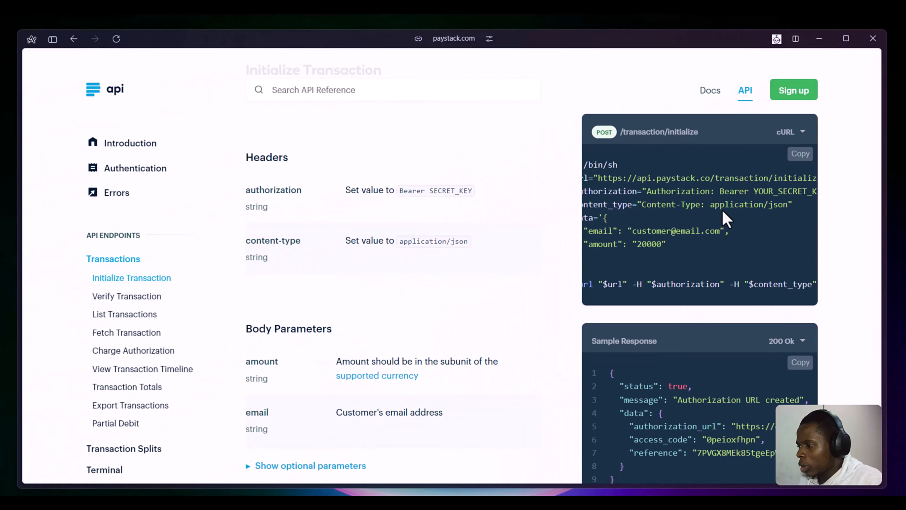
pyautogui.moveTo(1, 273)
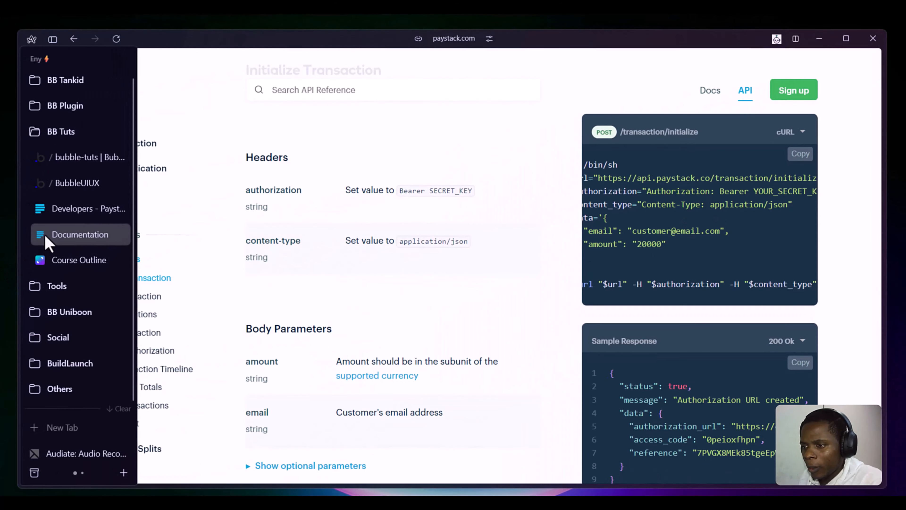
pyautogui.click(68, 161)
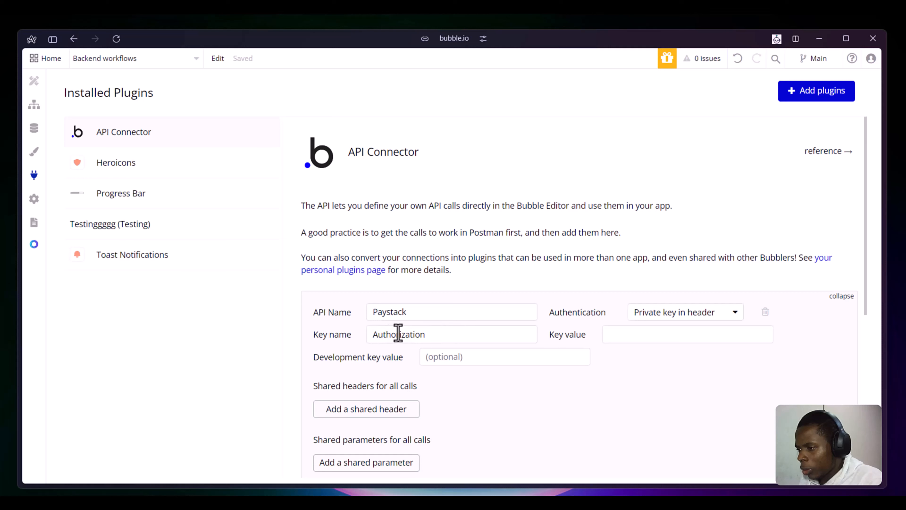
# Start the Paystack Authorization key value with 'Bearer '.
pyautogui.moveTo(425, 334); pyautogui.dragTo(371, 338)
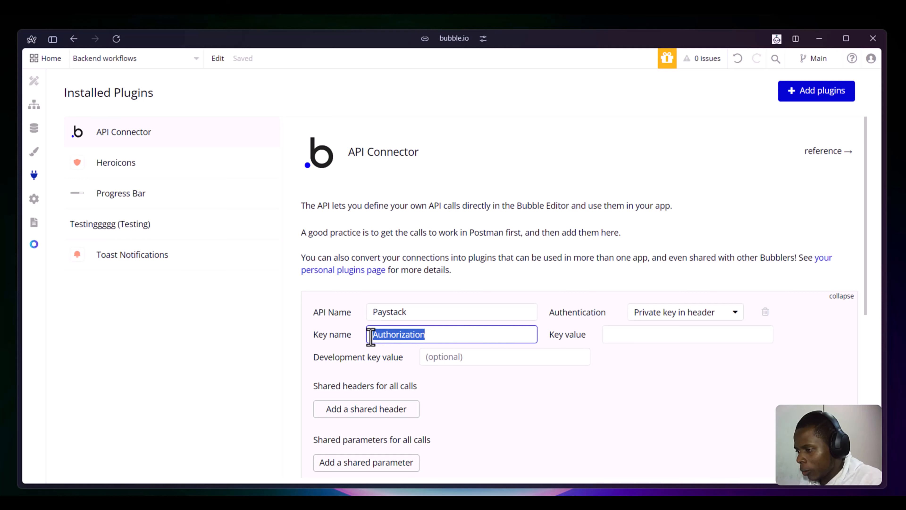
pyautogui.click(633, 334)
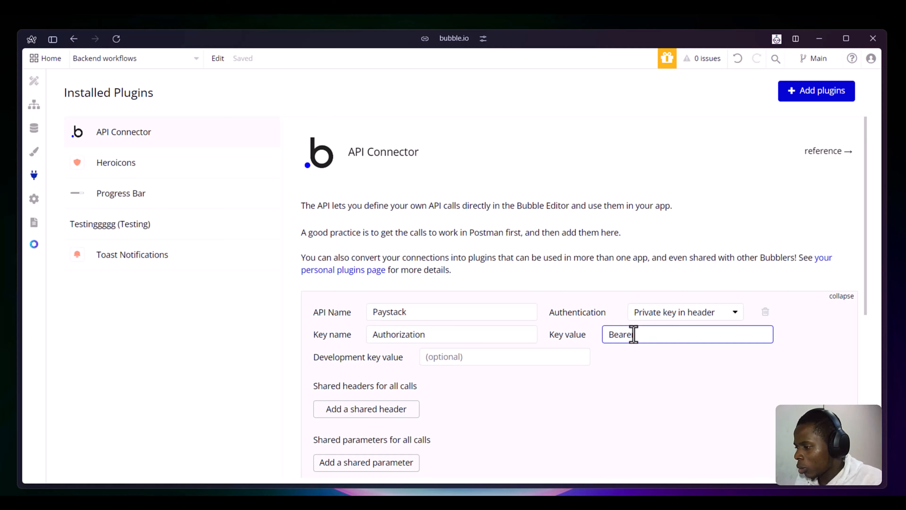
pyautogui.write('Bearer')
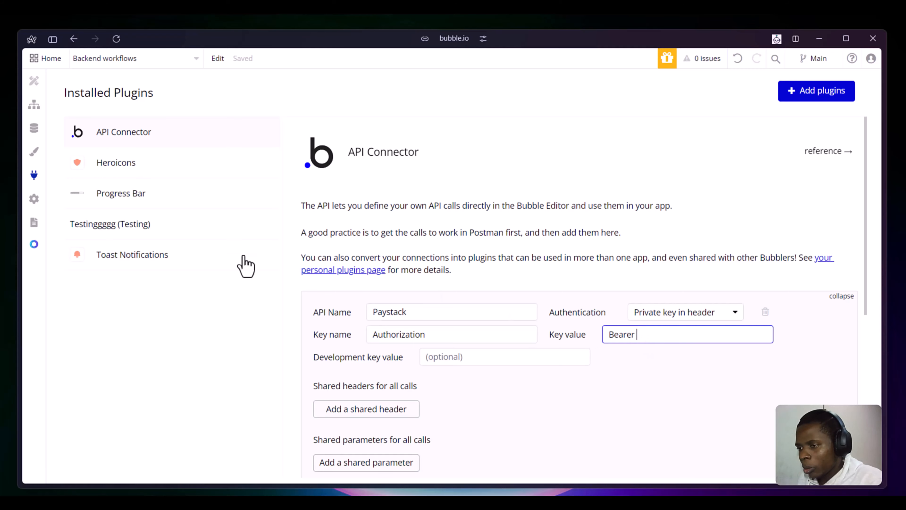
pyautogui.moveTo(3, 214)
pyautogui.click(68, 210)
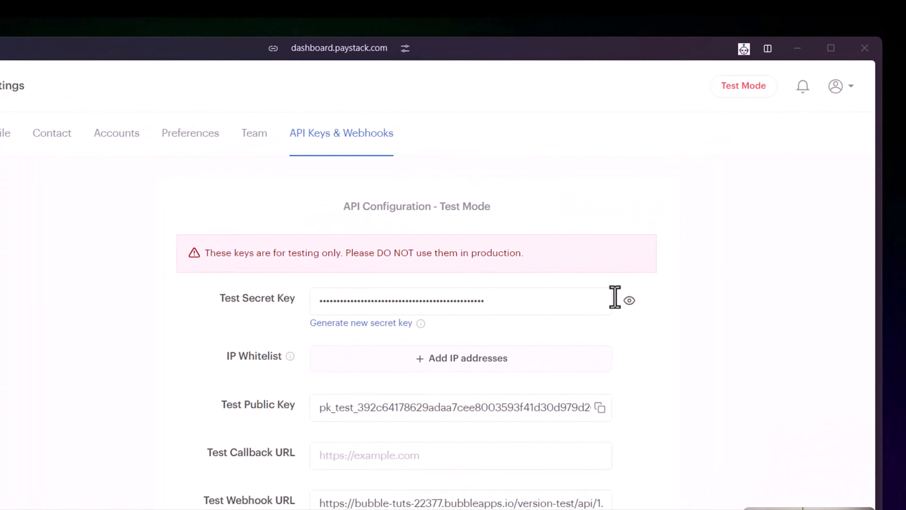
# Reveal and copy the Paystack test secret key.
pyautogui.click(630, 300)
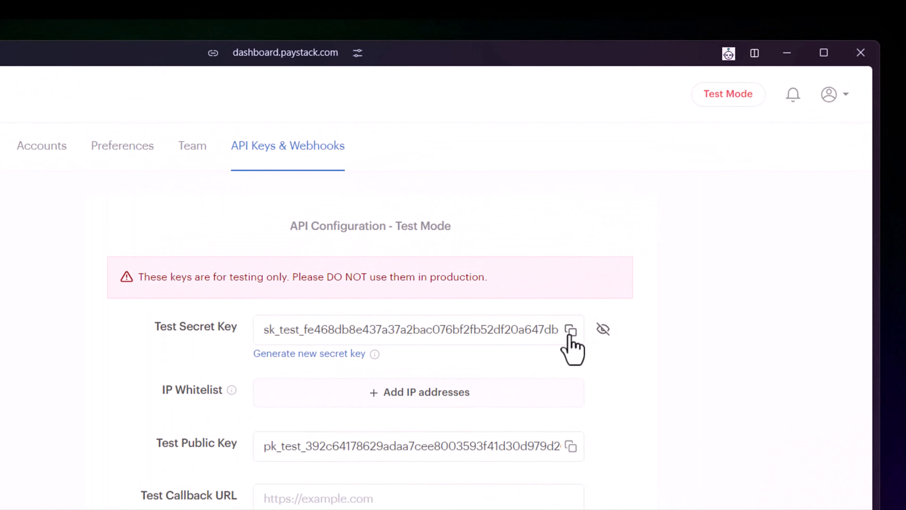
pyautogui.click(602, 329)
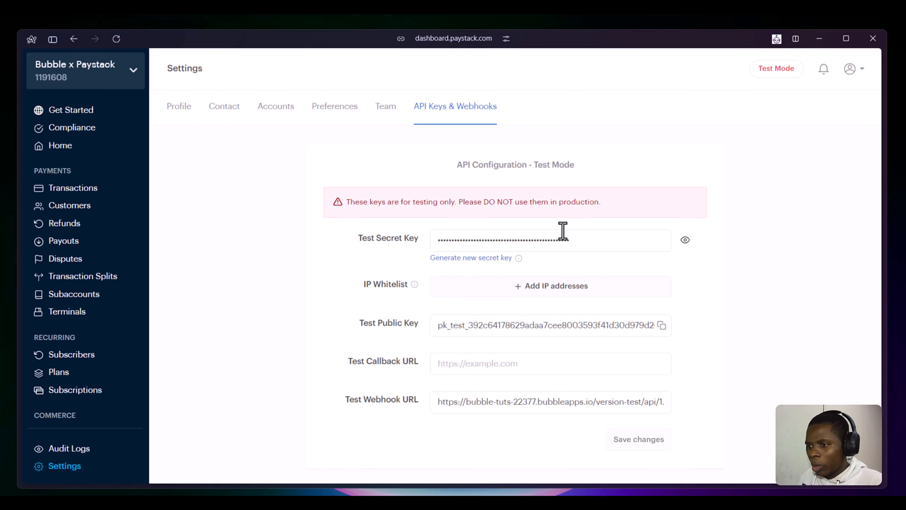
# Complete the Key value as Bearer followed by the pasted test secret key.
pyautogui.moveTo(3, 235)
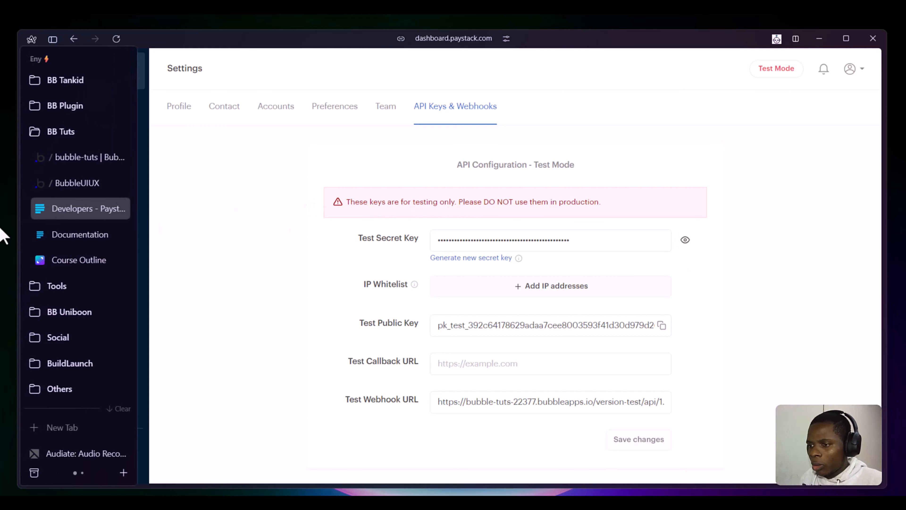
pyautogui.click(71, 160)
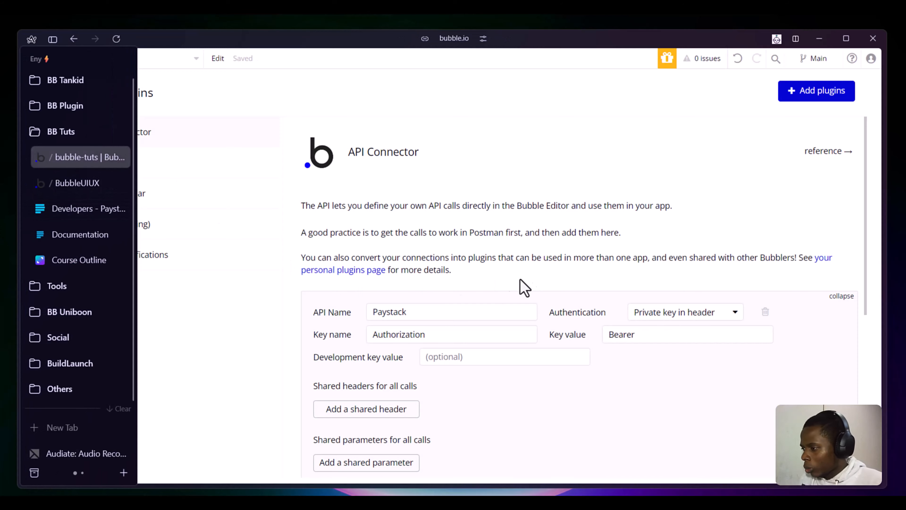
pyautogui.click(649, 334)
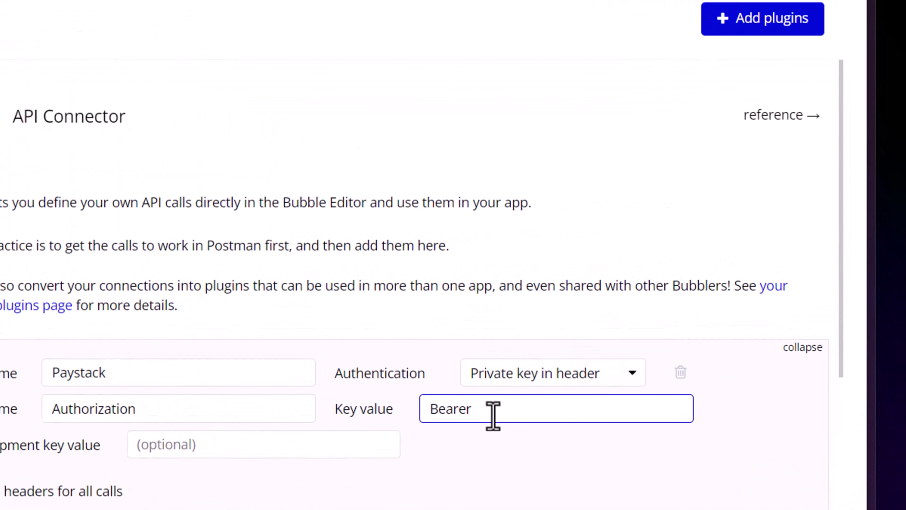
pyautogui.hotkey('ctrl', 'v')
pyautogui.click(488, 456)
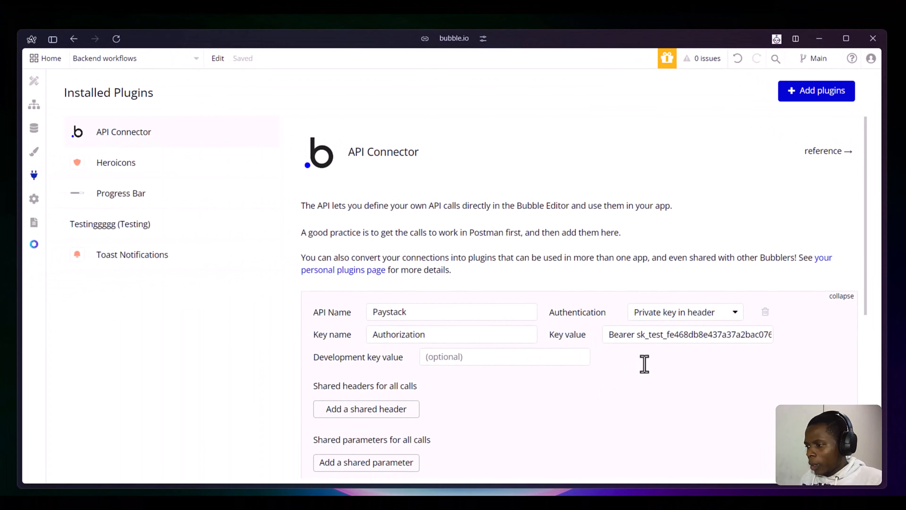
# Copy the same Bearer-prefixed key into the Development key value field.
pyautogui.click(672, 339)
pyautogui.hotkey('ctrl', 'a')
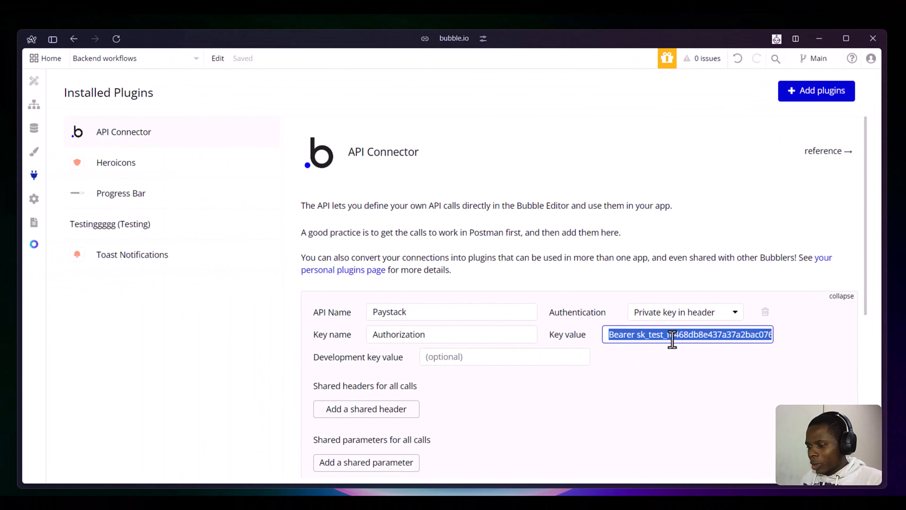
pyautogui.click(449, 359)
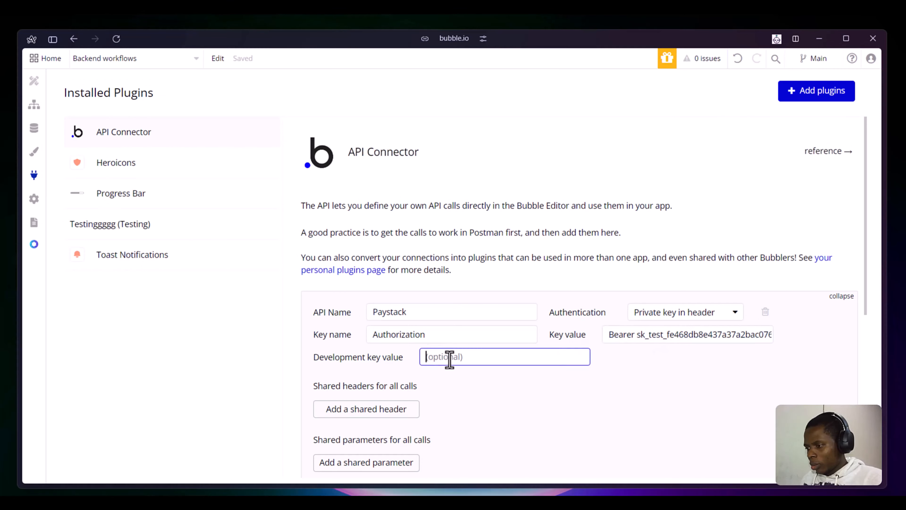
pyautogui.hotkey('ctrl', 'v')
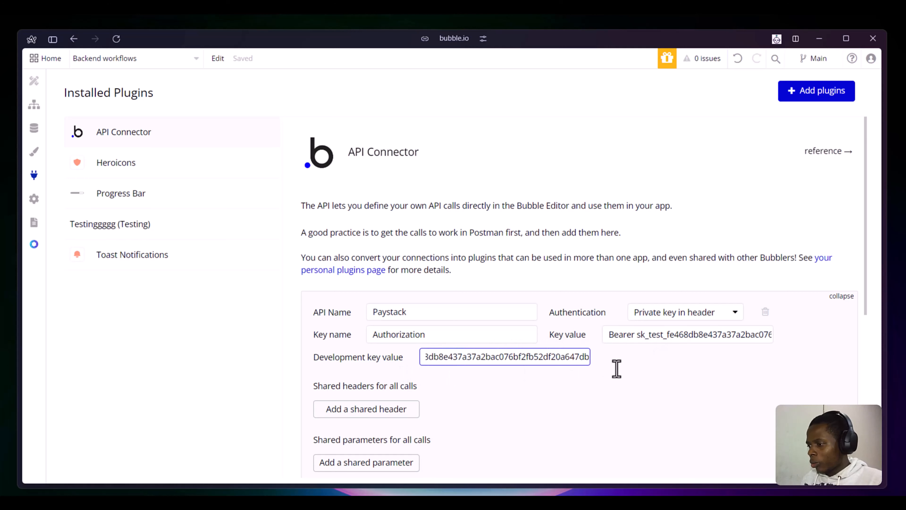
pyautogui.click(627, 368)
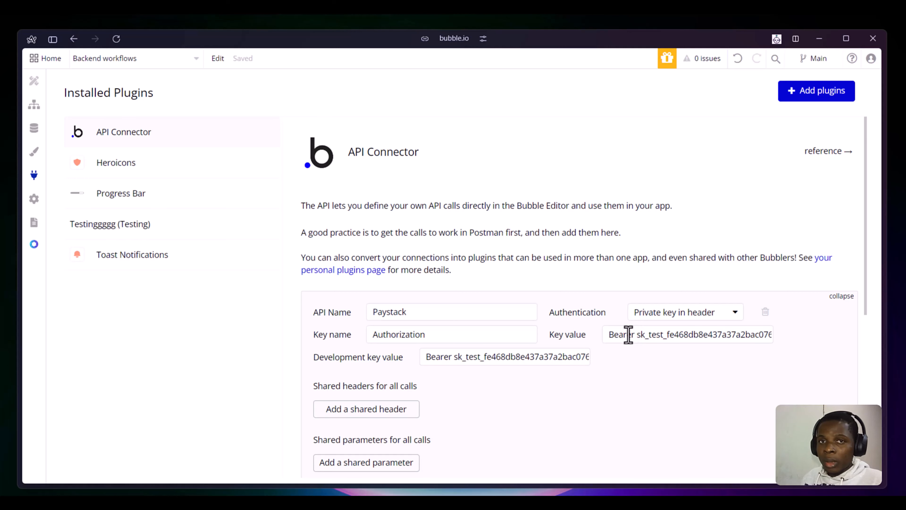
pyautogui.click(523, 357)
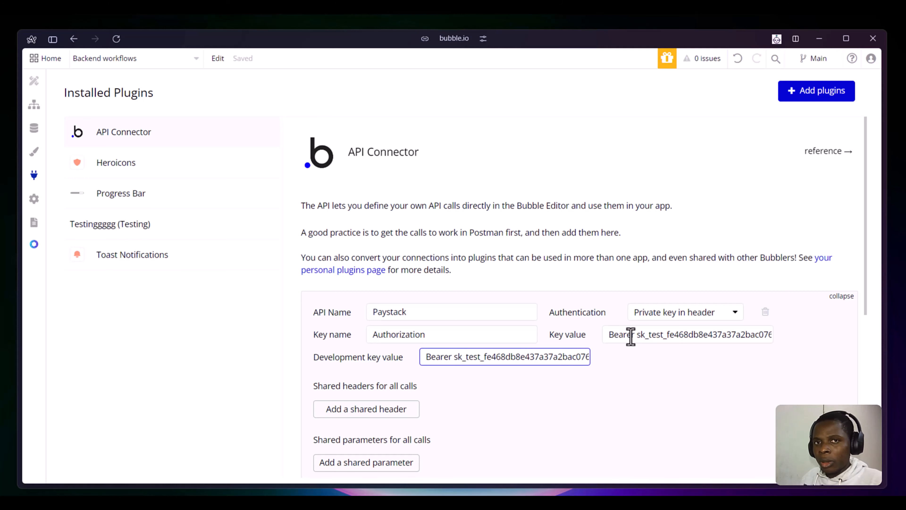
pyautogui.click(512, 388)
# Add an empty shared header row for all Paystack calls.
pyautogui.scroll(-2, 486, 386)
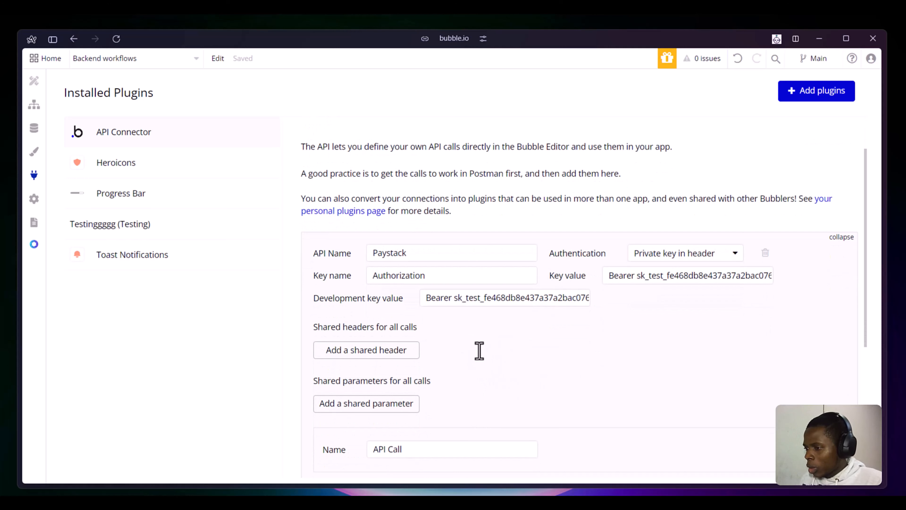
pyautogui.click(376, 353)
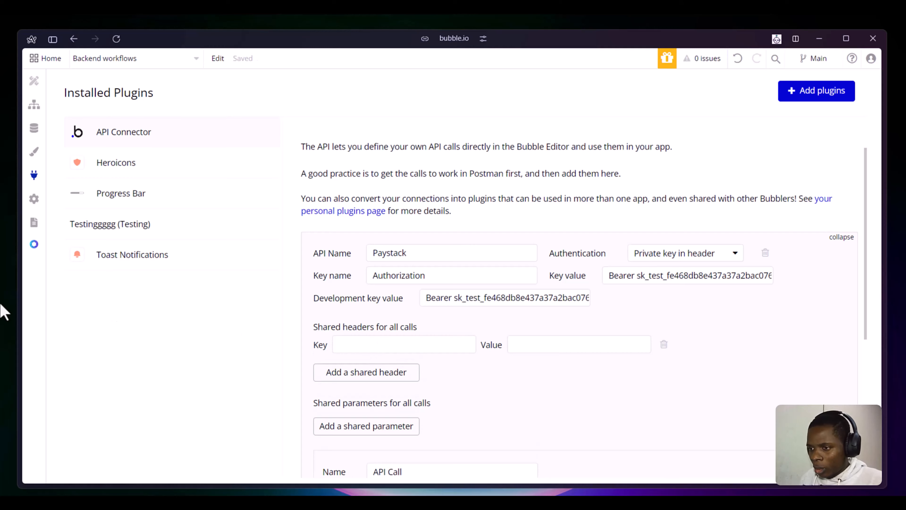
pyautogui.moveTo(4, 303)
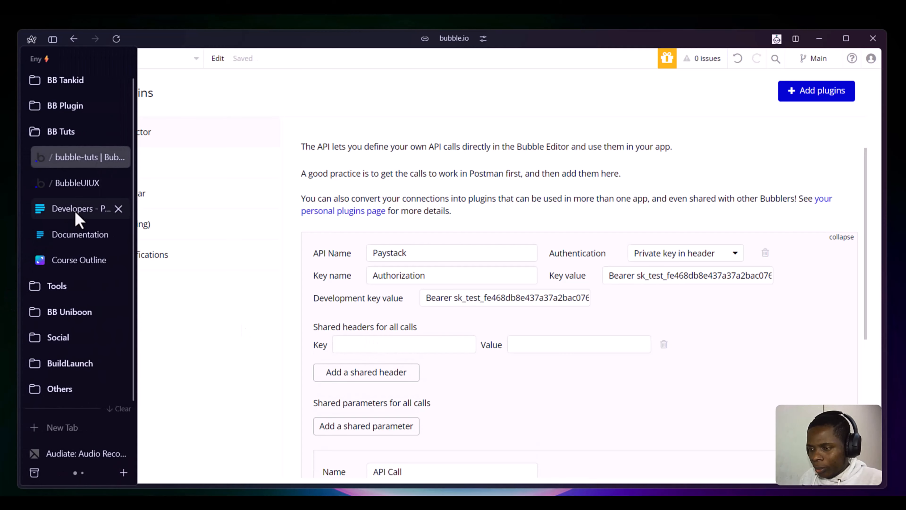
pyautogui.click(75, 236)
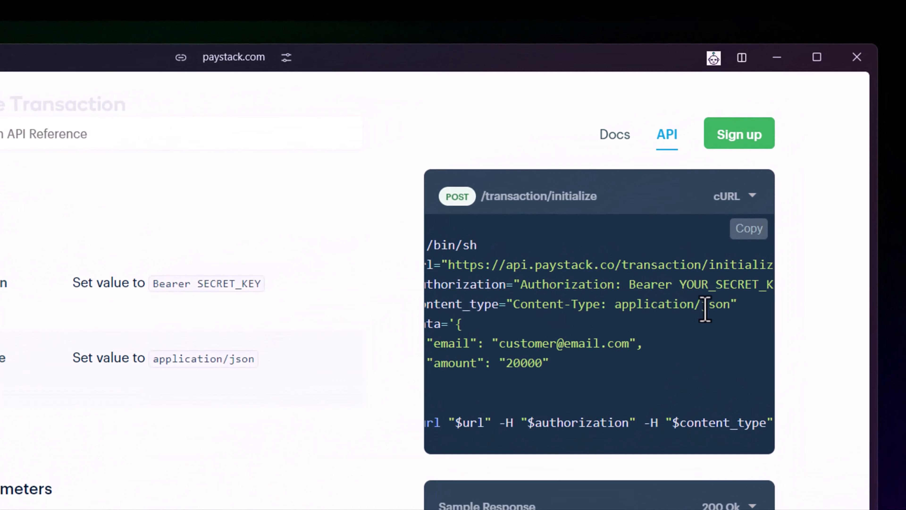
pyautogui.moveTo(730, 307); pyautogui.dragTo(511, 308)
pyautogui.hotkey('ctrl', 'c')
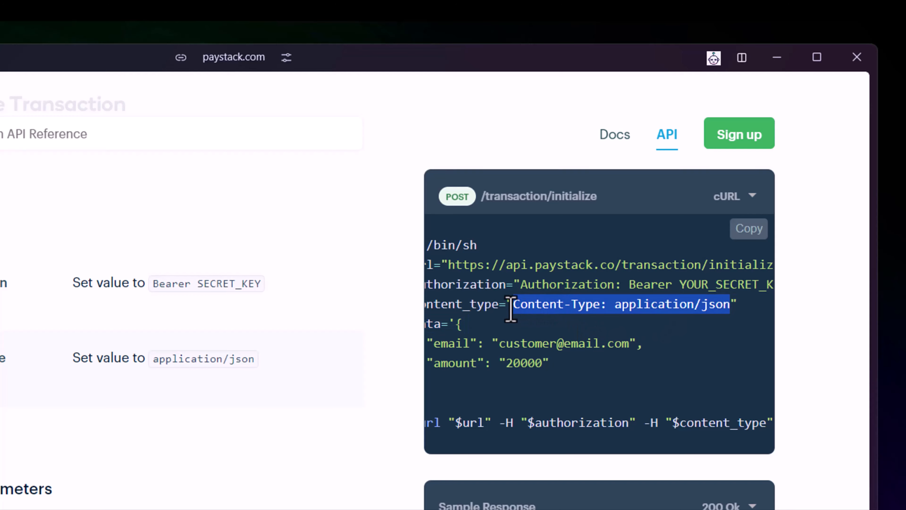
pyautogui.moveTo(42, 261)
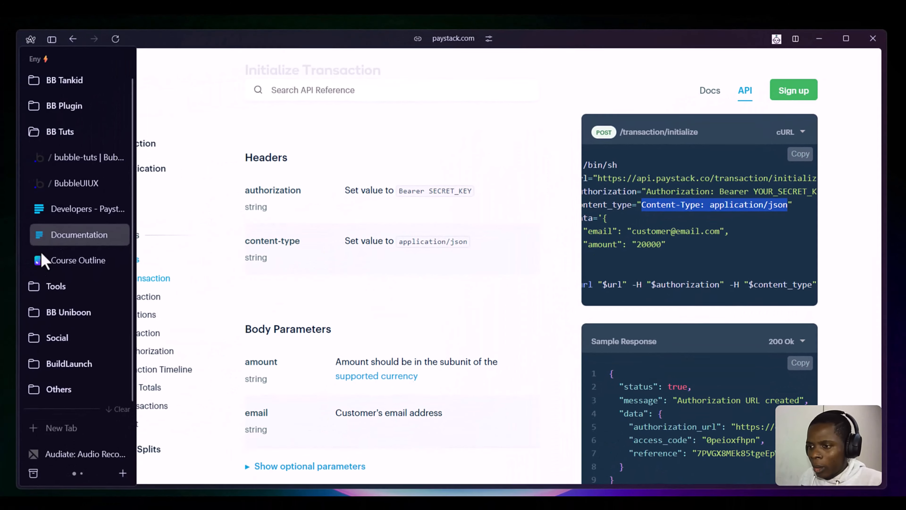
# Fill the shared header with key Content-Type and value application/json from the pasted header line.
pyautogui.click(74, 159)
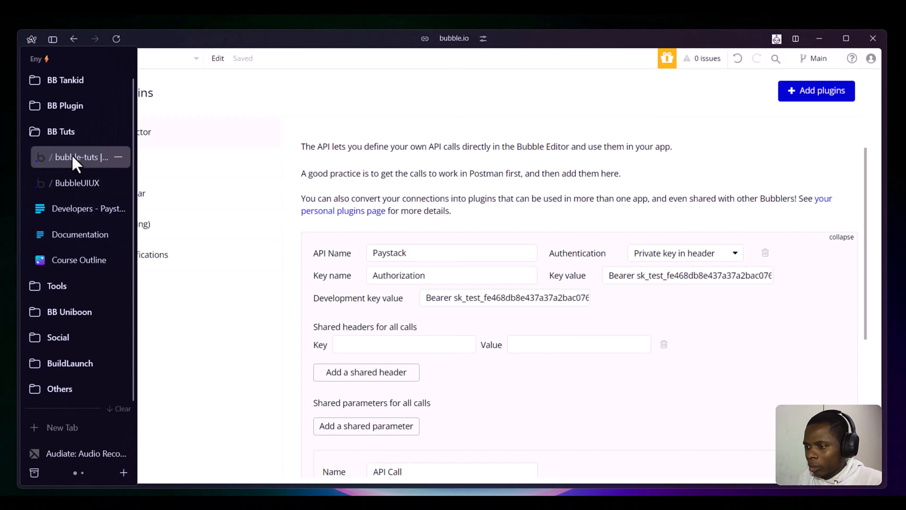
pyautogui.click(386, 345)
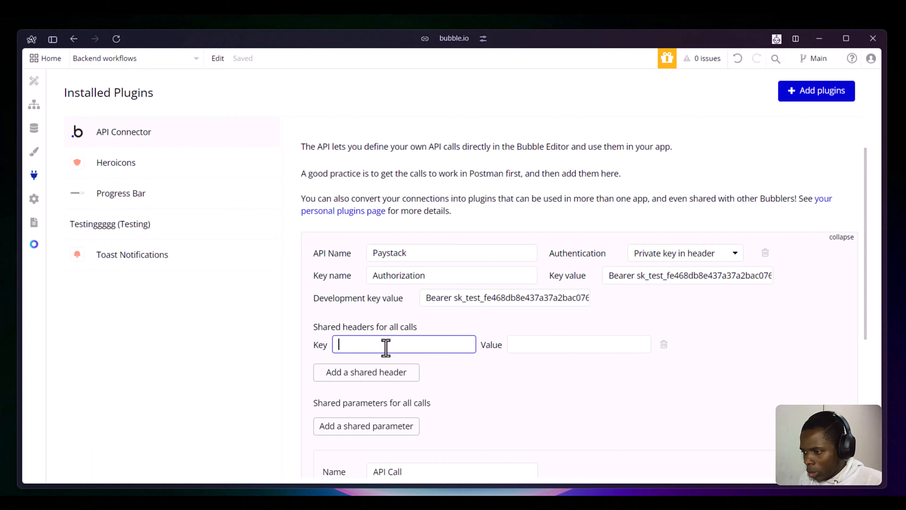
pyautogui.hotkey('ctrl', 'v')
pyautogui.moveTo(462, 345); pyautogui.dragTo(395, 349)
pyautogui.hotkey('ctrl', 'c')
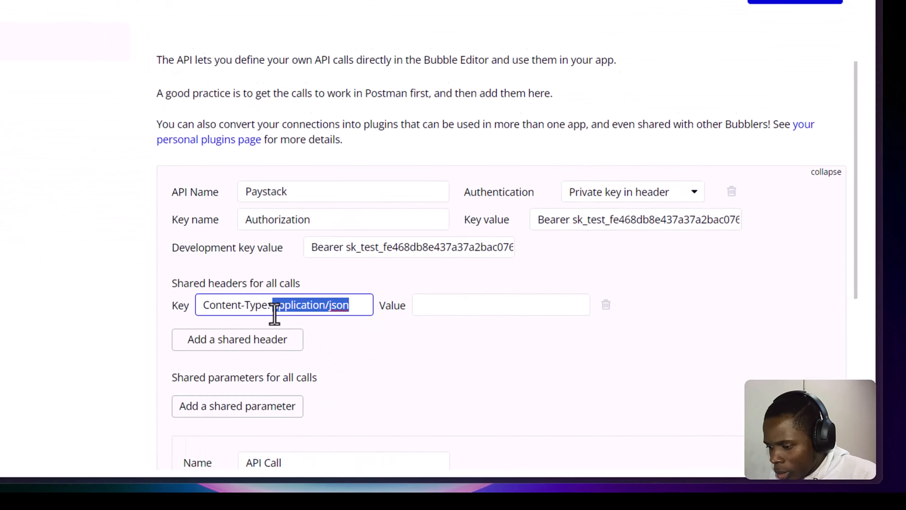
pyautogui.press('BackSpace')
pyautogui.click(426, 305)
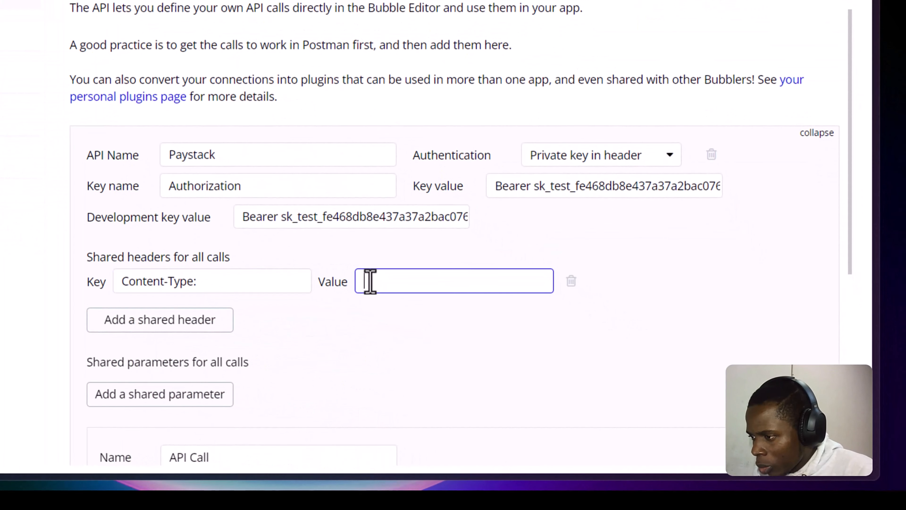
pyautogui.hotkey('ctrl', 'v')
pyautogui.click(213, 282)
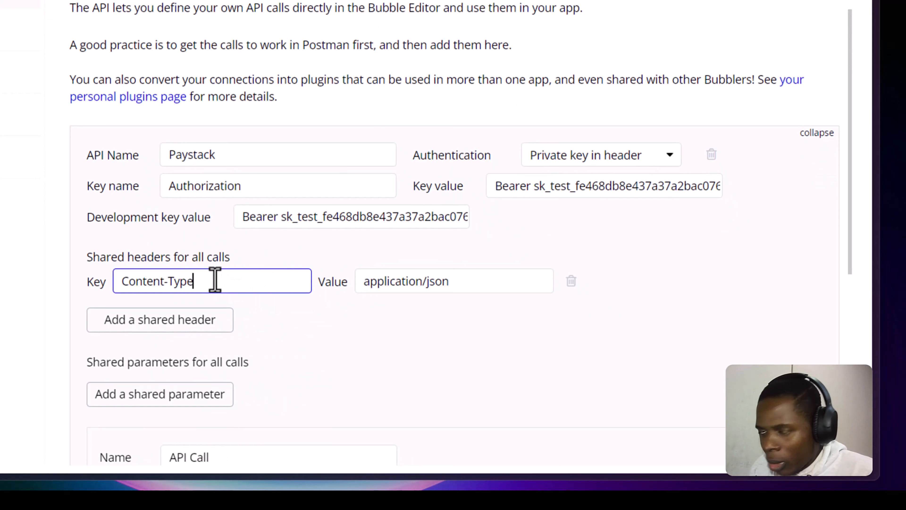
pyautogui.press('BackSpace')
pyautogui.click(473, 279)
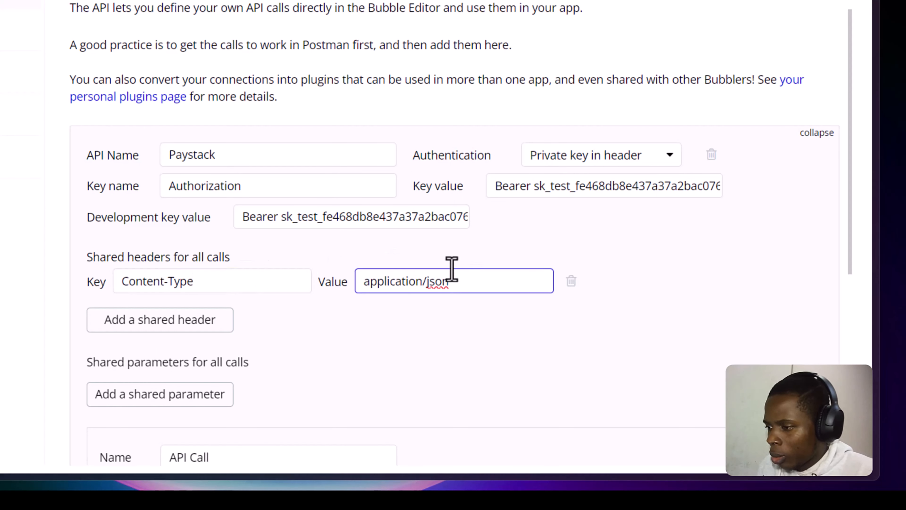
pyautogui.click(444, 307)
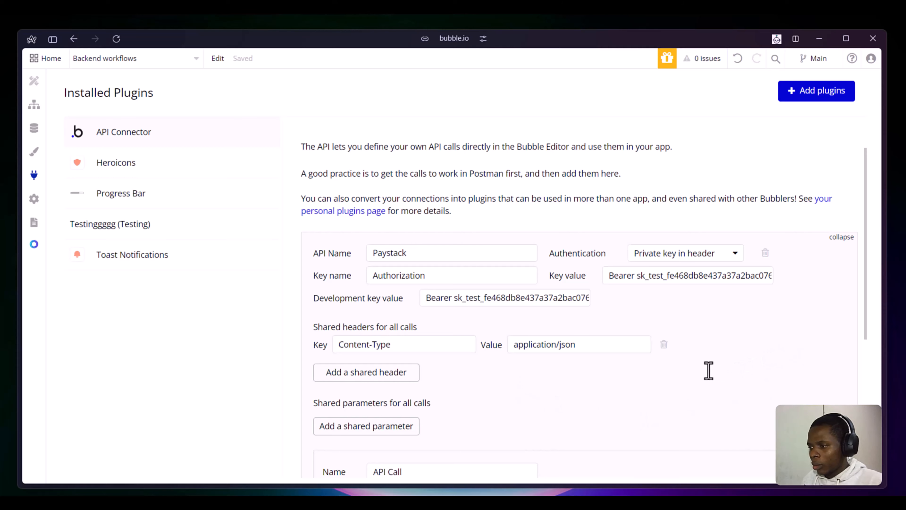
pyautogui.scroll(-2, 708, 370)
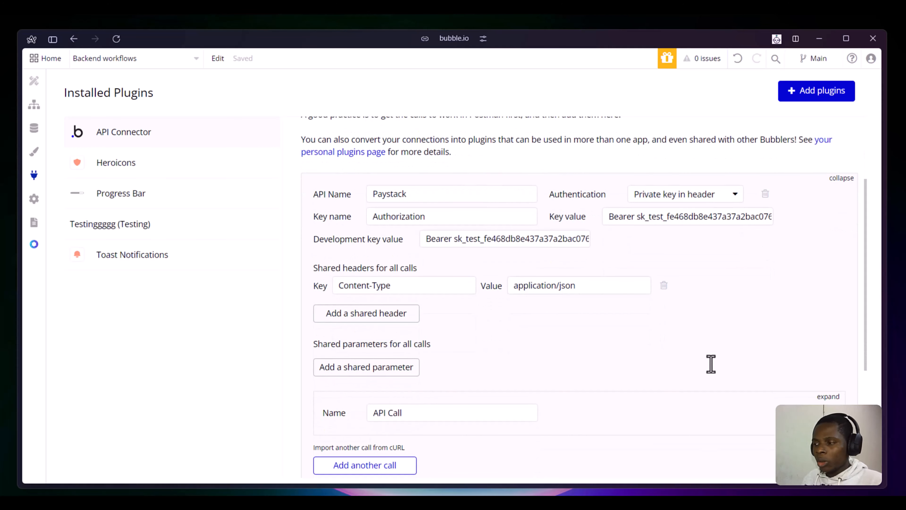
pyautogui.scroll(-2, 502, 347)
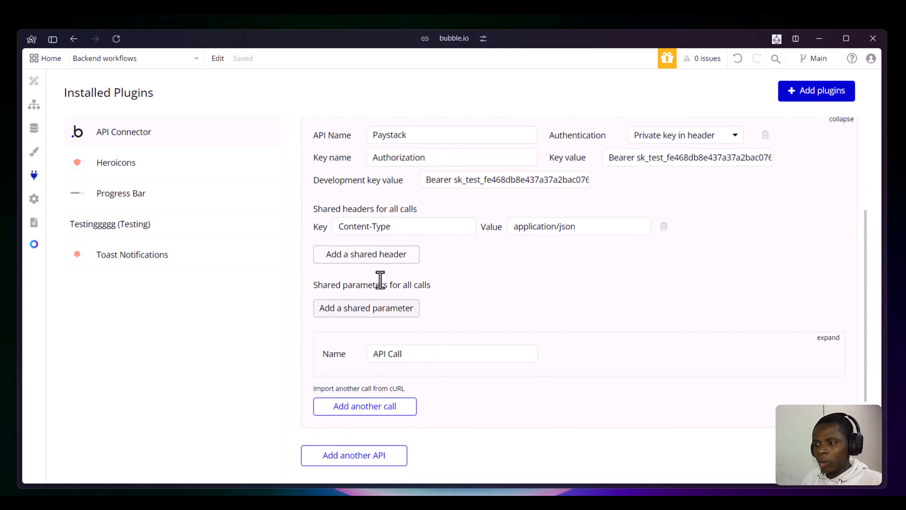
pyautogui.click(453, 353)
pyautogui.scroll(-2, 453, 353)
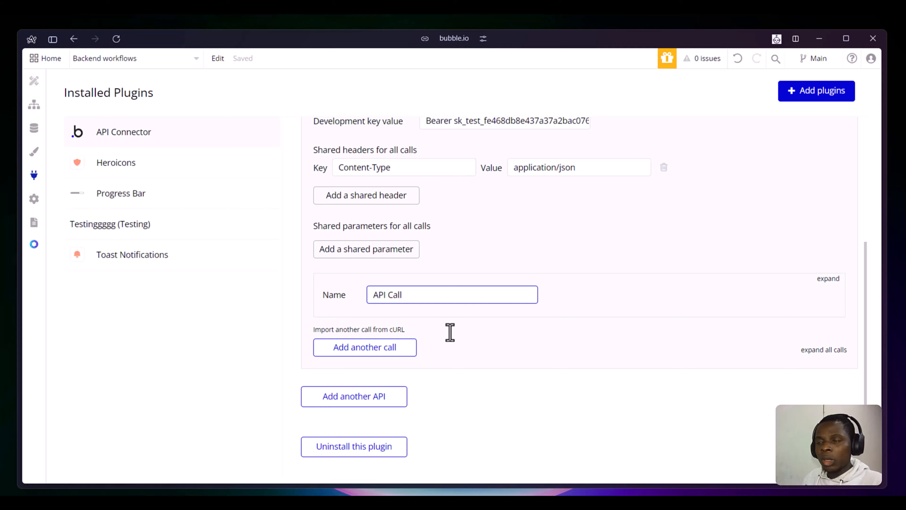
pyautogui.scroll(2, 450, 332)
pyautogui.scroll(2, 568, 232)
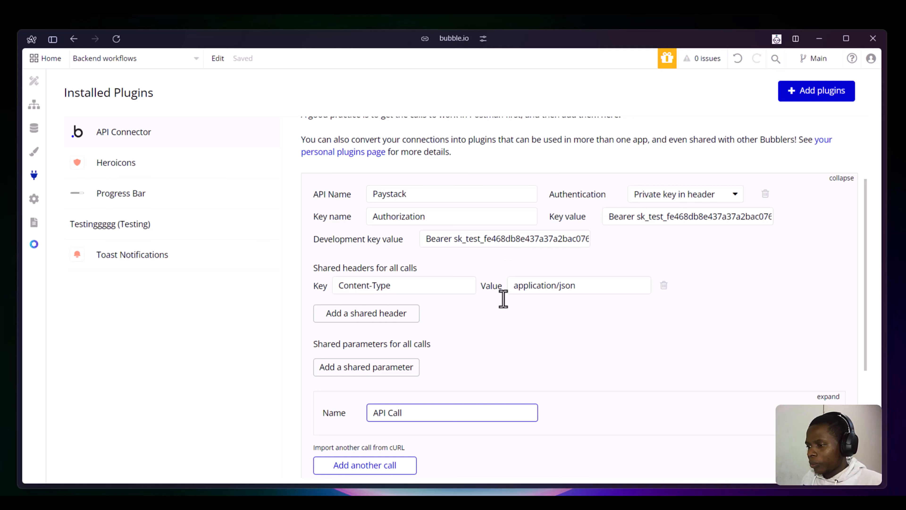
pyautogui.scroll(-3, 503, 299)
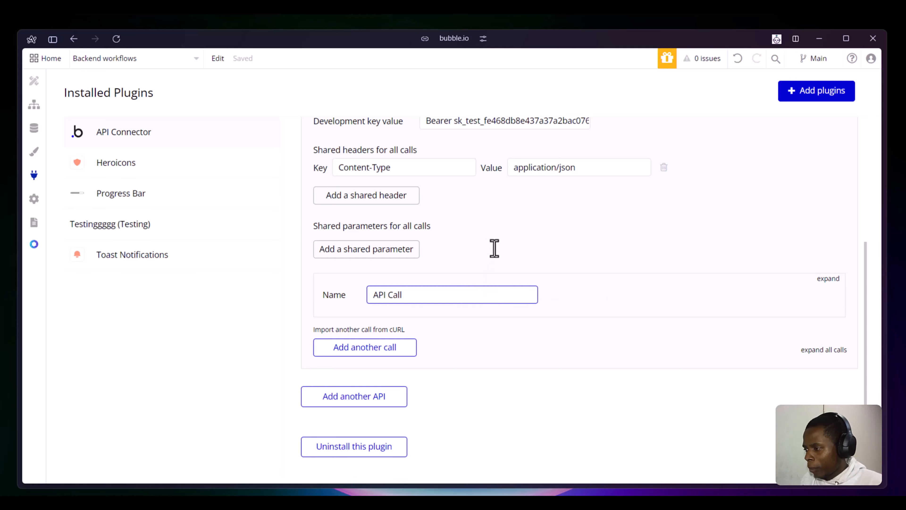
pyautogui.scroll(-2, 494, 249)
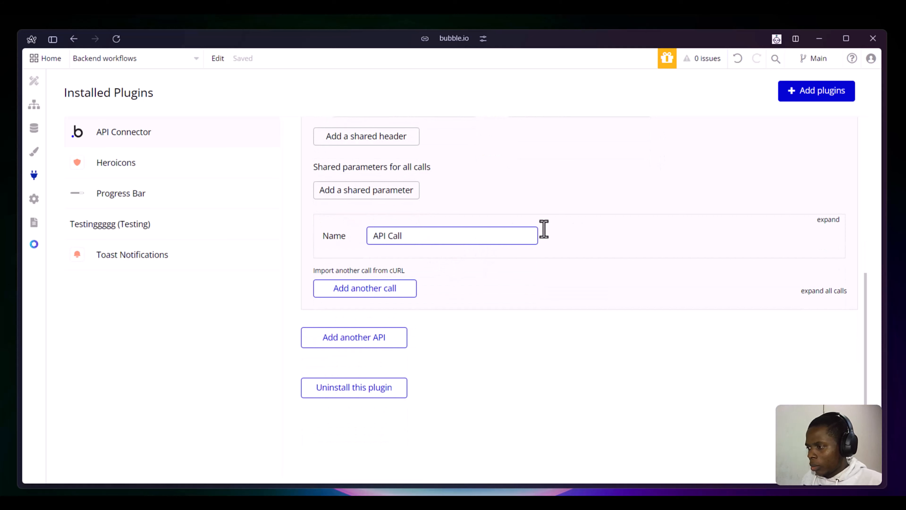
# Expand the Paystack API's first call and rename it Subscribe.
pyautogui.click(829, 220)
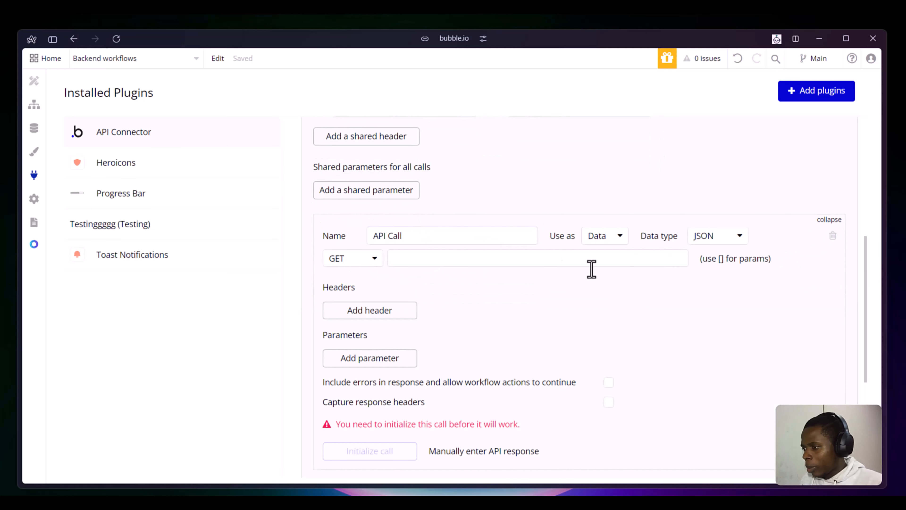
pyautogui.click(411, 237)
pyautogui.hotkey('ctrl', 'a')
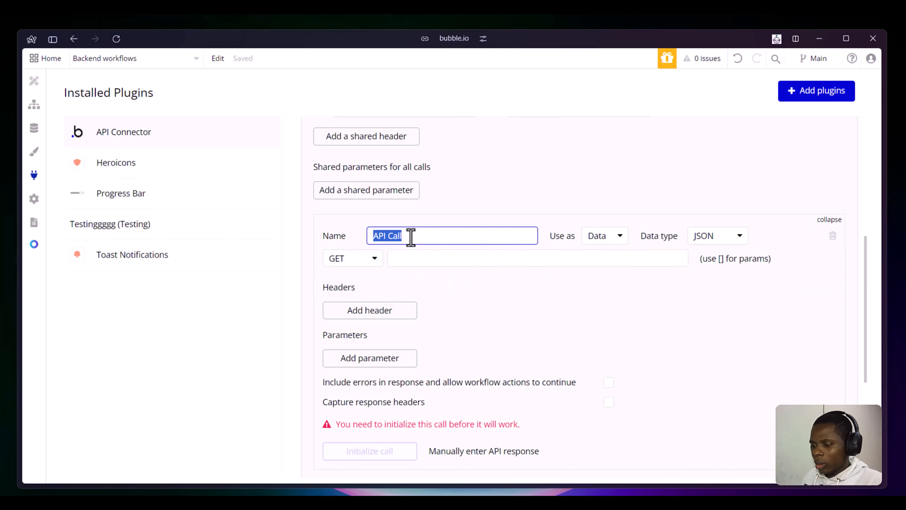
pyautogui.write('Subscribe')
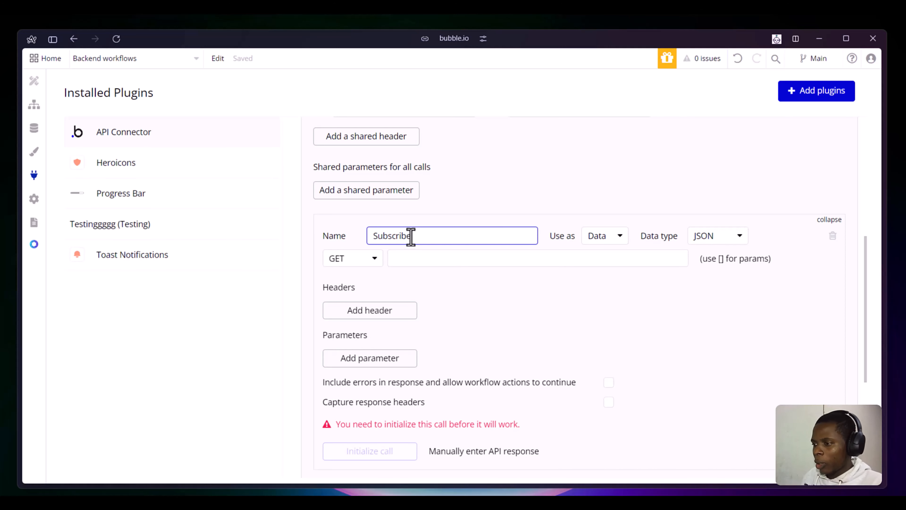
pyautogui.click(430, 224)
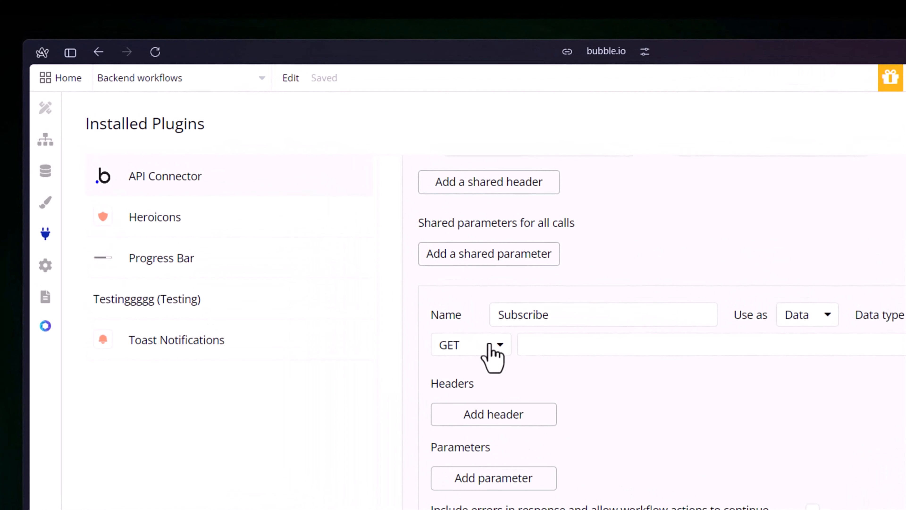
# Change the Subscribe call's method from GET to POST.
pyautogui.click(489, 345)
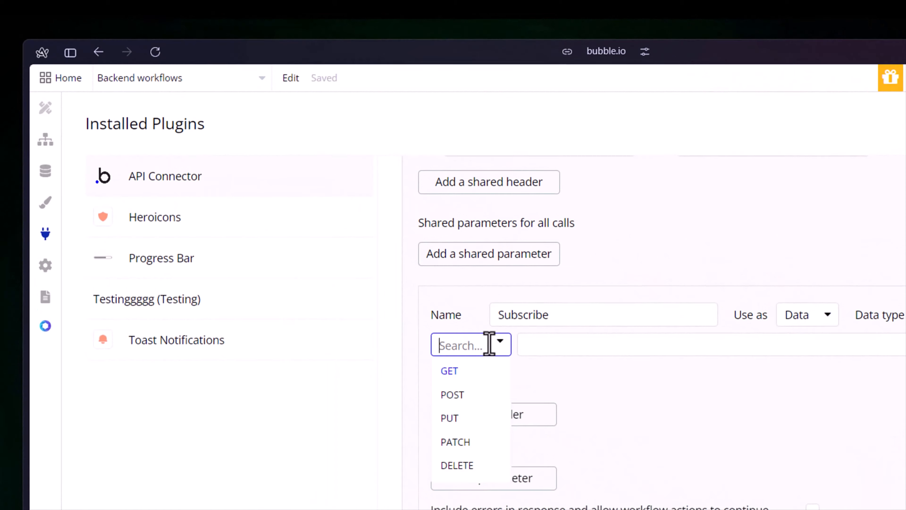
pyautogui.click(464, 395)
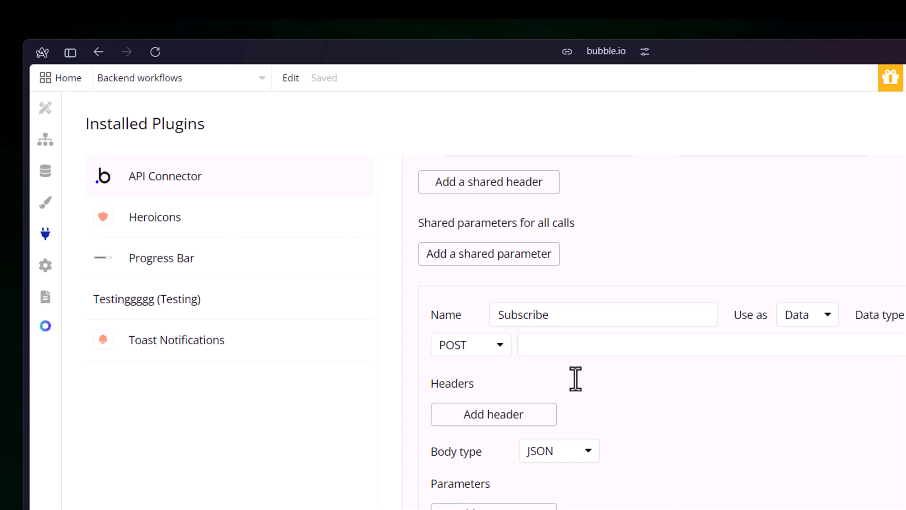
pyautogui.click(547, 345)
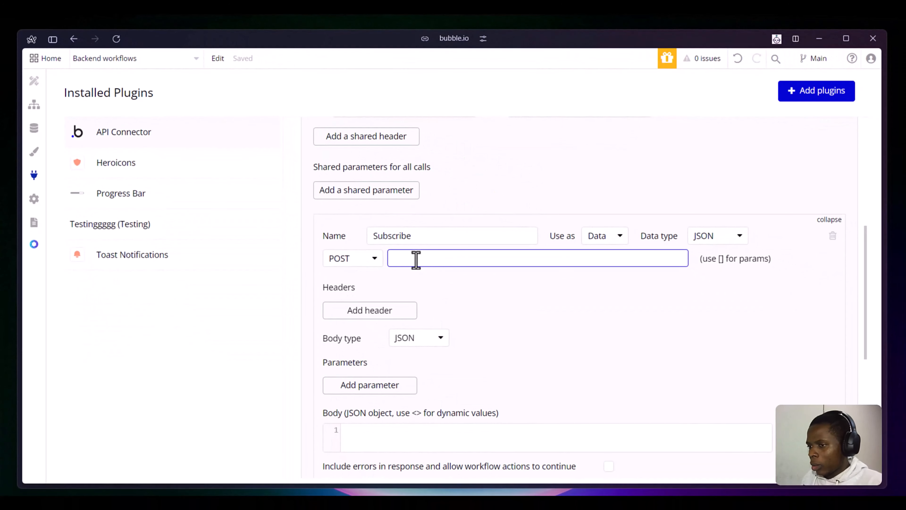
pyautogui.moveTo(3, 254)
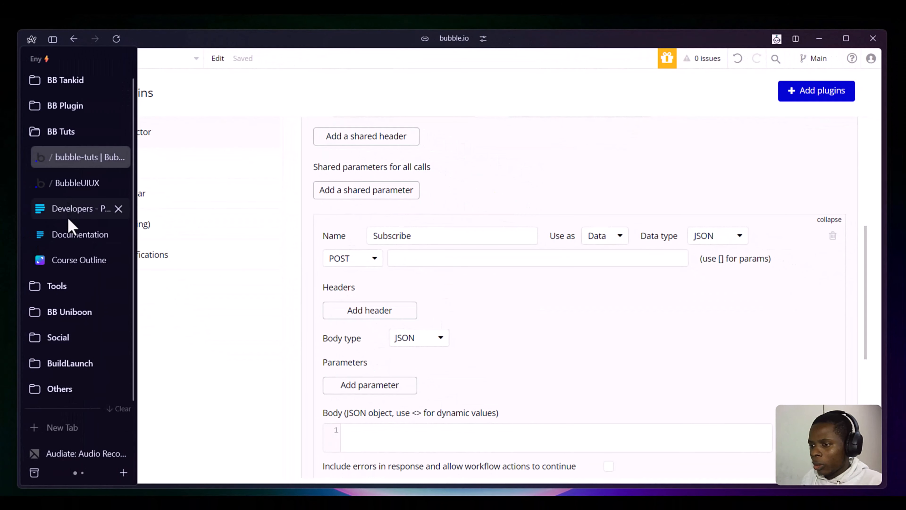
pyautogui.click(70, 237)
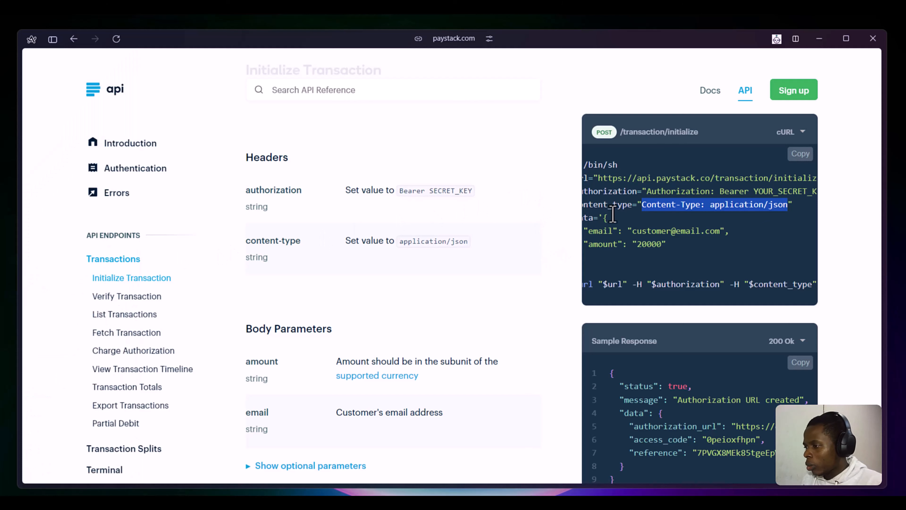
pyautogui.click(623, 208)
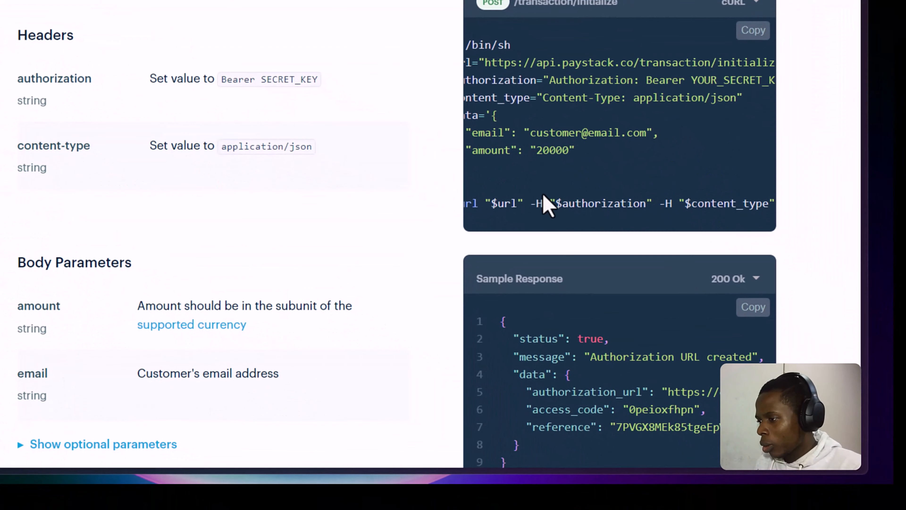
pyautogui.moveTo(575, 202); pyautogui.dragTo(463, 219)
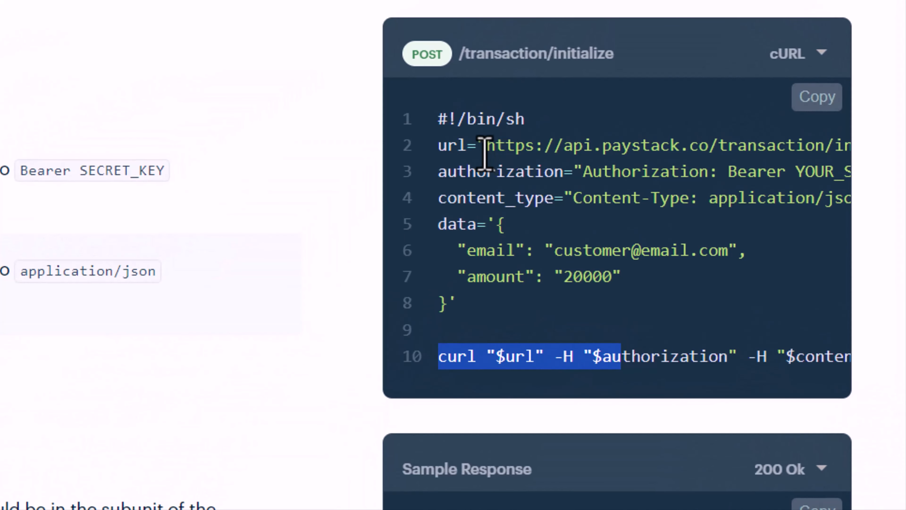
pyautogui.moveTo(493, 134); pyautogui.dragTo(682, 150)
pyautogui.hotkey('ctrl', 'c')
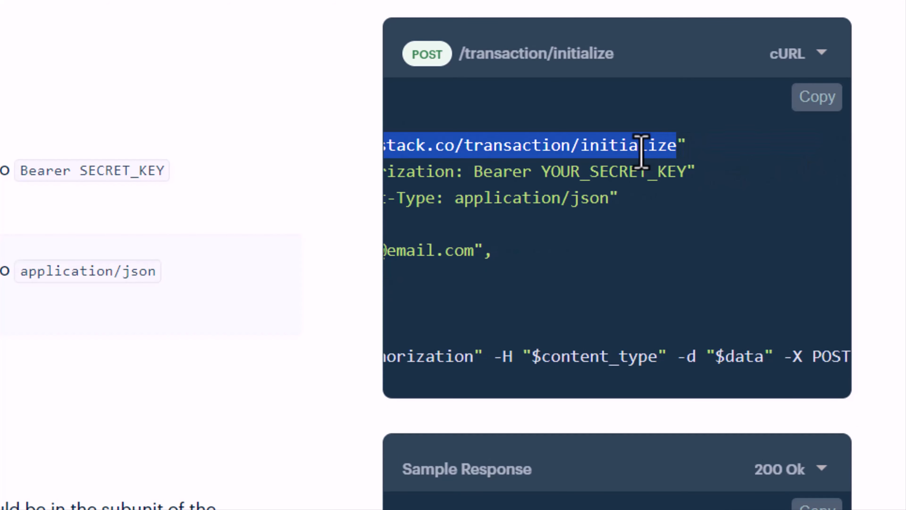
pyautogui.rightClick(642, 150)
pyautogui.click(301, 167)
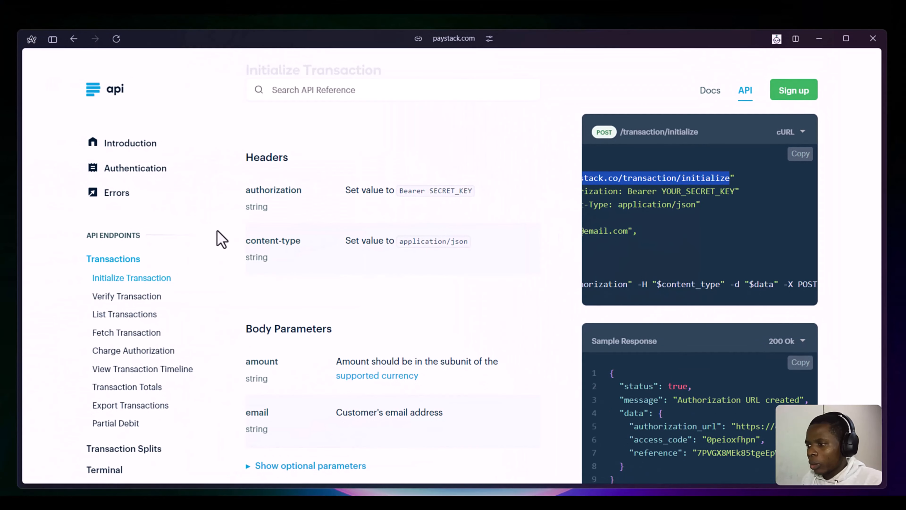
pyautogui.moveTo(4, 227)
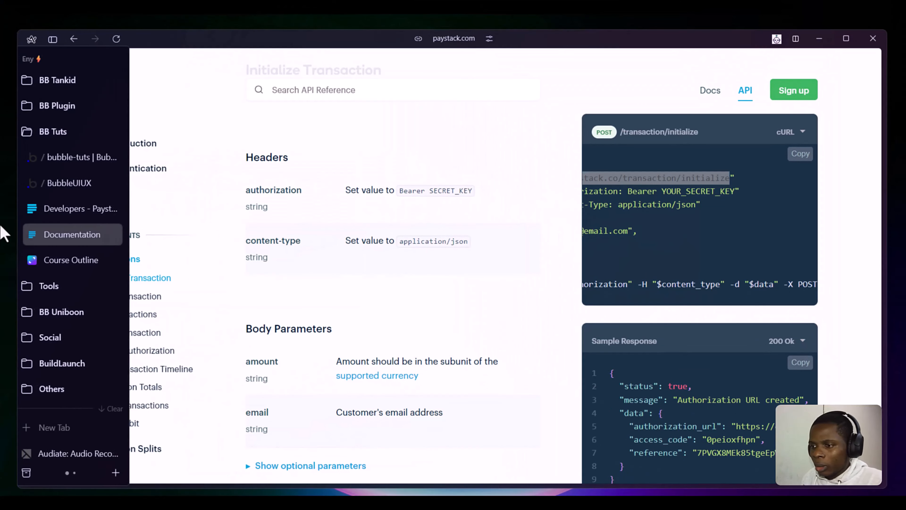
pyautogui.click(77, 159)
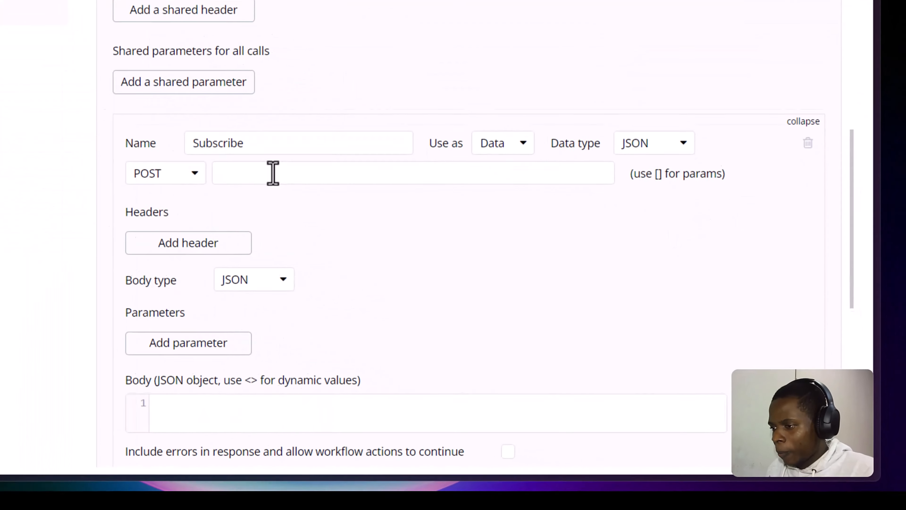
pyautogui.click(273, 174)
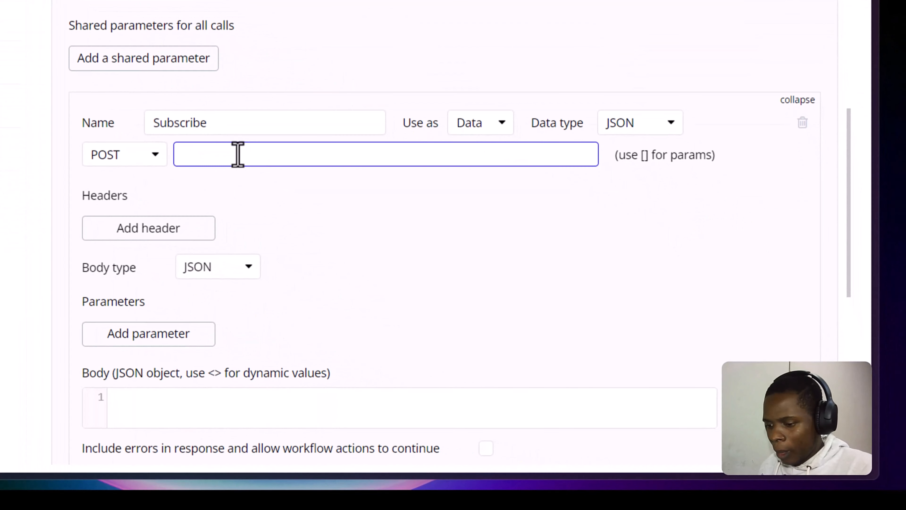
pyautogui.hotkey('ctrl', 'v')
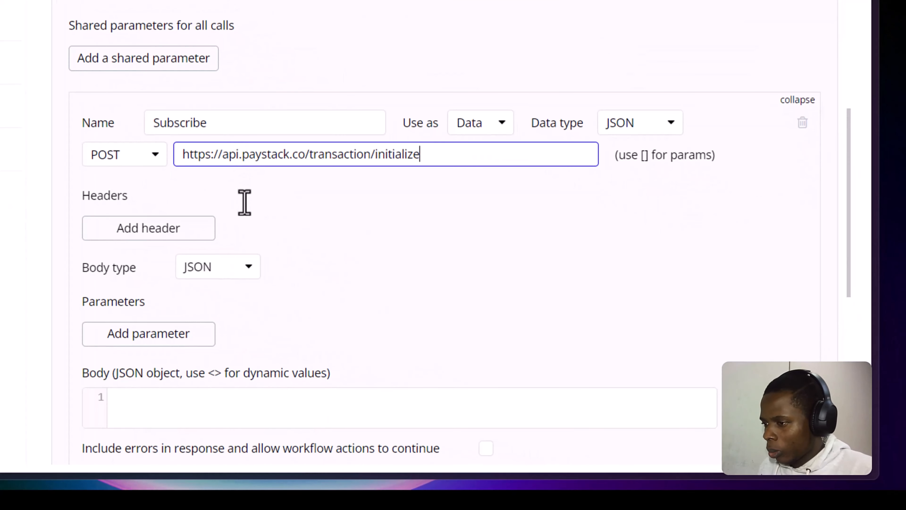
pyautogui.click(248, 202)
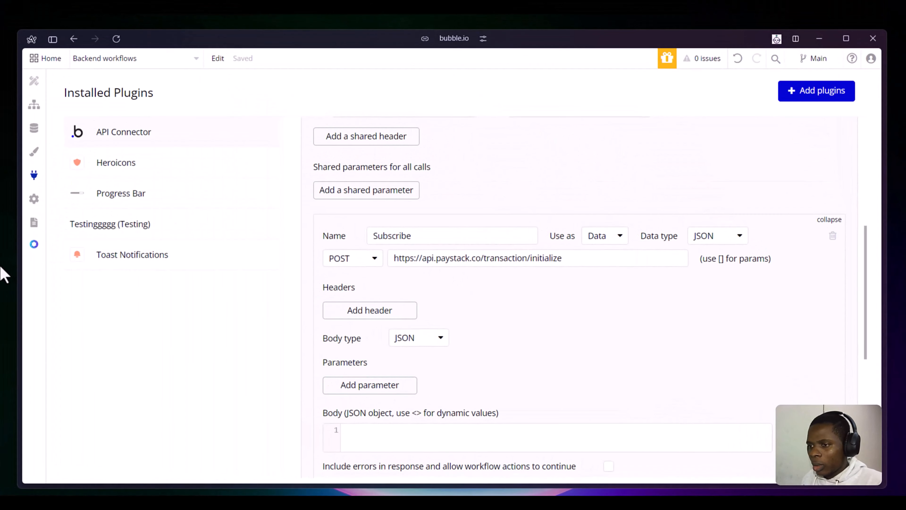
pyautogui.moveTo(1, 268)
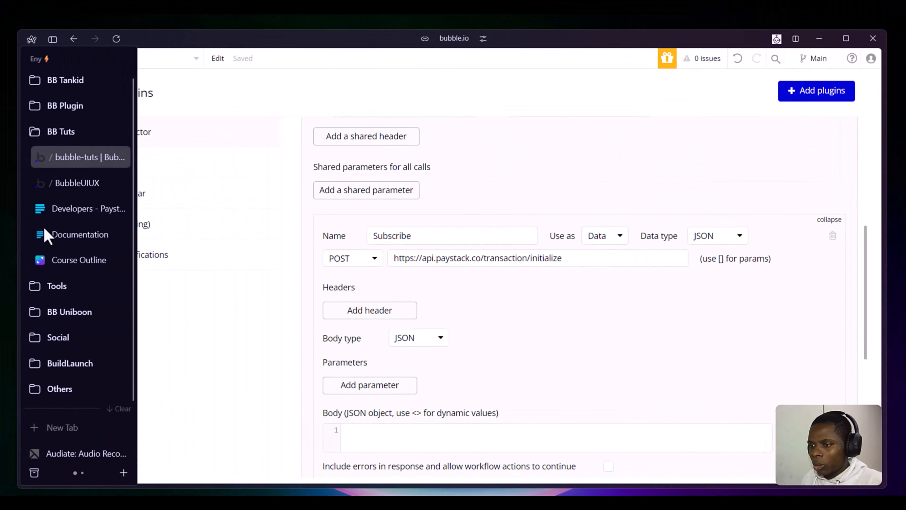
# Copy the cURL sample's data JSON block containing email and amount from the Paystack docs.
pyautogui.click(70, 235)
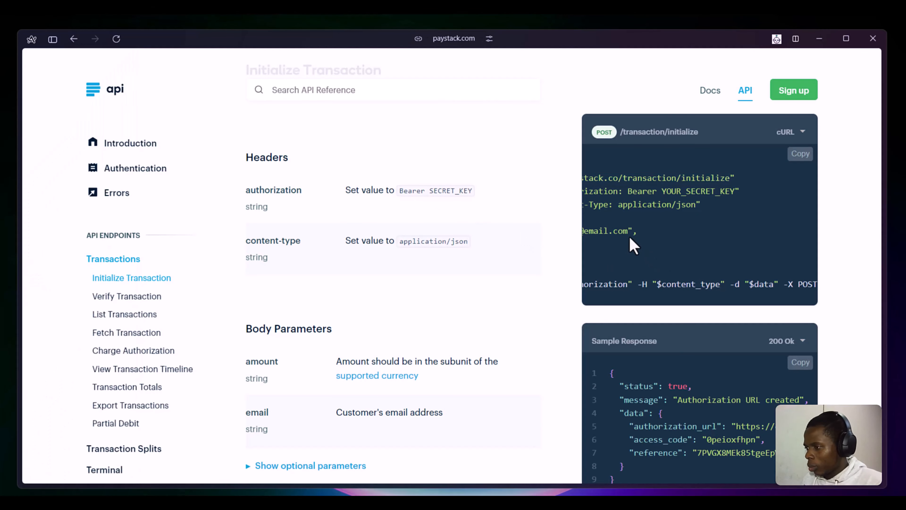
pyautogui.moveTo(616, 231); pyautogui.dragTo(580, 237)
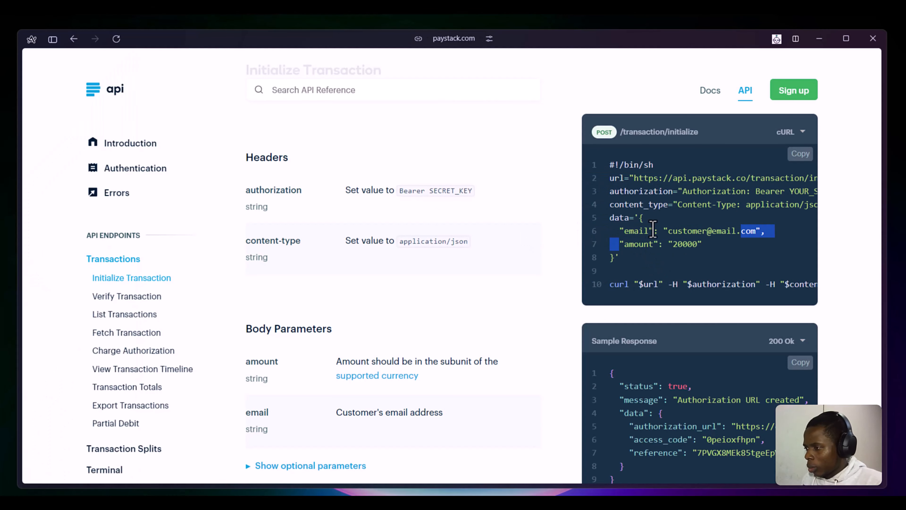
pyautogui.click(654, 229)
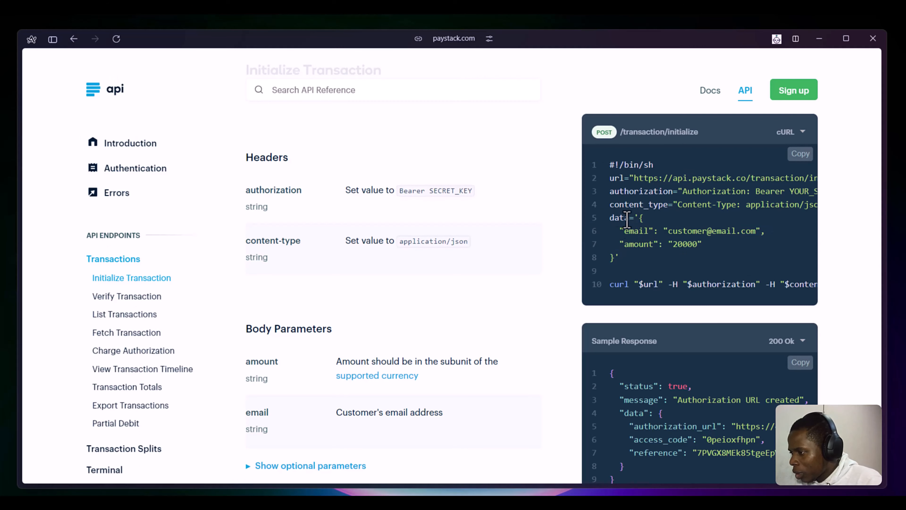
pyautogui.moveTo(639, 219); pyautogui.dragTo(644, 222)
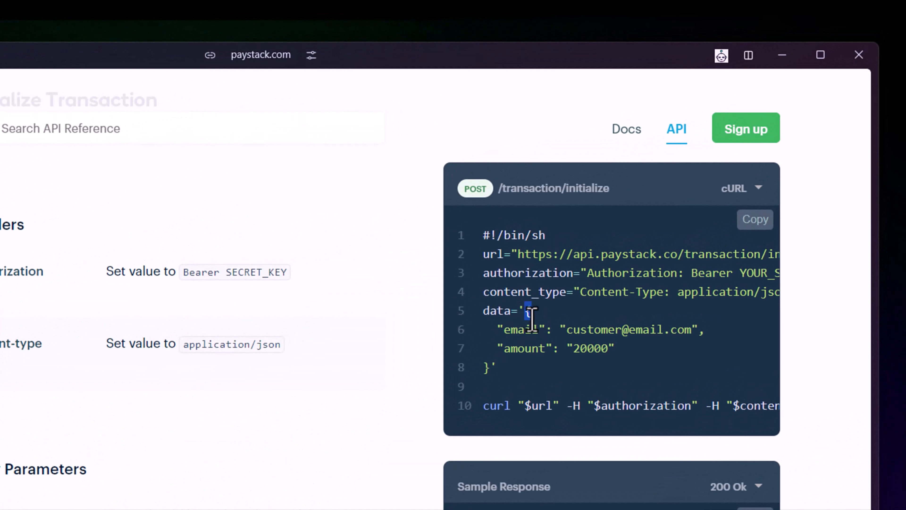
pyautogui.moveTo(532, 318); pyautogui.dragTo(490, 368)
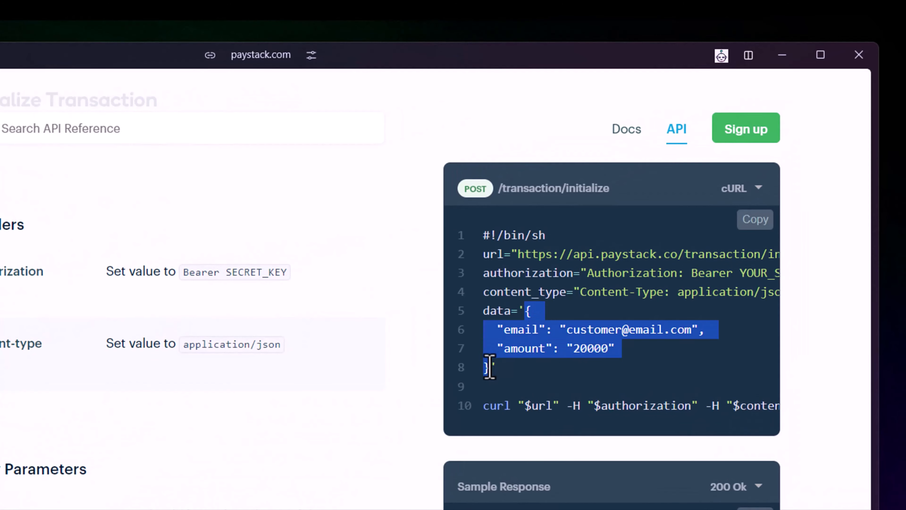
pyautogui.rightClick(511, 332)
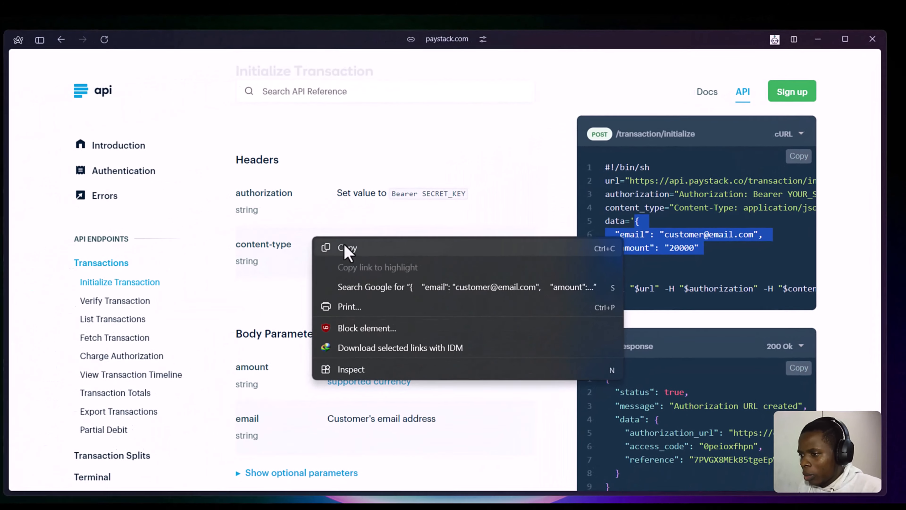
pyautogui.click(128, 348)
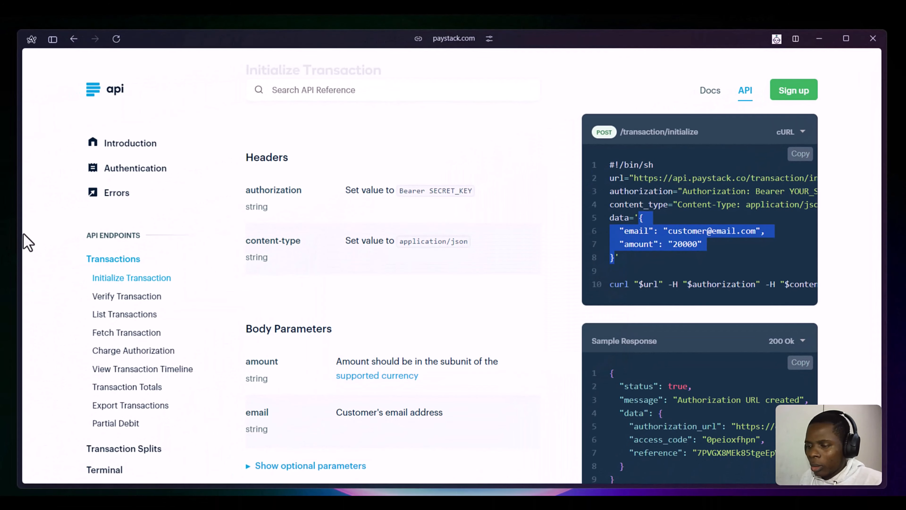
pyautogui.moveTo(21, 246)
pyautogui.click(64, 165)
pyautogui.scroll(-2, 407, 263)
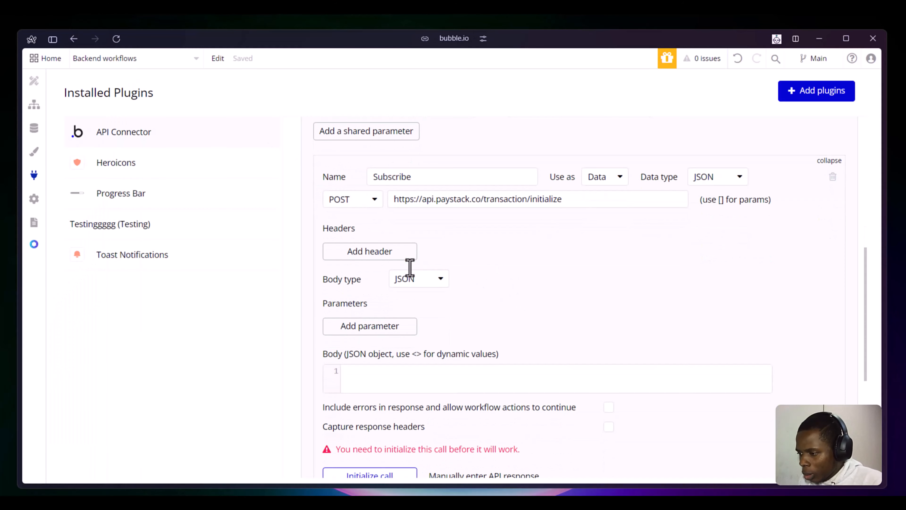
pyautogui.scroll(-2, 410, 267)
pyautogui.click(351, 318)
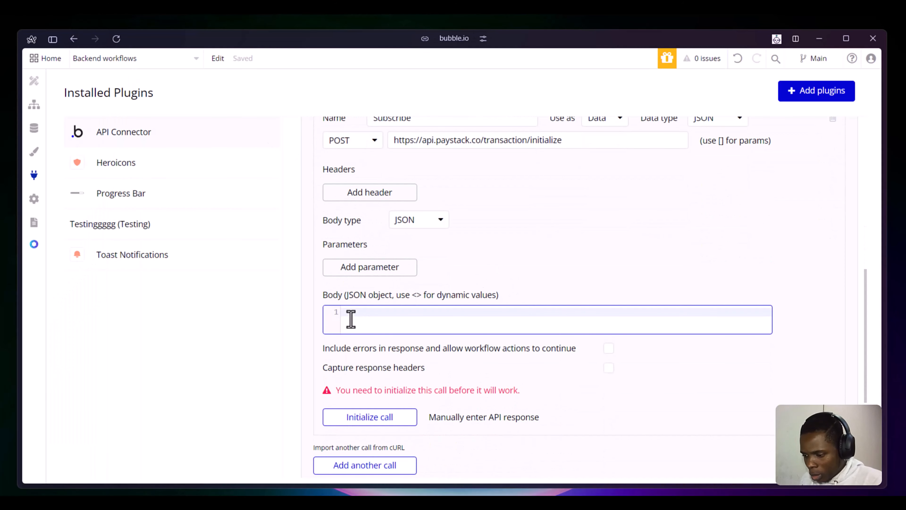
pyautogui.hotkey('ctrl', 'v')
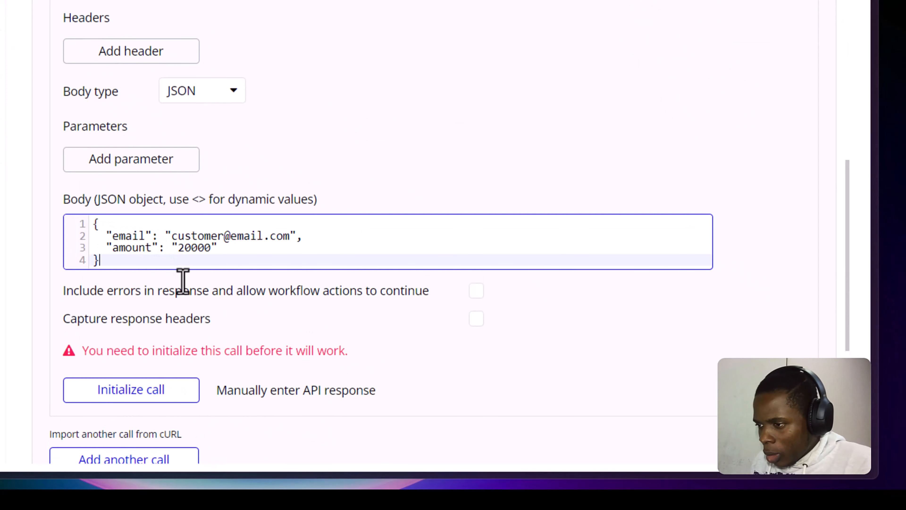
pyautogui.moveTo(3, 311)
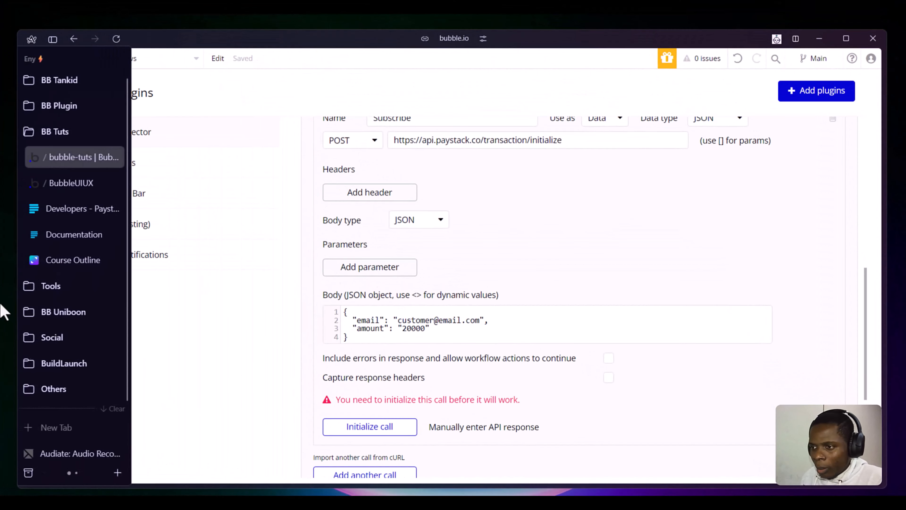
# Check the cURL sample's email and amount lines, then scroll to the Body Parameters section.
pyautogui.click(65, 238)
pyautogui.click(699, 246)
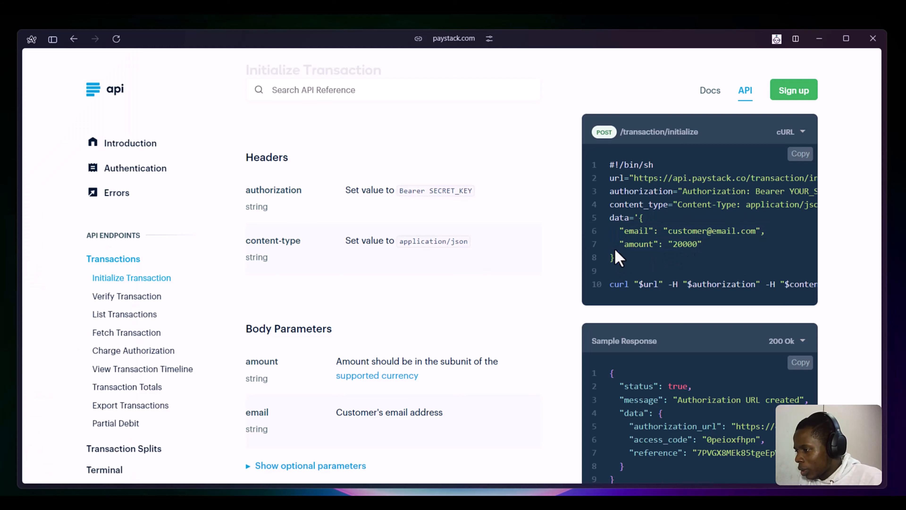
pyautogui.moveTo(616, 251); pyautogui.dragTo(615, 234)
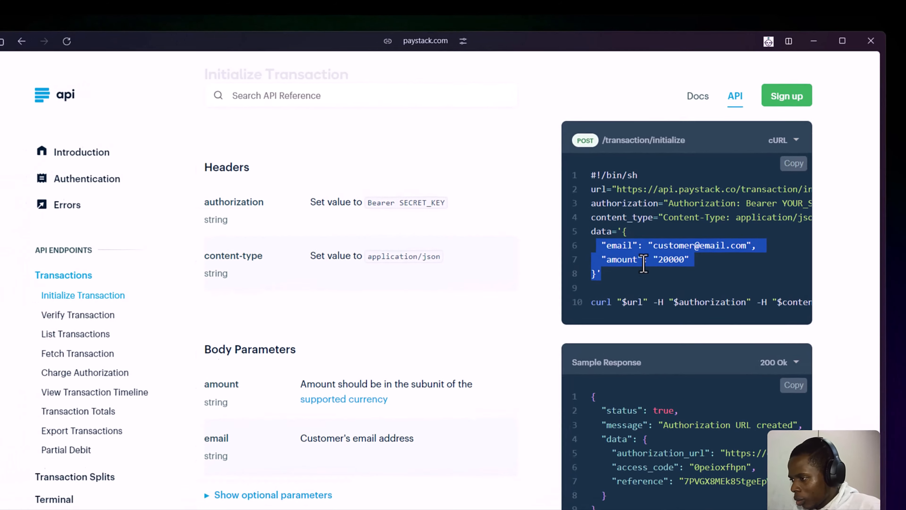
pyautogui.click(679, 247)
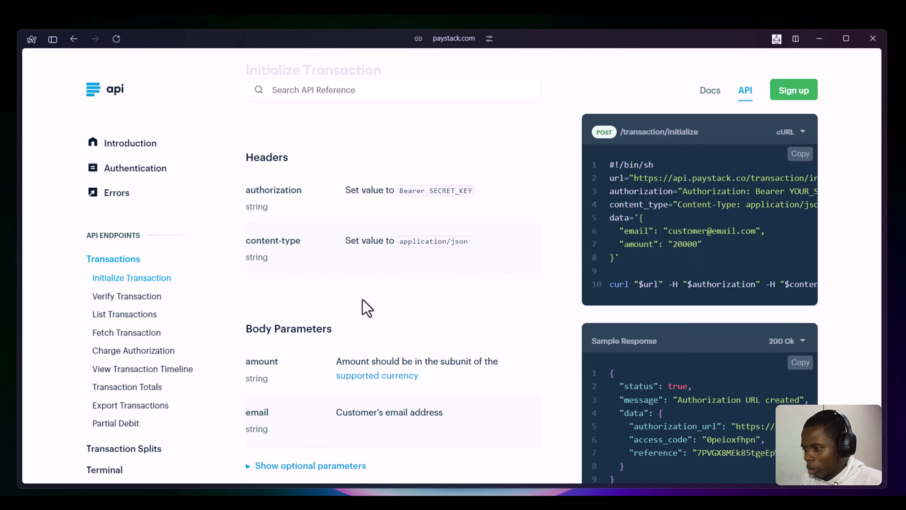
pyautogui.scroll(-5, 318, 304)
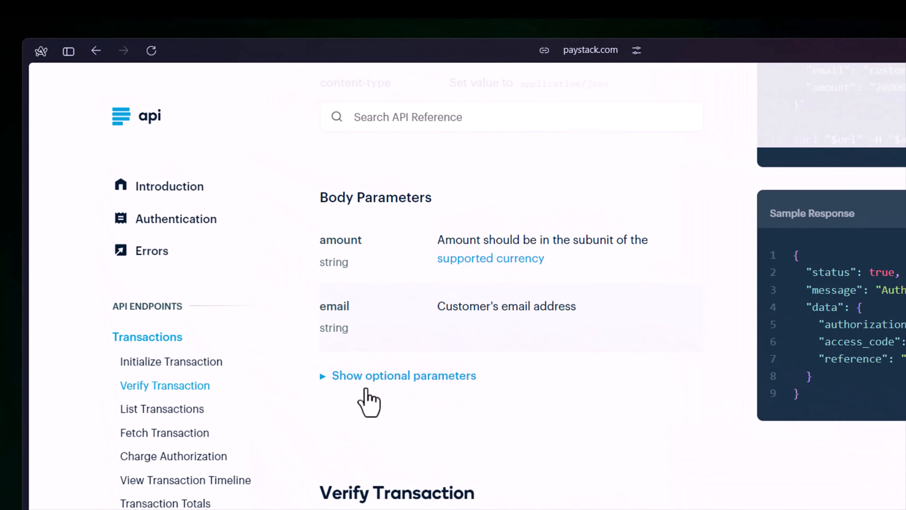
# Show the optional parameters and locate the plan parameter, a subscription plan code string.
pyautogui.click(323, 379)
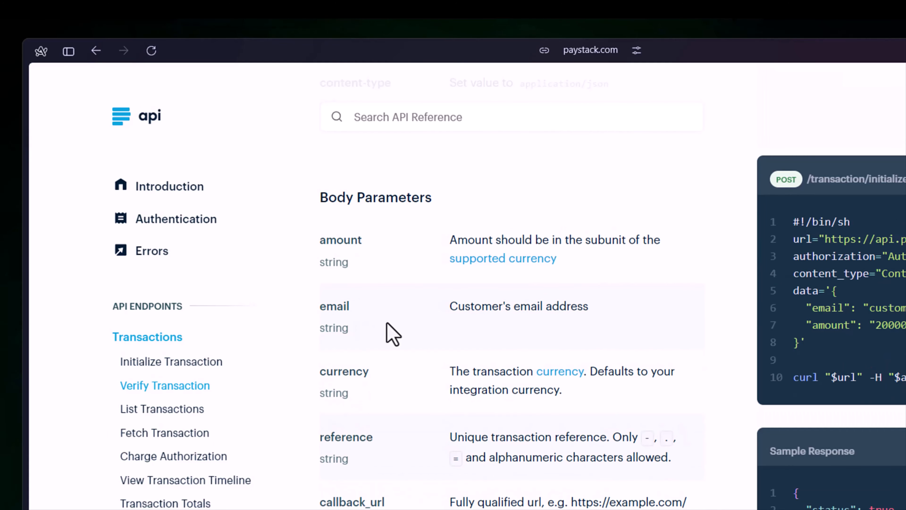
pyautogui.scroll(-6, 387, 323)
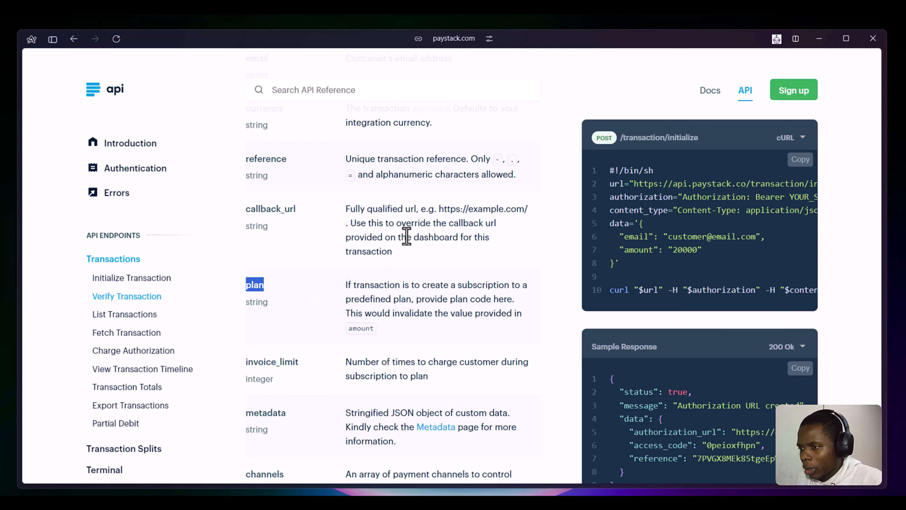
pyautogui.moveTo(2, 263)
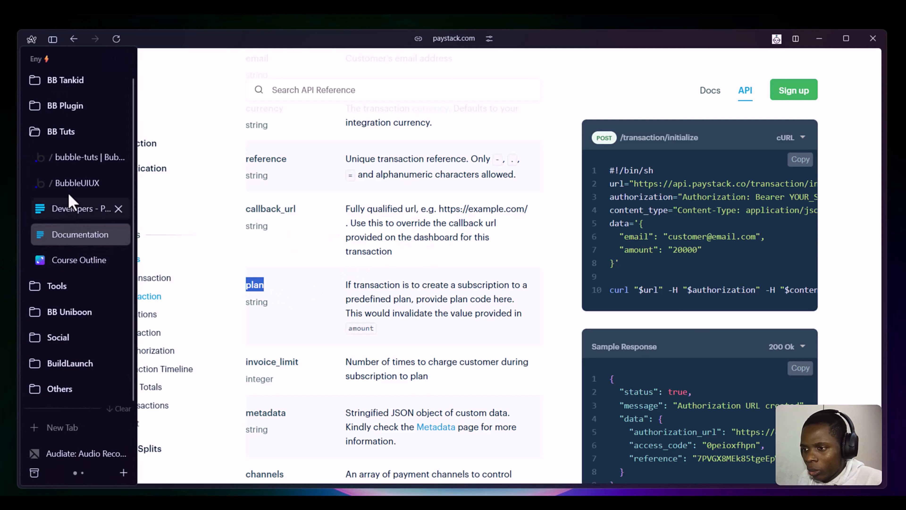
# Add a new "plan" key with an empty value after amount in the Subscribe body.
pyautogui.click(80, 158)
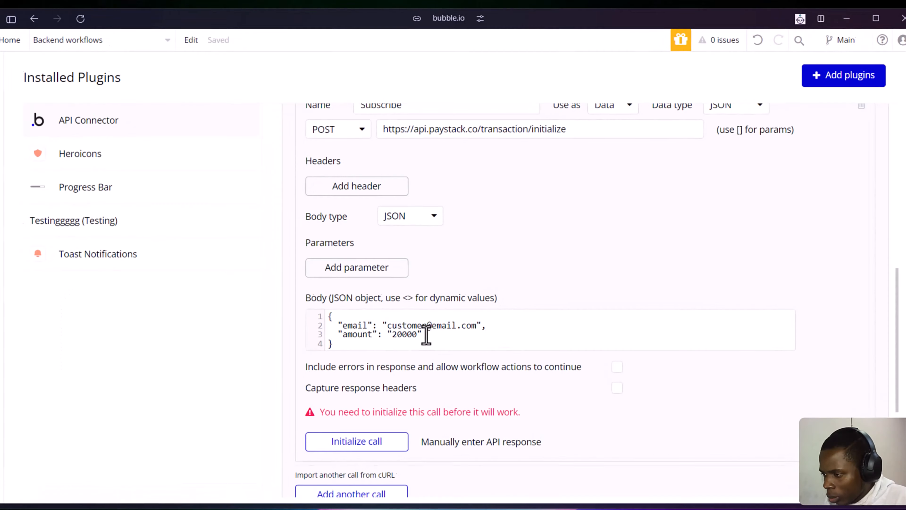
pyautogui.click(427, 336)
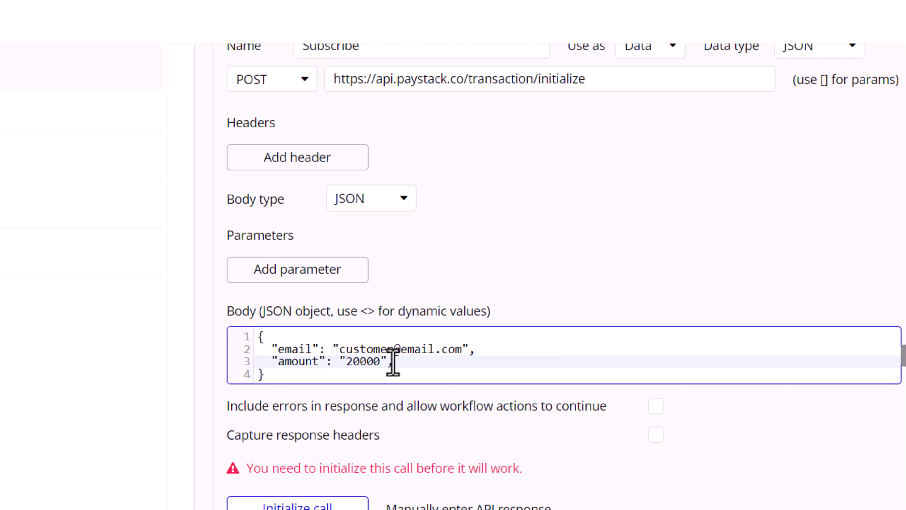
pyautogui.press('Return')
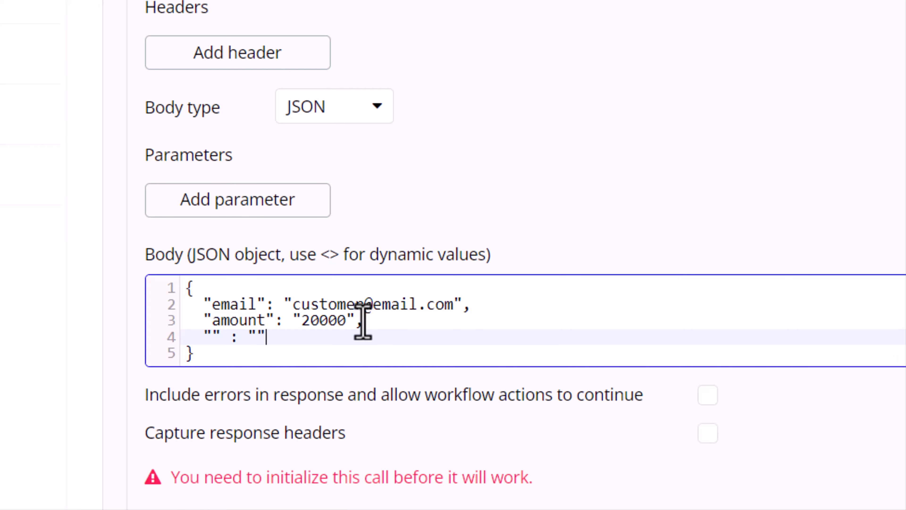
pyautogui.click(212, 337)
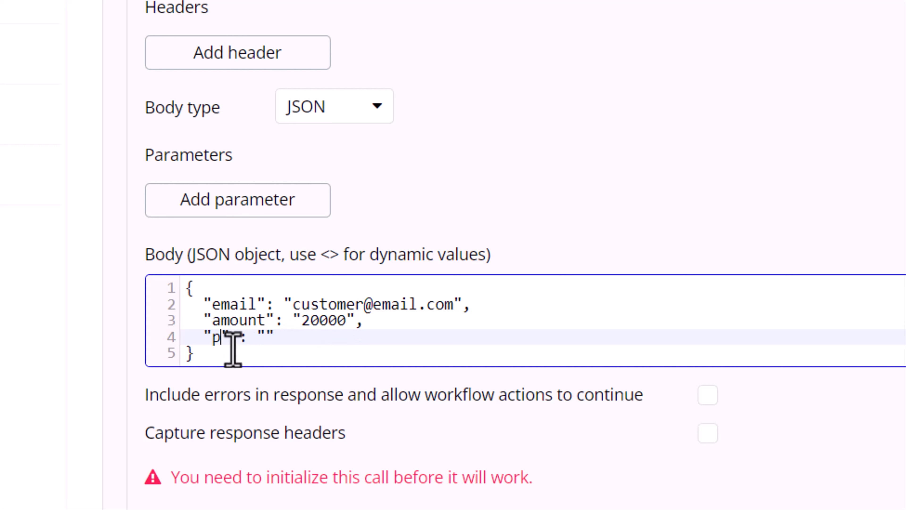
pyautogui.write('plan')
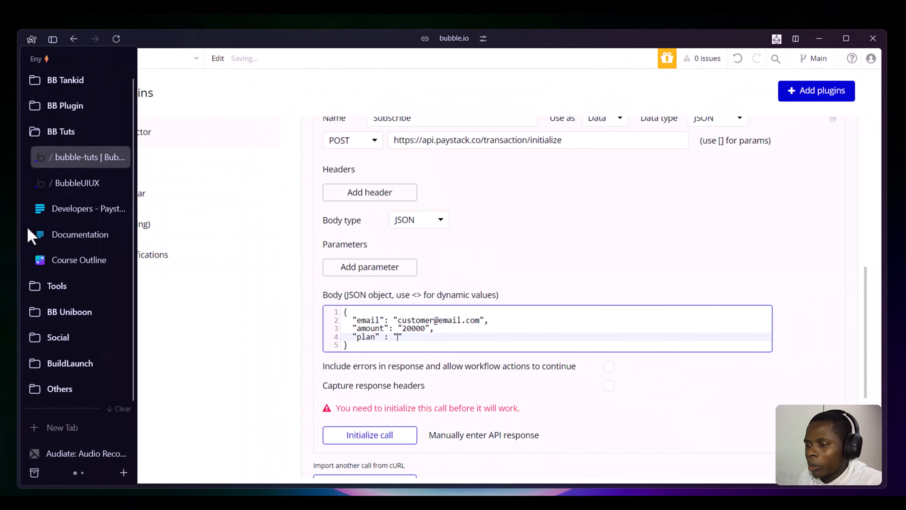
pyautogui.click(82, 213)
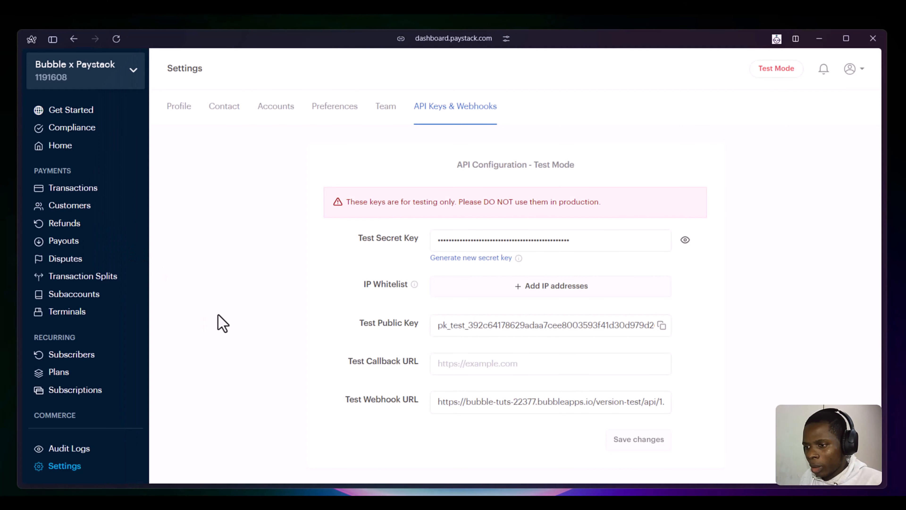
# Copy the Basic plan's code from the Plans list in the Paystack dashboard.
pyautogui.click(59, 376)
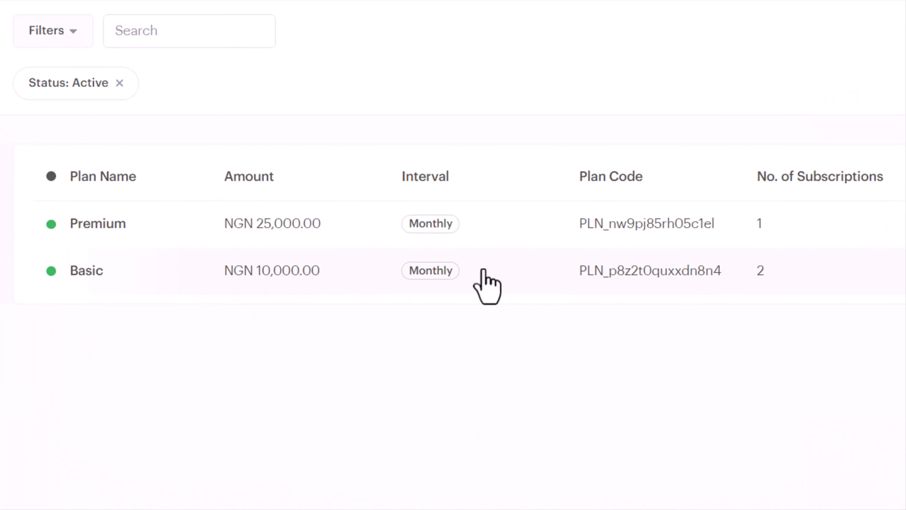
pyautogui.moveTo(711, 273)
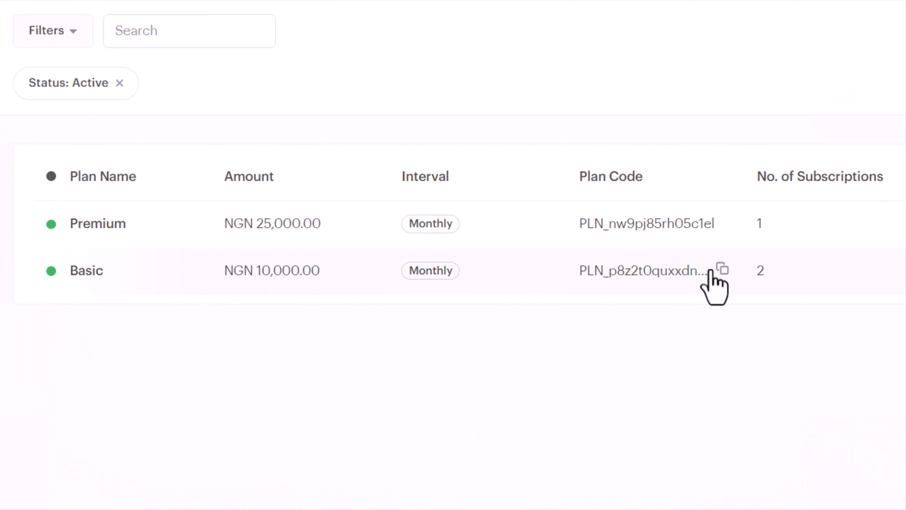
pyautogui.click(722, 270)
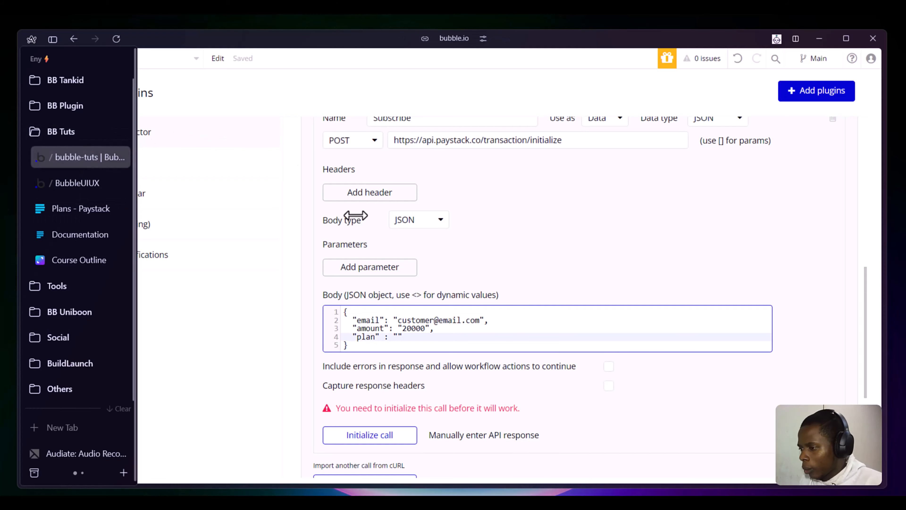
# Paste the Basic plan code PLN_p8z2t0quxxdn8n4 as the plan value in the Subscribe body.
pyautogui.click(398, 337)
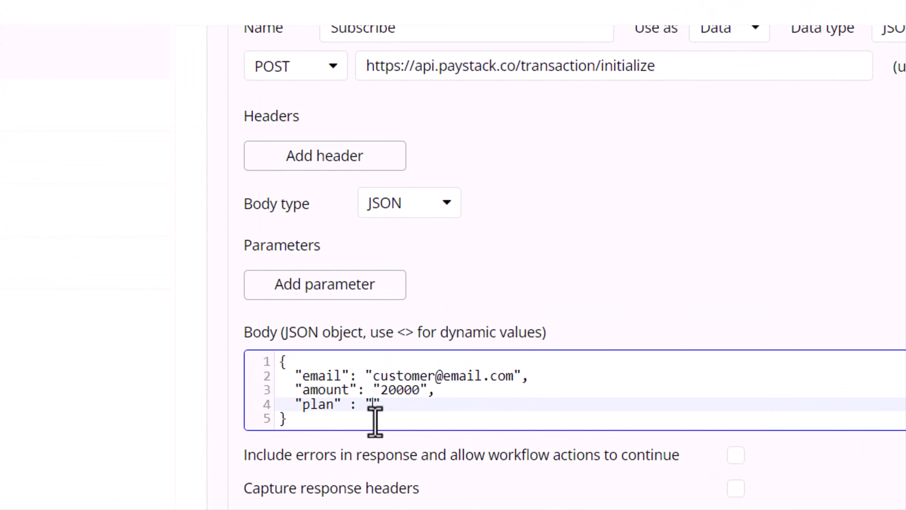
pyautogui.hotkey('ctrl', 'v')
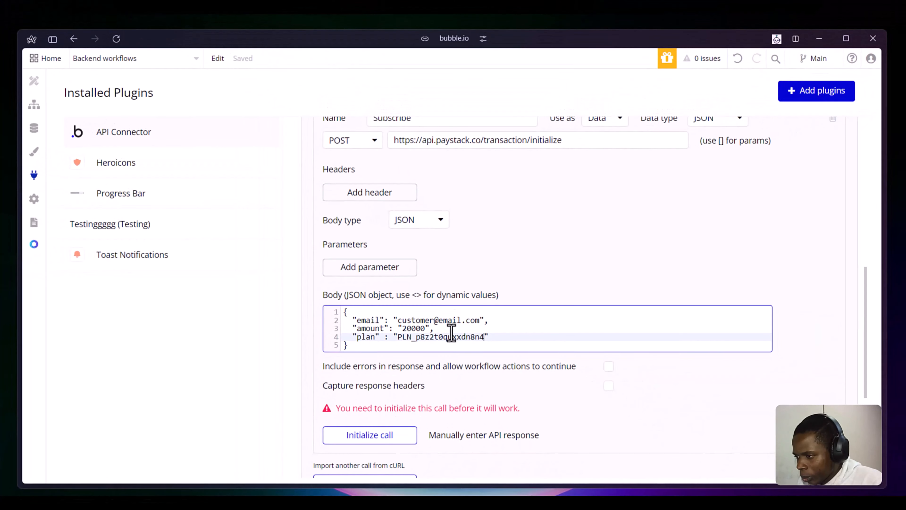
pyautogui.click(447, 349)
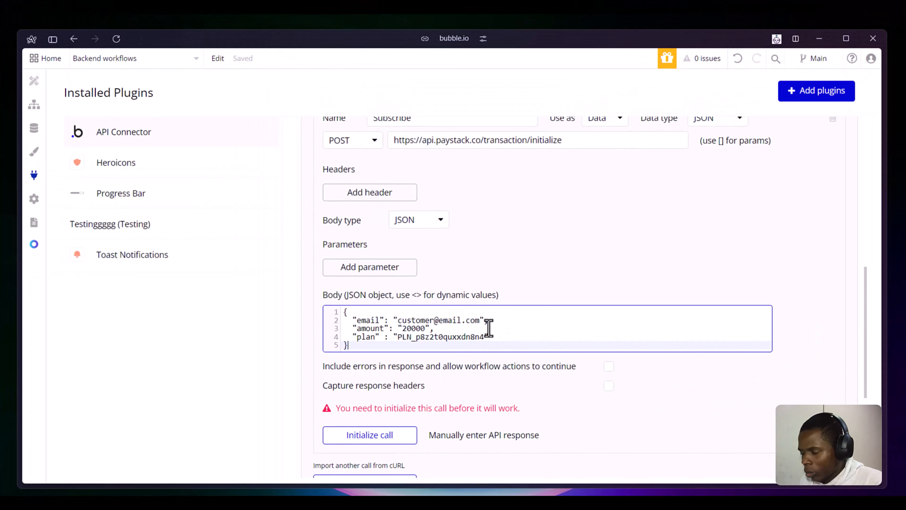
pyautogui.scroll(-1, 488, 327)
pyautogui.scroll(-1, 488, 326)
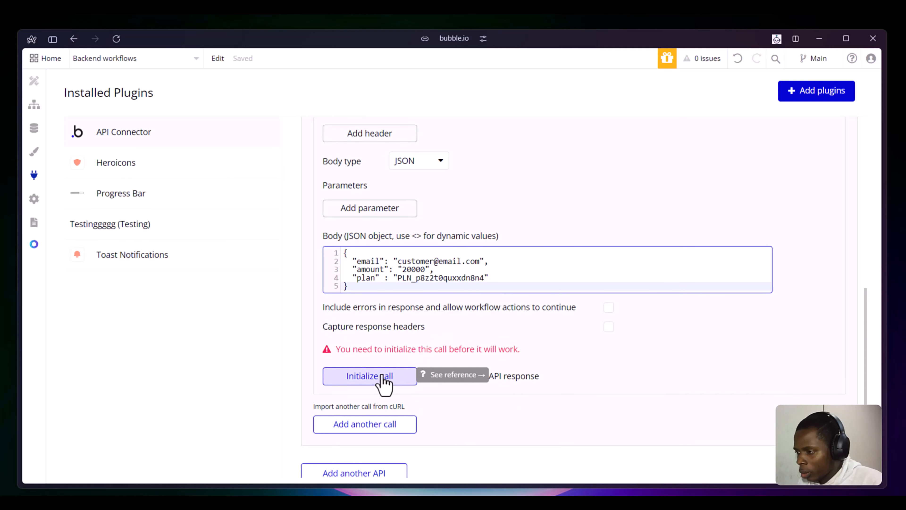
# Initialize the Subscribe call and save returned values status, message, authorization_url, access_code and reference.
pyautogui.click(364, 375)
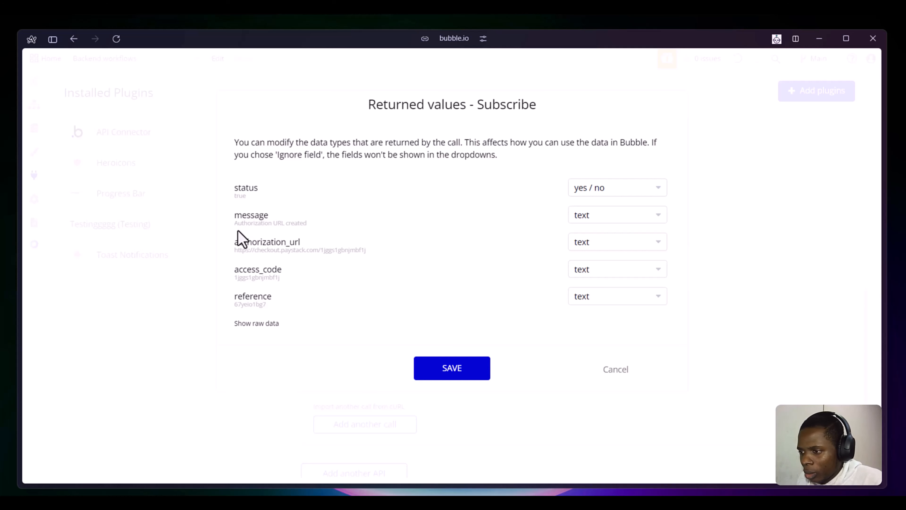
pyautogui.moveTo(235, 250); pyautogui.dragTo(364, 254)
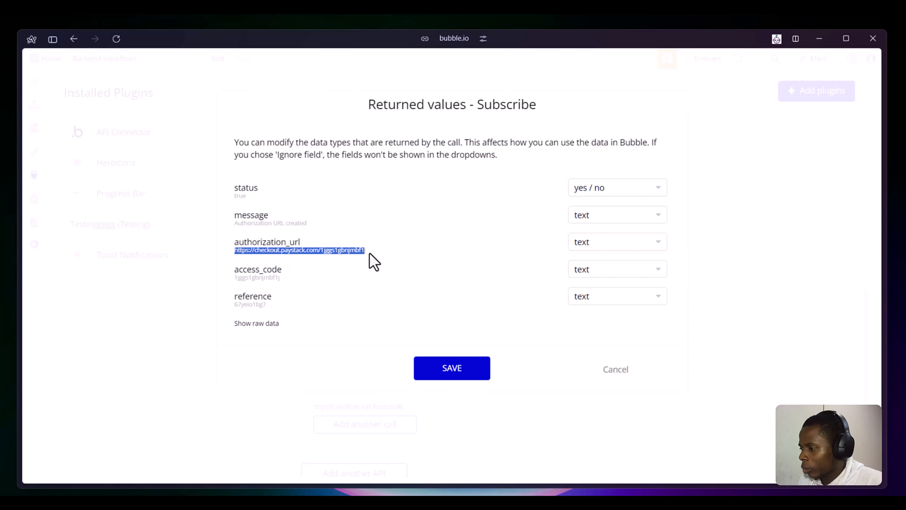
pyautogui.click(359, 249)
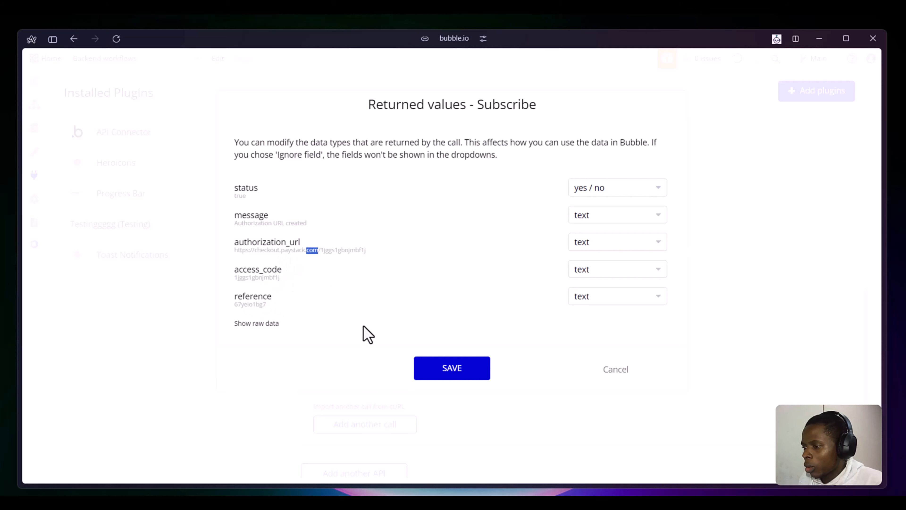
pyautogui.click(452, 378)
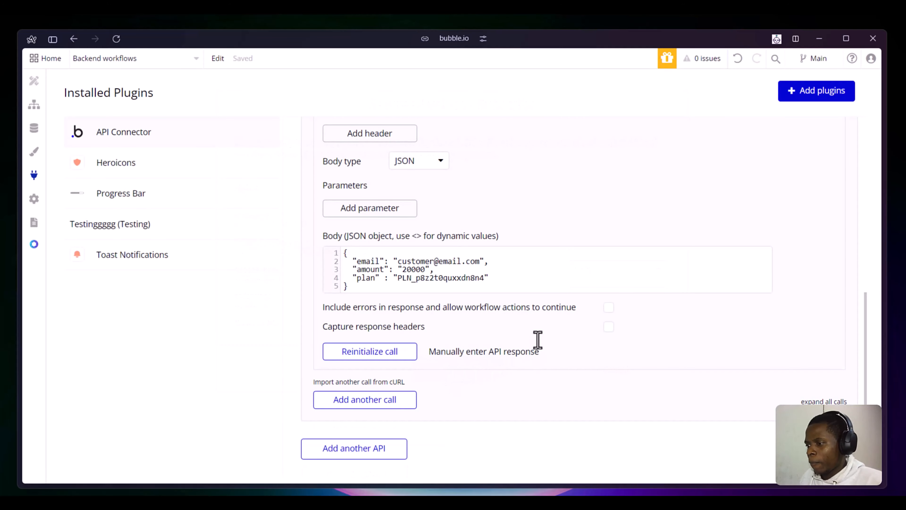
# Collapse the Subscribe call and add a new GET API call beneath it.
pyautogui.scroll(3, 538, 334)
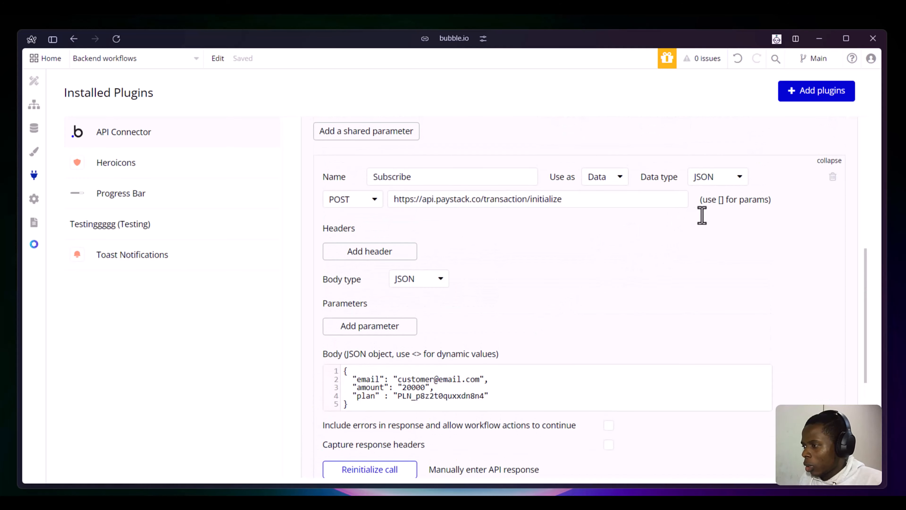
pyautogui.click(829, 162)
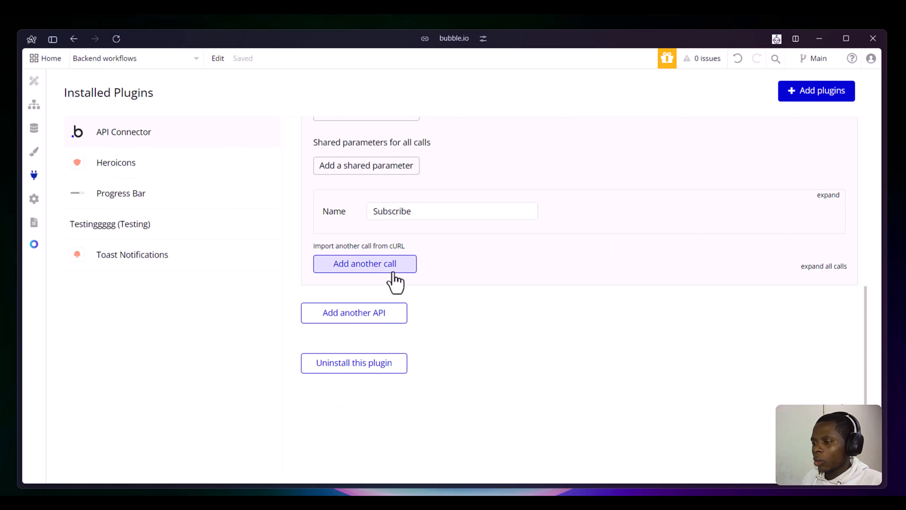
pyautogui.click(373, 271)
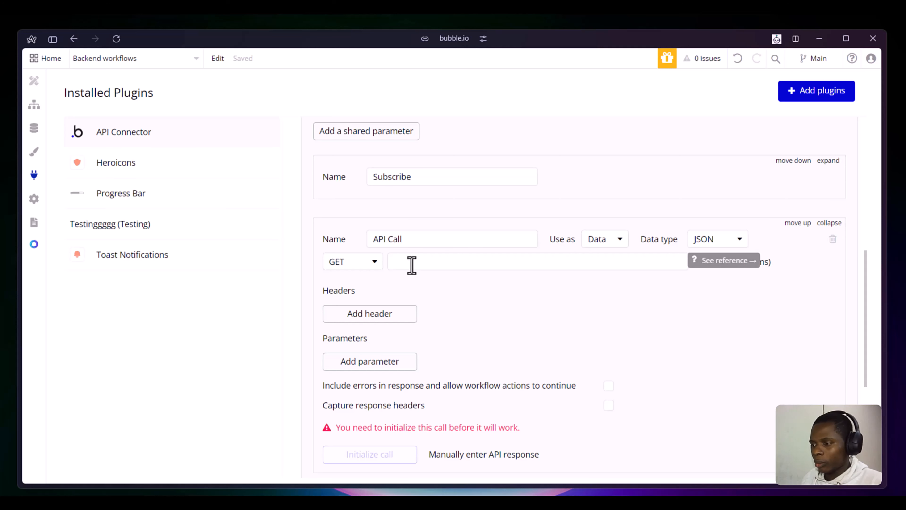
# Delete the text mistakenly entered in the new call's URL field, leaving it empty.
pyautogui.click(412, 264)
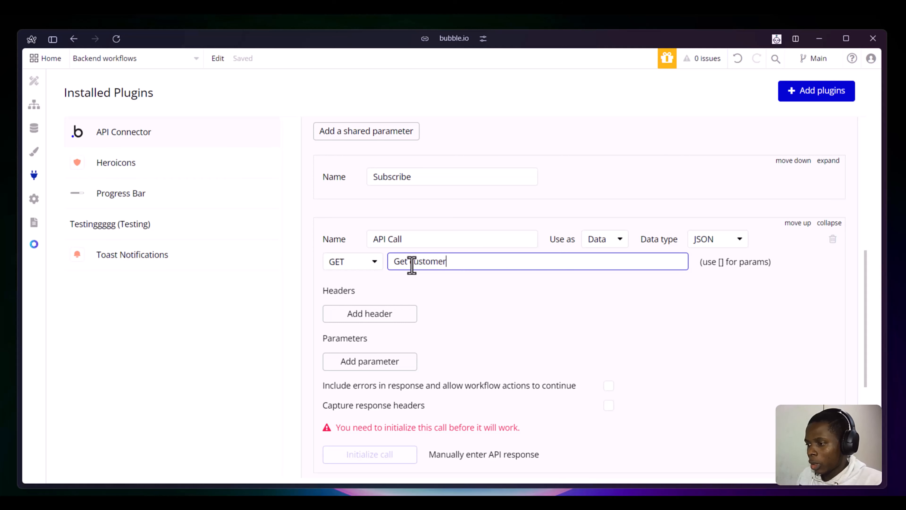
pyautogui.click(415, 291)
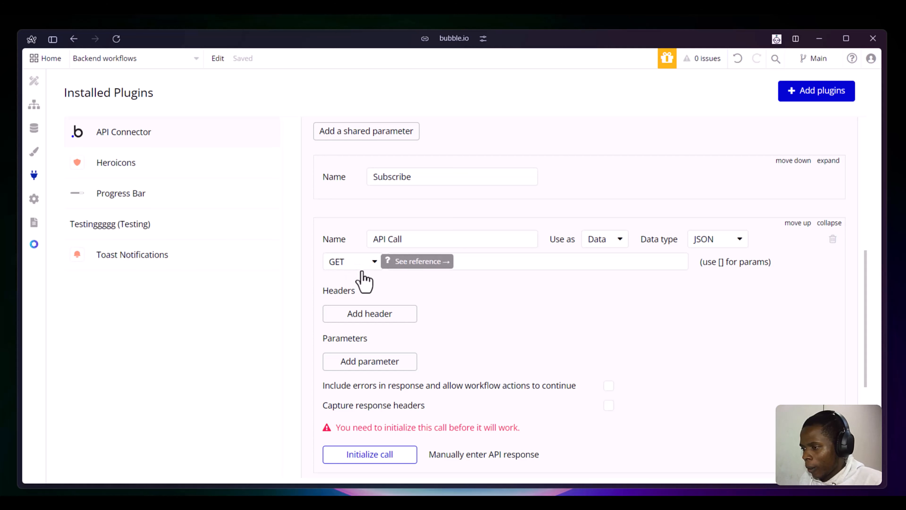
pyautogui.moveTo(448, 261); pyautogui.dragTo(398, 268)
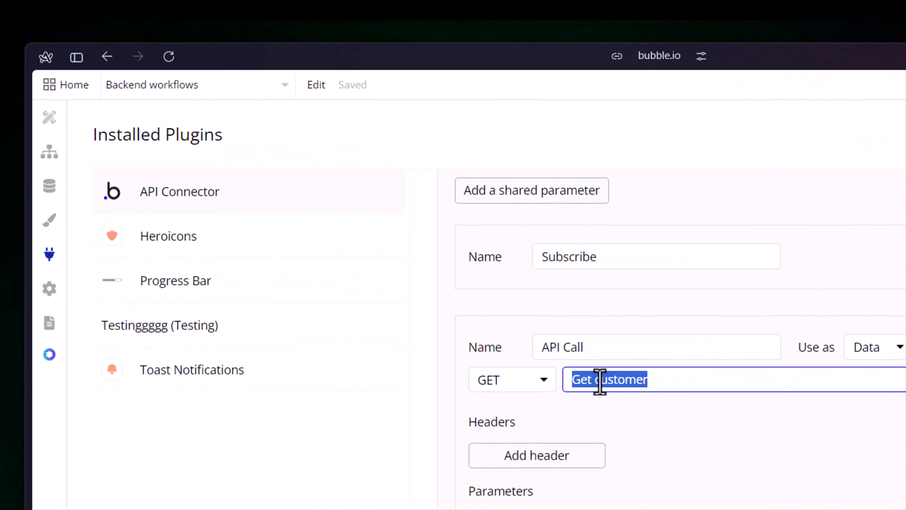
pyautogui.press('BackSpace')
# Rename the call from 'API Call' to 'Get customer', then return to the Paystack API docs.
pyautogui.tripleClick(589, 353)
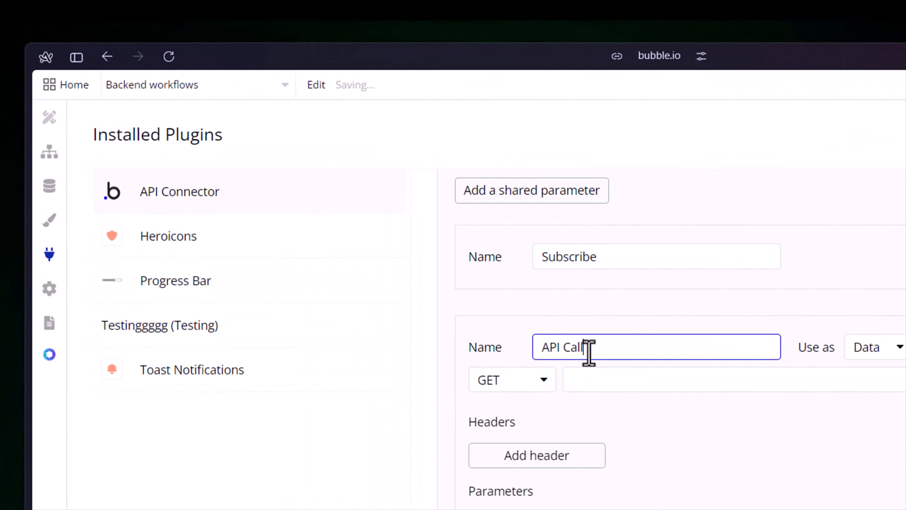
pyautogui.press('BackSpace')
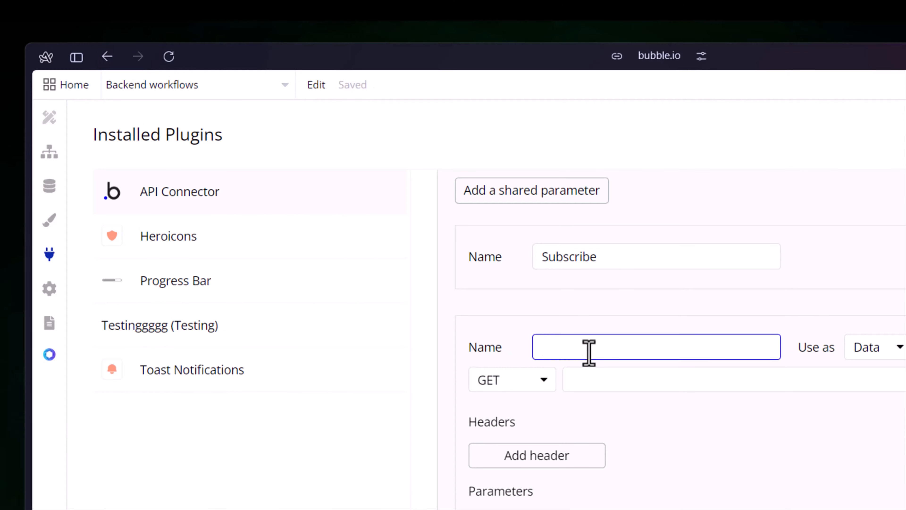
pyautogui.write('Get customer')
pyautogui.press('Return')
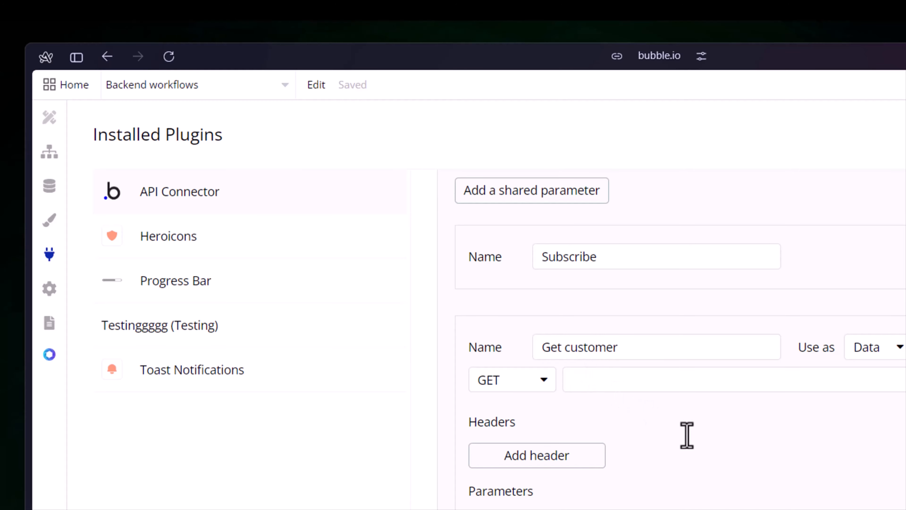
pyautogui.moveTo(4, 316)
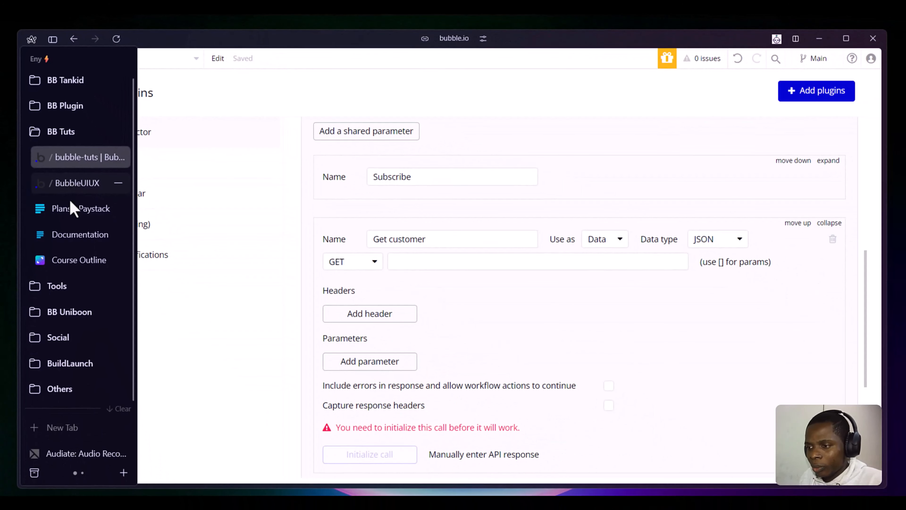
pyautogui.click(74, 243)
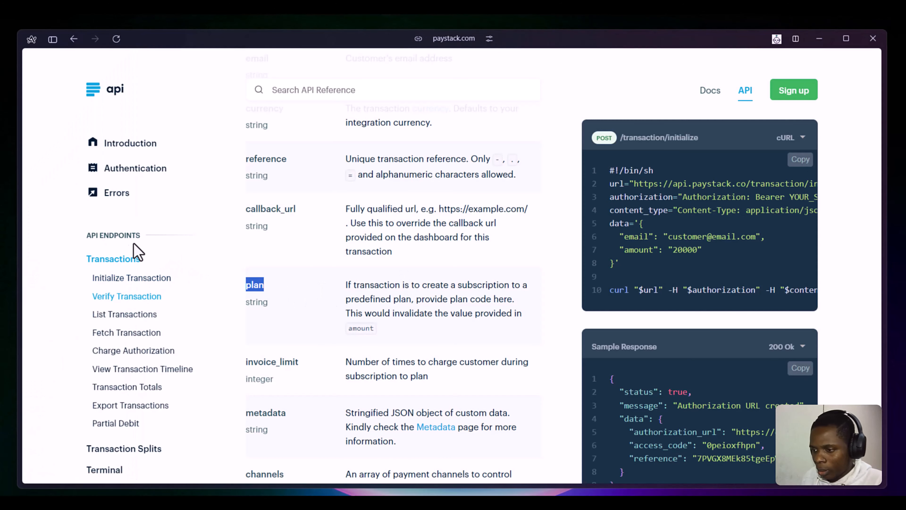
# Open Customers > Fetch Customer in the Paystack API documentation.
pyautogui.scroll(-2, 123, 258)
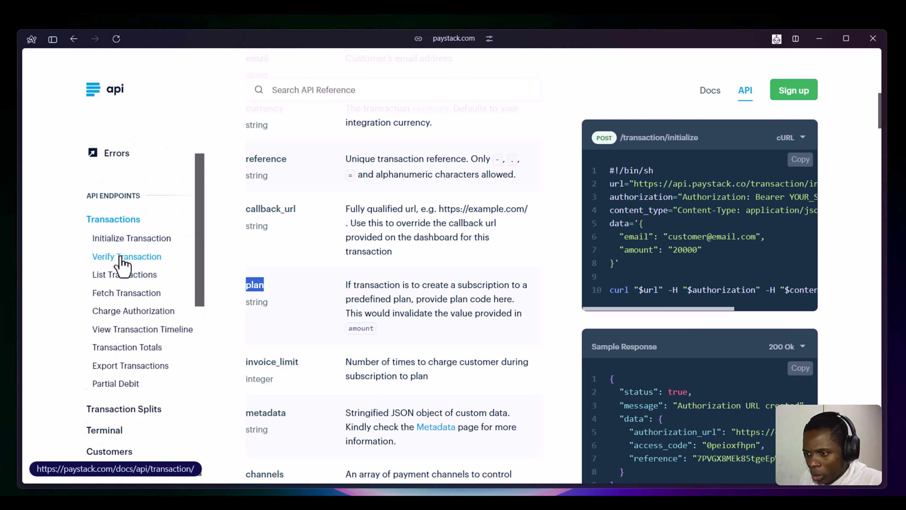
pyautogui.scroll(-6, 118, 265)
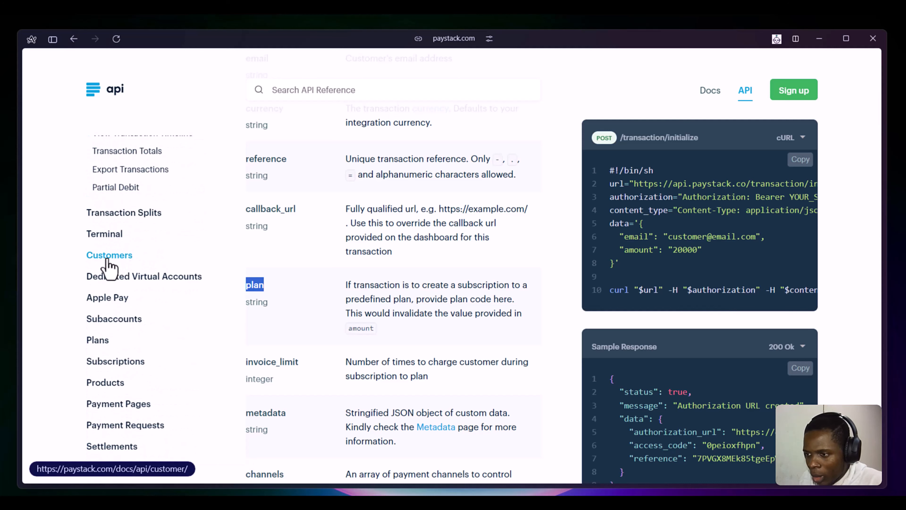
pyautogui.click(109, 262)
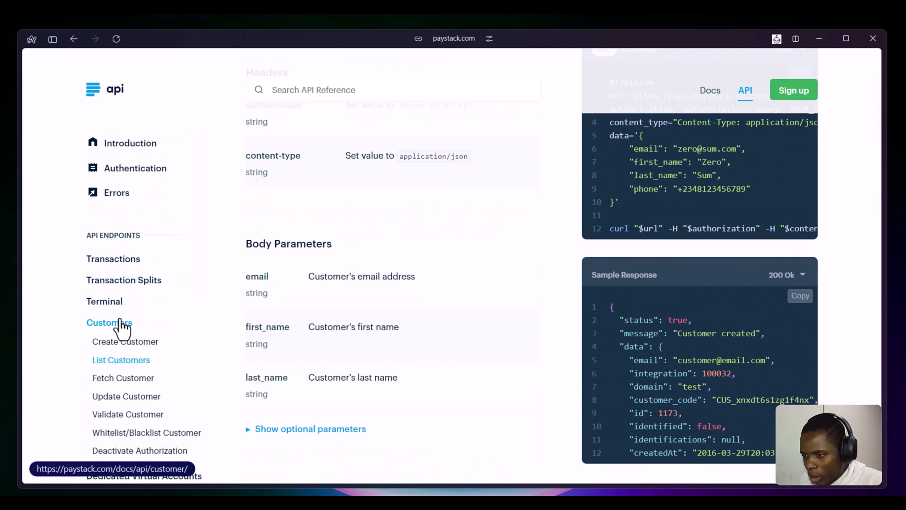
pyautogui.scroll(-2, 119, 321)
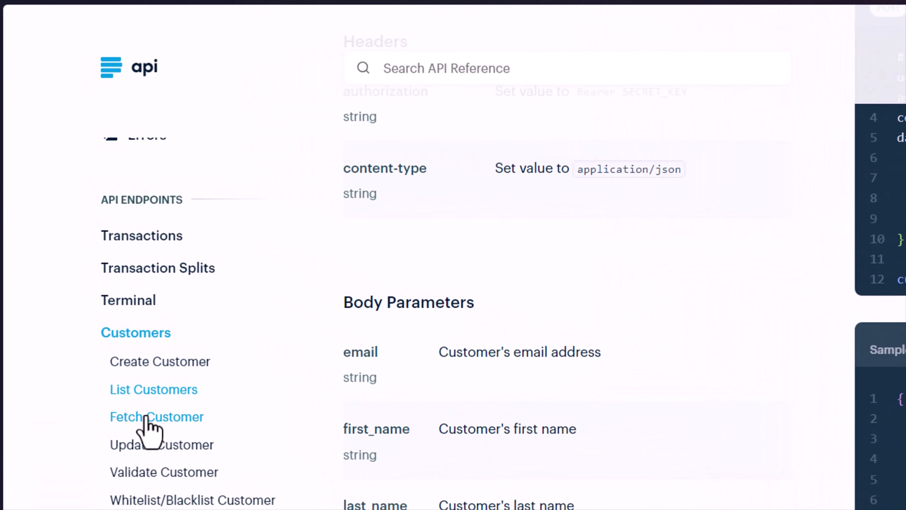
pyautogui.click(148, 417)
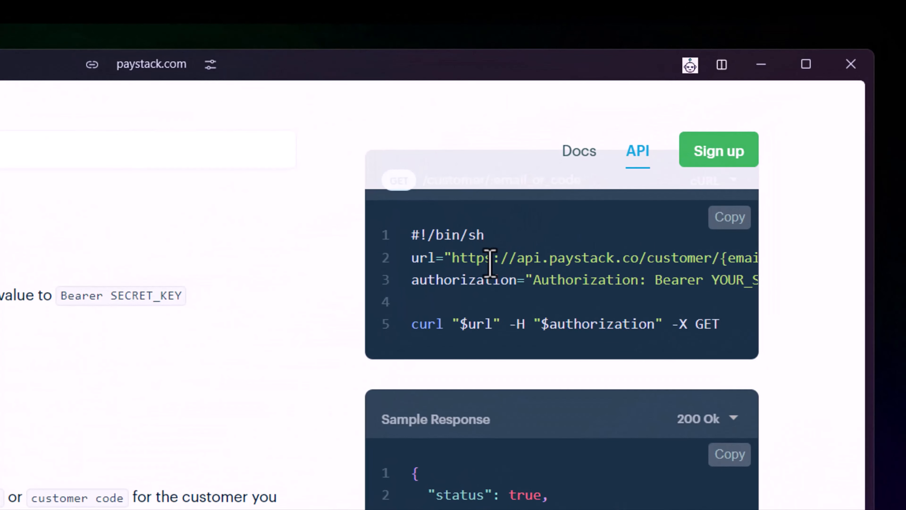
pyautogui.scroll(2, 496, 258)
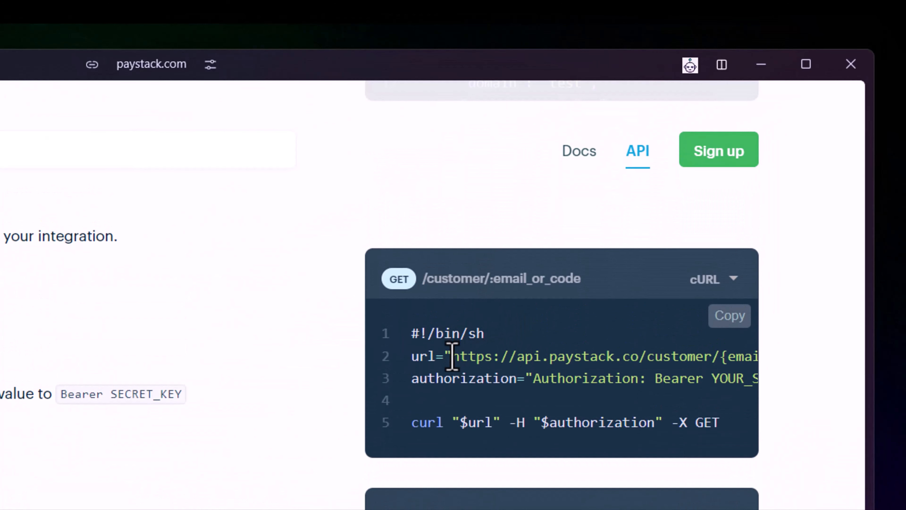
pyautogui.moveTo(451, 356); pyautogui.dragTo(746, 359)
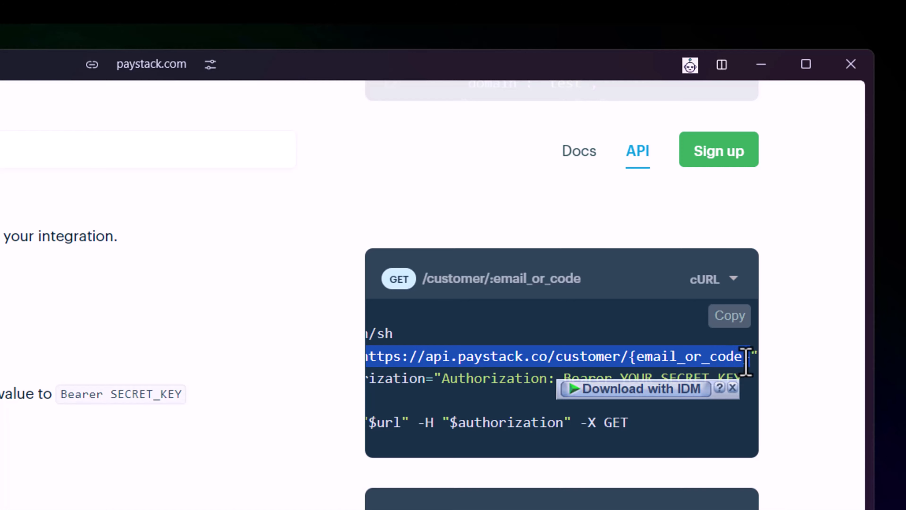
pyautogui.moveTo(746, 361); pyautogui.dragTo(752, 356)
pyautogui.hotkey('ctrl', 'c')
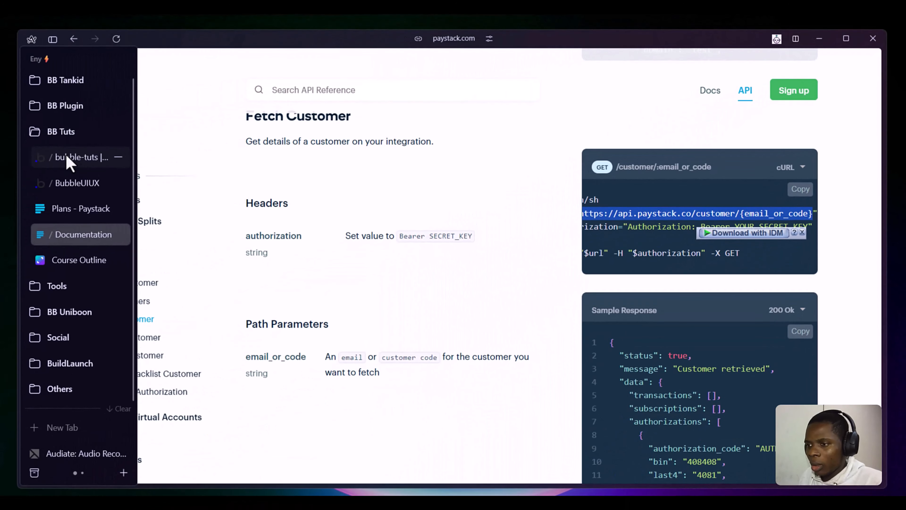
pyautogui.click(68, 158)
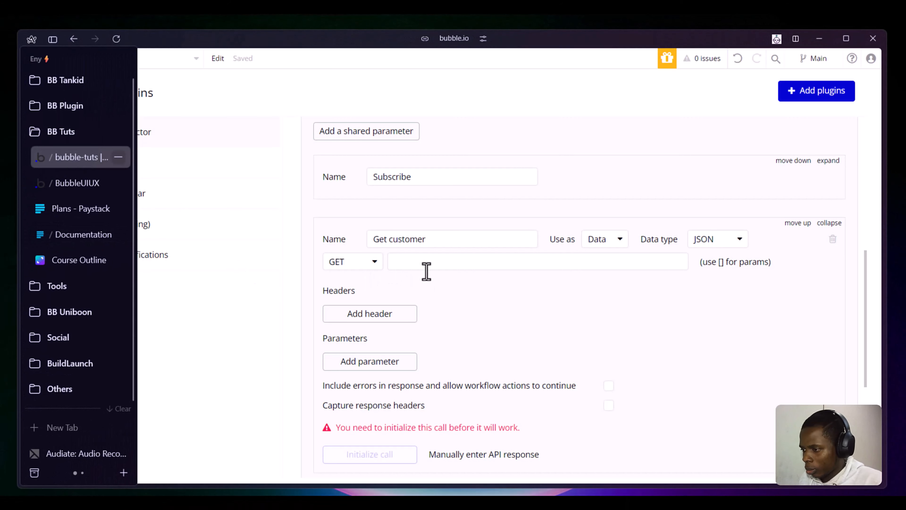
# Paste the Paystack customer endpoint URL into the Get customer call's URL field.
pyautogui.click(422, 262)
pyautogui.hotkey('ctrl', 'v')
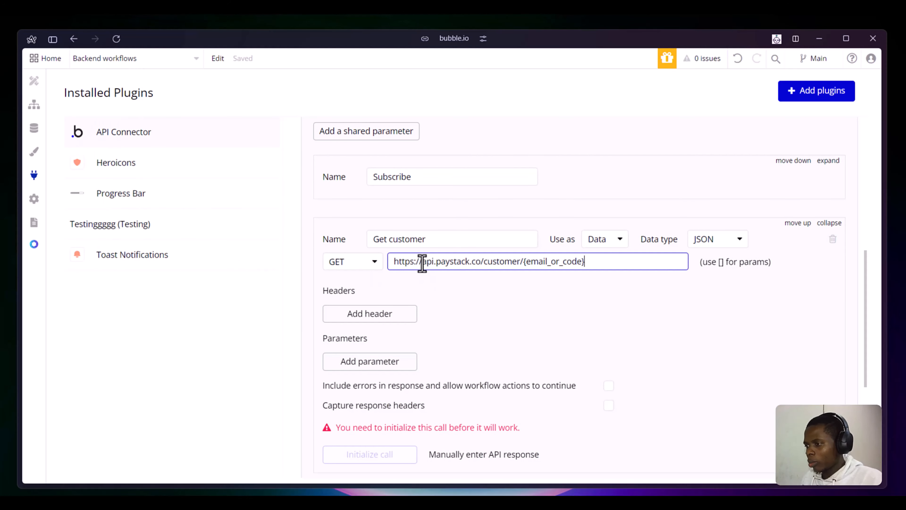
pyautogui.click(449, 298)
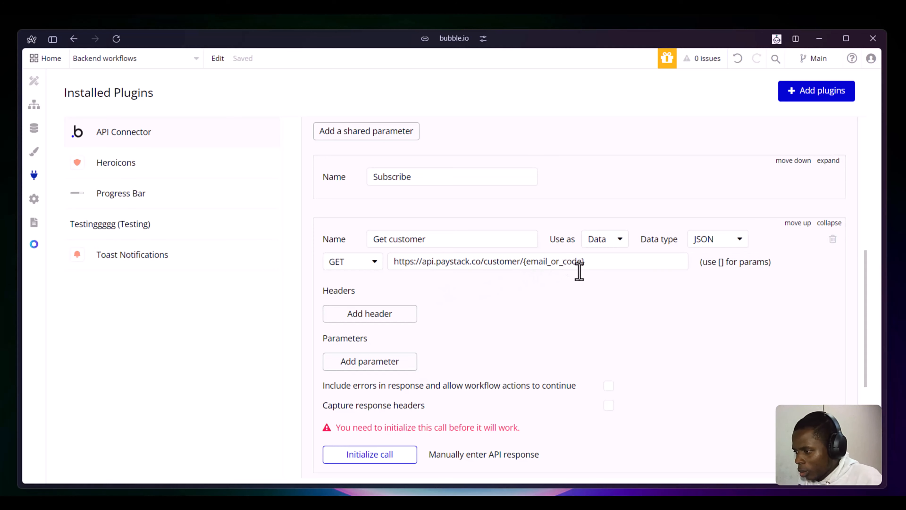
# Replace {email_or_code} with an empty [] parameter slot at the URL's end.
pyautogui.click(587, 265)
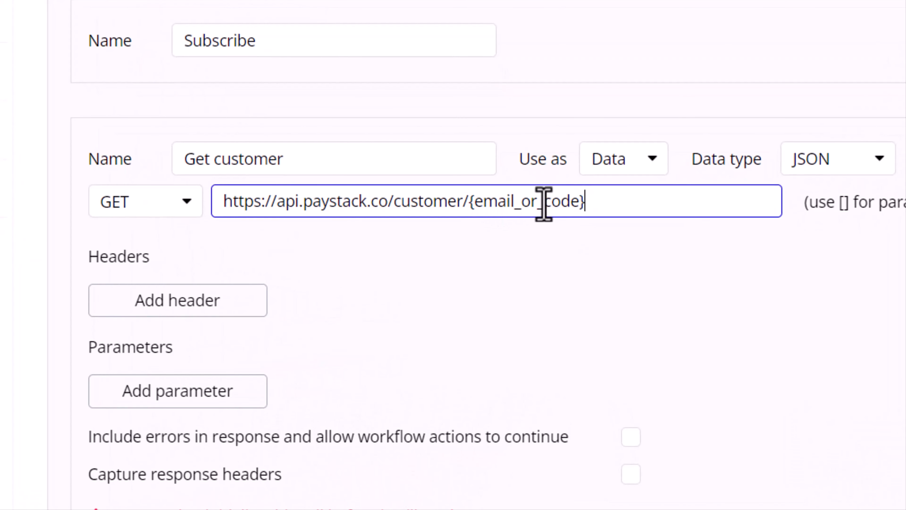
pyautogui.moveTo(593, 203); pyautogui.dragTo(470, 219)
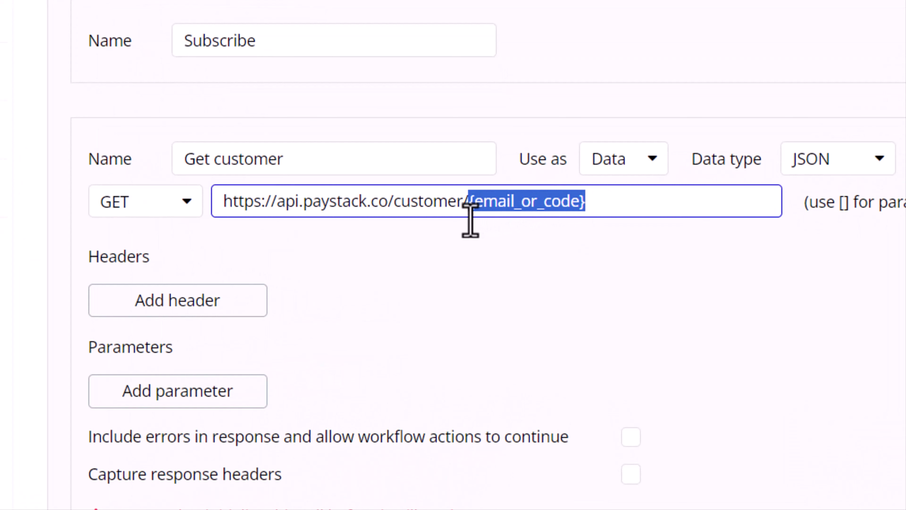
pyautogui.click(528, 225)
pyautogui.moveTo(587, 202); pyautogui.dragTo(471, 218)
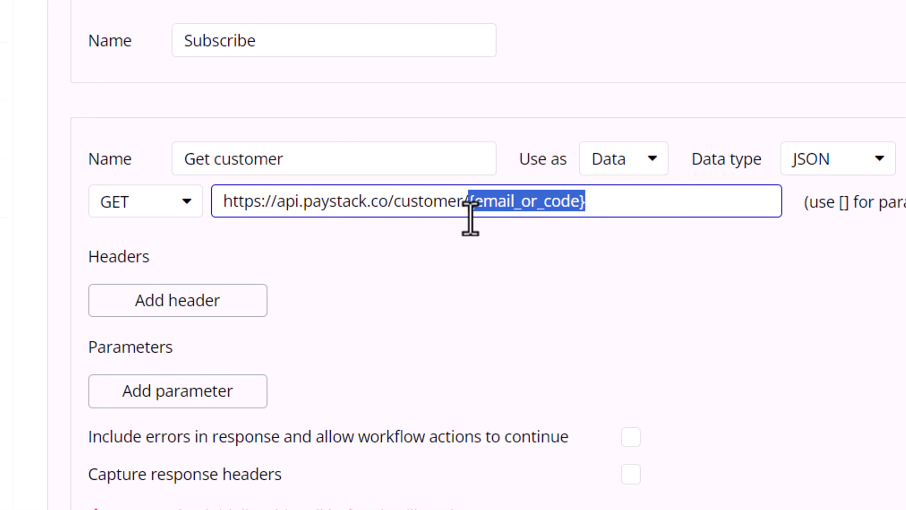
pyautogui.click(604, 215)
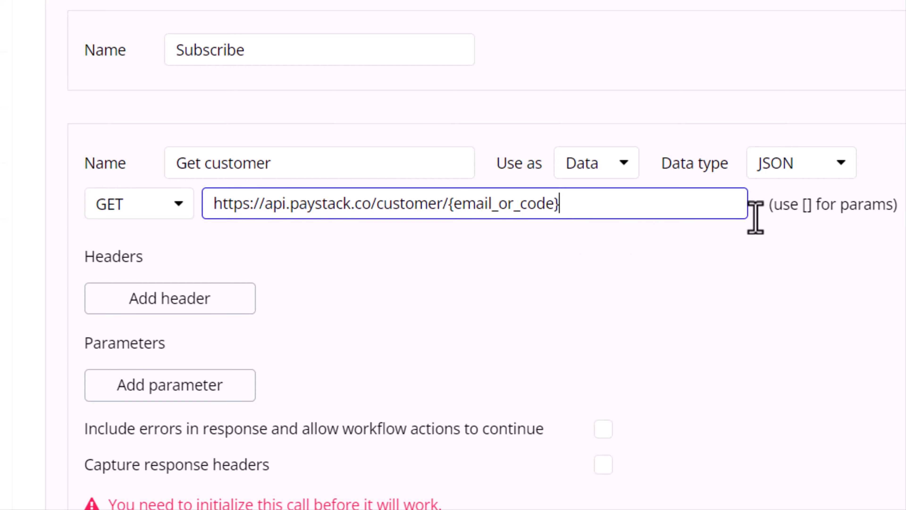
pyautogui.moveTo(561, 209); pyautogui.dragTo(446, 215)
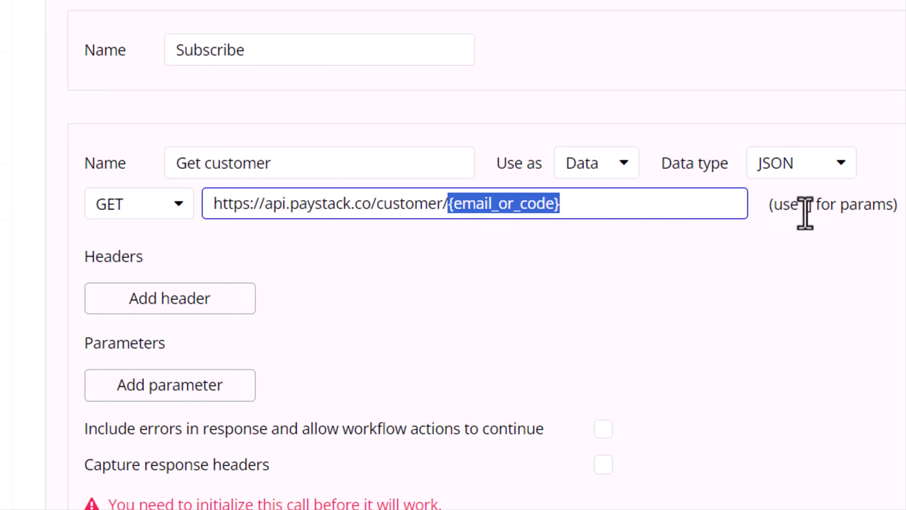
pyautogui.click(568, 212)
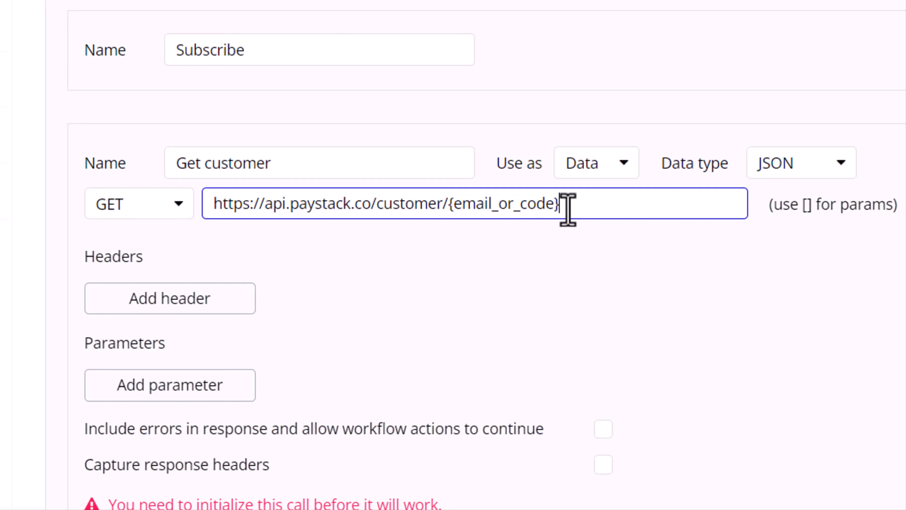
pyautogui.press('BackSpace')
pyautogui.press('BackSpace')
pyautogui.press('BackSpace')
pyautogui.press('BackSpace')
pyautogui.press('BackSpace')
pyautogui.press('BackSpace')
pyautogui.press('BackSpace')
pyautogui.press('BackSpace')
pyautogui.press('BackSpace')
pyautogui.press('BackSpace')
pyautogui.press('BackSpace')
pyautogui.press('BackSpace')
pyautogui.press('BackSpace')
pyautogui.press('BackSpace')
pyautogui.press('BackSpace')
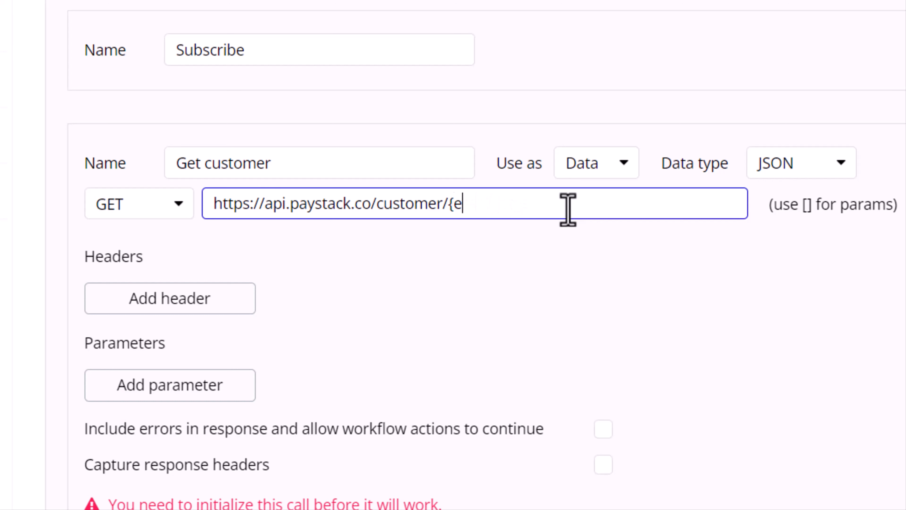
pyautogui.write('[]')
pyautogui.press('Left')
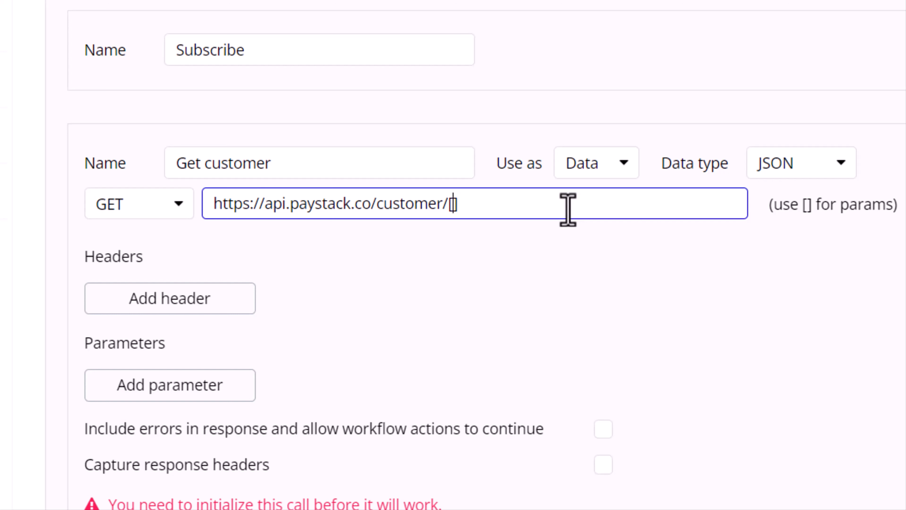
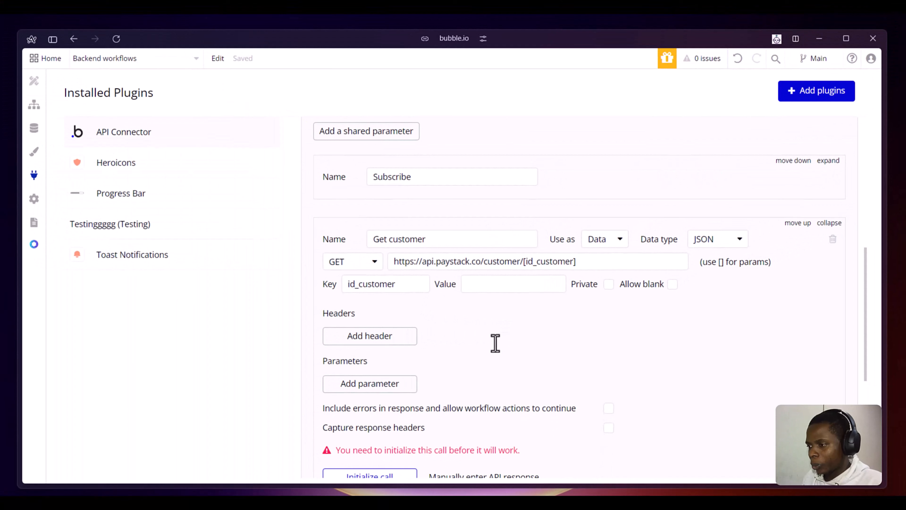
# Collapse the Get customer call and expand the Subscribe call's settings.
pyautogui.scroll(2, 502, 298)
pyautogui.scroll(2, 502, 297)
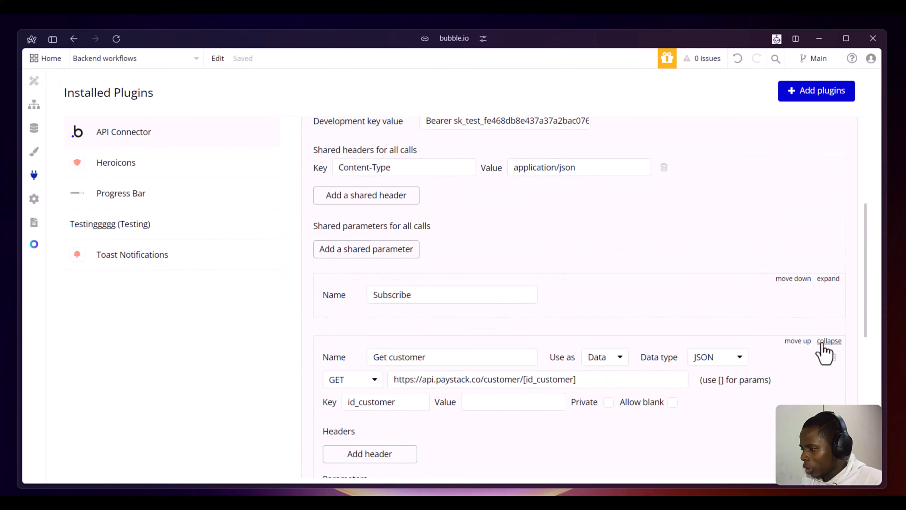
pyautogui.click(829, 341)
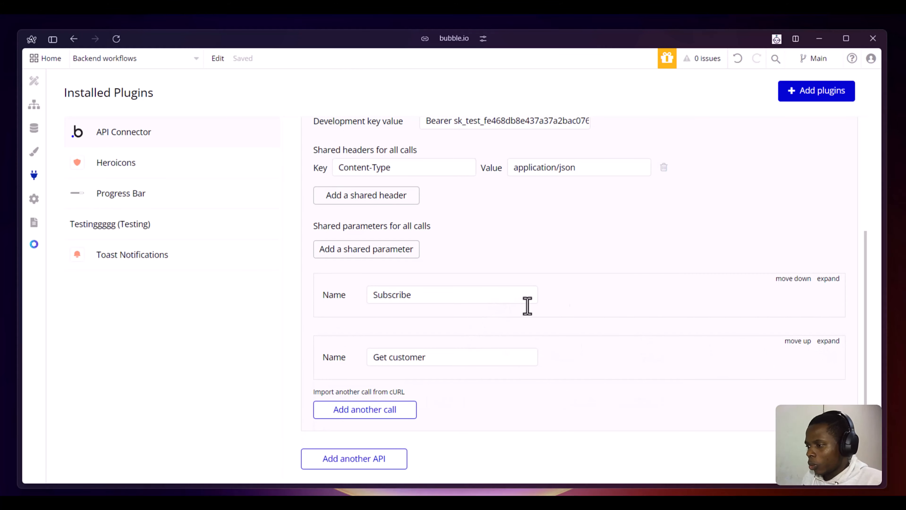
pyautogui.click(828, 279)
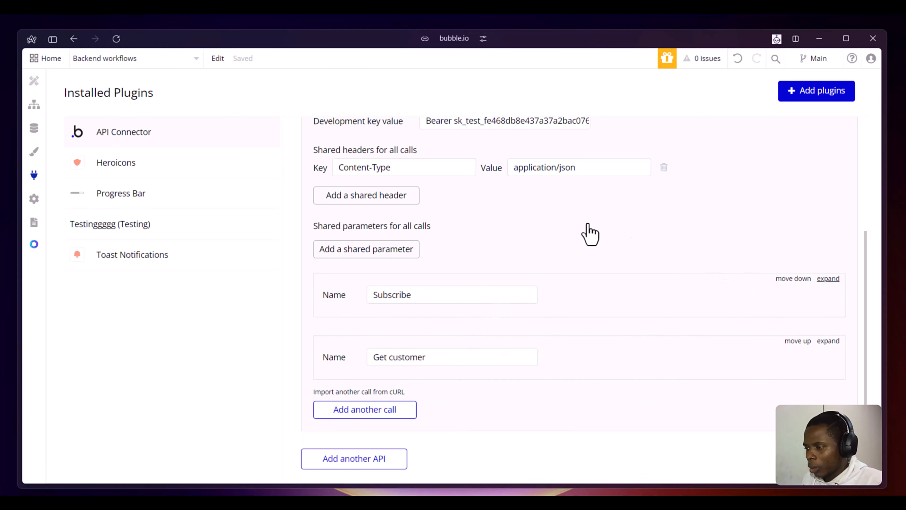
pyautogui.scroll(-3, 518, 215)
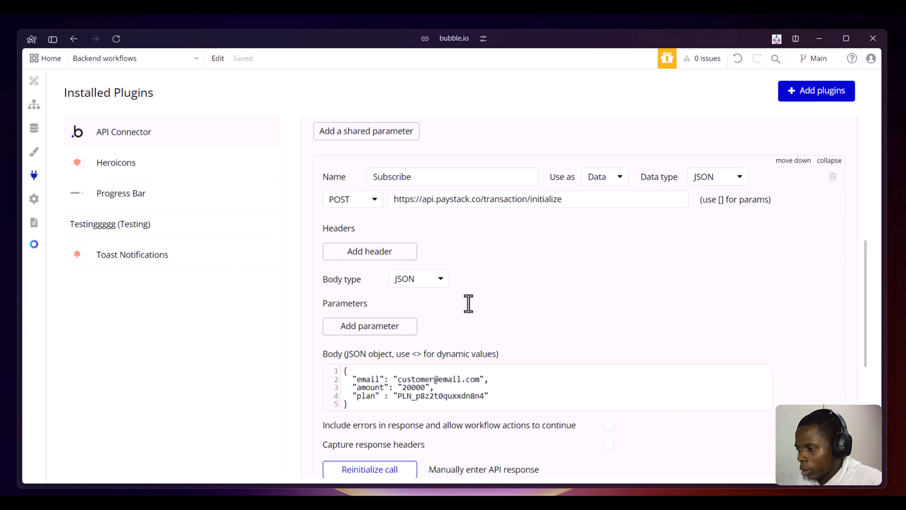
# Reinitialize the Subscribe call, copy the returned authorization_url, and cancel without saving.
pyautogui.scroll(-2, 468, 303)
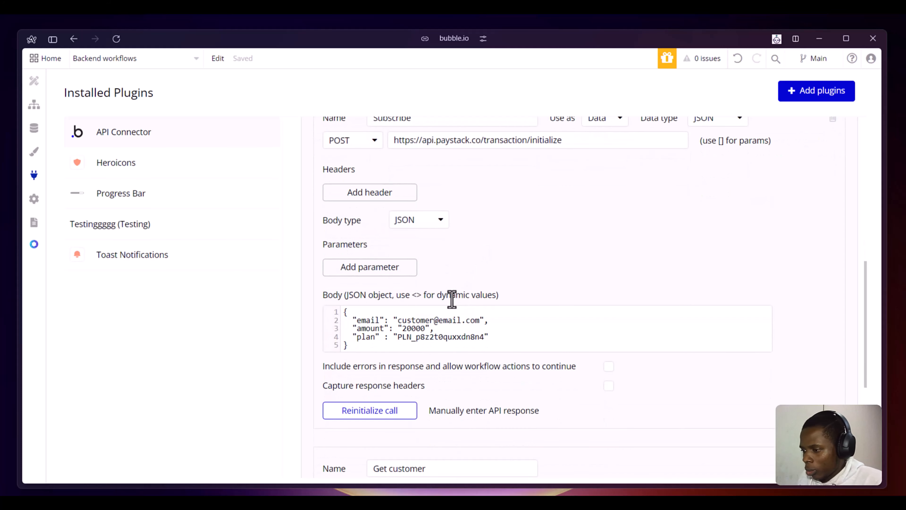
pyautogui.click(384, 415)
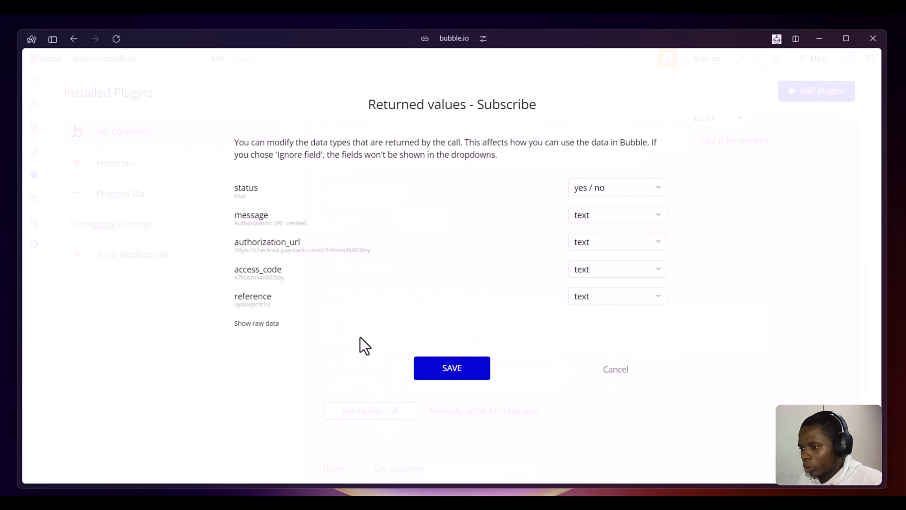
pyautogui.doubleClick(367, 251)
pyautogui.click(368, 250)
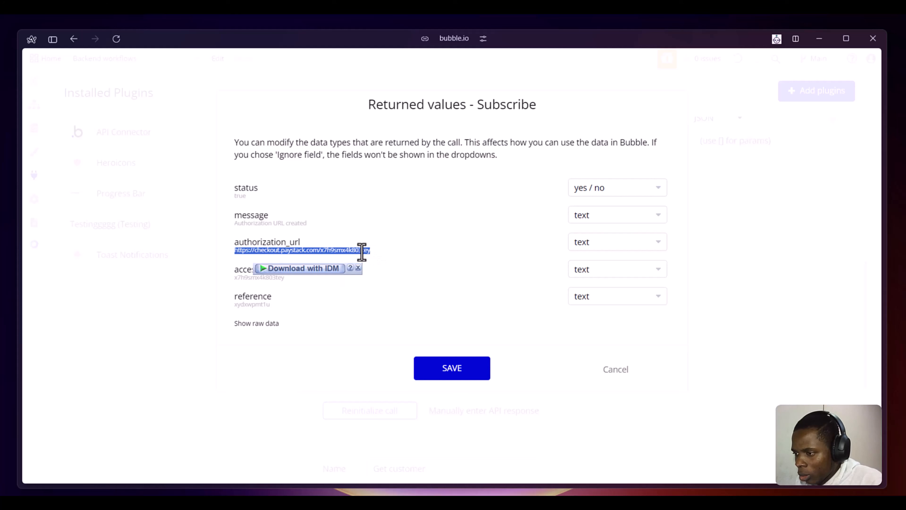
pyautogui.click(358, 268)
pyautogui.rightClick(336, 250)
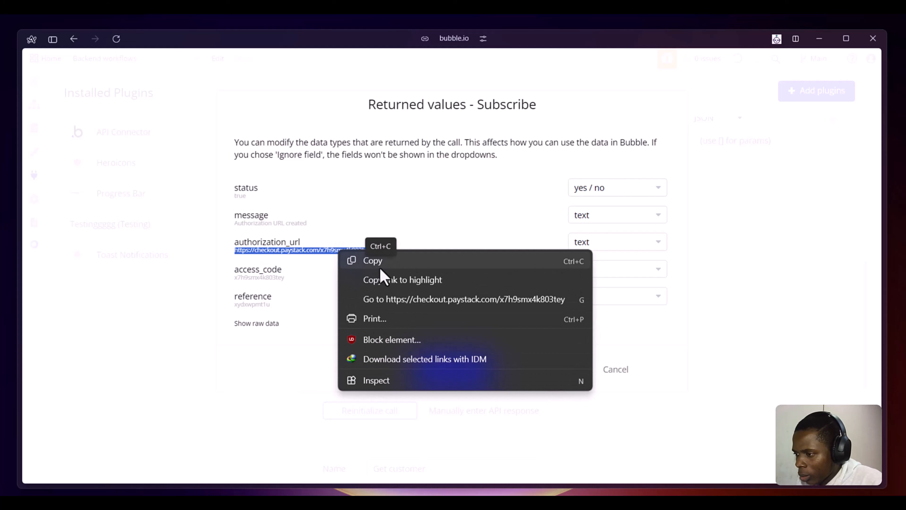
pyautogui.click(380, 269)
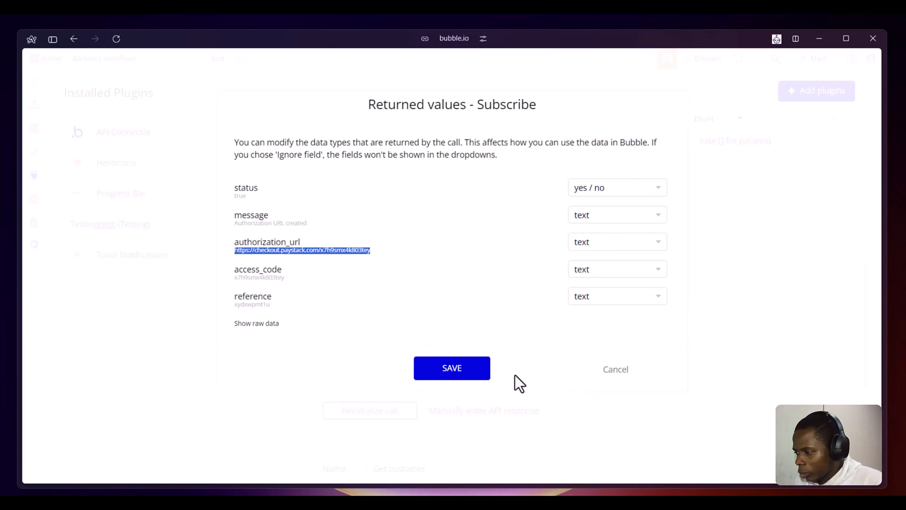
pyautogui.click(623, 373)
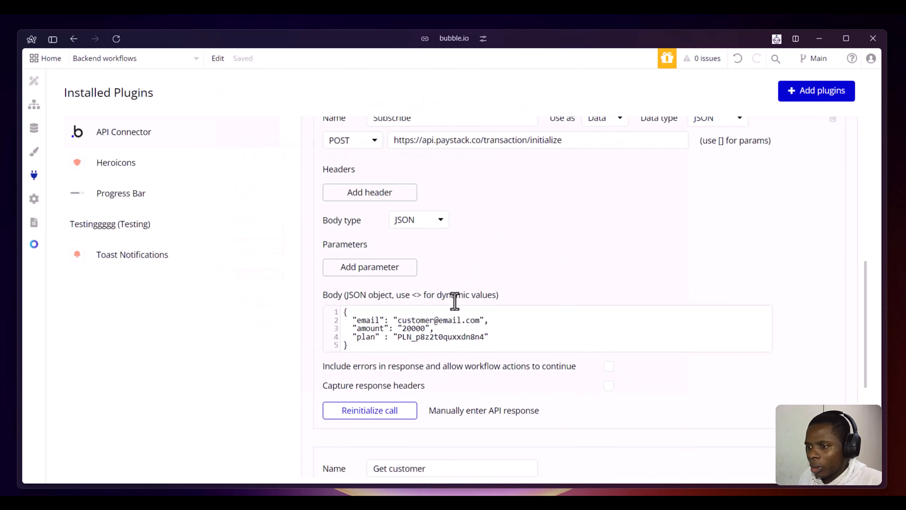
# Open the copied Paystack checkout URL in the browser.
pyautogui.moveTo(3, 316)
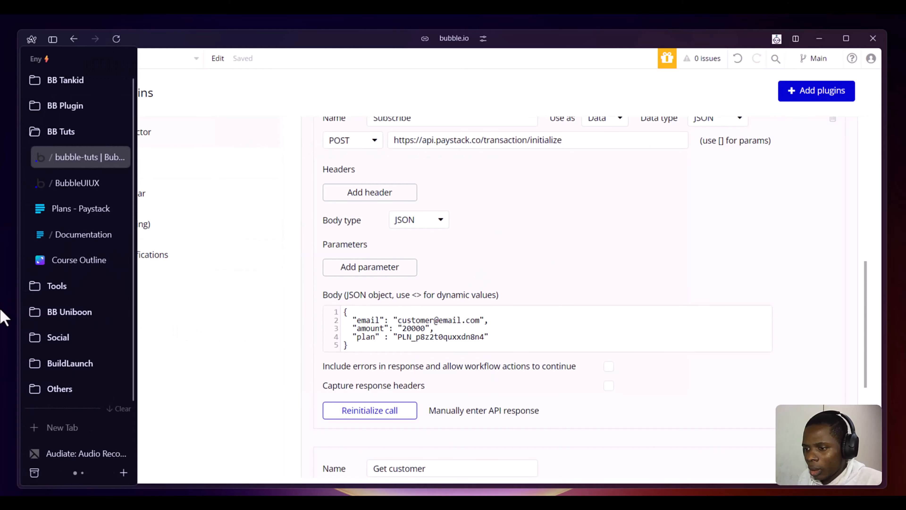
pyautogui.scroll(-1, 57, 339)
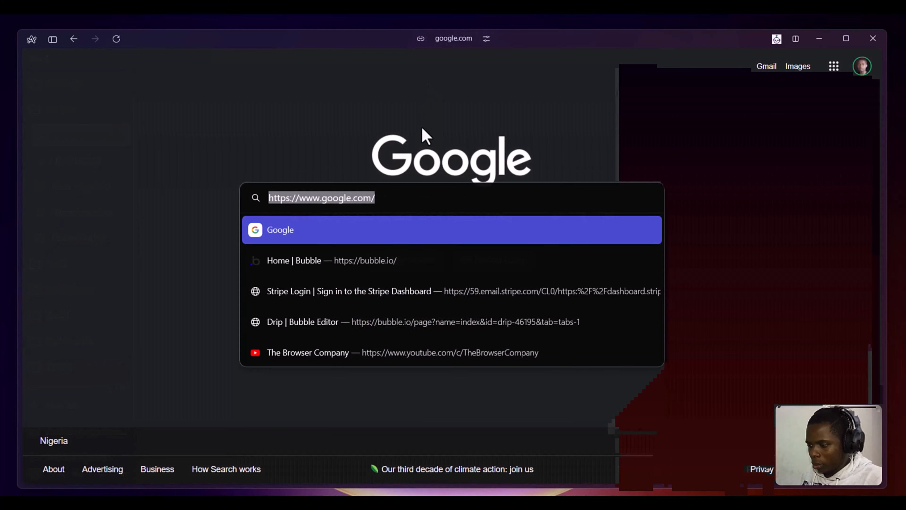
pyautogui.hotkey('ctrl', 'v')
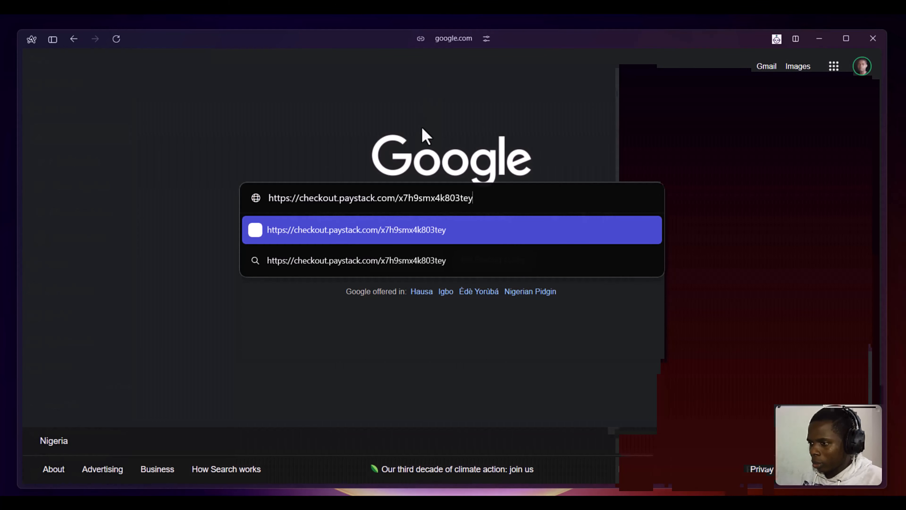
pyautogui.press('Return')
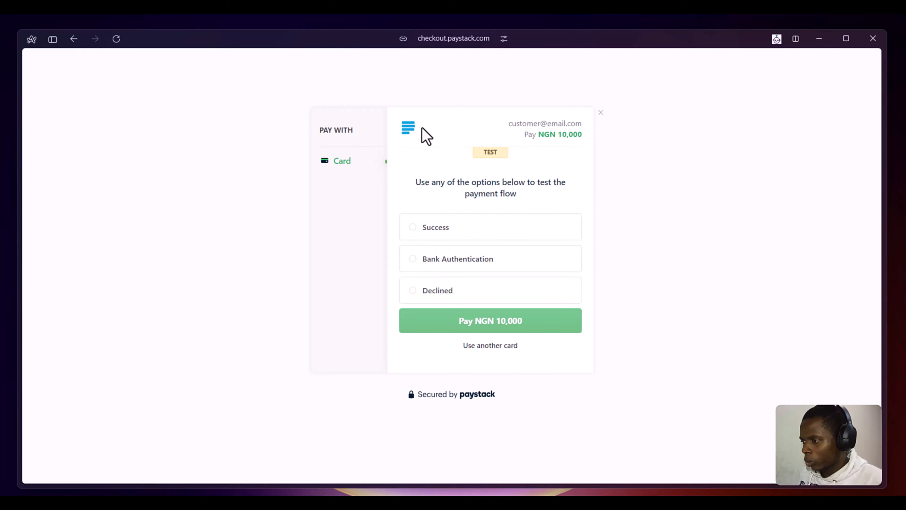
# Choose the Success test option and pay NGN 10,000.
pyautogui.click(425, 229)
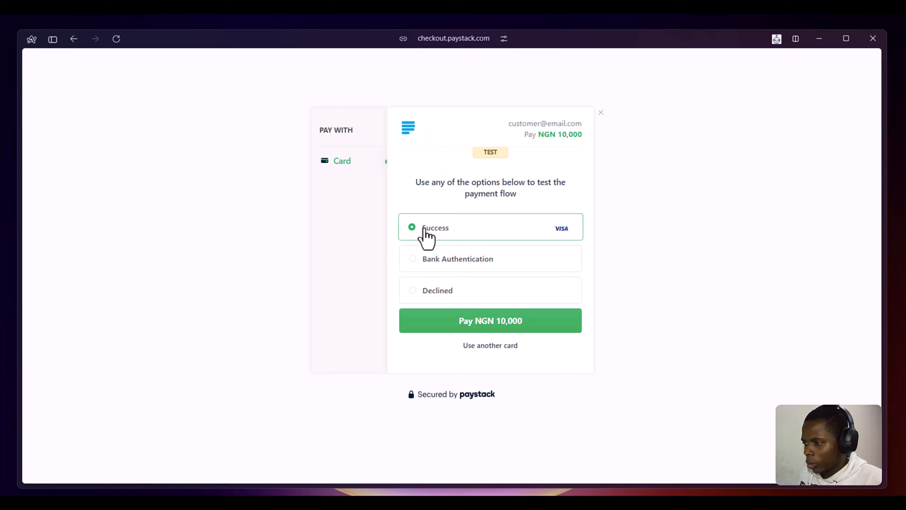
pyautogui.click(462, 320)
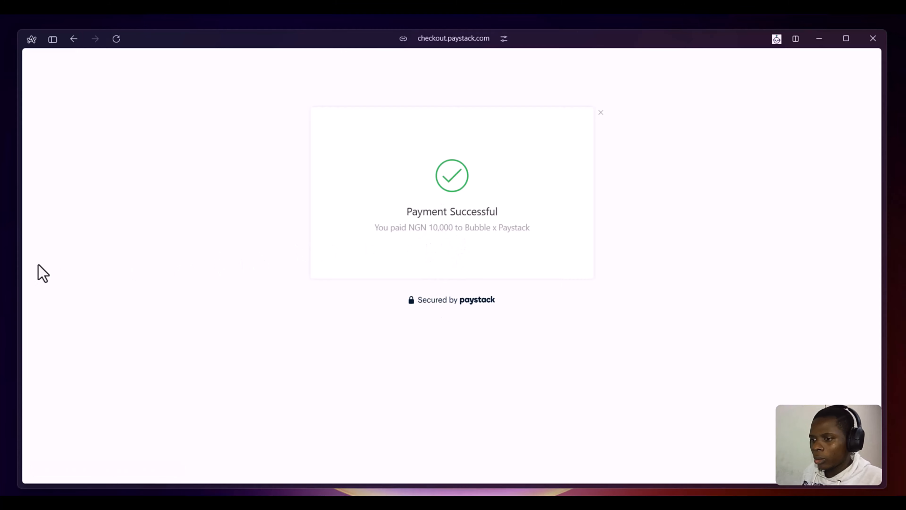
pyautogui.moveTo(2, 271)
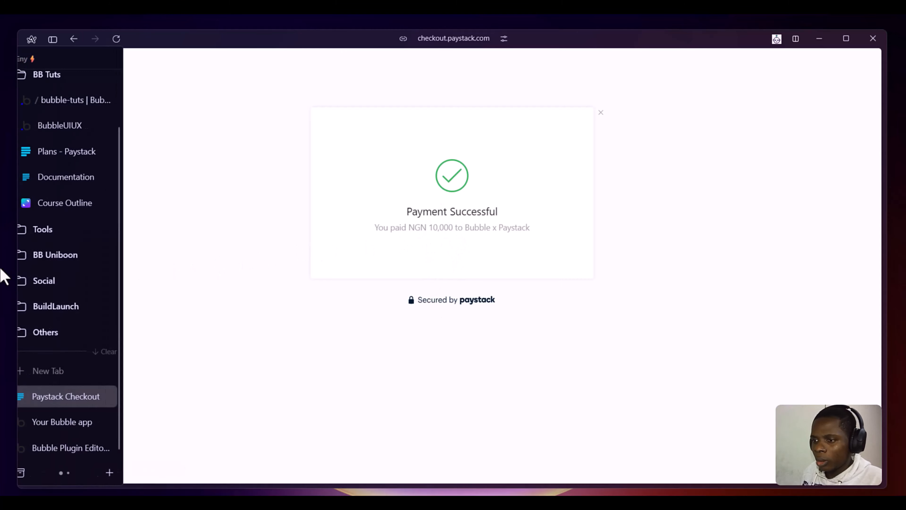
# Copy the first customer's customer code from Paystack Customers, then return to Bubble.
pyautogui.click(71, 157)
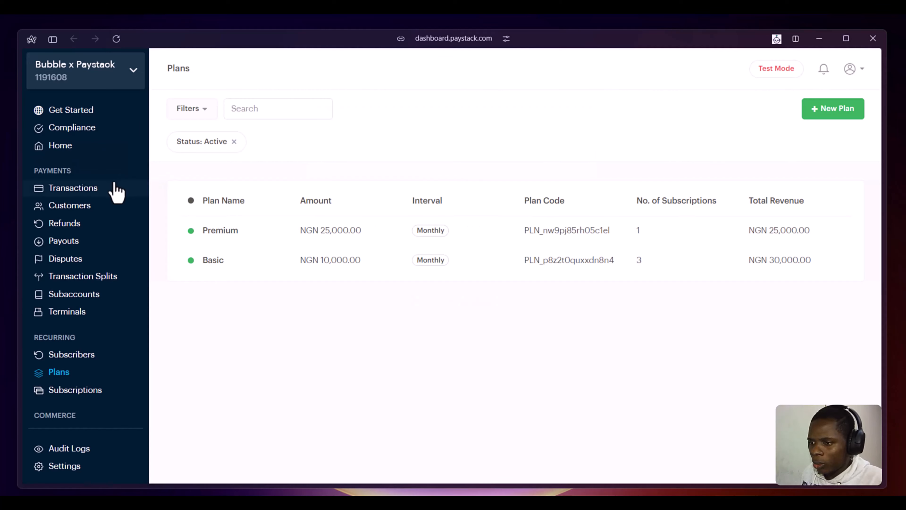
pyautogui.click(76, 209)
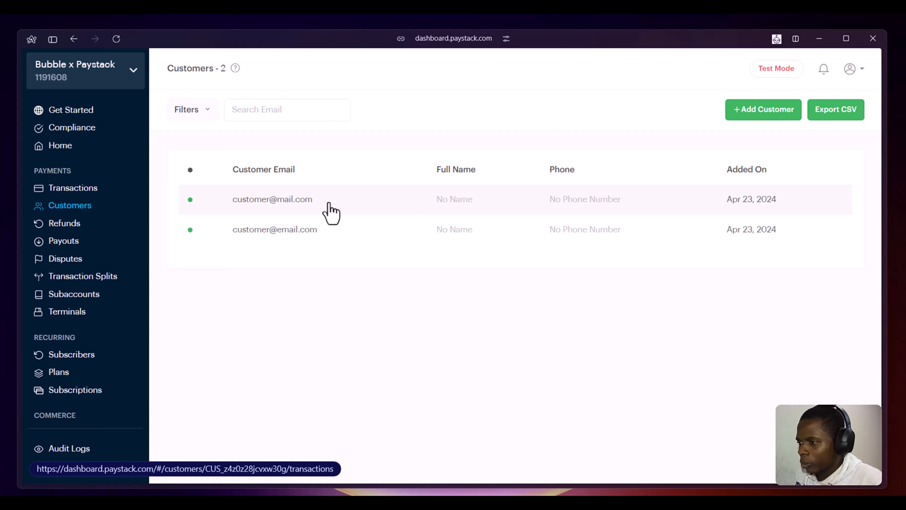
pyautogui.click(331, 213)
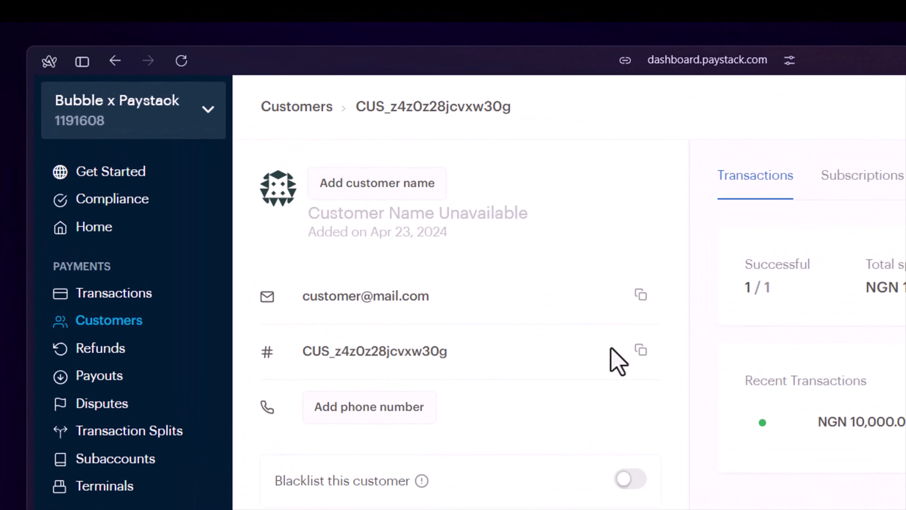
pyautogui.click(641, 351)
pyautogui.moveTo(7, 256)
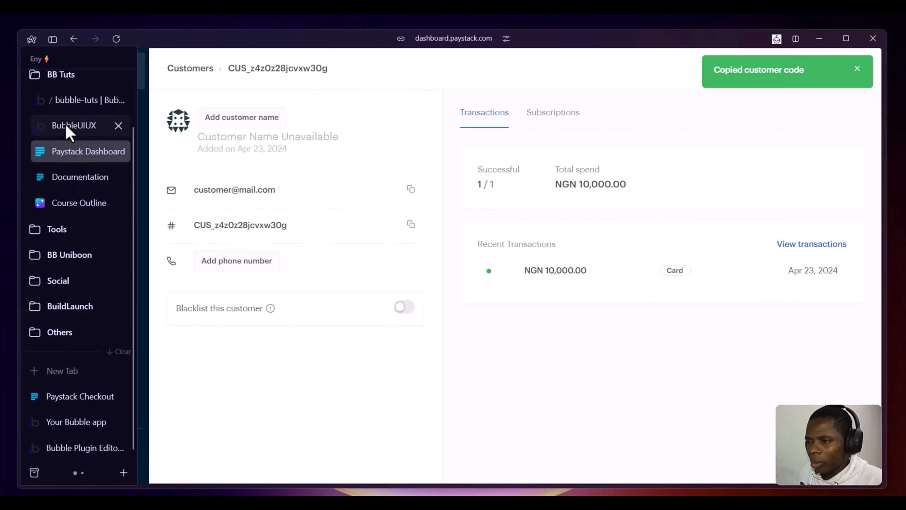
pyautogui.click(71, 101)
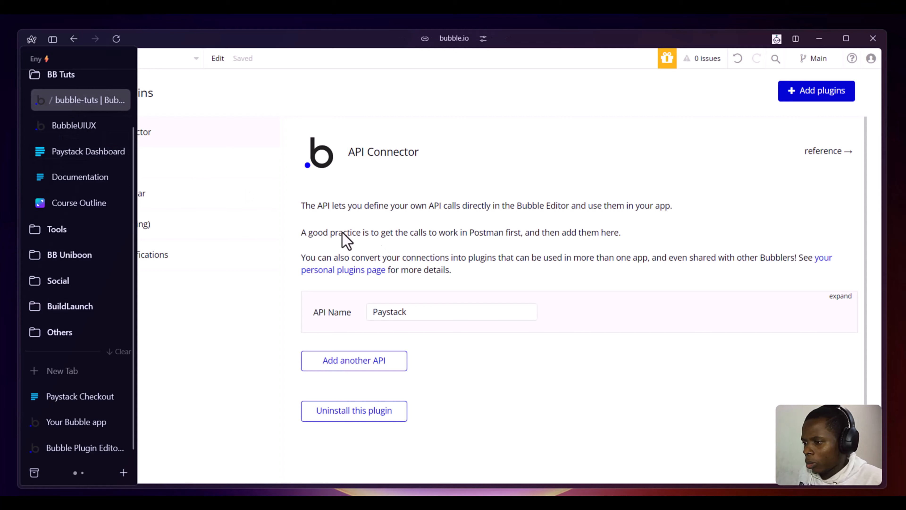
# Paste the copied customer code as the Get customer call's id_customer value.
pyautogui.click(839, 297)
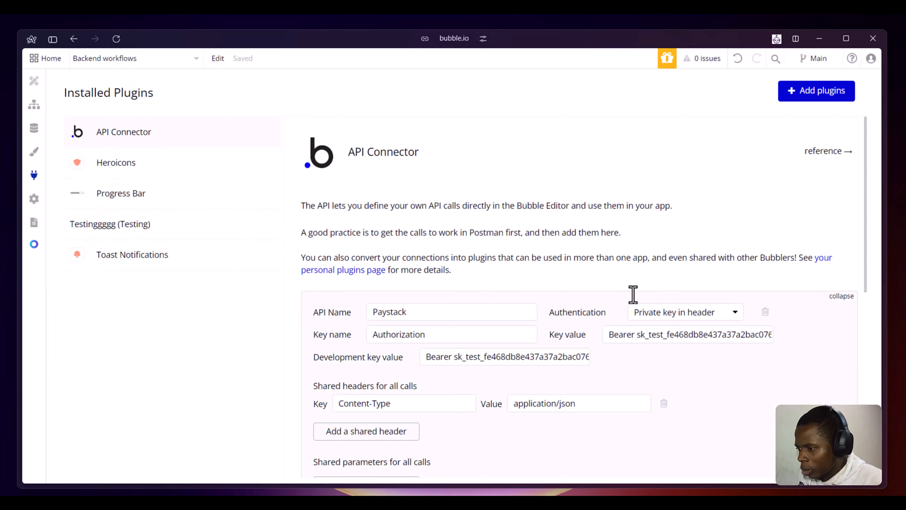
pyautogui.scroll(-6, 518, 268)
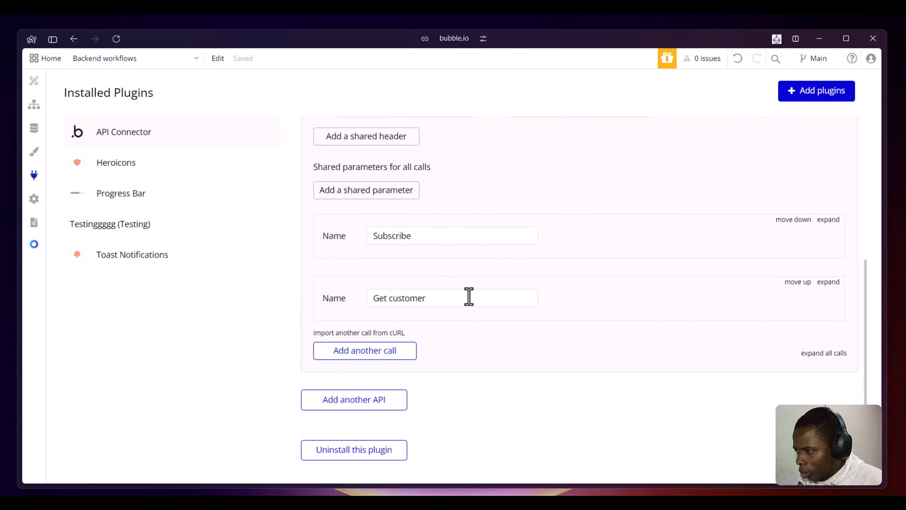
pyautogui.click(827, 284)
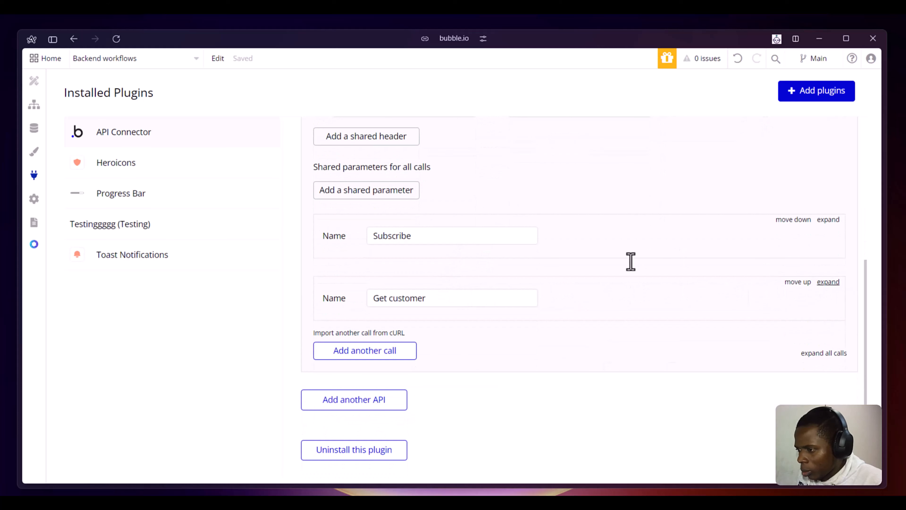
pyautogui.scroll(-1, 492, 257)
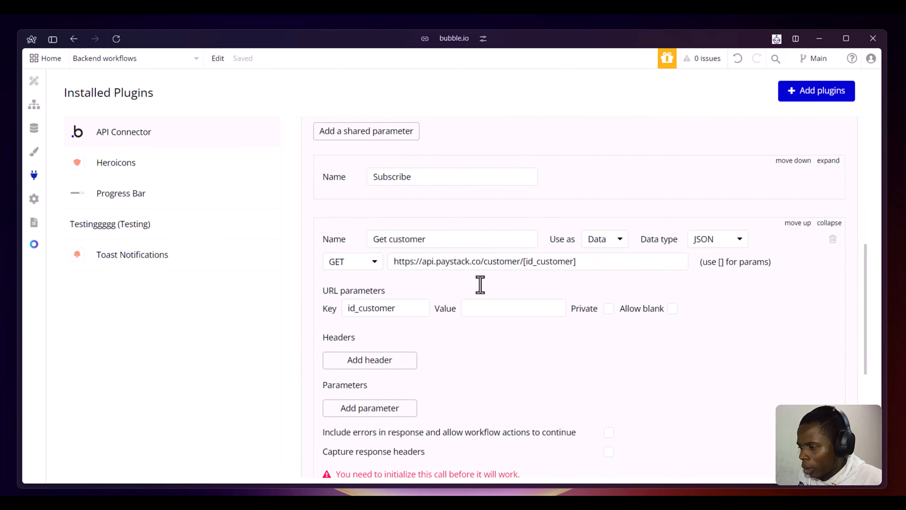
pyautogui.click(475, 309)
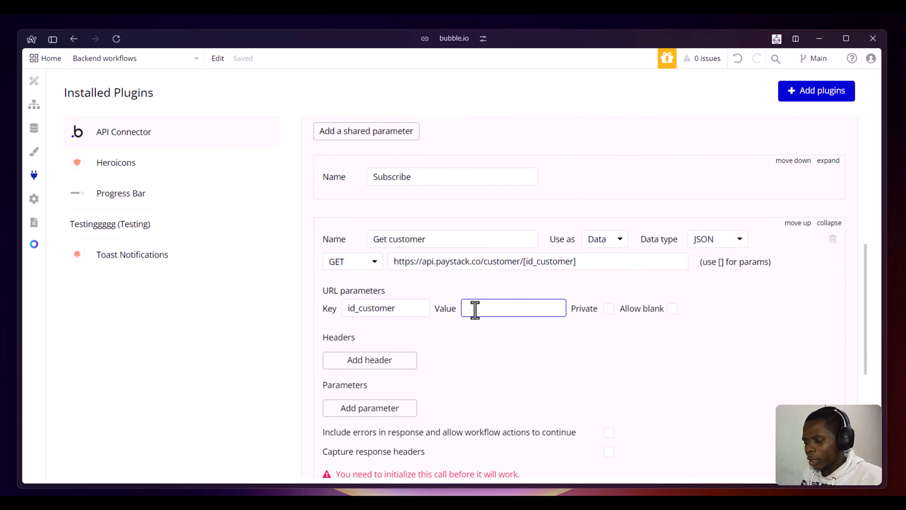
pyautogui.hotkey('ctrl', 'v')
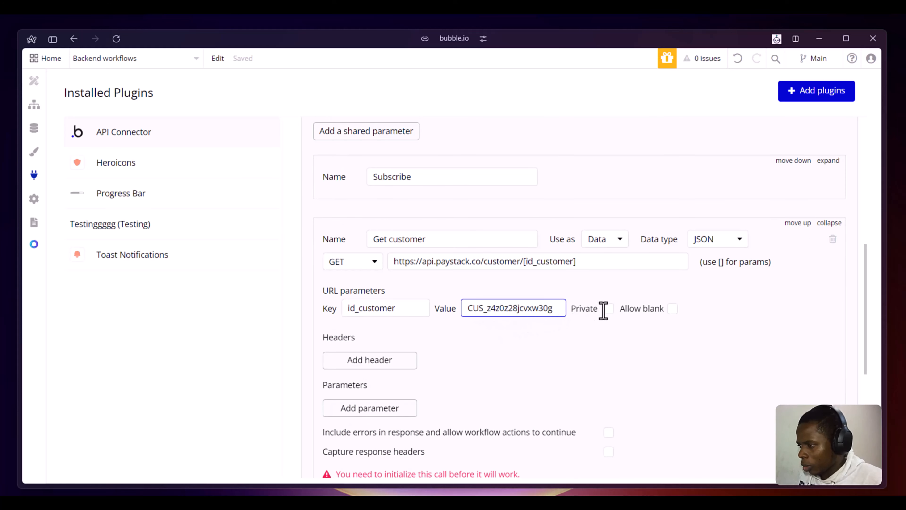
pyautogui.click(550, 335)
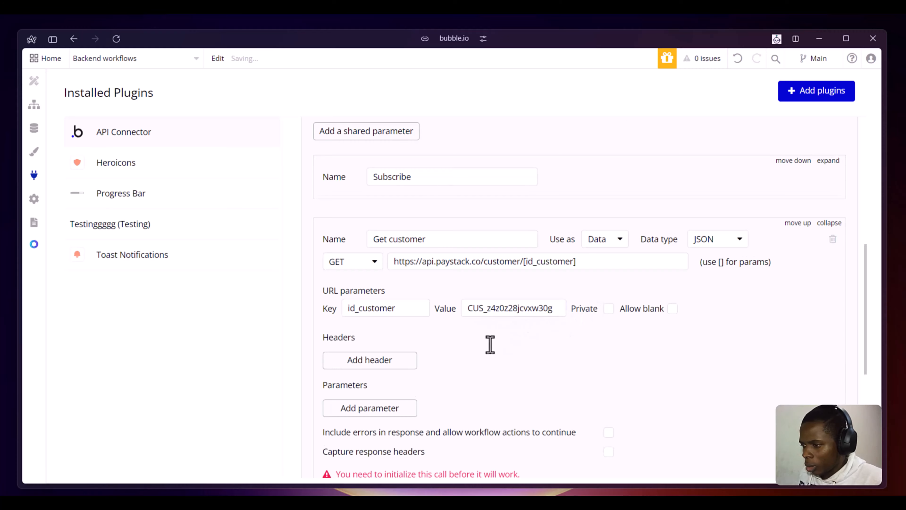
# Initialize the Get customer call and save its returned values, including subscriptions.
pyautogui.scroll(-3, 487, 343)
pyautogui.click(392, 383)
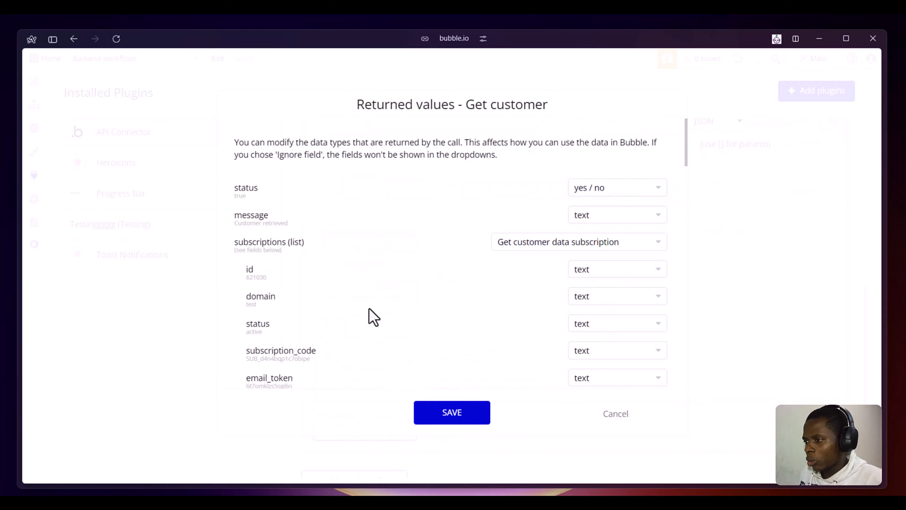
pyautogui.scroll(-2, 309, 221)
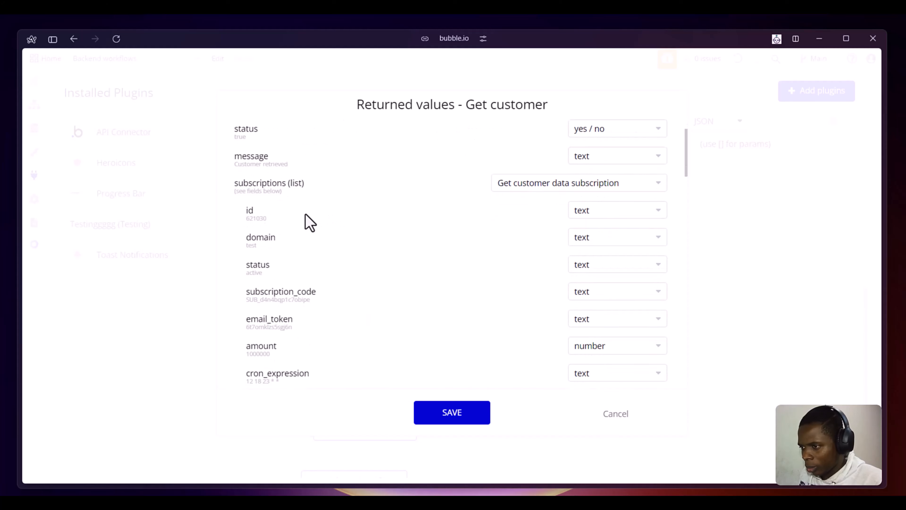
pyautogui.scroll(2, 285, 214)
pyautogui.scroll(-2, 285, 215)
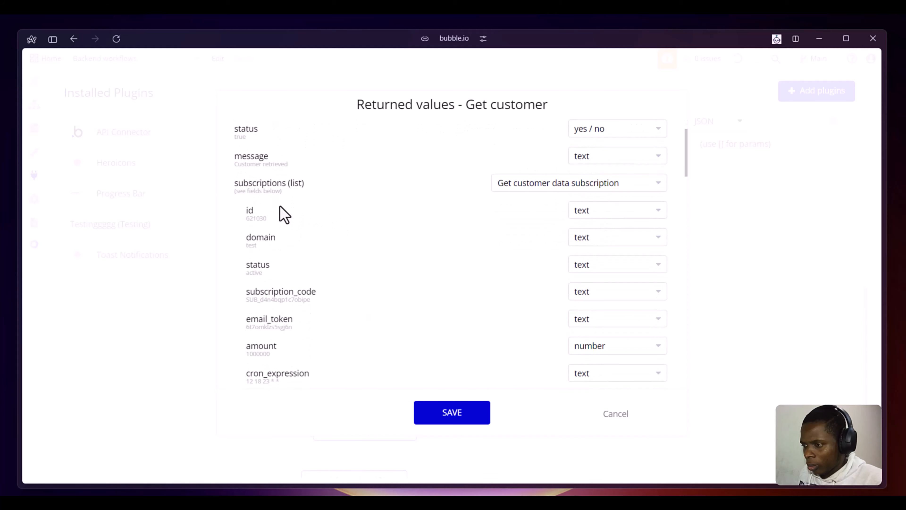
pyautogui.scroll(-4, 280, 209)
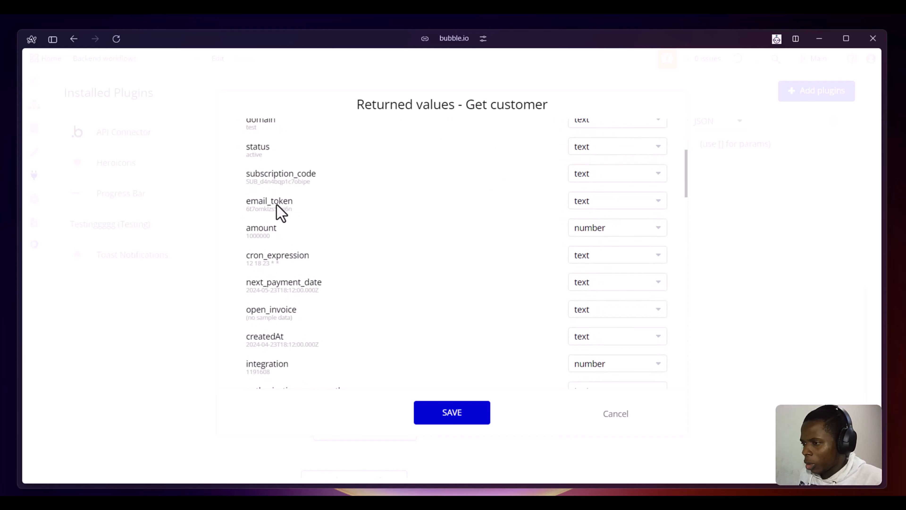
pyautogui.scroll(-7, 281, 214)
pyautogui.scroll(7, 281, 214)
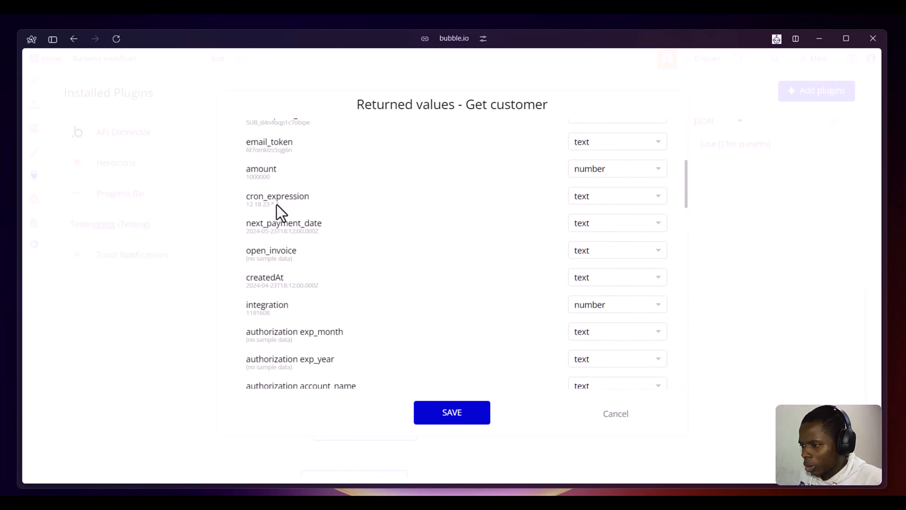
pyautogui.scroll(4, 279, 209)
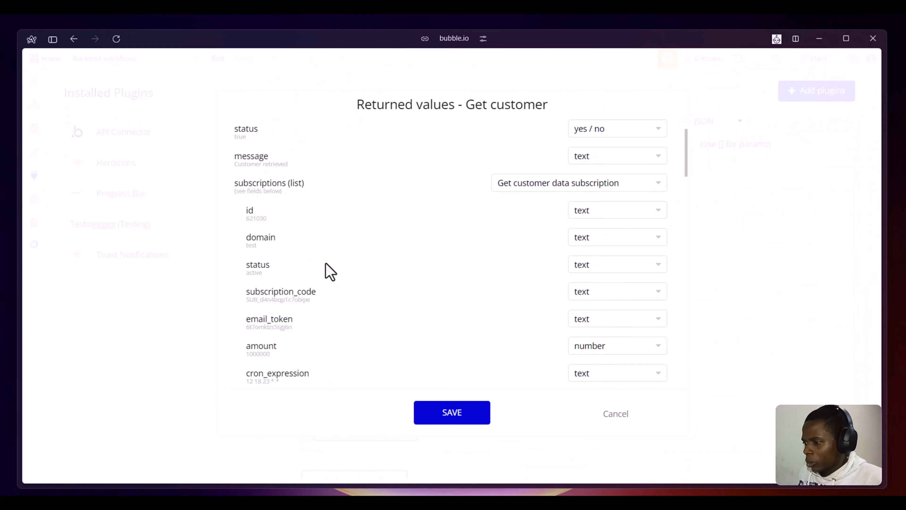
pyautogui.click(438, 415)
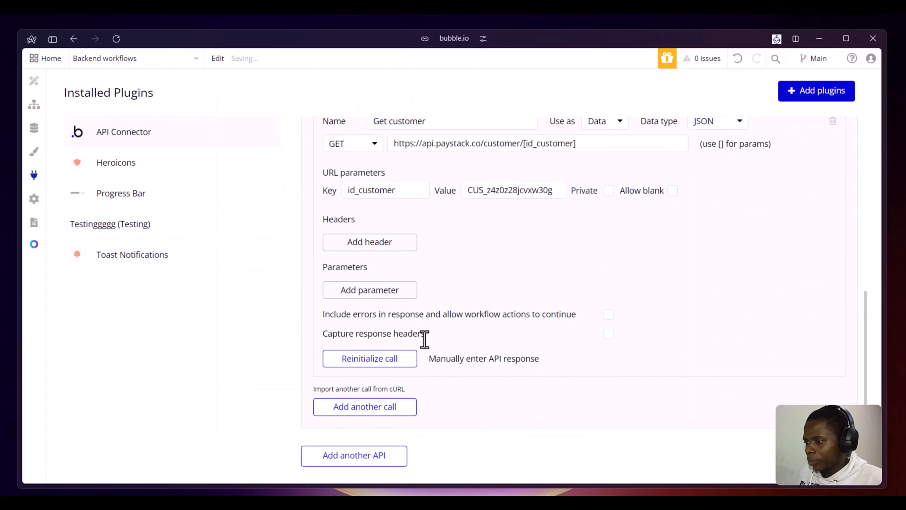
pyautogui.scroll(3, 428, 314)
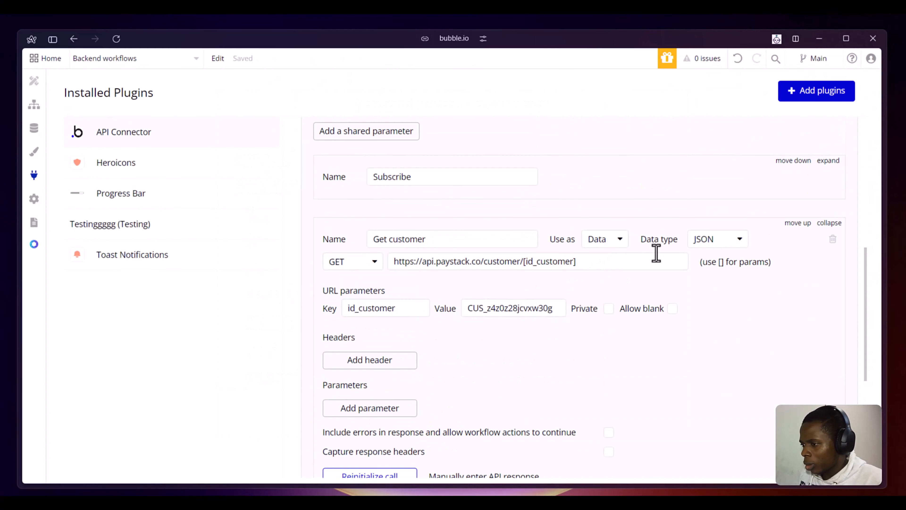
# Collapse Get customer and add a new API call named 'Get subscription'.
pyautogui.click(830, 223)
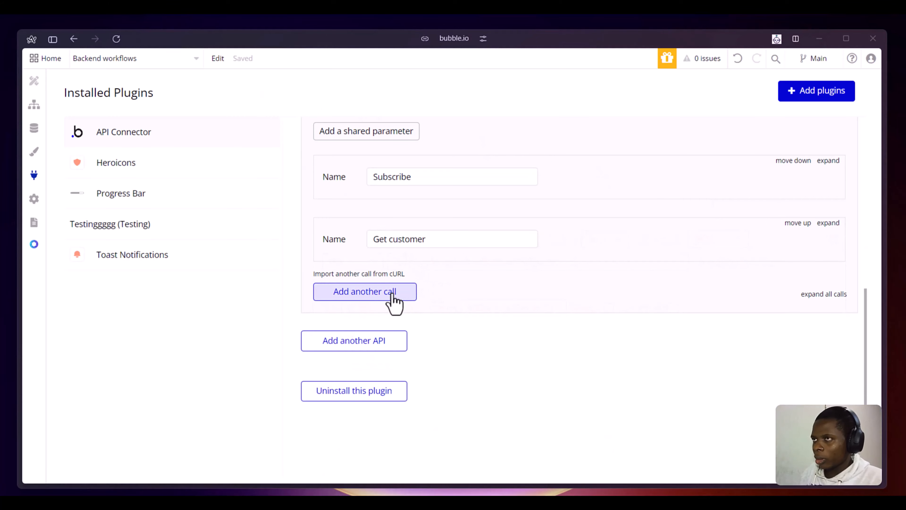
pyautogui.click(392, 296)
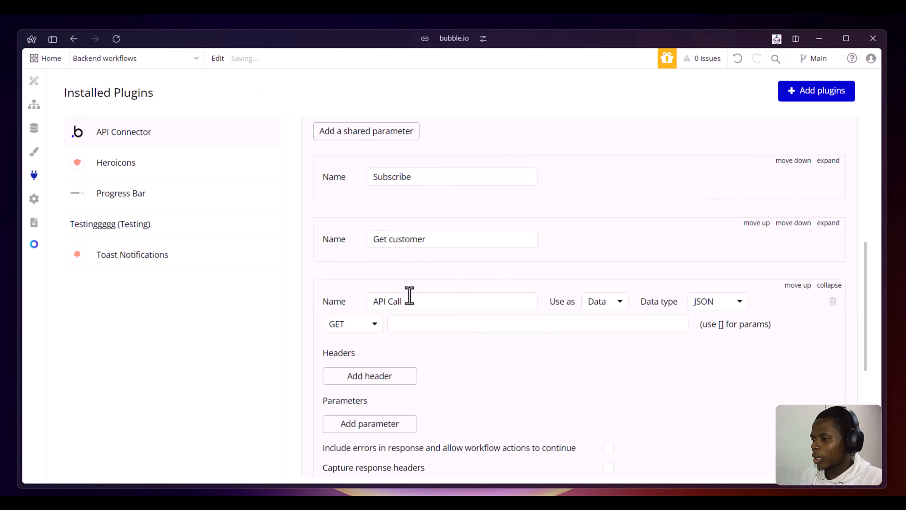
pyautogui.click(419, 301)
pyautogui.hotkey('ctrl', 'a')
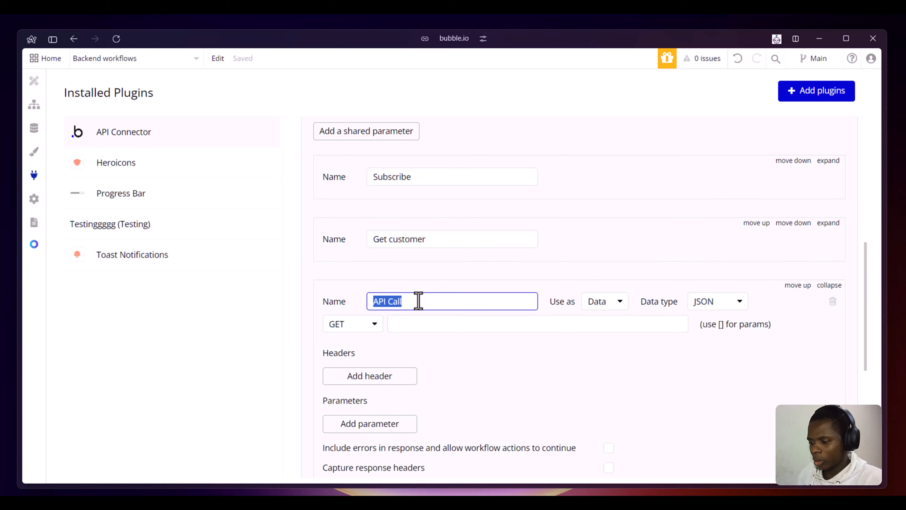
pyautogui.write('Get subsc')
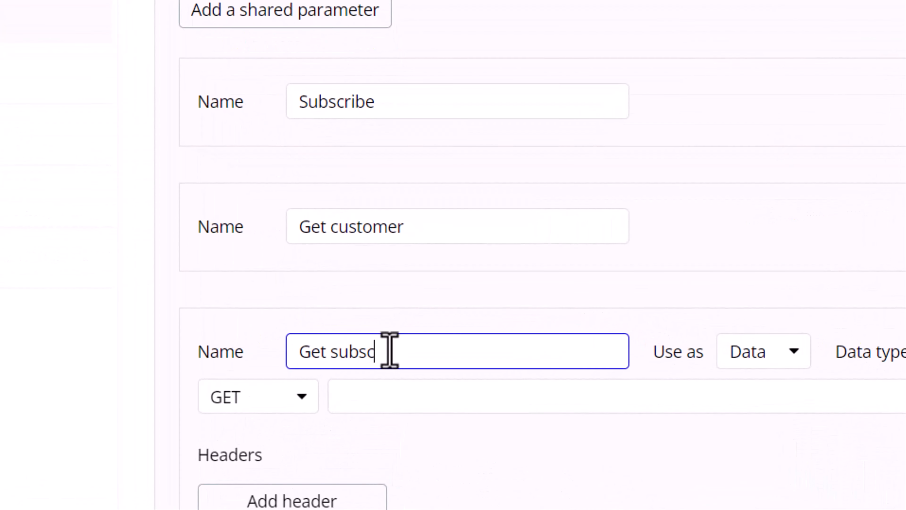
pyautogui.write('ription')
pyautogui.click(394, 330)
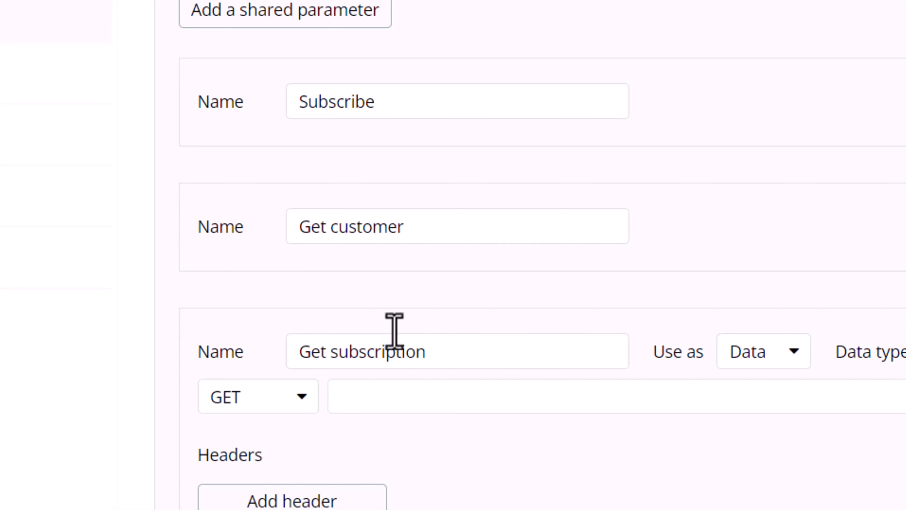
pyautogui.scroll(-3, 395, 330)
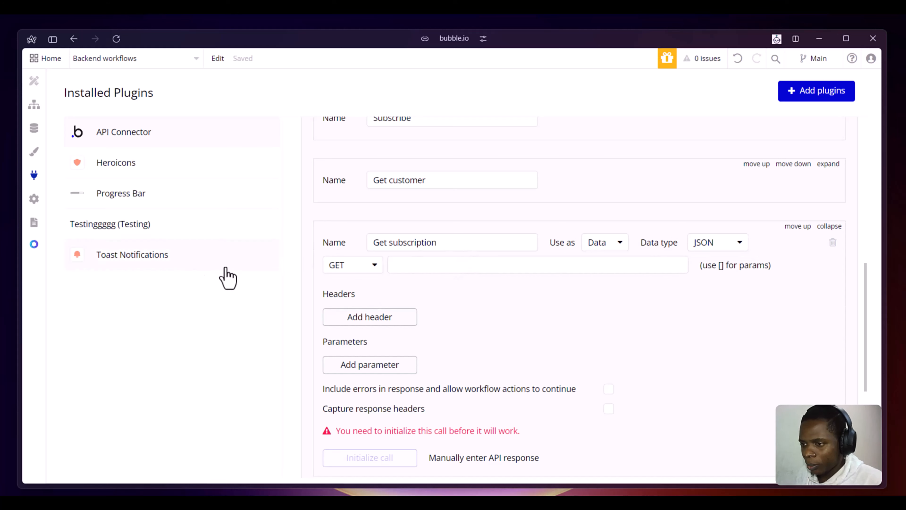
pyautogui.moveTo(11, 266)
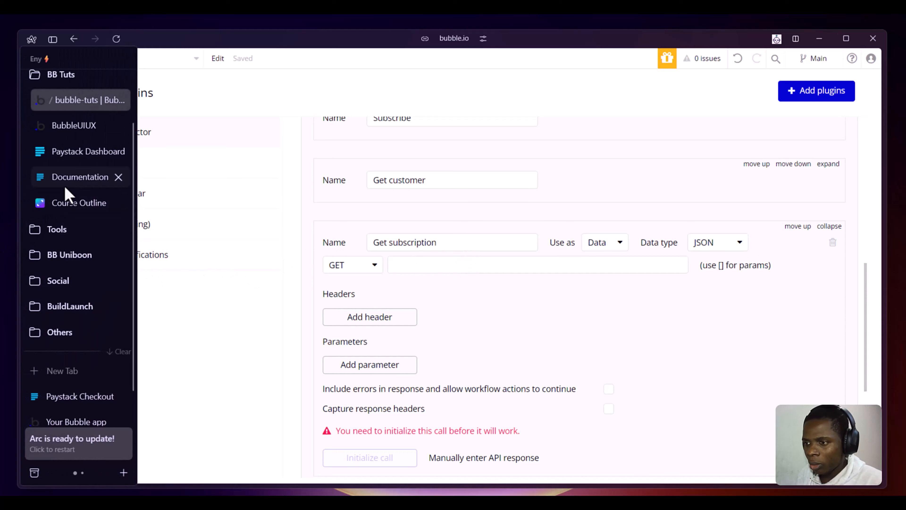
pyautogui.click(73, 189)
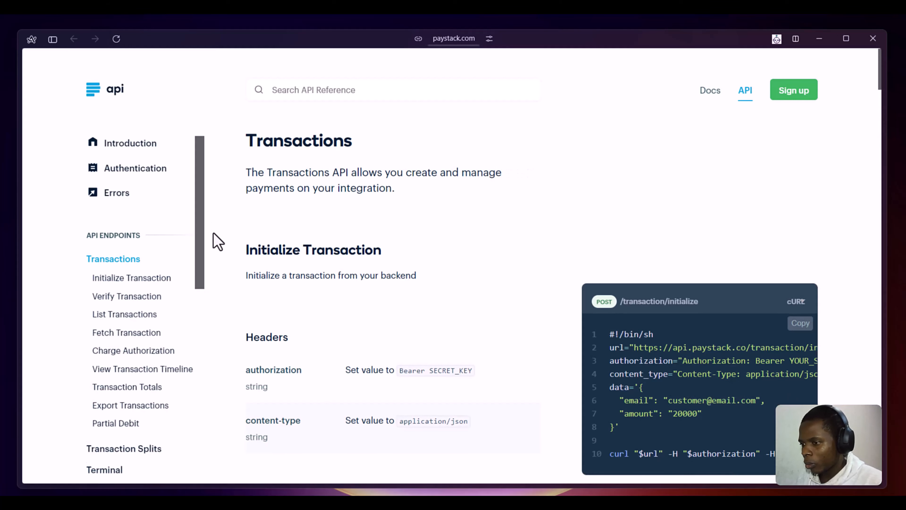
pyautogui.scroll(-3, 157, 294)
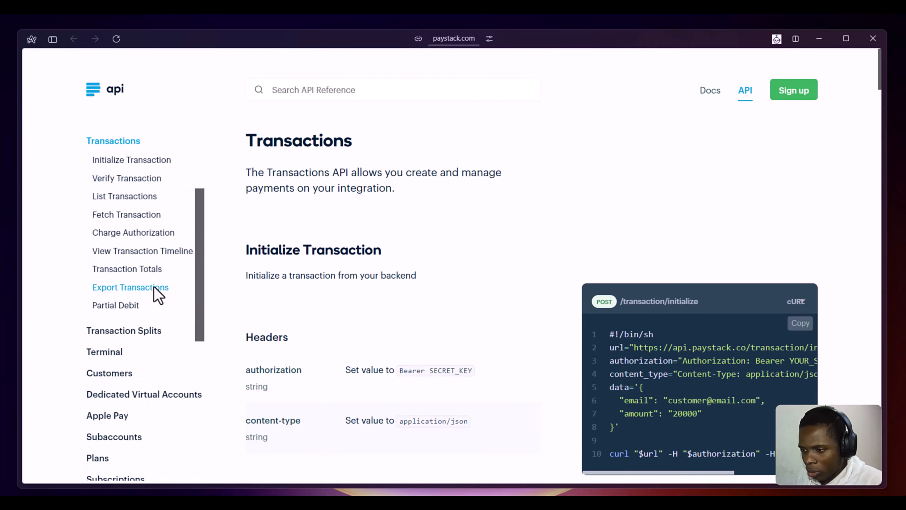
pyautogui.scroll(-5, 154, 291)
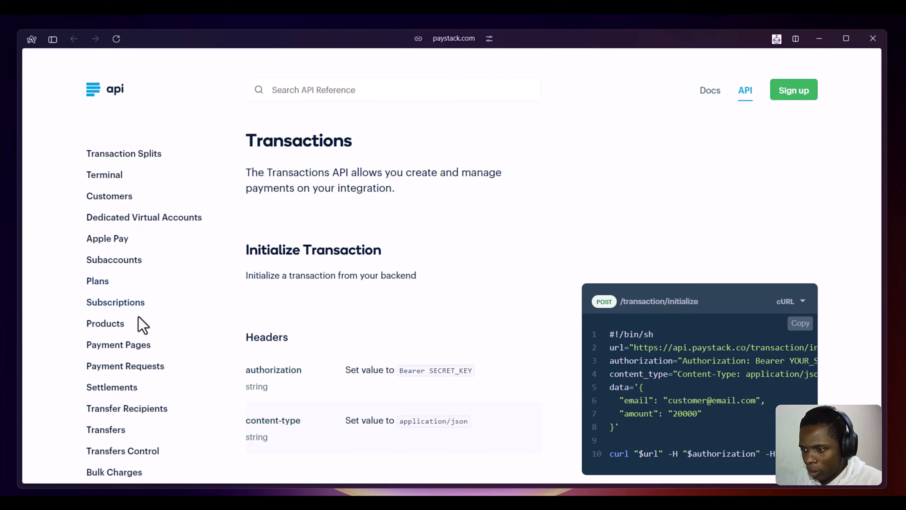
pyautogui.click(118, 304)
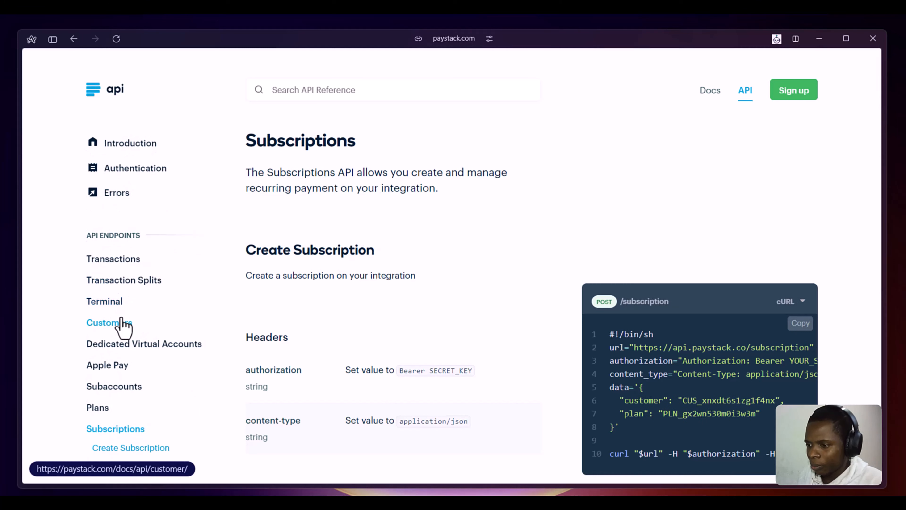
pyautogui.scroll(-2, 118, 353)
pyautogui.scroll(-6, 118, 363)
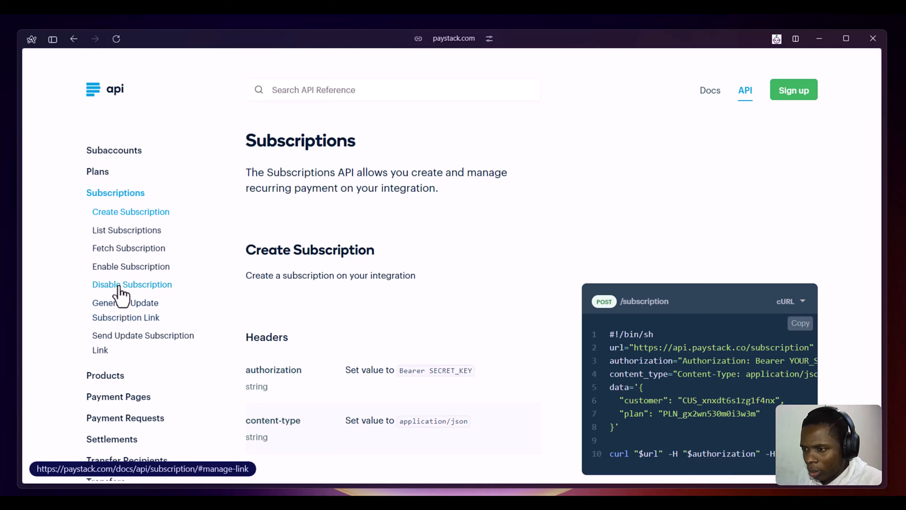
pyautogui.click(127, 251)
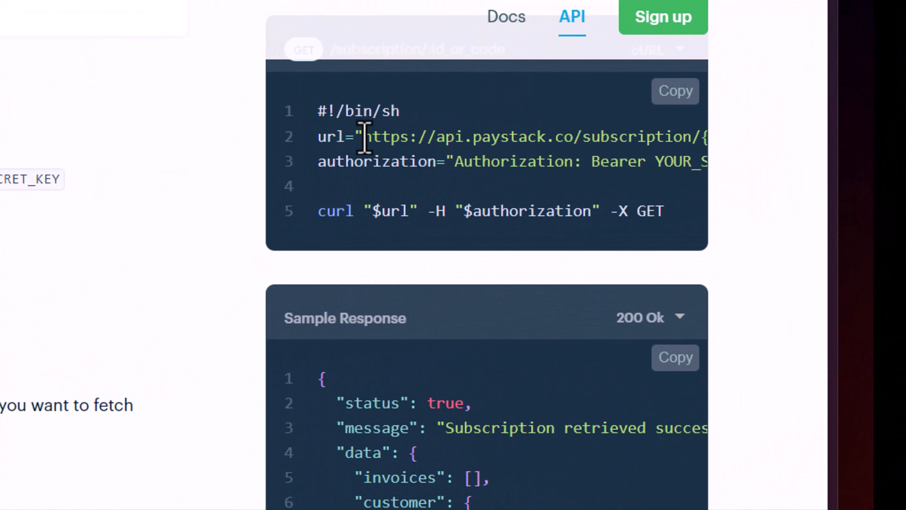
pyautogui.doubleClick(374, 138)
pyautogui.moveTo(376, 137); pyautogui.dragTo(693, 145)
pyautogui.hotkey('ctrl', 'c')
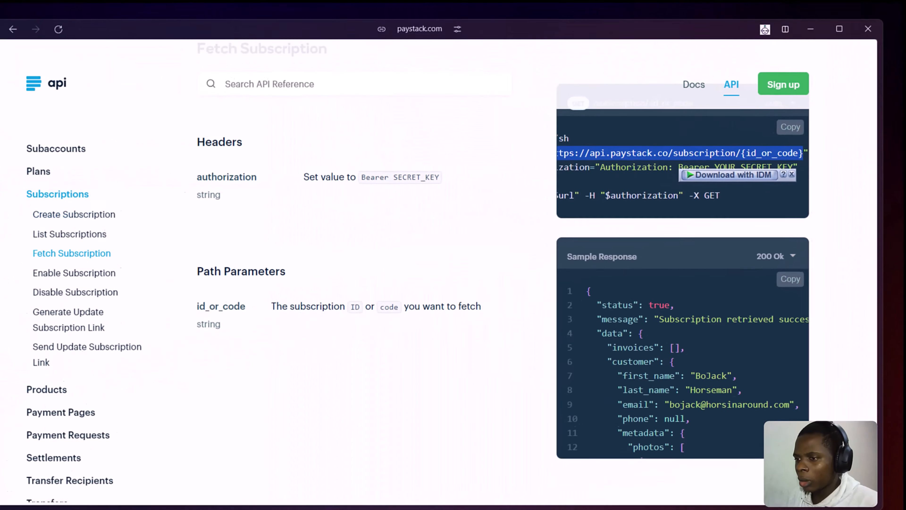
pyautogui.moveTo(4, 227)
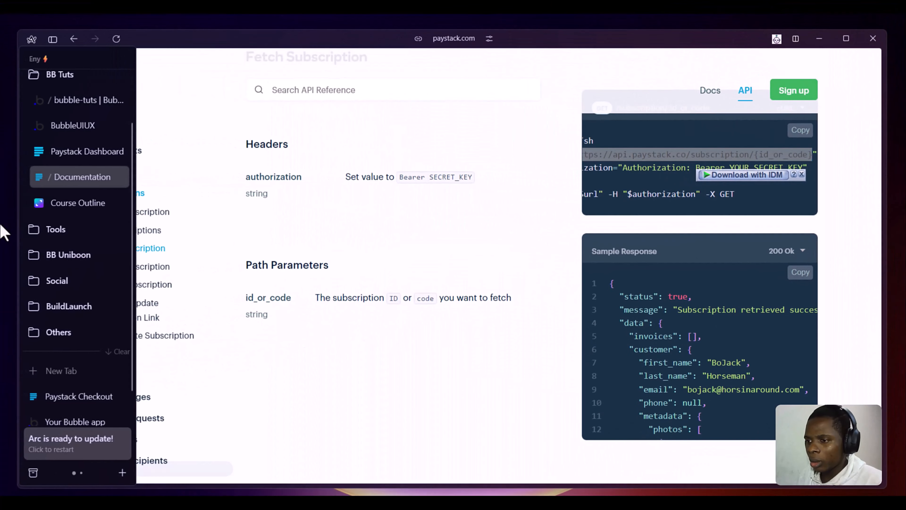
pyautogui.click(76, 103)
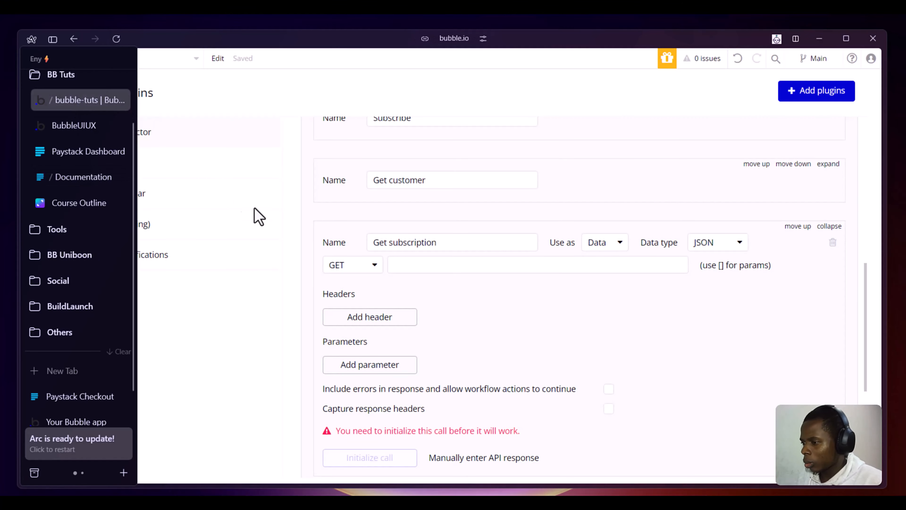
pyautogui.click(411, 268)
pyautogui.hotkey('ctrl', 'v')
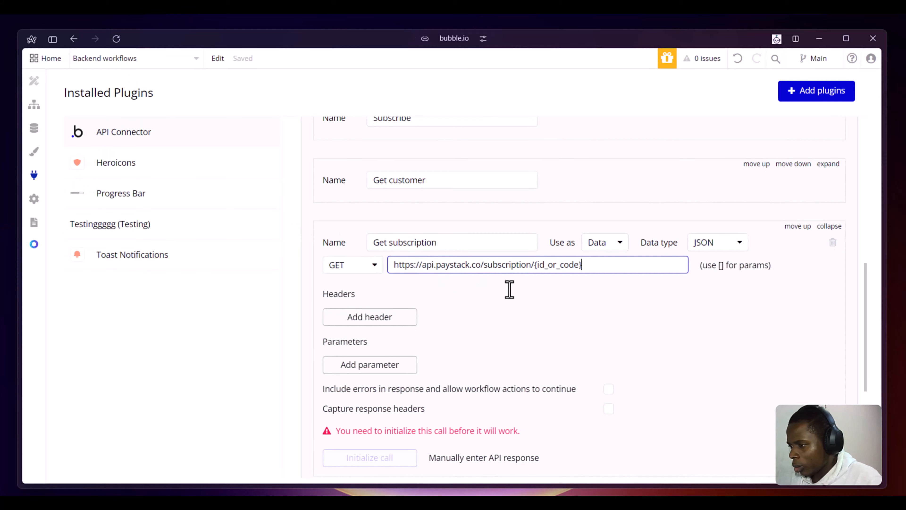
pyautogui.scroll(2, 529, 302)
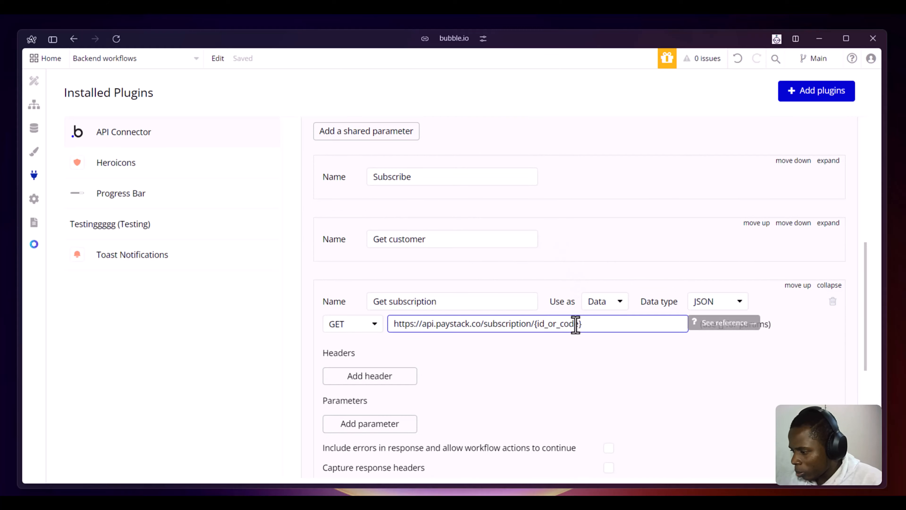
pyautogui.press('BackSpace')
pyautogui.press('BackSpace')
pyautogui.press('BackSpace')
pyautogui.press('BackSpace')
pyautogui.press('BackSpace')
pyautogui.press('BackSpace')
pyautogui.press('BackSpace')
pyautogui.press('BackSpace')
pyautogui.press('BackSpace')
pyautogui.press('BackSpace')
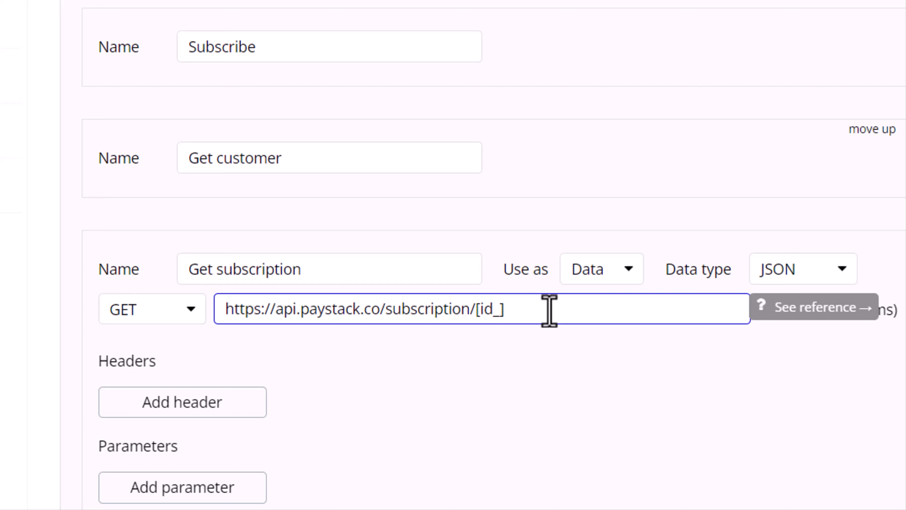
pyautogui.write('subscription')
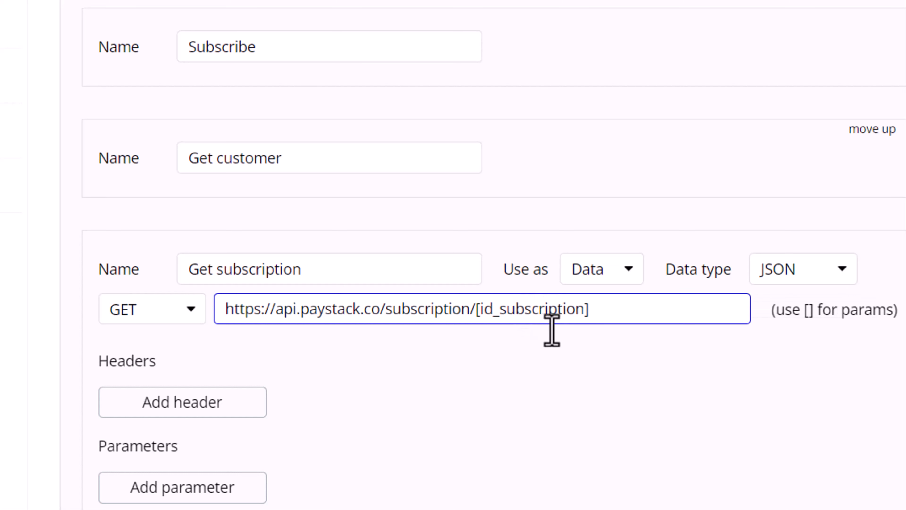
pyautogui.click(552, 343)
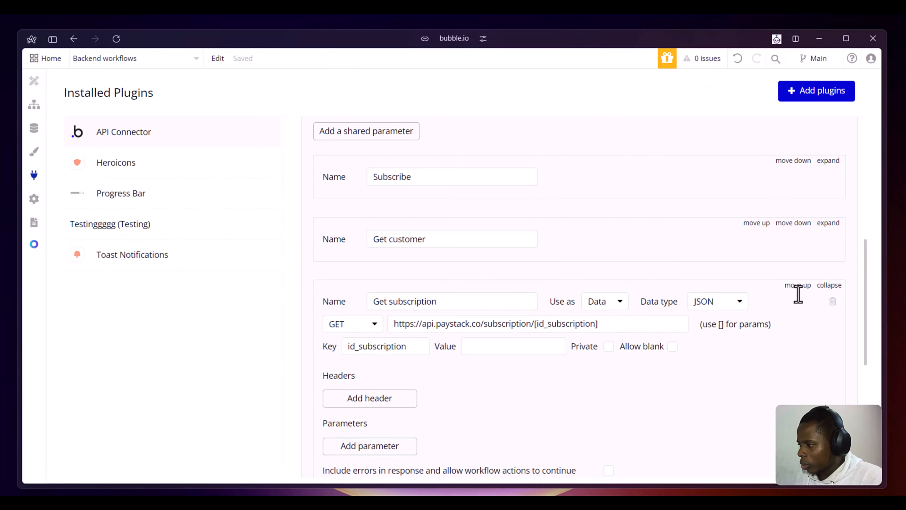
# Collapse Get subscription, expand Get customer, and reinitialize the call.
pyautogui.click(827, 286)
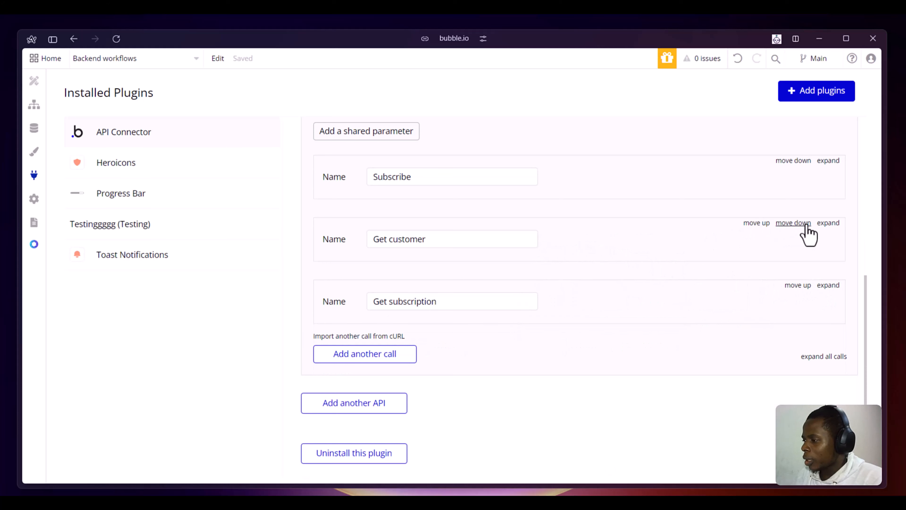
pyautogui.click(827, 224)
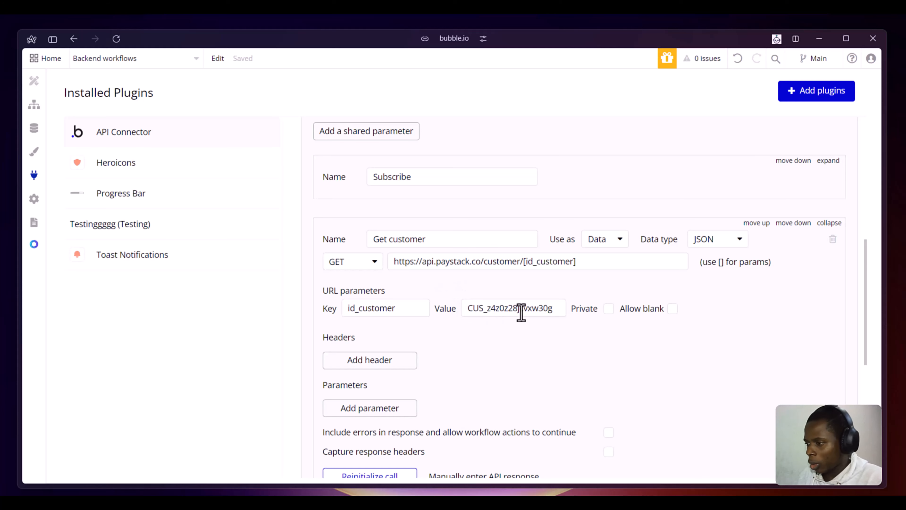
pyautogui.scroll(-3, 442, 333)
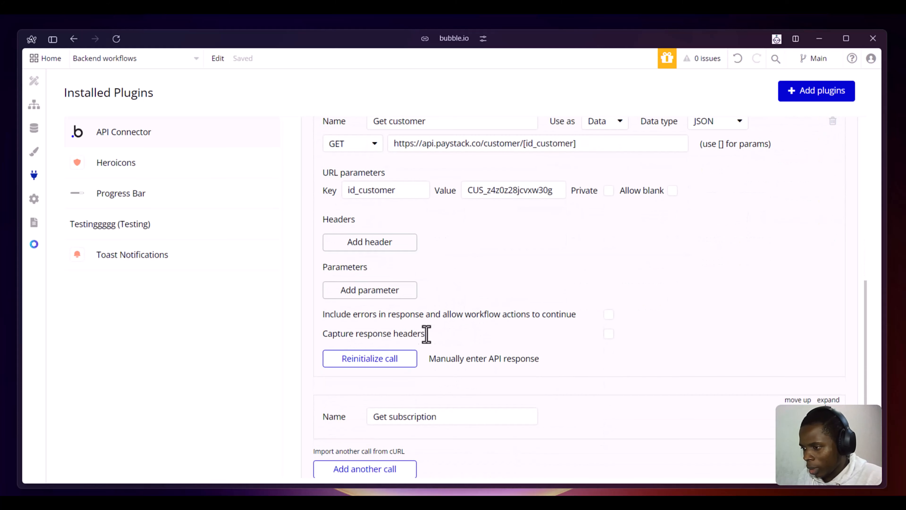
pyautogui.click(390, 360)
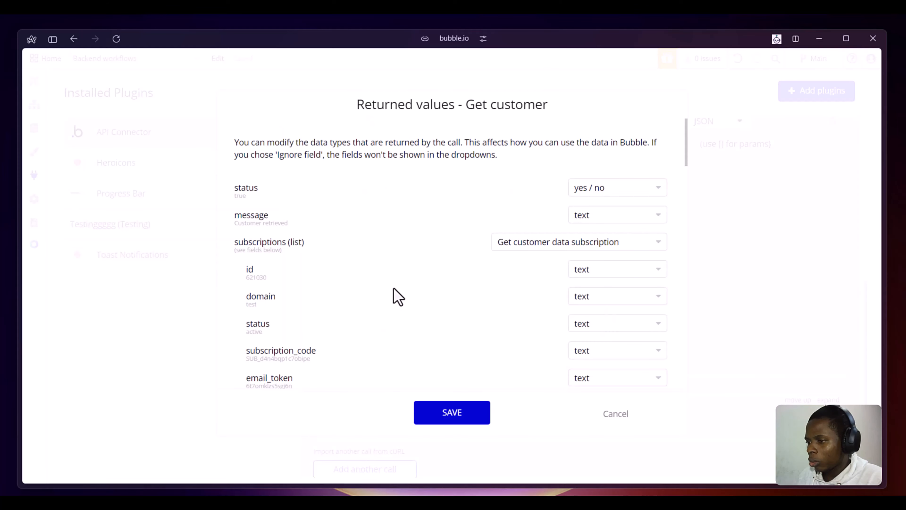
# Copy the returned subscription_code value and cancel the Returned values dialog.
pyautogui.scroll(-3, 311, 271)
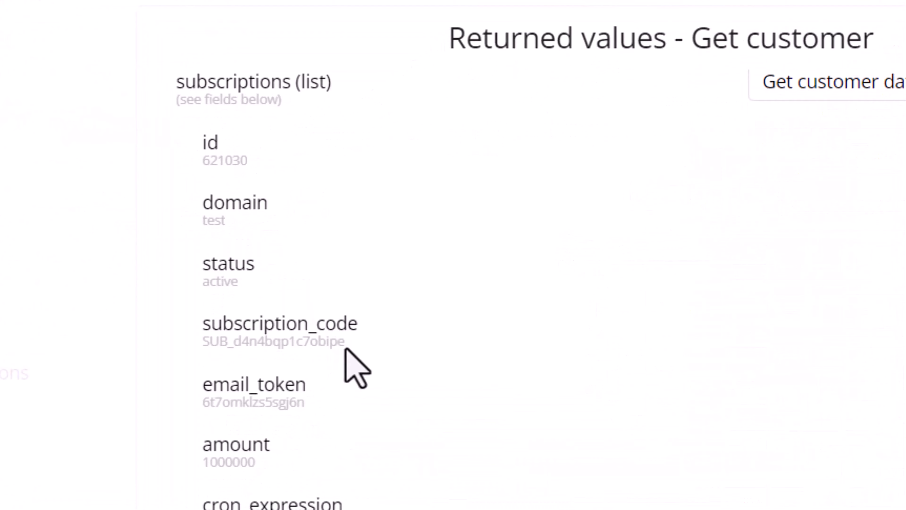
pyautogui.doubleClick(318, 345)
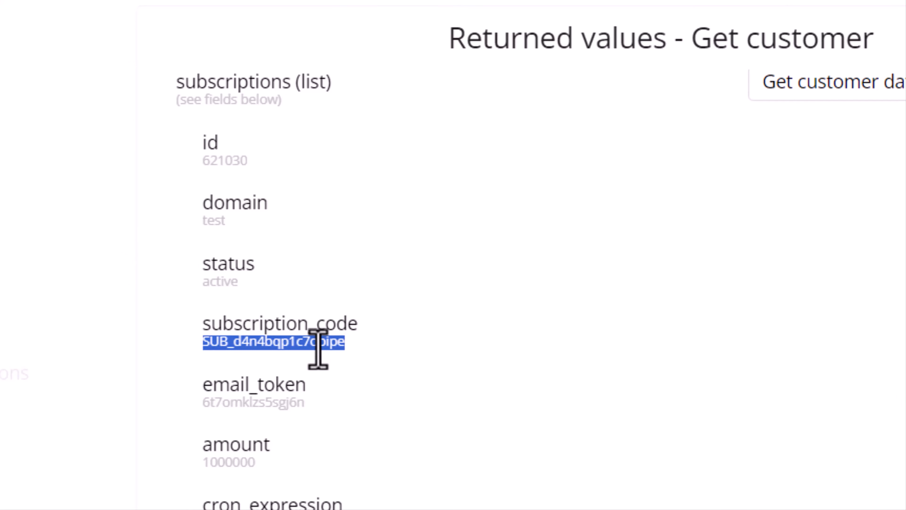
pyautogui.rightClick(318, 345)
pyautogui.click(320, 255)
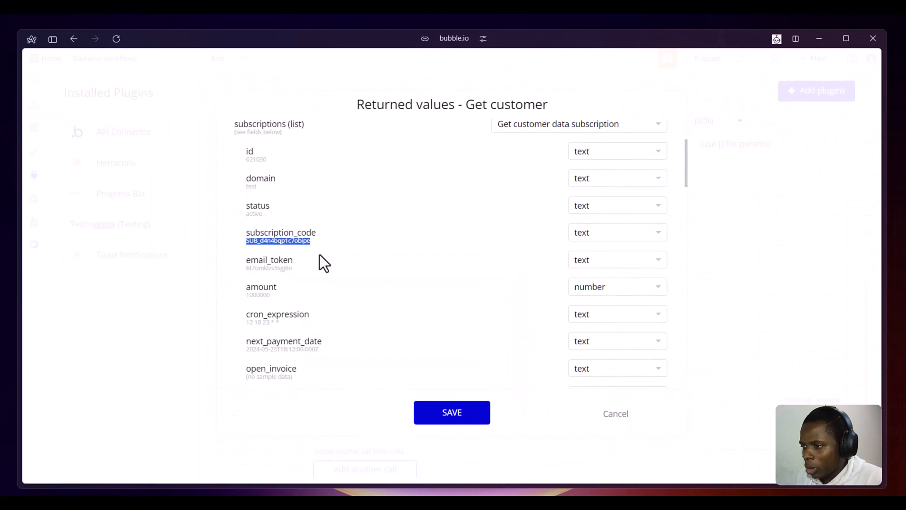
pyautogui.click(608, 418)
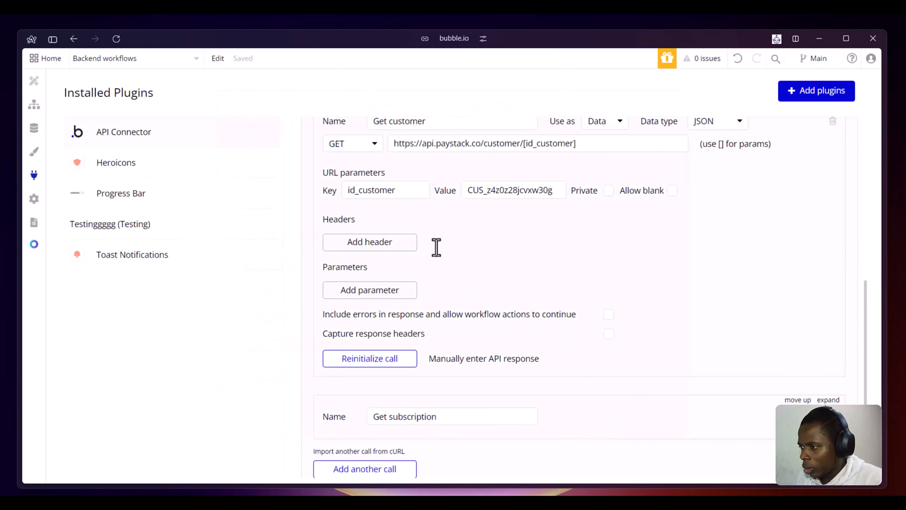
# Paste the copied subscription code as the Get subscription call's id_subscription value.
pyautogui.scroll(2, 437, 247)
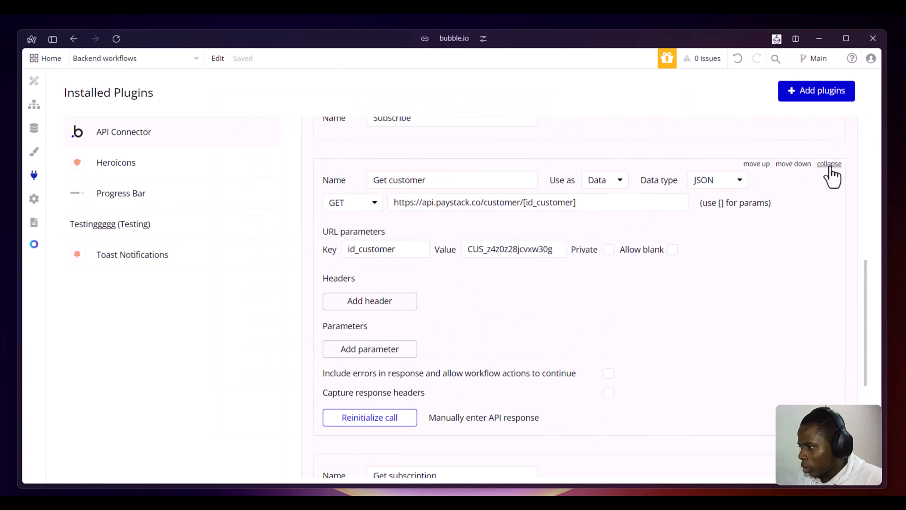
pyautogui.click(829, 164)
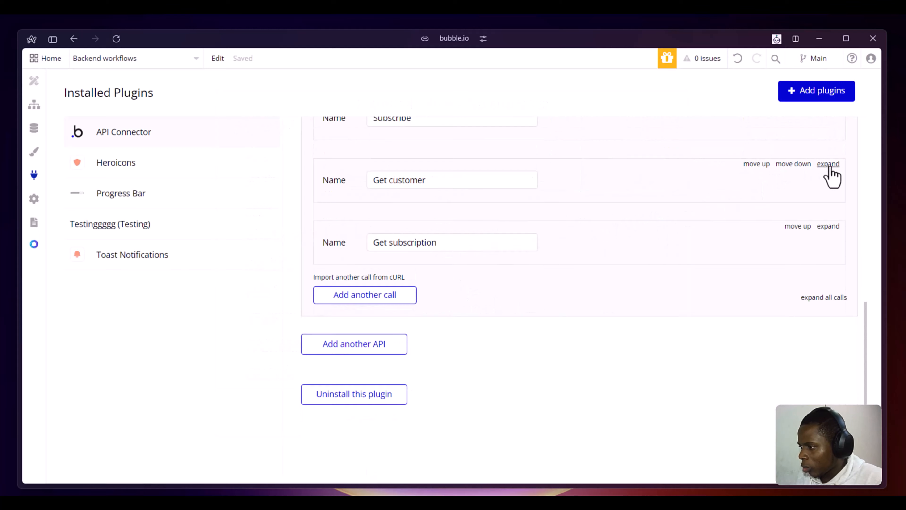
pyautogui.click(828, 227)
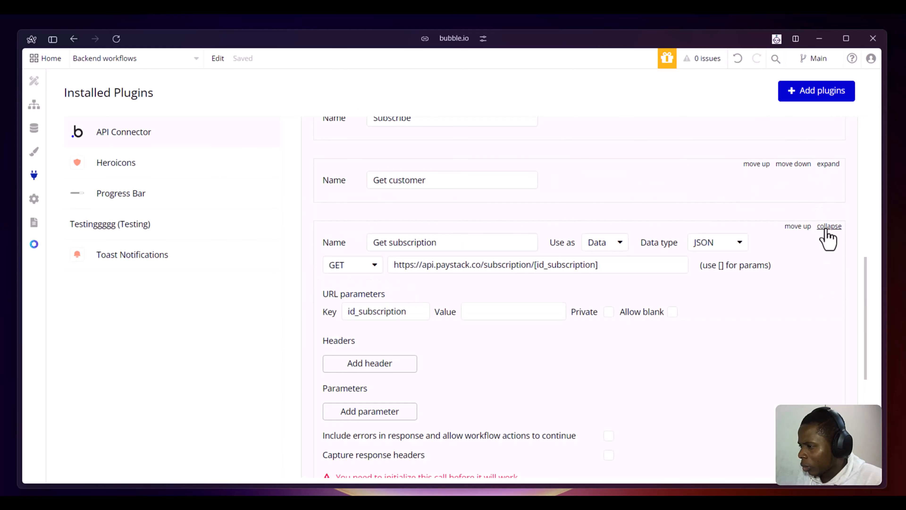
pyautogui.click(497, 310)
pyautogui.hotkey('ctrl', 'v')
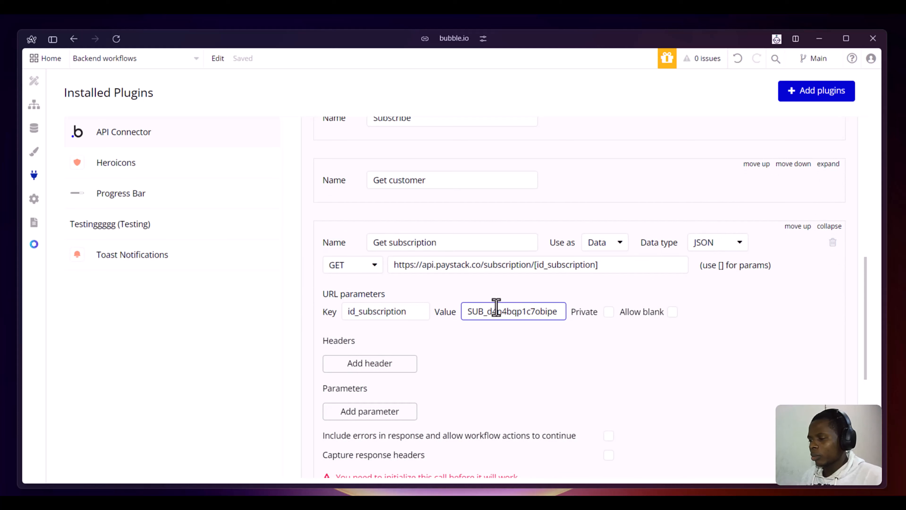
pyautogui.click(506, 330)
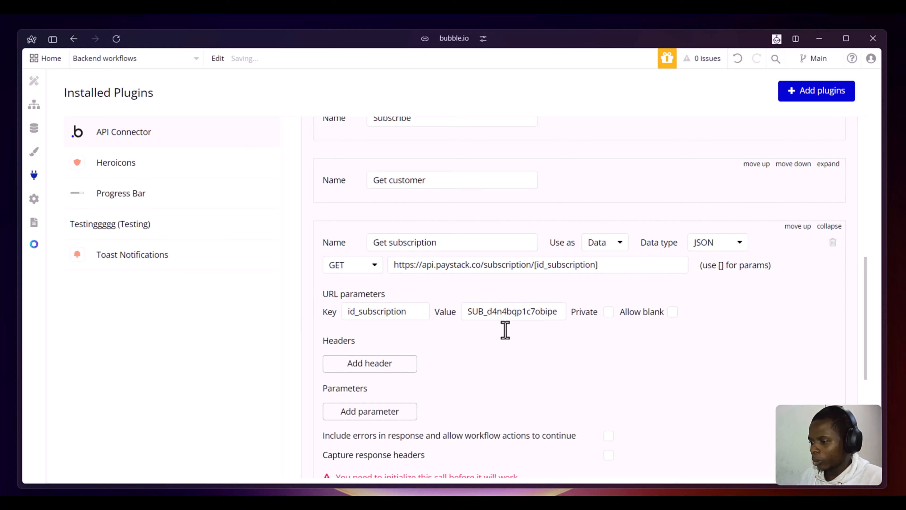
# Initialize Get subscription and save its returned plan and authorization fields.
pyautogui.scroll(-2, 482, 331)
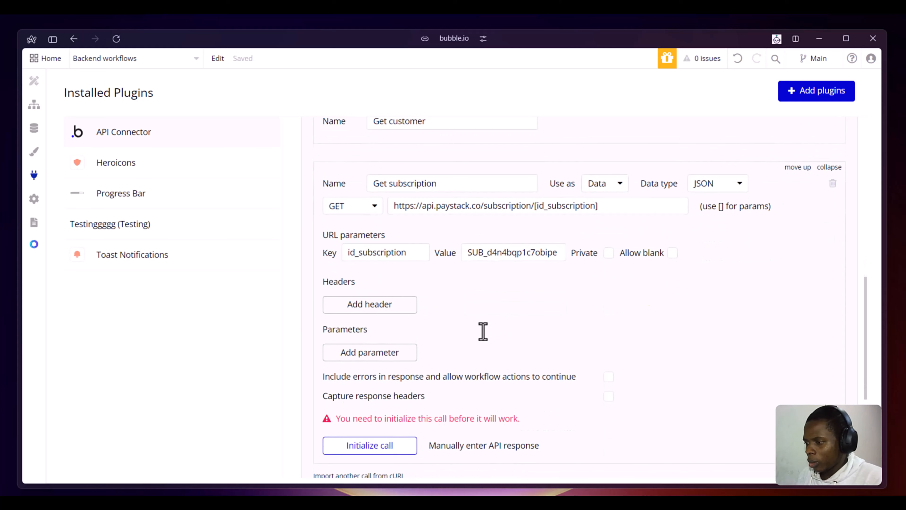
pyautogui.scroll(-2, 501, 316)
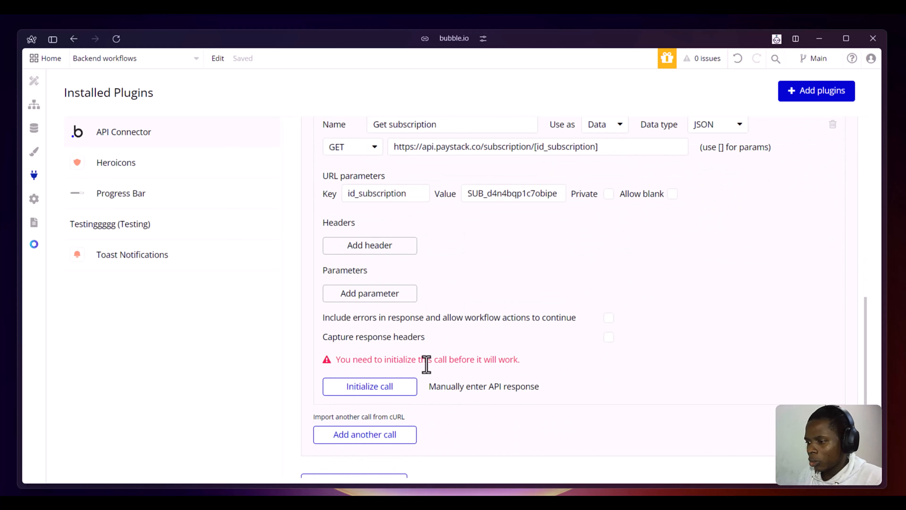
pyautogui.click(382, 395)
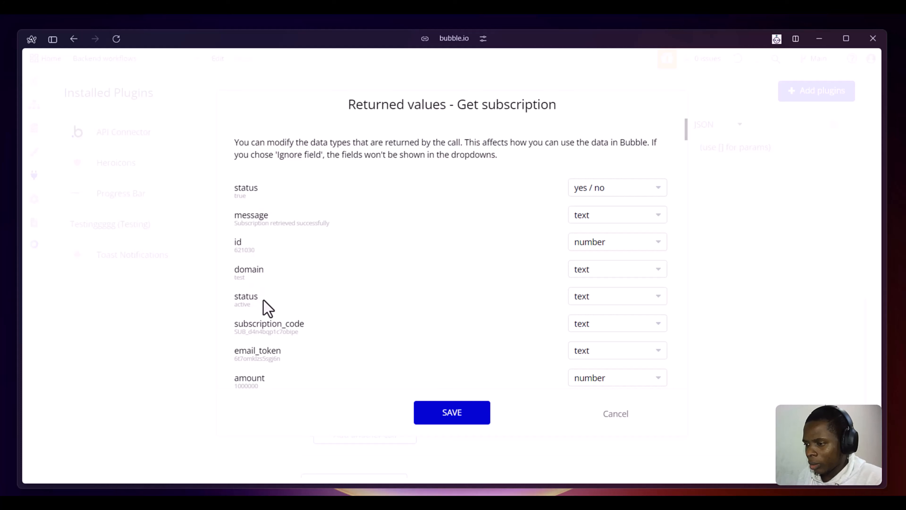
pyautogui.scroll(-2, 264, 307)
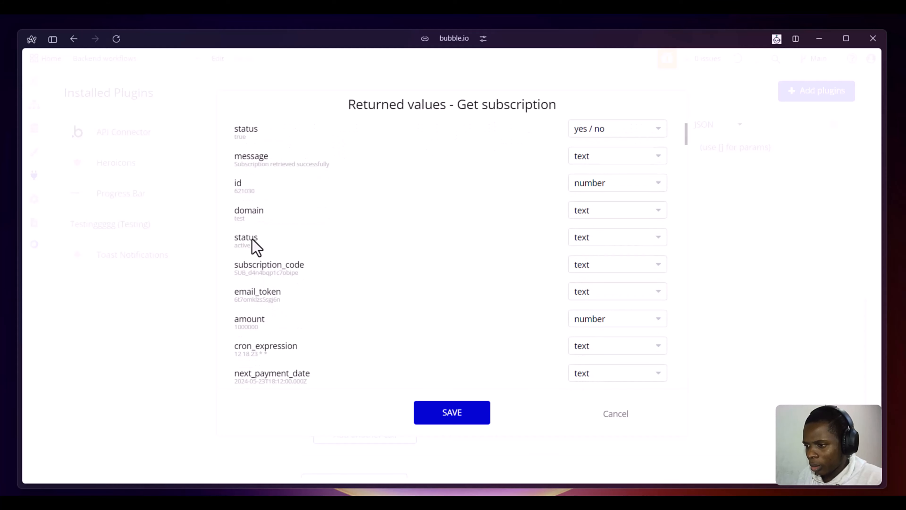
pyautogui.scroll(-10, 252, 240)
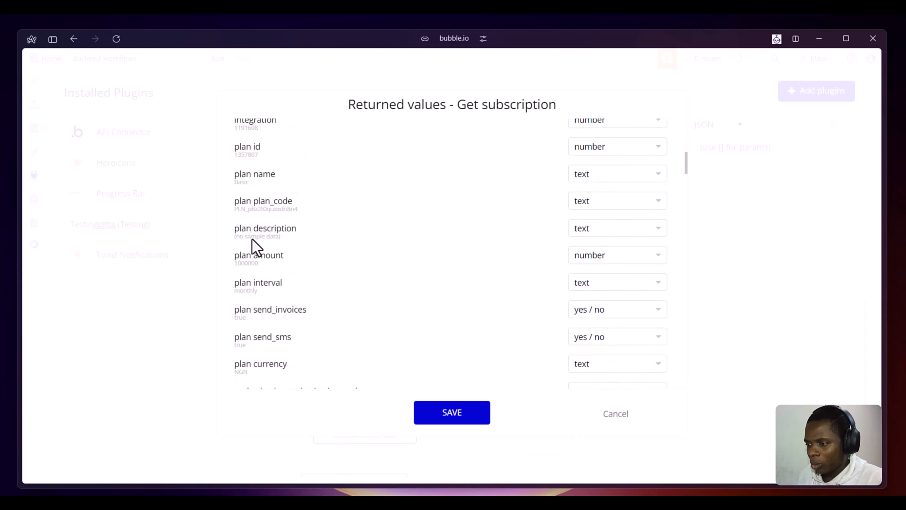
pyautogui.scroll(-3, 252, 239)
pyautogui.scroll(-3, 252, 239)
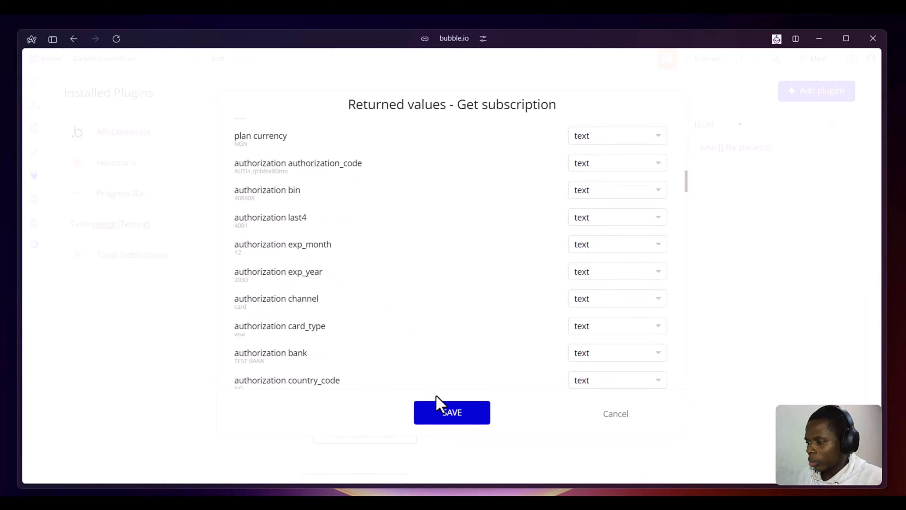
pyautogui.click(443, 417)
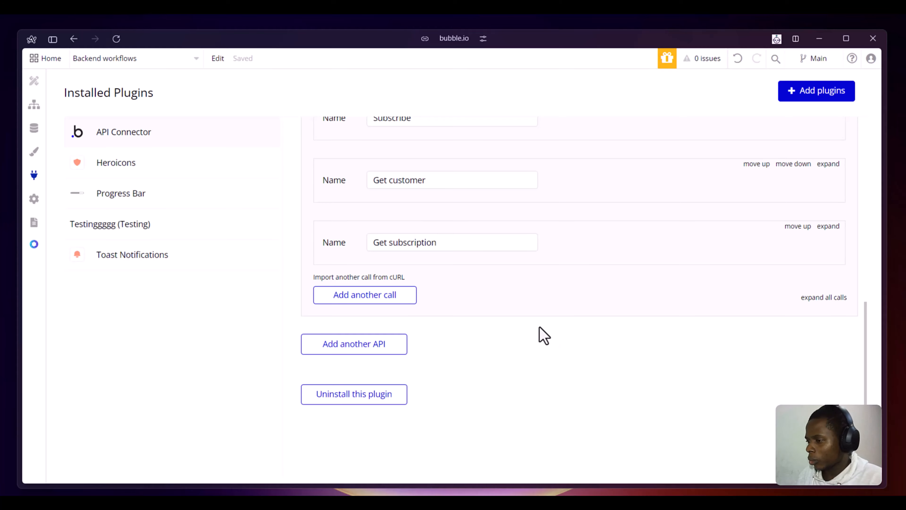
# Add a GET call named 'Get subscription link' to the Paystack API, leaving its URL empty.
pyautogui.click(380, 300)
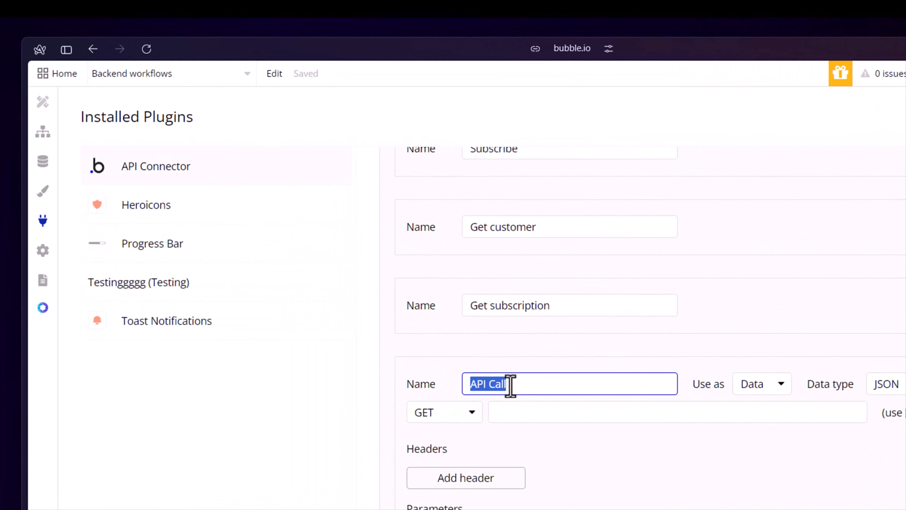
pyautogui.write('Get subscription link')
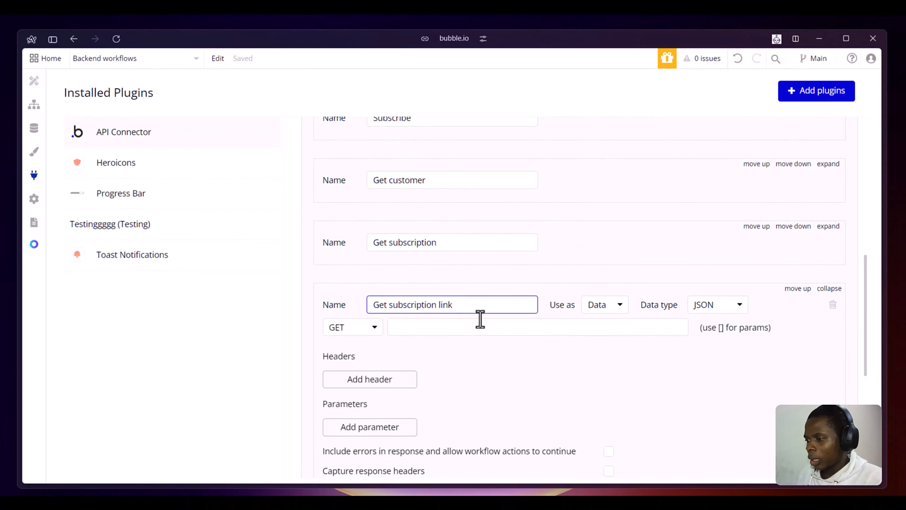
pyautogui.click(480, 319)
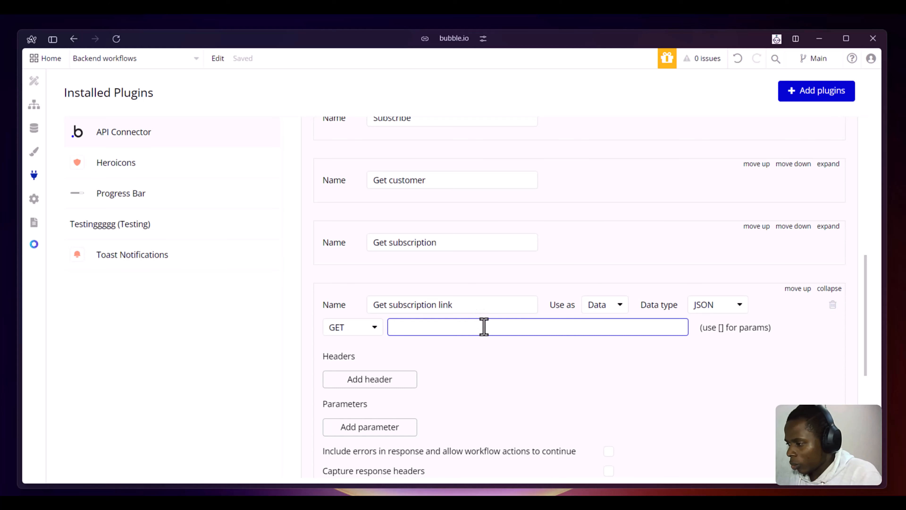
pyautogui.moveTo(19, 250)
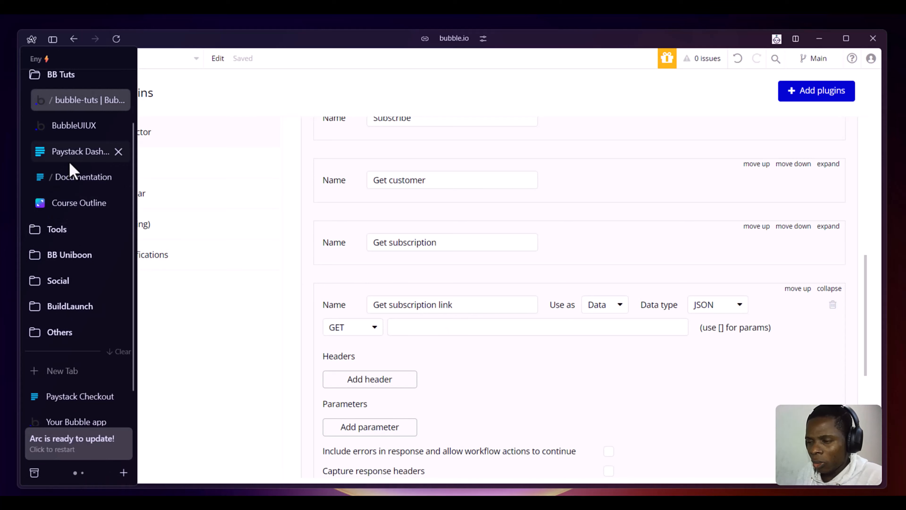
# Copy the Generate Update Subscription Link endpoint URL from the Paystack docs' curl sample.
pyautogui.click(73, 177)
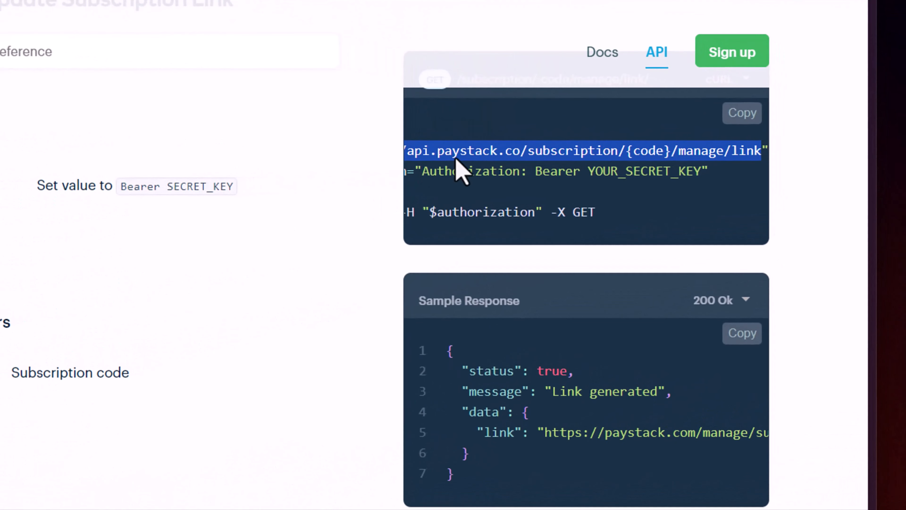
pyautogui.click(462, 152)
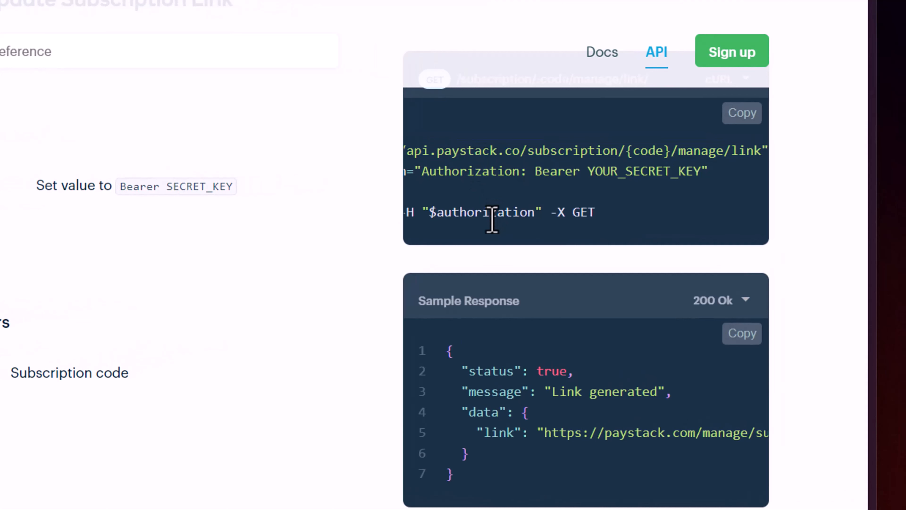
pyautogui.moveTo(518, 237); pyautogui.dragTo(435, 239)
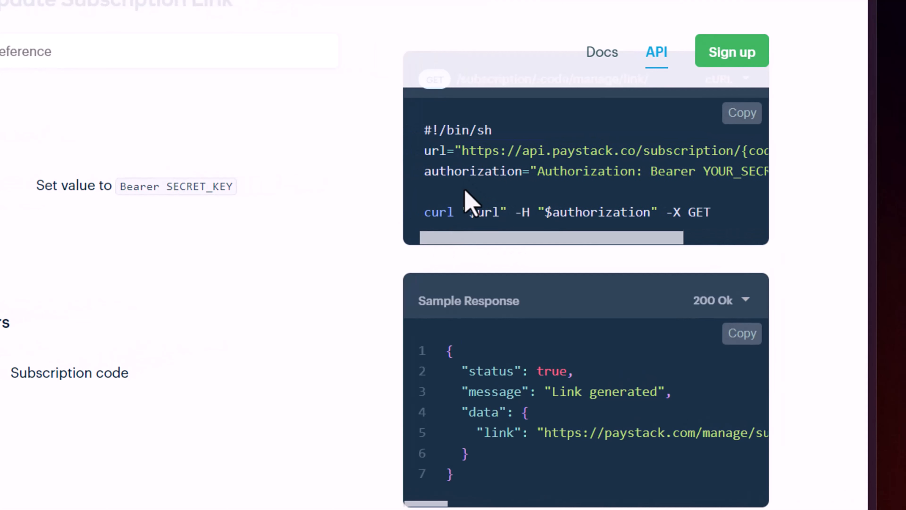
pyautogui.moveTo(462, 152); pyautogui.dragTo(759, 153)
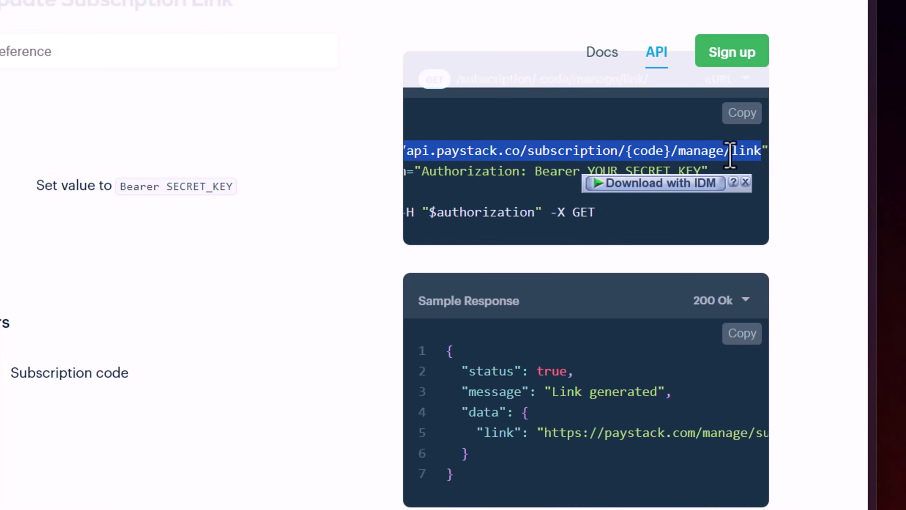
pyautogui.rightClick(758, 154)
pyautogui.click(671, 170)
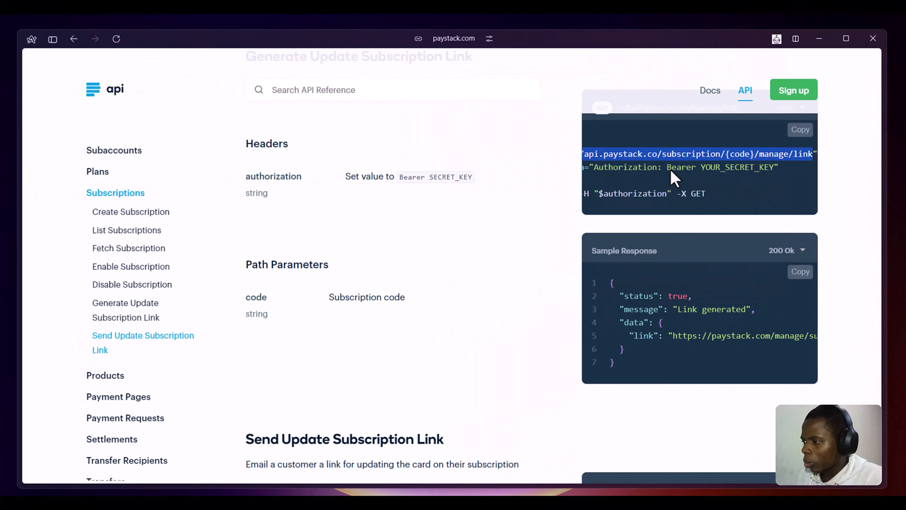
pyautogui.moveTo(3, 257)
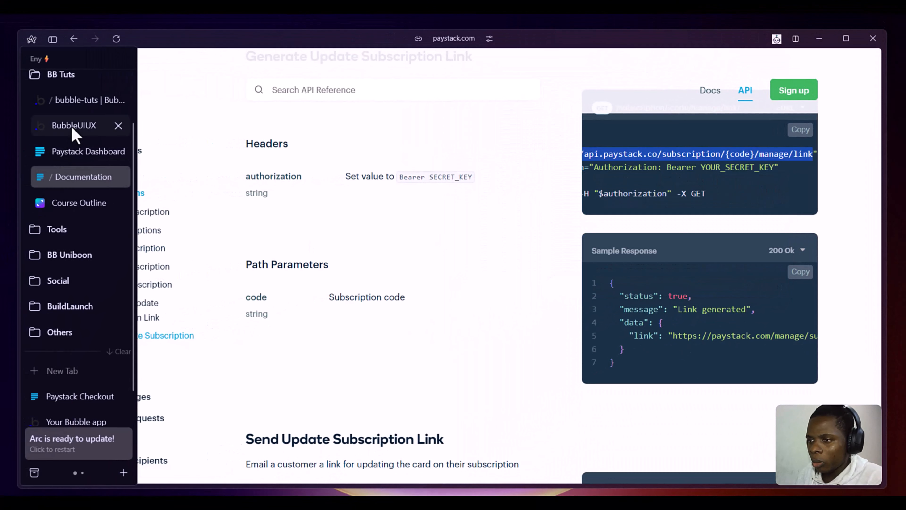
pyautogui.click(78, 100)
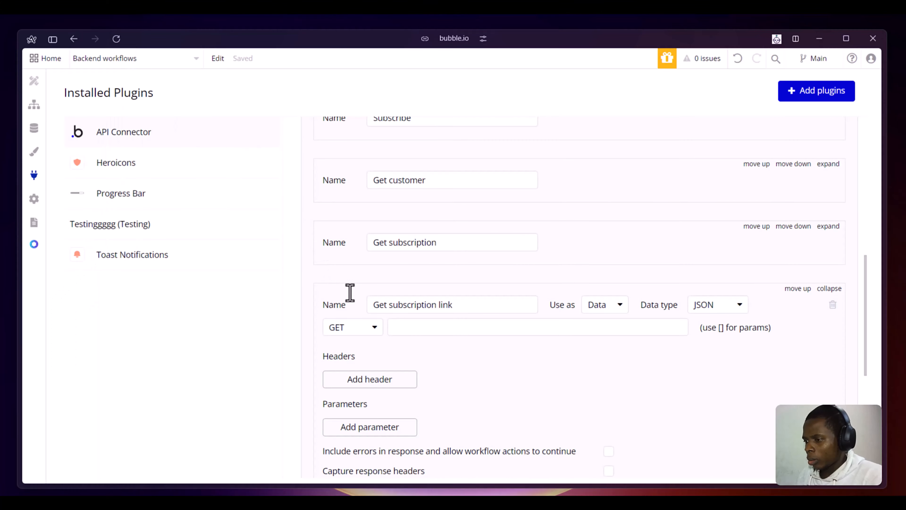
pyautogui.click(414, 328)
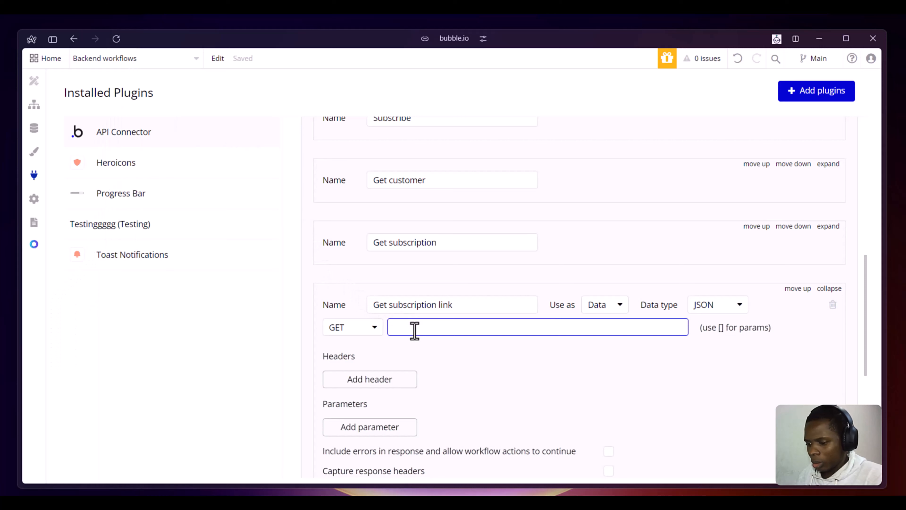
pyautogui.hotkey('ctrl', 'v')
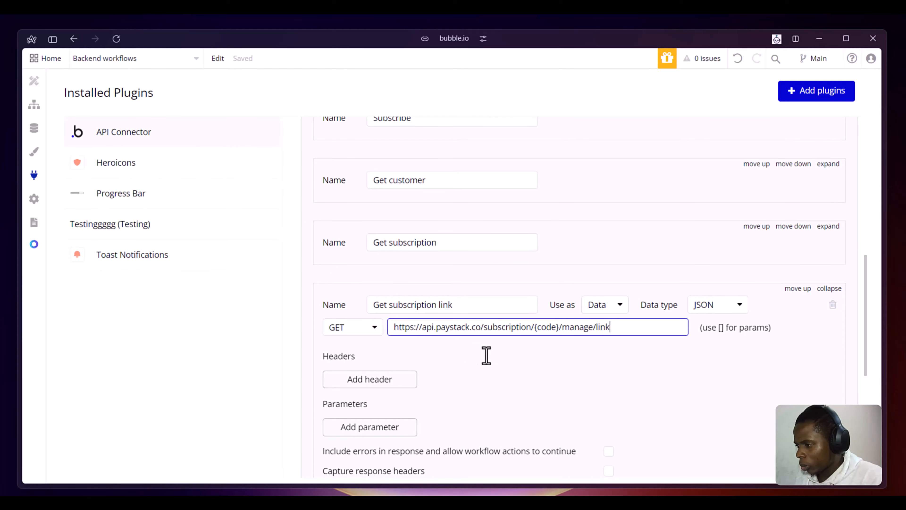
pyautogui.click(509, 354)
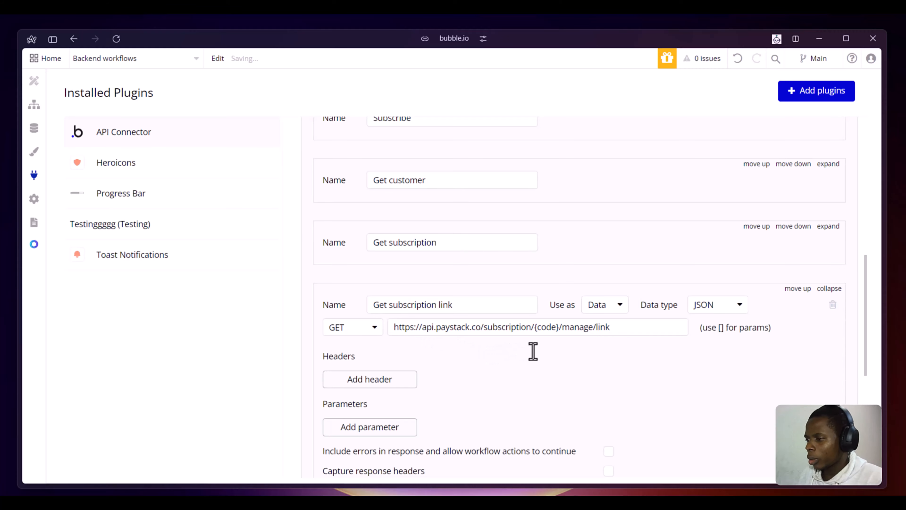
pyautogui.doubleClick(558, 332)
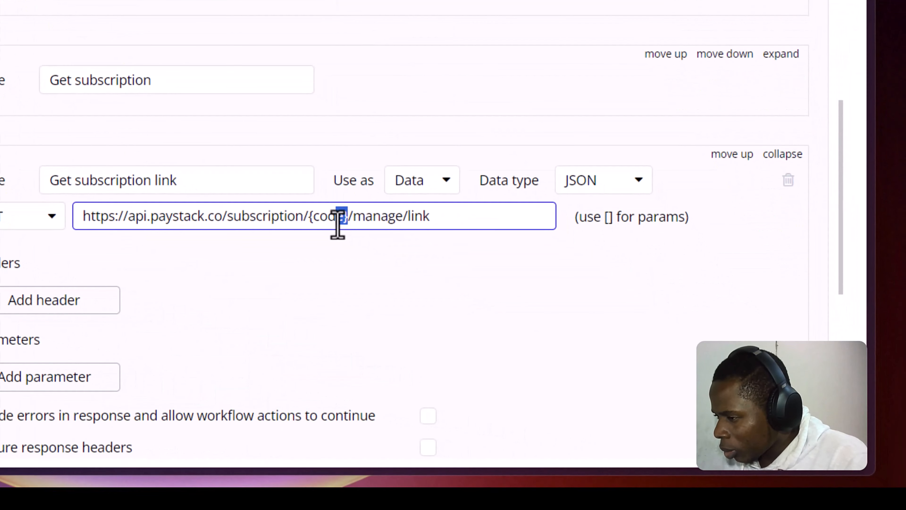
pyautogui.moveTo(338, 225); pyautogui.dragTo(311, 229)
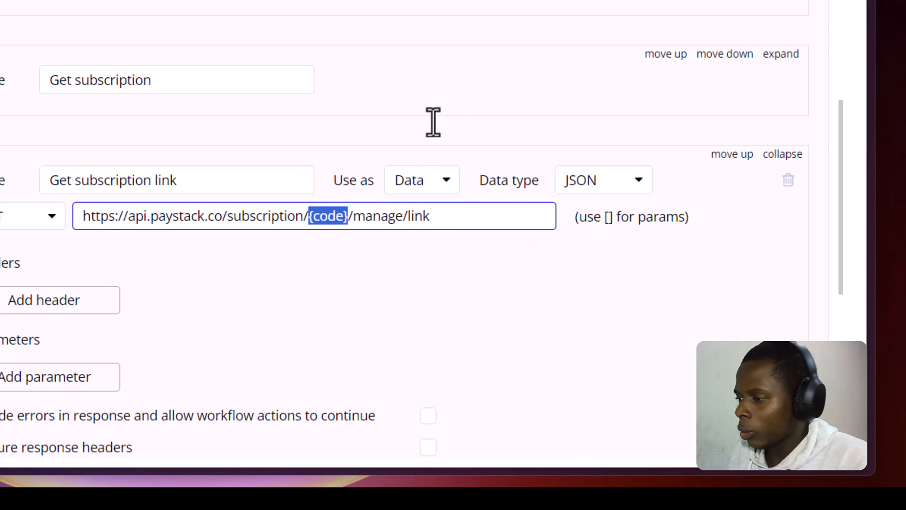
pyautogui.click(345, 220)
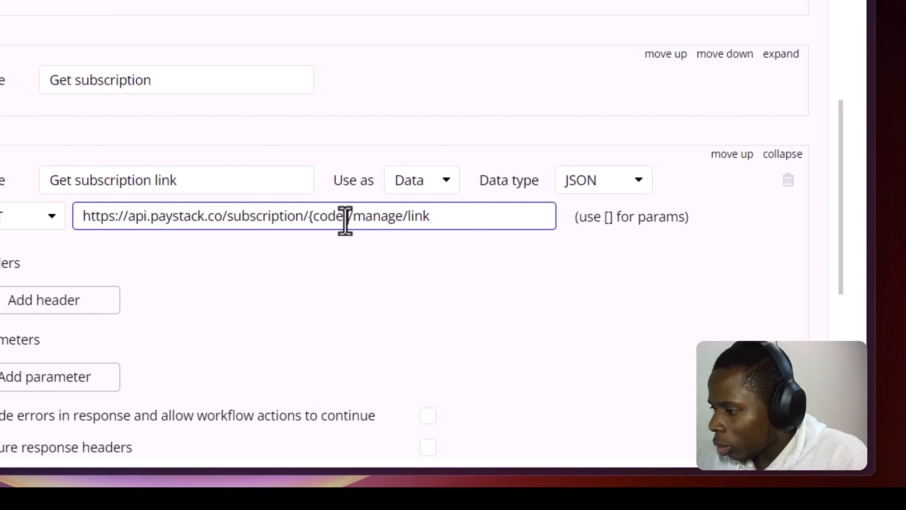
pyautogui.press('BackSpace')
pyautogui.press('BackSpace')
pyautogui.press('BackSpace')
pyautogui.press('BackSpace')
pyautogui.press('BackSpace')
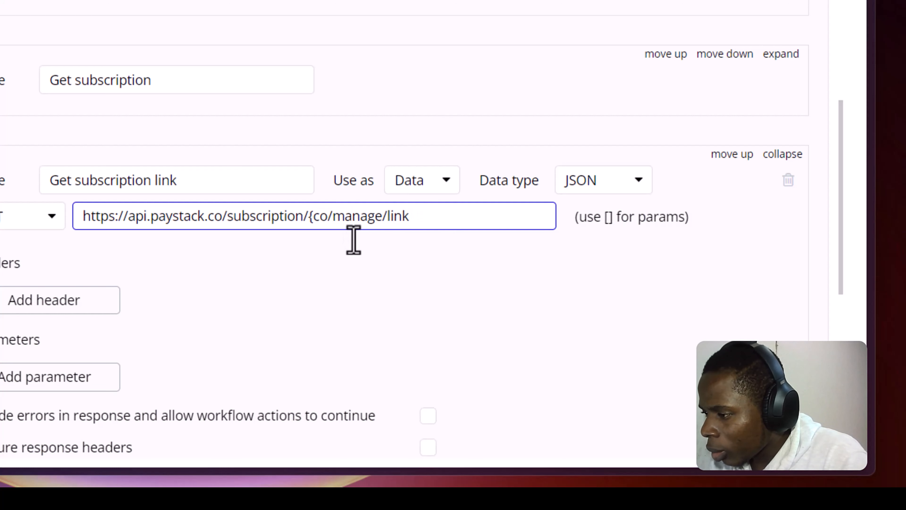
pyautogui.press('BackSpace')
pyautogui.write('[]')
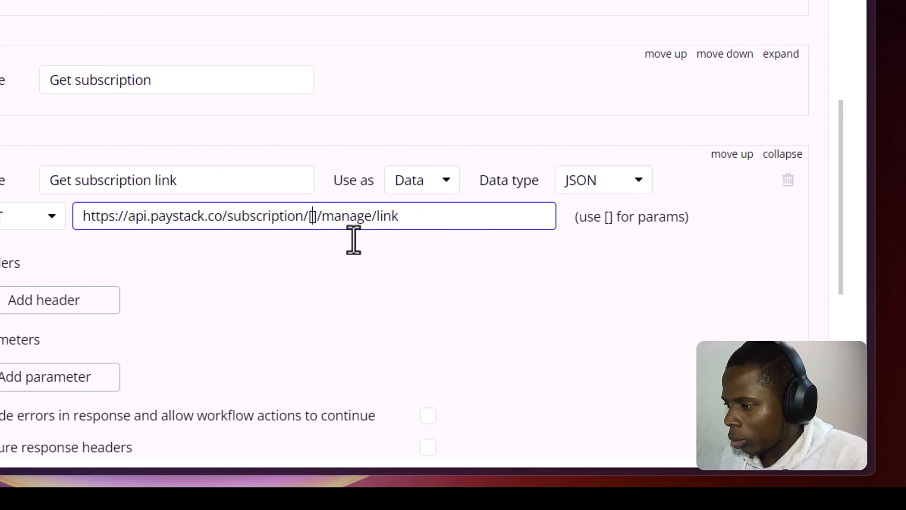
pyautogui.write('id')
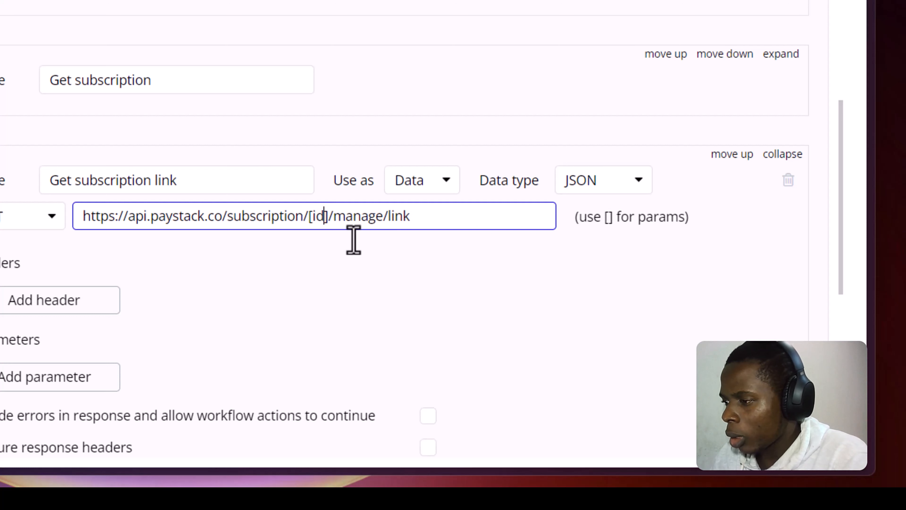
pyautogui.write('_')
pyautogui.write('subscr')
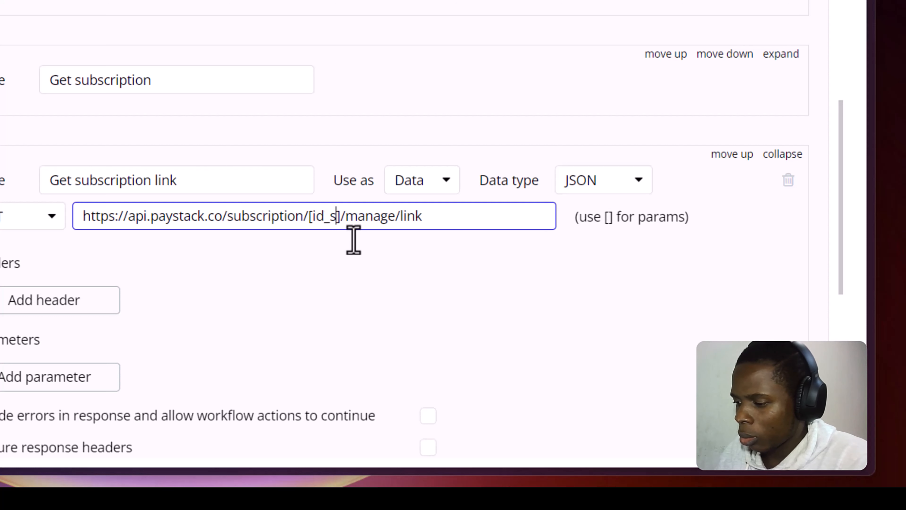
pyautogui.write('iption')
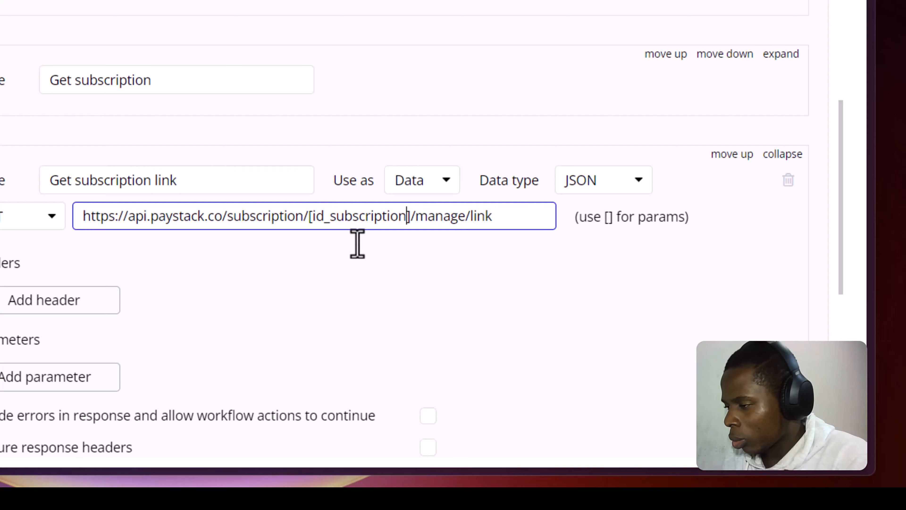
pyautogui.click(363, 257)
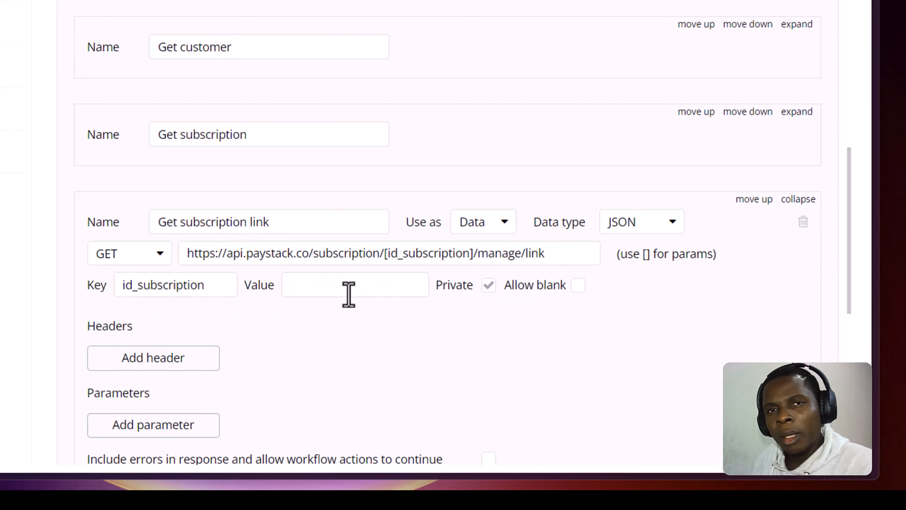
# Give id_subscription the copied SUB_ subscription code as its value and make it non-private.
pyautogui.click(318, 288)
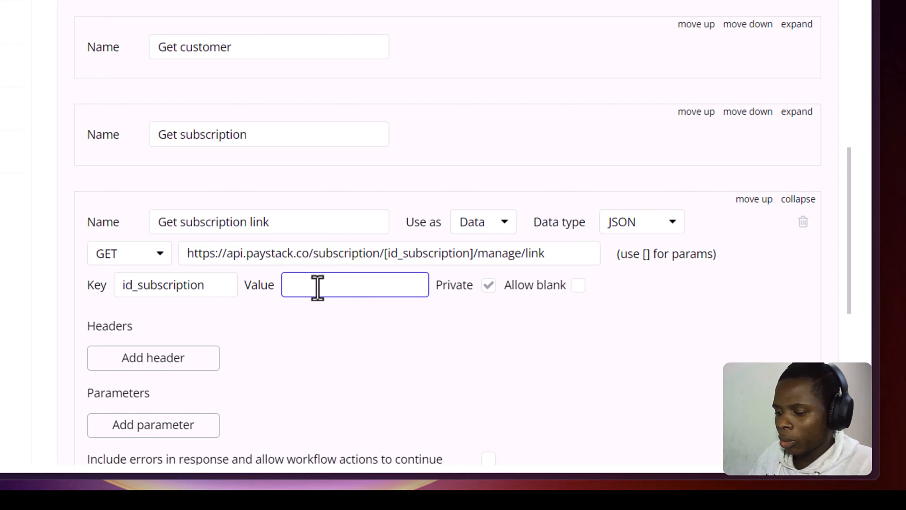
pyautogui.press('super+v')
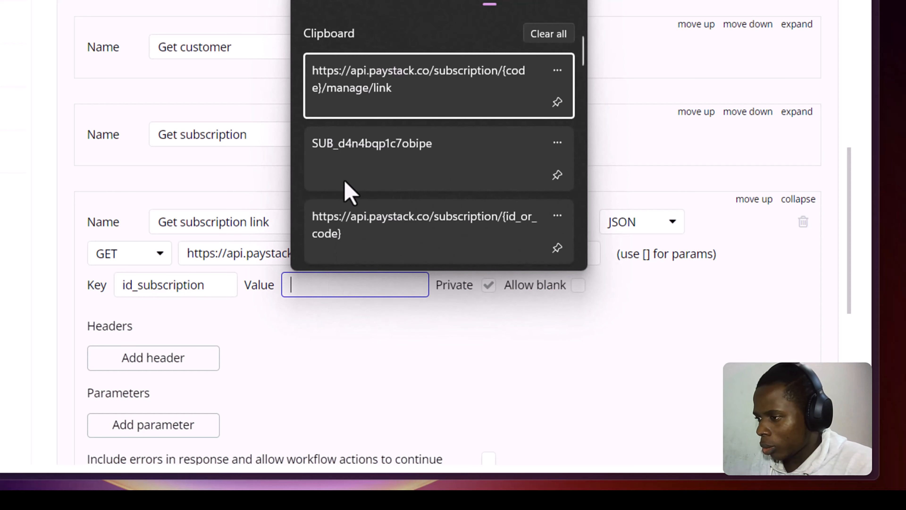
pyautogui.click(372, 165)
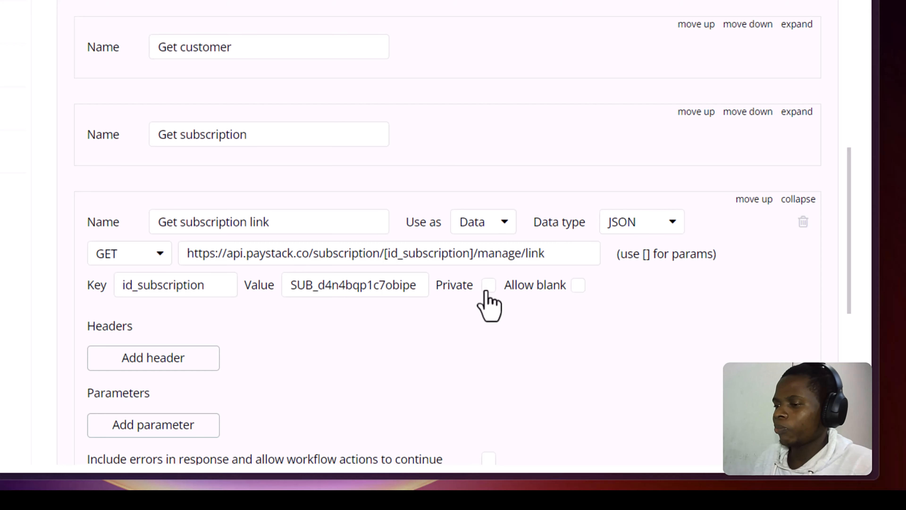
pyautogui.scroll(-2, 317, 323)
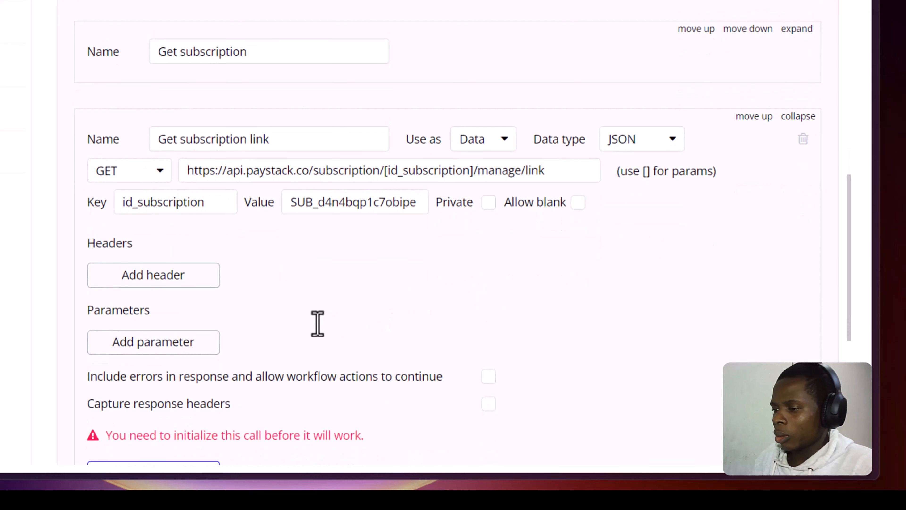
pyautogui.scroll(-2, 317, 324)
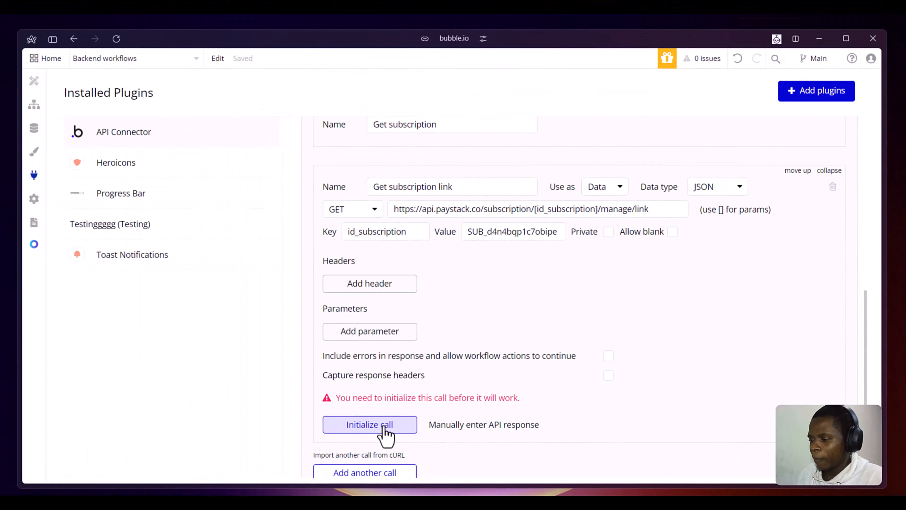
# Initialize the call, copy the returned manage link, and save the status, message and link types.
pyautogui.click(369, 427)
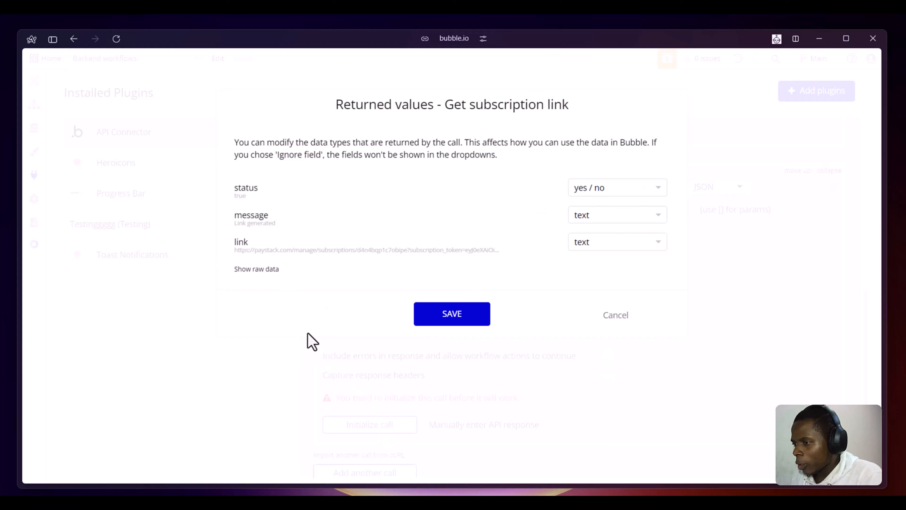
pyautogui.tripleClick(265, 250)
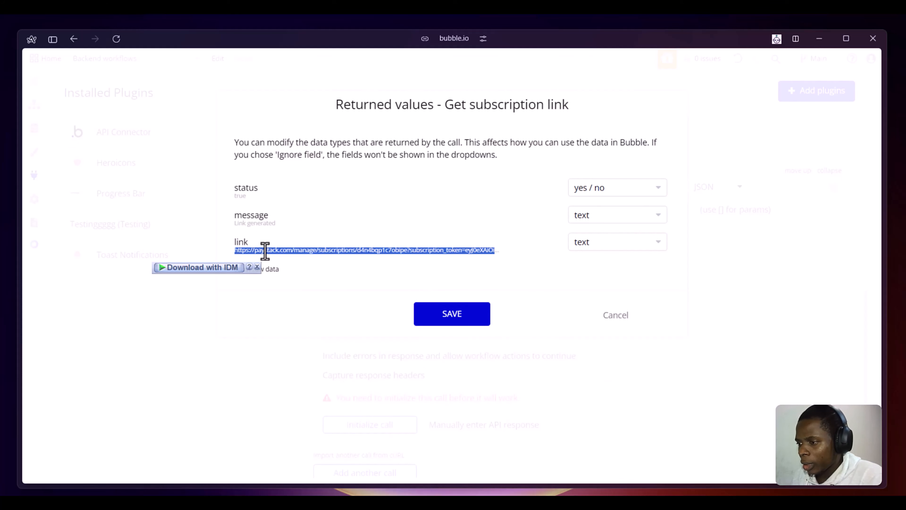
pyautogui.click(301, 252)
pyautogui.tripleClick(301, 252)
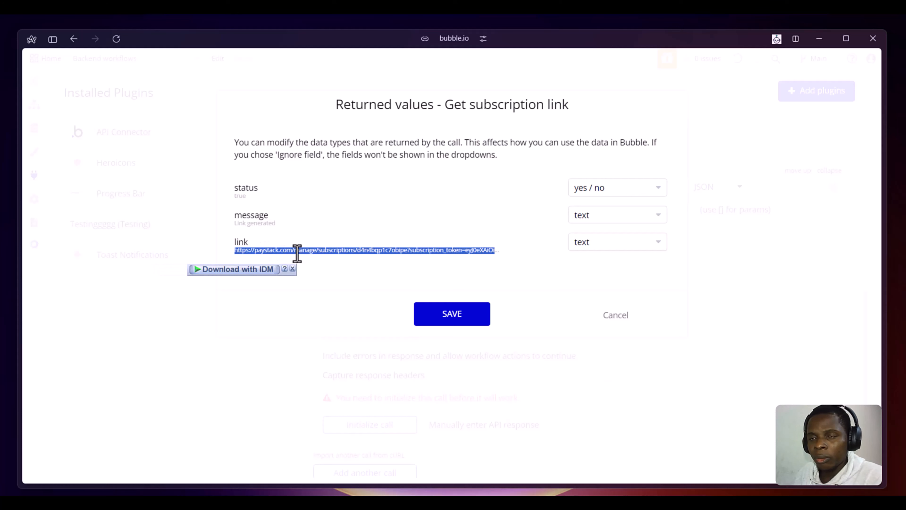
pyautogui.click(293, 269)
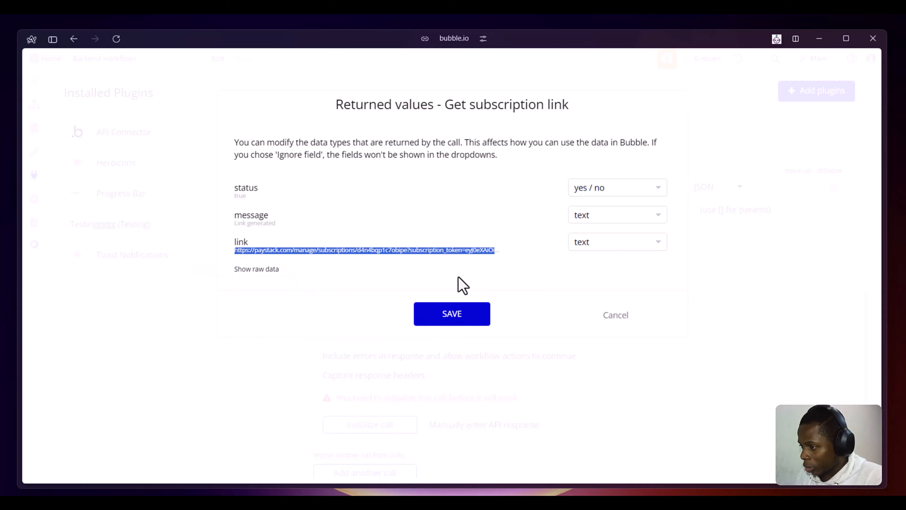
pyautogui.rightClick(453, 250)
pyautogui.click(472, 259)
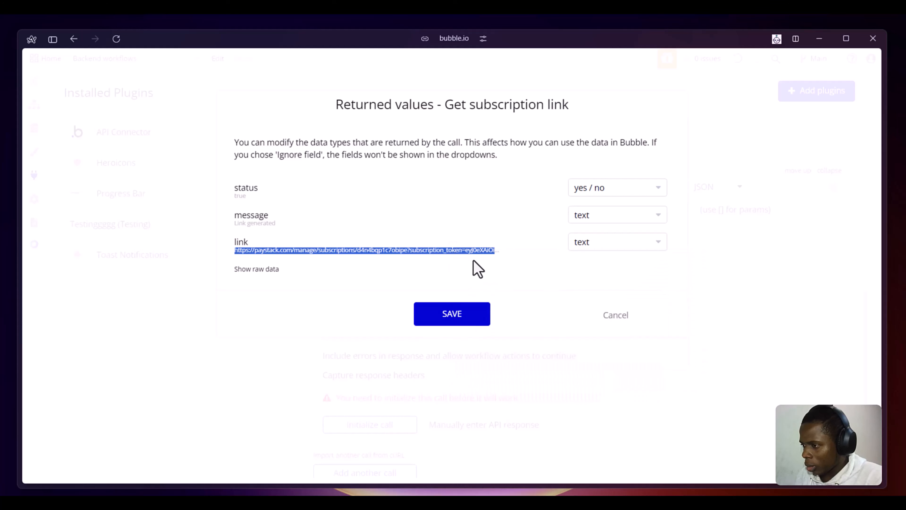
pyautogui.click(453, 315)
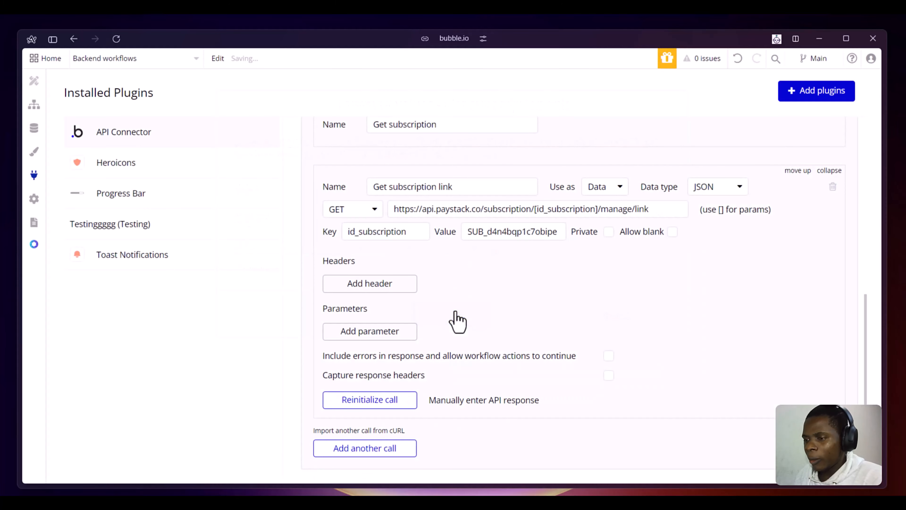
# Open the copied manage-subscription link in the Paystack Checkout tab to view the active Basic subscription.
pyautogui.moveTo(11, 348)
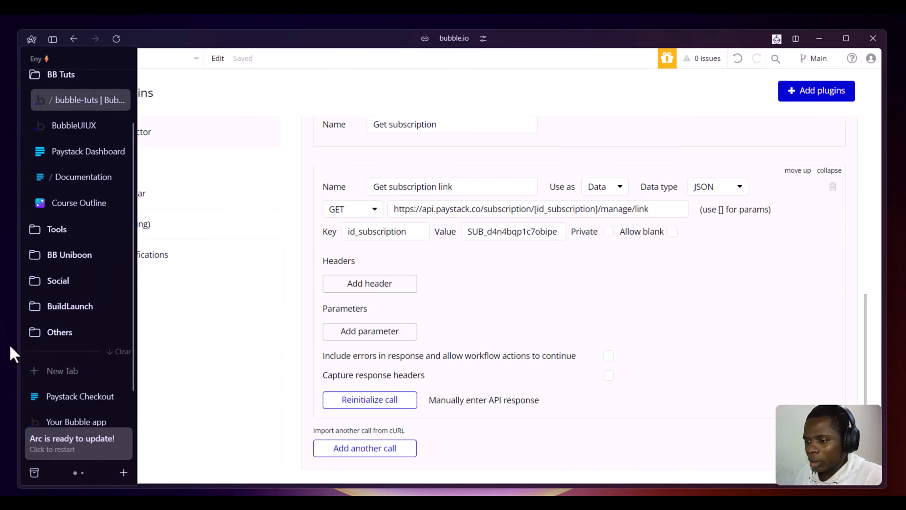
pyautogui.scroll(-1, 45, 367)
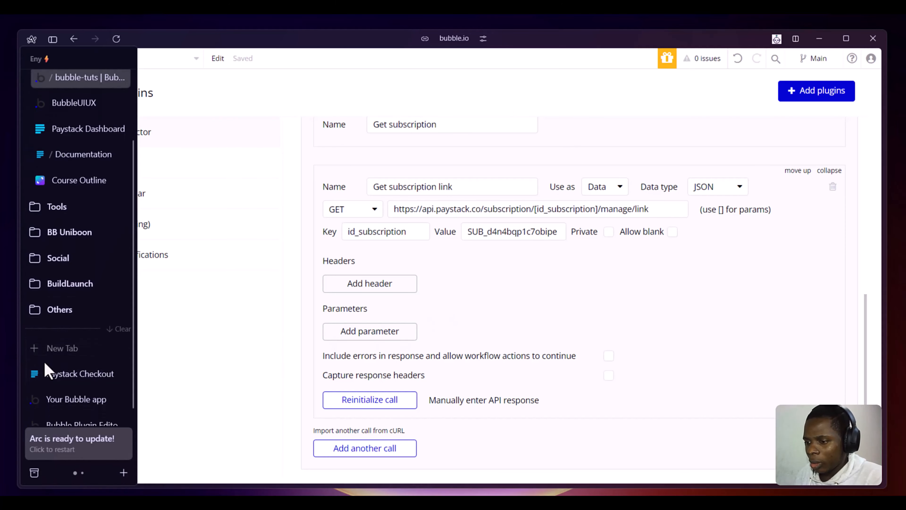
pyautogui.click(71, 379)
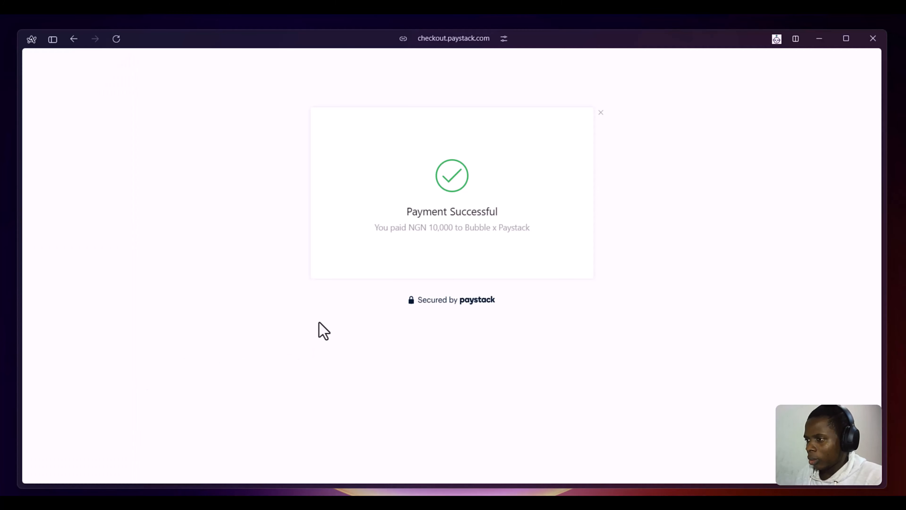
pyautogui.click(459, 39)
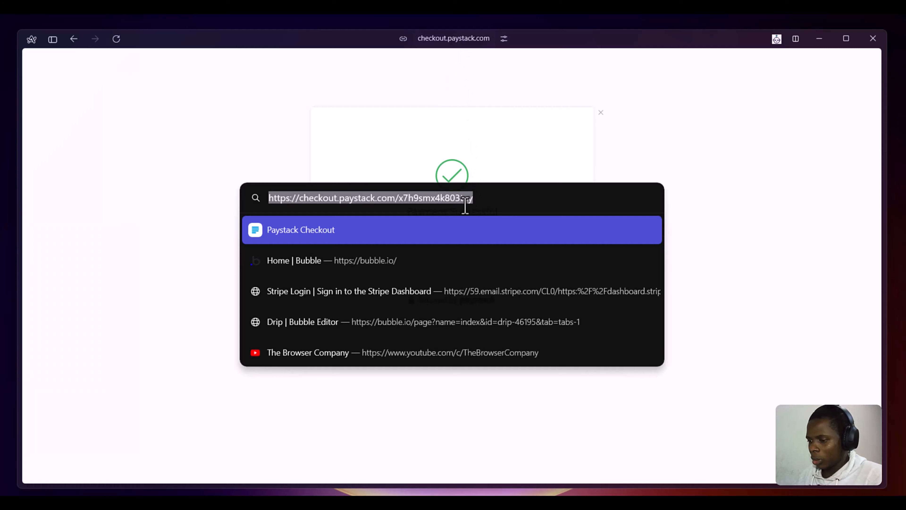
pyautogui.hotkey('ctrl', 'v')
pyautogui.press('Return')
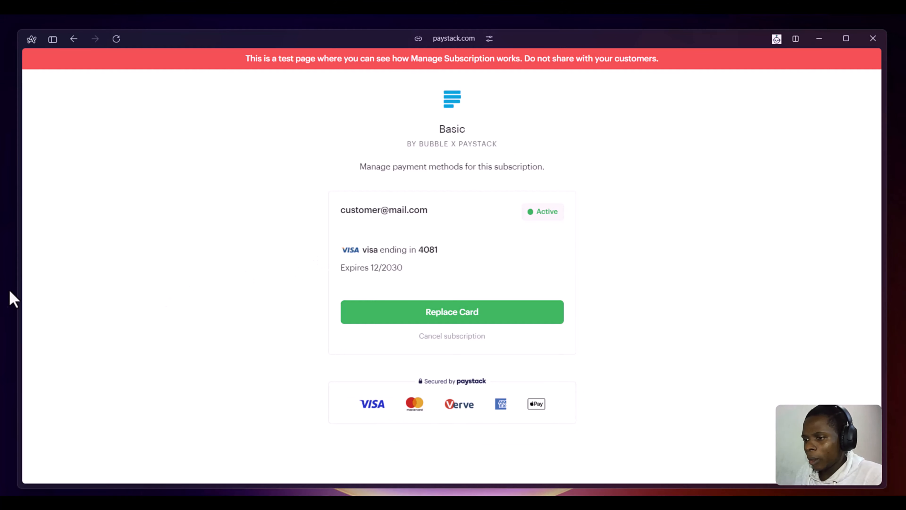
pyautogui.moveTo(3, 298)
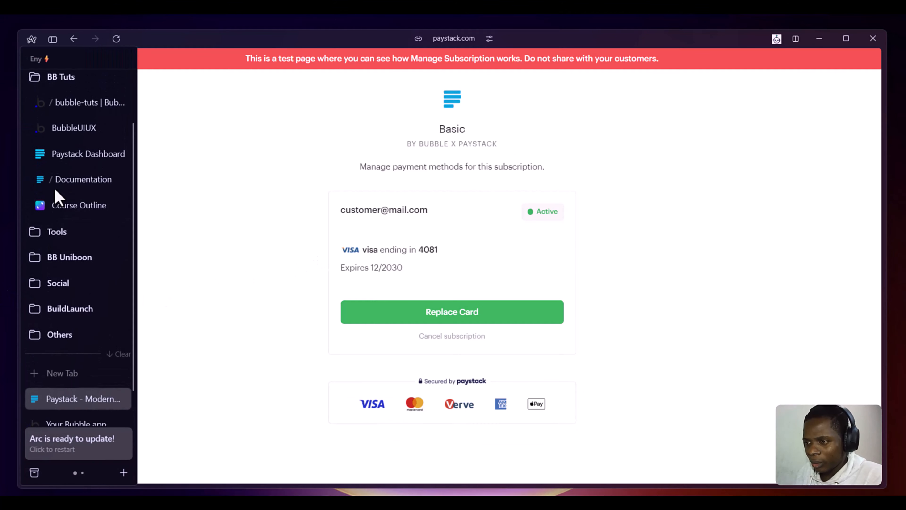
pyautogui.scroll(2, 66, 171)
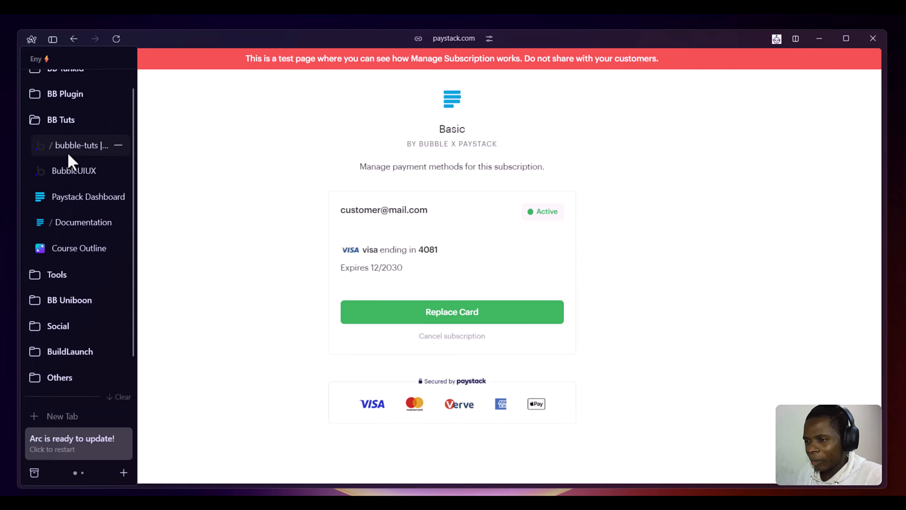
pyautogui.click(68, 154)
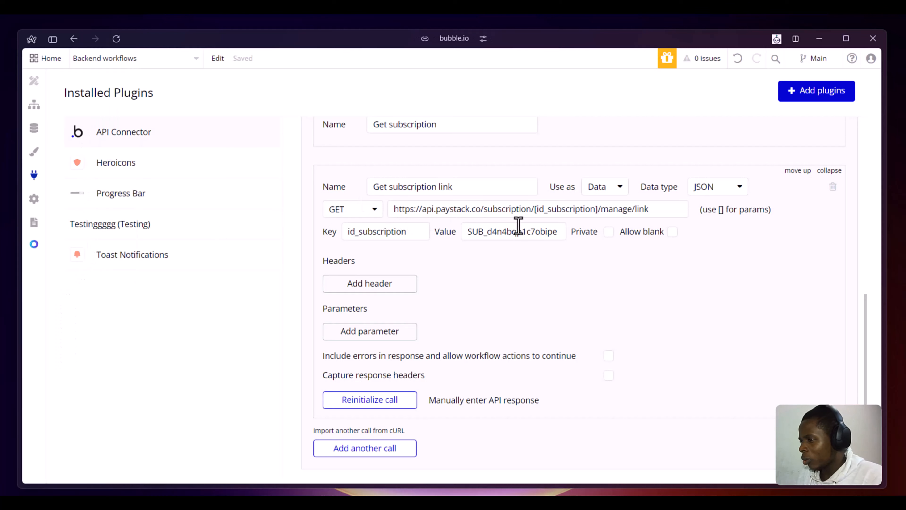
# Collapse Get subscription link so the Subscribe, Get customer, Get subscription and Get subscription link calls show by name.
pyautogui.scroll(2, 618, 239)
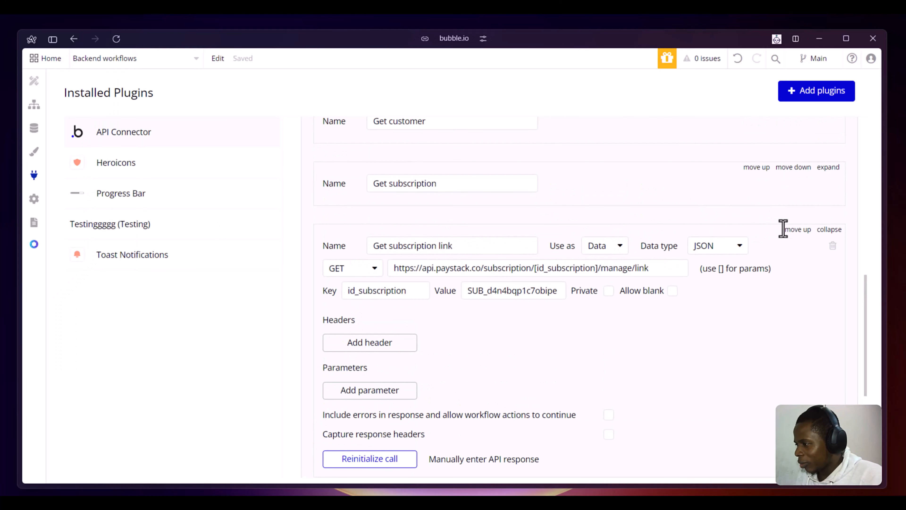
pyautogui.click(824, 230)
pyautogui.scroll(3, 672, 232)
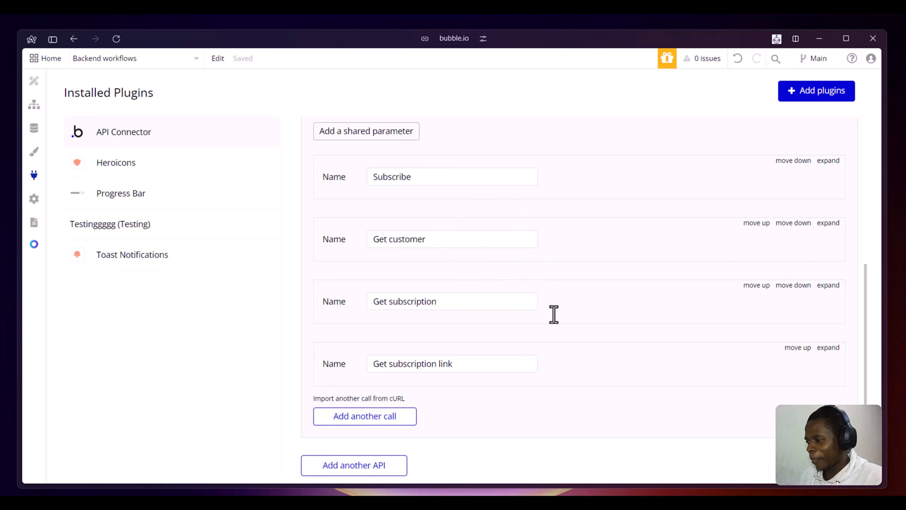
pyautogui.scroll(-2, 550, 314)
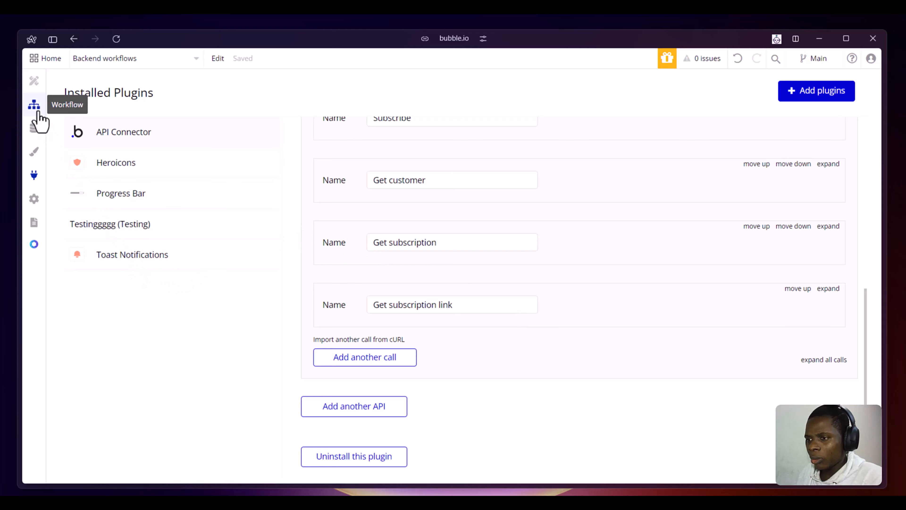
# Remove the Subscription type and the Plan option set, then return to the Data types list.
pyautogui.click(34, 128)
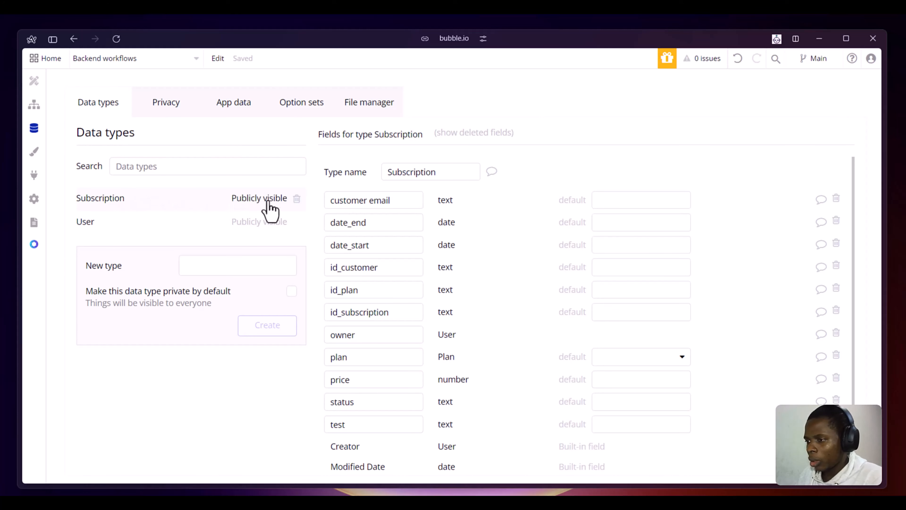
pyautogui.click(297, 198)
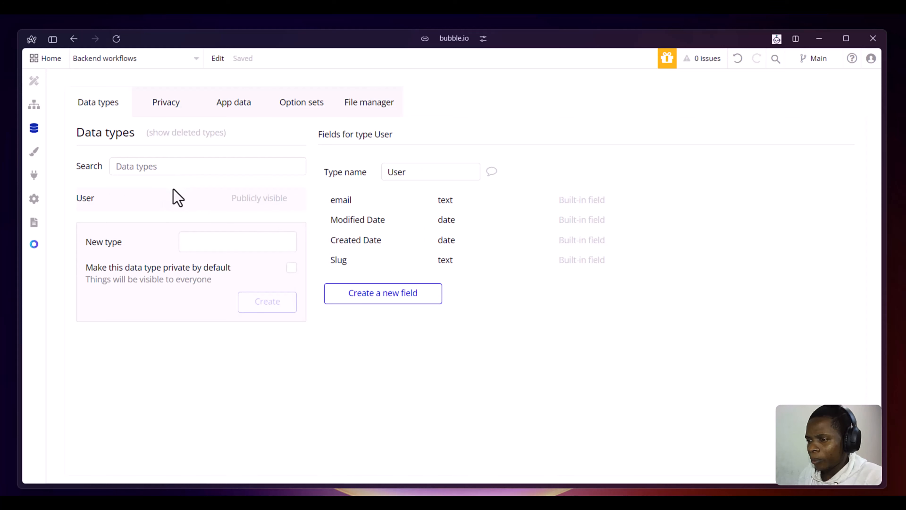
pyautogui.click(298, 107)
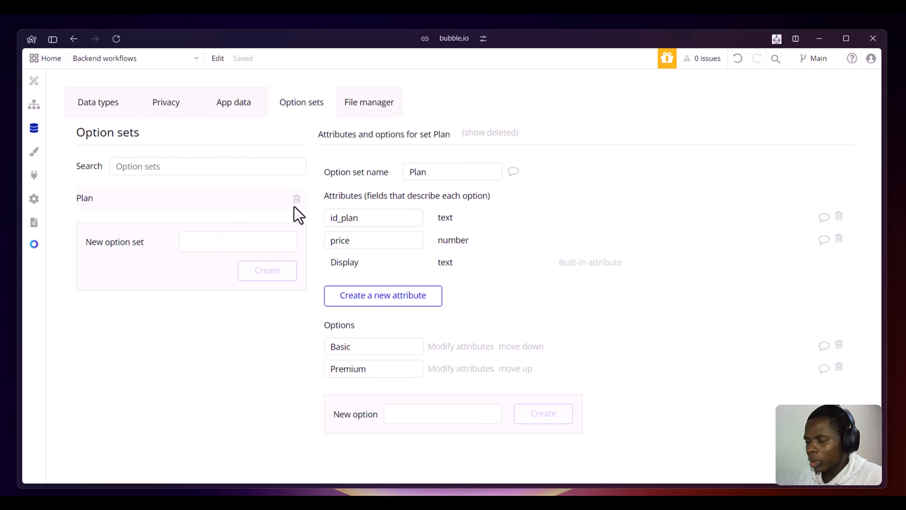
pyautogui.click(296, 199)
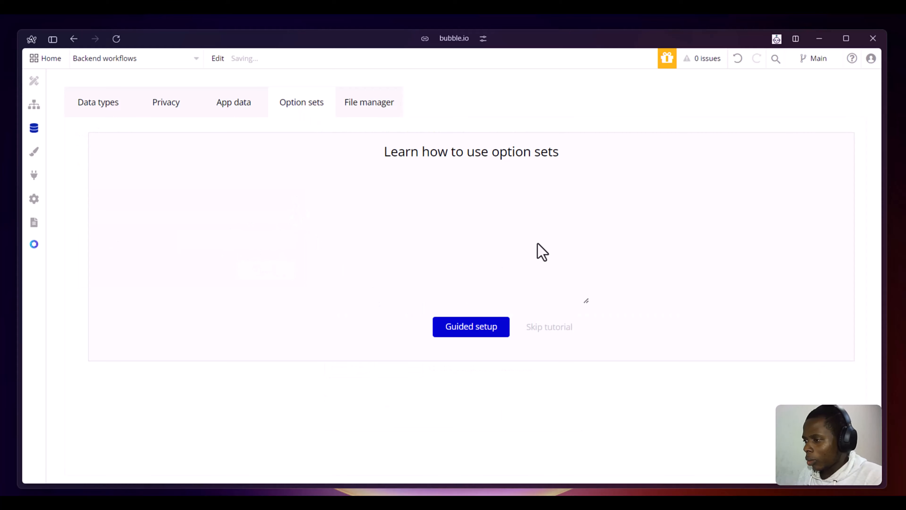
pyautogui.click(99, 109)
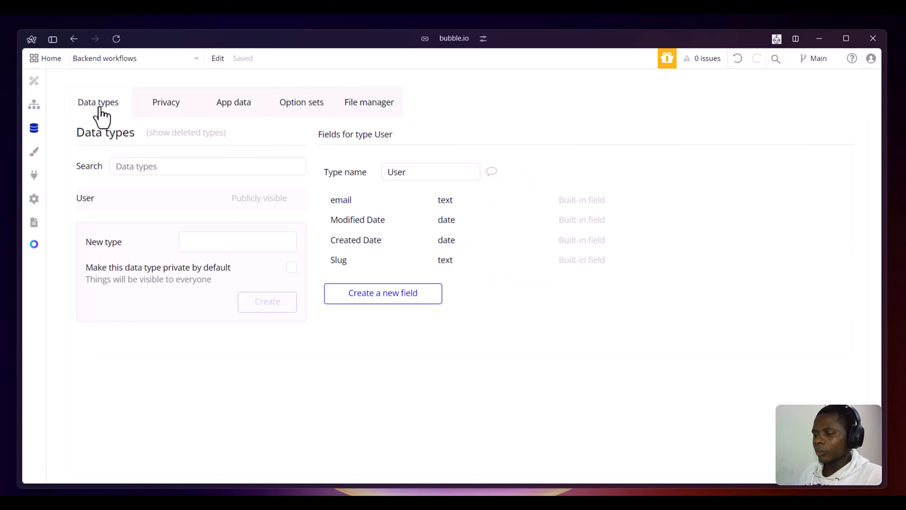
pyautogui.click(134, 165)
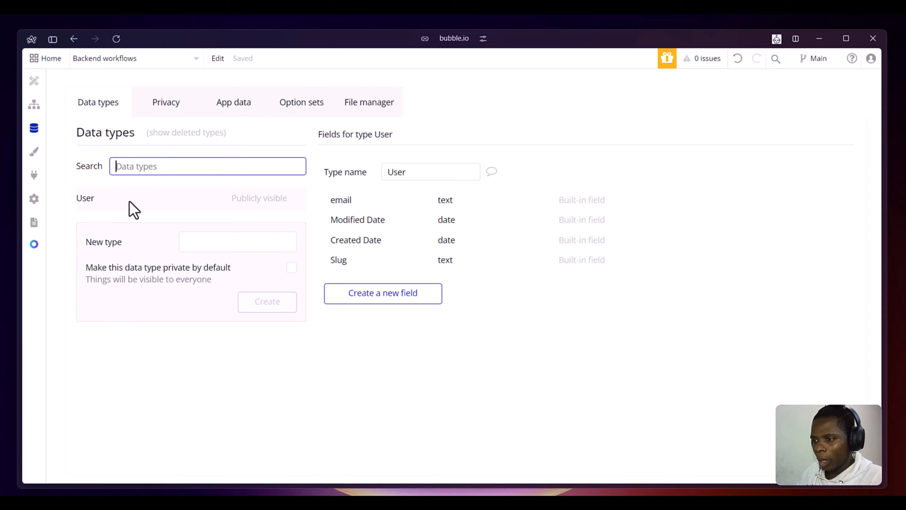
# Create a data type named 'Subscription'.
pyautogui.click(200, 245)
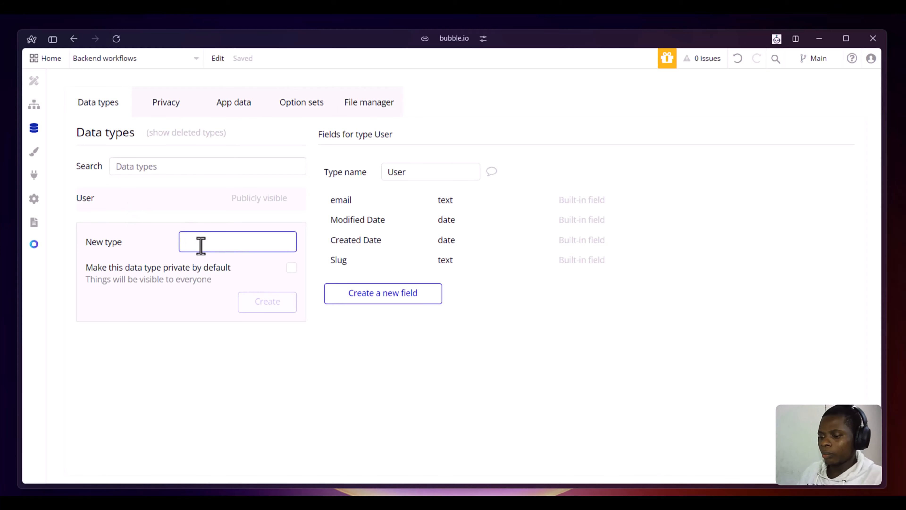
pyautogui.write('Subscription')
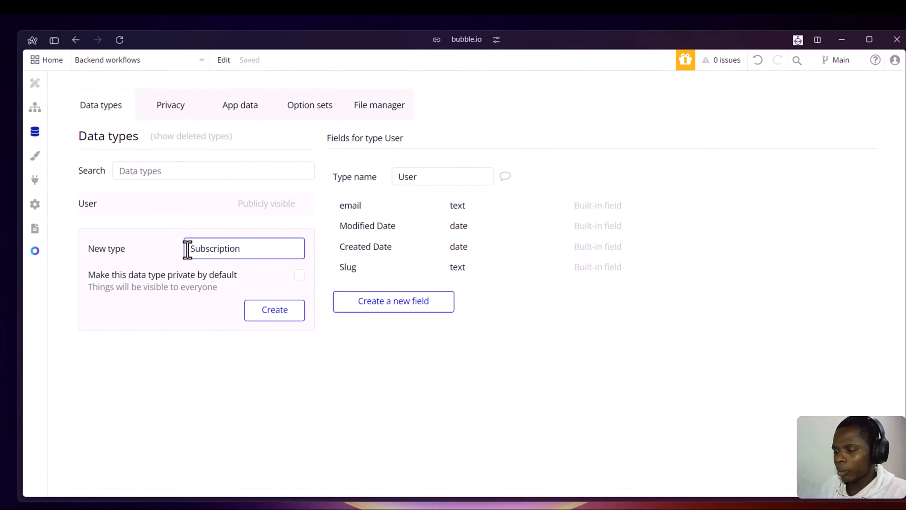
pyautogui.click(307, 367)
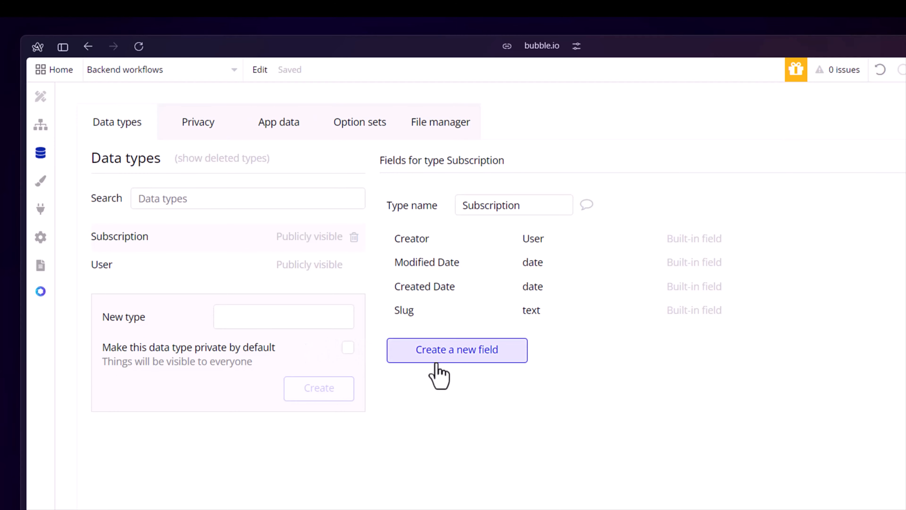
# Add Subscription fields customer email (text) and date_renew (date).
pyautogui.click(455, 353)
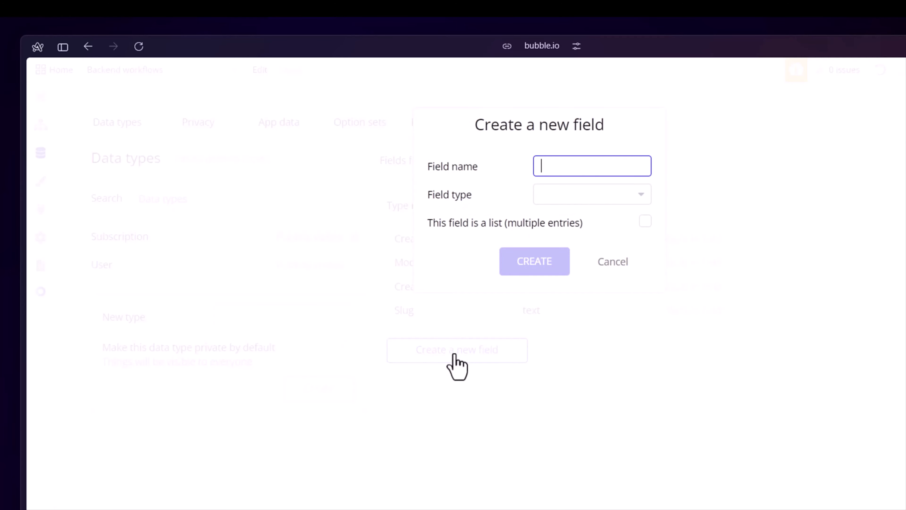
pyautogui.write('customer email')
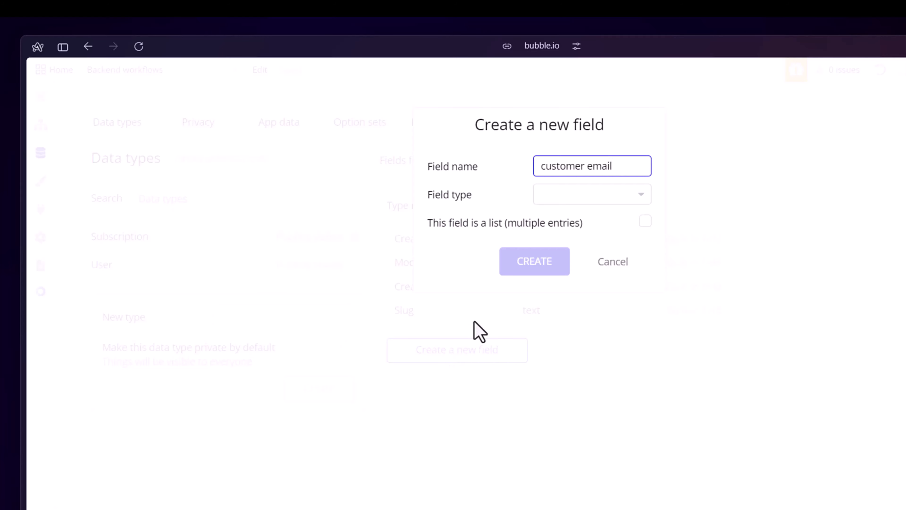
pyautogui.click(616, 202)
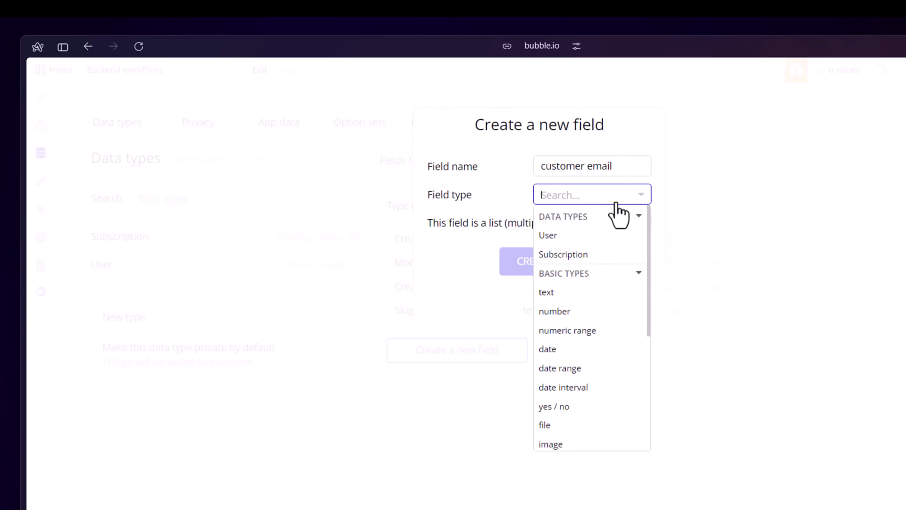
pyautogui.click(576, 293)
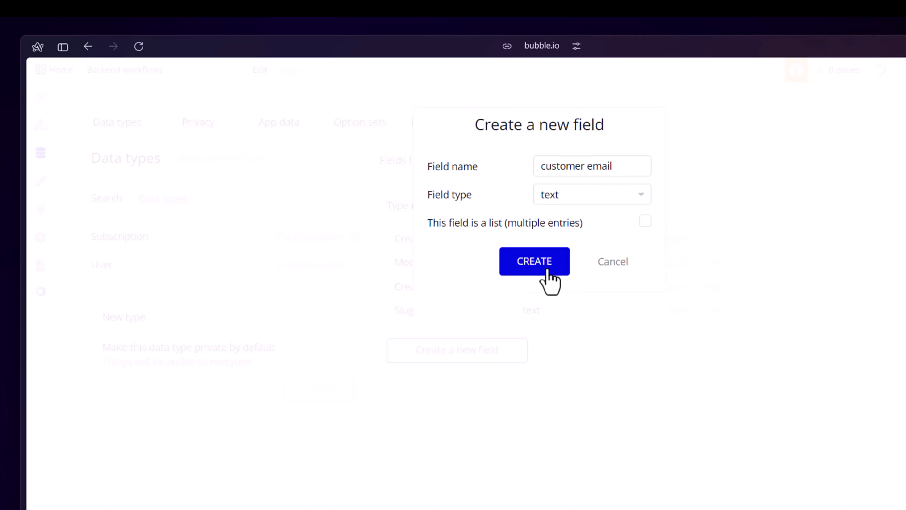
pyautogui.click(545, 268)
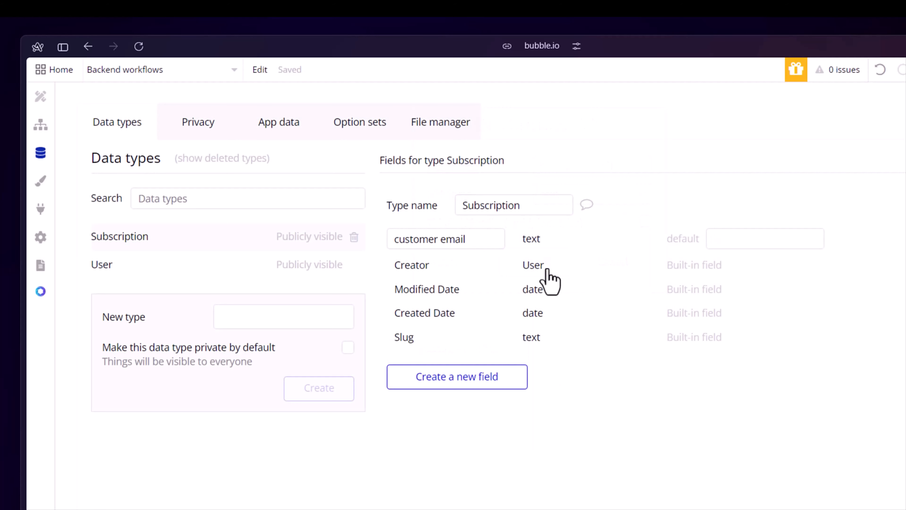
pyautogui.click(492, 376)
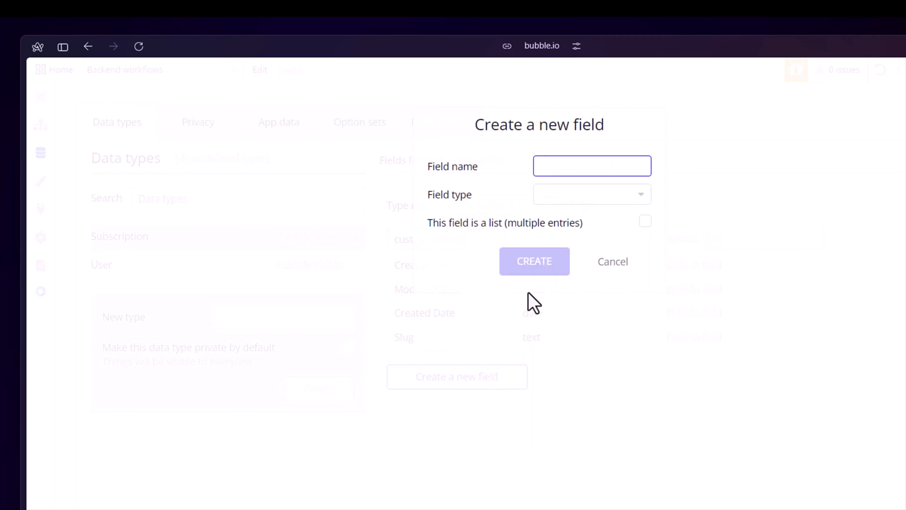
pyautogui.write('date_renew')
pyautogui.click(567, 202)
pyautogui.write('dat')
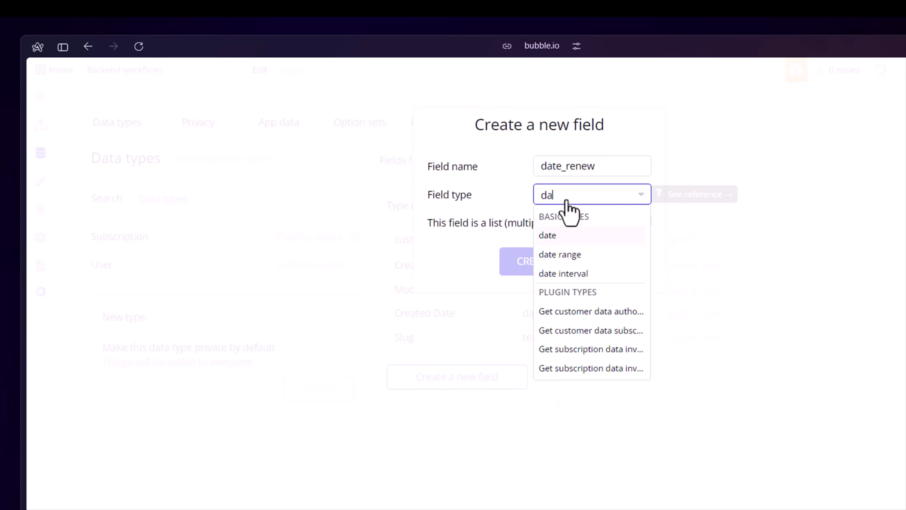
pyautogui.click(561, 237)
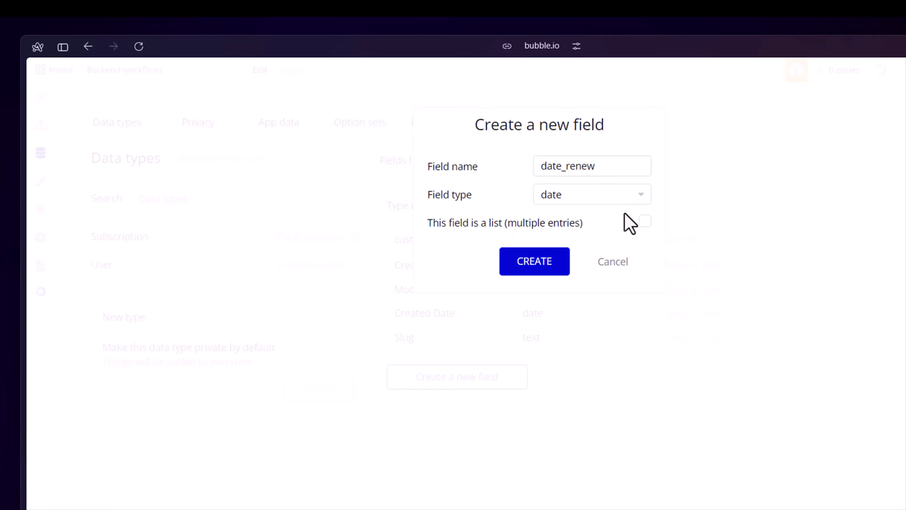
pyautogui.click(550, 268)
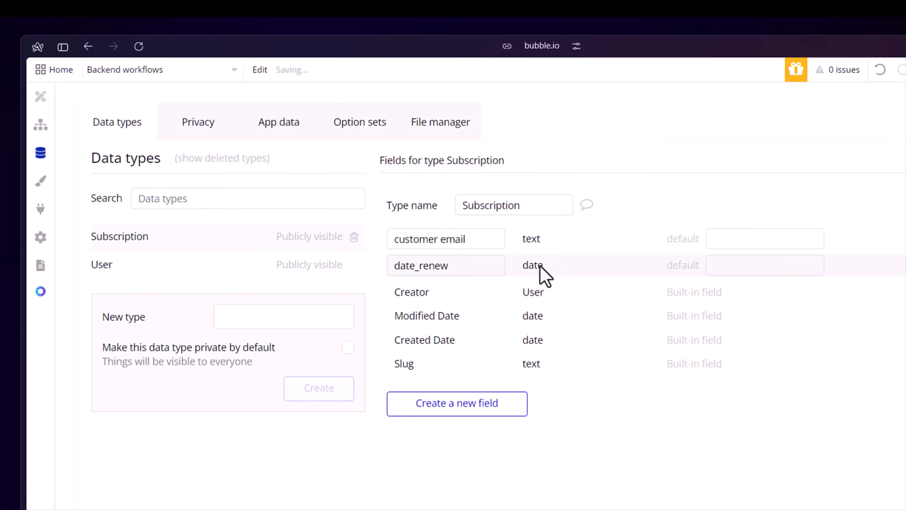
# Add Subscription fields date_start (date) and id_plan (text).
pyautogui.click(493, 403)
pyautogui.write('date')
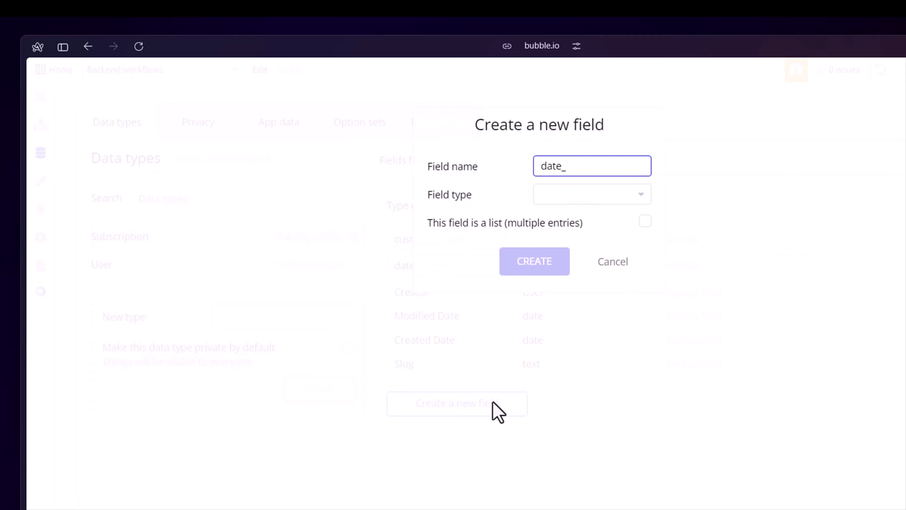
pyautogui.write('_start')
pyautogui.click(608, 195)
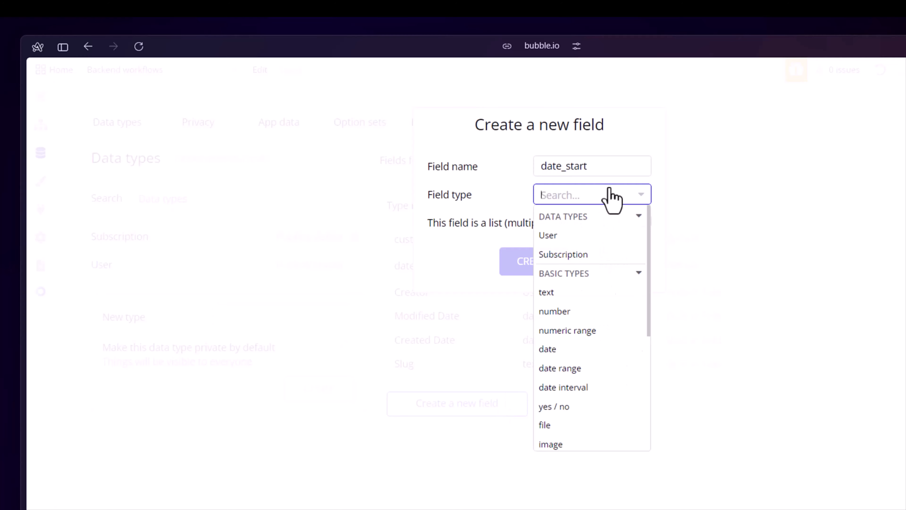
pyautogui.write('dat')
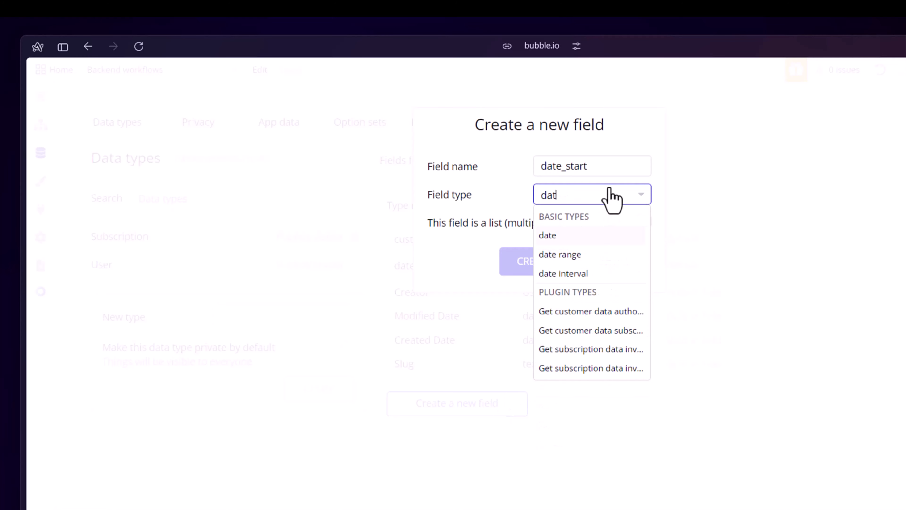
pyautogui.click(595, 236)
pyautogui.click(565, 267)
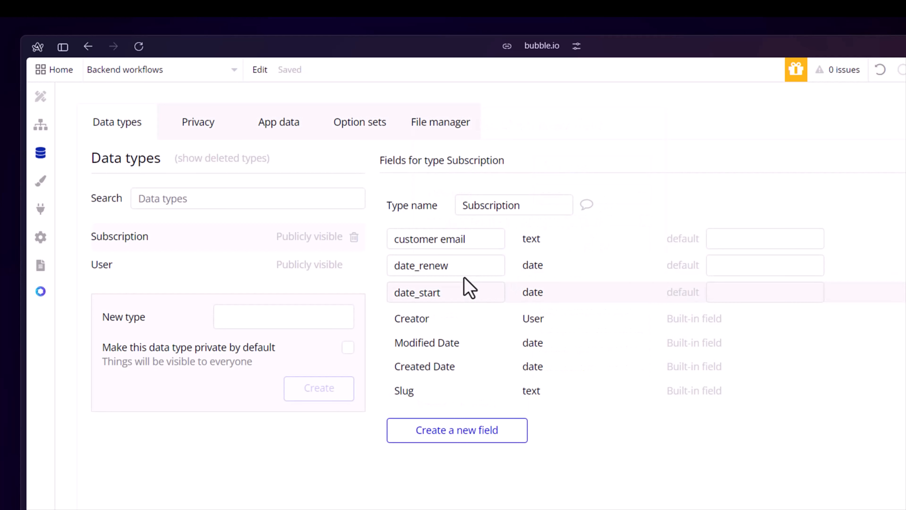
pyautogui.click(478, 430)
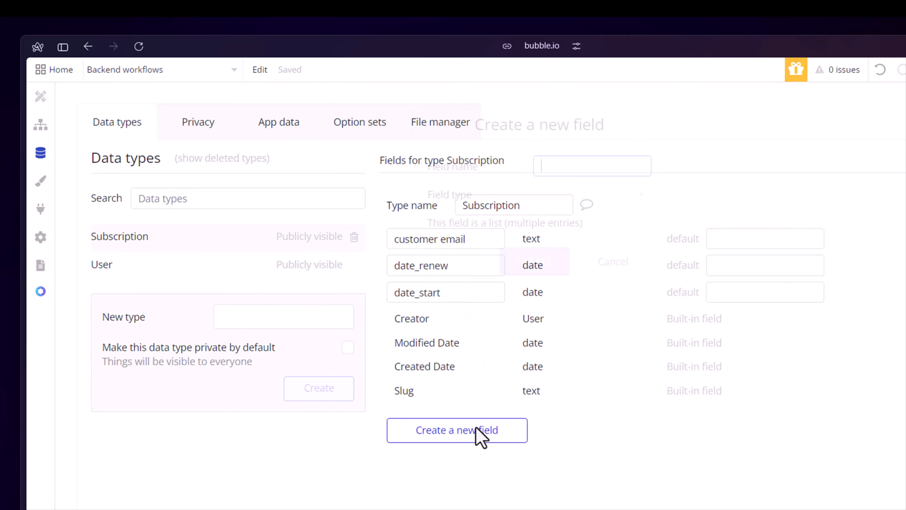
pyautogui.write('id')
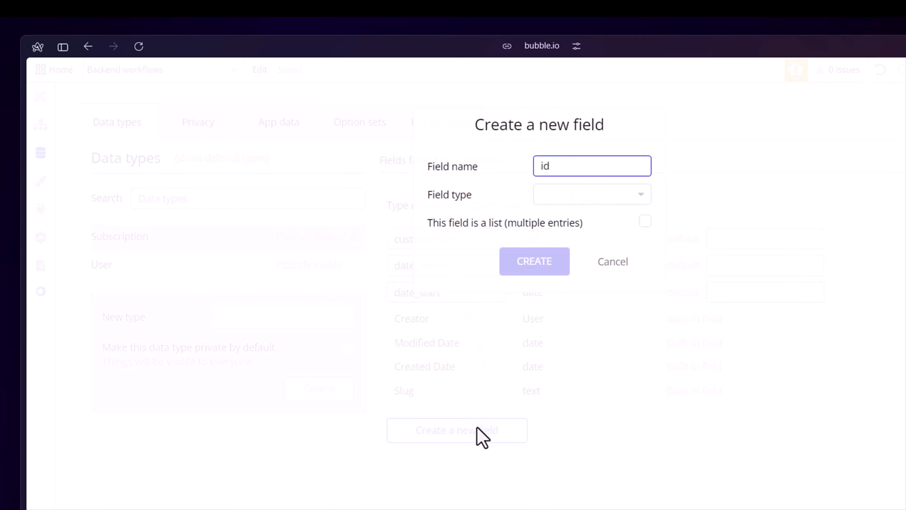
pyautogui.write('_plan')
pyautogui.click(572, 200)
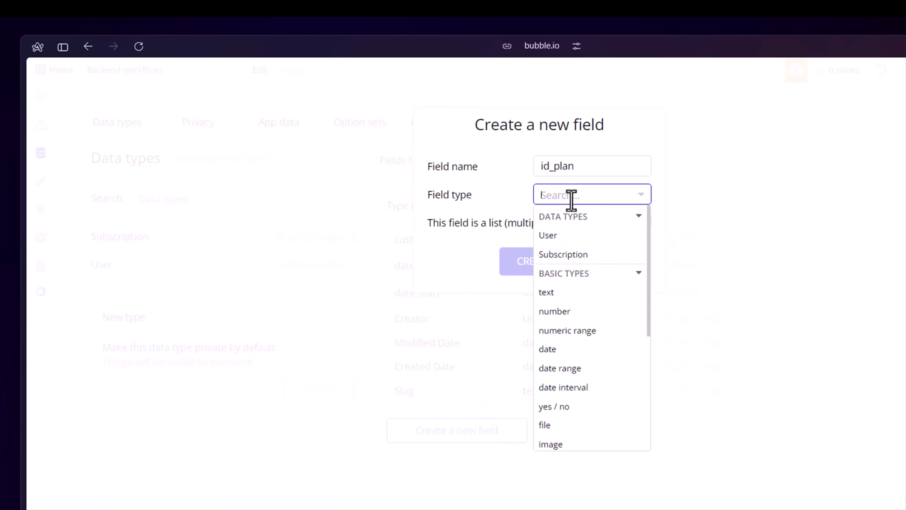
pyautogui.write('text')
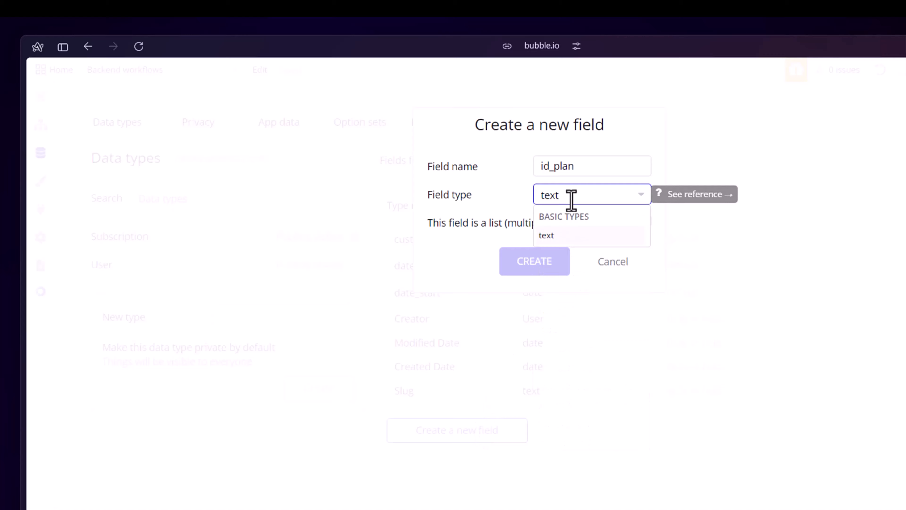
pyautogui.click(567, 237)
pyautogui.click(557, 263)
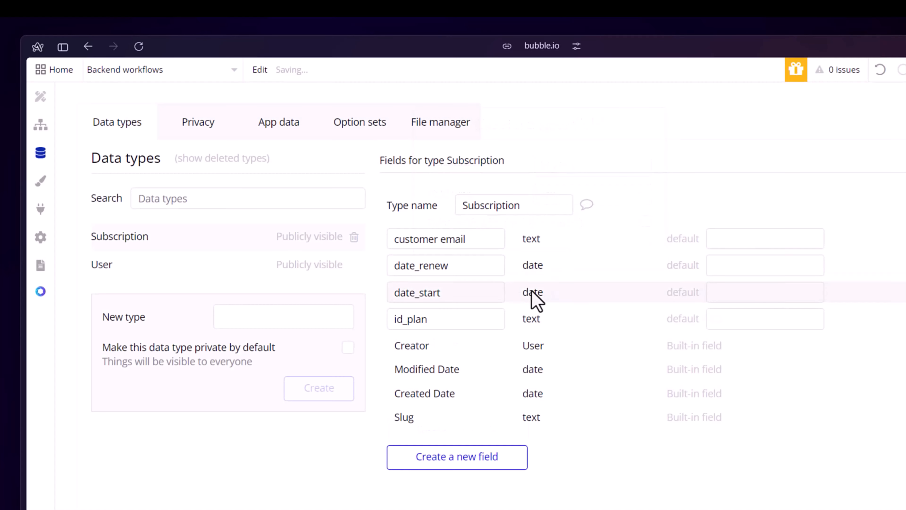
# Add an id_customer text field to Subscription.
pyautogui.click(493, 457)
pyautogui.write('id')
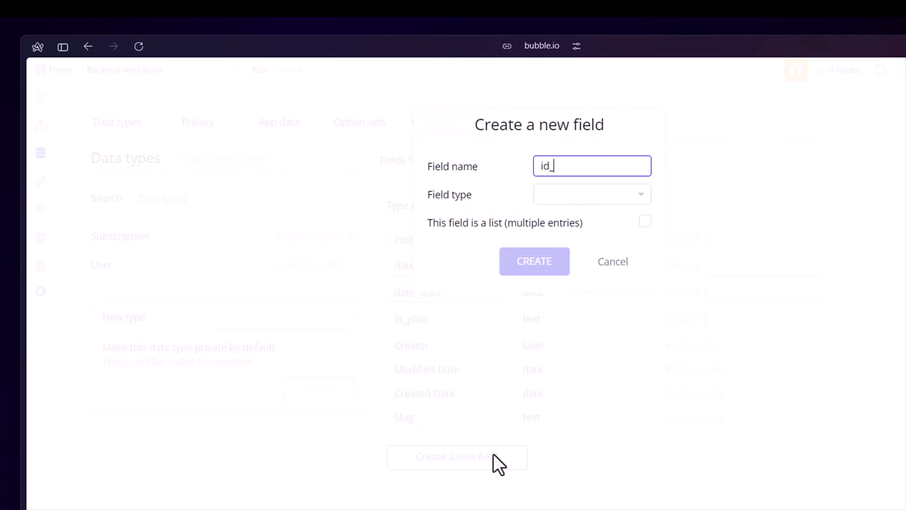
pyautogui.write('_customer')
pyautogui.click(584, 200)
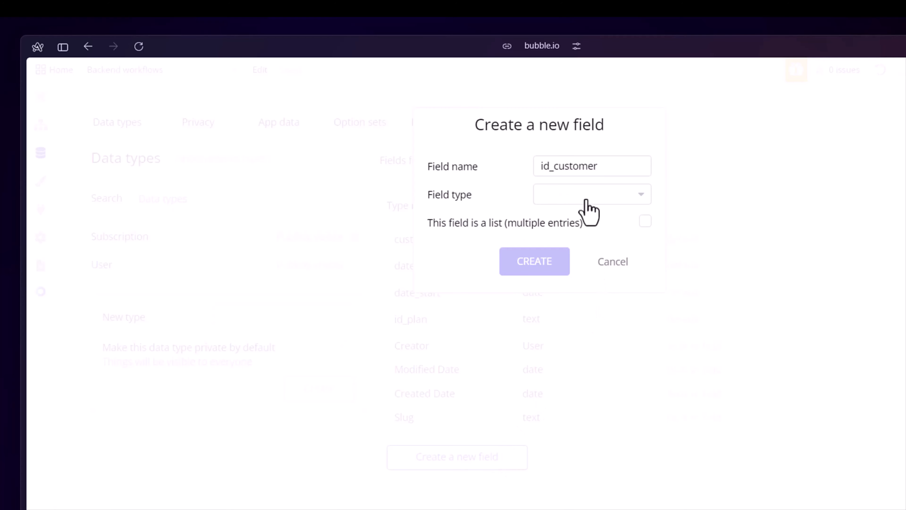
pyautogui.write('text')
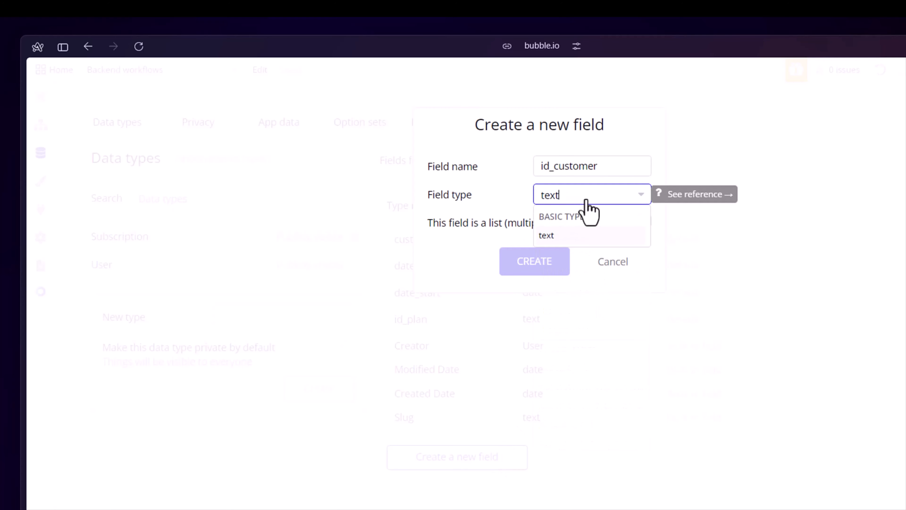
pyautogui.click(578, 236)
pyautogui.click(562, 252)
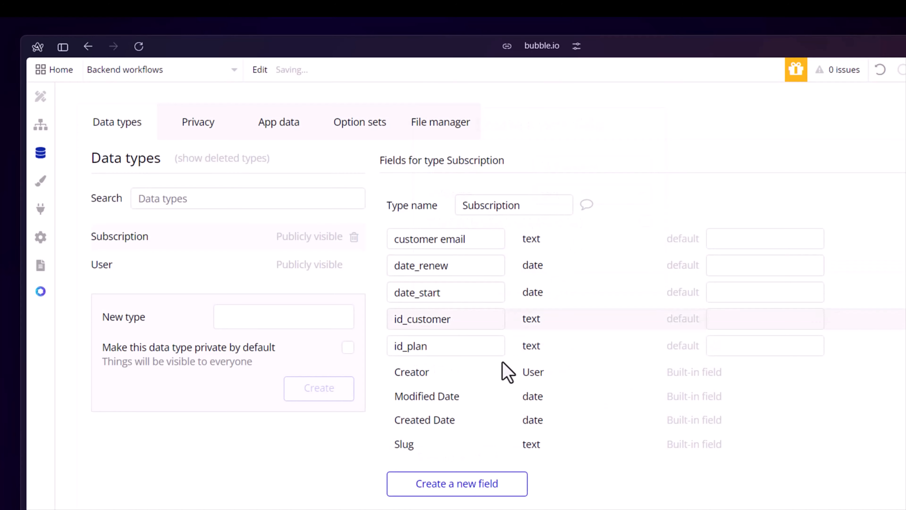
# Add an id_subscription text field to Subscription.
pyautogui.click(494, 486)
pyautogui.write('id')
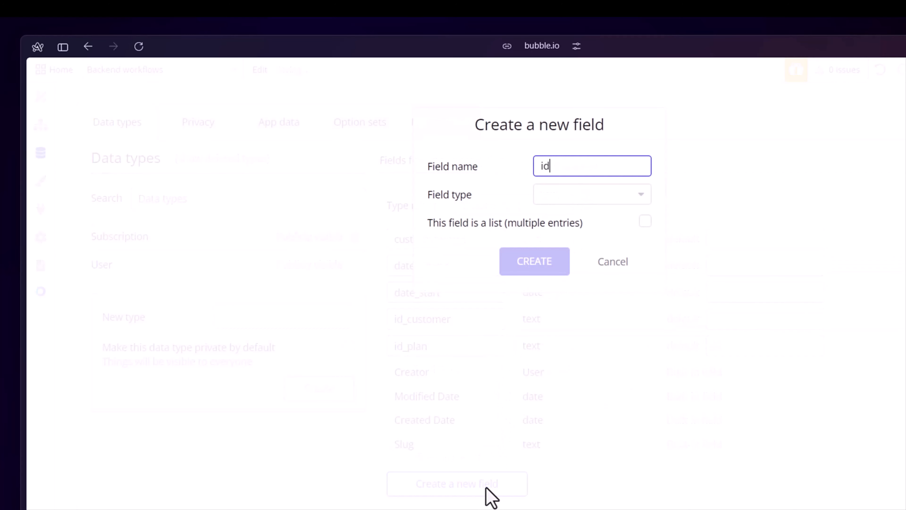
pyautogui.write('_subscription')
pyautogui.click(581, 197)
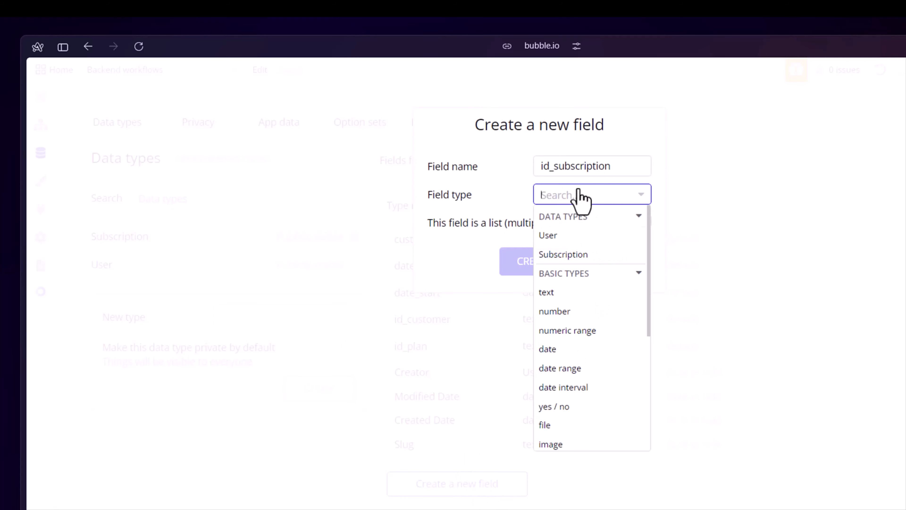
pyautogui.write('text')
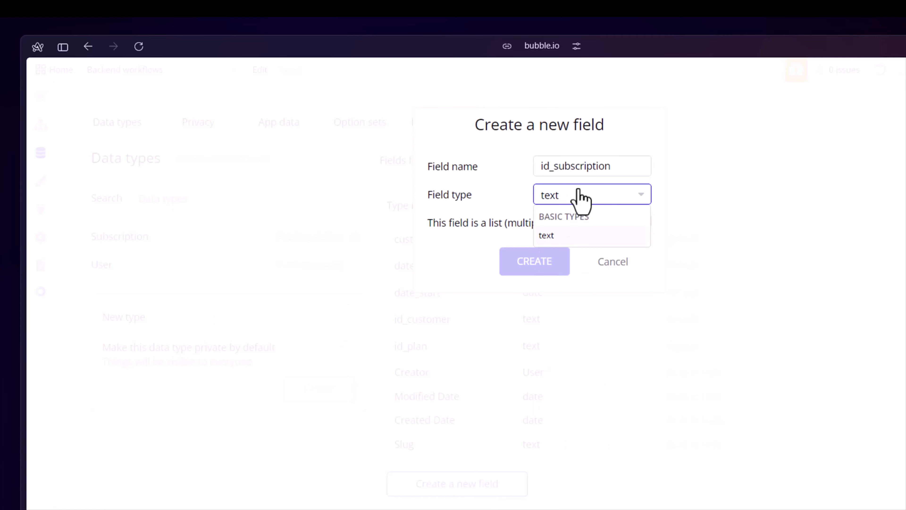
pyautogui.click(572, 239)
pyautogui.click(563, 260)
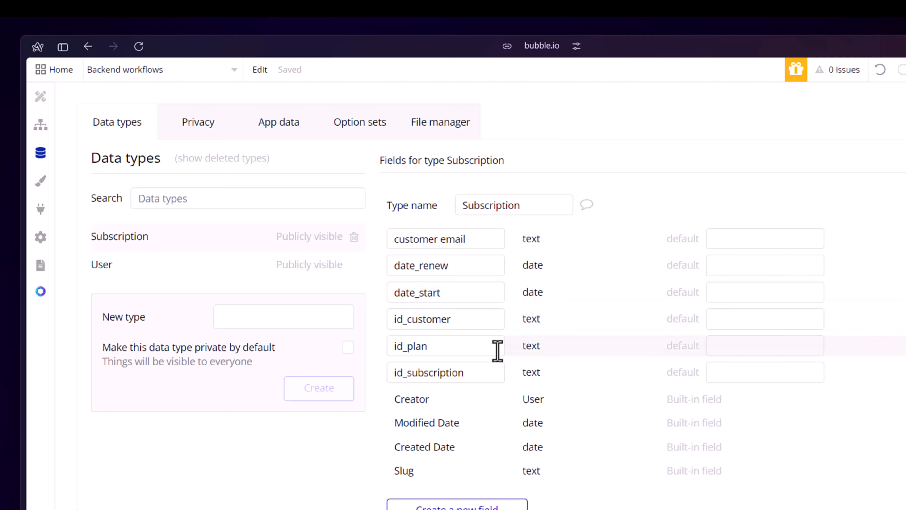
# Add a price field of type number to Subscription.
pyautogui.click(457, 505)
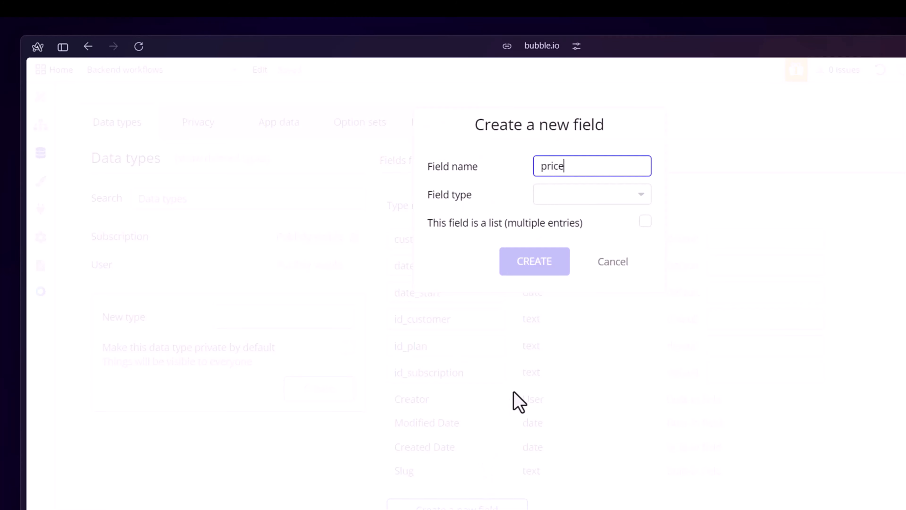
pyautogui.click(600, 196)
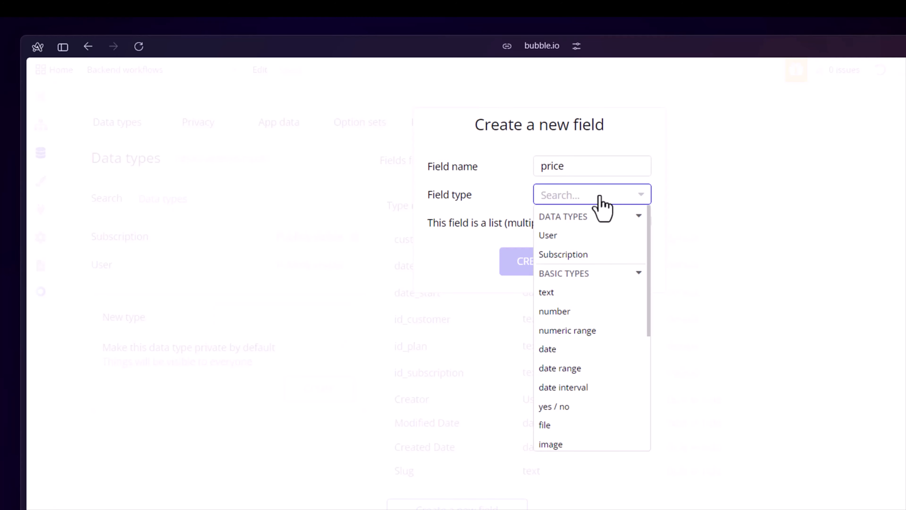
pyautogui.write('nu')
pyautogui.click(591, 236)
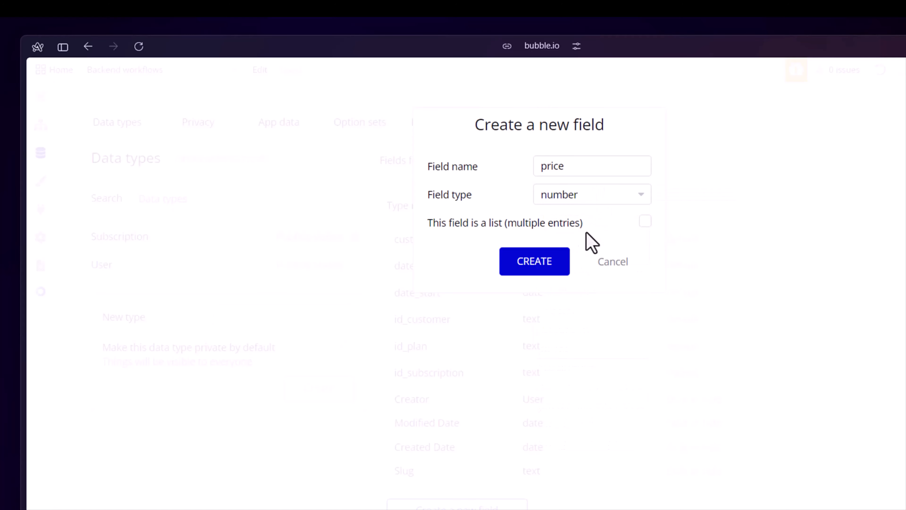
pyautogui.click(546, 264)
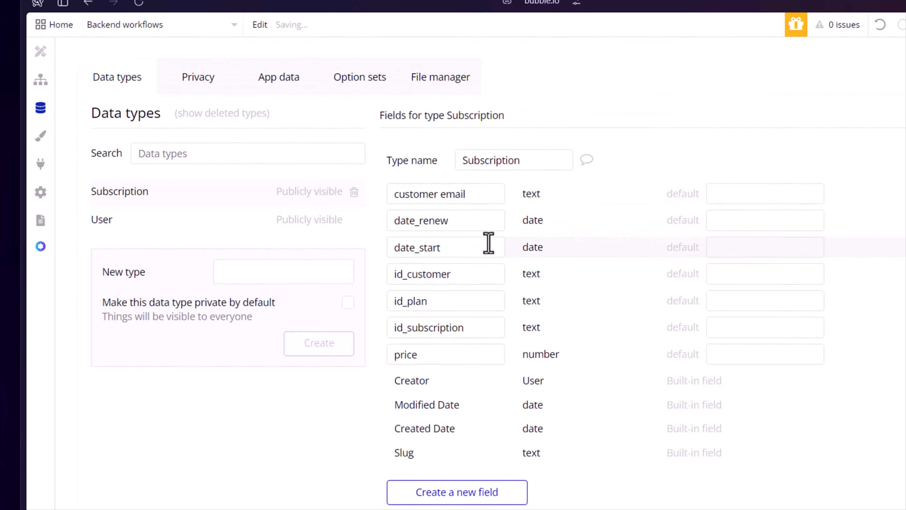
# Add a status text field to Subscription.
pyautogui.click(446, 492)
pyautogui.write('sta')
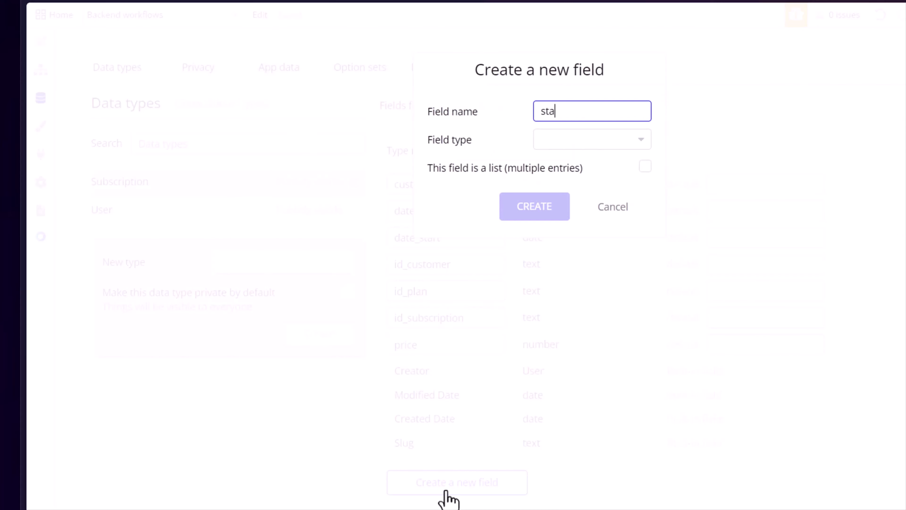
pyautogui.write('tus')
pyautogui.click(602, 147)
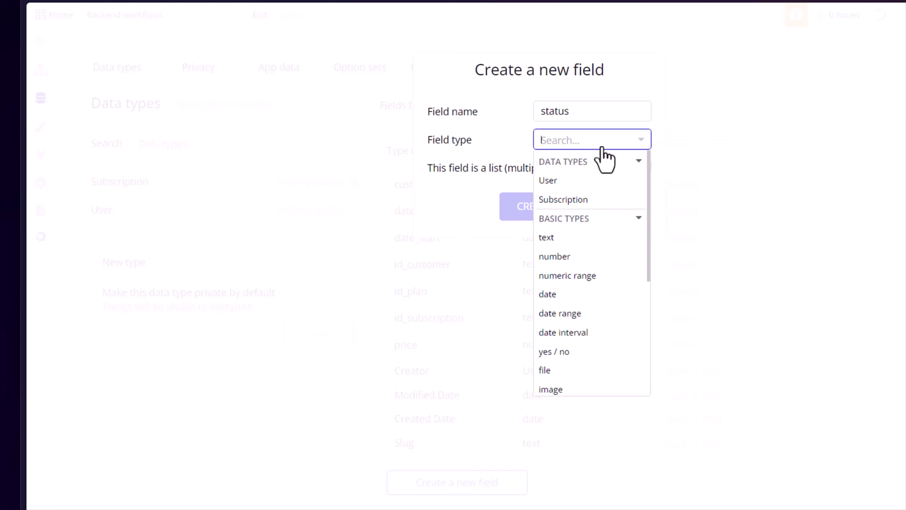
pyautogui.write('text')
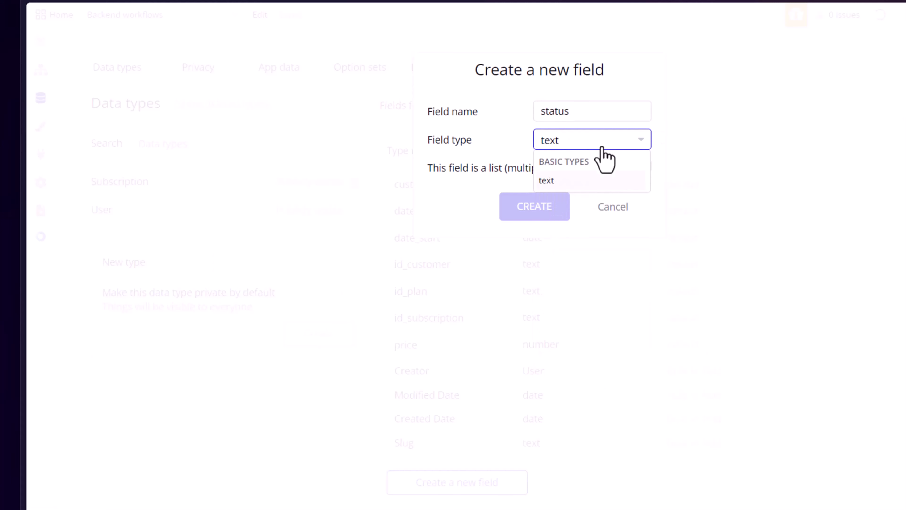
pyautogui.click(585, 183)
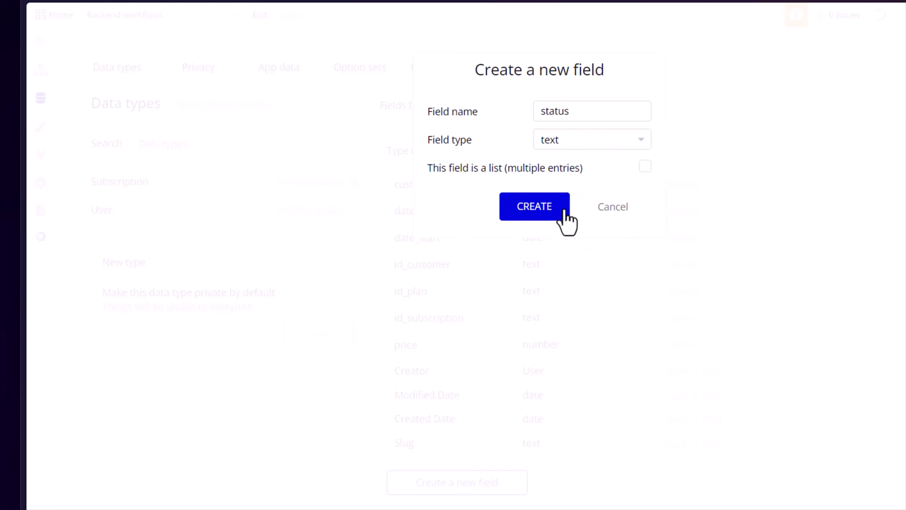
pyautogui.click(550, 212)
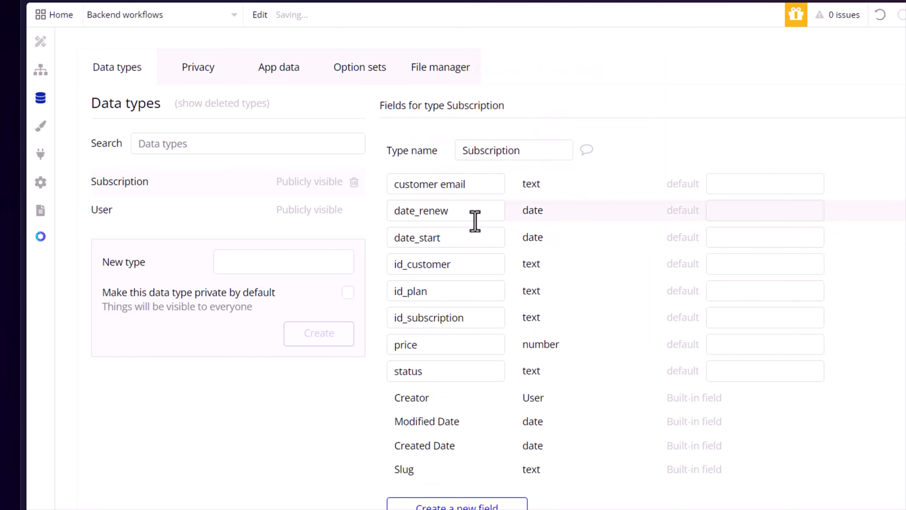
# Add an owner field of type User to Subscription, then go to Option sets.
pyautogui.scroll(-1, 475, 221)
pyautogui.moveTo(475, 221)
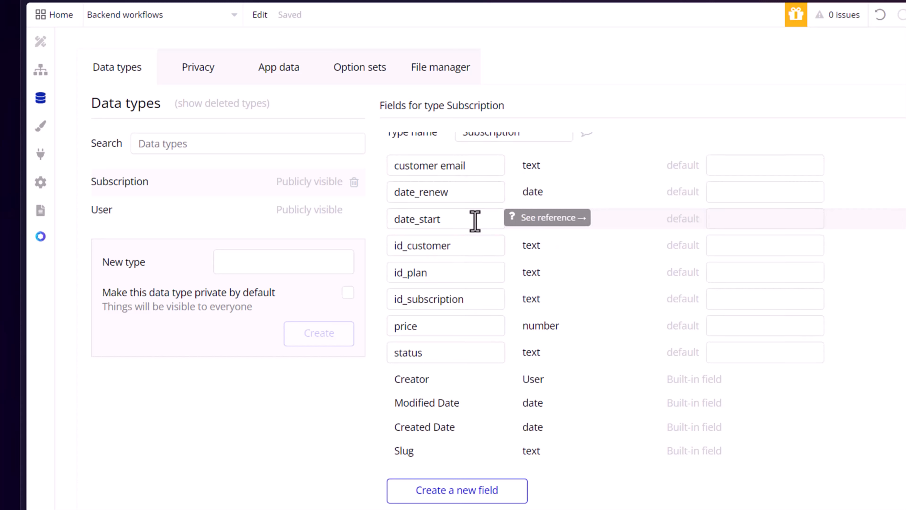
pyautogui.click(480, 492)
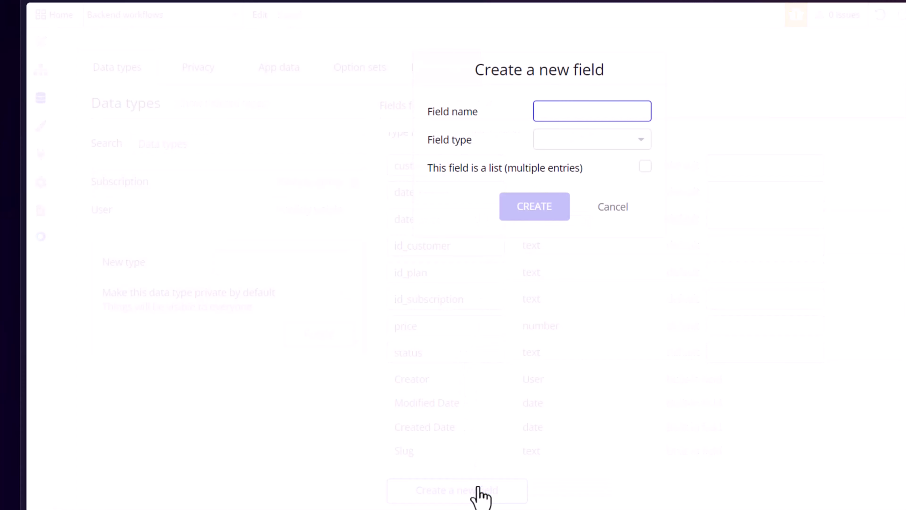
pyautogui.write('owner')
pyautogui.click(601, 142)
pyautogui.write('u')
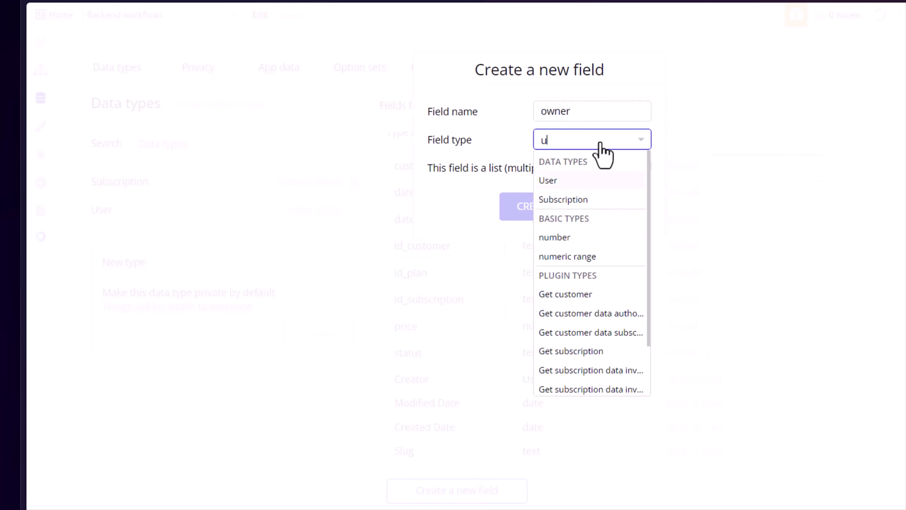
pyautogui.write('ser')
pyautogui.click(579, 181)
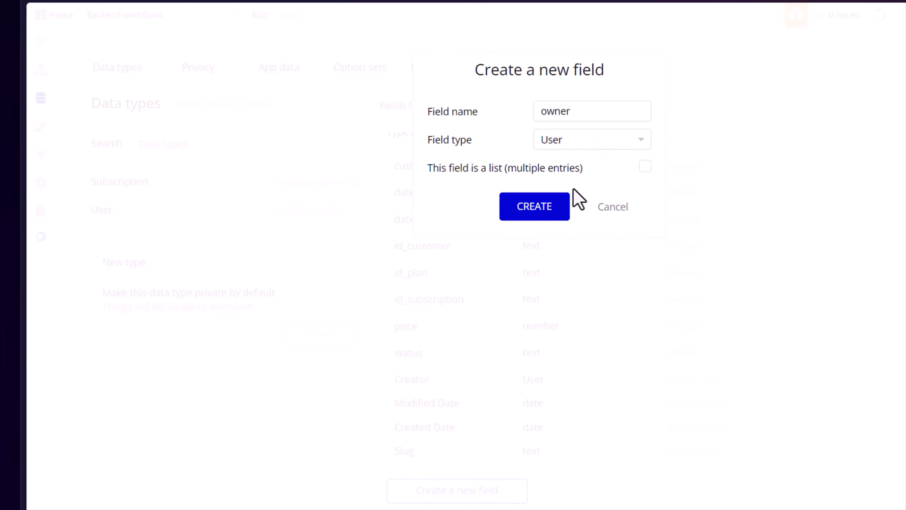
pyautogui.click(554, 209)
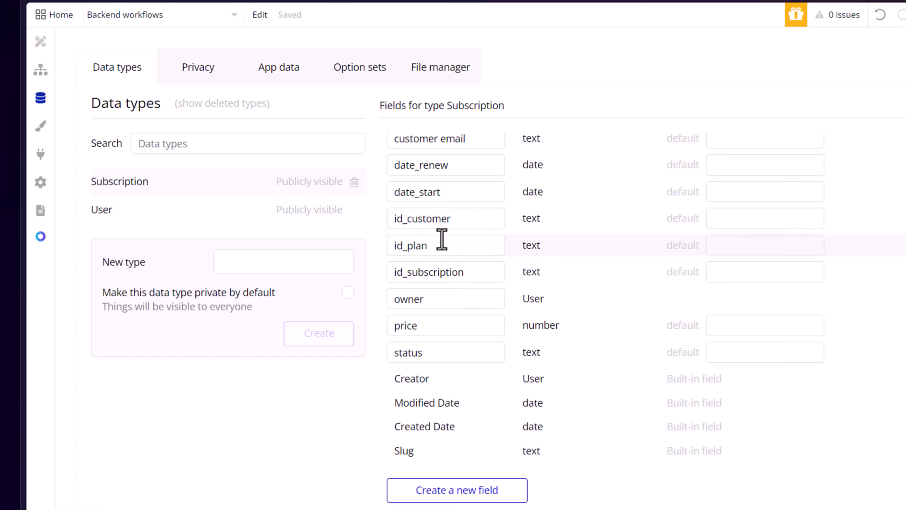
pyautogui.click(361, 75)
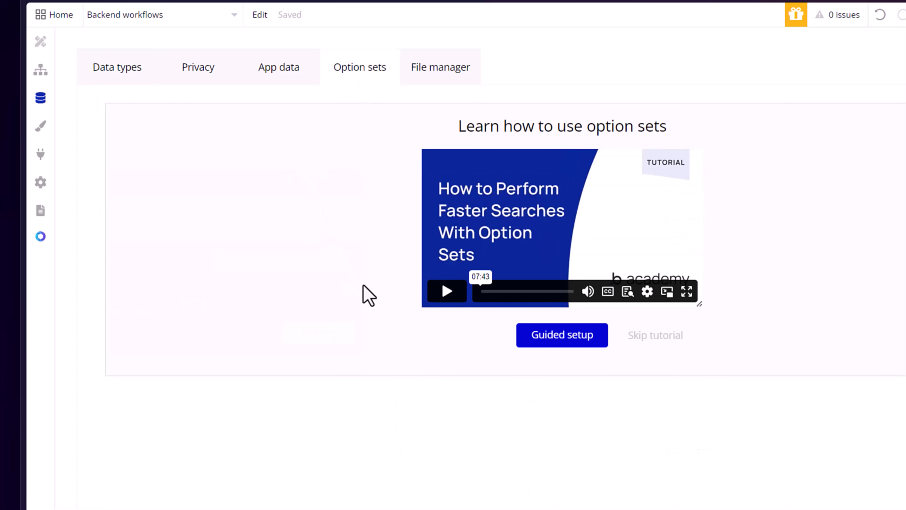
# Create a Plan option set with the options Basic and Premium.
pyautogui.click(648, 335)
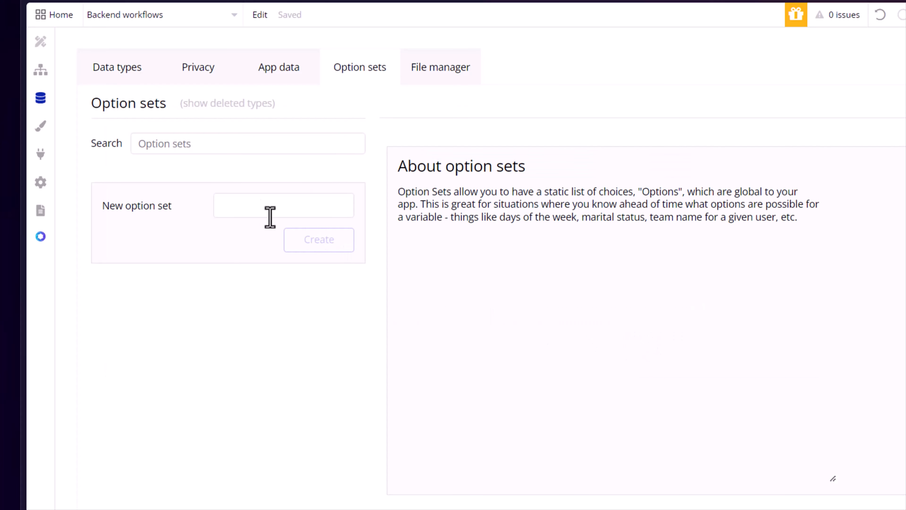
pyautogui.click(246, 210)
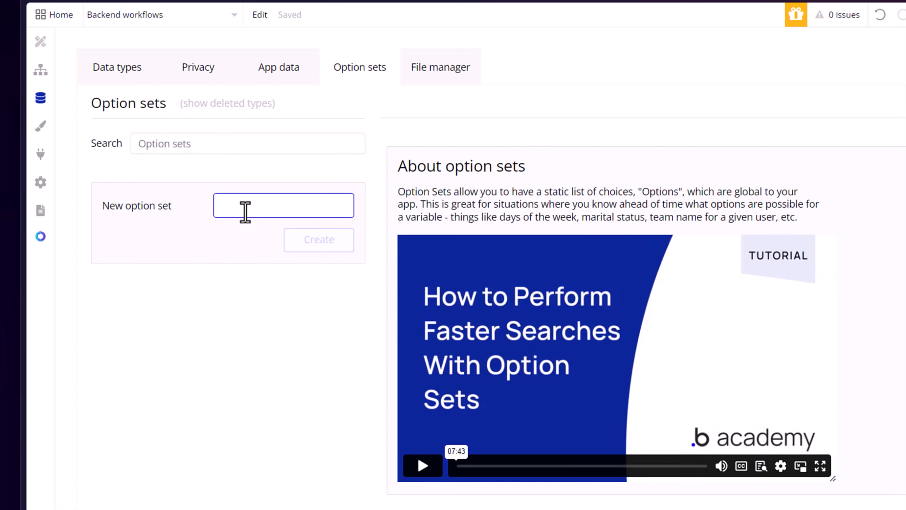
pyautogui.write('Plan')
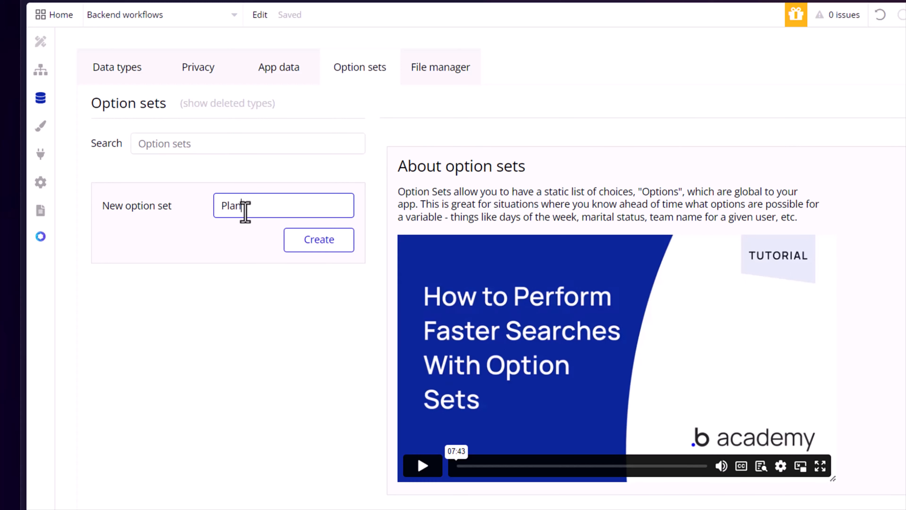
pyautogui.click(314, 243)
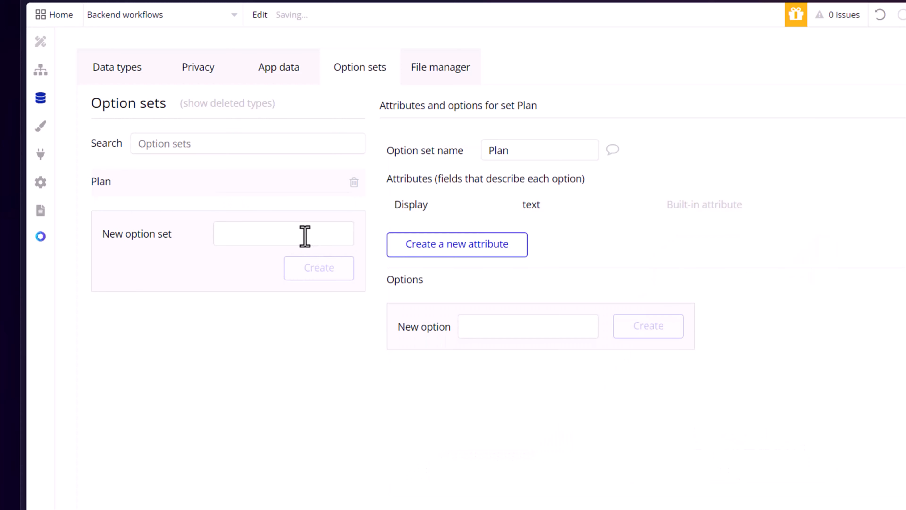
pyautogui.click(484, 333)
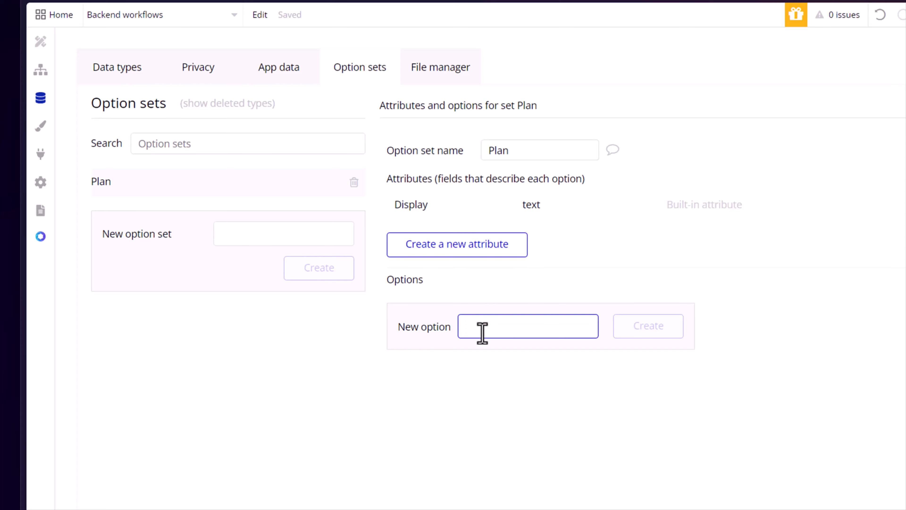
pyautogui.write('Basic')
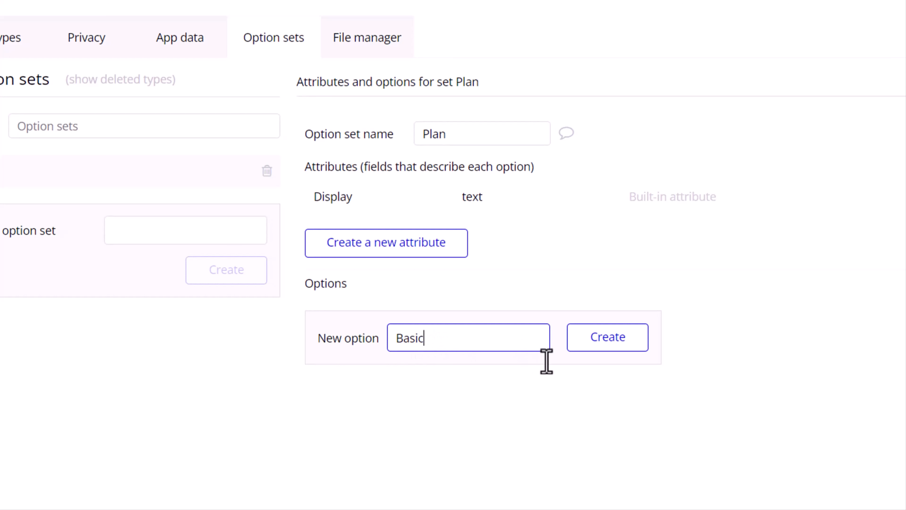
pyautogui.click(580, 343)
pyautogui.click(476, 372)
pyautogui.write('Premium')
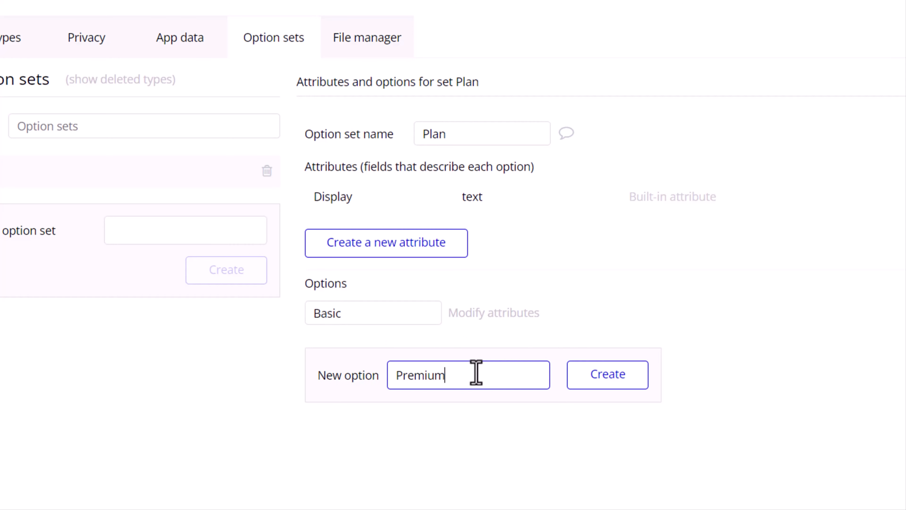
pyautogui.click(577, 383)
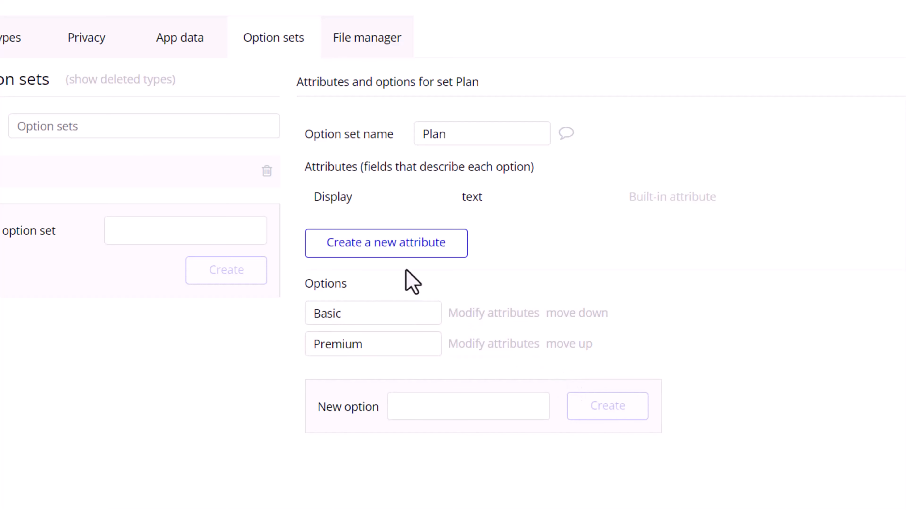
# Begin a new Plan attribute named price.
pyautogui.click(380, 253)
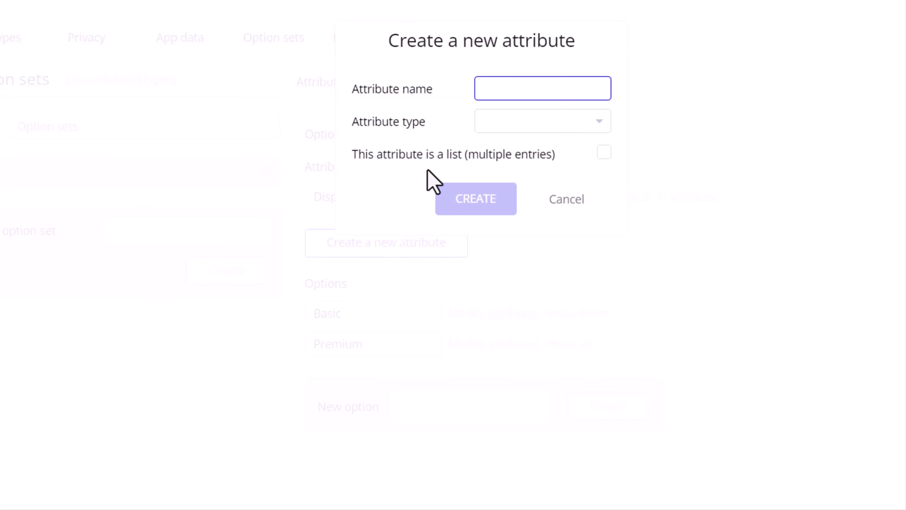
pyautogui.write('price')
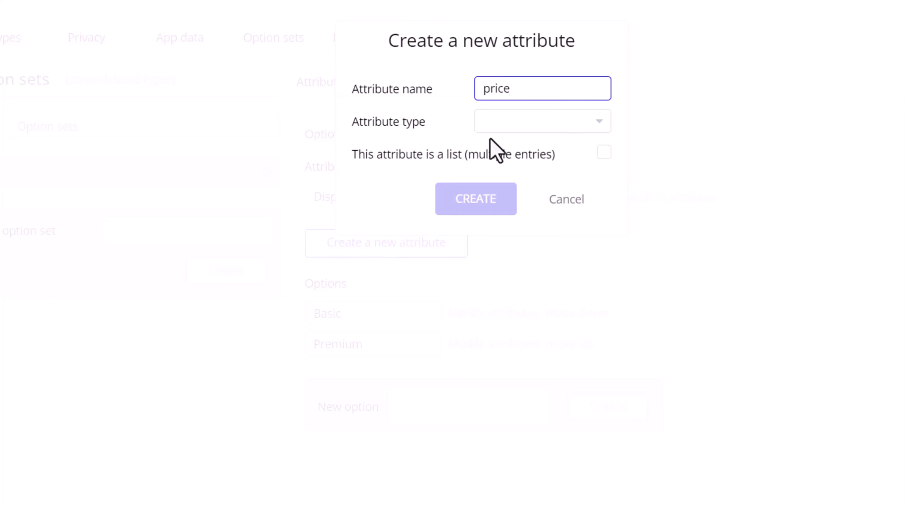
pyautogui.click(532, 121)
# Create price as a number attribute of Plan.
pyautogui.write('nu')
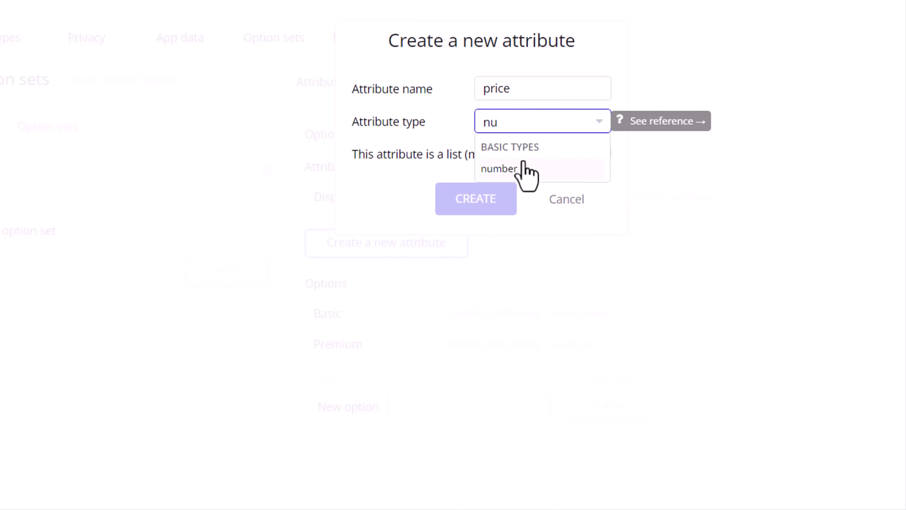
pyautogui.click(525, 167)
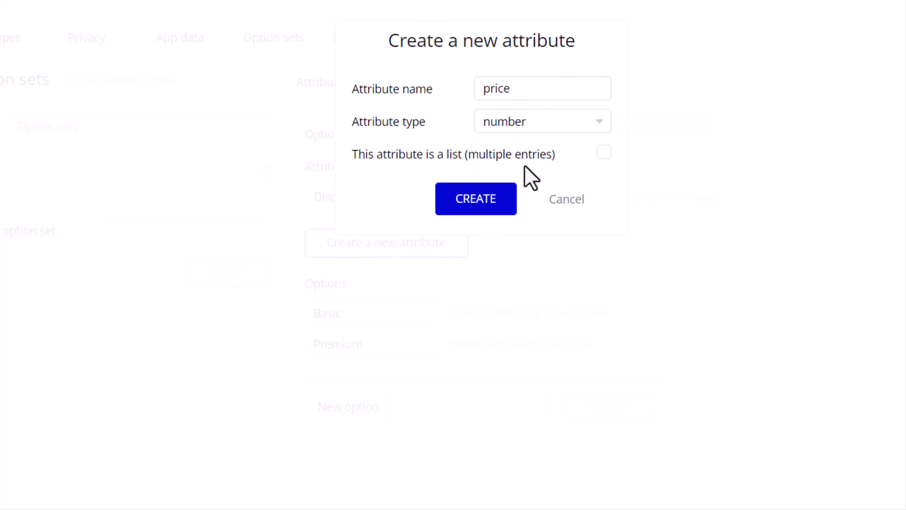
pyautogui.click(476, 204)
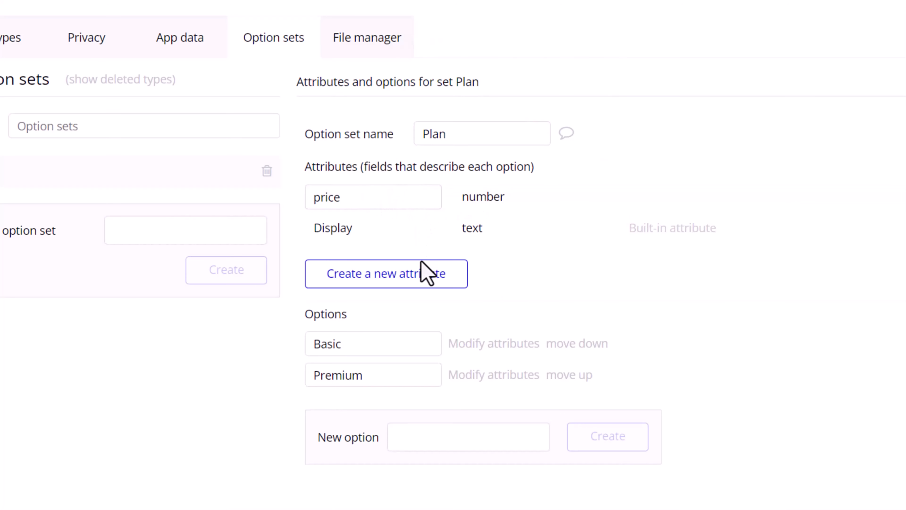
# Add an id_plan text attribute to Plan.
pyautogui.click(399, 281)
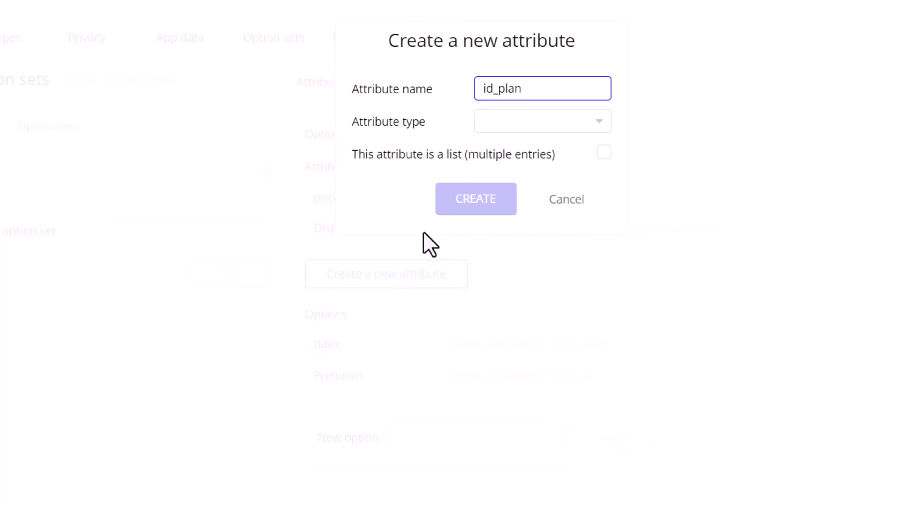
pyautogui.click(535, 123)
pyautogui.write('text')
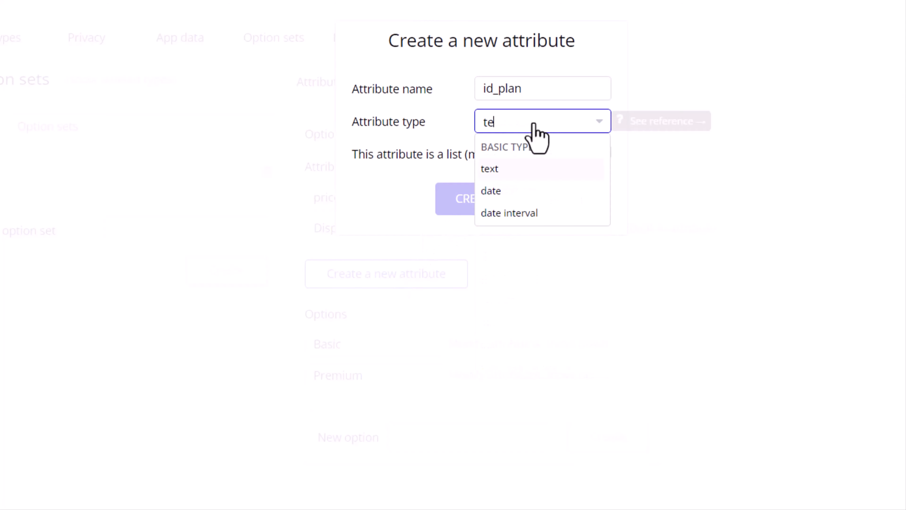
pyautogui.click(521, 169)
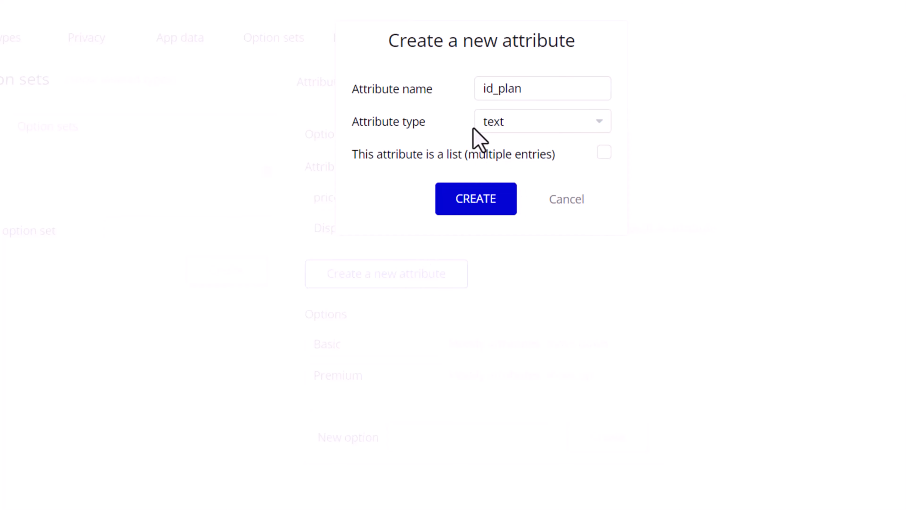
pyautogui.moveTo(459, 129)
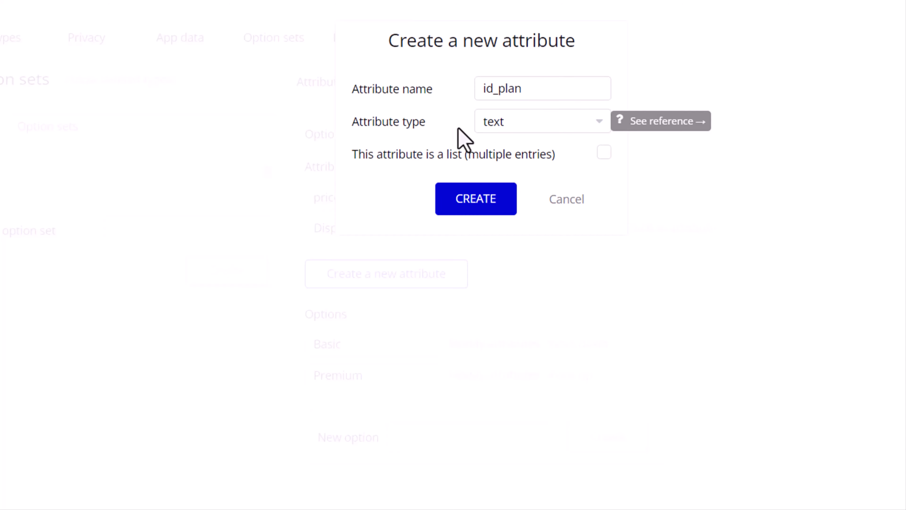
pyautogui.click(474, 200)
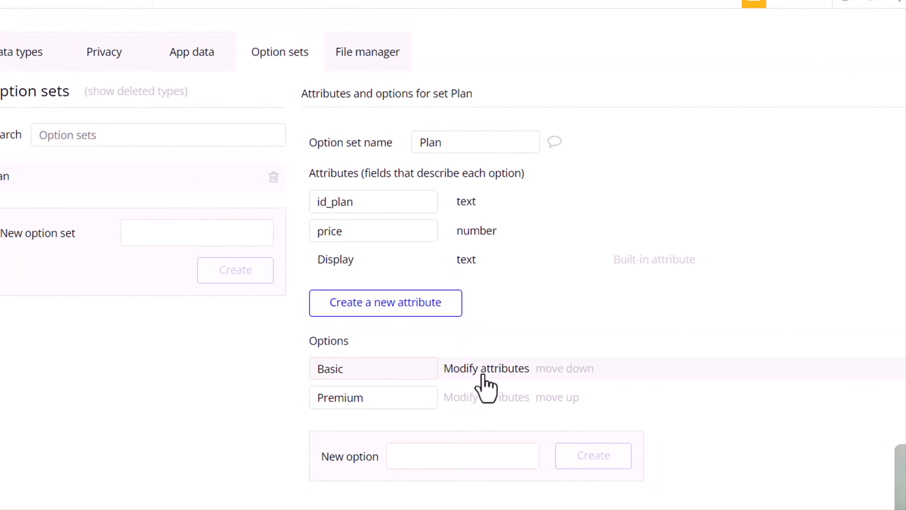
# Give the Basic option price 10000 with id_plan left empty, then switch to Paystack Dashboard.
pyautogui.click(482, 374)
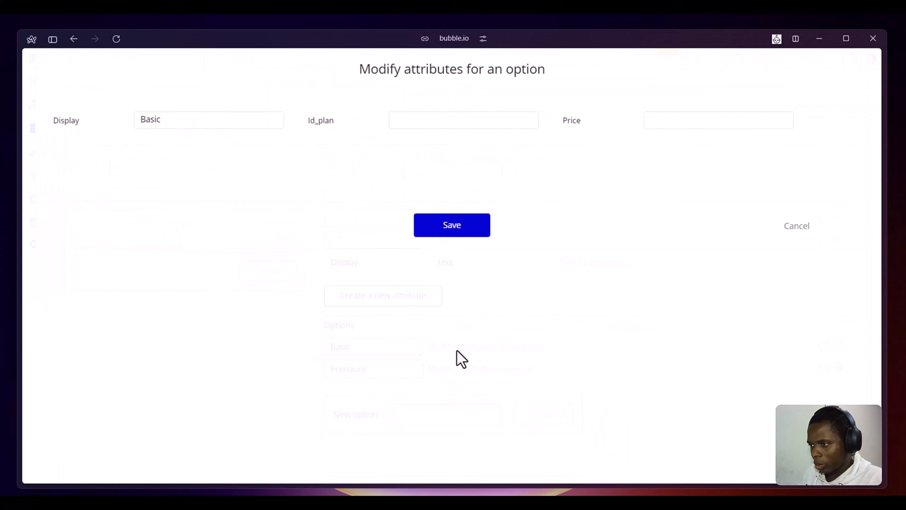
pyautogui.click(408, 124)
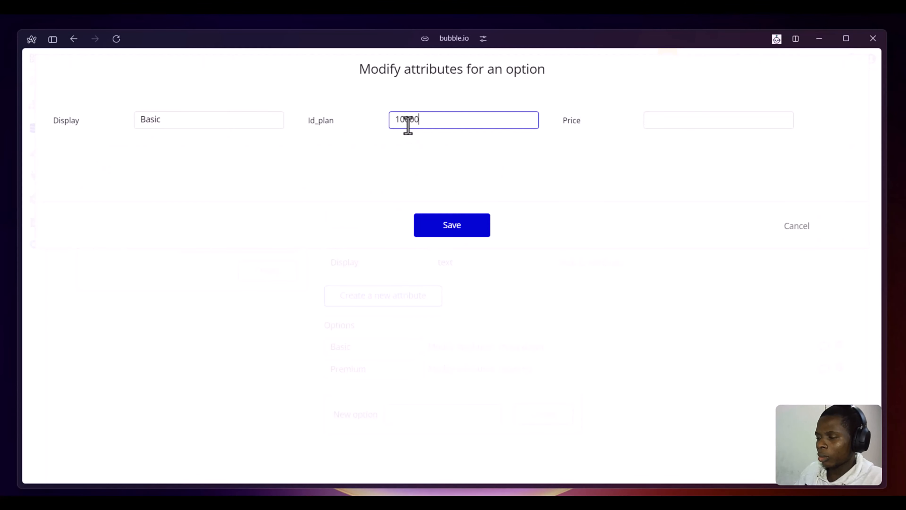
pyautogui.write('10000')
pyautogui.doubleClick(408, 124)
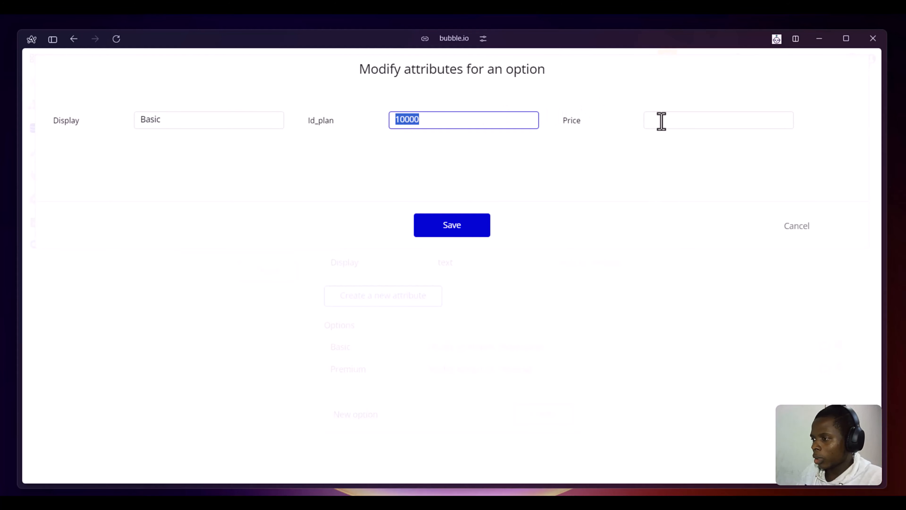
pyautogui.click(661, 121)
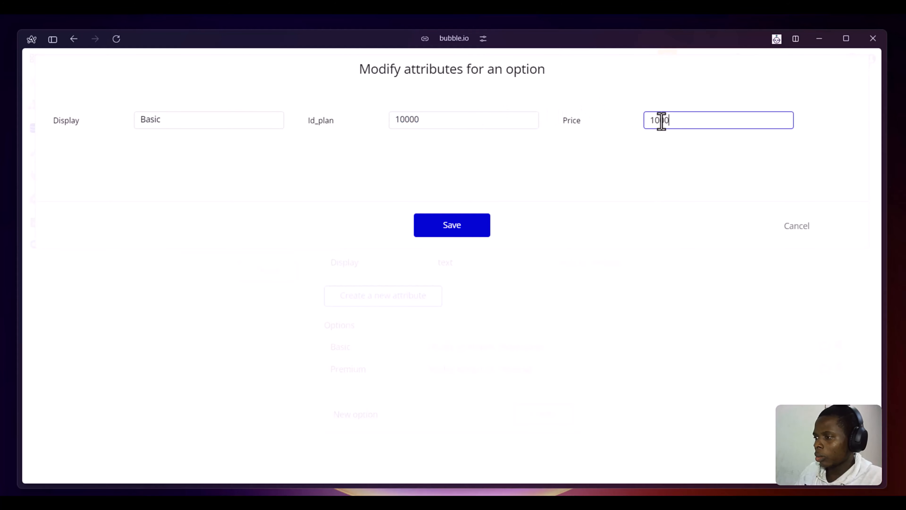
pyautogui.click(515, 122)
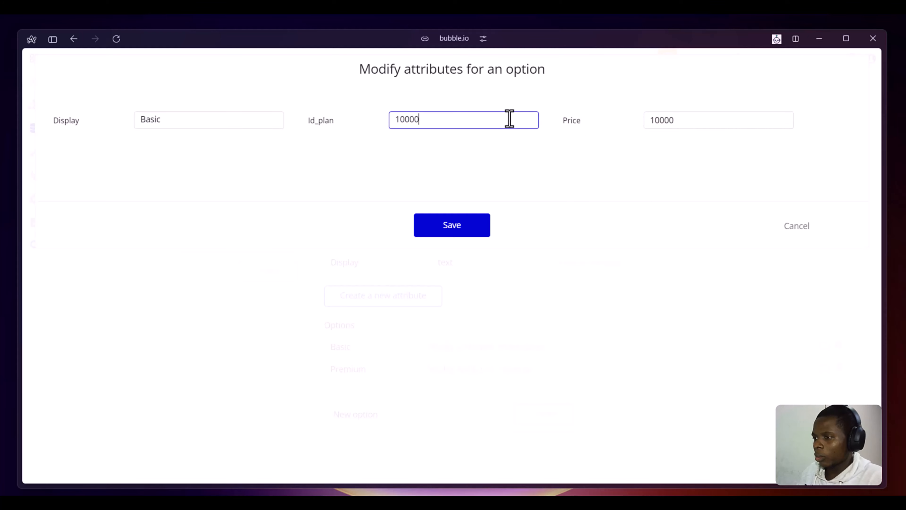
pyautogui.doubleClick(515, 122)
pyautogui.press('BackSpace')
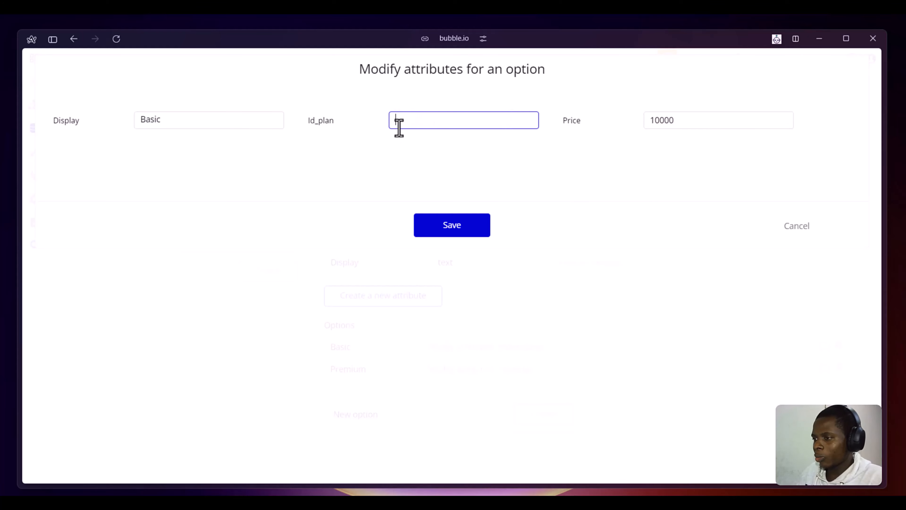
pyautogui.click(406, 150)
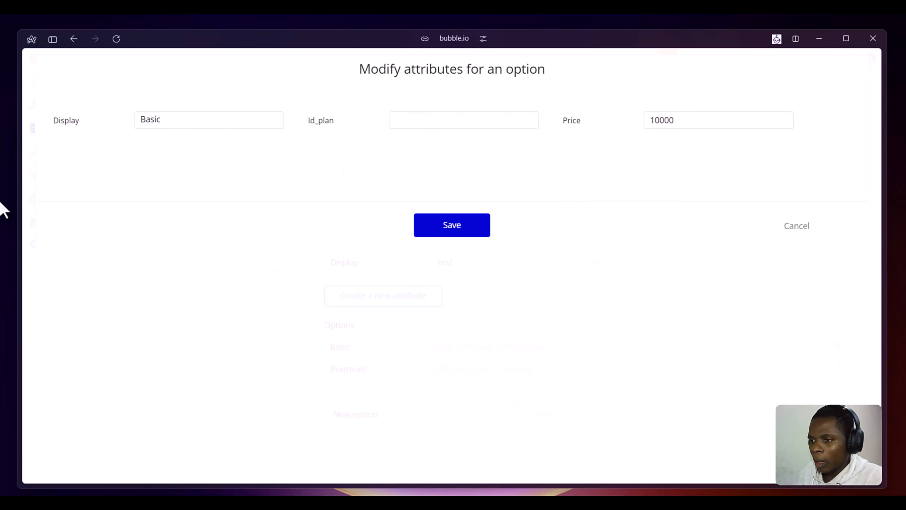
pyautogui.moveTo(1, 204)
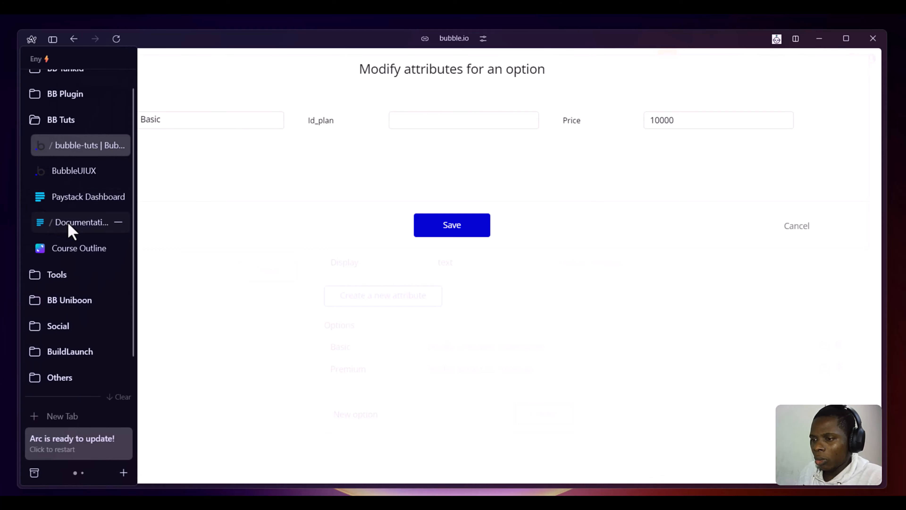
pyautogui.click(77, 204)
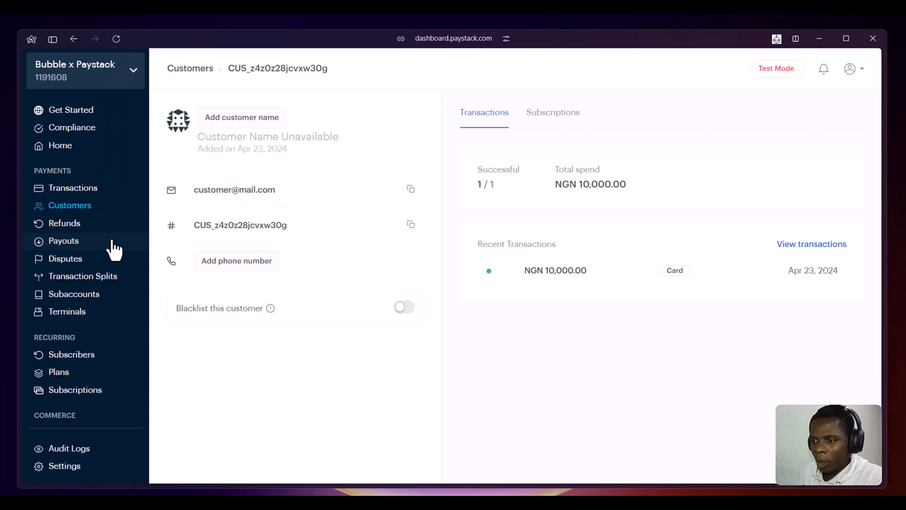
# Copy the Basic plan's code from Paystack's plans list and return to Bubble's Basic editor.
pyautogui.click(62, 373)
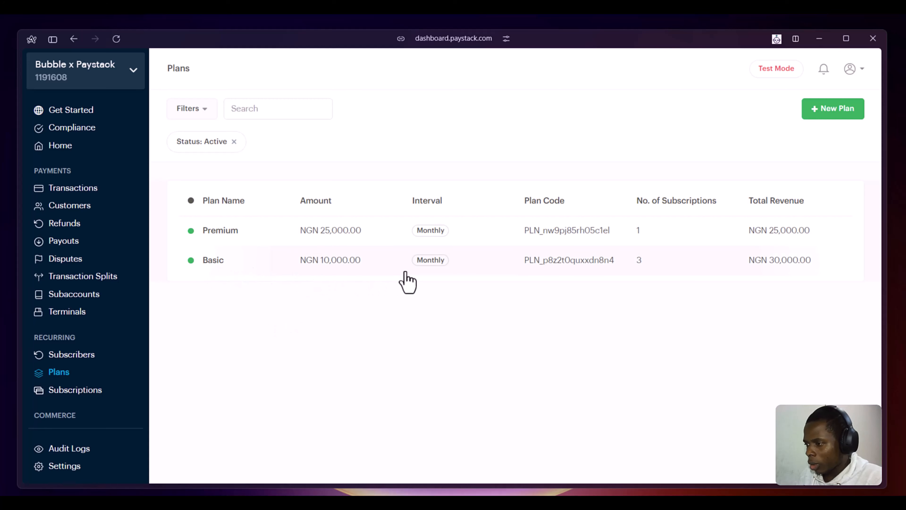
pyautogui.moveTo(599, 264)
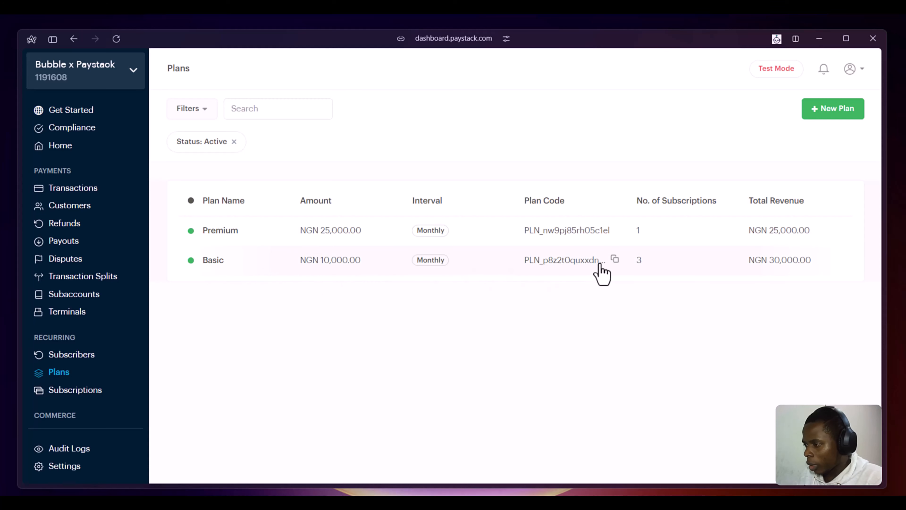
pyautogui.click(615, 261)
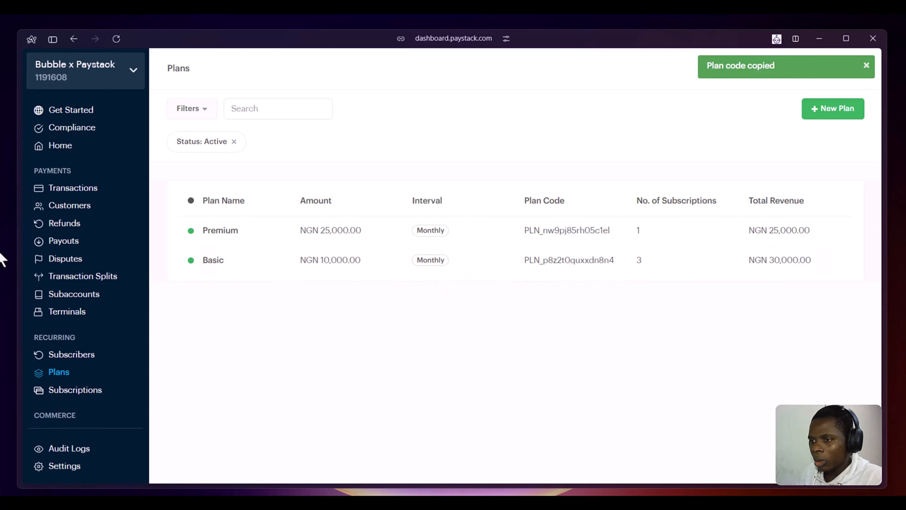
pyautogui.moveTo(3, 255)
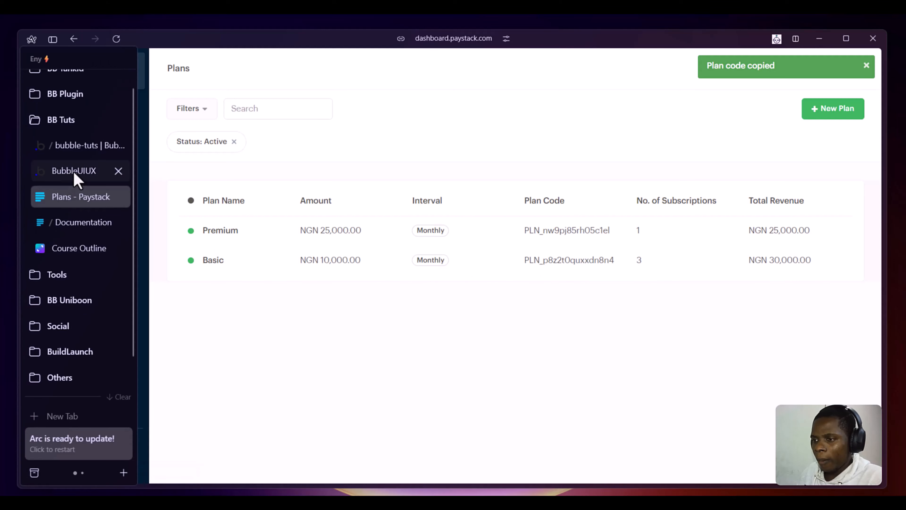
pyautogui.click(79, 146)
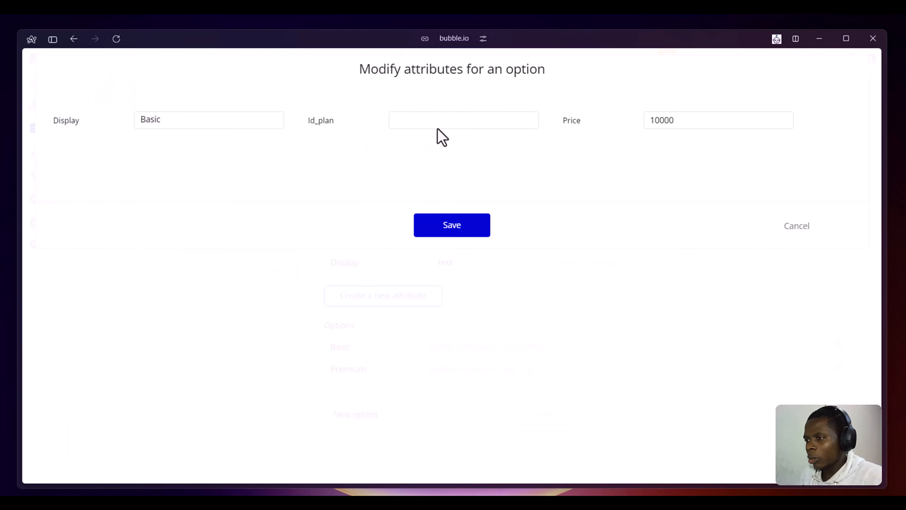
# Save Basic with id_plan PLN_p8z2t0quxxdn8n4, then enter price 25000 for Premium.
pyautogui.click(441, 122)
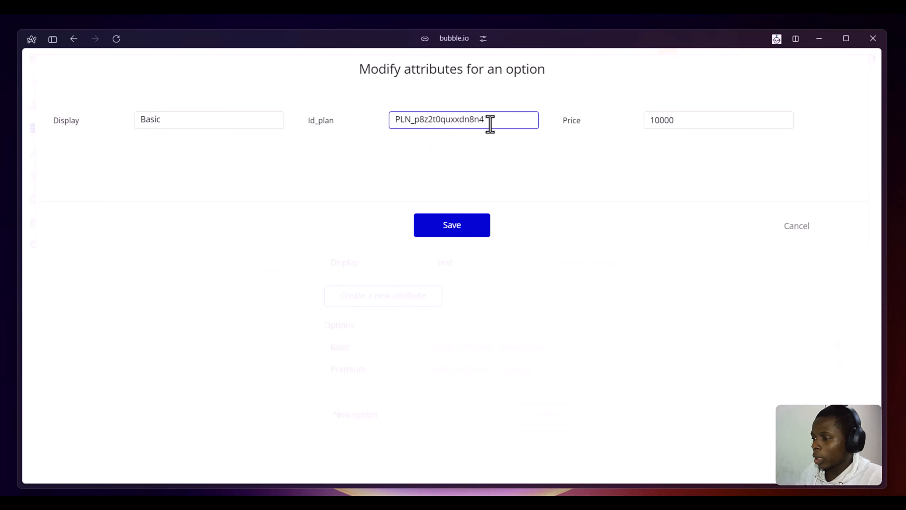
pyautogui.click(462, 232)
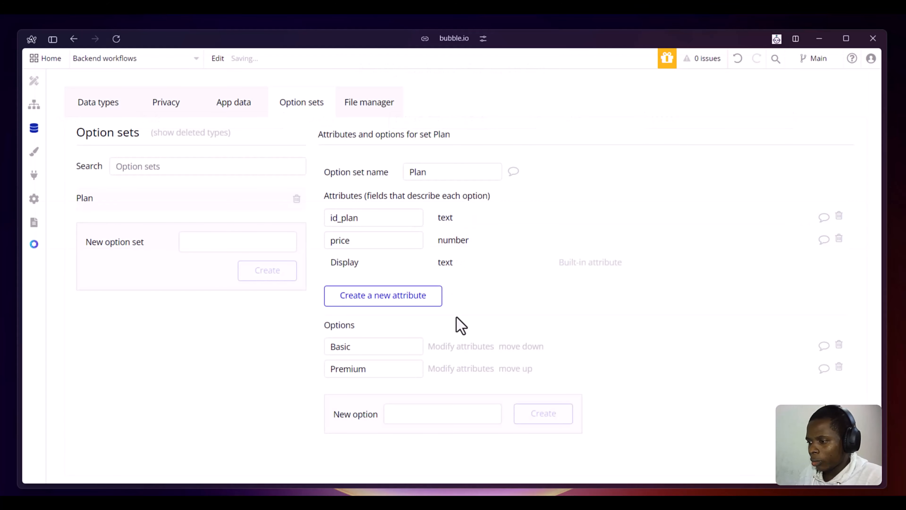
pyautogui.click(453, 369)
pyautogui.click(685, 124)
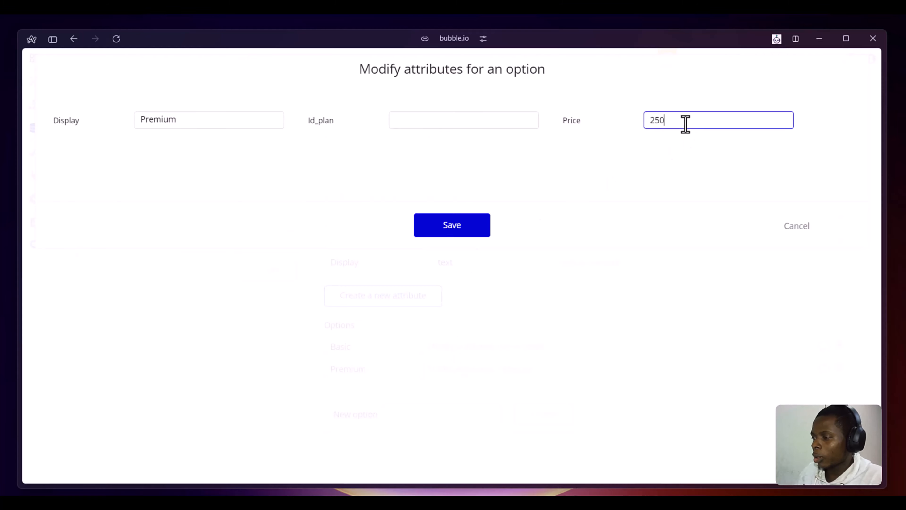
# Copy the Premium plan's code from Paystack's plans list and return to Bubble's Premium editor.
pyautogui.moveTo(1, 166)
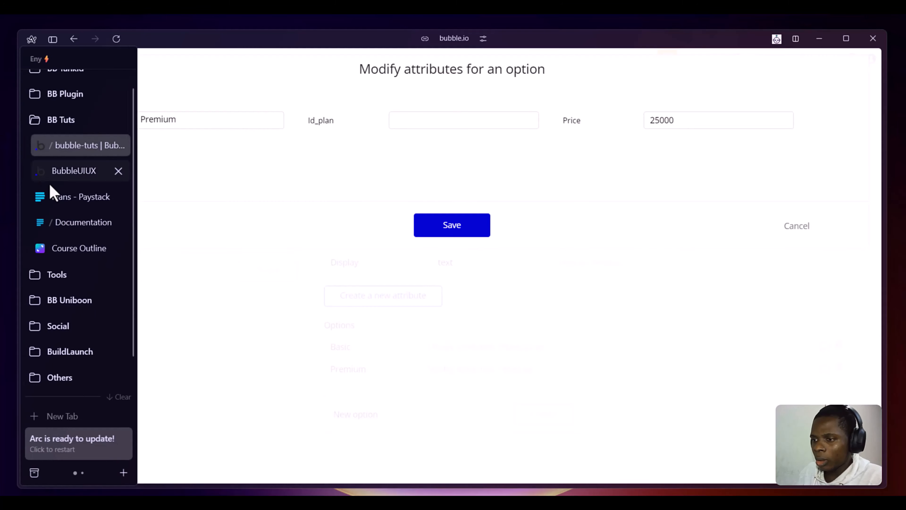
pyautogui.click(67, 199)
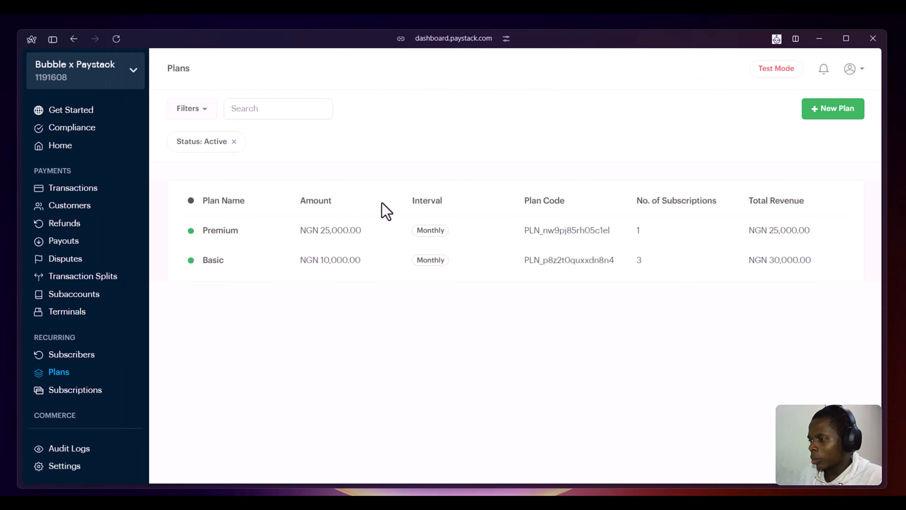
pyautogui.click(615, 260)
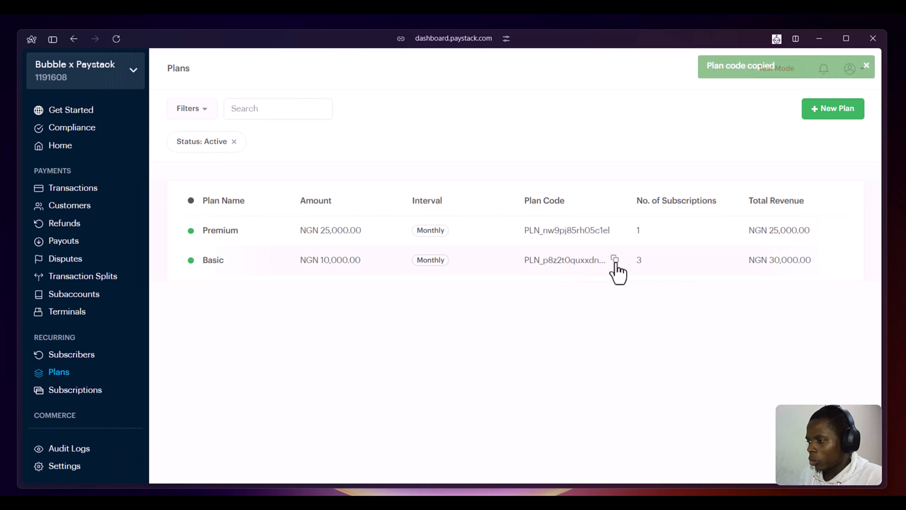
pyautogui.moveTo(616, 233)
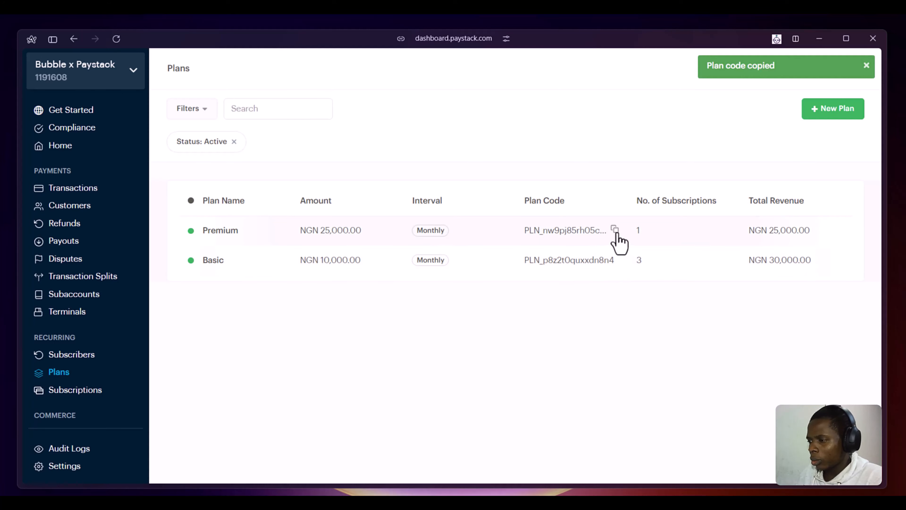
pyautogui.click(615, 230)
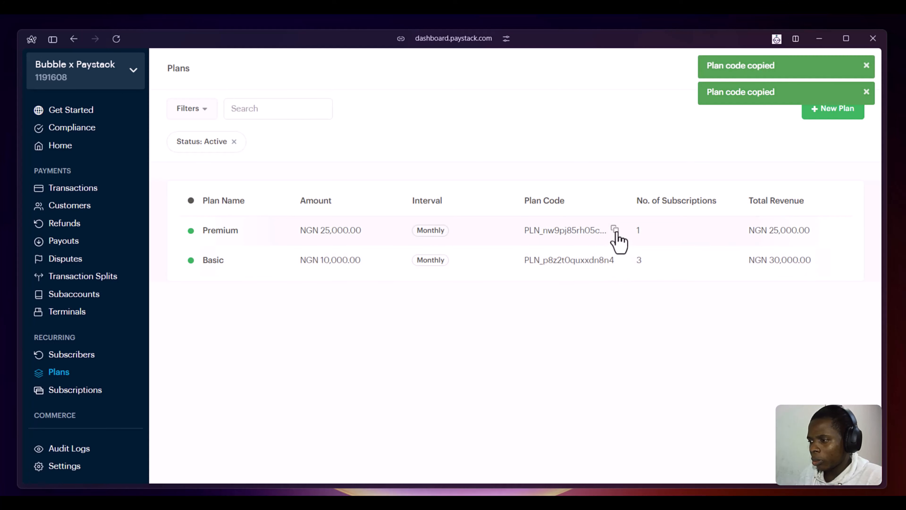
pyautogui.moveTo(2, 246)
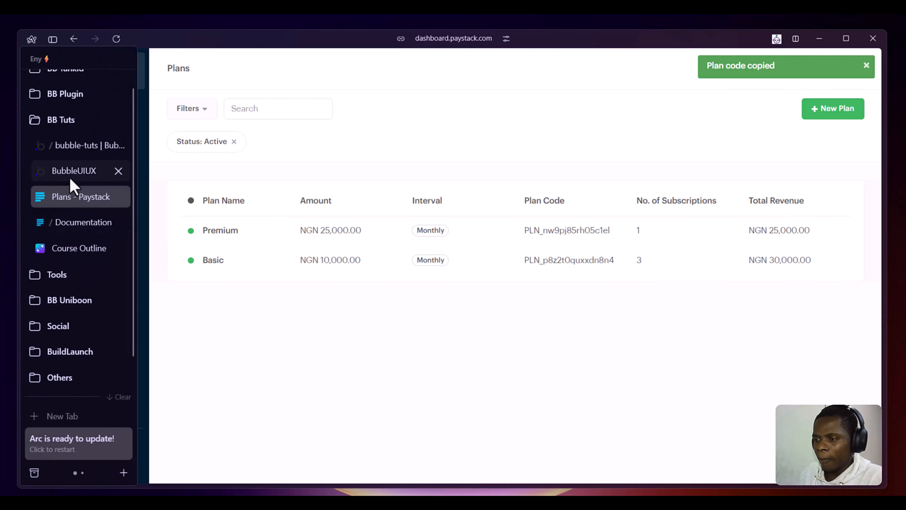
pyautogui.click(80, 146)
# Paste PLN_nw9pj85rh05c1el into Premium's Id_plan and save the option.
pyautogui.click(408, 122)
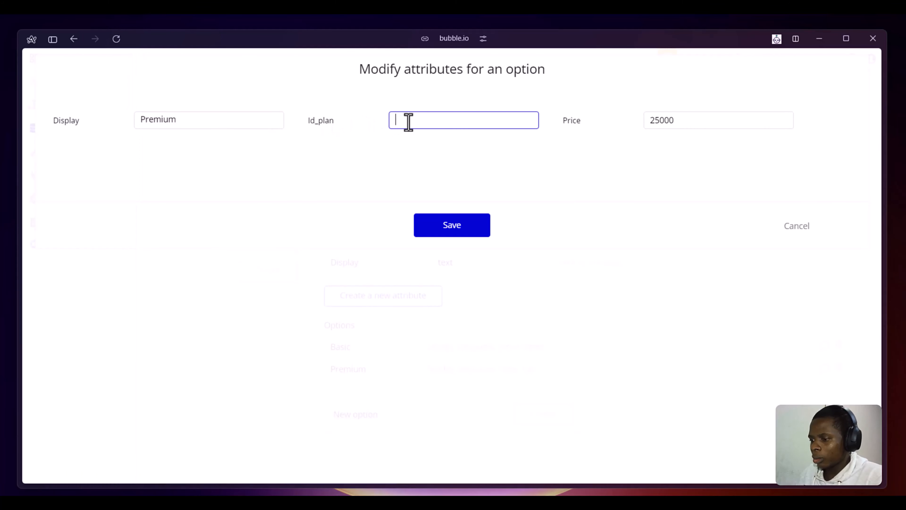
pyautogui.hotkey('ctrl', 'v')
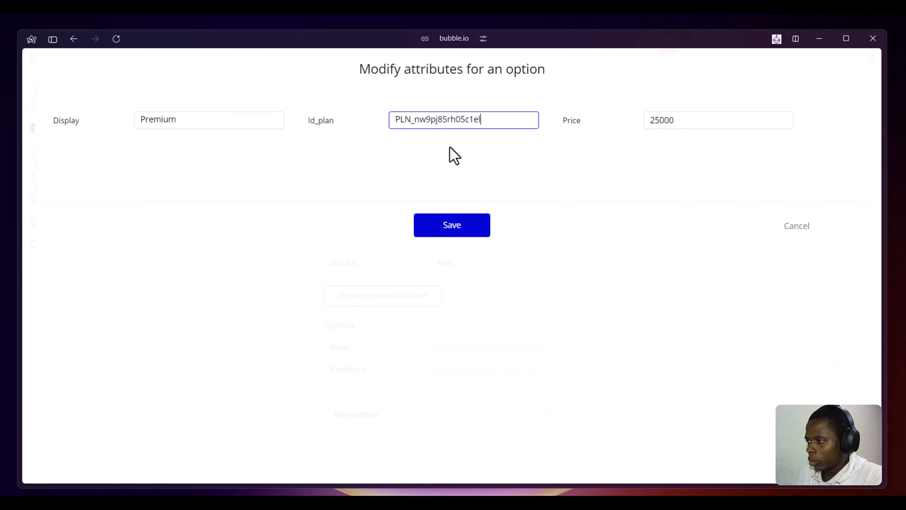
pyautogui.click(450, 225)
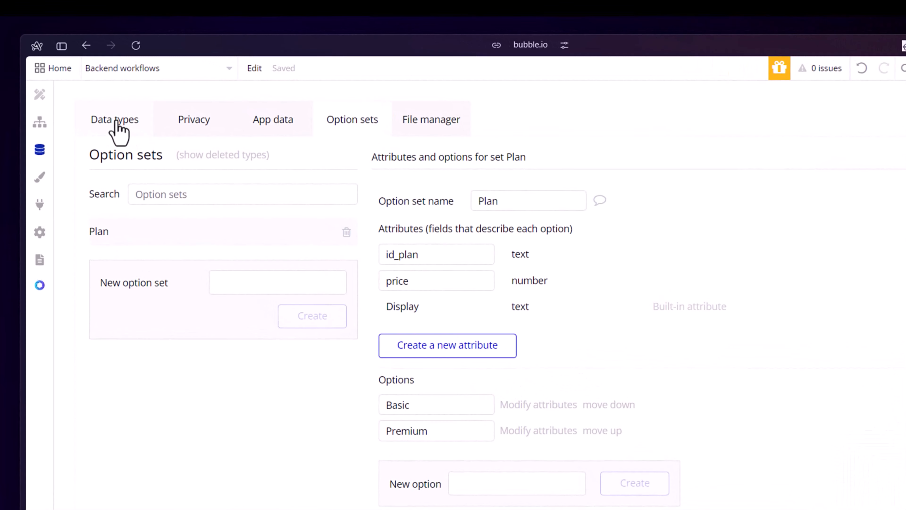
# Add a plan field typed to the Plan option set to Subscription, then view User's fields.
pyautogui.click(117, 123)
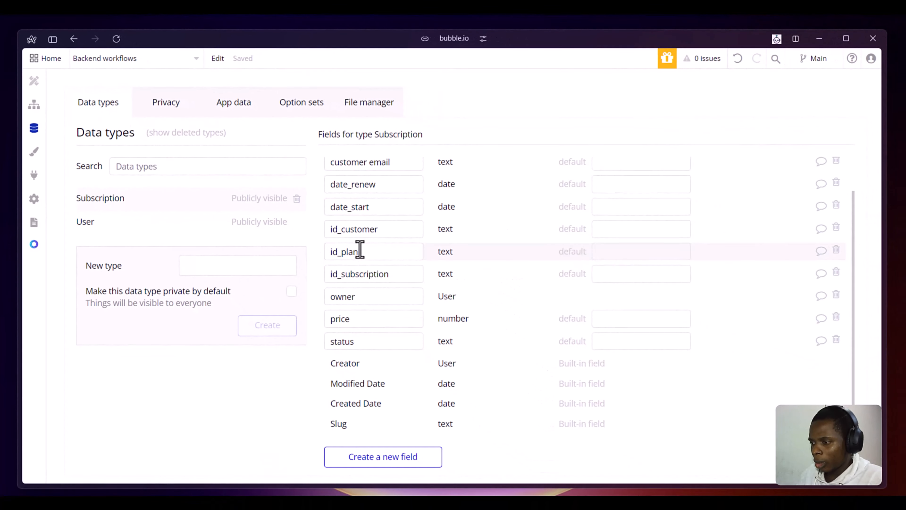
pyautogui.click(392, 454)
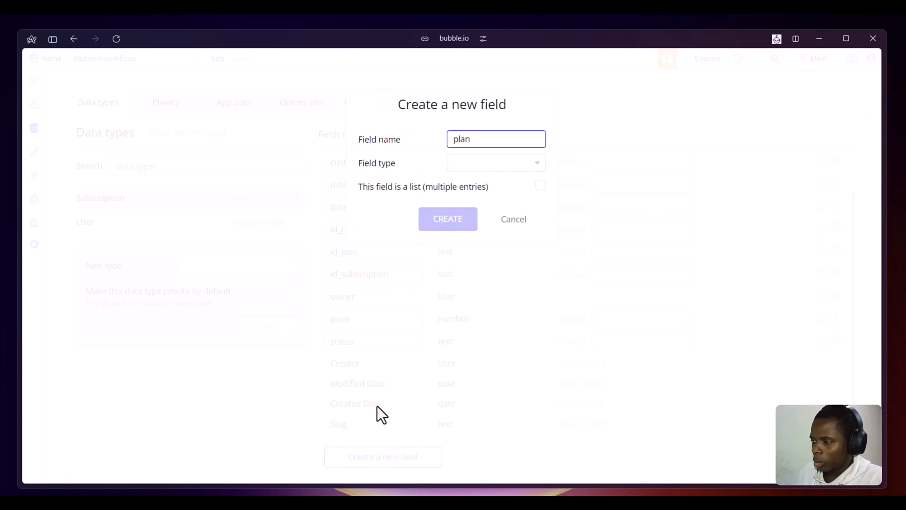
pyautogui.click(487, 163)
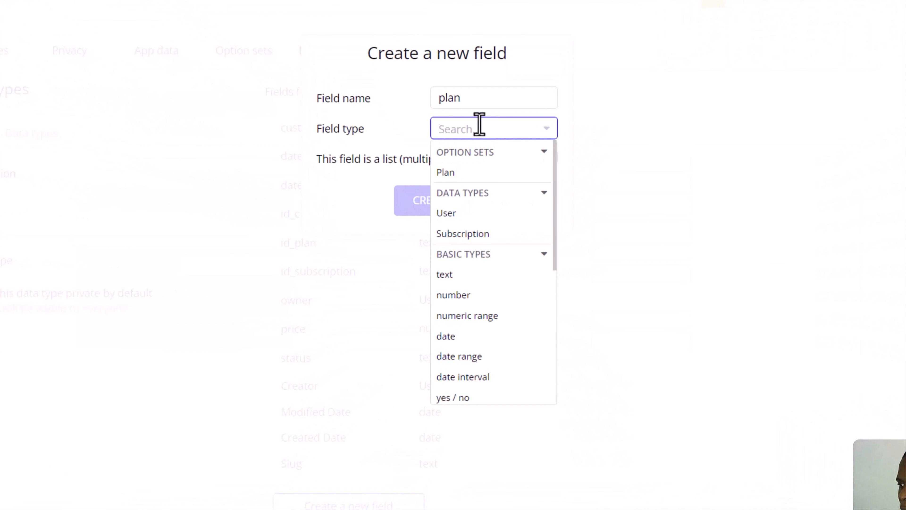
pyautogui.write('pl')
pyautogui.click(460, 171)
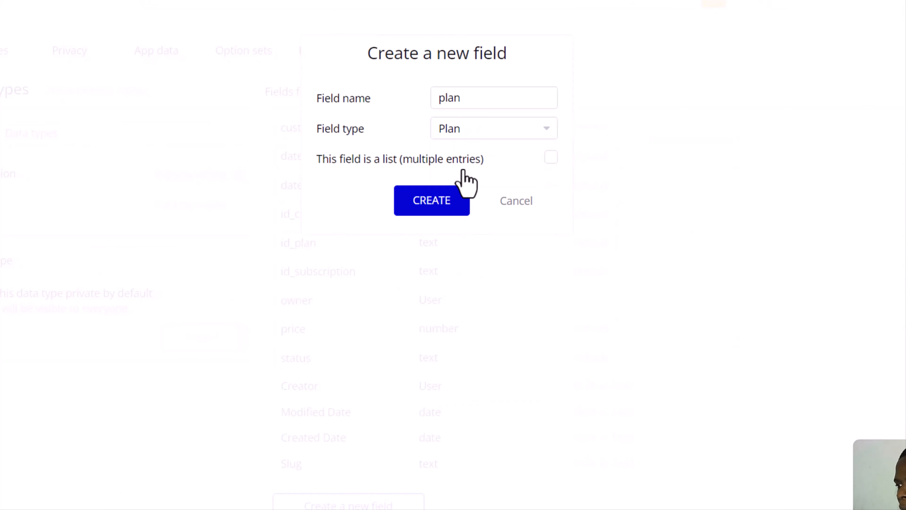
pyautogui.click(433, 206)
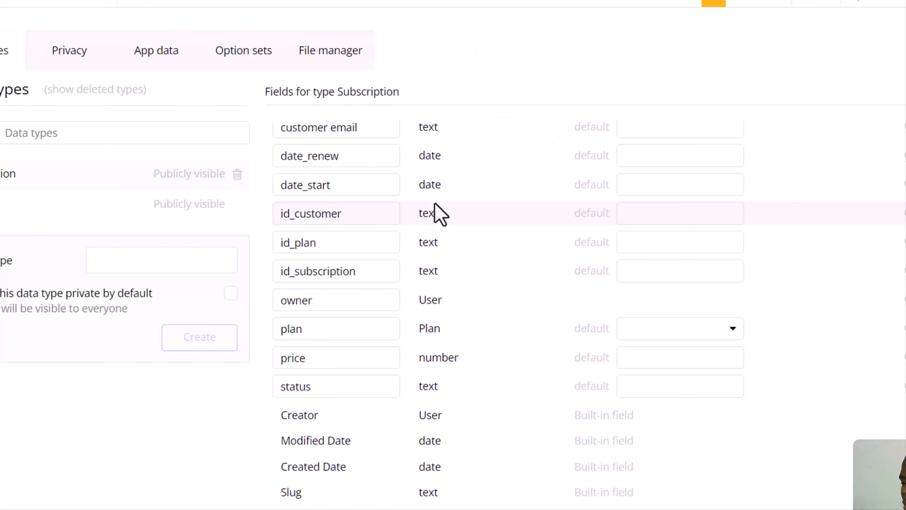
pyautogui.scroll(1, 430, 253)
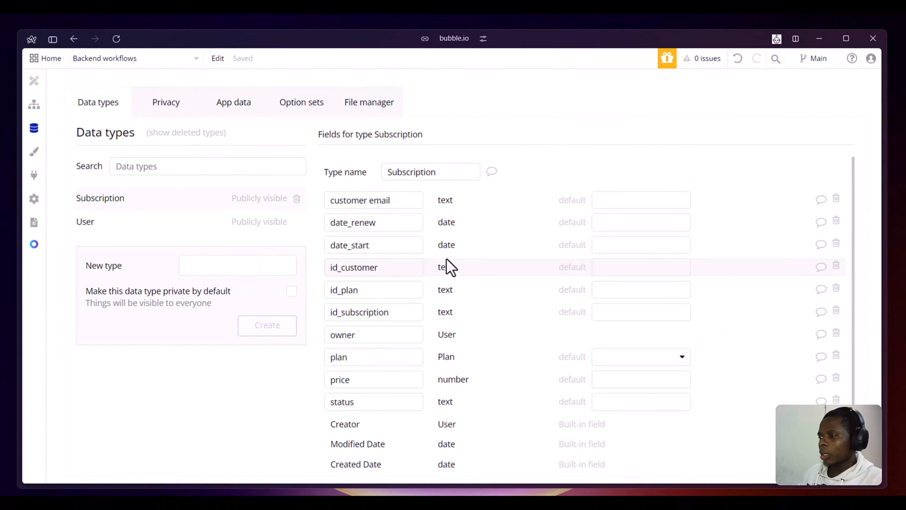
pyautogui.scroll(-2, 449, 266)
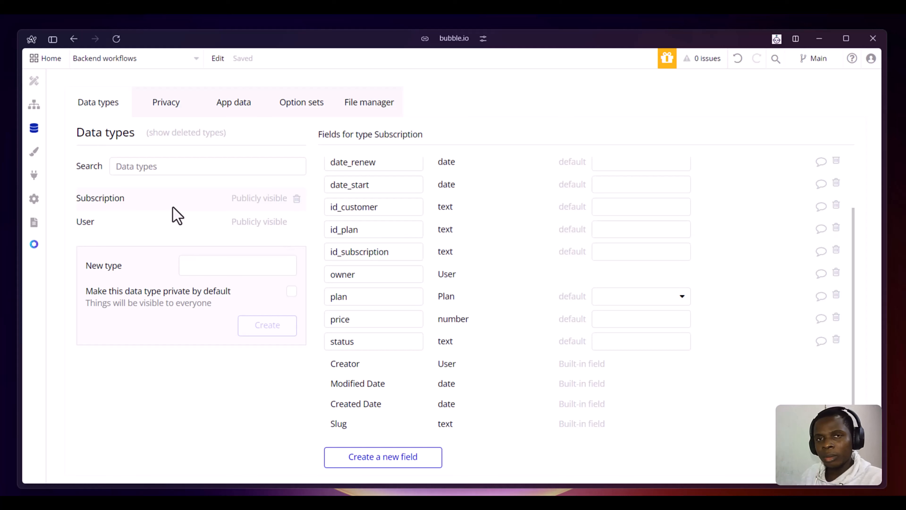
pyautogui.click(165, 226)
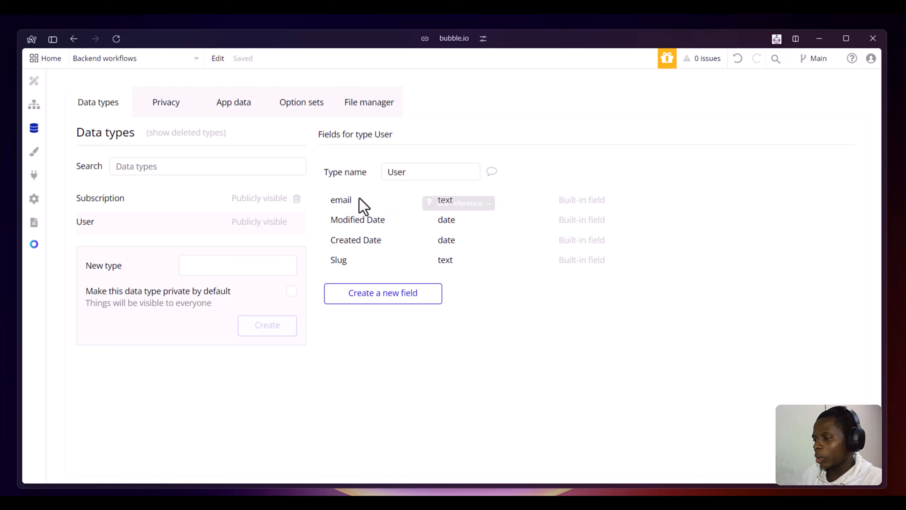
pyautogui.moveTo(361, 207)
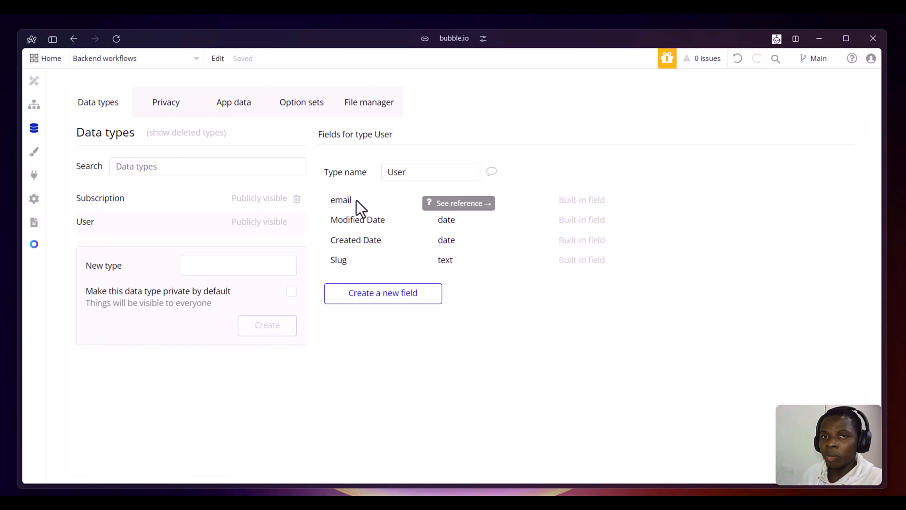
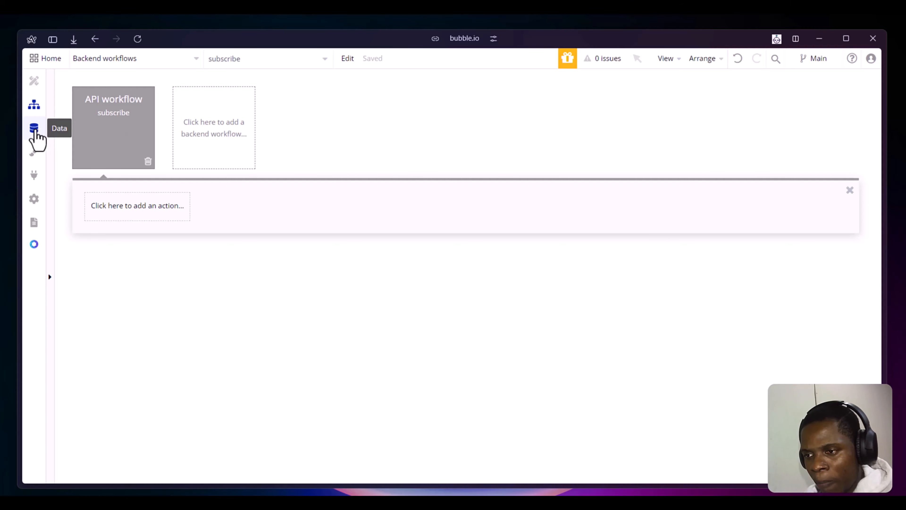
# Open the single entry in App data's All Subscriptions view for editing.
pyautogui.click(35, 131)
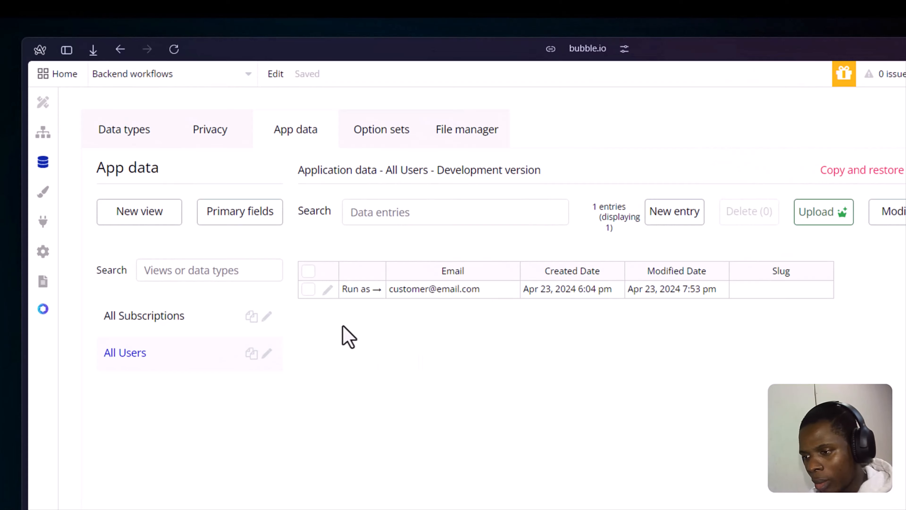
pyautogui.click(195, 327)
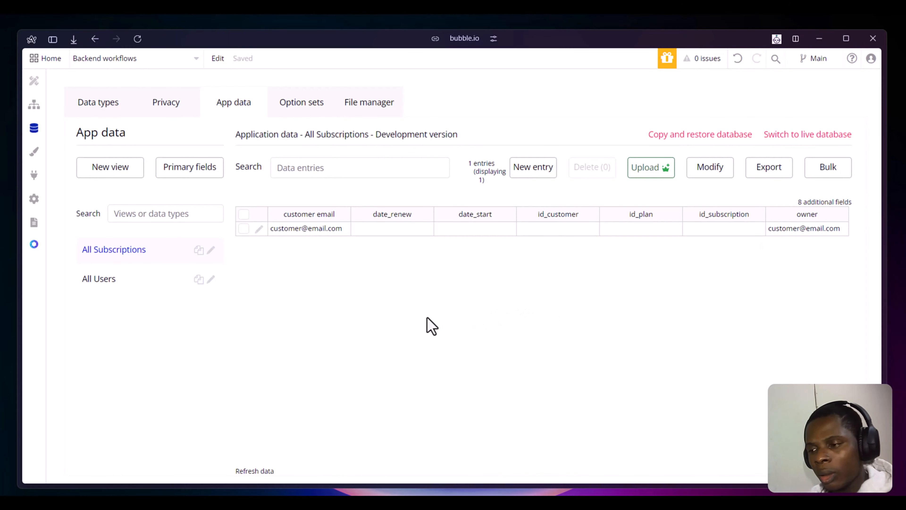
pyautogui.click(258, 230)
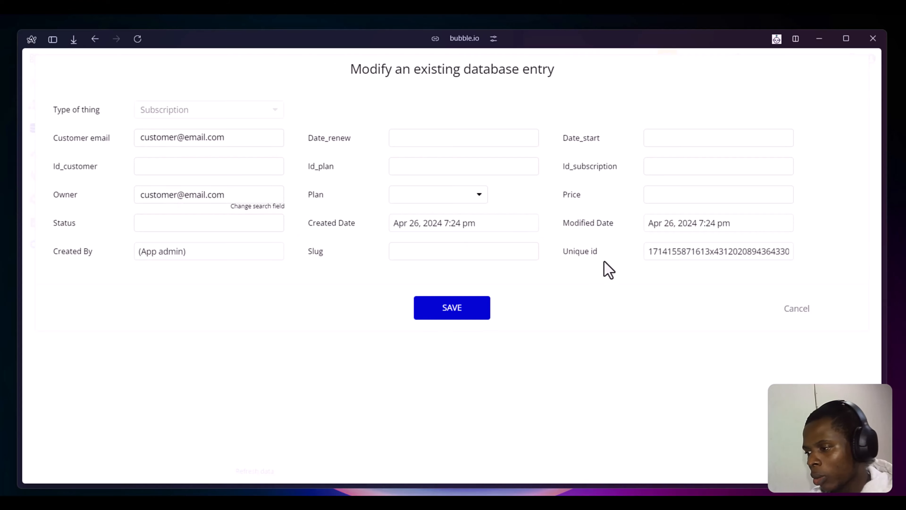
# Cancel the Modify an existing database entry form, keeping the Subscription unchanged.
pyautogui.click(791, 310)
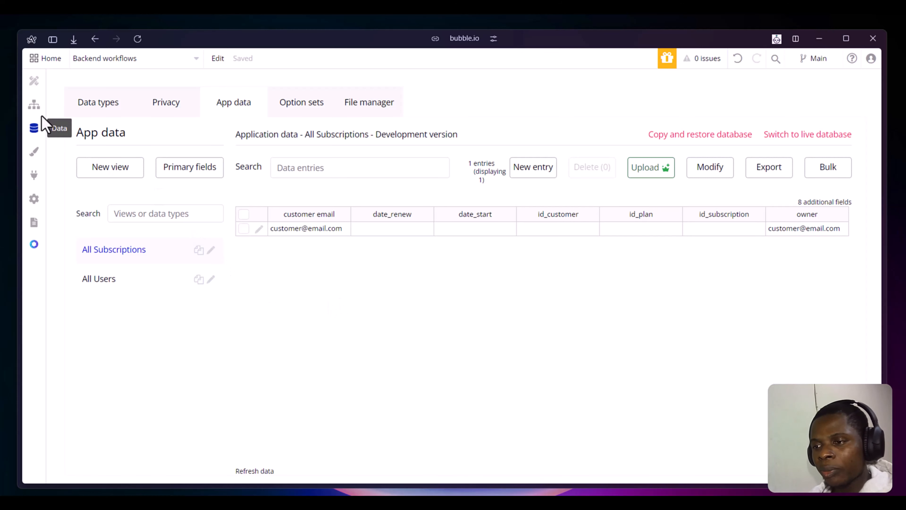
# Expose the subscribe backend workflow as a public API workflow, briefly trying Detect data.
pyautogui.click(34, 112)
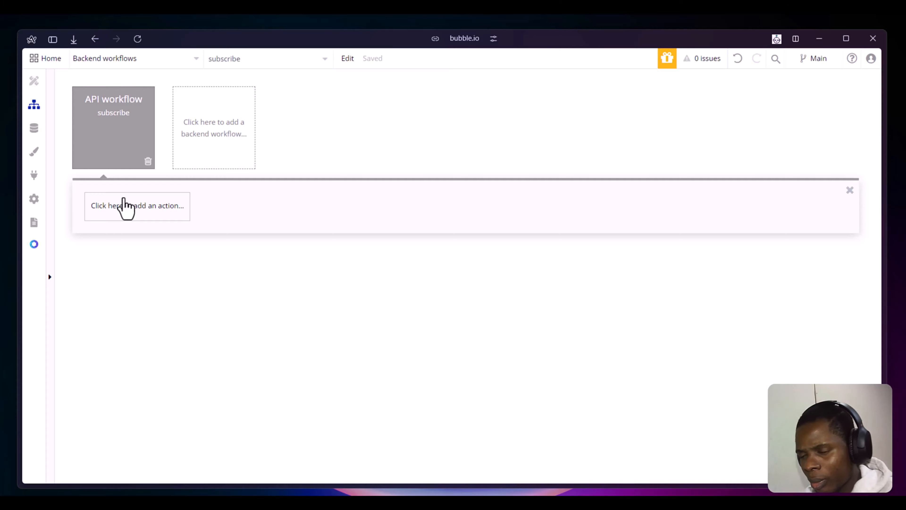
pyautogui.click(113, 135)
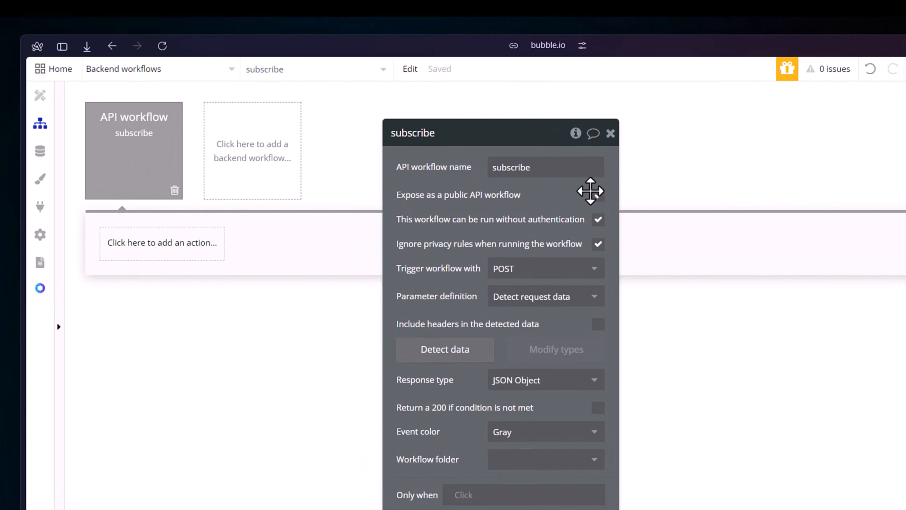
pyautogui.click(599, 220)
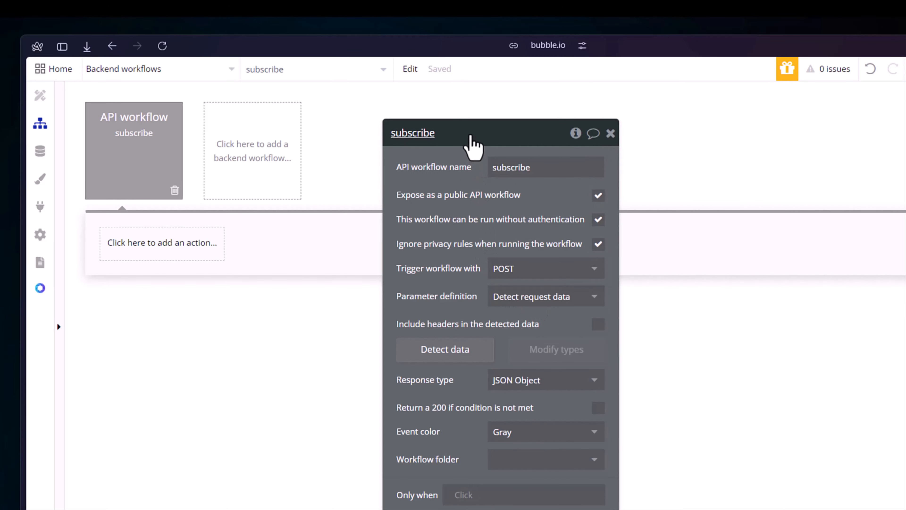
pyautogui.moveTo(471, 142); pyautogui.dragTo(412, 125)
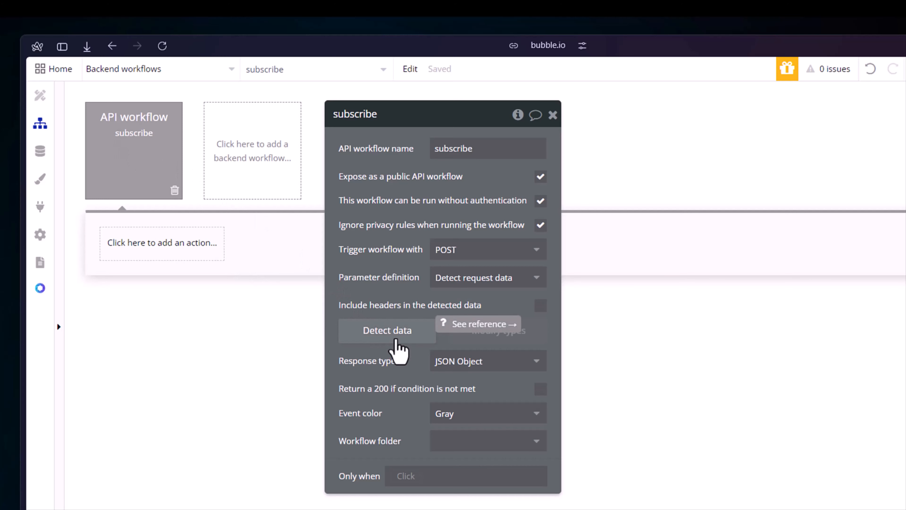
pyautogui.click(399, 352)
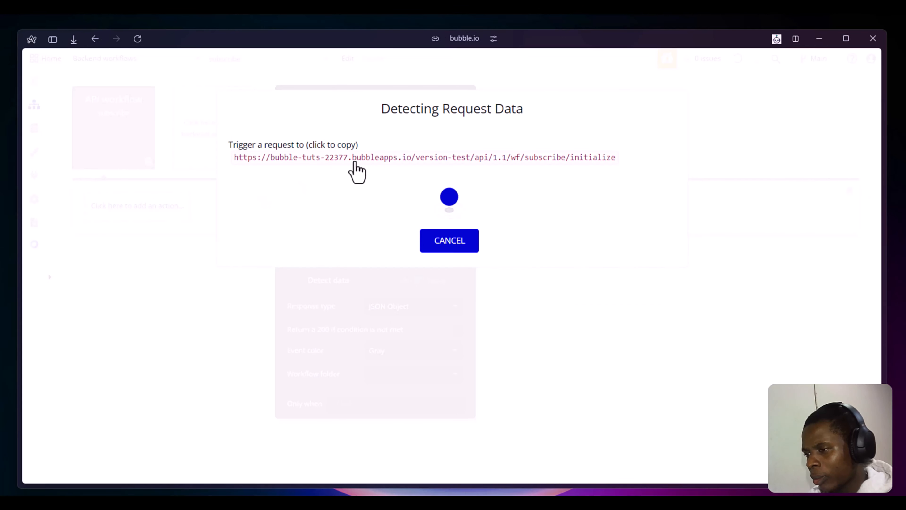
pyautogui.click(439, 247)
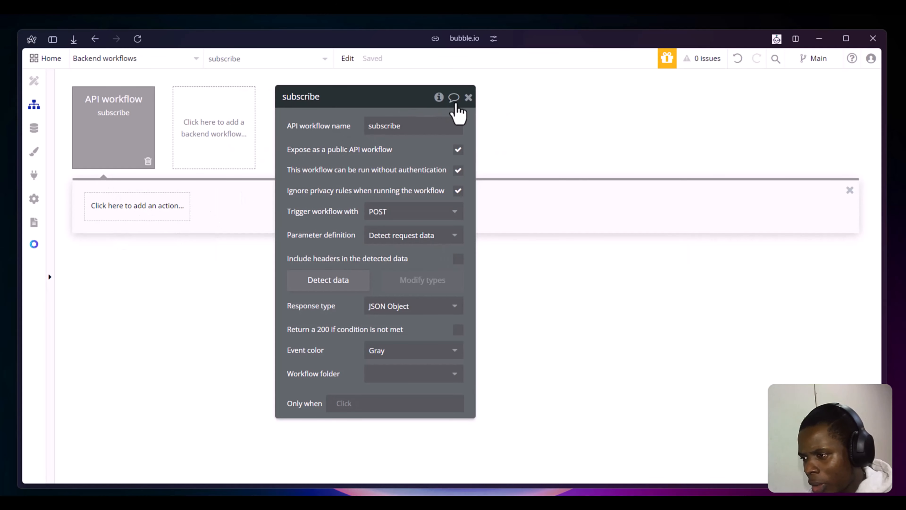
pyautogui.click(468, 97)
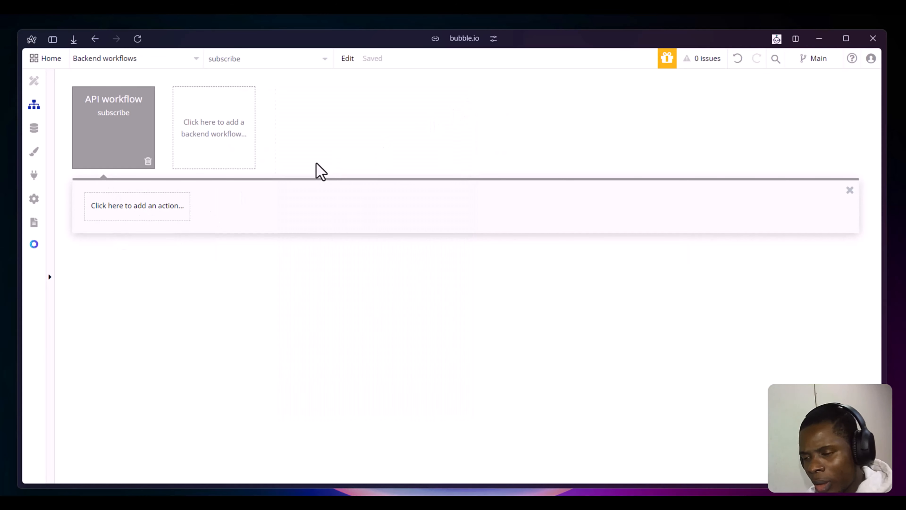
# Reinitialize the Paystack Subscribe call in the API Connector plugin.
pyautogui.click(34, 175)
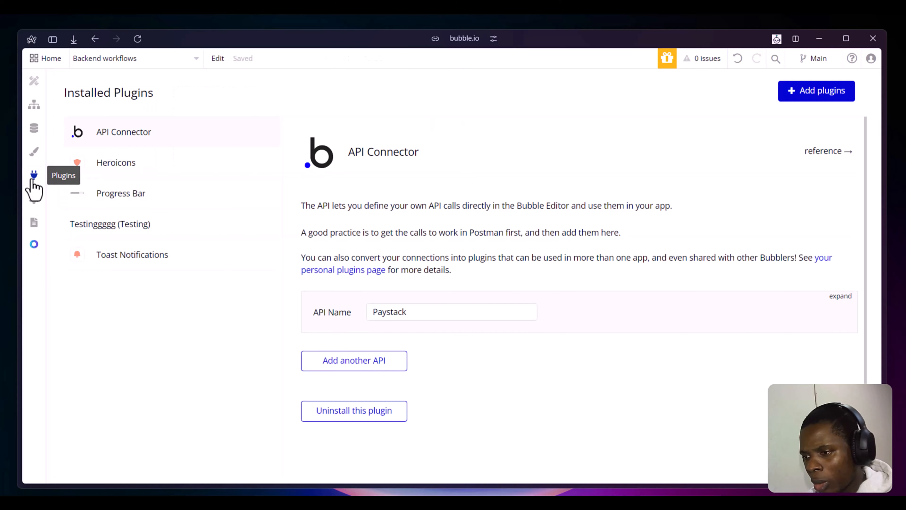
pyautogui.click(841, 297)
pyautogui.scroll(-4, 480, 277)
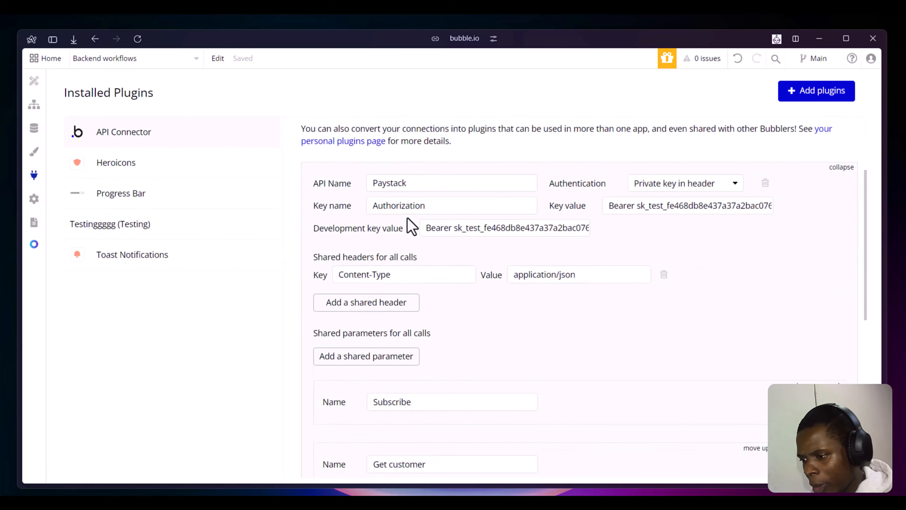
pyautogui.scroll(-5, 410, 227)
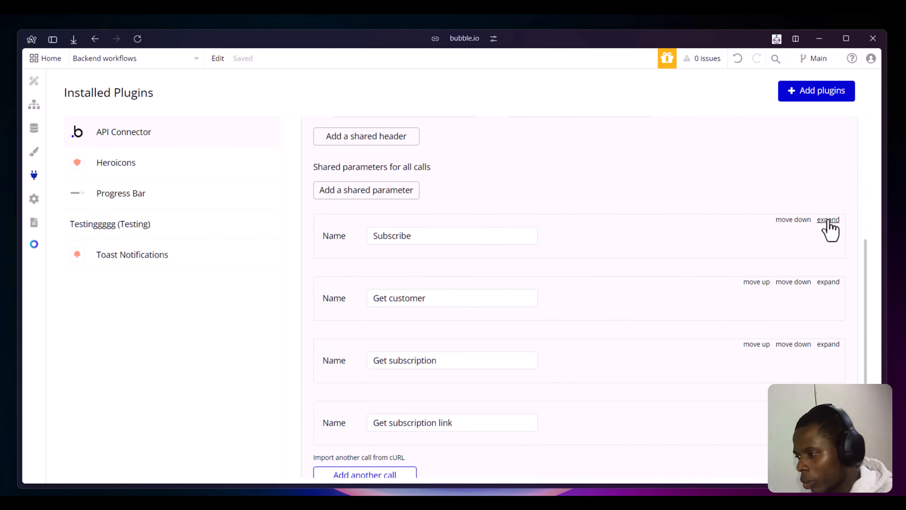
pyautogui.click(827, 225)
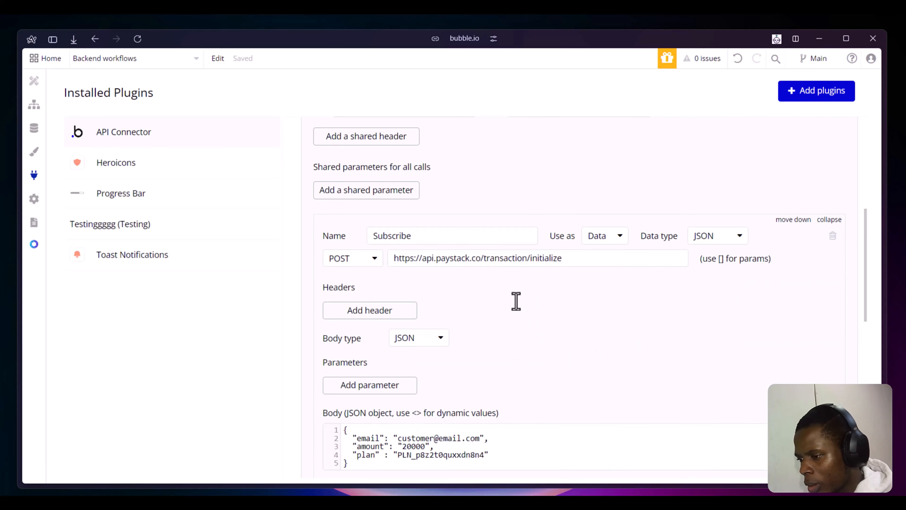
pyautogui.scroll(-5, 524, 313)
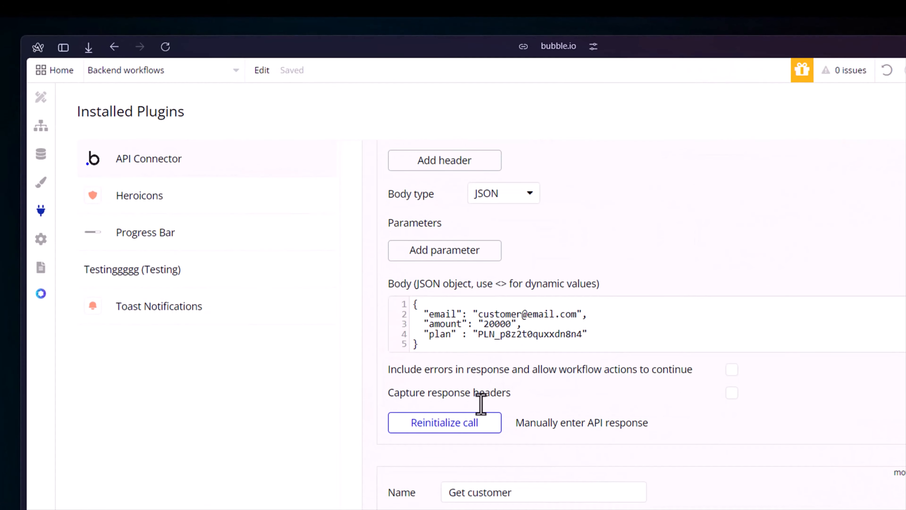
pyautogui.click(433, 430)
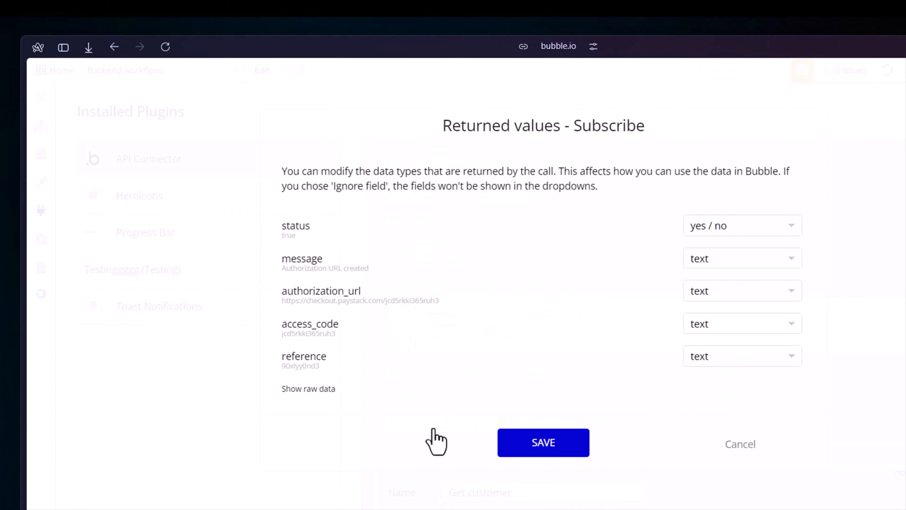
# Copy the returned authorization_url and save the call's returned value types.
pyautogui.tripleClick(398, 300)
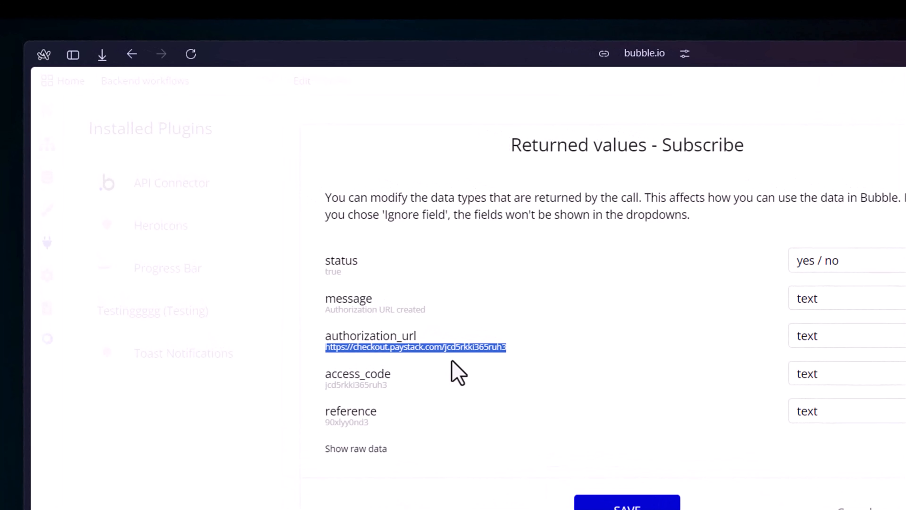
pyautogui.rightClick(460, 348)
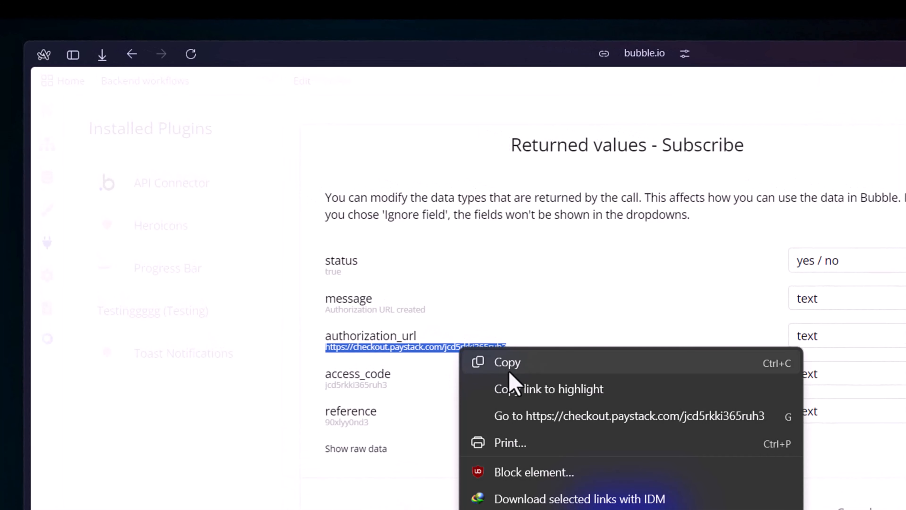
pyautogui.click(510, 381)
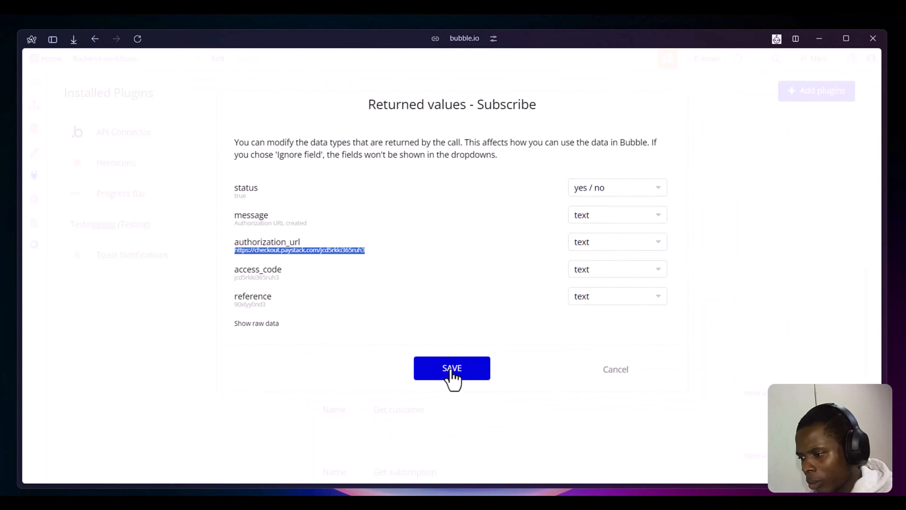
pyautogui.click(617, 372)
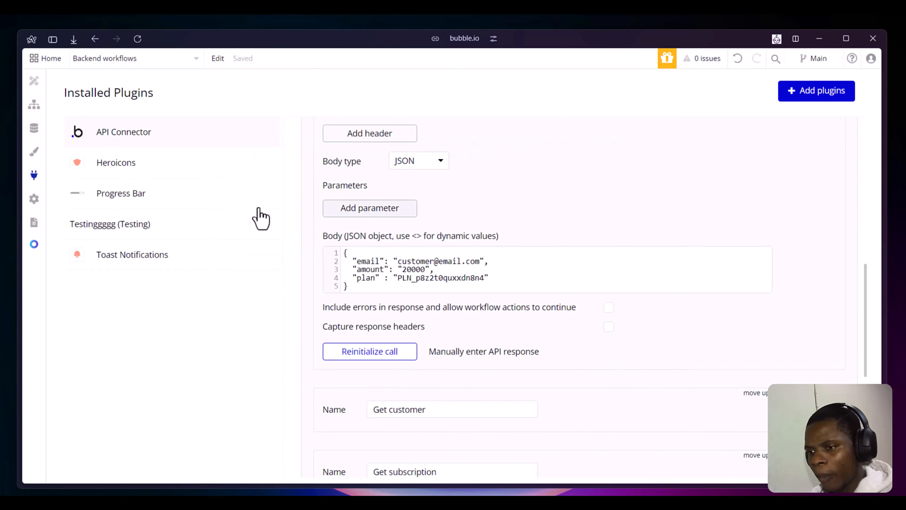
# Start Detect data on the subscribe backend workflow.
pyautogui.click(35, 114)
pyautogui.click(119, 155)
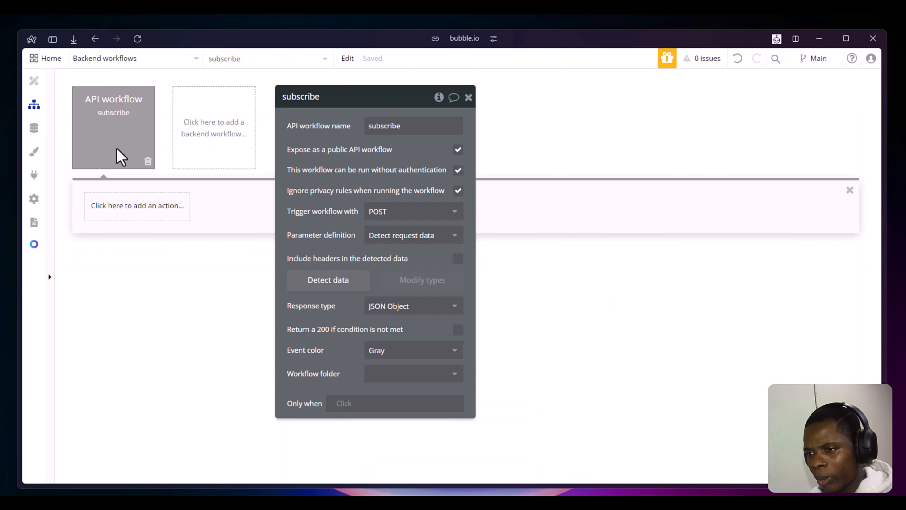
pyautogui.click(335, 285)
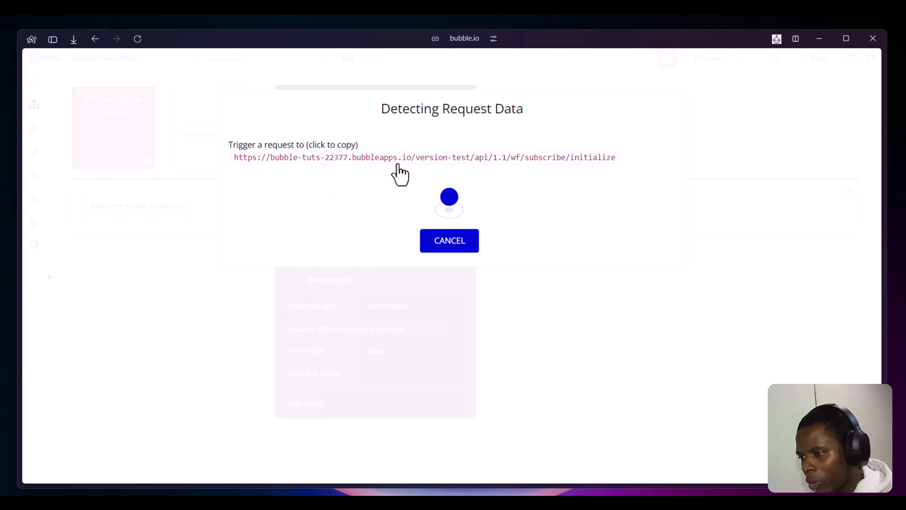
# Load the copied Paystack checkout URL in a new Arc tab.
pyautogui.moveTo(3, 318)
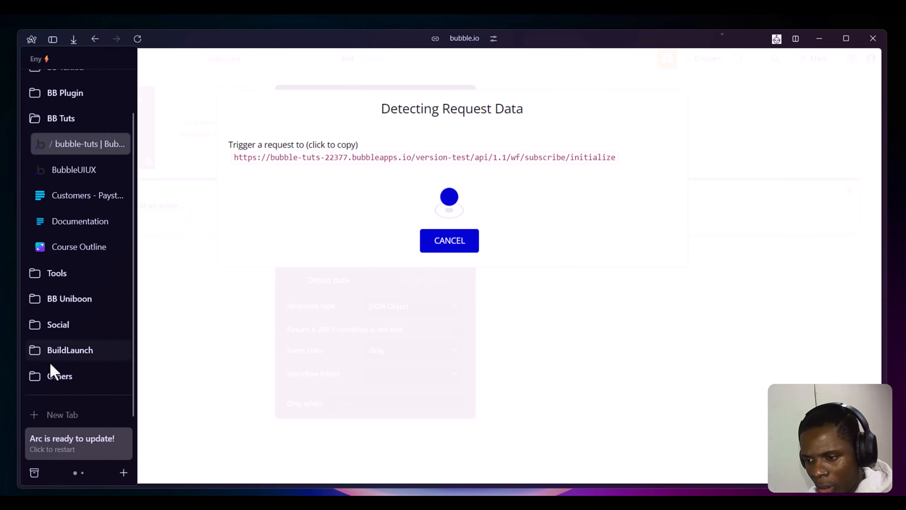
pyautogui.click(70, 416)
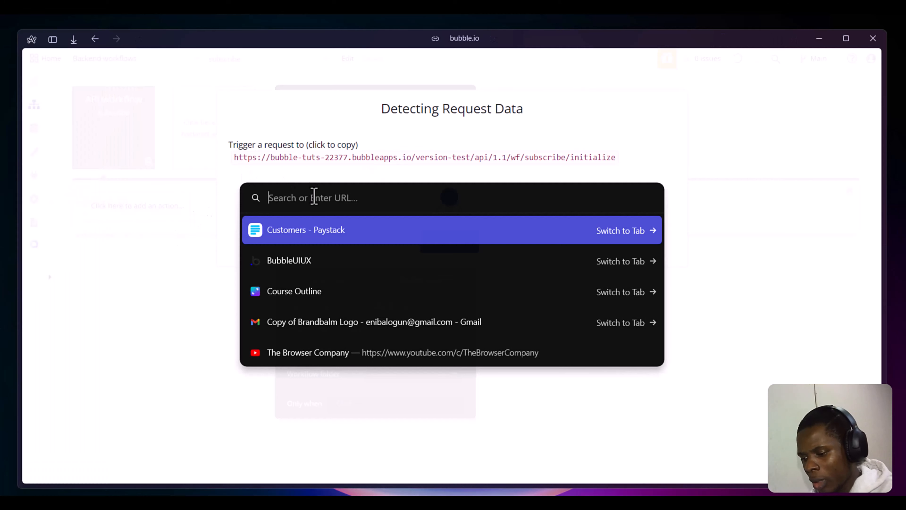
pyautogui.hotkey('ctrl', 'v')
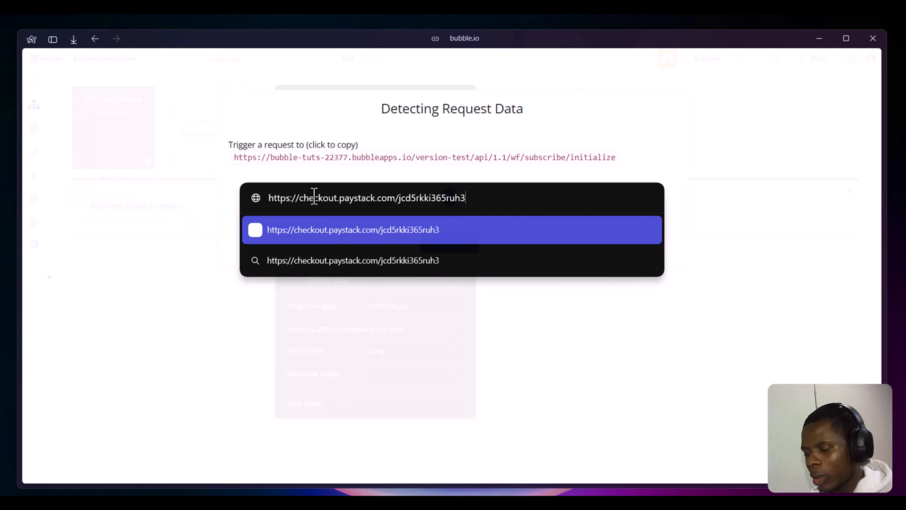
pyautogui.press('Return')
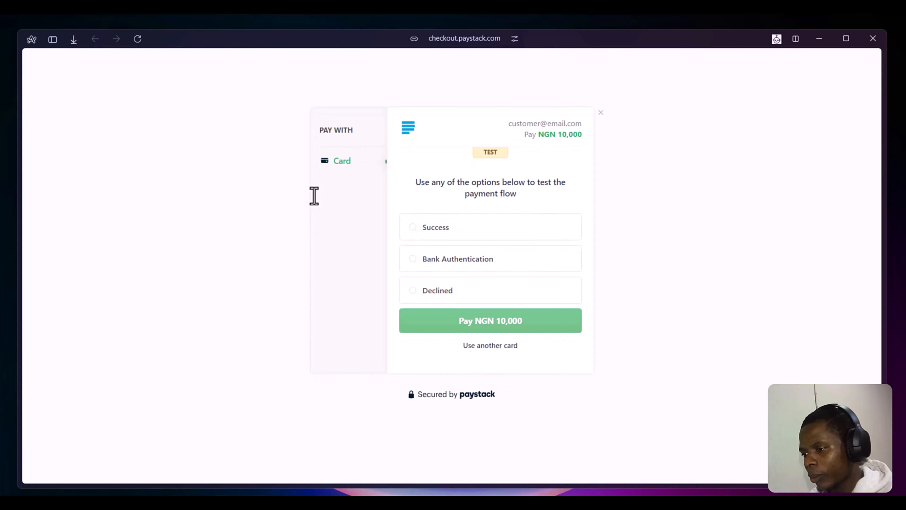
# Pay the NGN 10,000 test charge with the Success option, then return to the bubble-tuts tab.
pyautogui.click(431, 233)
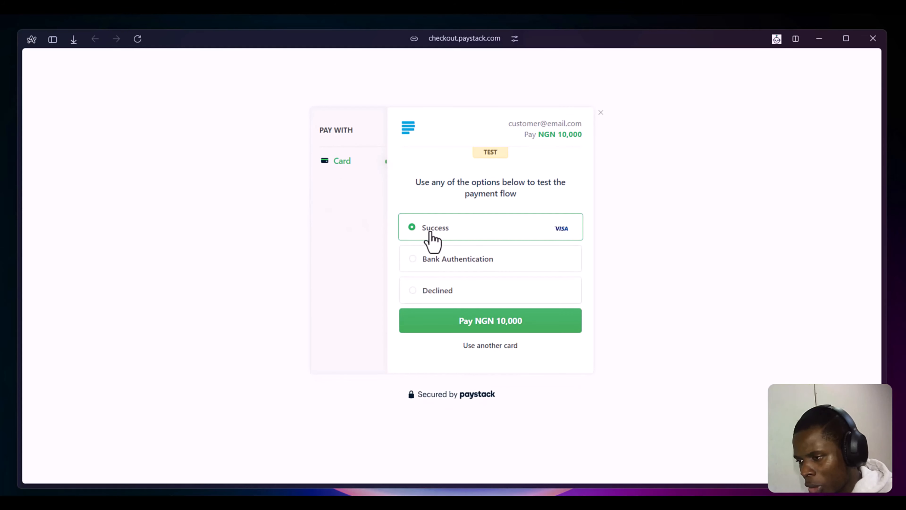
pyautogui.click(502, 323)
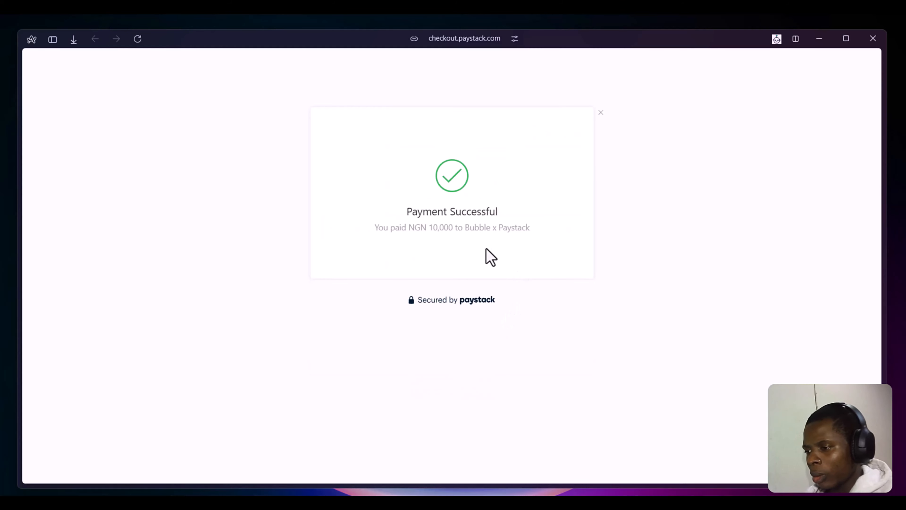
pyautogui.moveTo(4, 300)
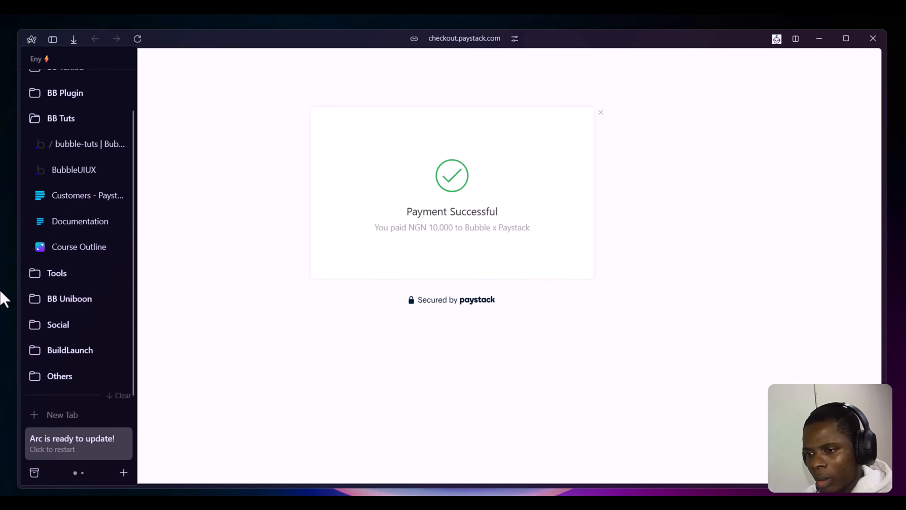
pyautogui.click(70, 148)
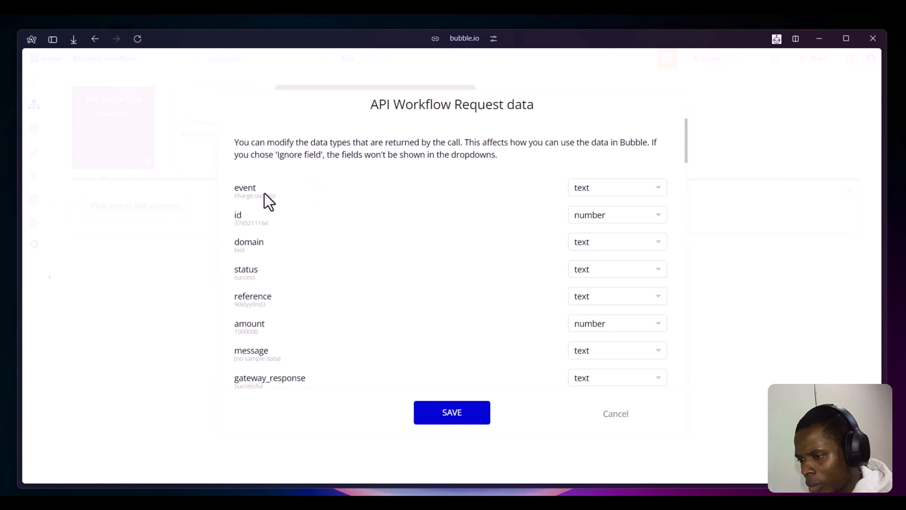
# Review the detected Paystack request fields, such as fees and plan amount as number, and save them.
pyautogui.scroll(-3, 269, 205)
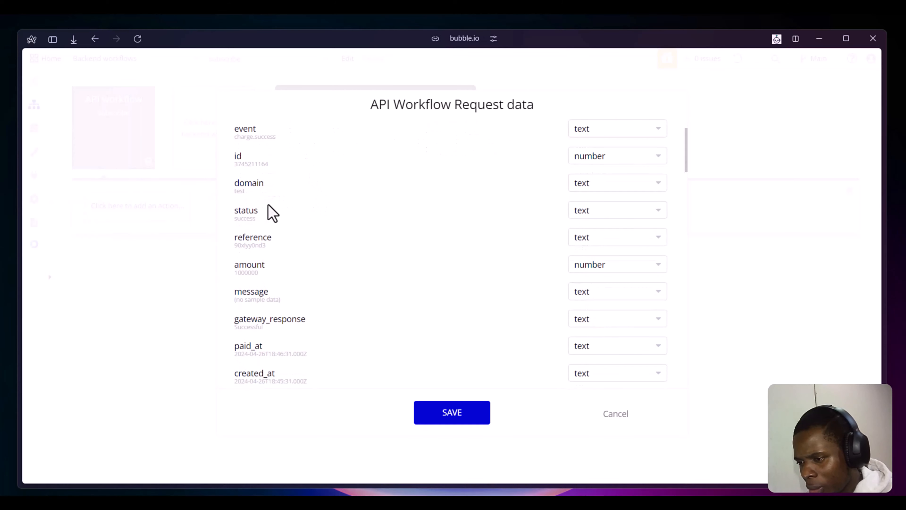
pyautogui.scroll(-5, 268, 206)
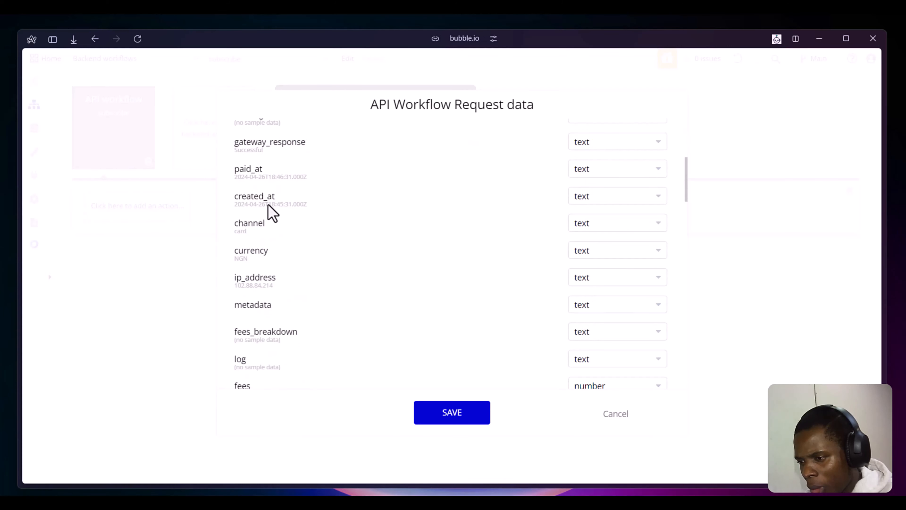
pyautogui.scroll(-10, 269, 205)
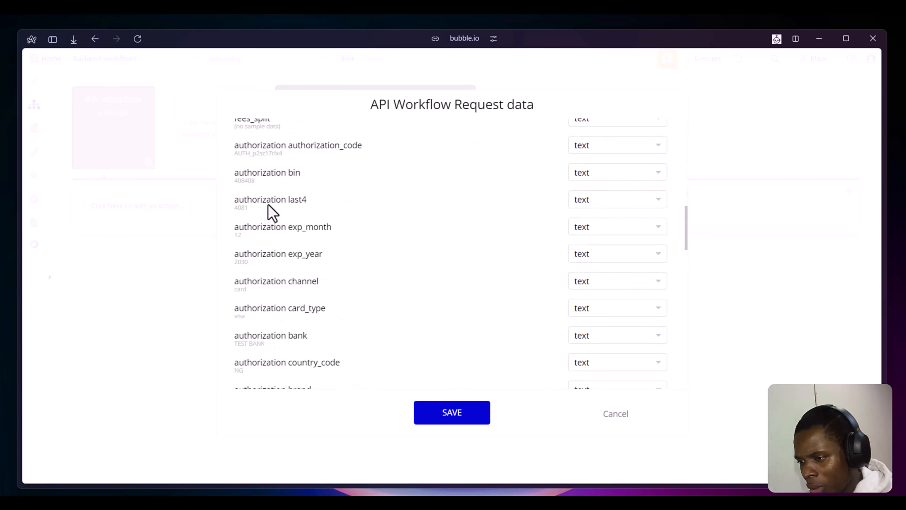
pyautogui.scroll(-15, 269, 205)
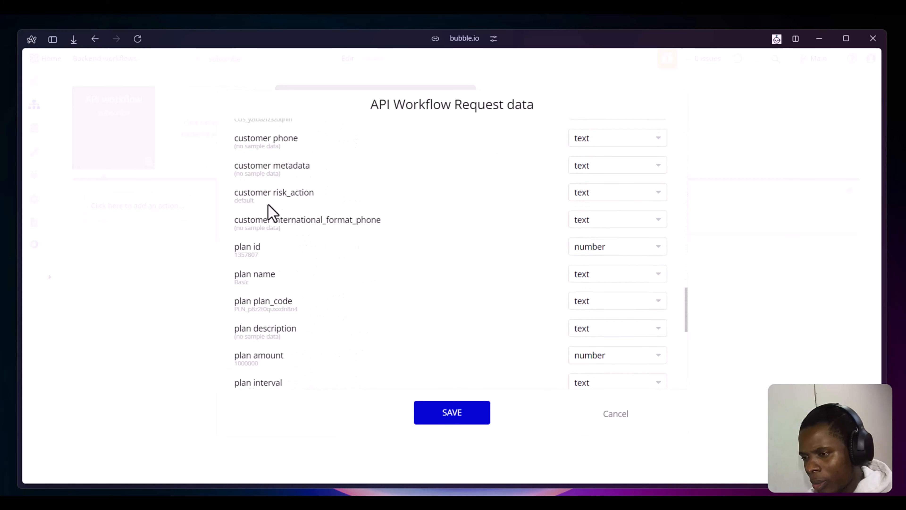
pyautogui.scroll(20, 273, 213)
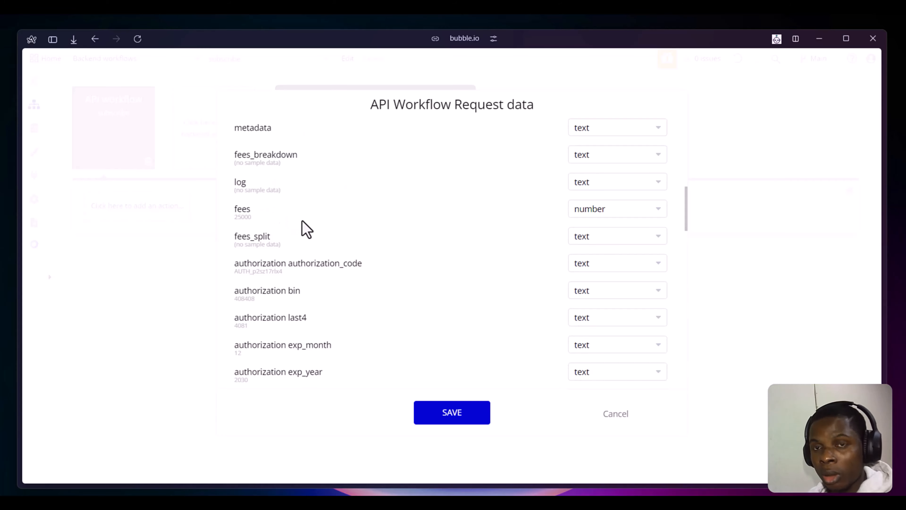
pyautogui.click(471, 417)
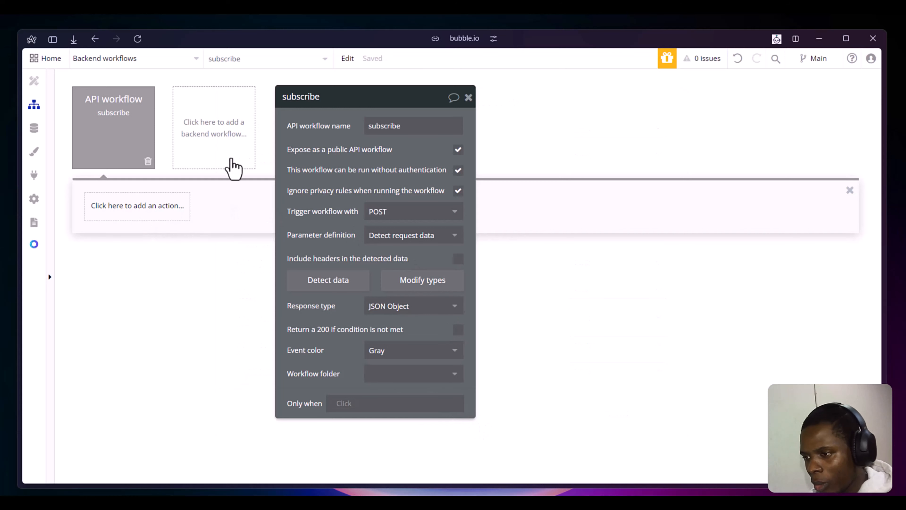
# Add a Make changes to thing action whose target is a search for Subscription.
pyautogui.moveTo(354, 95); pyautogui.dragTo(496, 106)
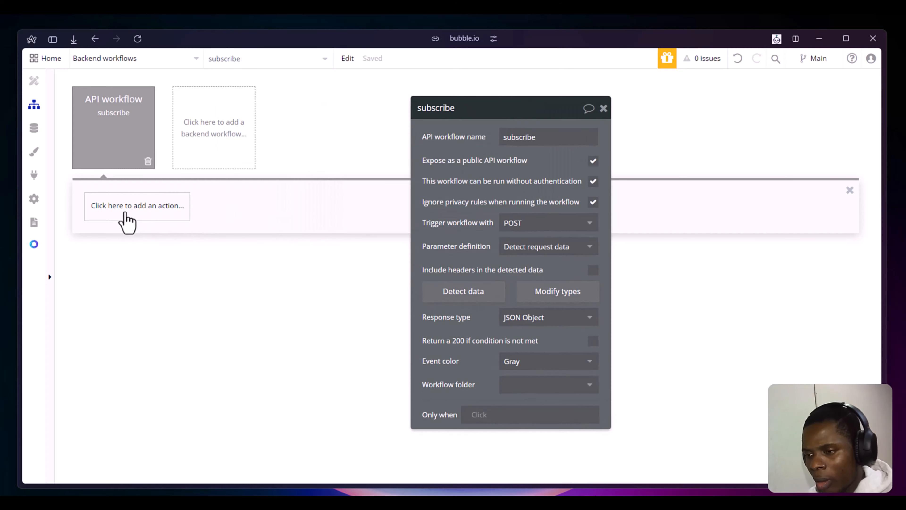
pyautogui.click(127, 223)
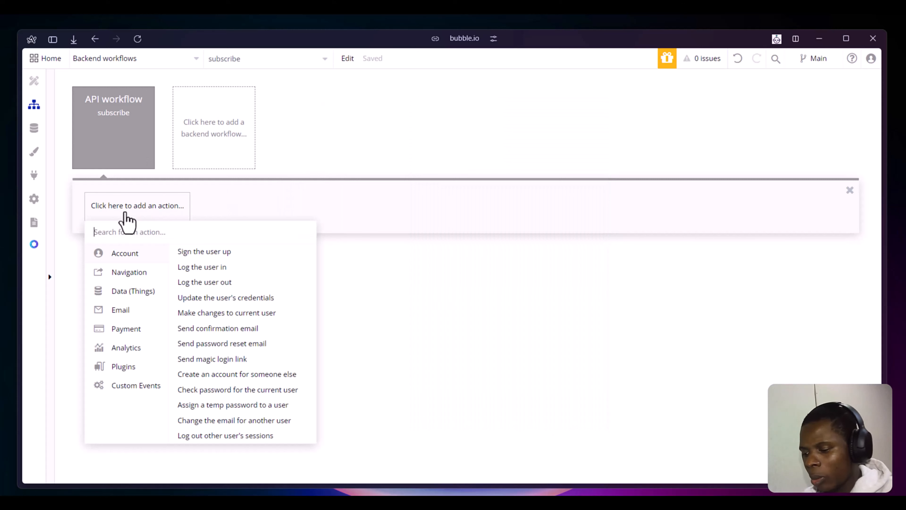
pyautogui.write('maki')
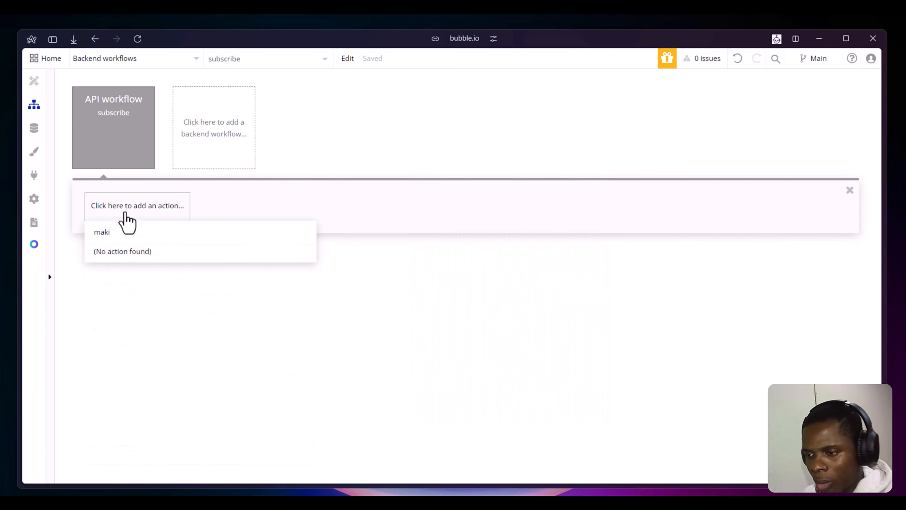
pyautogui.press('BackSpace')
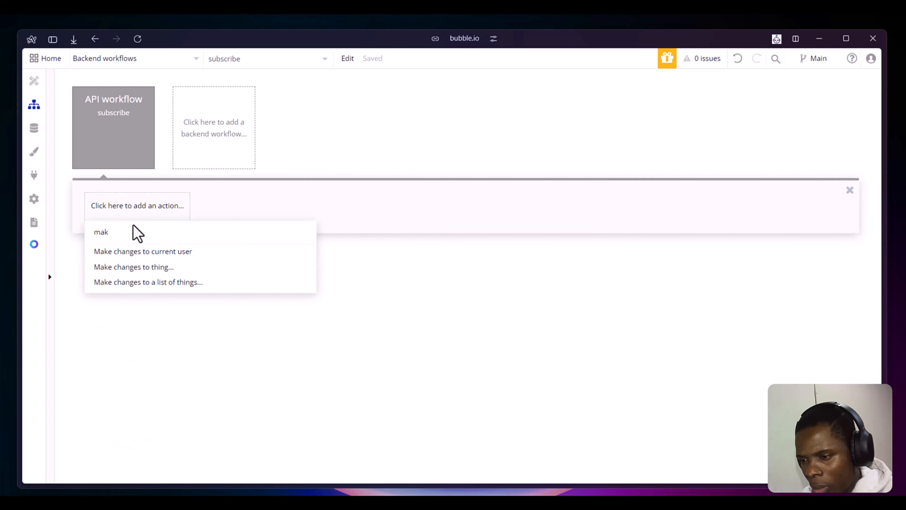
pyautogui.click(142, 267)
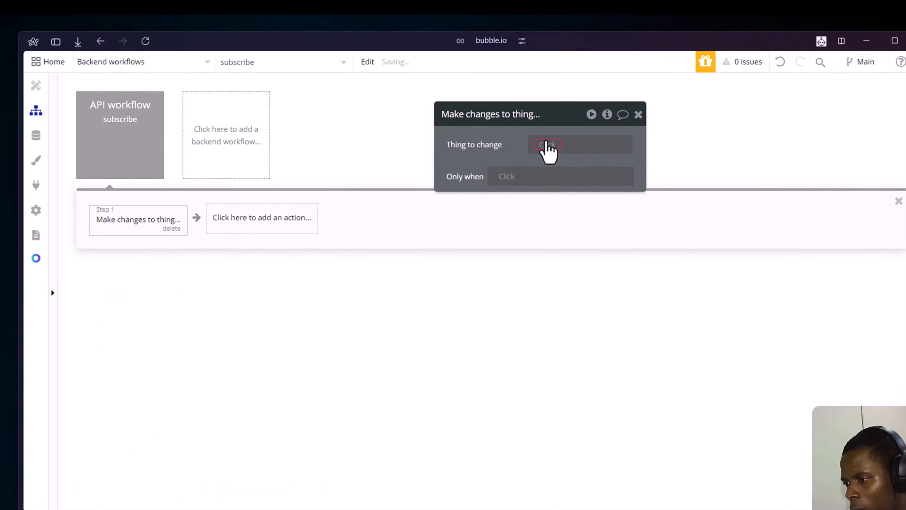
pyautogui.click(518, 136)
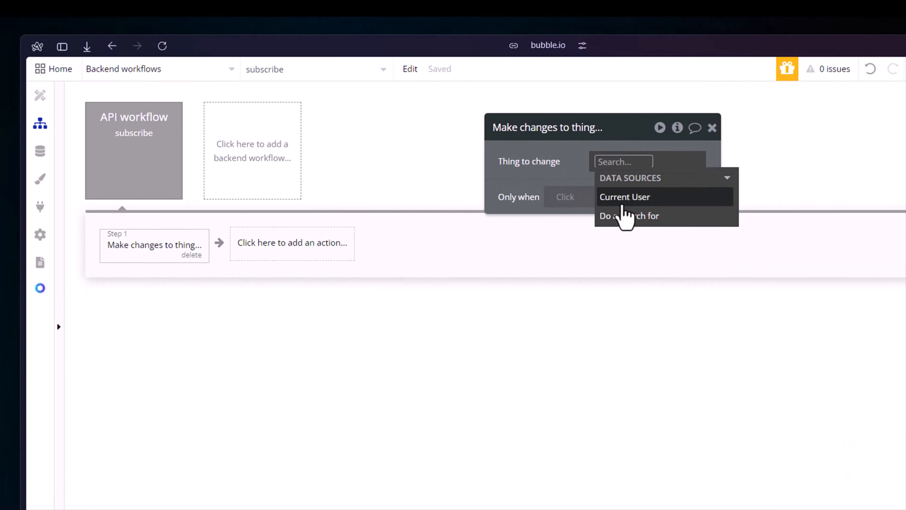
pyautogui.click(623, 216)
pyautogui.click(416, 165)
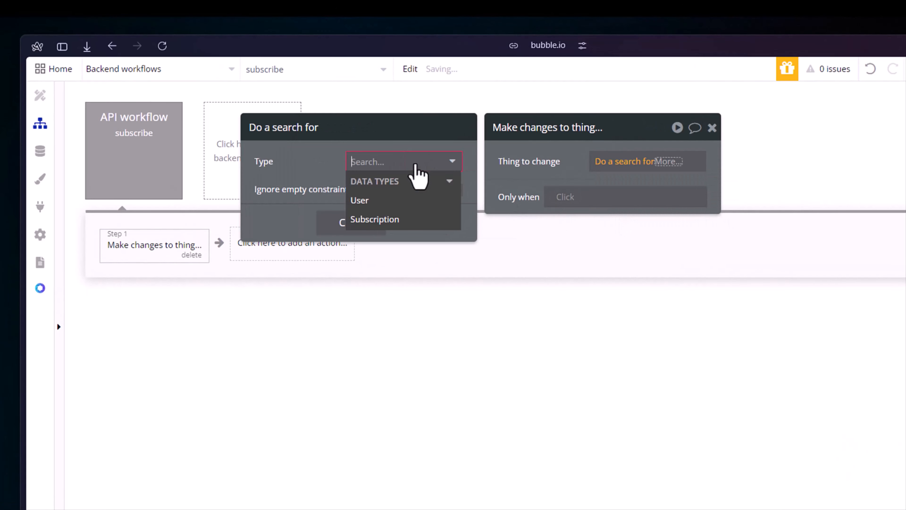
pyautogui.click(396, 220)
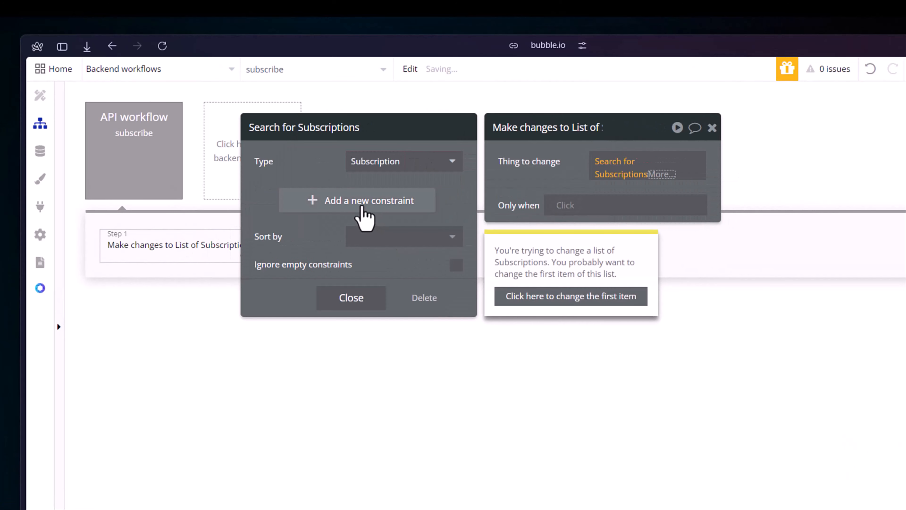
# Constrain the search to customer email = Request Data's customer email and take the first item.
pyautogui.click(362, 202)
pyautogui.click(270, 195)
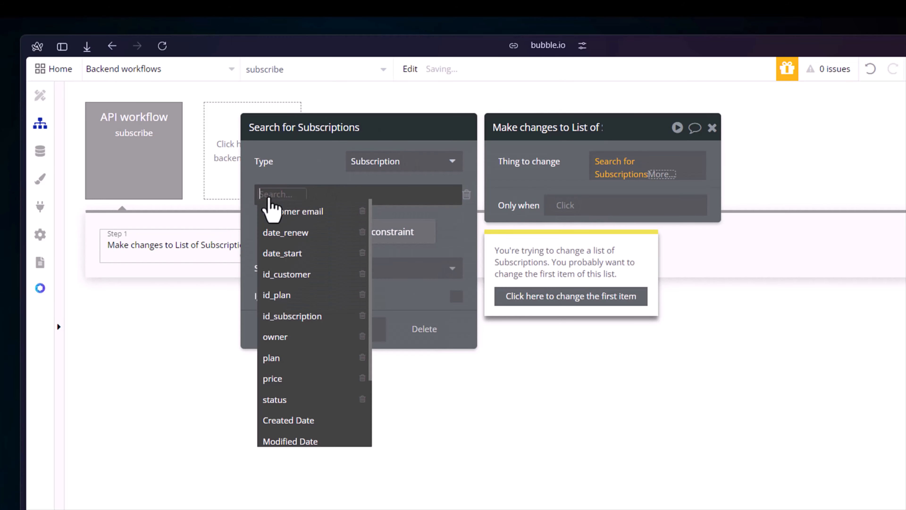
pyautogui.click(272, 211)
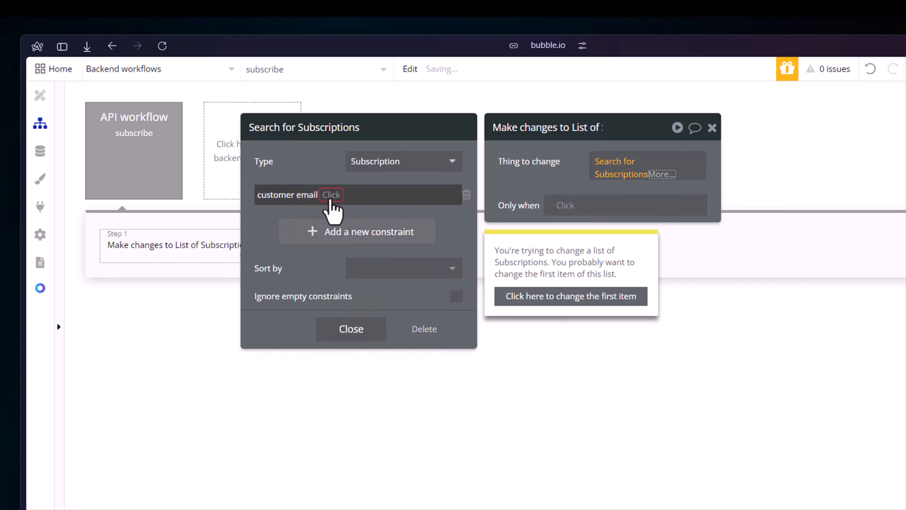
pyautogui.click(331, 209)
pyautogui.click(334, 212)
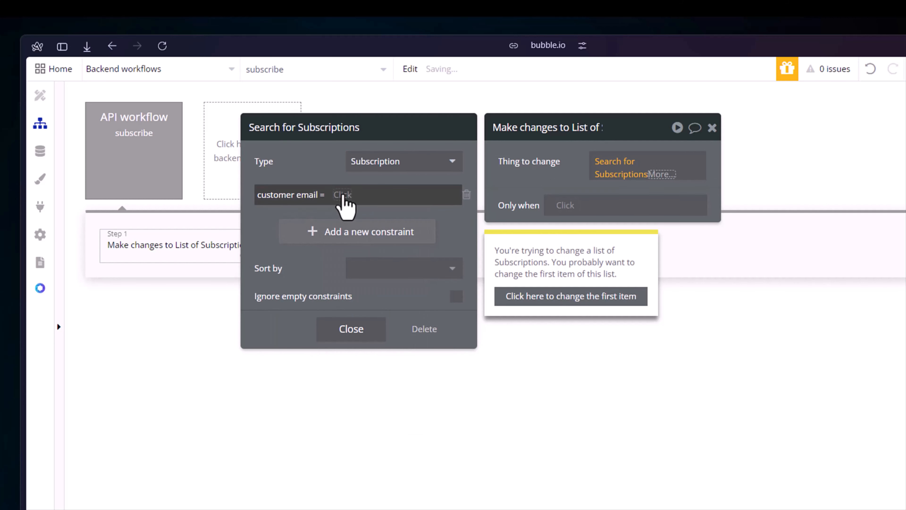
pyautogui.click(344, 196)
pyautogui.click(376, 251)
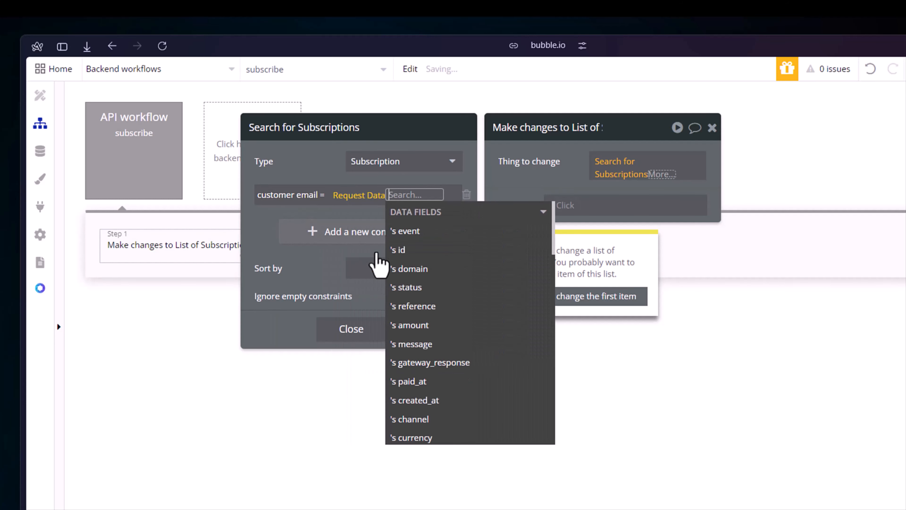
pyautogui.write('em')
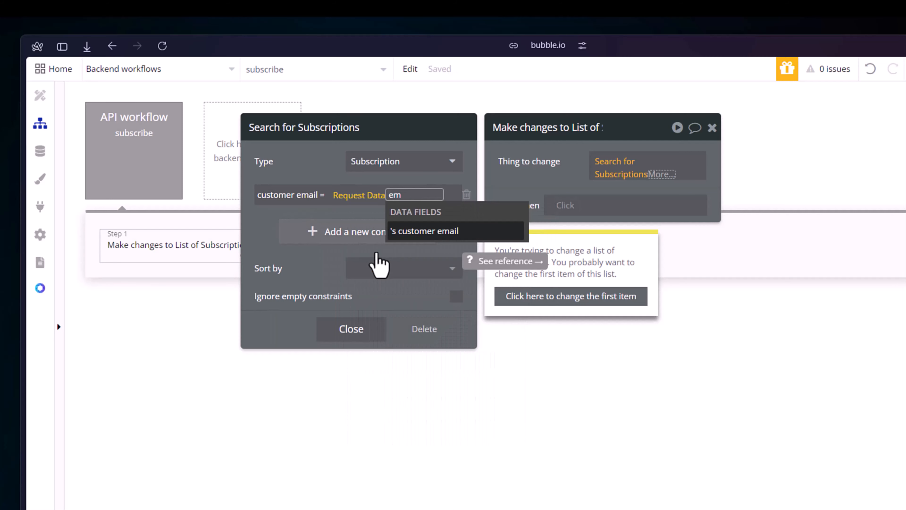
pyautogui.click(443, 239)
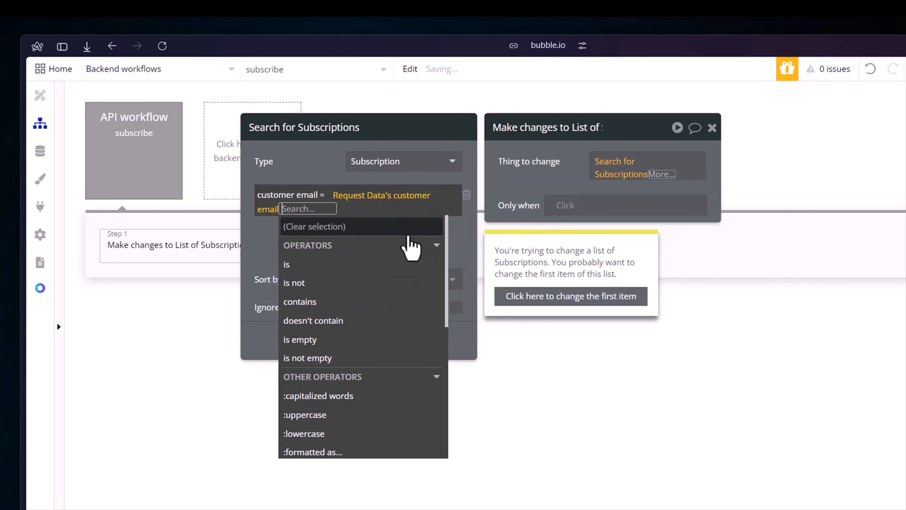
pyautogui.click(267, 227)
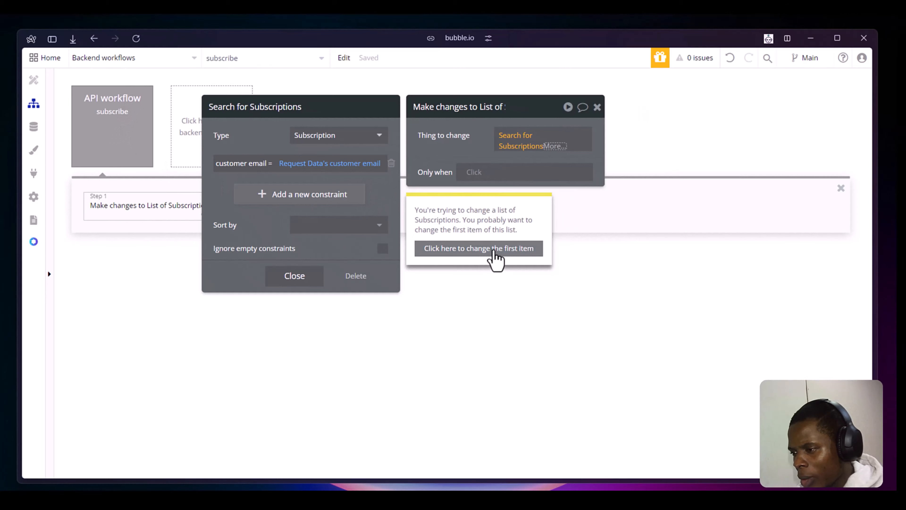
pyautogui.click(494, 249)
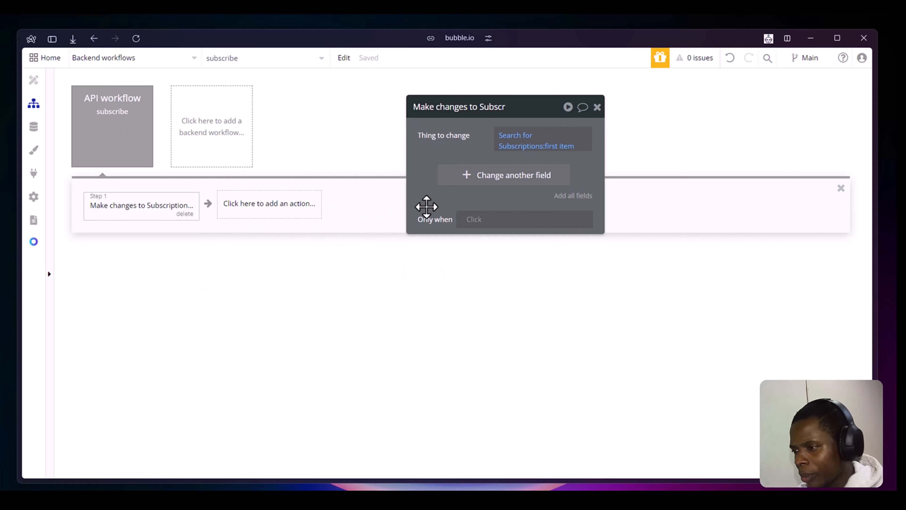
# Search the subscribe request data for 'email' to verify customer email is text, then cancel.
pyautogui.click(91, 127)
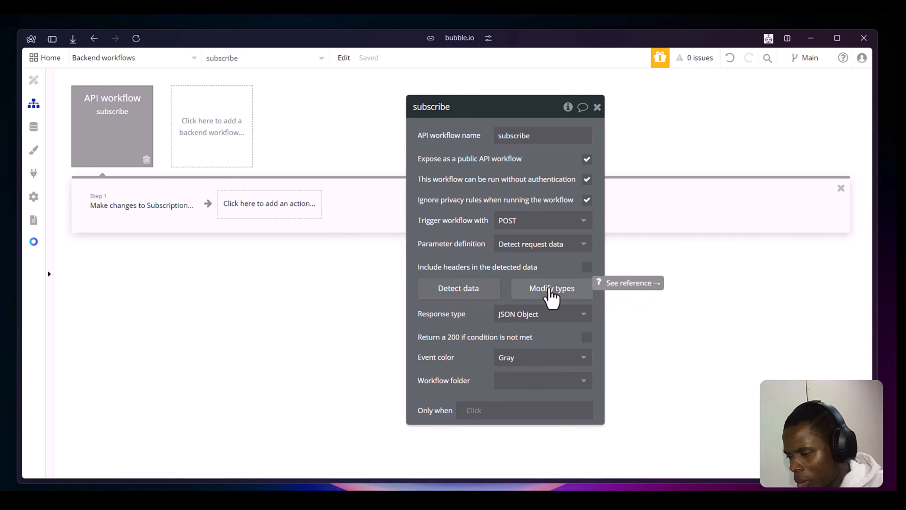
pyautogui.click(551, 290)
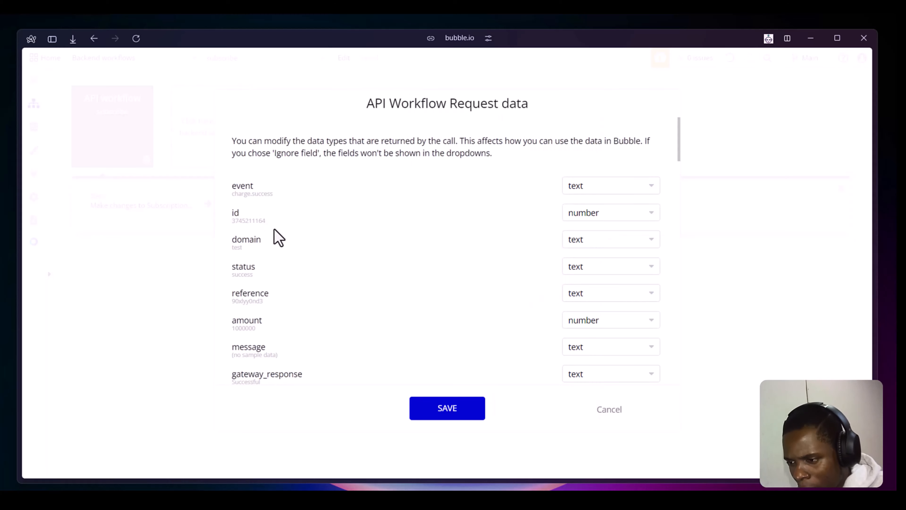
pyautogui.scroll(-6, 275, 232)
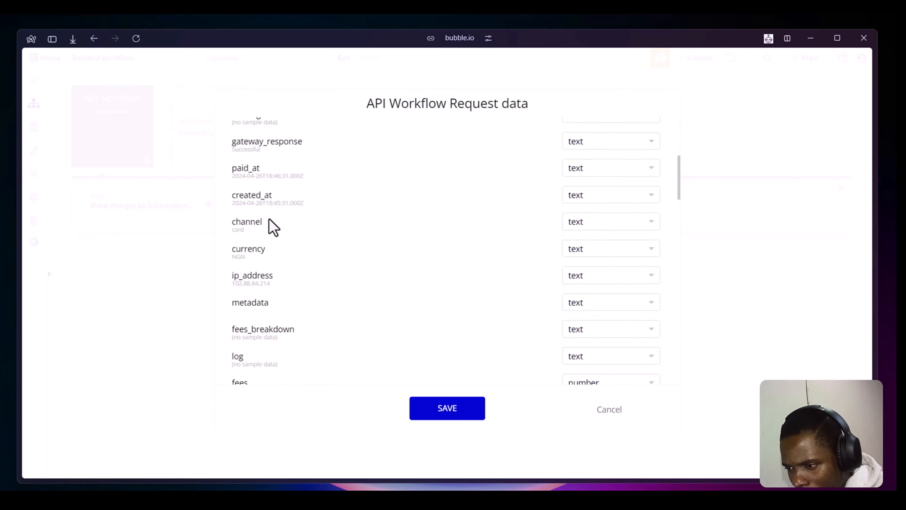
pyautogui.scroll(-5, 274, 227)
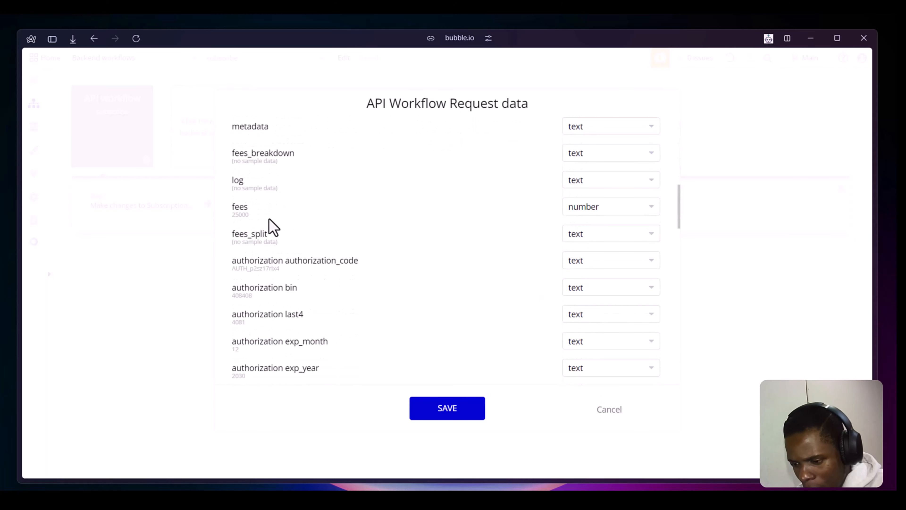
pyautogui.hotkey('ctrl', 'f')
pyautogui.write('emai')
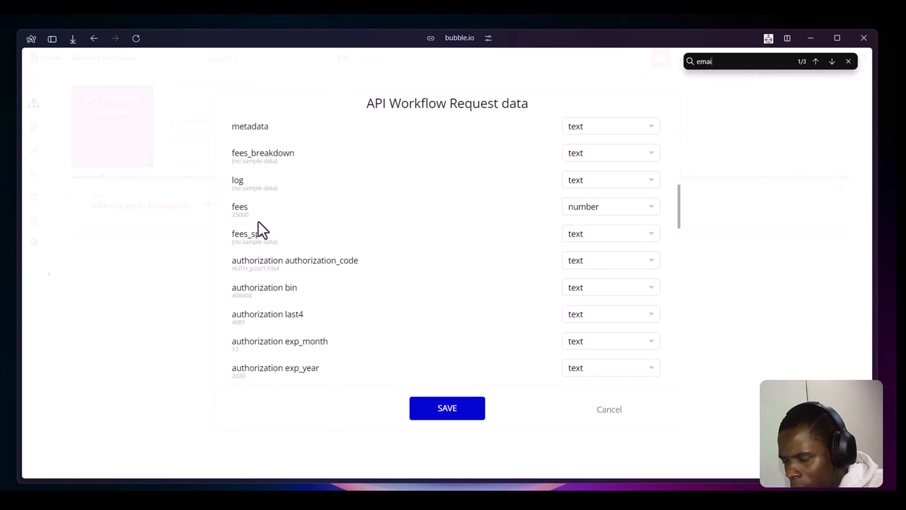
pyautogui.scroll(13, 257, 227)
pyautogui.scroll(-15, 260, 221)
pyautogui.scroll(-5, 264, 230)
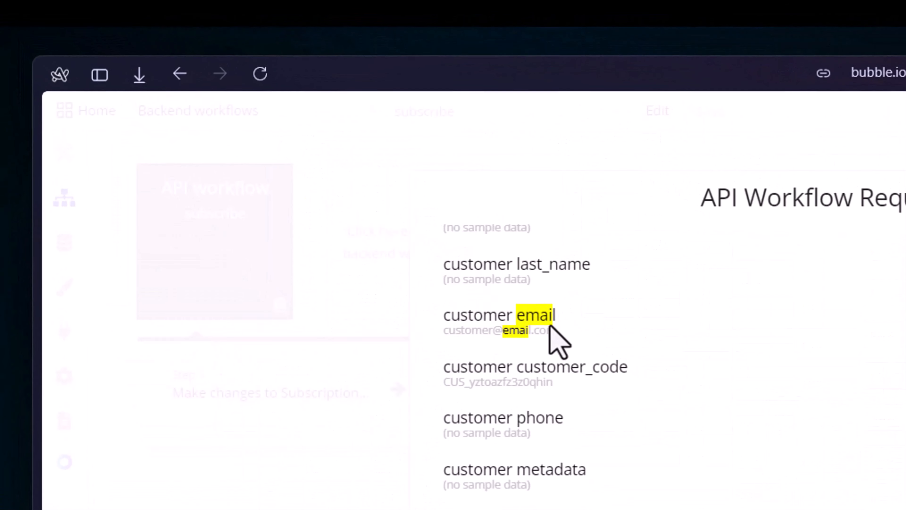
pyautogui.click(857, 62)
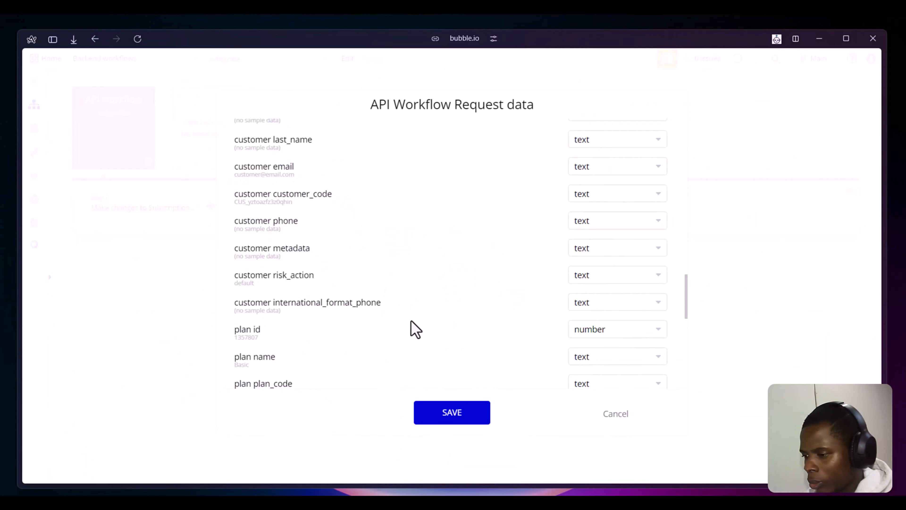
pyautogui.click(619, 415)
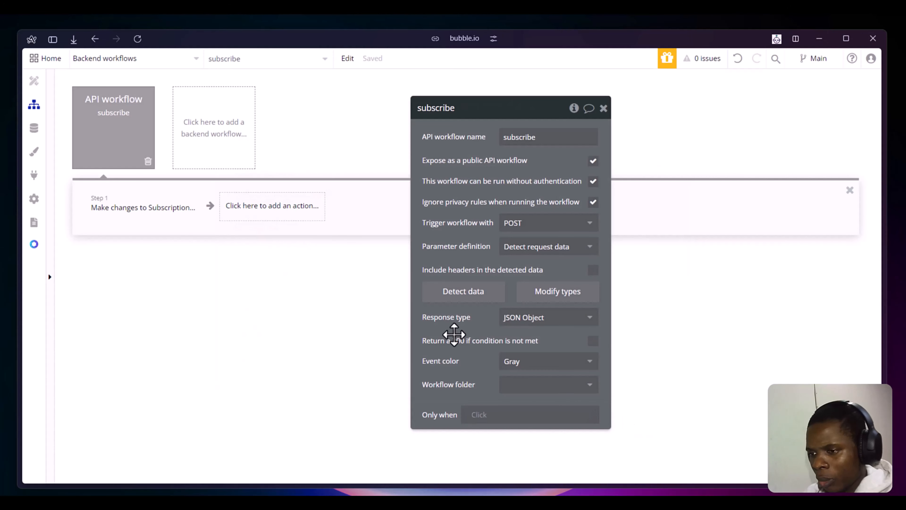
# Set Step 1 to change the first Subscription matching the request's customer email, adding all fields.
pyautogui.click(127, 207)
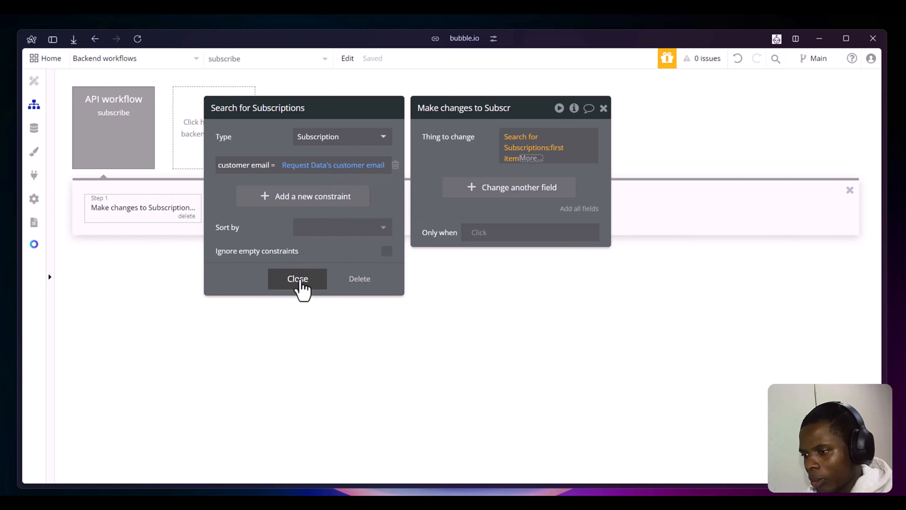
pyautogui.click(299, 282)
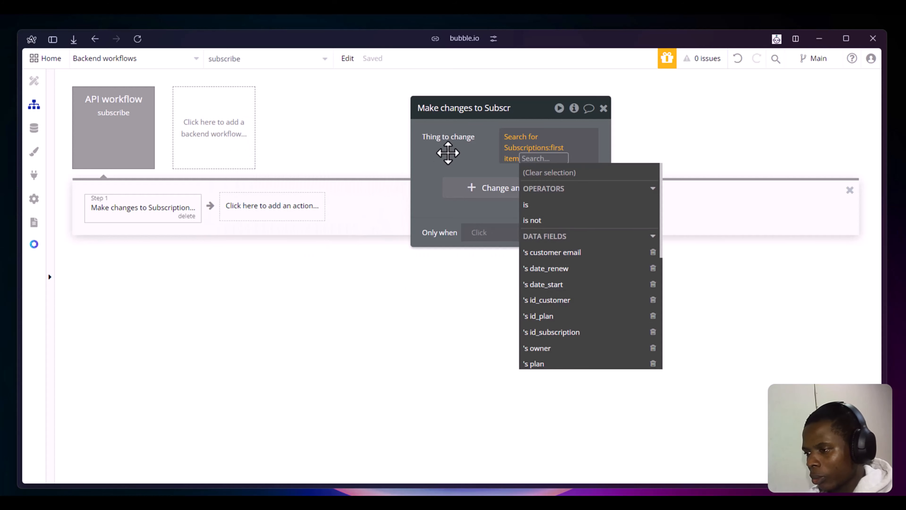
pyautogui.click(438, 152)
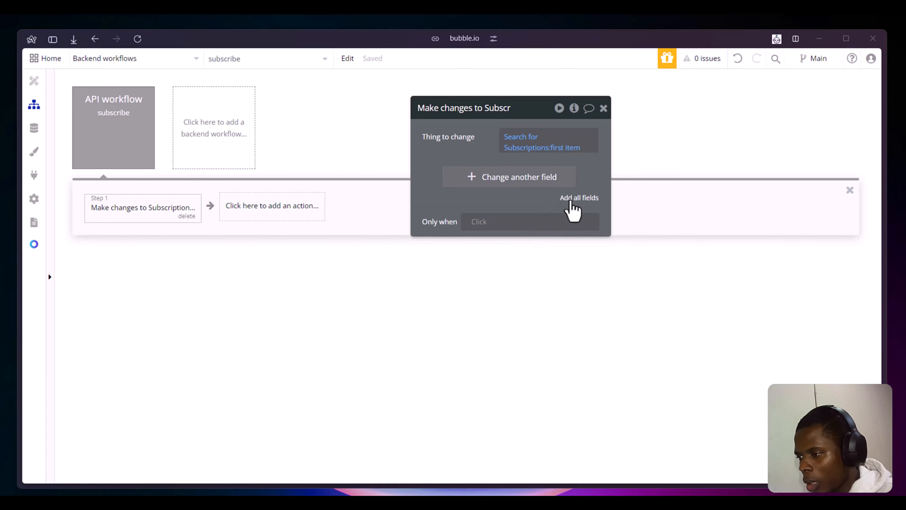
pyautogui.click(579, 197)
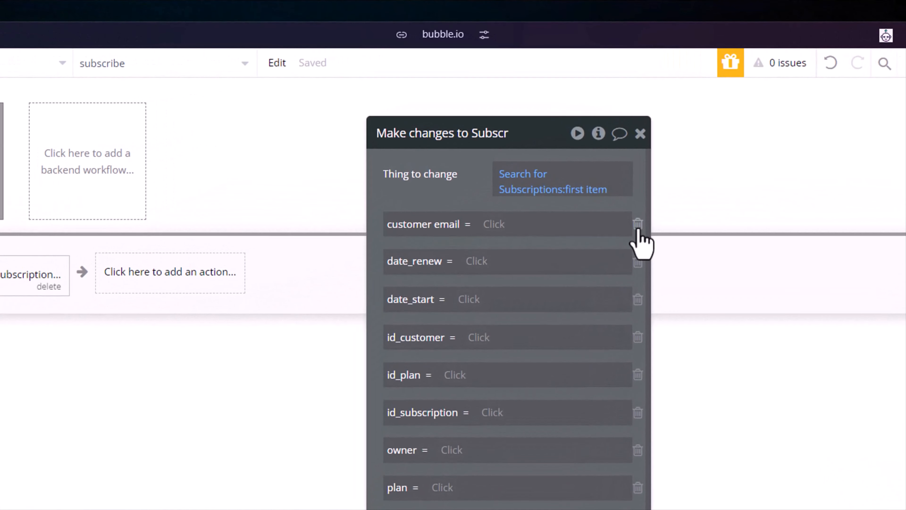
# Remove the customer email change and set date_renew to Current date/time +months: 1.
pyautogui.click(638, 224)
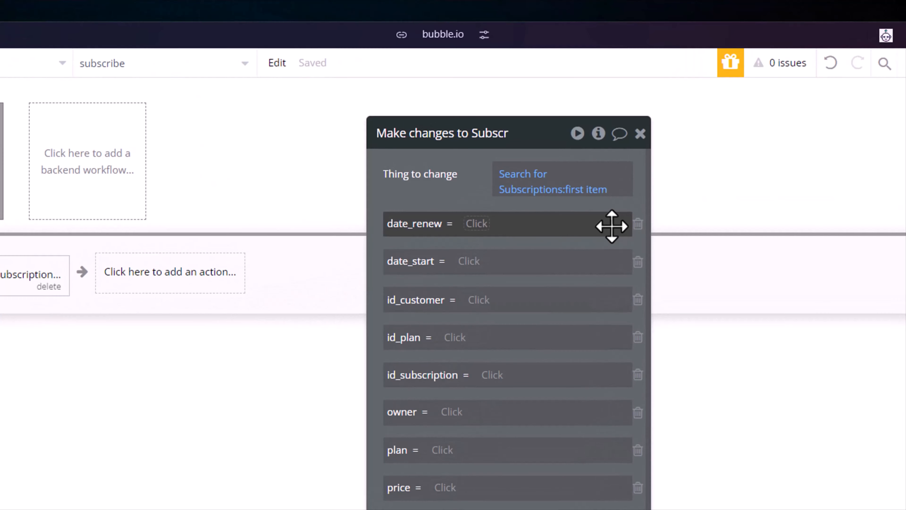
pyautogui.click(477, 224)
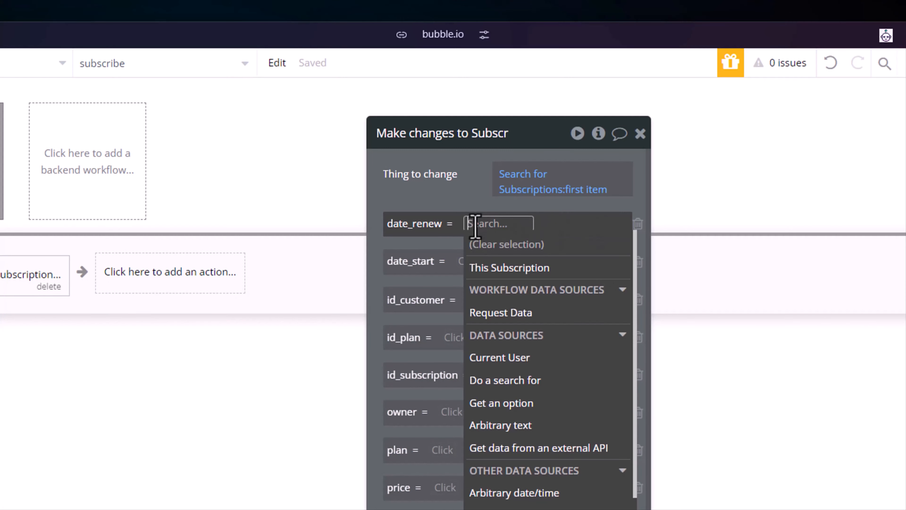
pyautogui.write('curr')
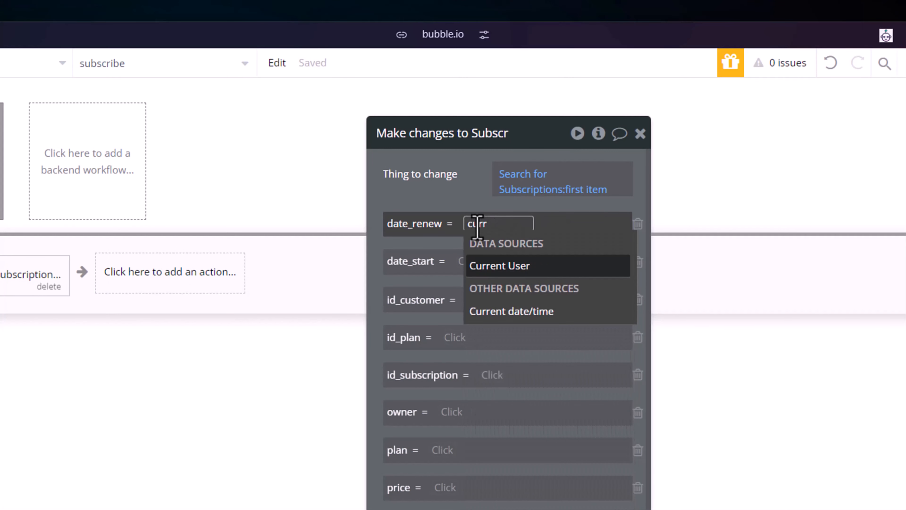
pyautogui.click(516, 316)
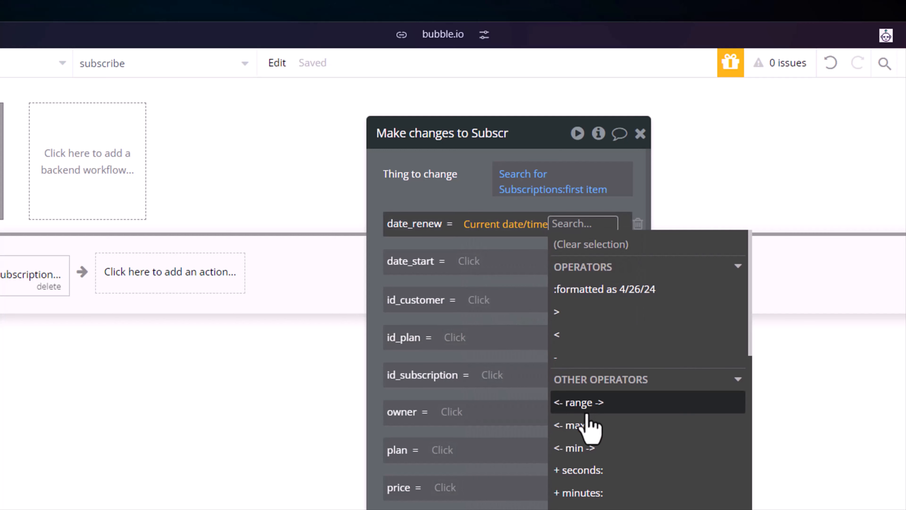
pyautogui.scroll(-3, 587, 415)
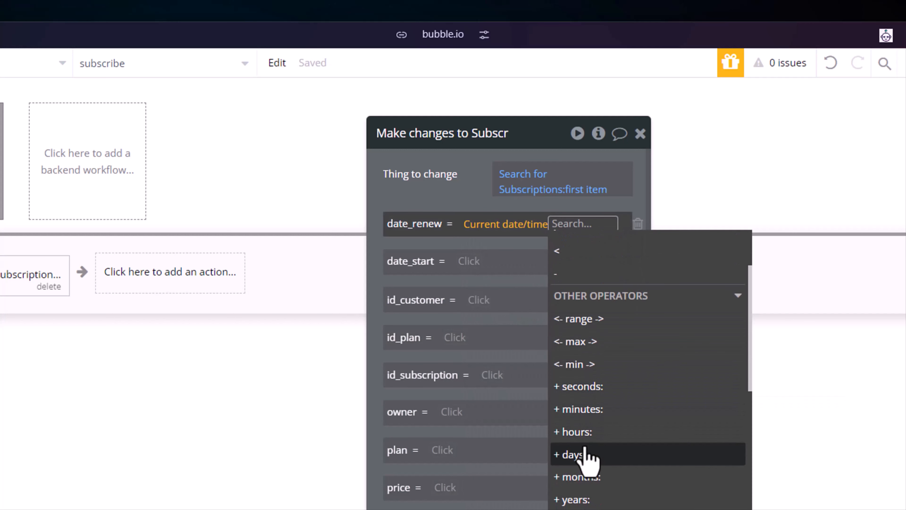
pyautogui.click(586, 477)
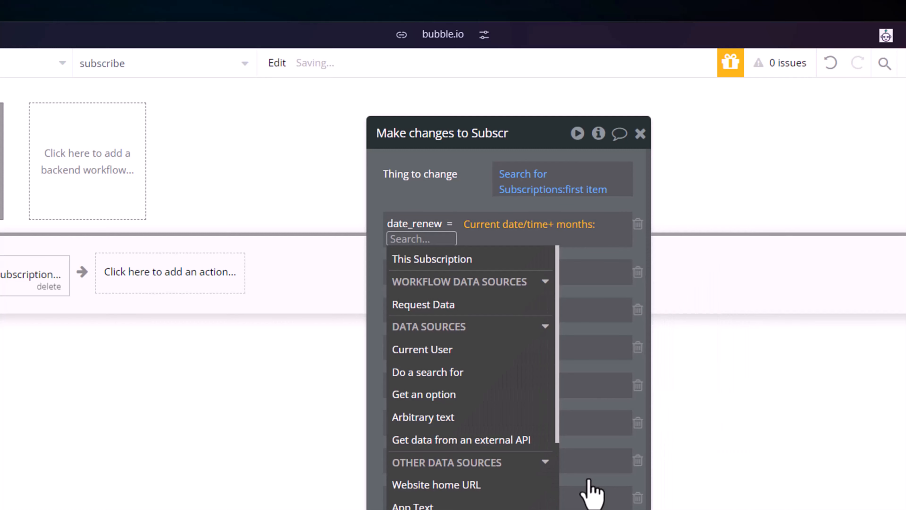
pyautogui.write('1')
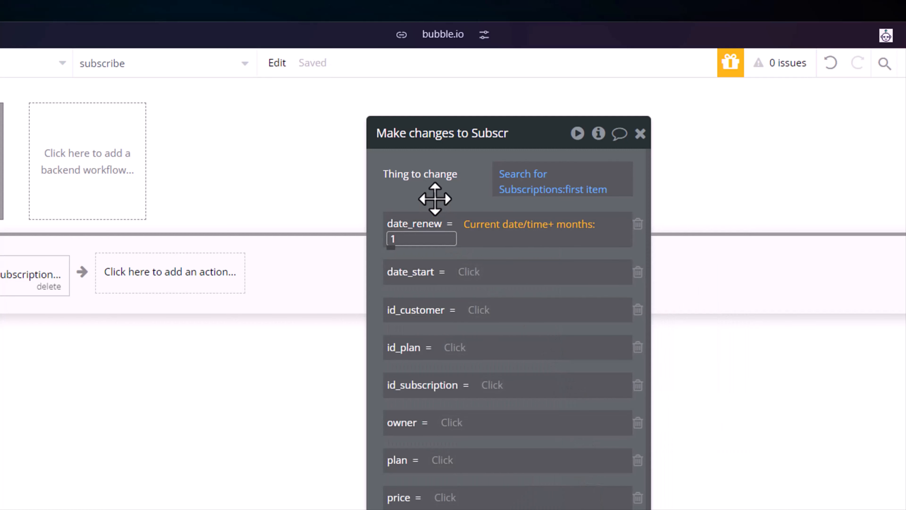
pyautogui.press('Return')
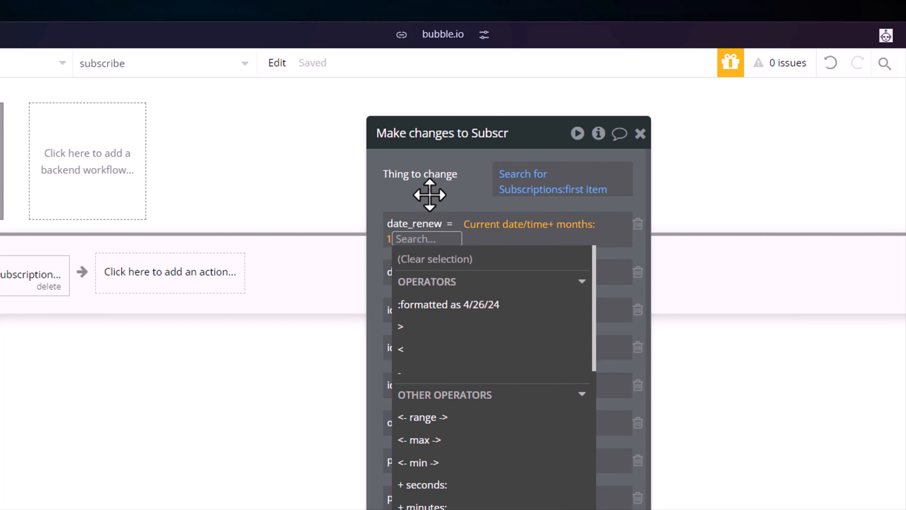
pyautogui.click(430, 195)
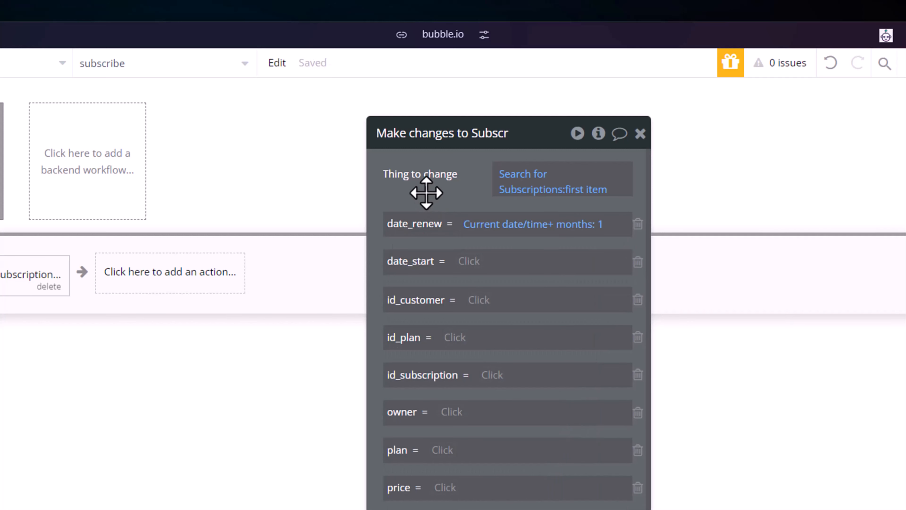
# Set date_start to Current date/time.
pyautogui.click(473, 266)
pyautogui.write('curr')
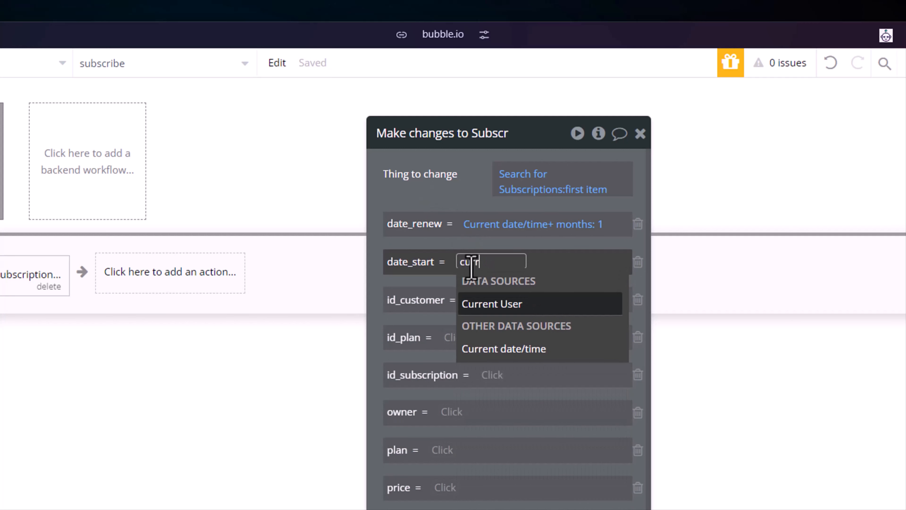
pyautogui.click(486, 351)
pyautogui.click(418, 280)
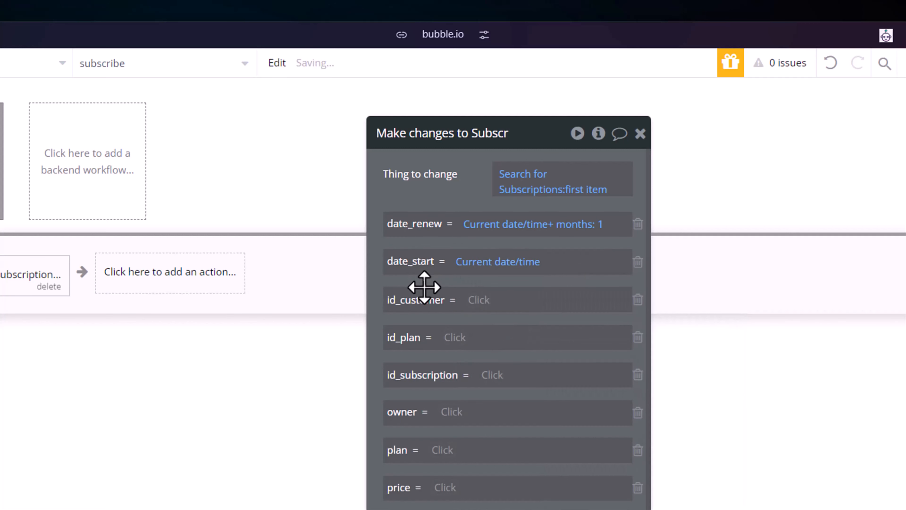
pyautogui.moveTo(424, 287); pyautogui.dragTo(403, 265)
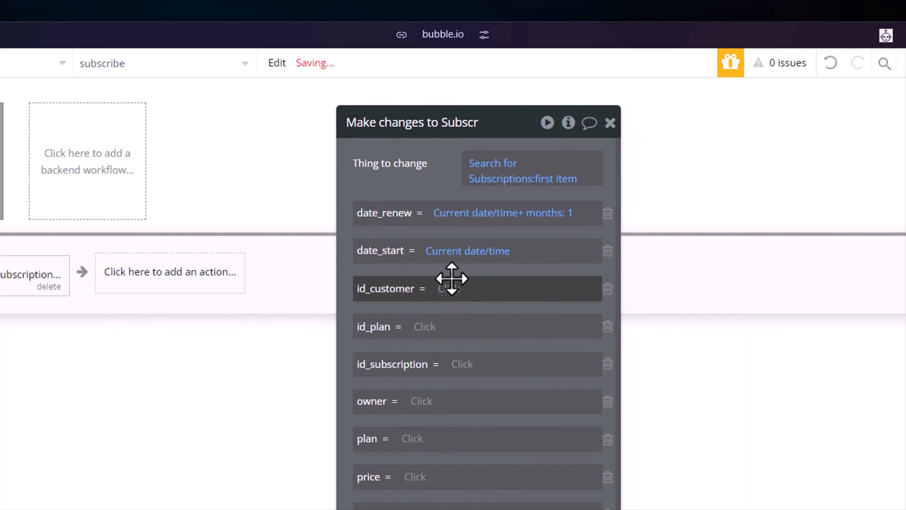
# Set id_customer to Request Data's customer customer_code.
pyautogui.click(450, 289)
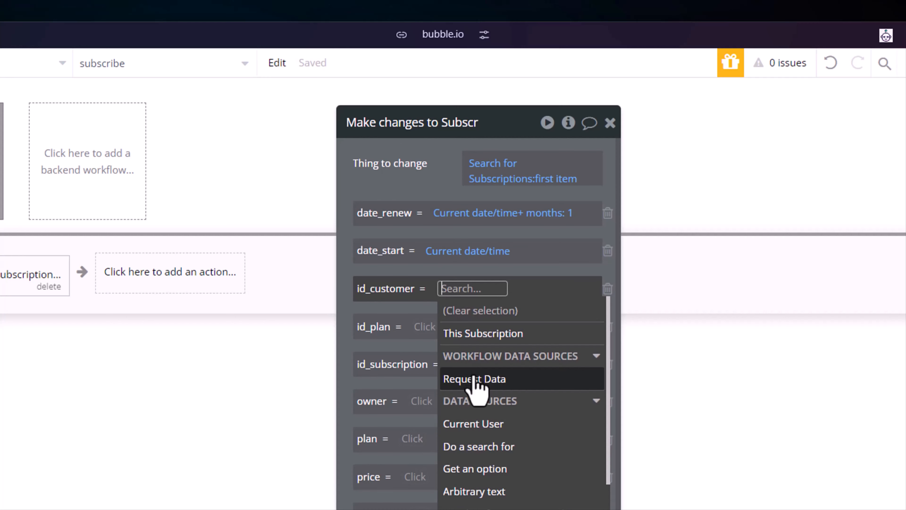
pyautogui.click(459, 380)
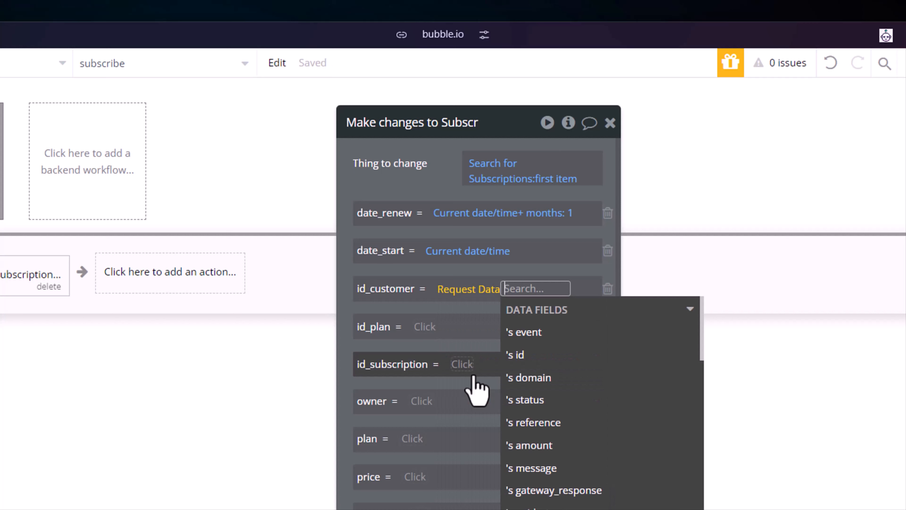
pyautogui.write('cus')
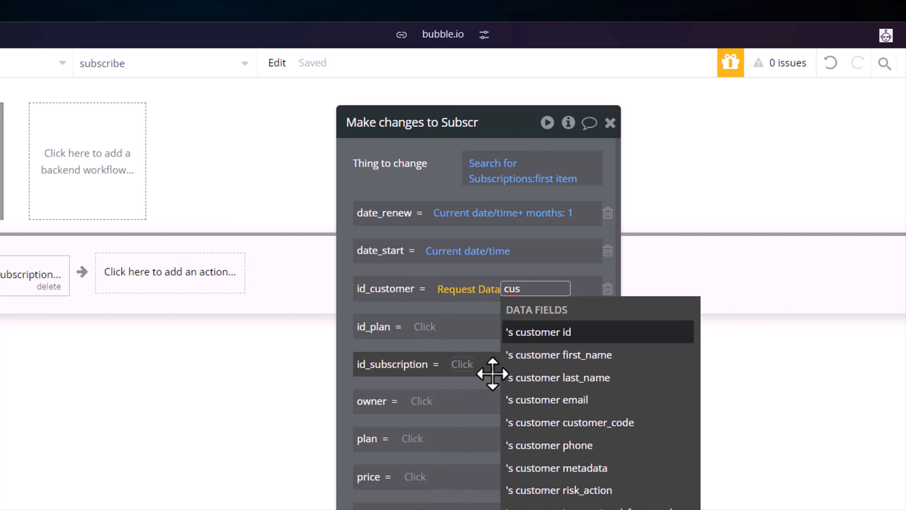
pyautogui.click(571, 430)
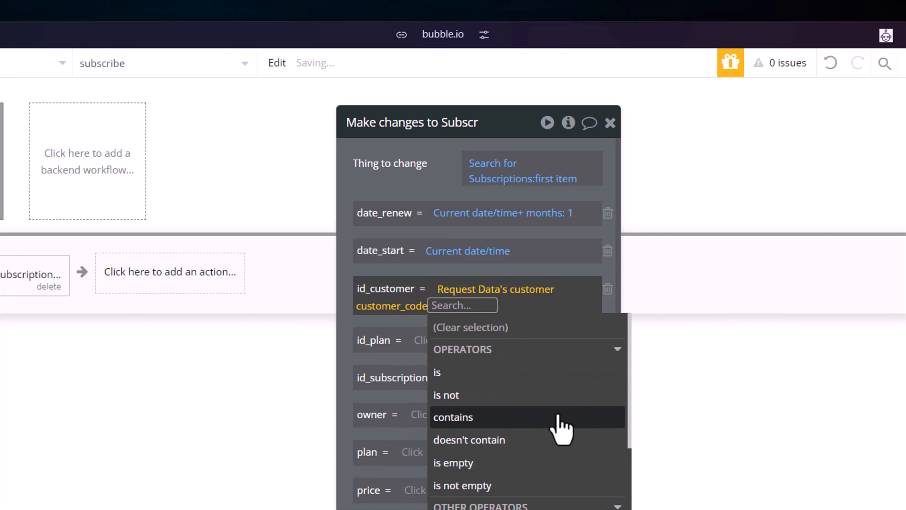
pyautogui.click(417, 317)
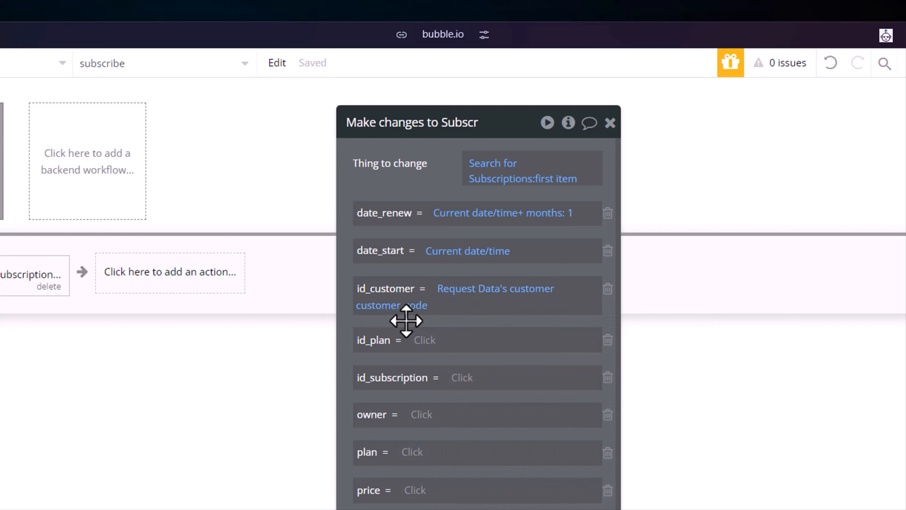
# Set id_plan to Request Data's plan plan_code.
pyautogui.click(425, 341)
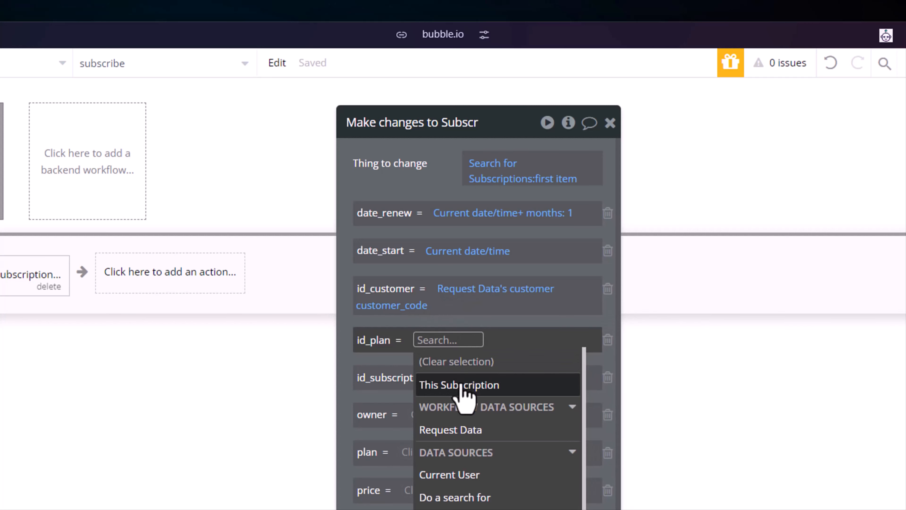
pyautogui.click(467, 431)
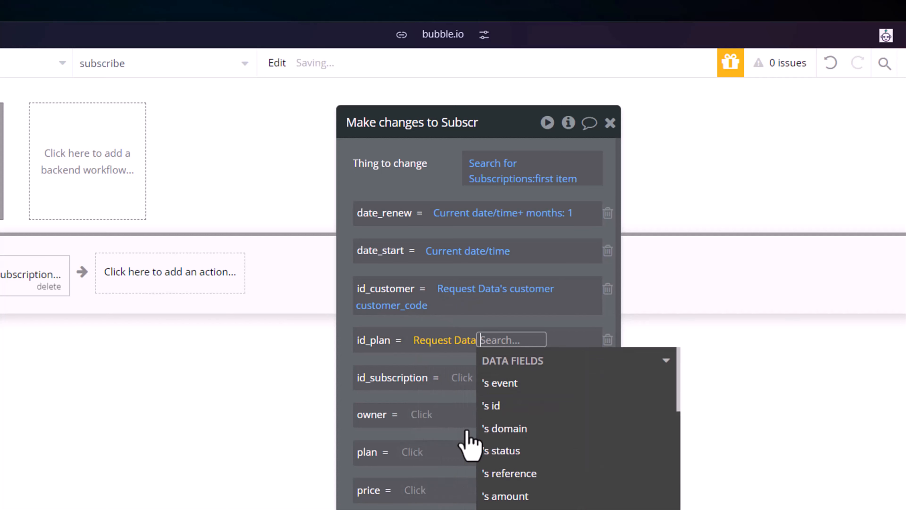
pyautogui.write('plan')
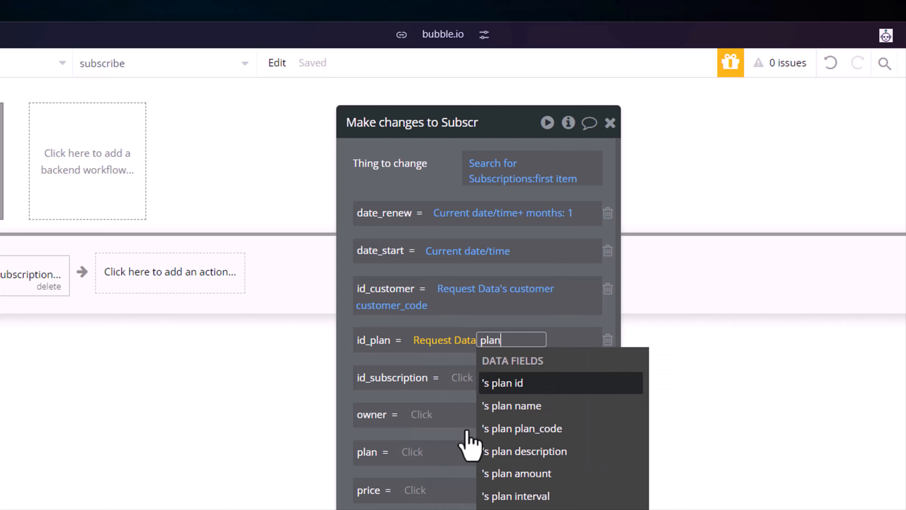
pyautogui.click(528, 436)
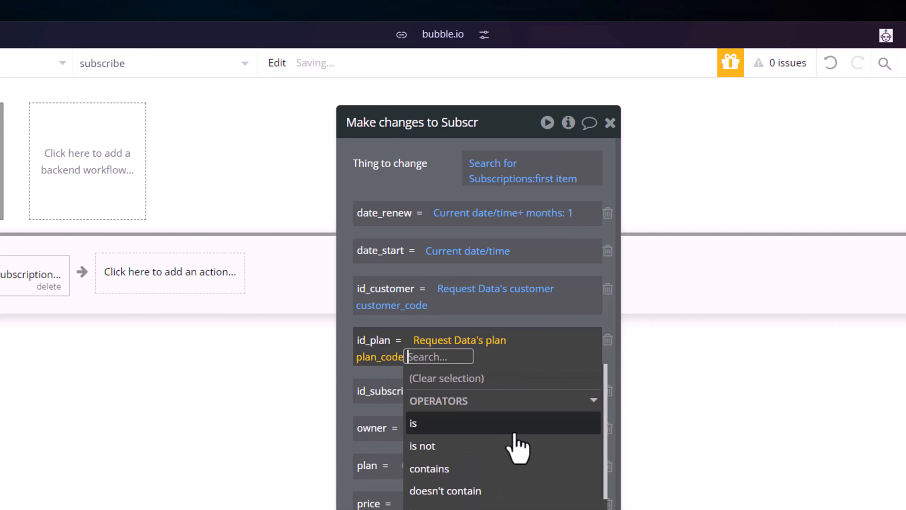
pyautogui.click(355, 378)
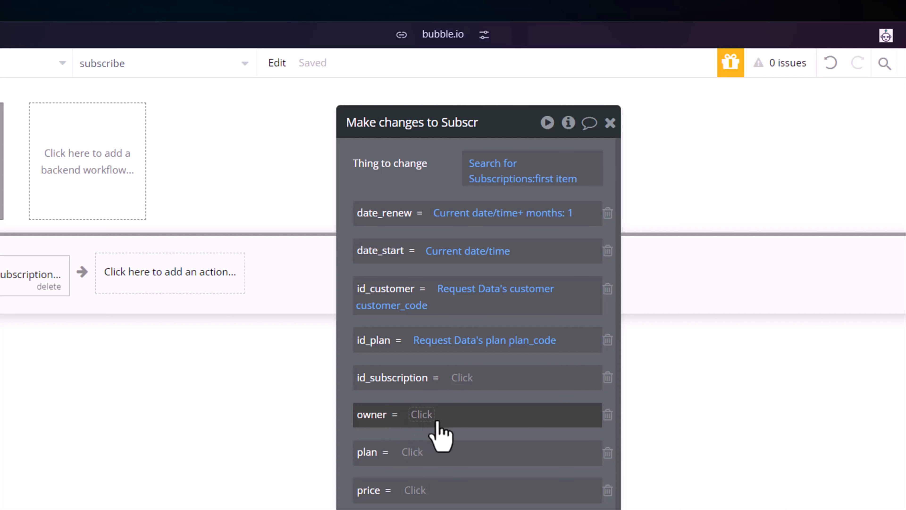
# Delete the owner change and point price at Request Data, searching its fields for 'amo'.
pyautogui.click(607, 415)
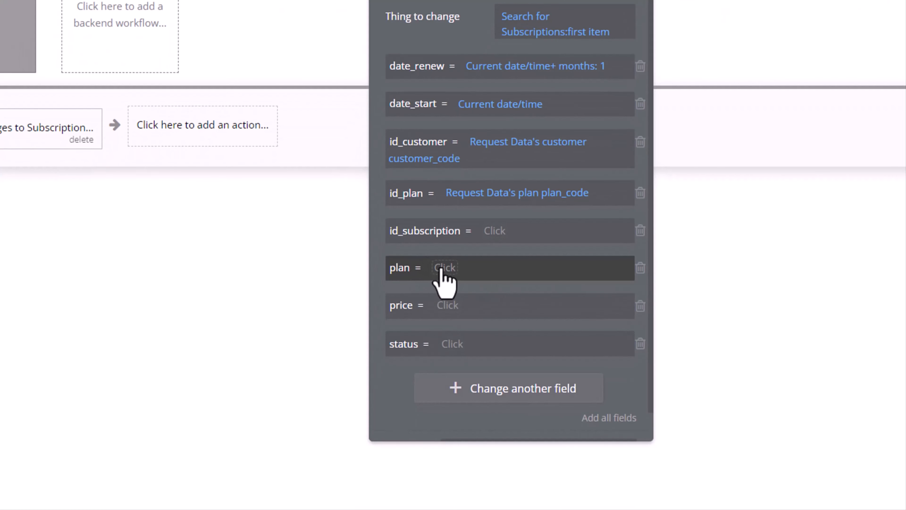
pyautogui.click(448, 305)
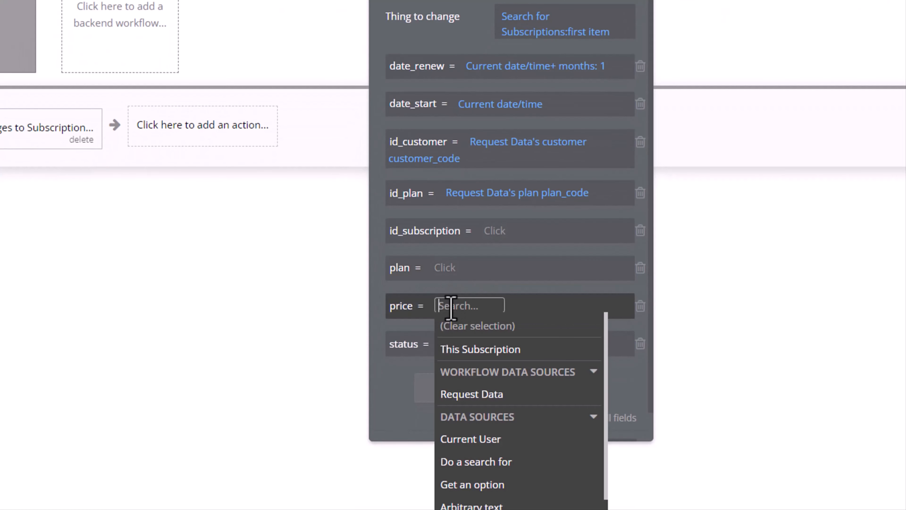
pyautogui.click(493, 394)
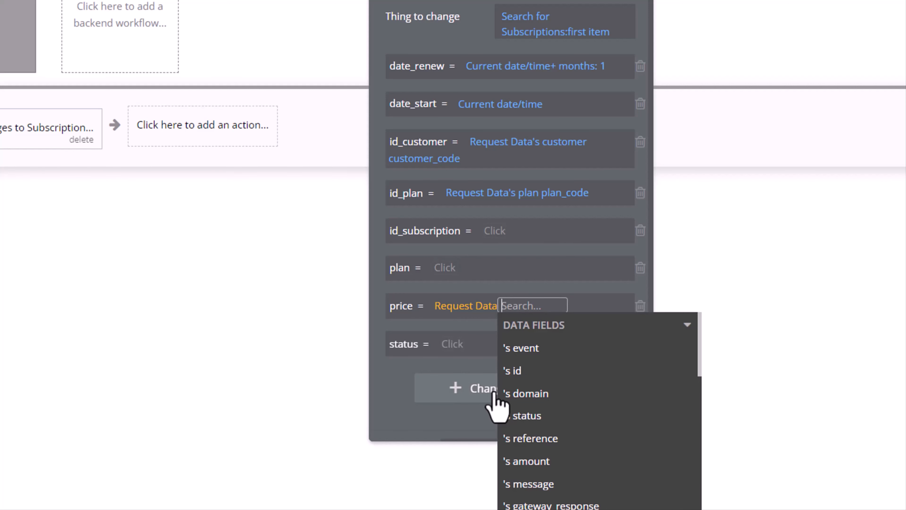
pyautogui.write('pr')
pyautogui.press('BackSpace')
pyautogui.press('BackSpace')
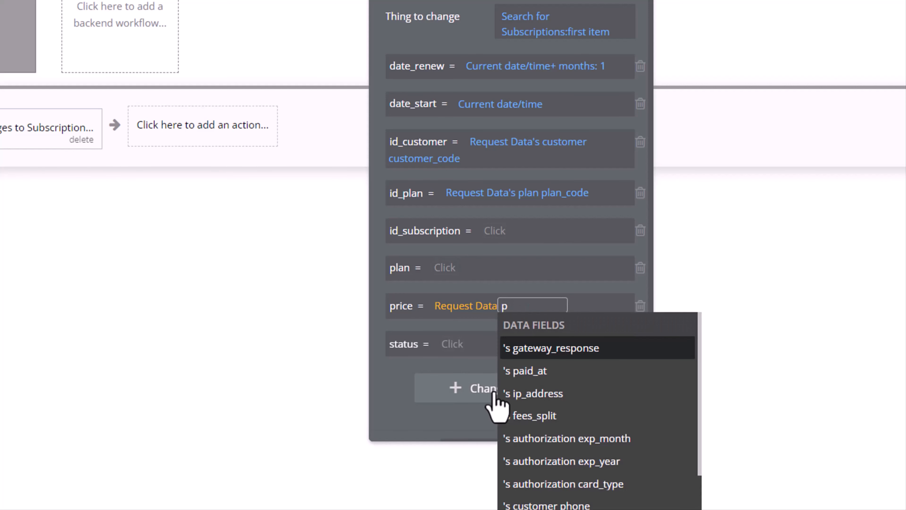
pyautogui.write('cos')
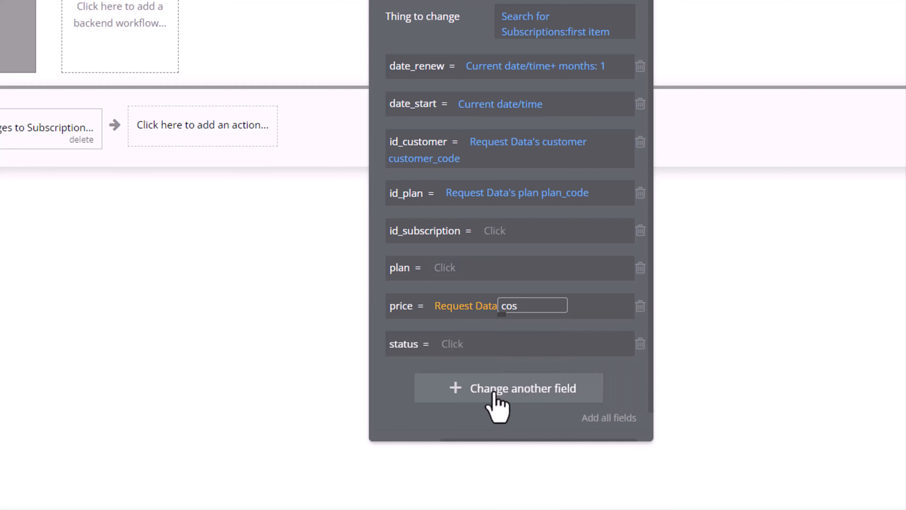
pyautogui.press('BackSpace')
pyautogui.press('BackSpace')
pyautogui.press('BackSpace')
pyautogui.write('amo')
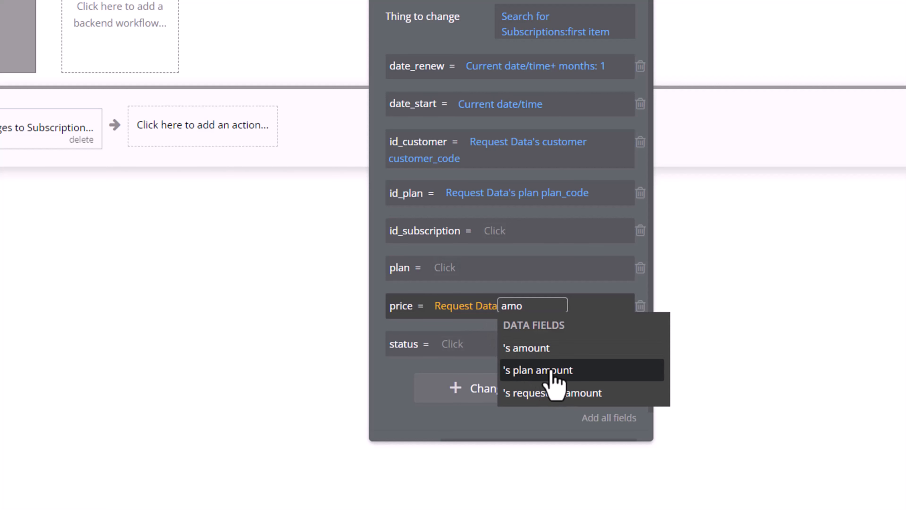
# Set price to Request Data's plan amount and status to the Paystack - Get subscription API call.
pyautogui.click(541, 372)
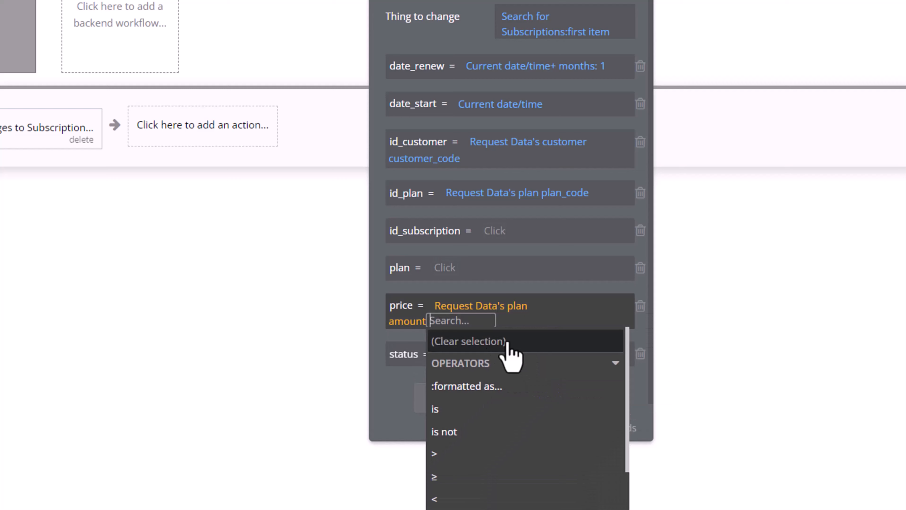
pyautogui.click(420, 327)
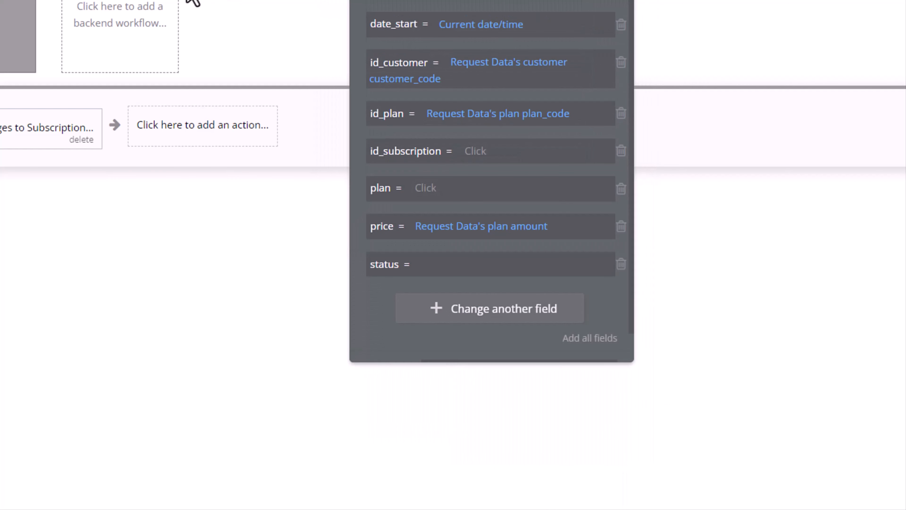
pyautogui.click(421, 264)
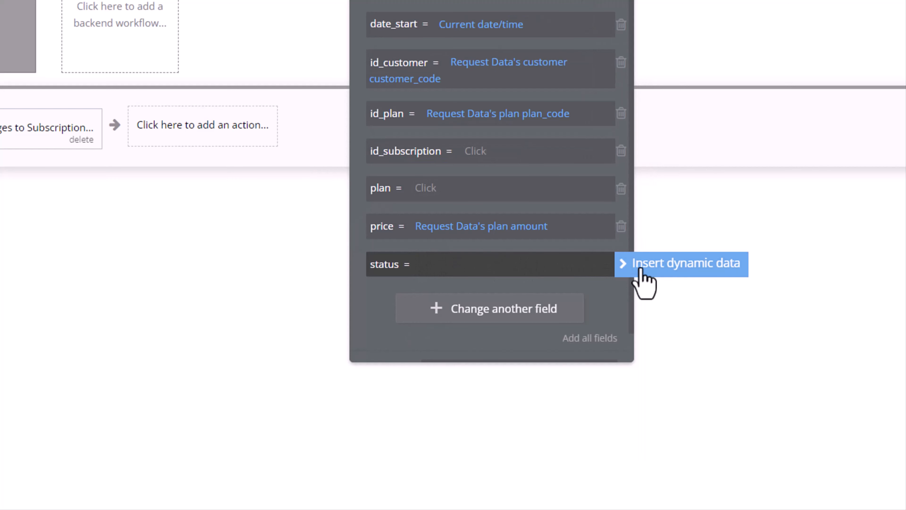
pyautogui.click(648, 284)
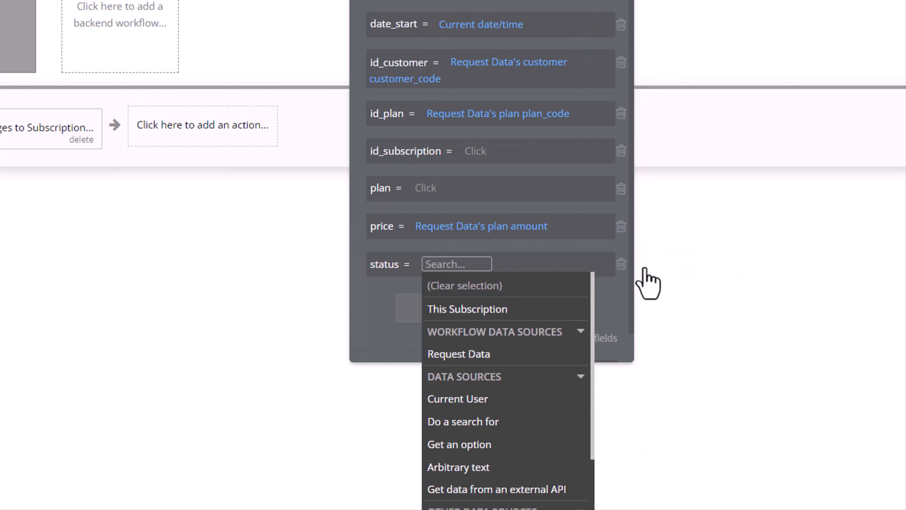
pyautogui.write('get')
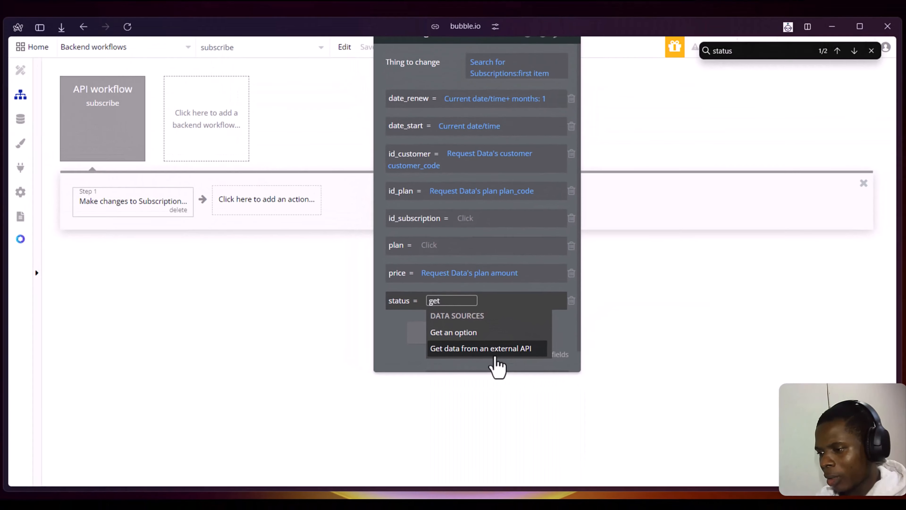
pyautogui.click(492, 353)
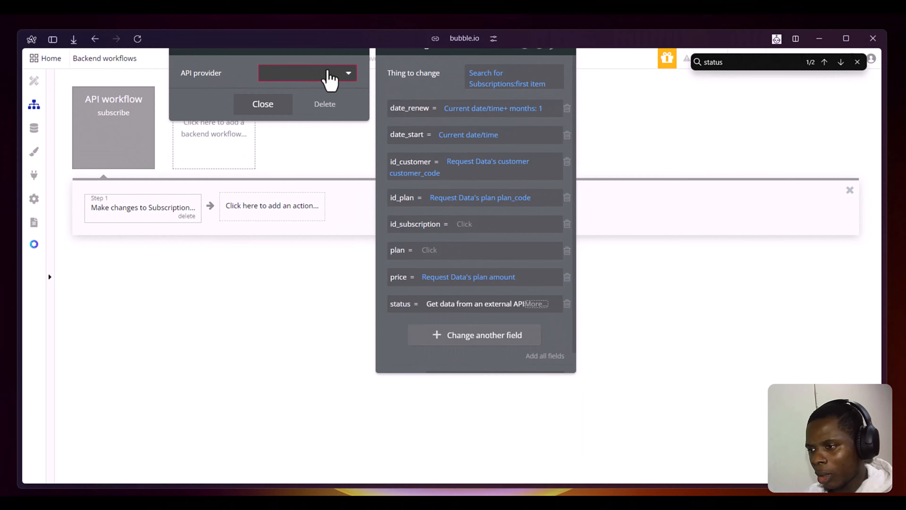
pyautogui.click(329, 73)
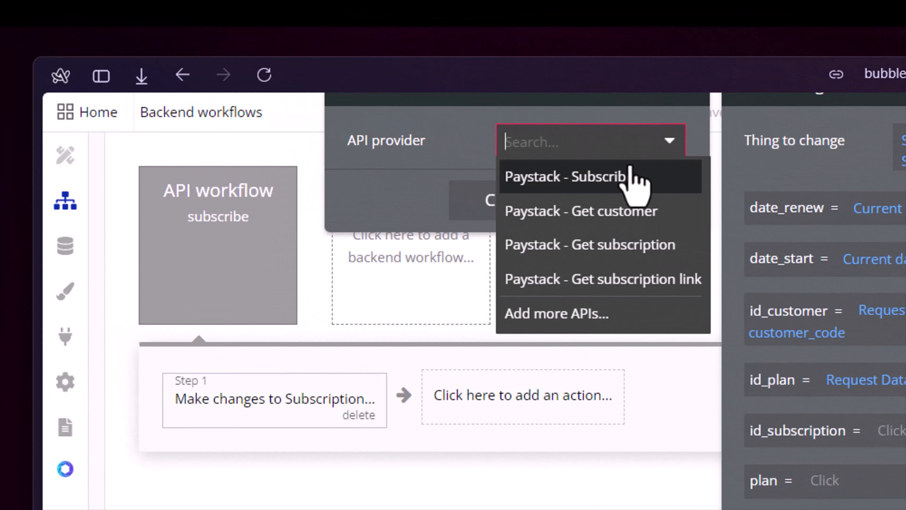
pyautogui.click(612, 247)
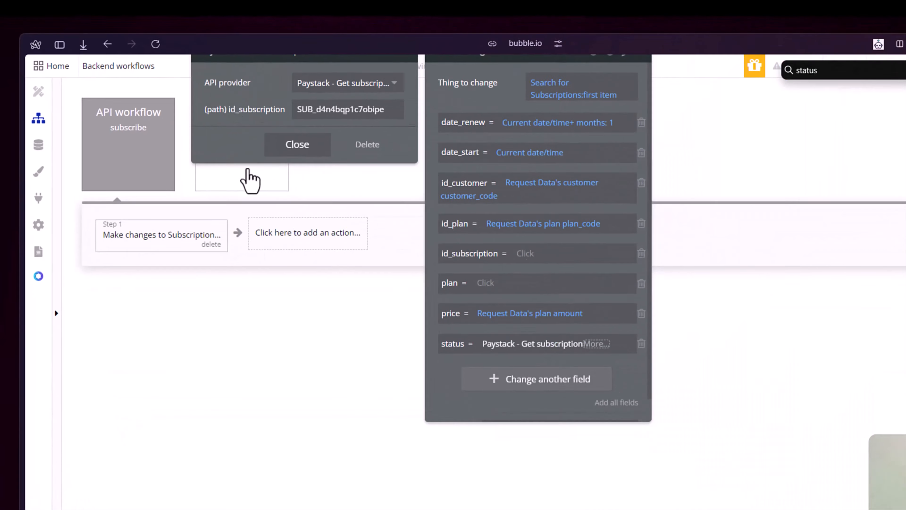
pyautogui.click(296, 146)
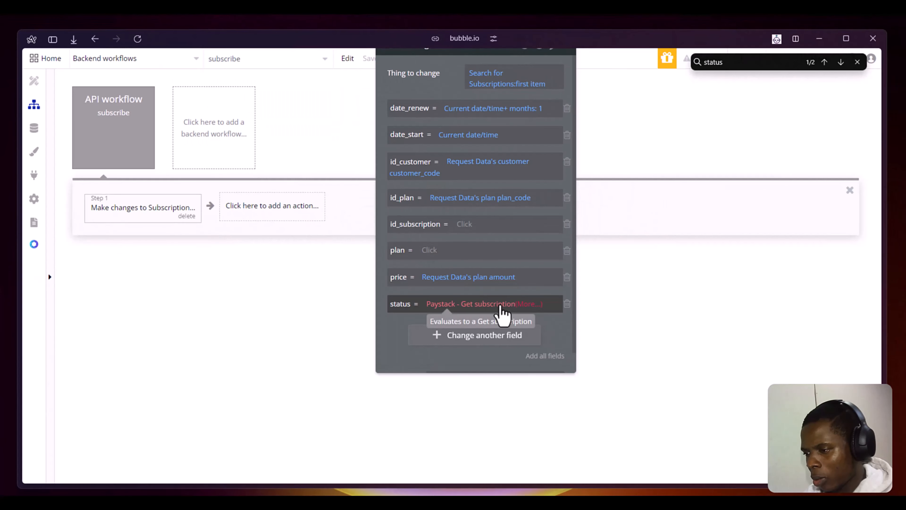
# Replace the Get subscription call's sample id_subscription with data from another external API call, listing the Paystack calls.
pyautogui.click(501, 307)
pyautogui.click(314, 104)
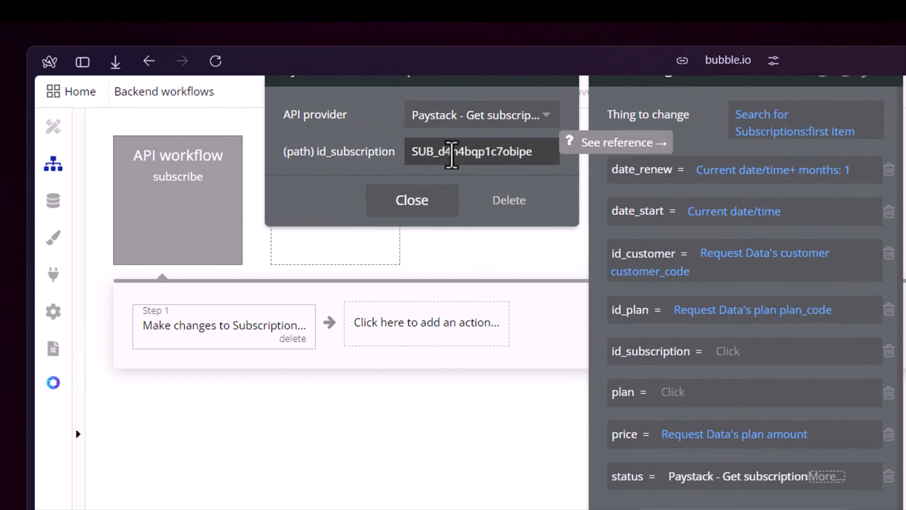
pyautogui.doubleClick(470, 153)
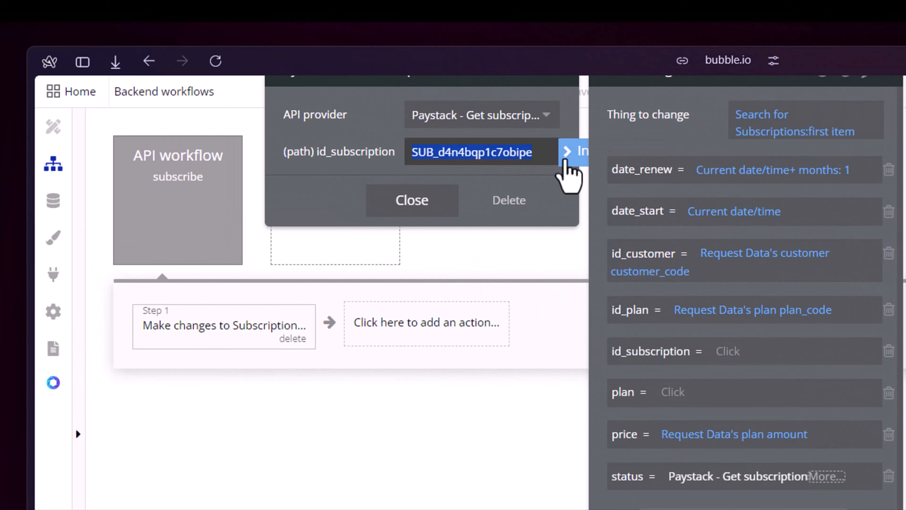
pyautogui.click(569, 158)
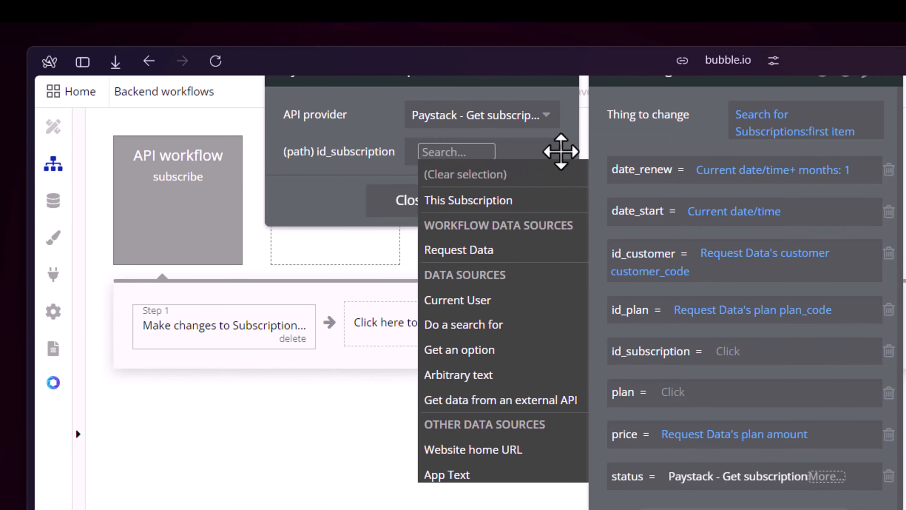
pyautogui.write('api')
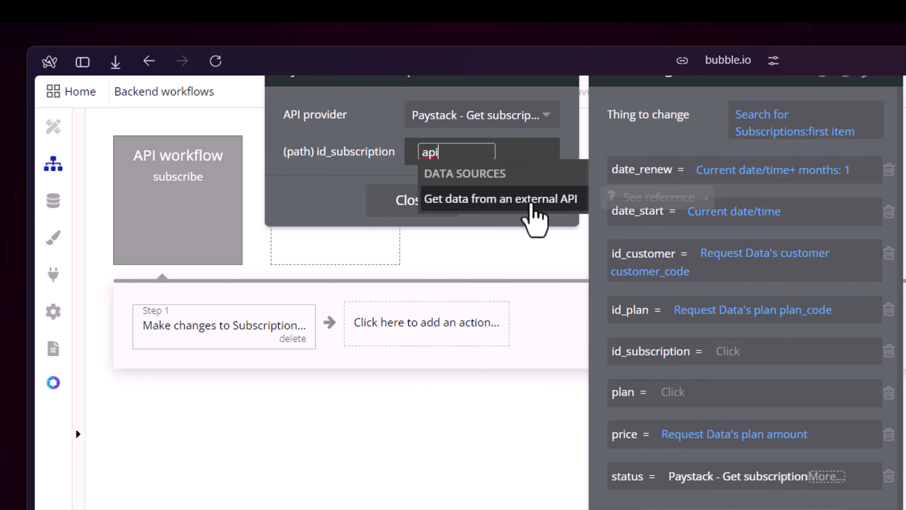
pyautogui.click(531, 206)
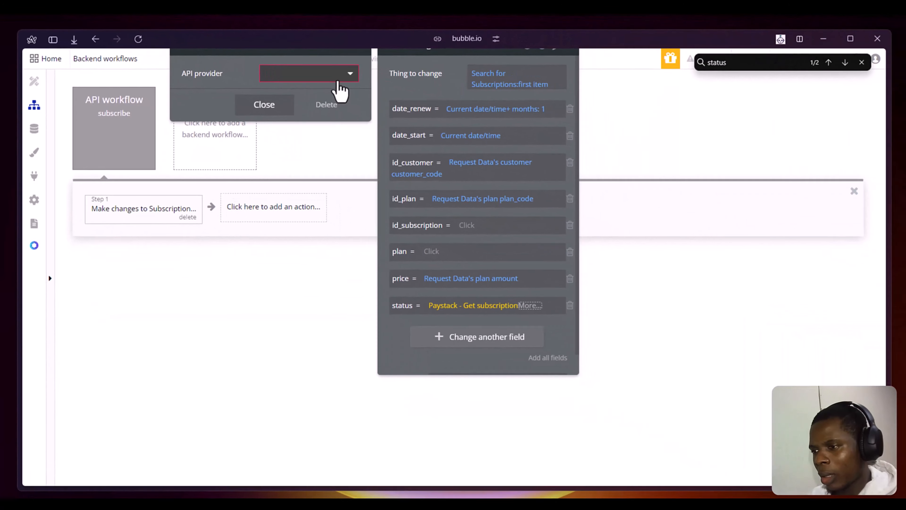
pyautogui.moveTo(388, 68); pyautogui.dragTo(394, 125)
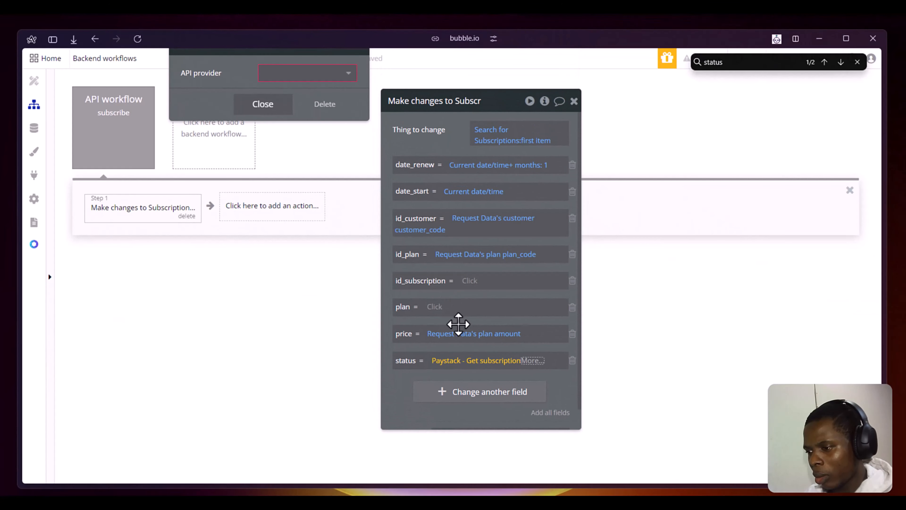
pyautogui.click(507, 361)
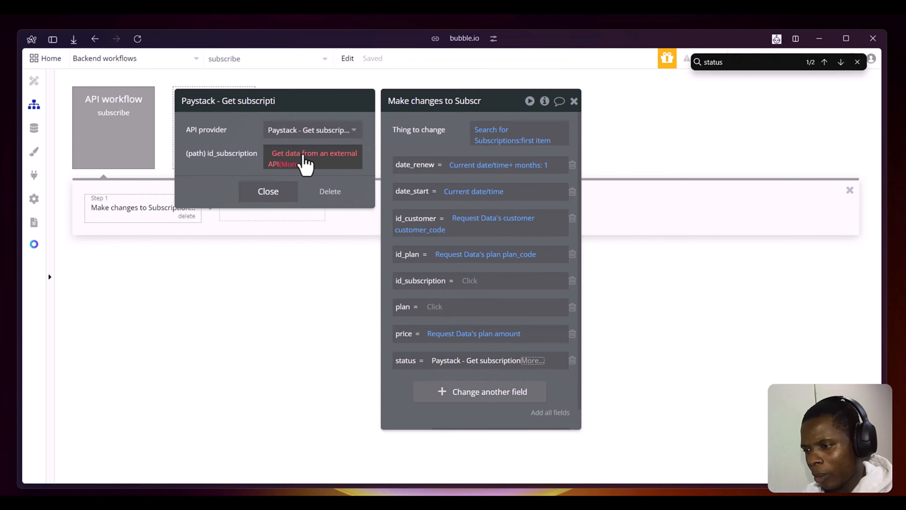
pyautogui.click(294, 165)
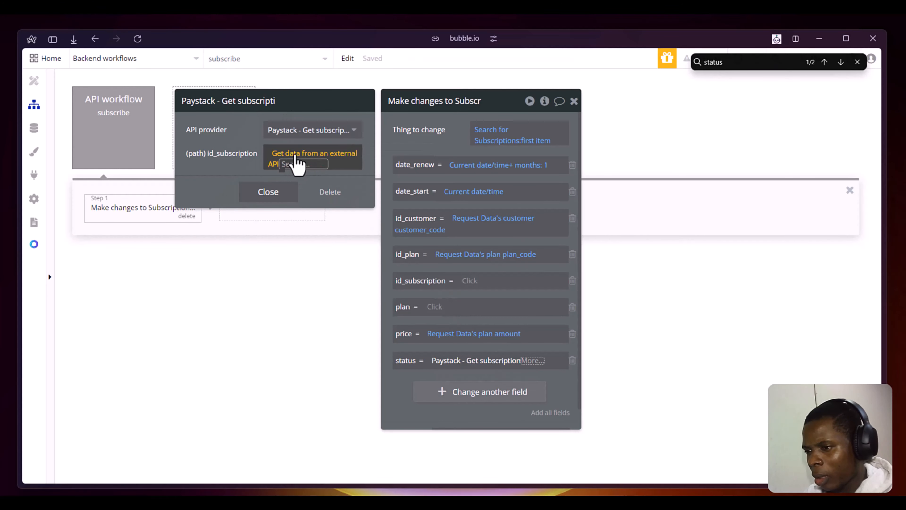
pyautogui.click(295, 155)
pyautogui.click(320, 145)
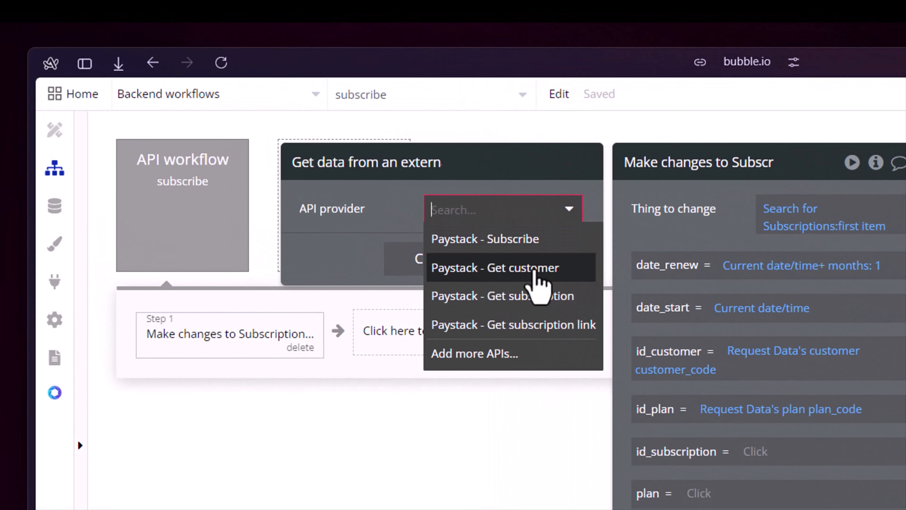
# Use Paystack - Get customer as the nested call, its id_customer set to Request Data's customer customer_code.
pyautogui.click(535, 272)
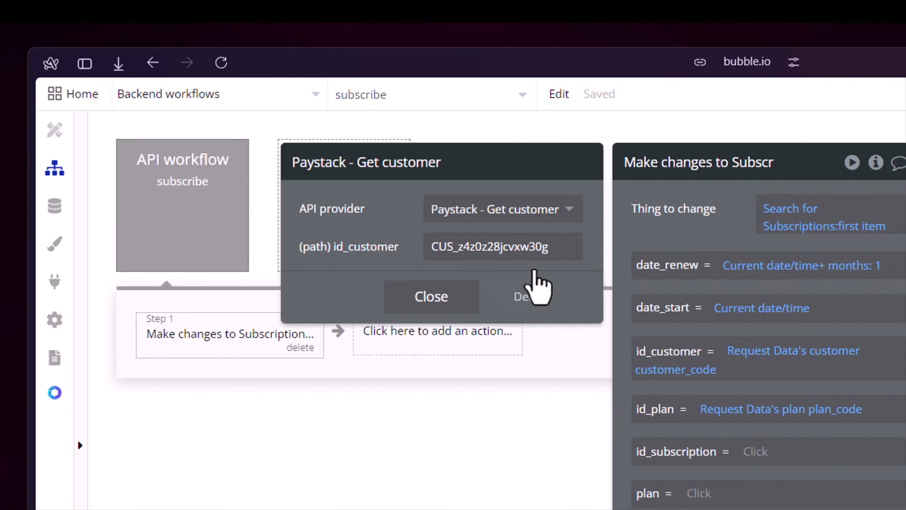
pyautogui.doubleClick(550, 249)
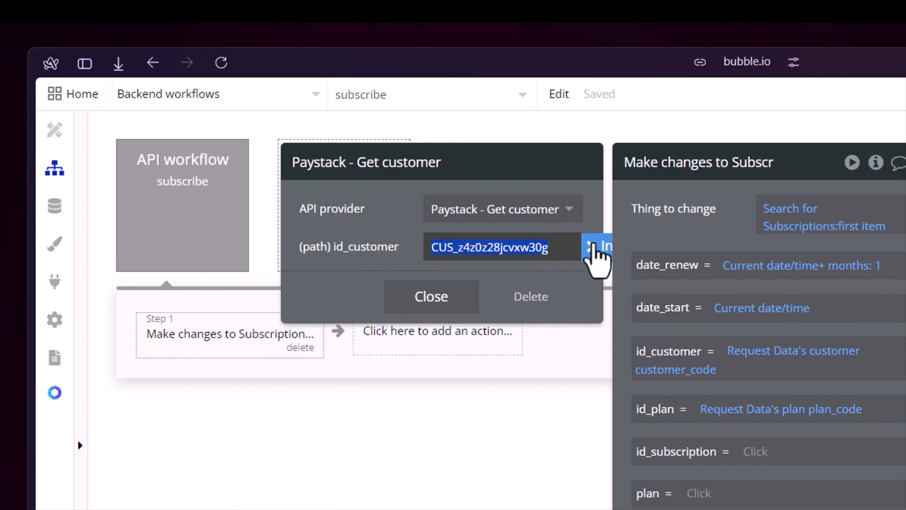
pyautogui.click(593, 245)
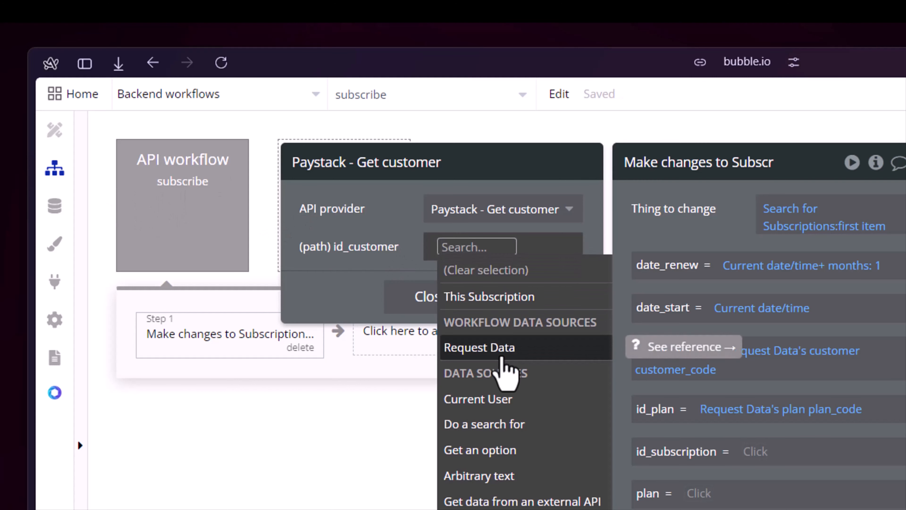
pyautogui.write('get')
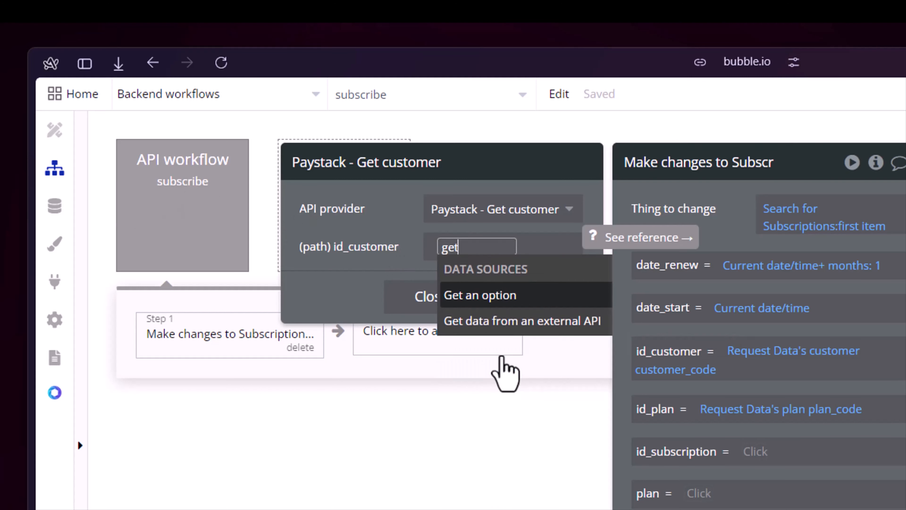
pyautogui.press('BackSpace')
pyautogui.press('BackSpace')
pyautogui.press('BackSpace')
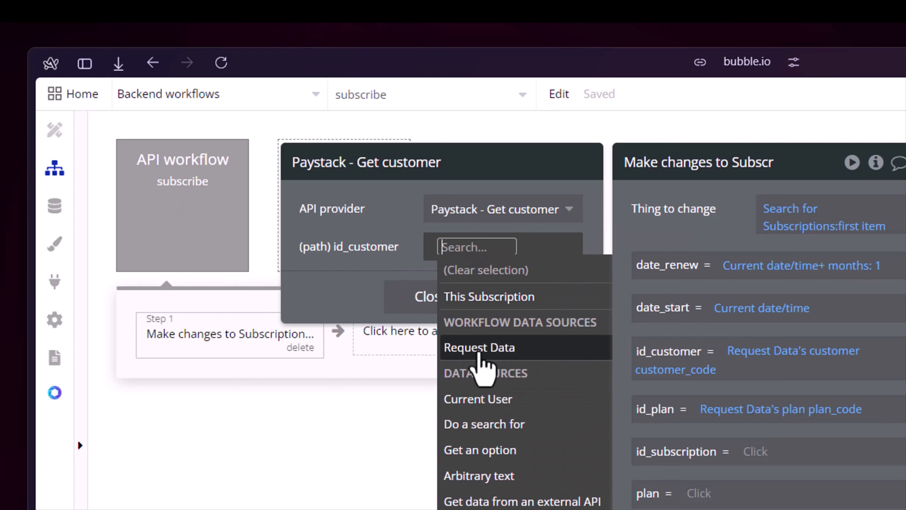
pyautogui.click(482, 351)
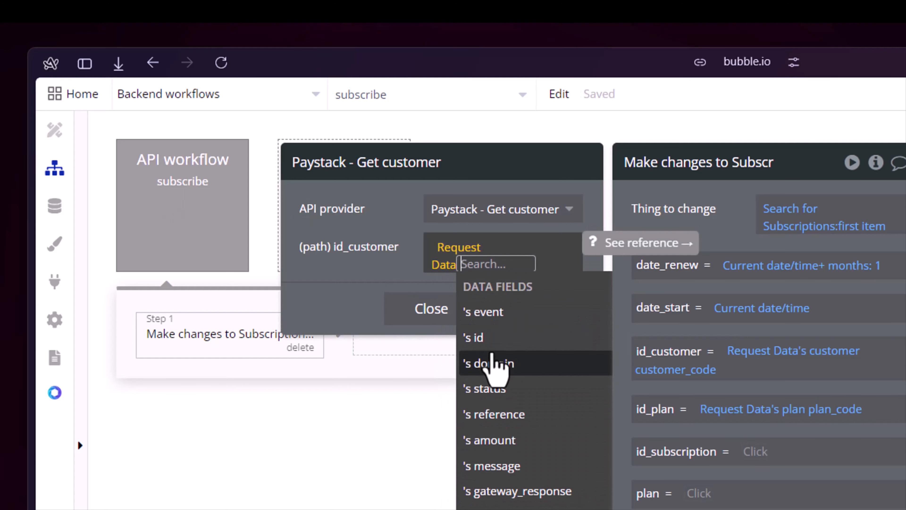
pyautogui.write('cus')
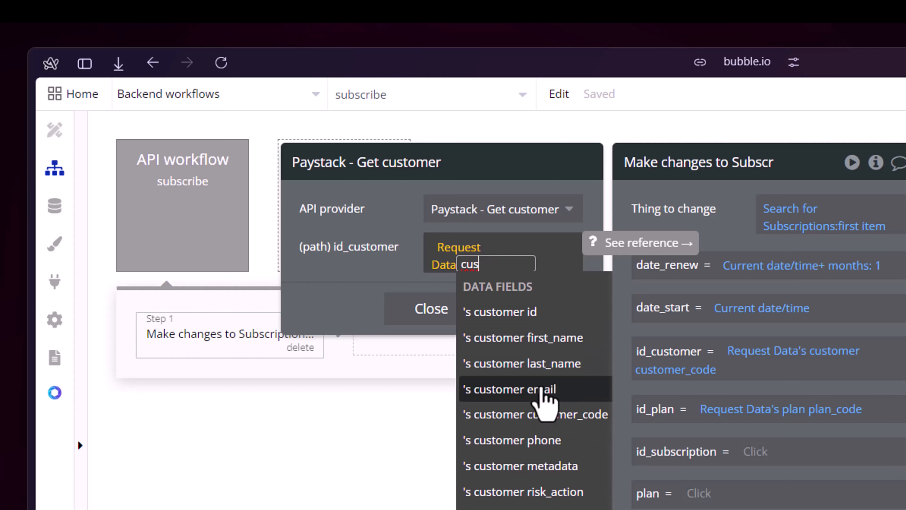
pyautogui.press('BackSpace')
pyautogui.press('BackSpace')
pyautogui.write('ode')
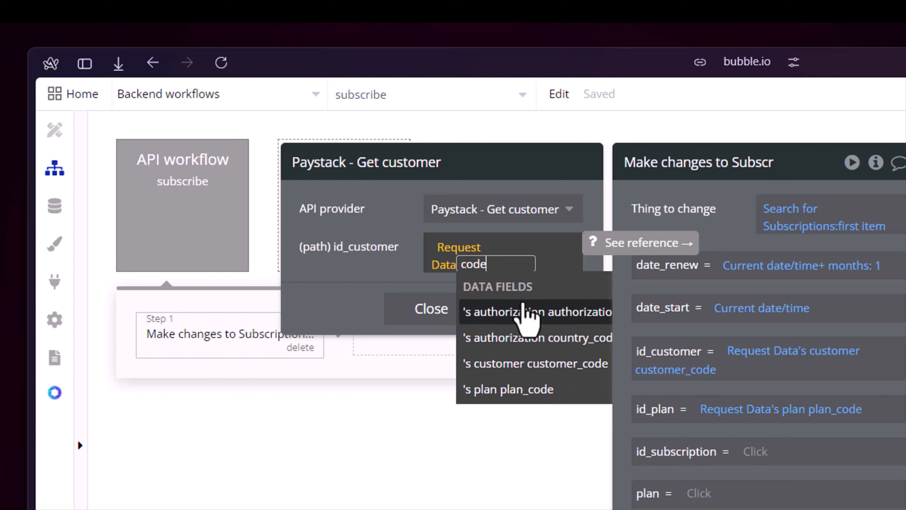
pyautogui.click(523, 364)
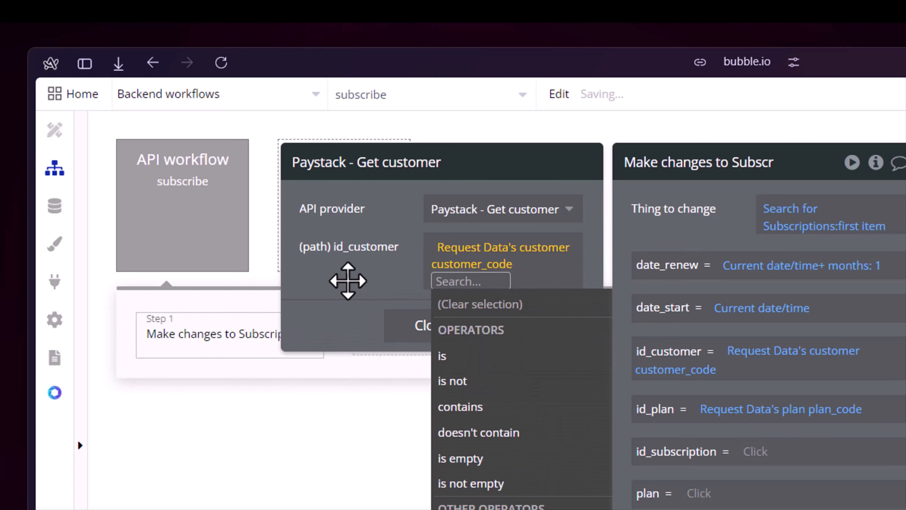
pyautogui.click(348, 281)
pyautogui.click(441, 312)
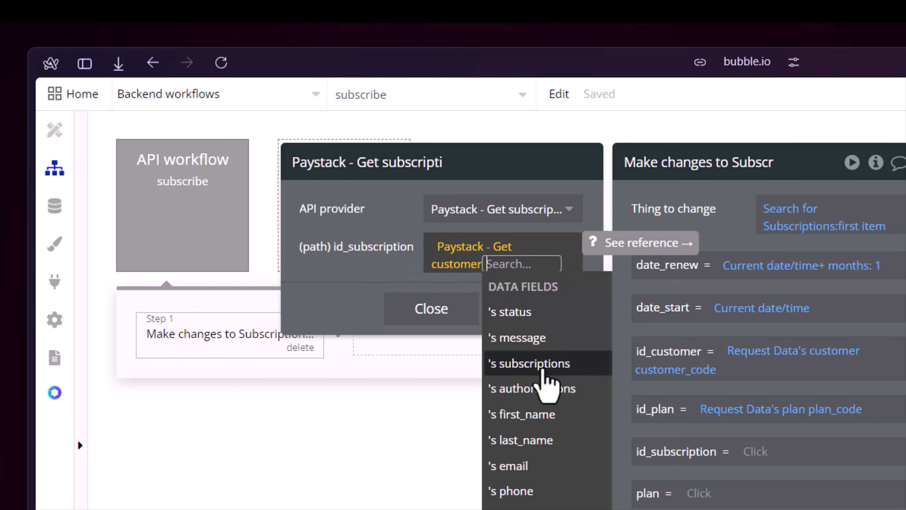
# Set id_subscription to Paystack - Get customer's subscriptions:first item's subscription_code.
pyautogui.click(542, 371)
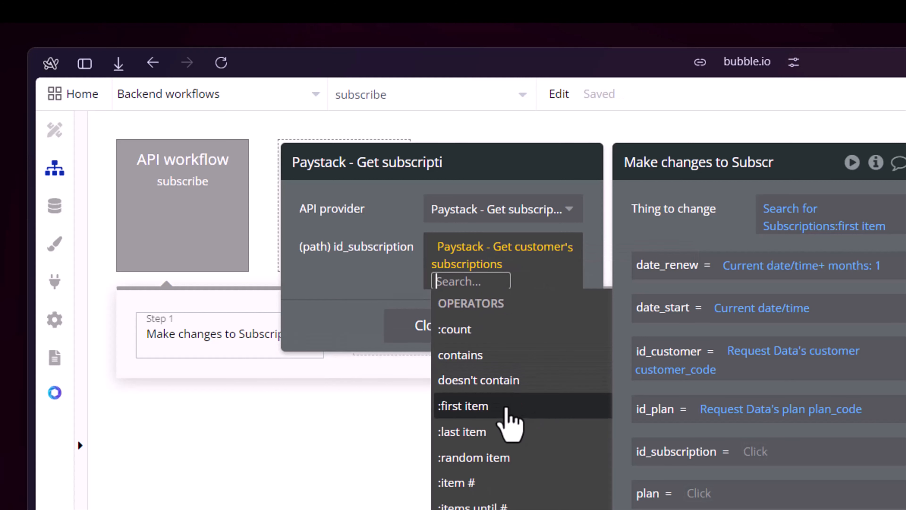
pyautogui.click(510, 407)
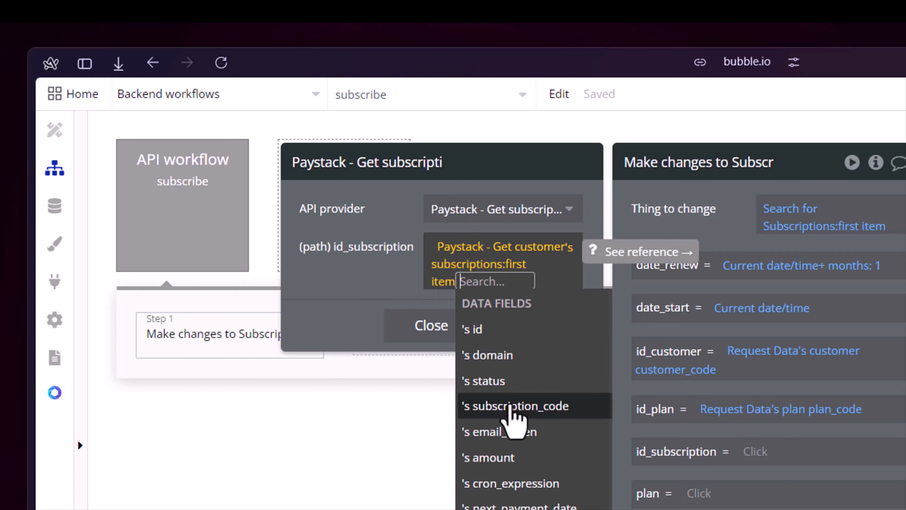
pyautogui.click(517, 406)
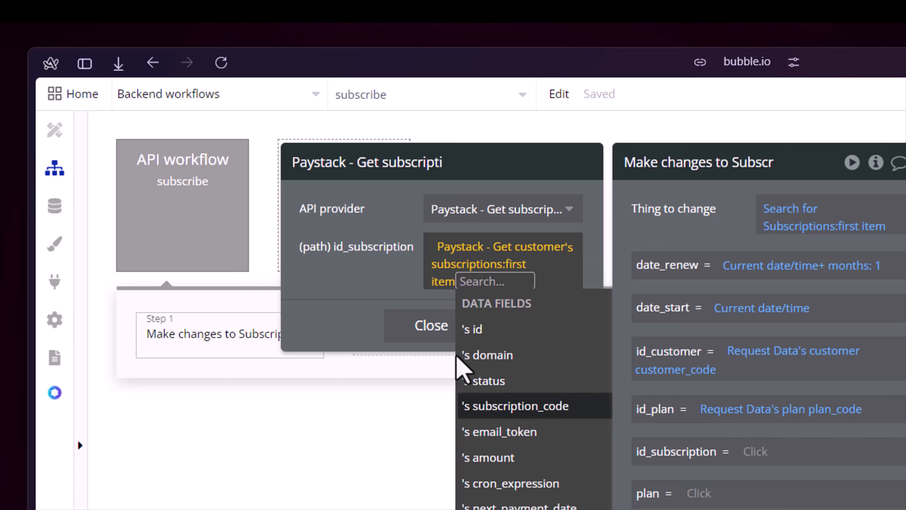
pyautogui.click(349, 291)
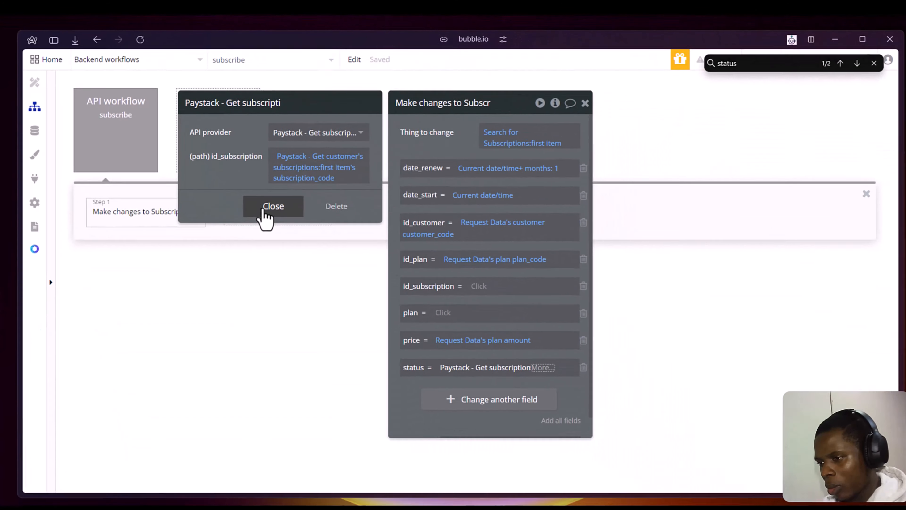
# Set the Subscription's status to Paystack - Get subscription's status field.
pyautogui.click(510, 407)
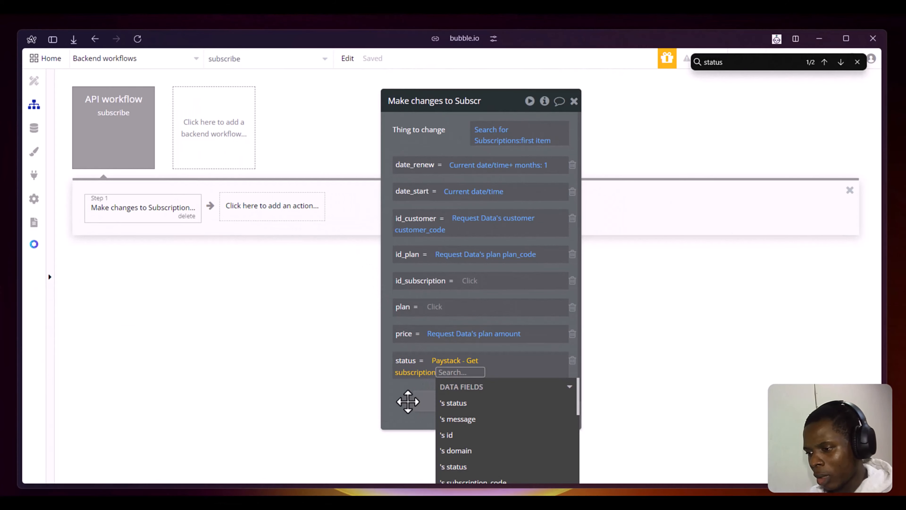
pyautogui.moveTo(408, 402); pyautogui.dragTo(403, 327)
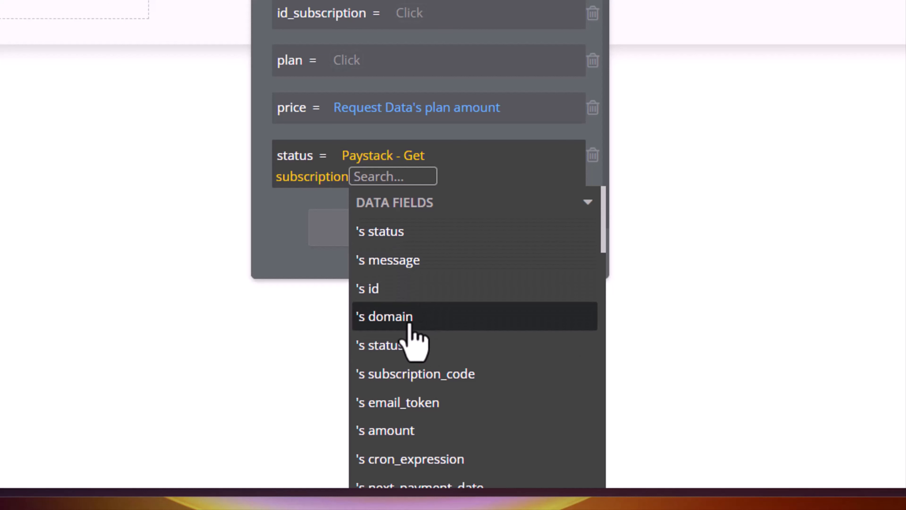
pyautogui.click(399, 348)
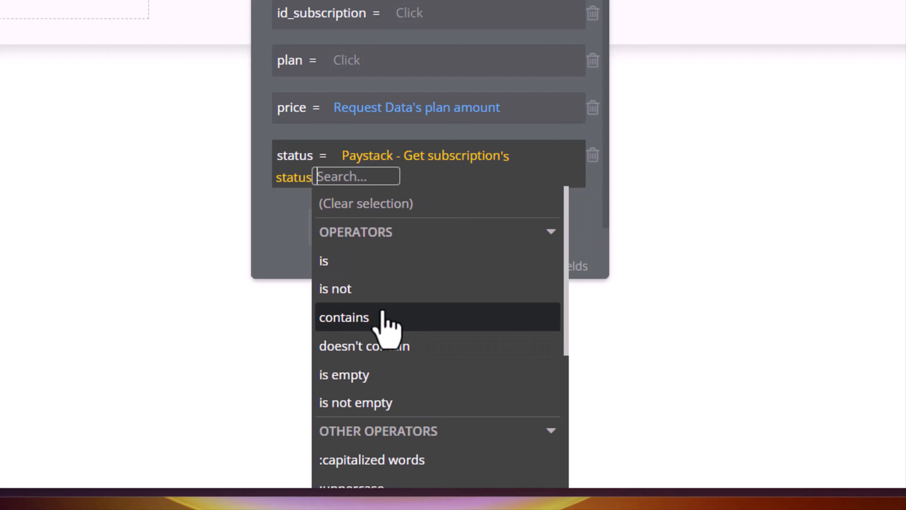
pyautogui.click(279, 219)
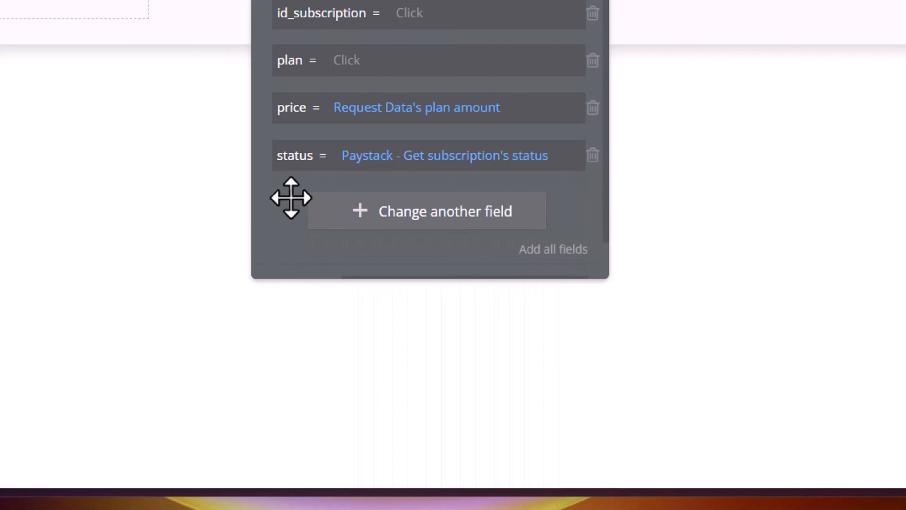
pyautogui.scroll(5, 287, 197)
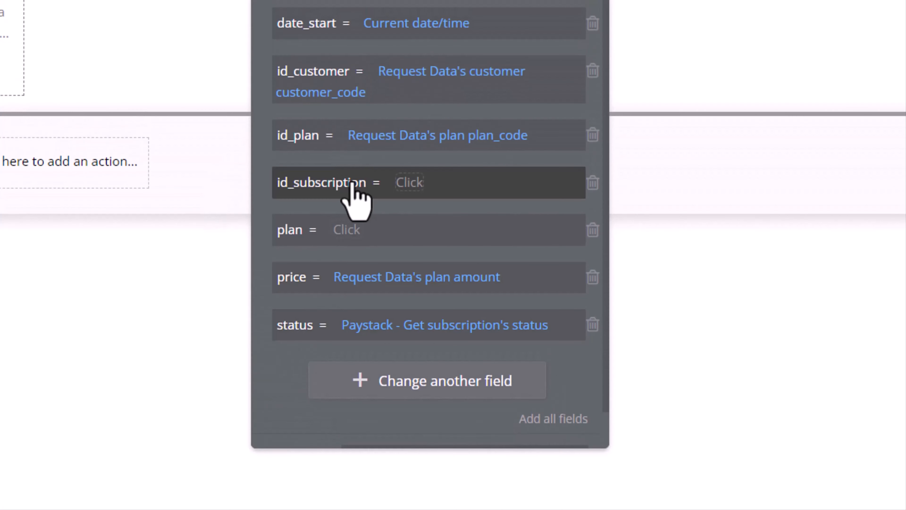
# Set plan to the option set Plan's All options.
pyautogui.click(345, 230)
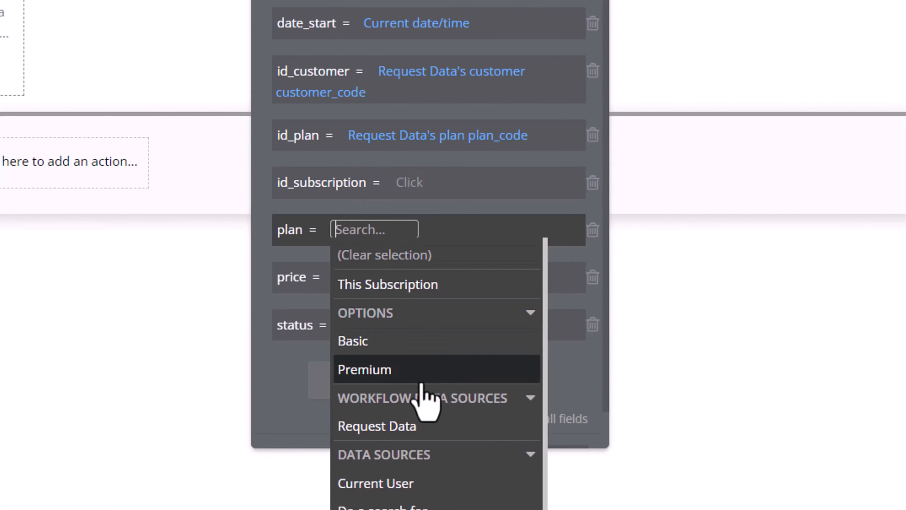
pyautogui.click(428, 509)
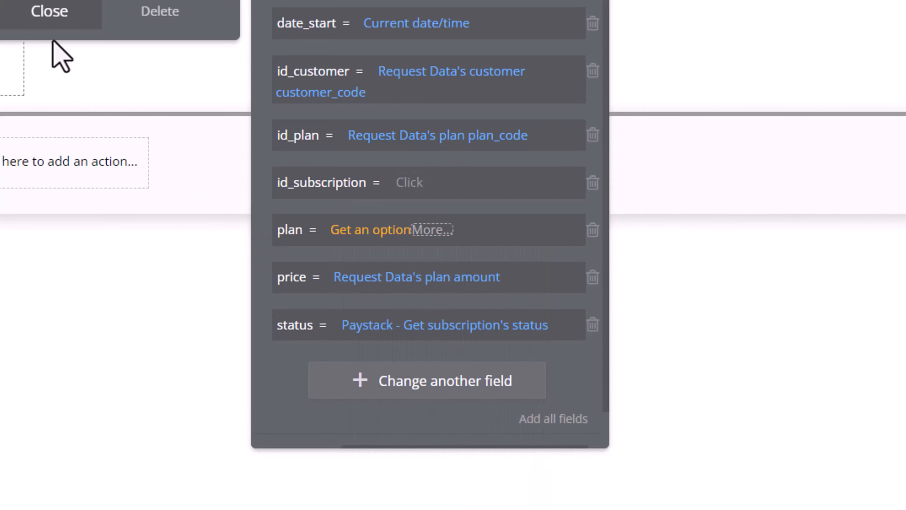
pyautogui.click(216, 64)
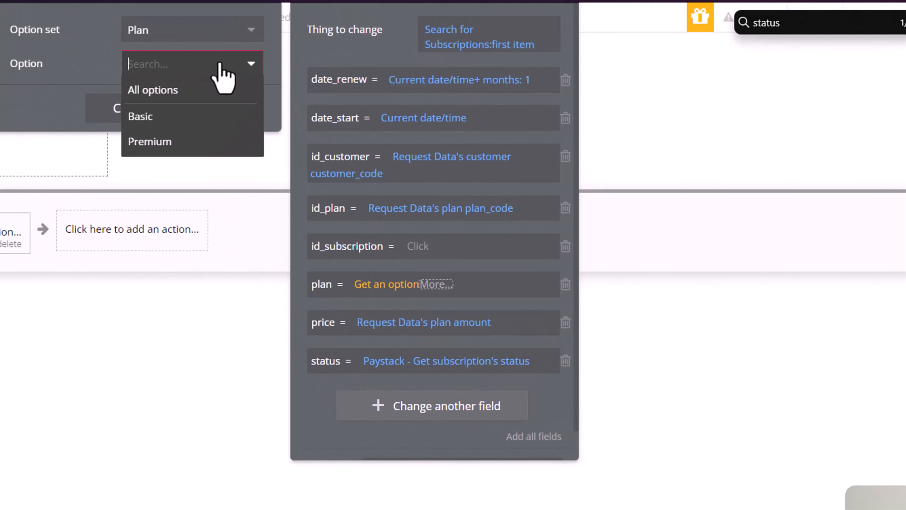
pyautogui.click(183, 92)
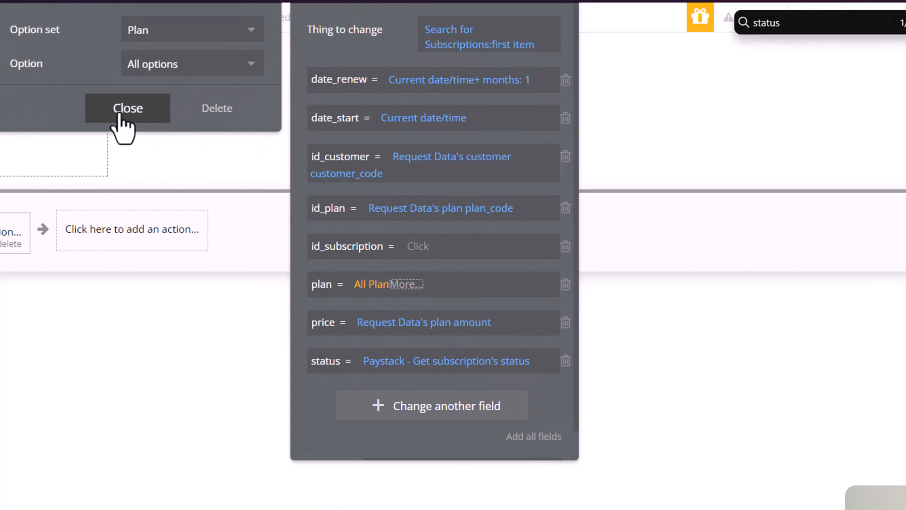
pyautogui.click(135, 120)
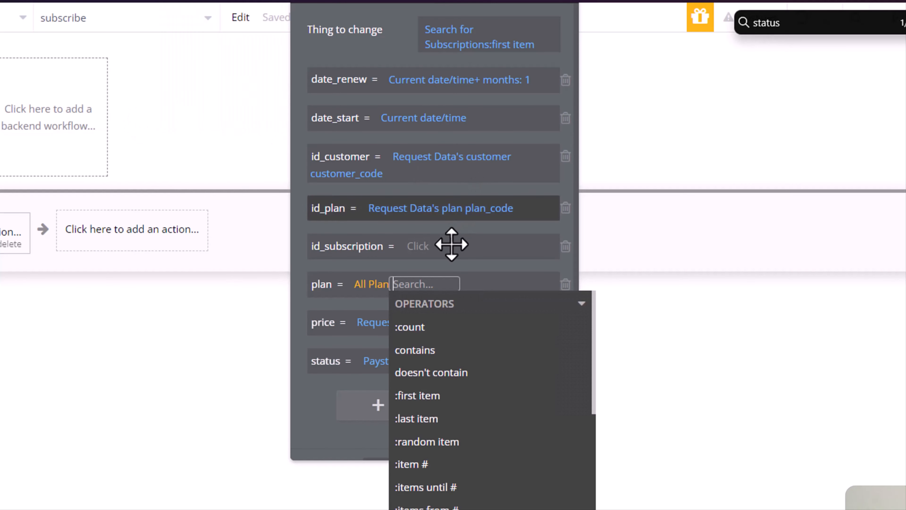
# Apply :filtered to All Plan and add a new, still undefined constraint.
pyautogui.write('fil')
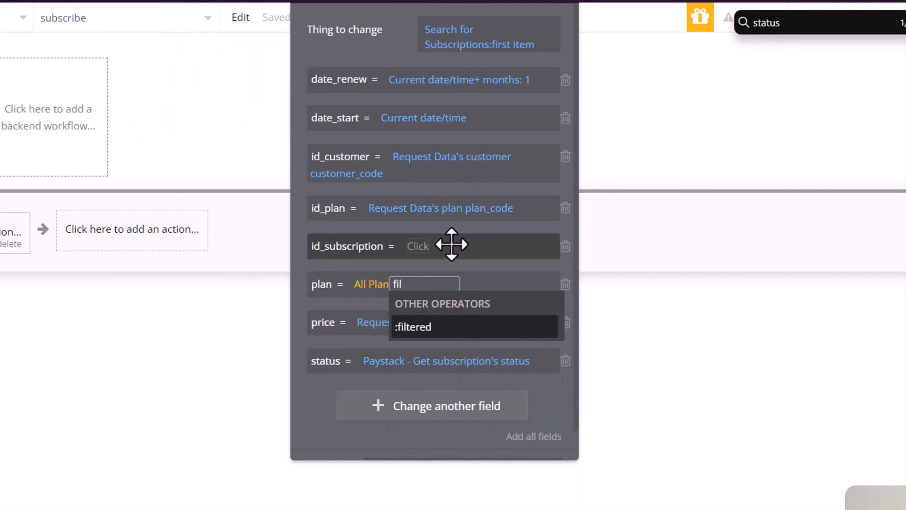
pyautogui.click(450, 327)
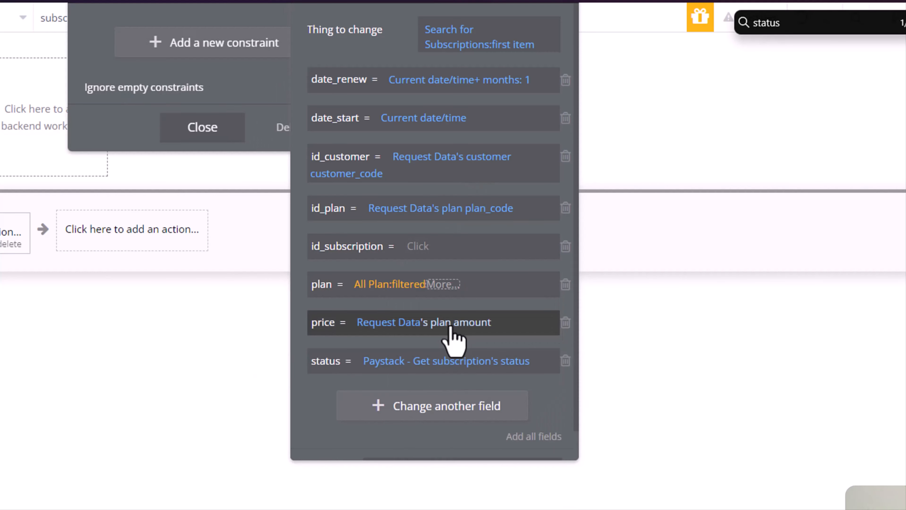
pyautogui.moveTo(322, 56); pyautogui.dragTo(402, 174)
pyautogui.click(444, 416)
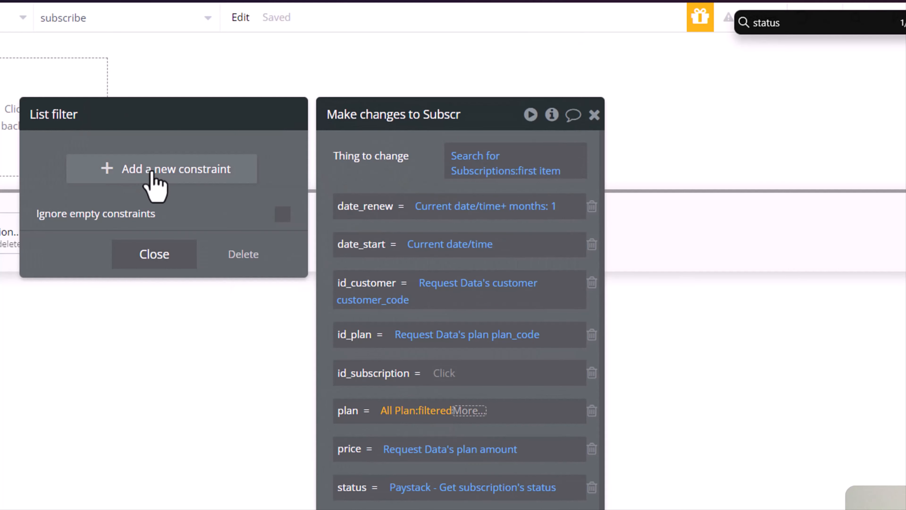
pyautogui.click(153, 174)
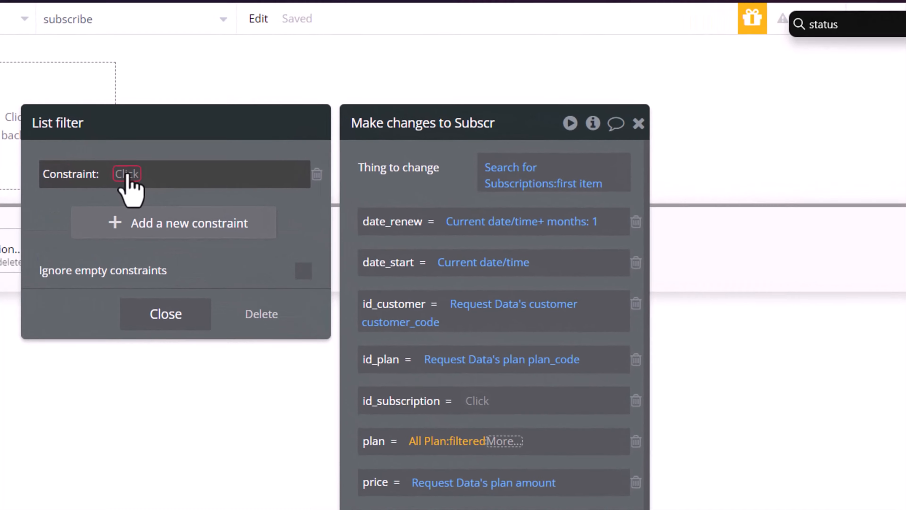
pyautogui.click(119, 163)
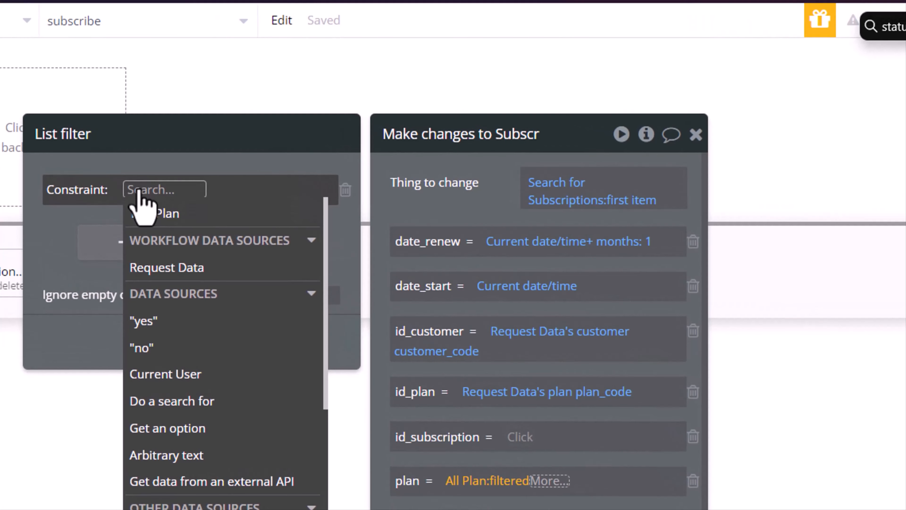
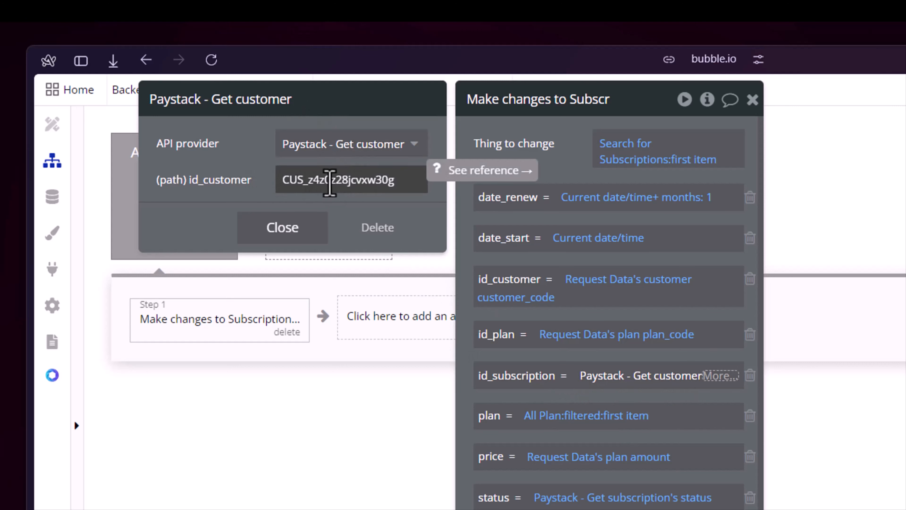
# Replace the hardcoded id_customer with Request Data's customer customer_code.
pyautogui.doubleClick(329, 183)
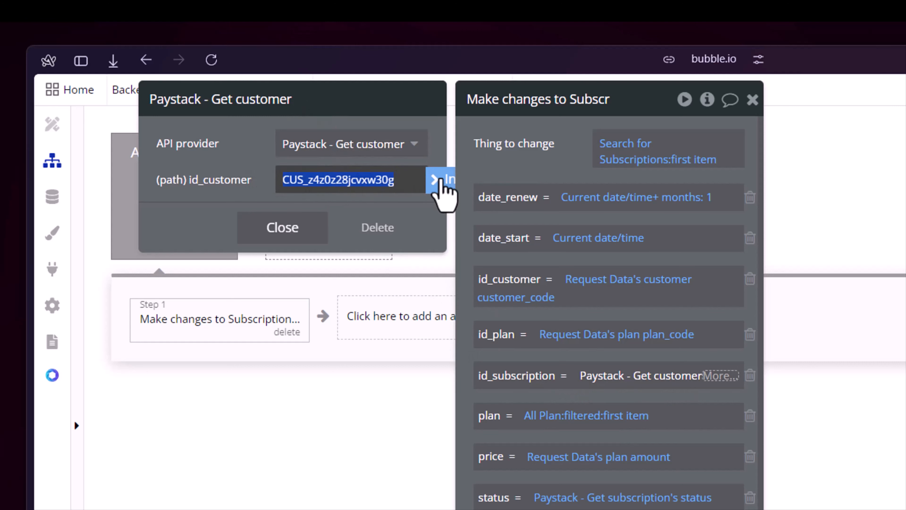
pyautogui.click(437, 178)
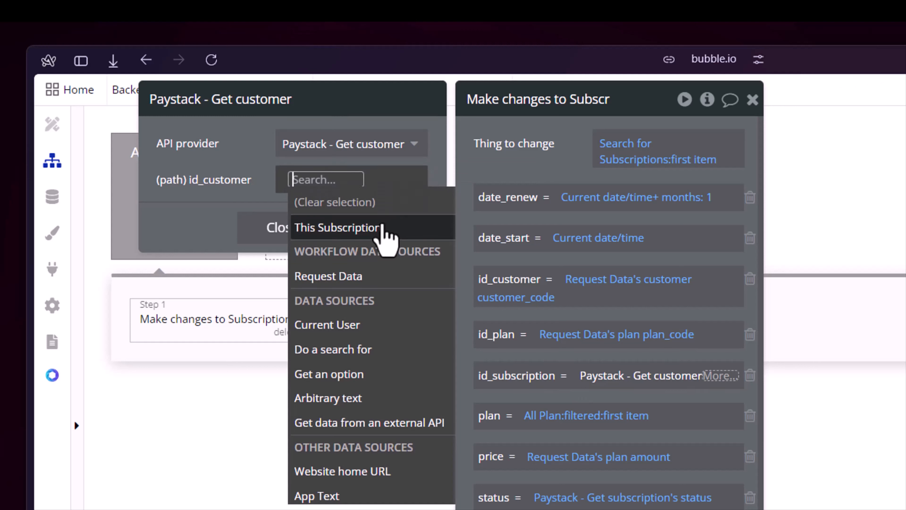
pyautogui.click(350, 282)
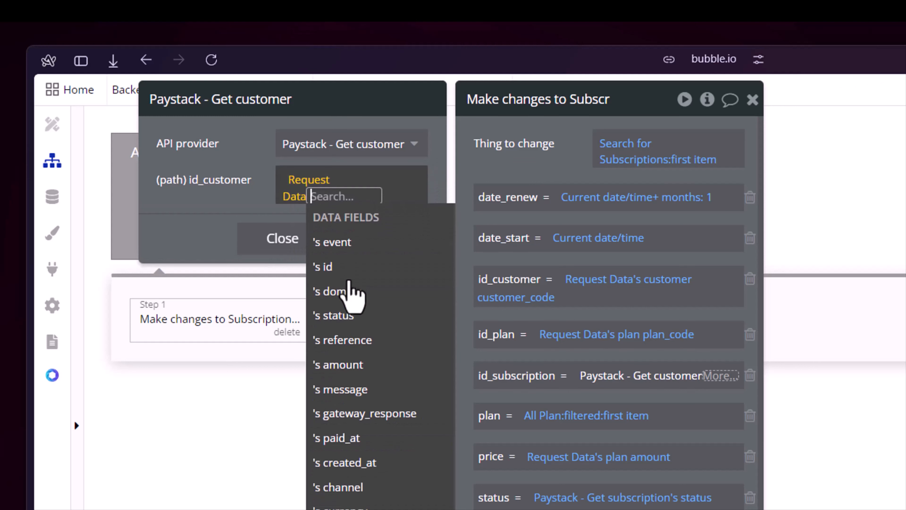
pyautogui.write('code')
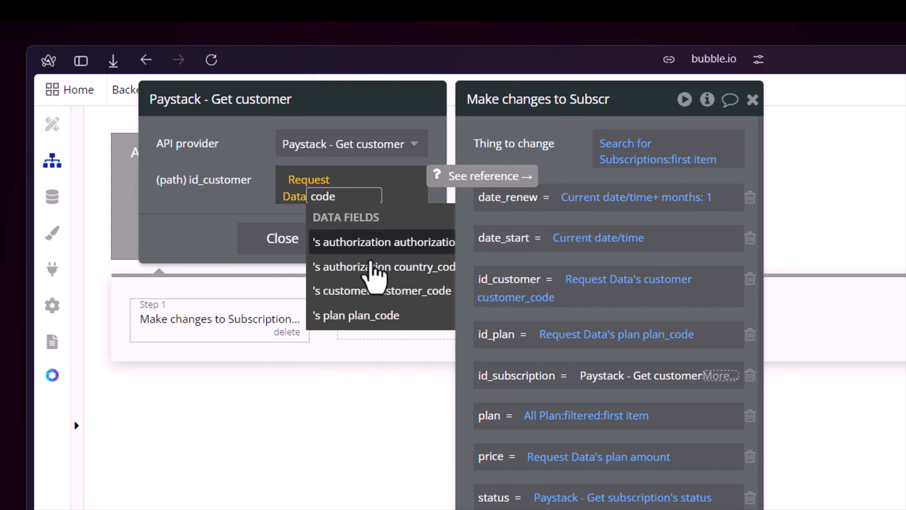
pyautogui.click(375, 291)
pyautogui.click(208, 222)
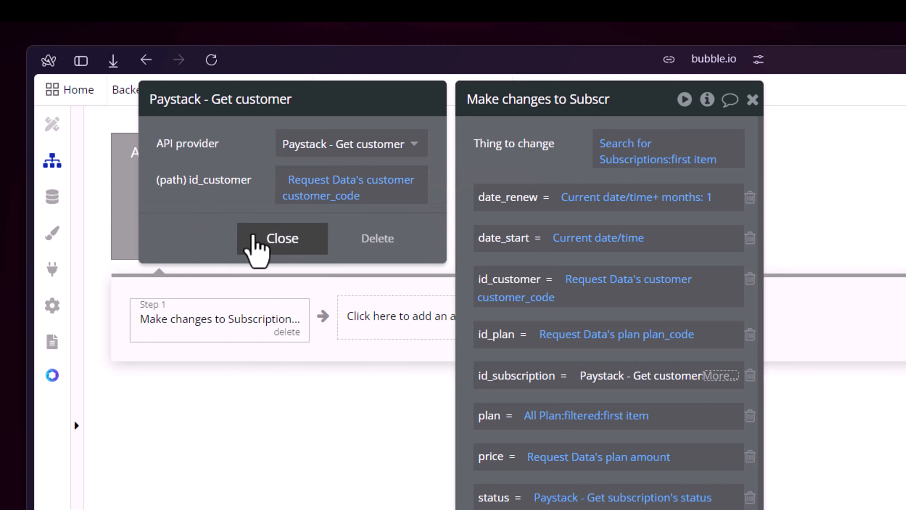
pyautogui.click(260, 241)
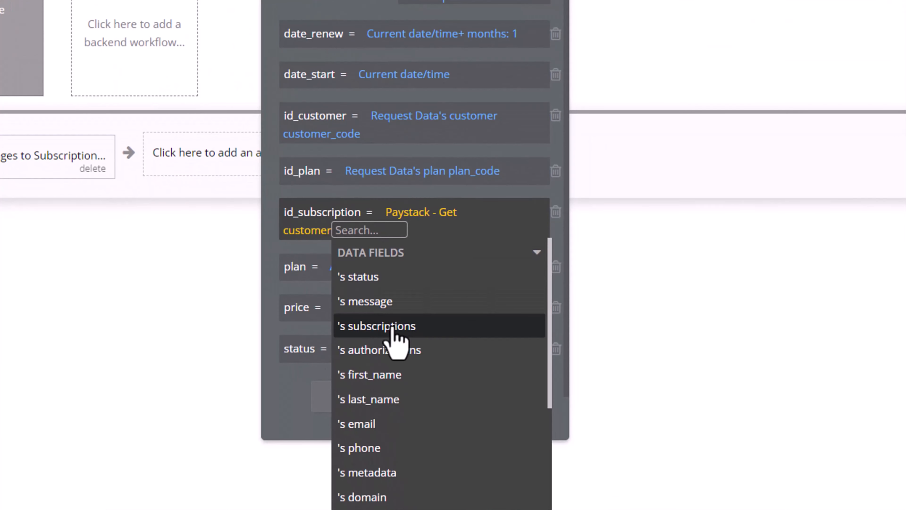
# Set id_subscription to Paystack - Get customer's subscriptions:first item's subscription_code.
pyautogui.click(405, 334)
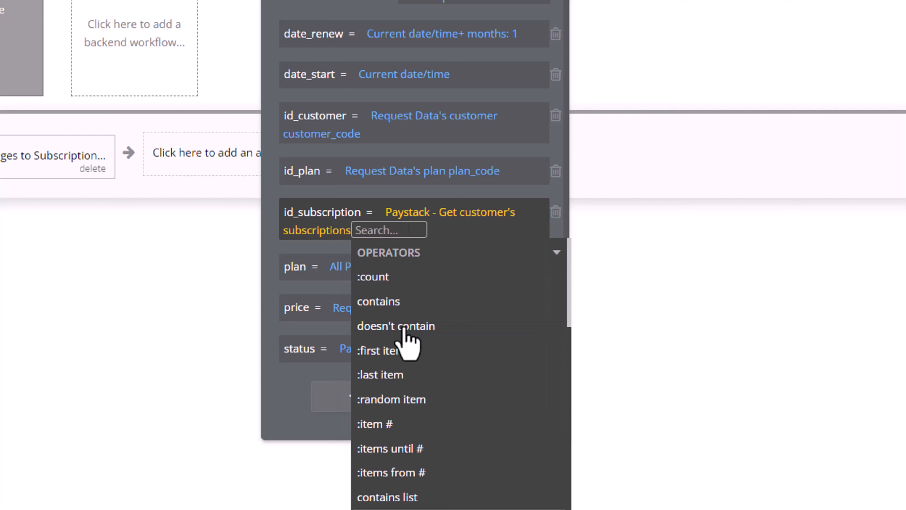
pyautogui.click(434, 350)
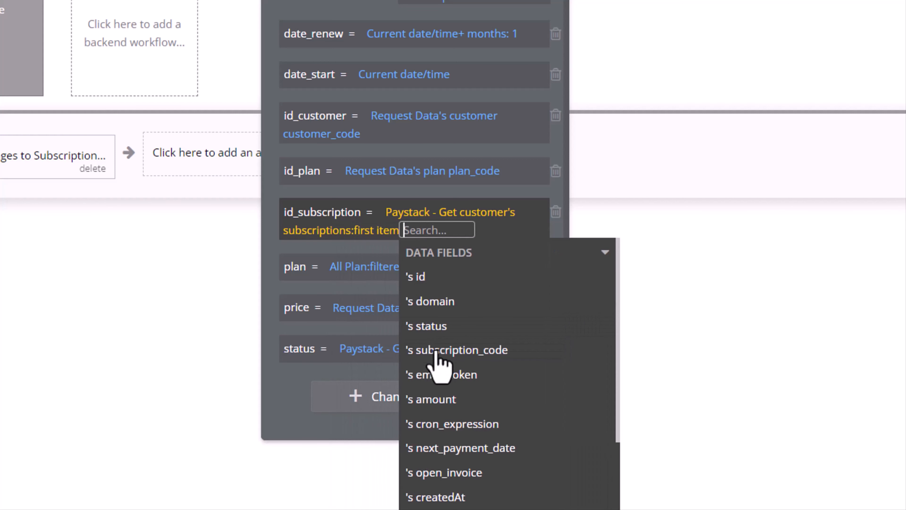
pyautogui.write('code')
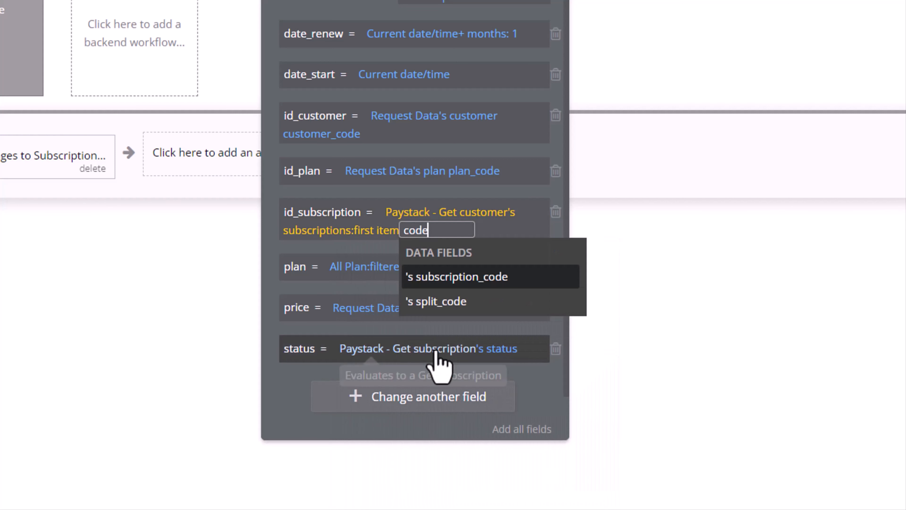
pyautogui.click(475, 281)
pyautogui.click(315, 266)
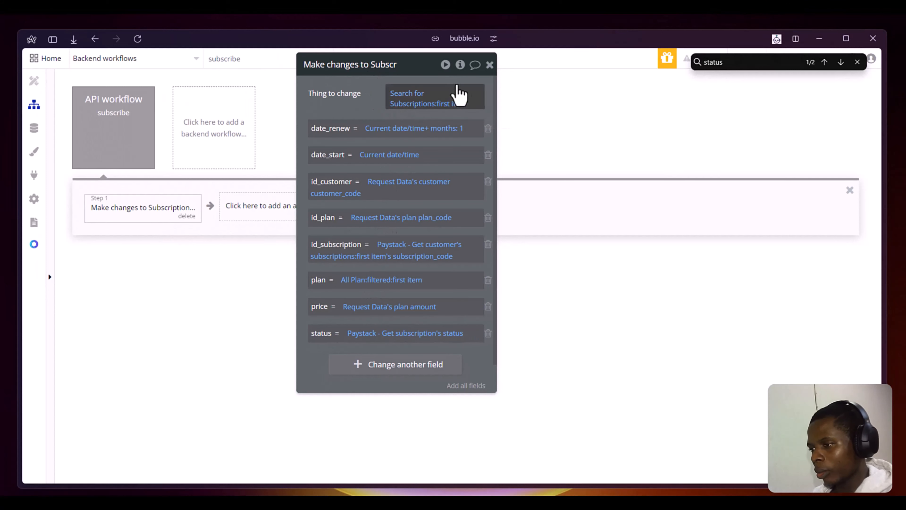
# Close the Make changes action and switch to designing the index page.
pyautogui.click(858, 63)
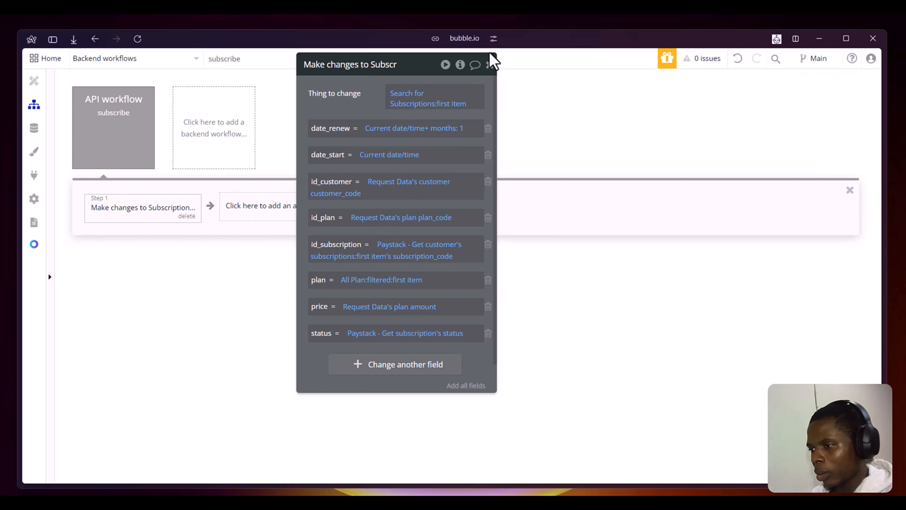
pyautogui.click(490, 65)
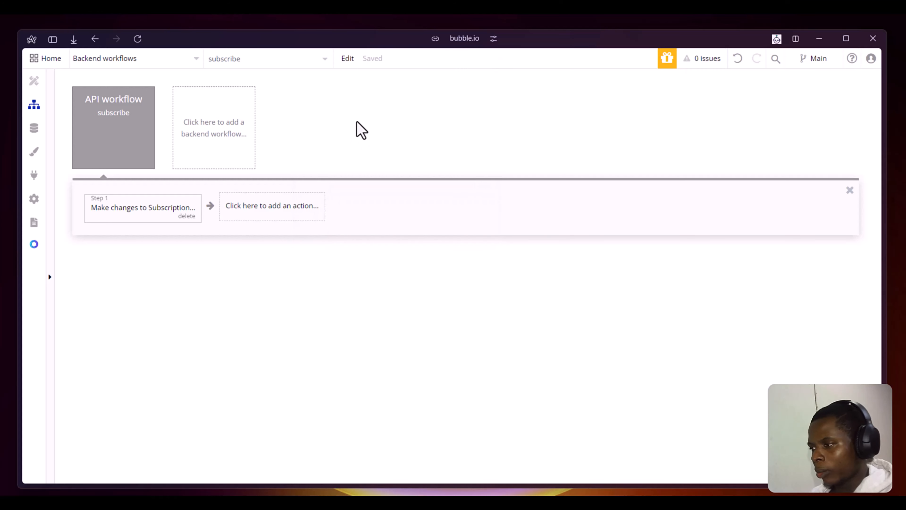
pyautogui.click(178, 58)
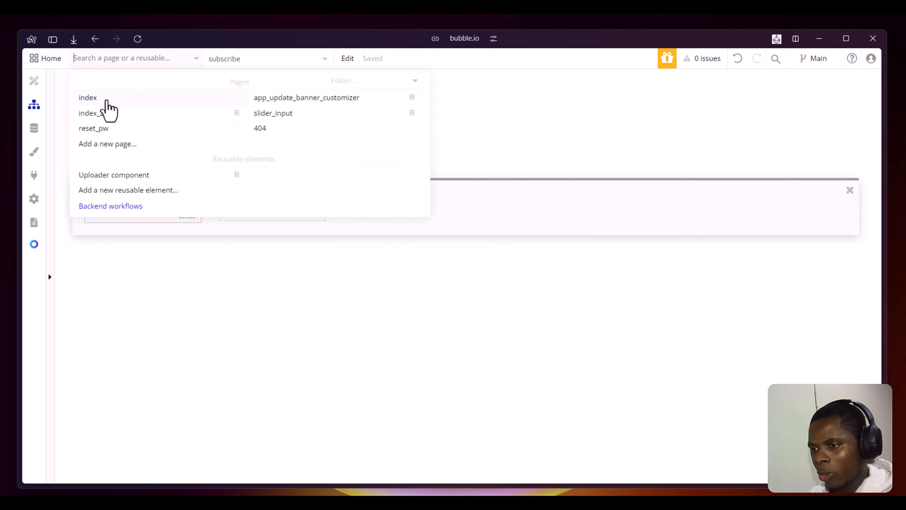
pyautogui.moveTo(107, 104)
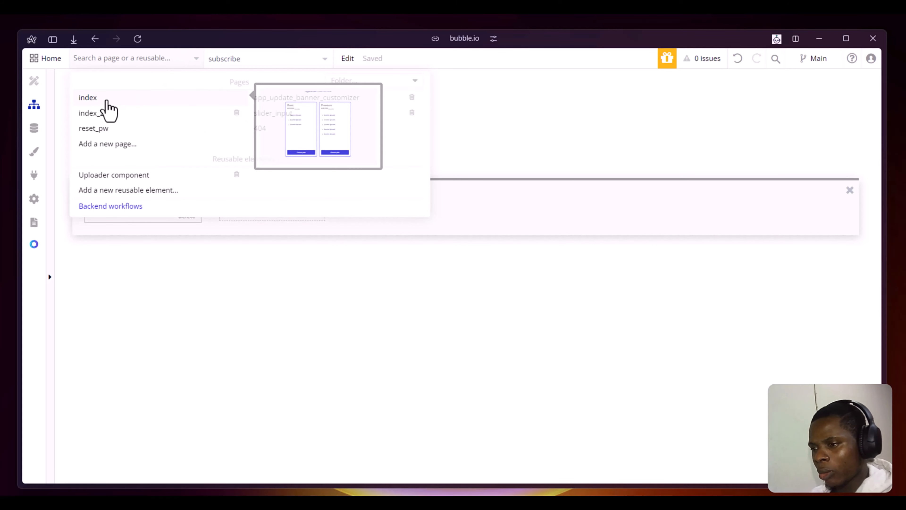
pyautogui.click(109, 108)
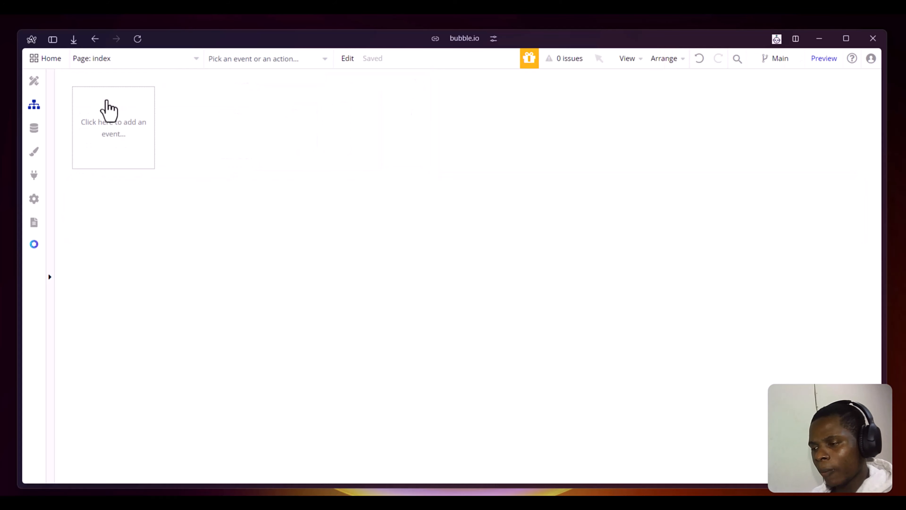
pyautogui.click(37, 87)
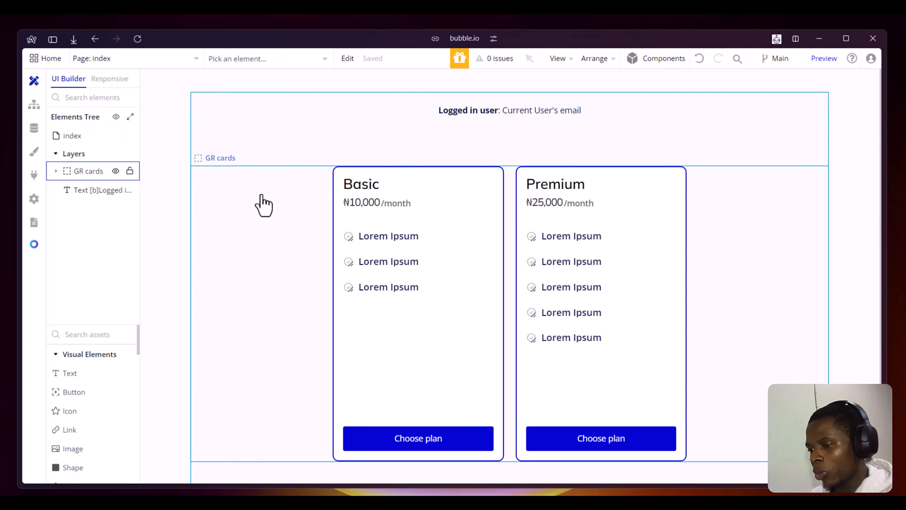
# Inspect the index page's GR cards group, then reselect the index page itself.
pyautogui.scroll(-1, 282, 210)
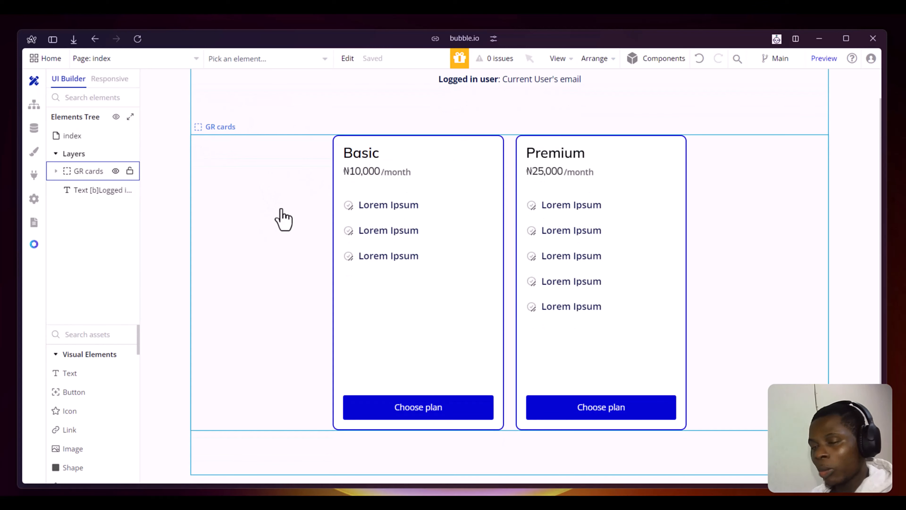
pyautogui.scroll(1, 283, 219)
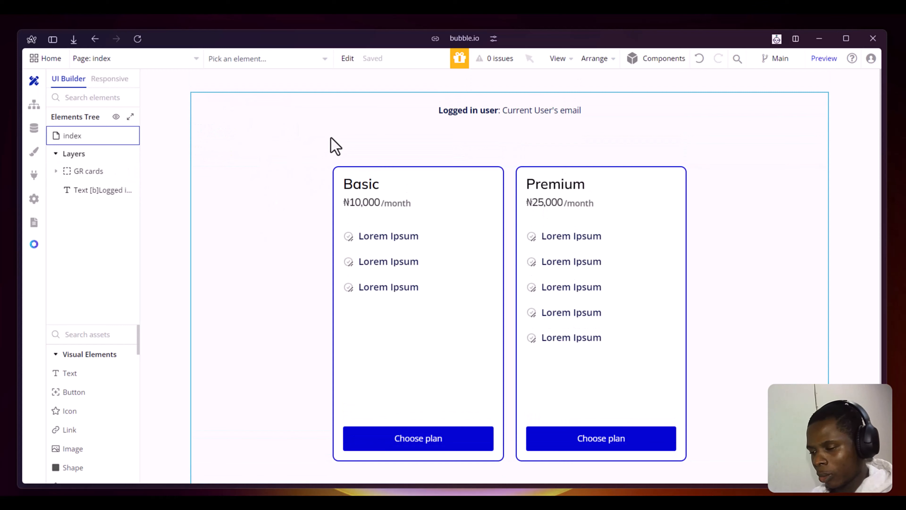
pyautogui.click(558, 209)
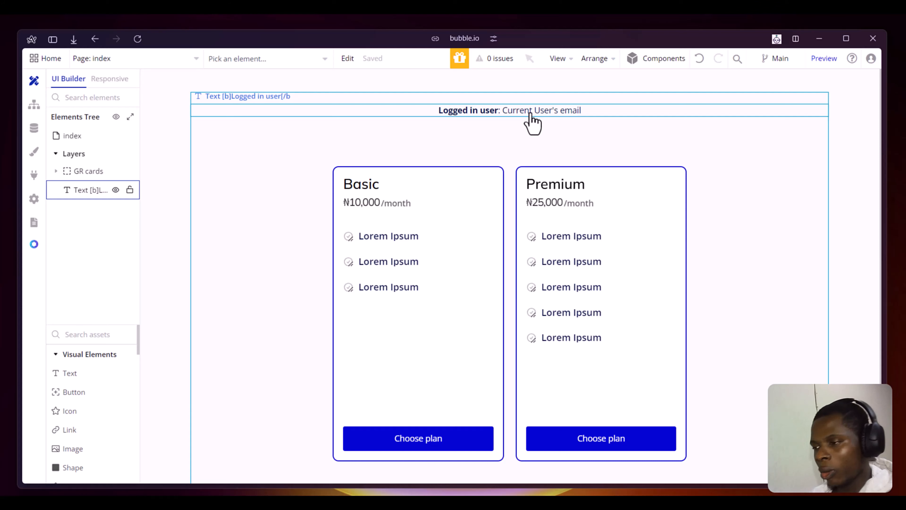
pyautogui.click(553, 129)
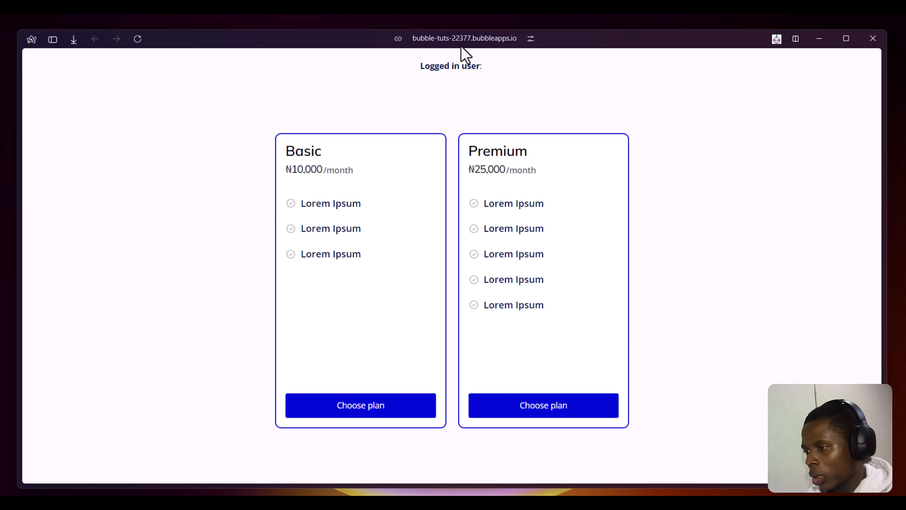
# Copy the app's version-test preview URL and switch to Paystack's Customers dashboard.
pyautogui.click(463, 42)
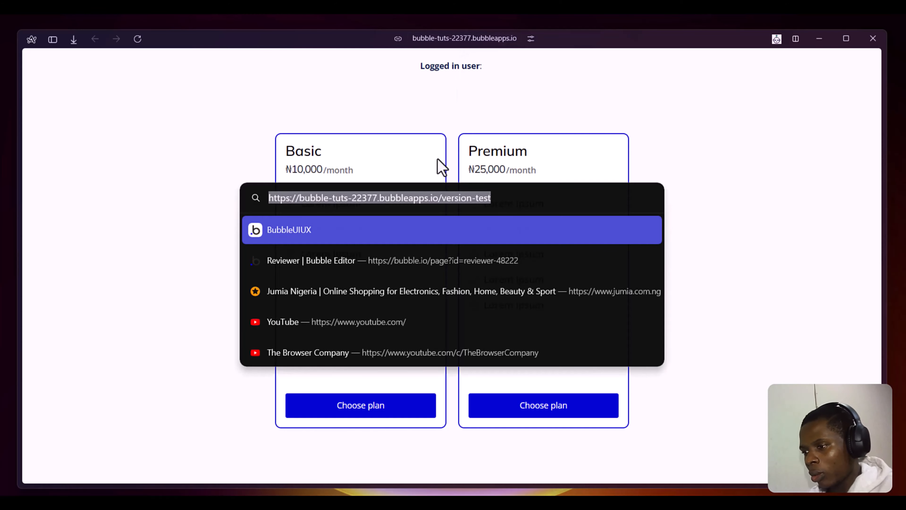
pyautogui.rightClick(438, 198)
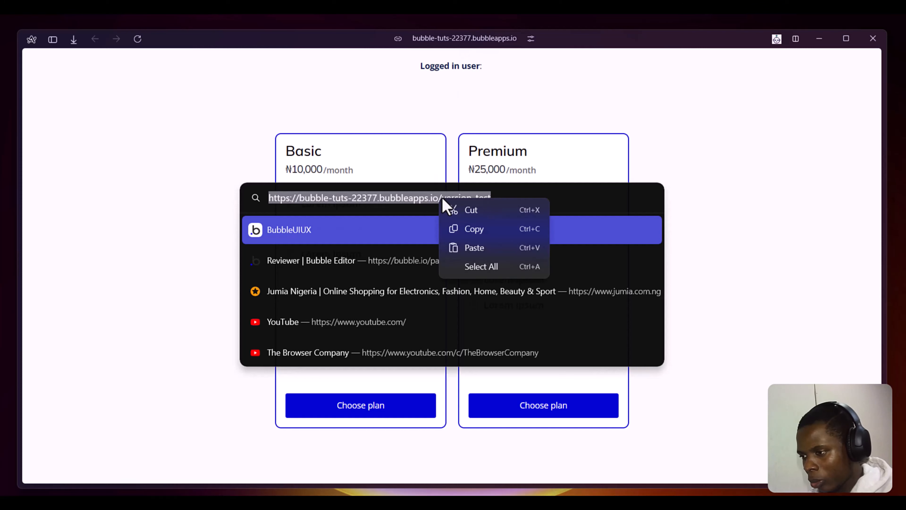
pyautogui.click(481, 234)
pyautogui.moveTo(3, 203)
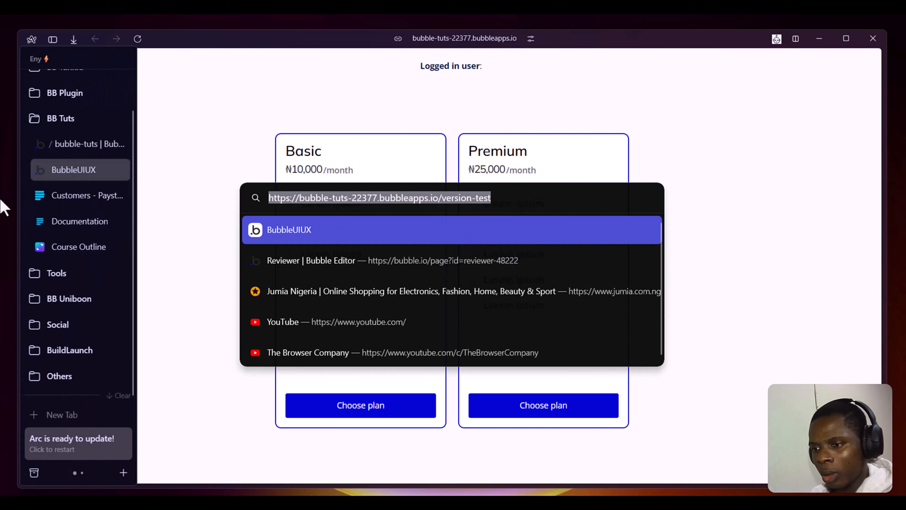
pyautogui.click(77, 201)
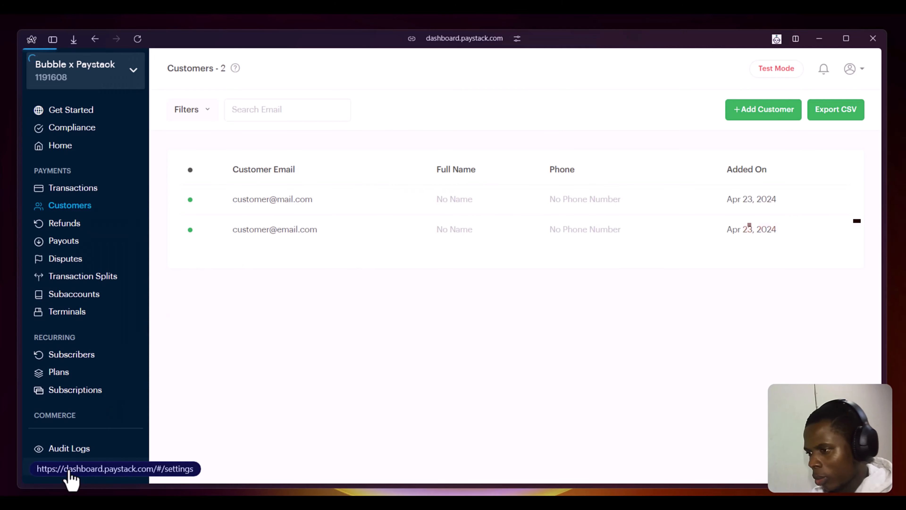
# Paste the Bubble app URL into Paystack's Test Callback URL under API Keys & Webhooks.
pyautogui.click(71, 471)
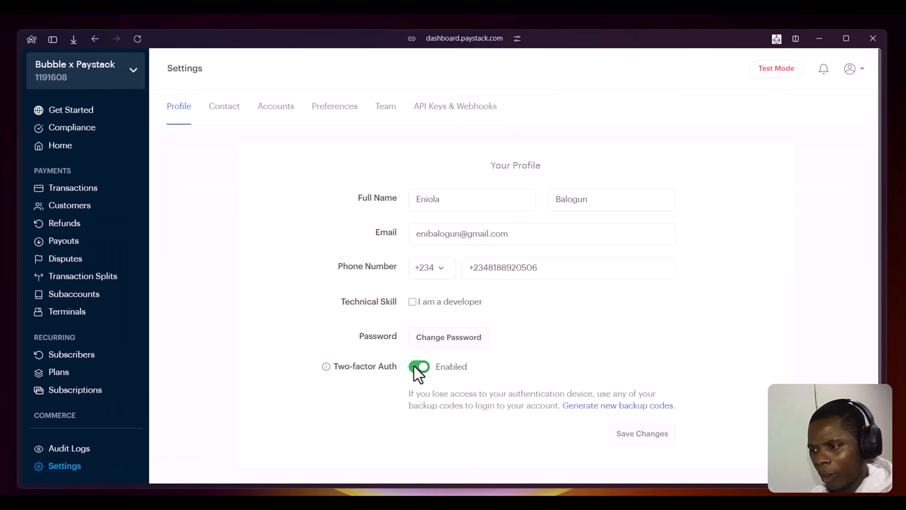
pyautogui.click(441, 109)
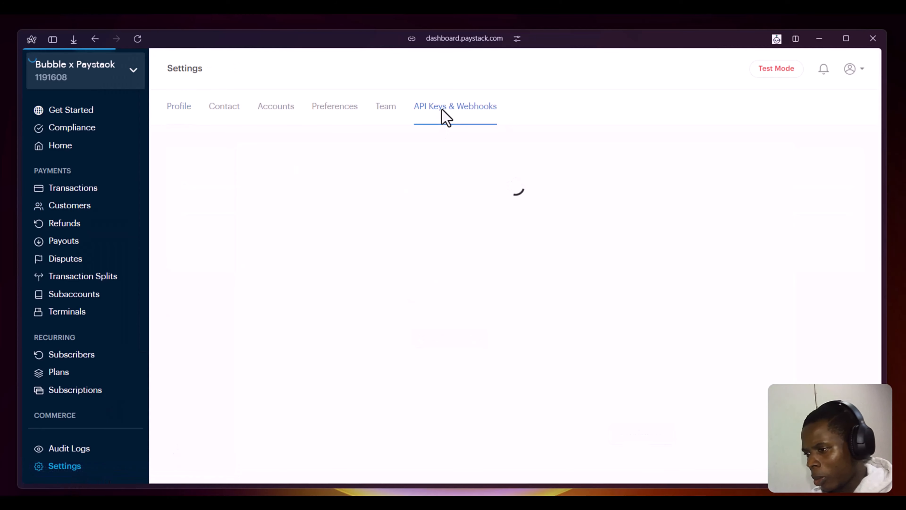
pyautogui.scroll(-1, 429, 324)
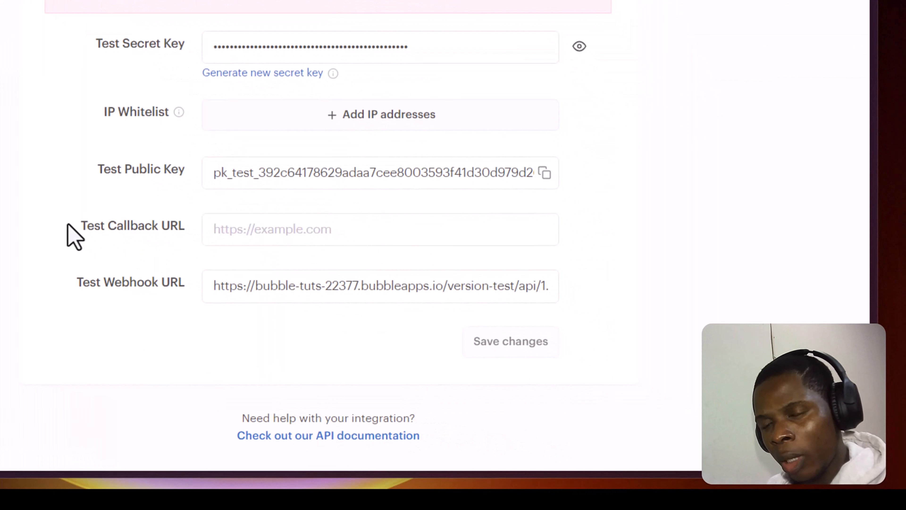
pyautogui.click(285, 238)
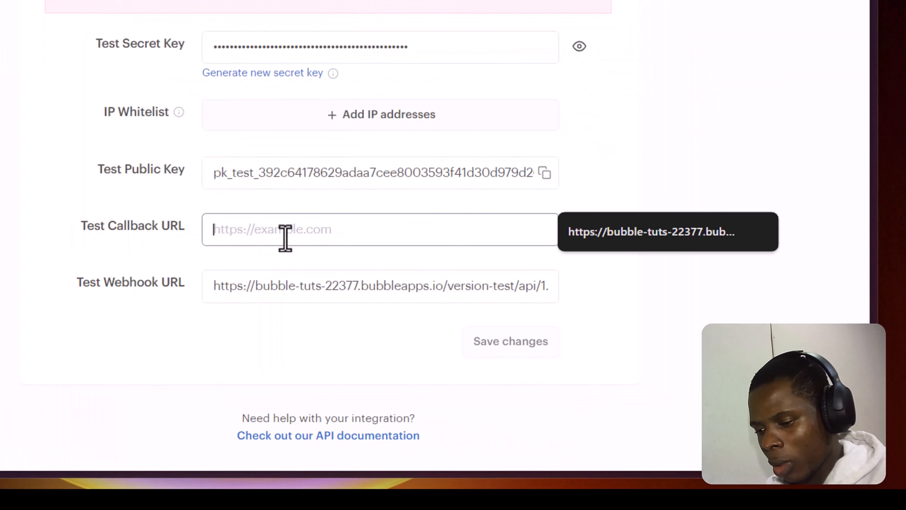
pyautogui.hotkey('ctrl', 'v')
pyautogui.click(404, 263)
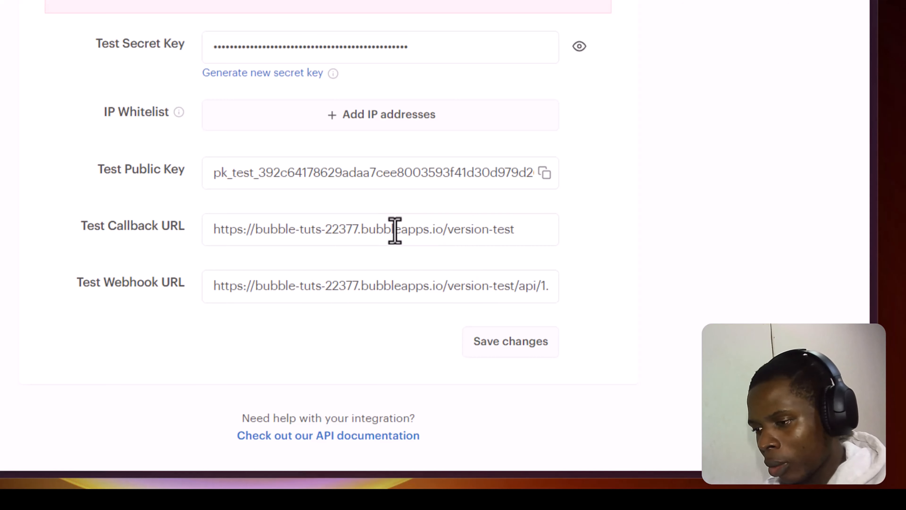
# Set the Test Webhook URL to end at /wf/subscribe/ and save the changes.
pyautogui.click(487, 289)
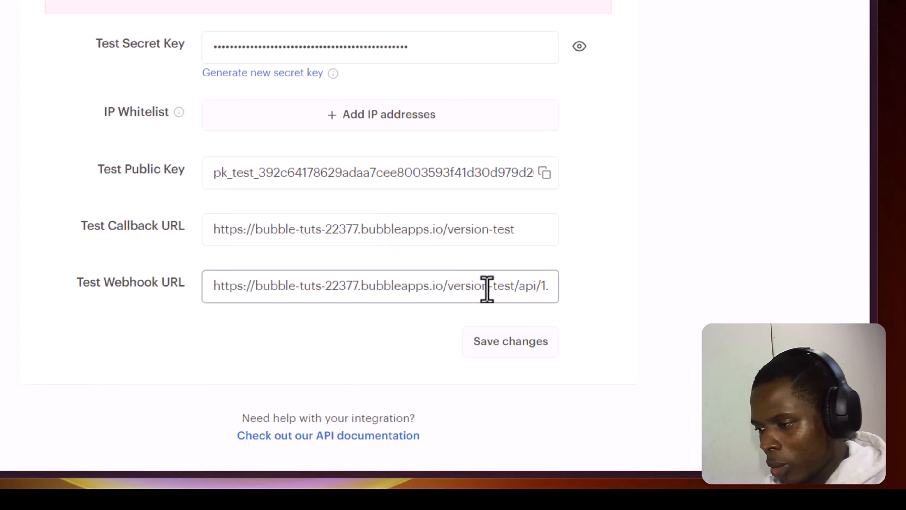
pyautogui.write('1/w')
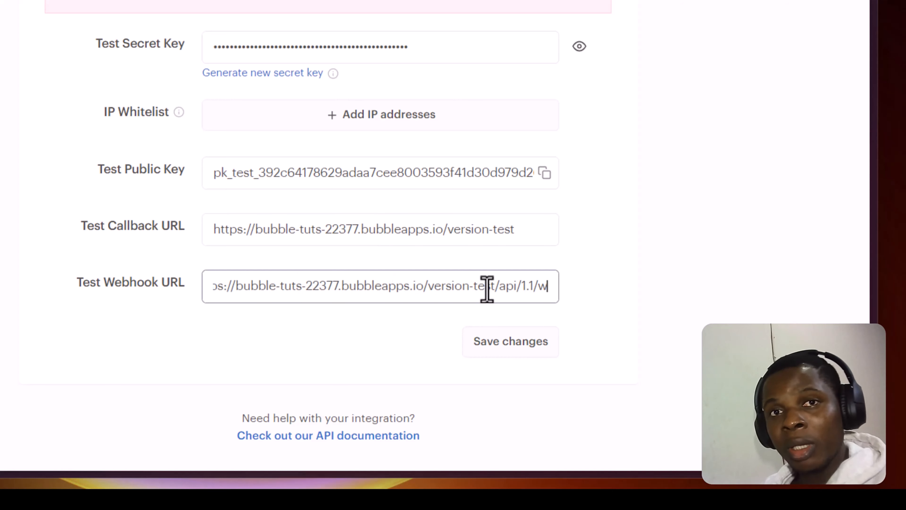
pyautogui.write('f/subscribe/initialize')
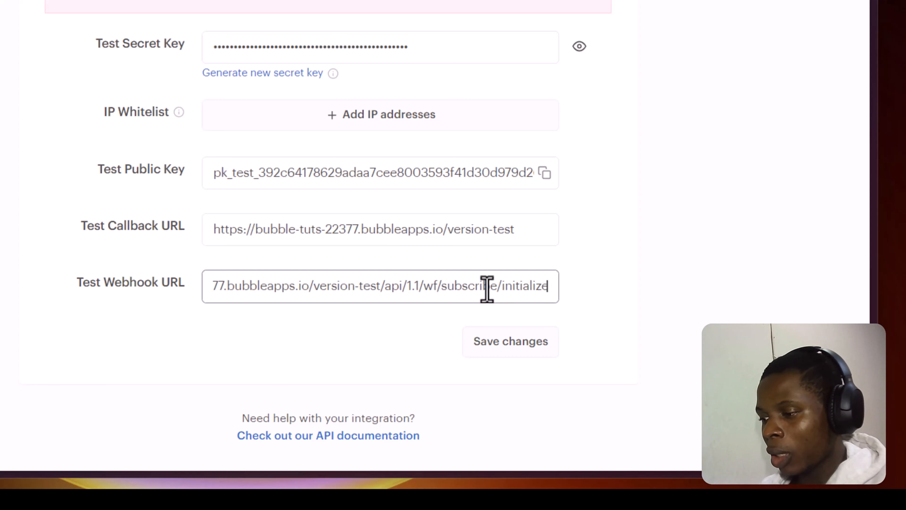
pyautogui.press('BackSpace')
pyautogui.press('BackSpace')
pyautogui.press('BackSpace')
pyautogui.press('BackSpace')
pyautogui.press('BackSpace')
pyautogui.press('BackSpace')
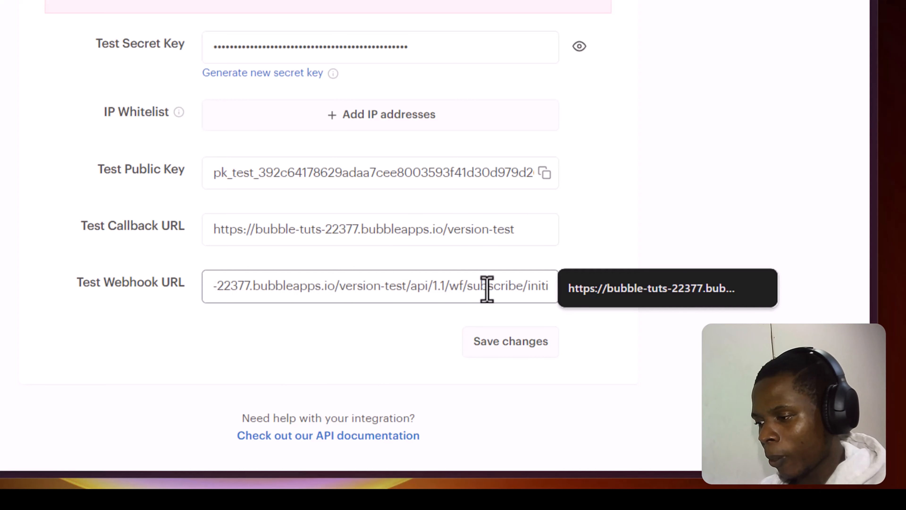
pyautogui.press('BackSpace')
pyautogui.press('BackSpace')
pyautogui.press('BackSpace')
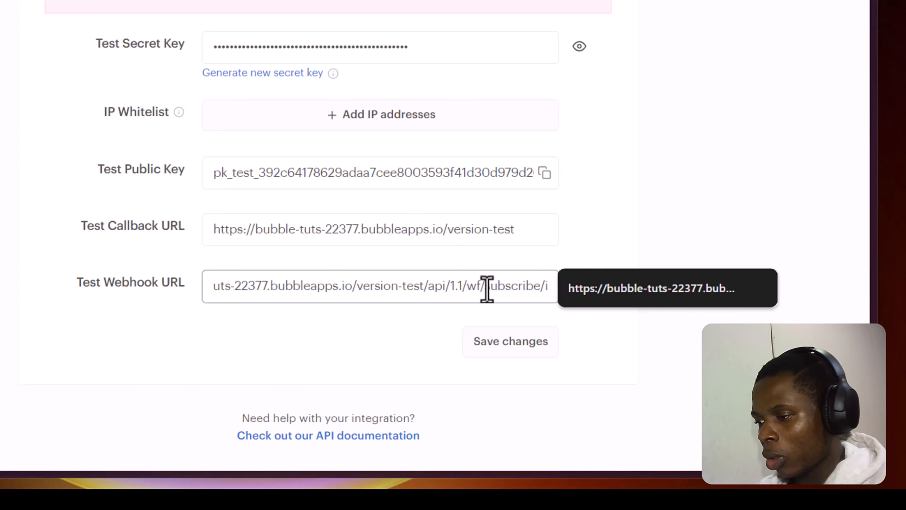
pyautogui.press('BackSpace')
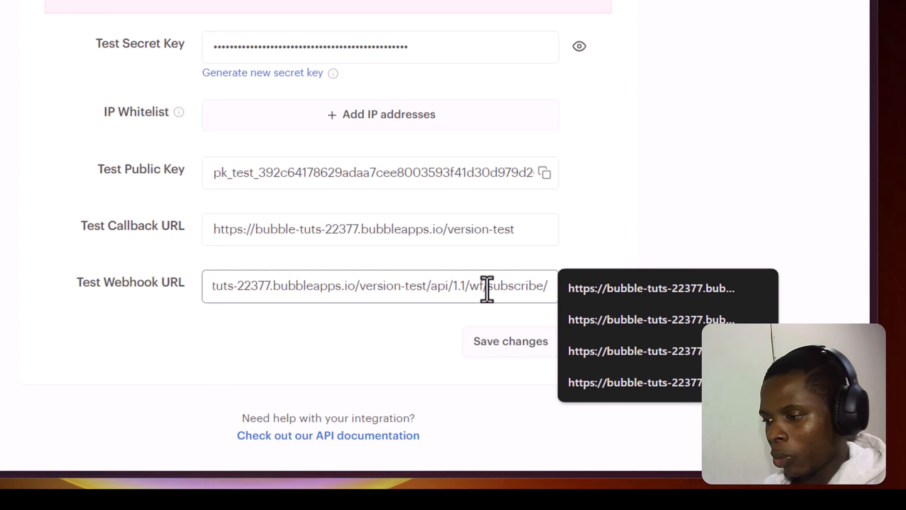
pyautogui.click(351, 342)
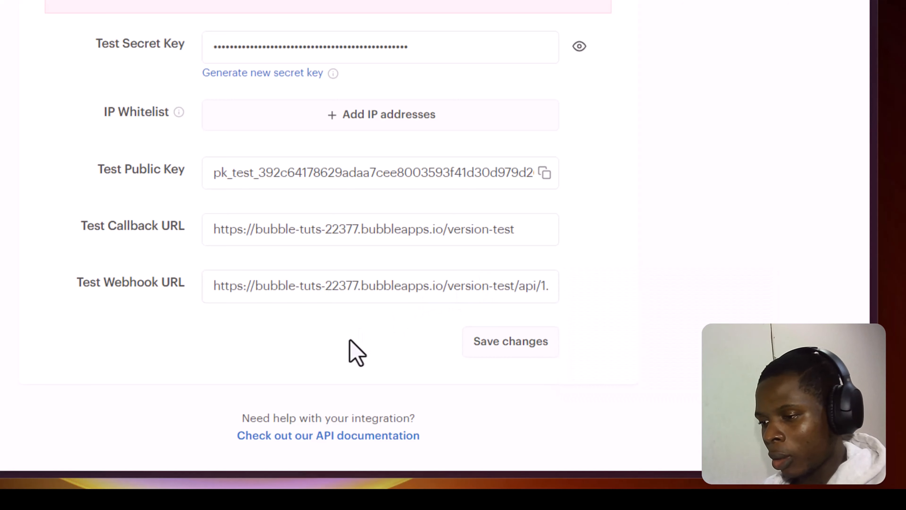
pyautogui.click(495, 345)
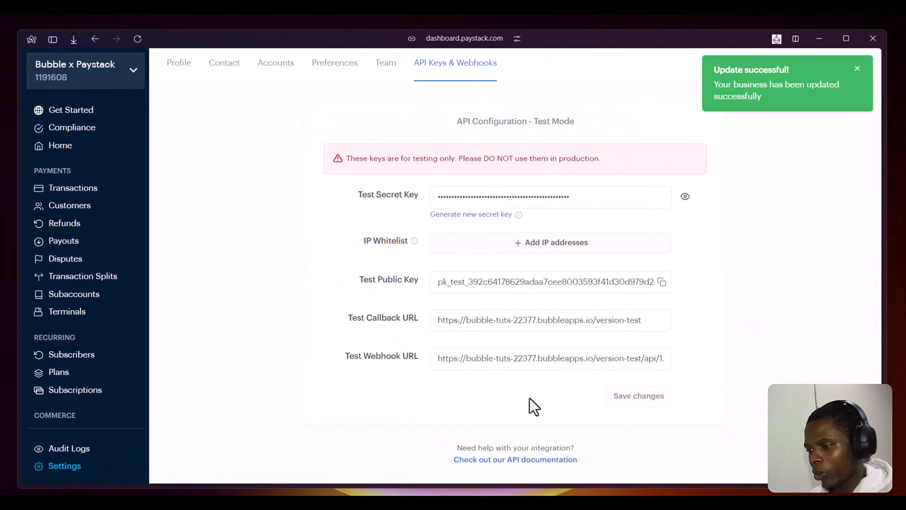
pyautogui.moveTo(1, 225)
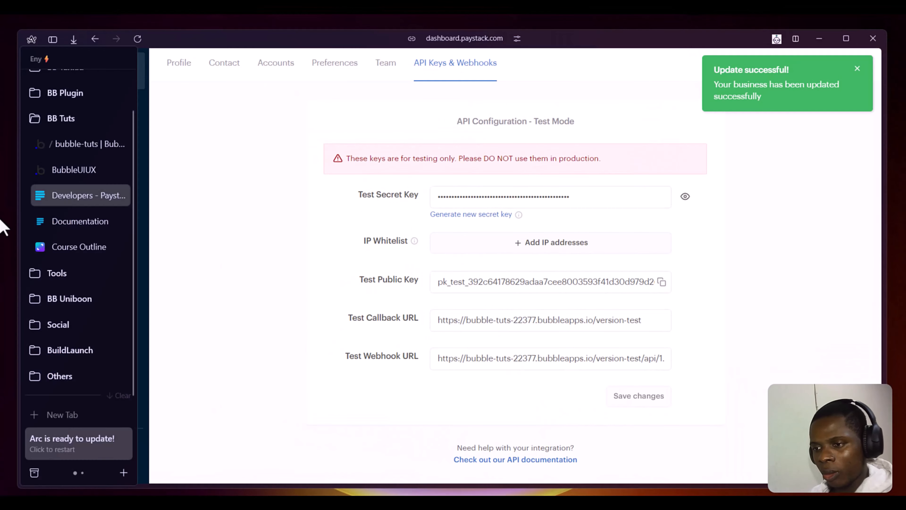
# Switch back to the app's pricing page tab, then the Bubble editor tab.
pyautogui.click(67, 172)
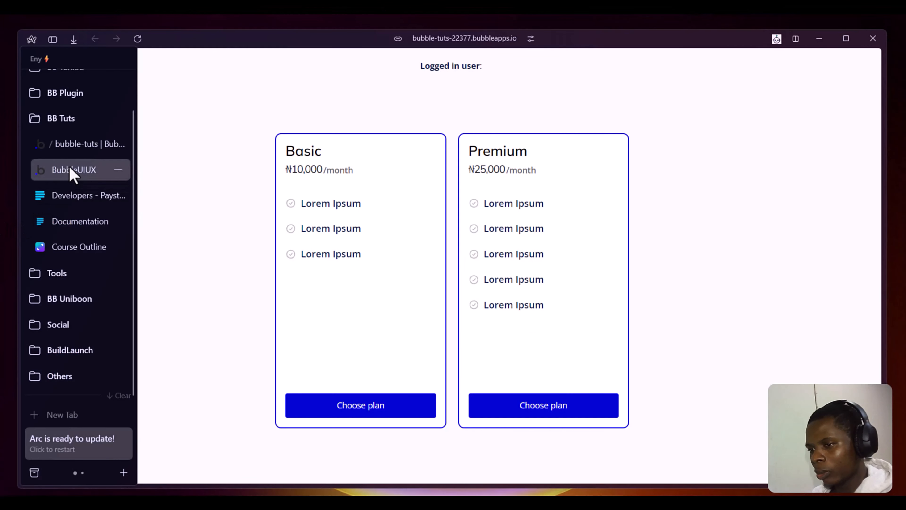
pyautogui.click(76, 146)
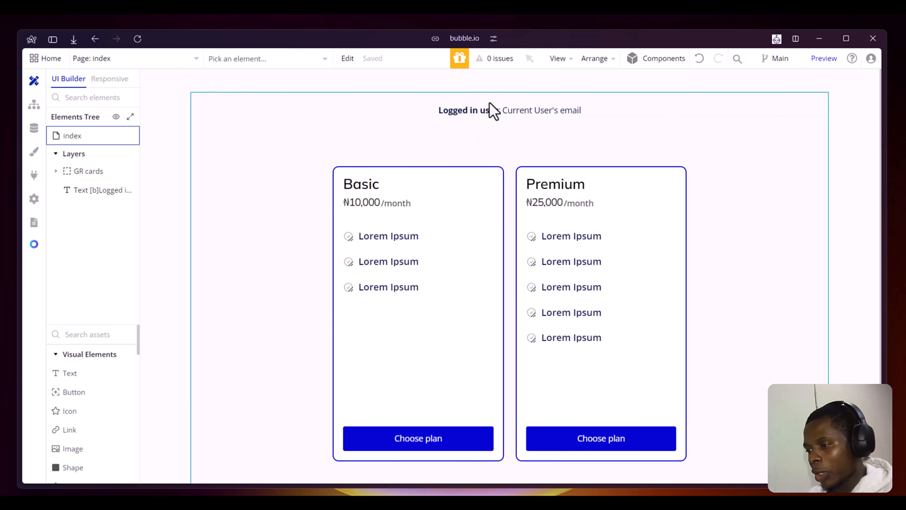
pyautogui.moveTo(3, 153)
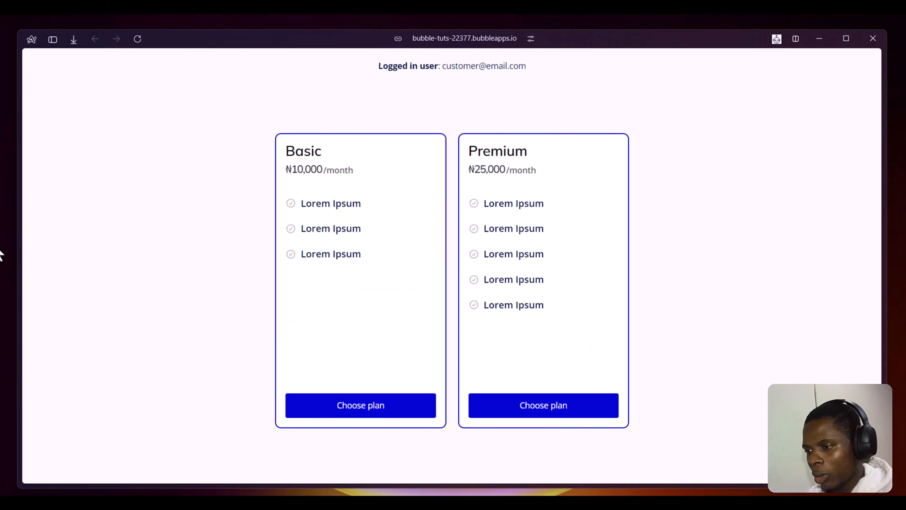
pyautogui.moveTo(1, 246)
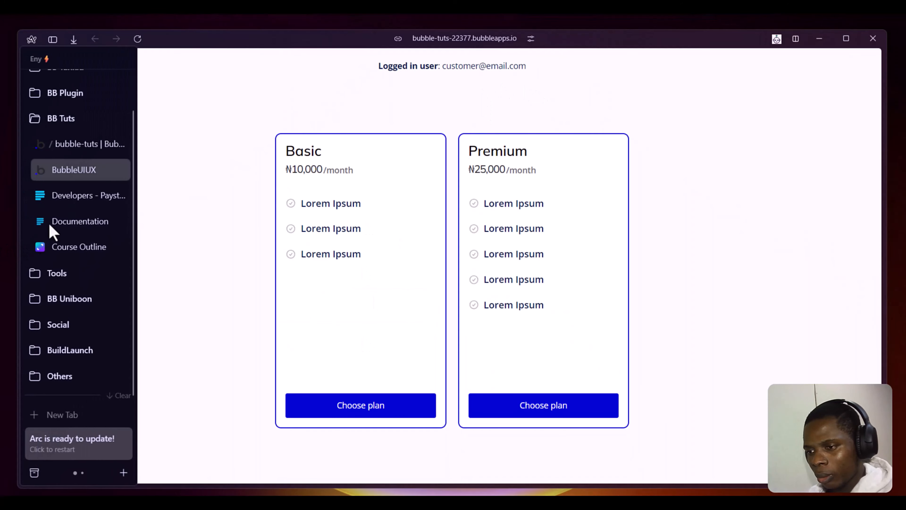
# In the Design view, select the GR hug-design group around the Basic card's button.
pyautogui.click(69, 146)
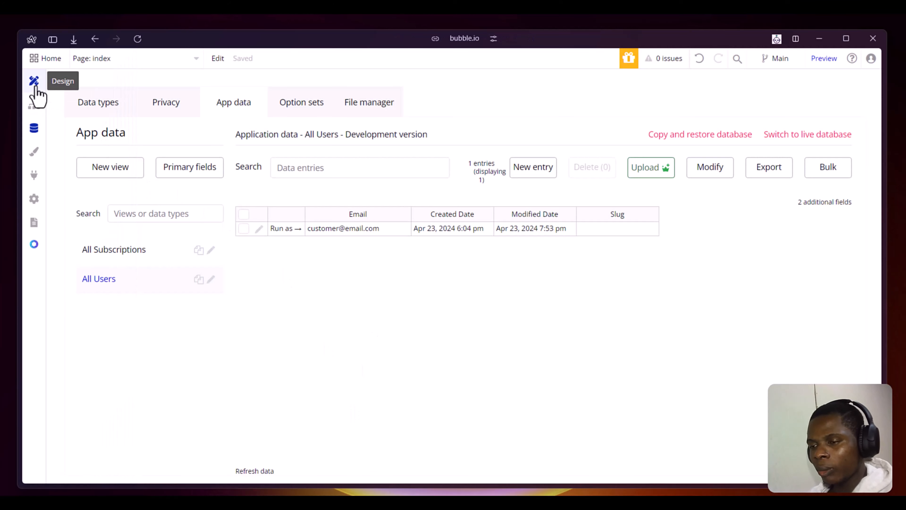
pyautogui.click(34, 82)
pyautogui.scroll(-1, 295, 273)
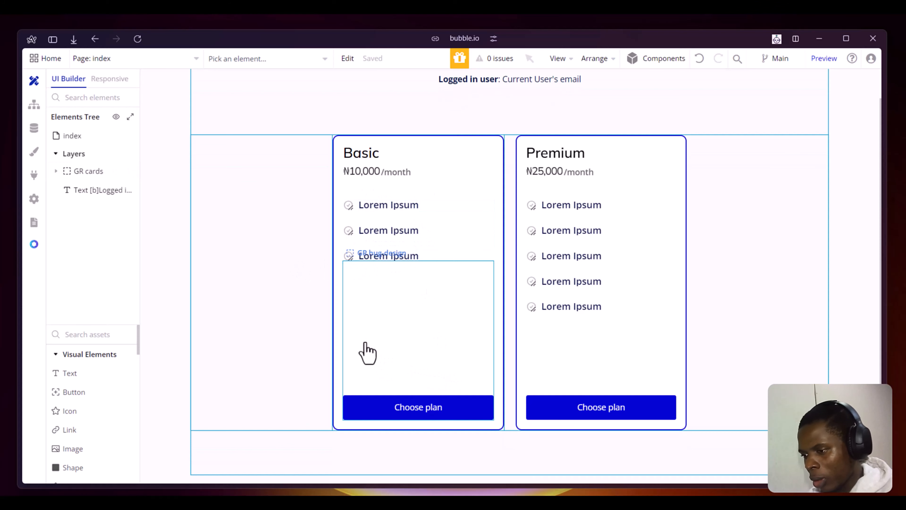
pyautogui.click(377, 307)
pyautogui.moveTo(374, 295); pyautogui.dragTo(373, 318)
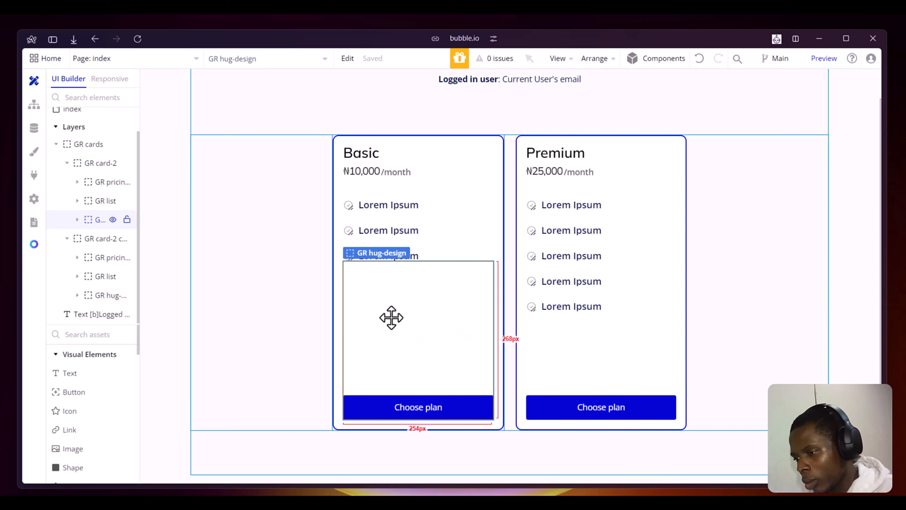
# Give the Basic card's GR hug-design group content type Plan with data source Basic.
pyautogui.doubleClick(391, 311)
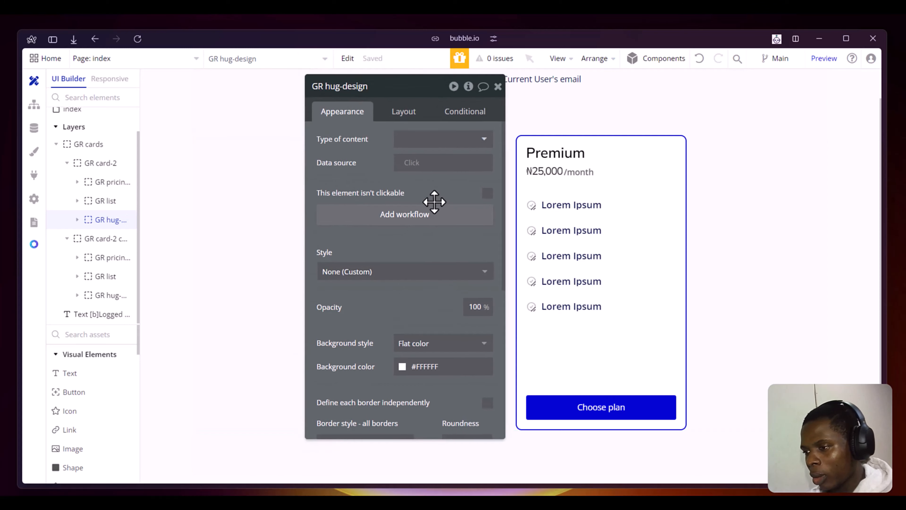
pyautogui.click(650, 180)
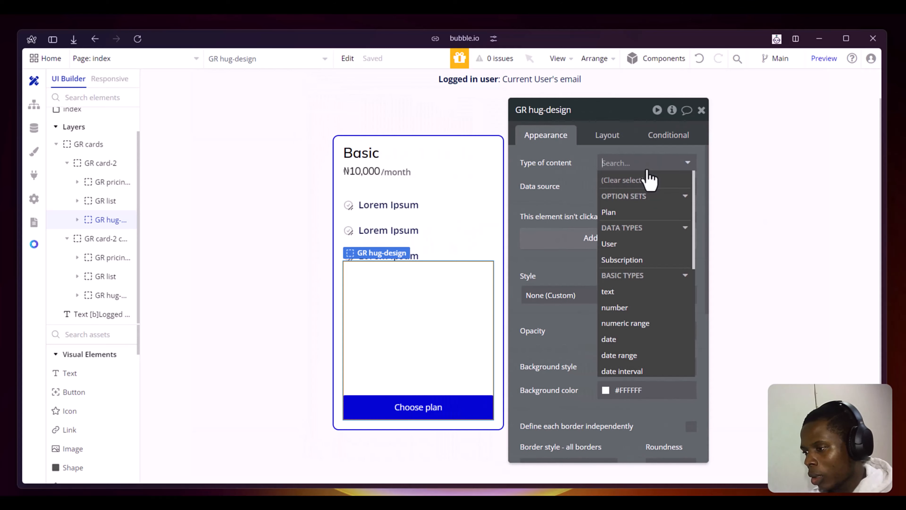
pyautogui.click(625, 214)
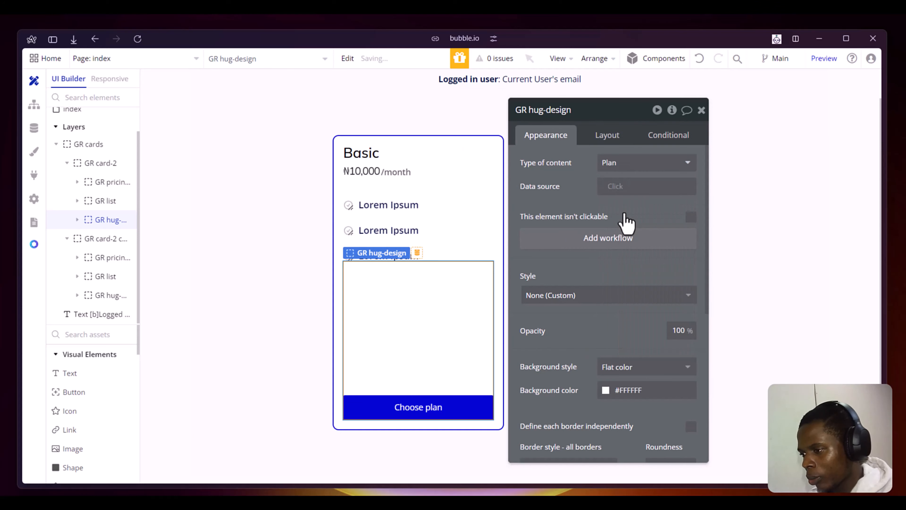
pyautogui.click(616, 191)
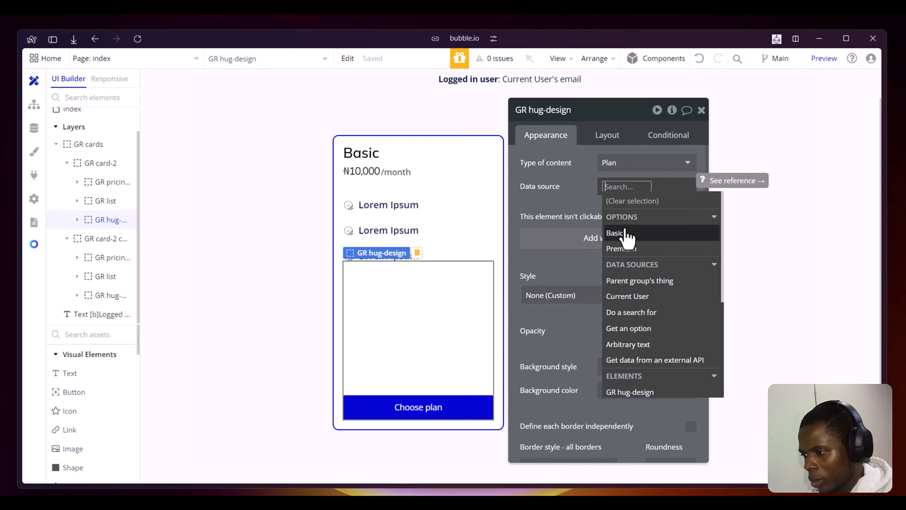
pyautogui.click(615, 233)
pyautogui.click(571, 188)
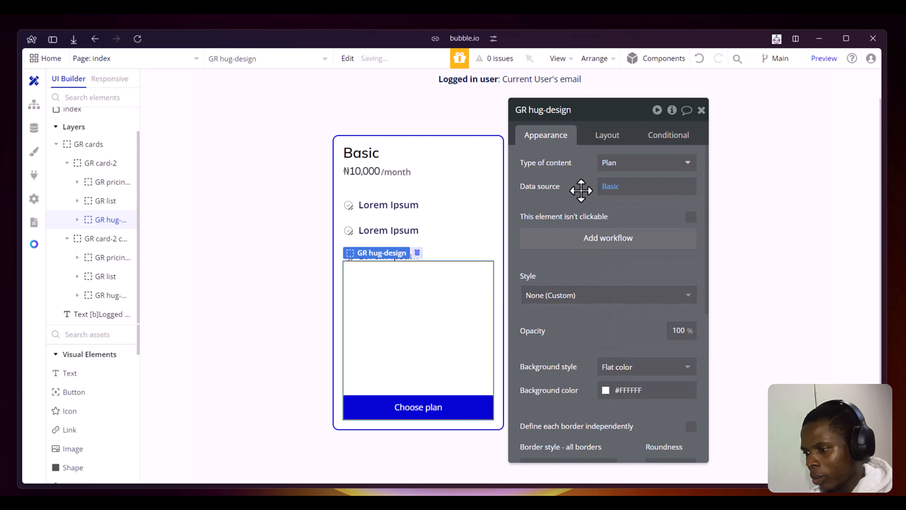
pyautogui.moveTo(577, 184); pyautogui.dragTo(248, 203)
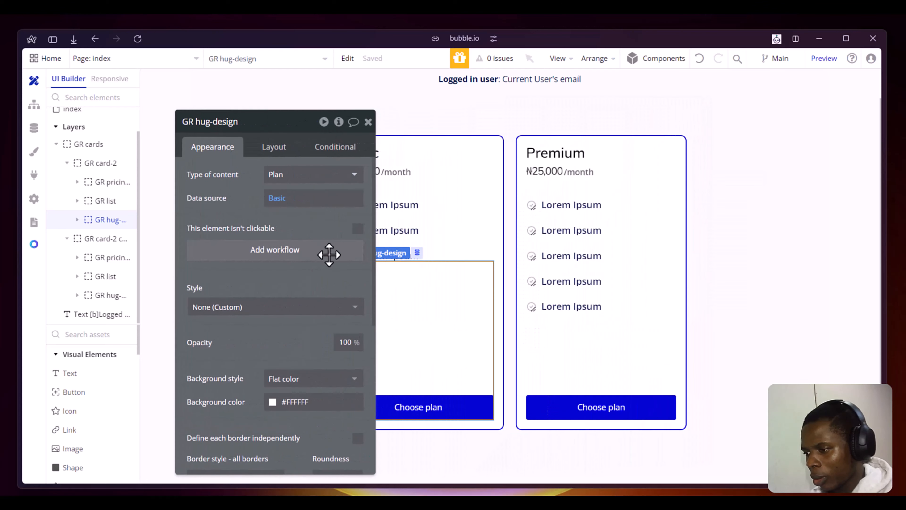
# Give the Premium card's GR hug-design group content type Plan with data source Premium.
pyautogui.click(592, 355)
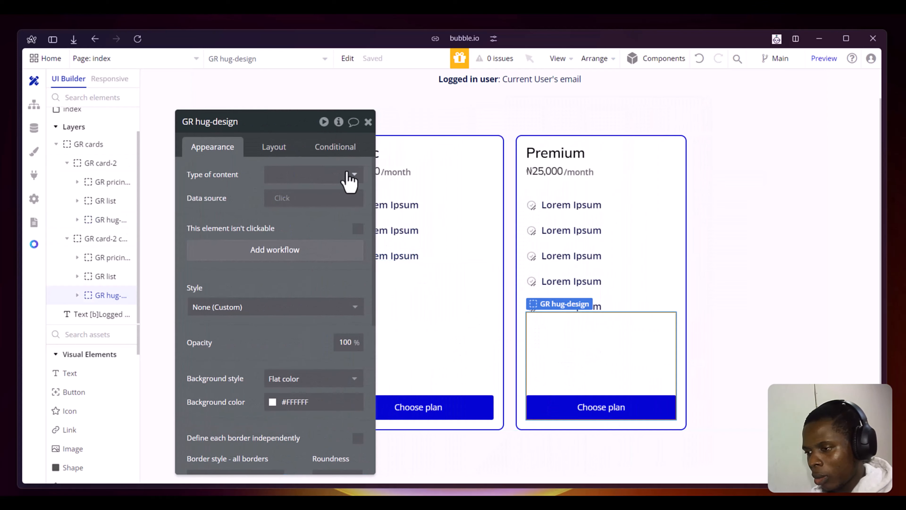
pyautogui.click(350, 179)
pyautogui.click(291, 222)
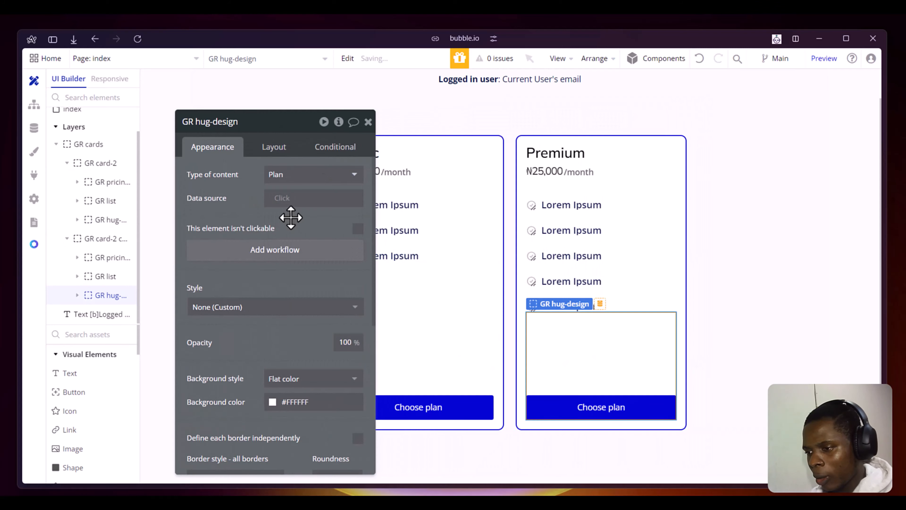
pyautogui.click(285, 200)
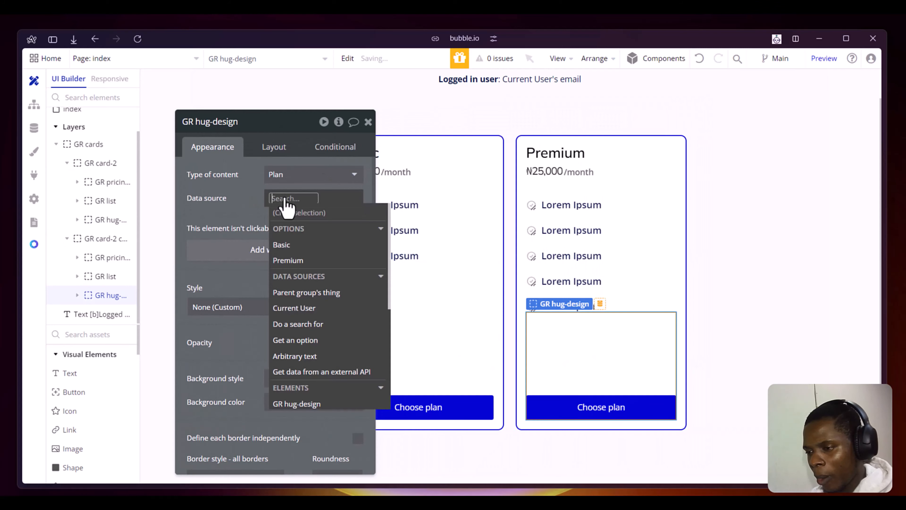
pyautogui.click(300, 260)
pyautogui.click(249, 208)
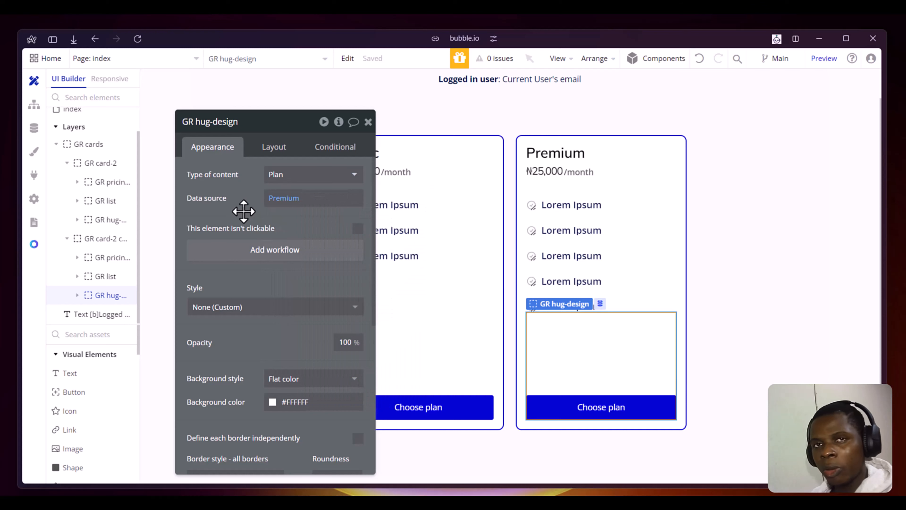
pyautogui.moveTo(286, 125); pyautogui.dragTo(720, 116)
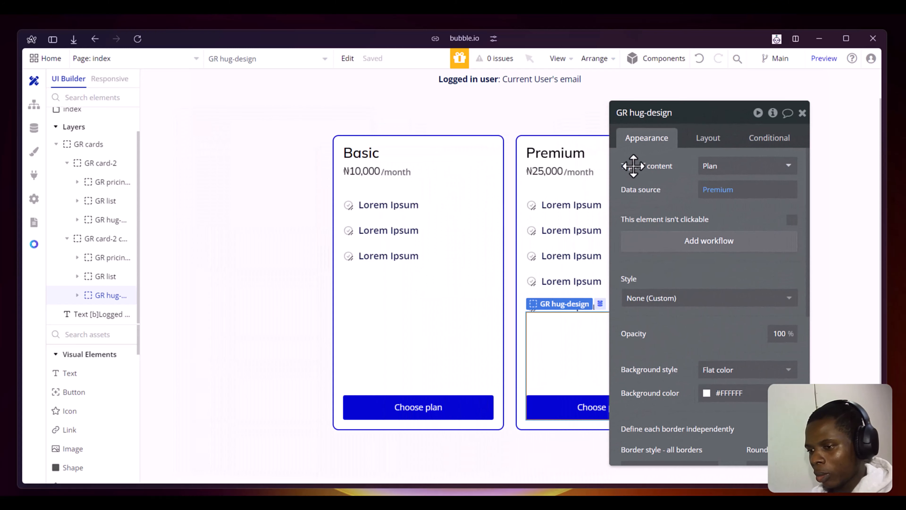
# Add a click workflow for BTN plan-basic, searching 'sub' actions without adding one.
pyautogui.click(369, 408)
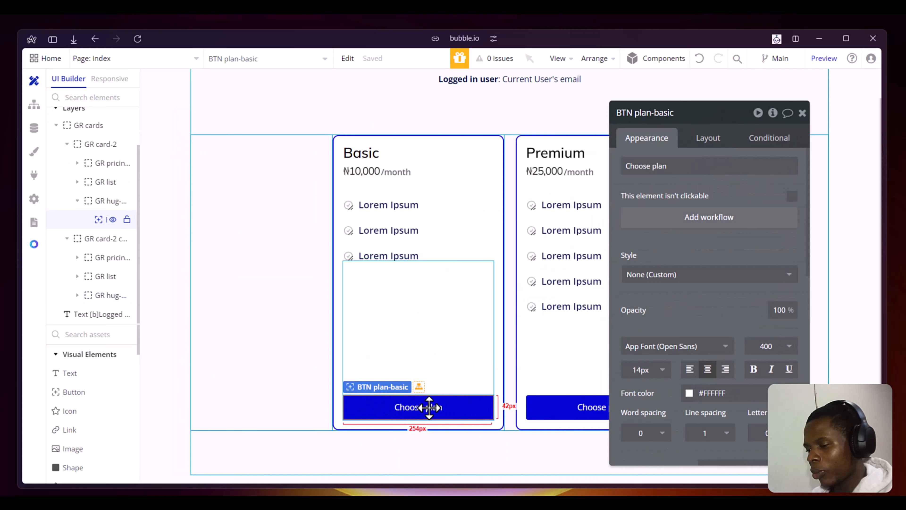
pyautogui.click(651, 222)
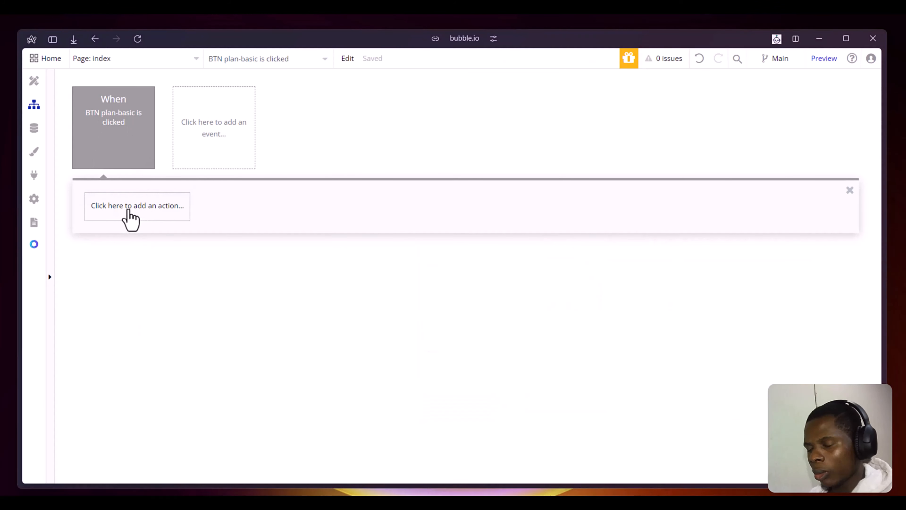
pyautogui.click(128, 214)
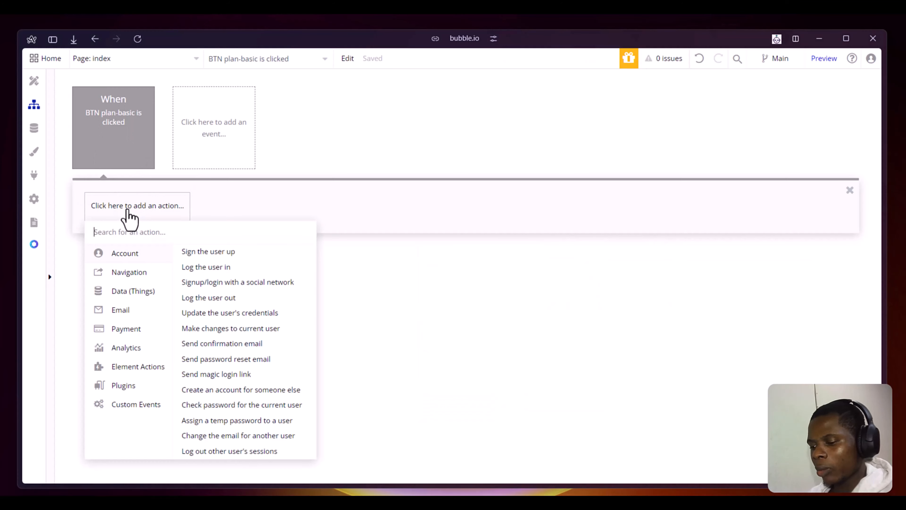
pyautogui.write('sub')
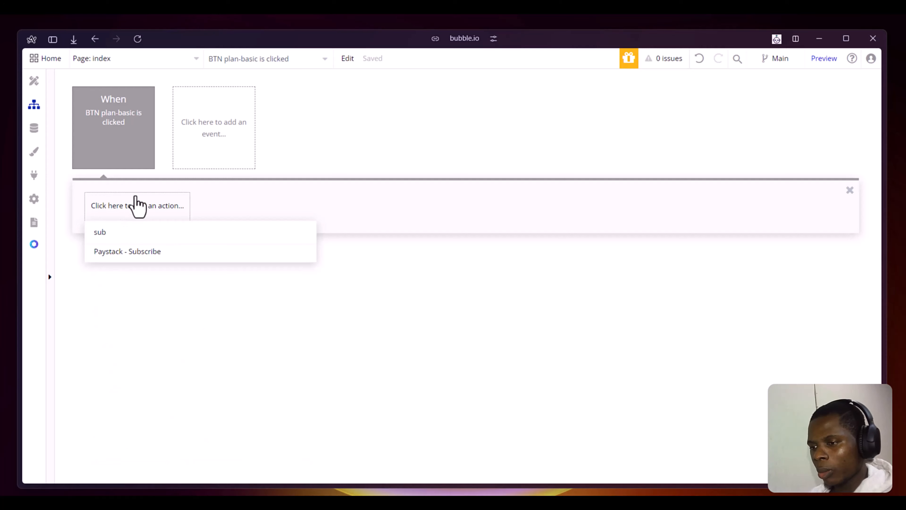
pyautogui.click(219, 201)
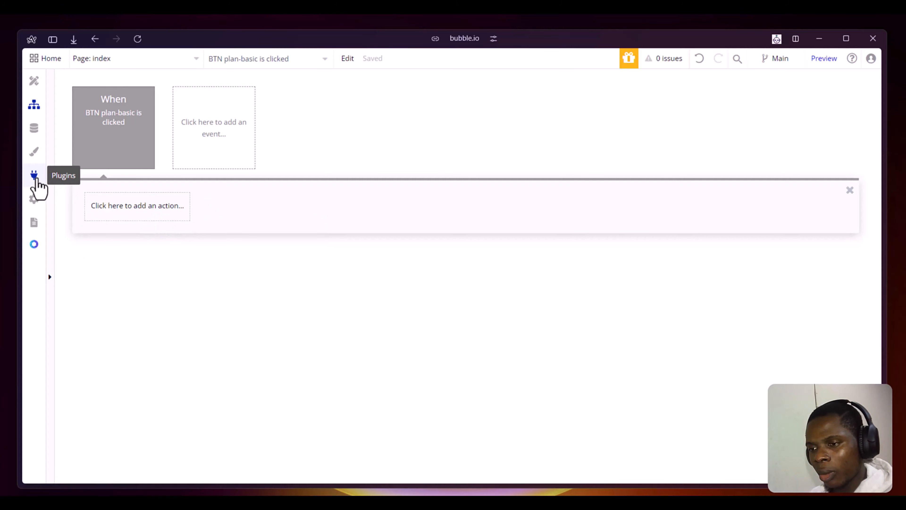
# Review the API Connector's Subscribe call settings, then return to the page's workflow editor.
pyautogui.click(34, 176)
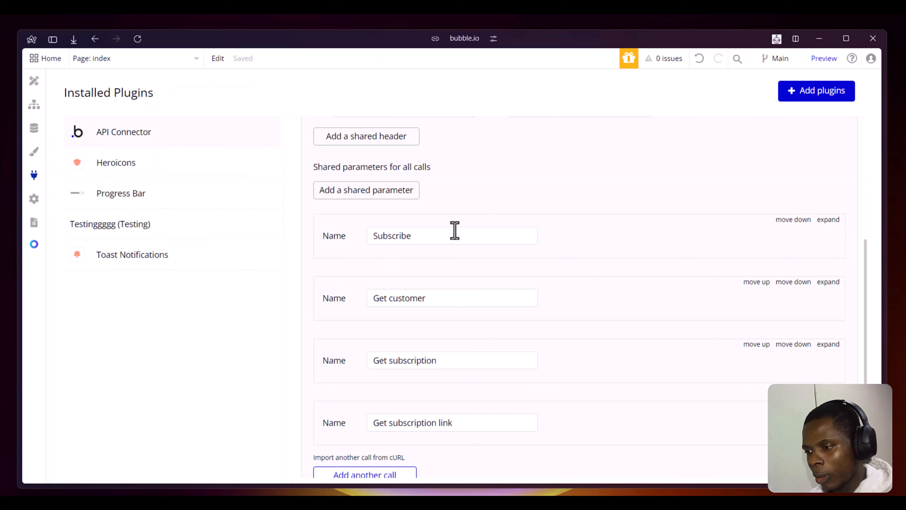
pyautogui.click(828, 220)
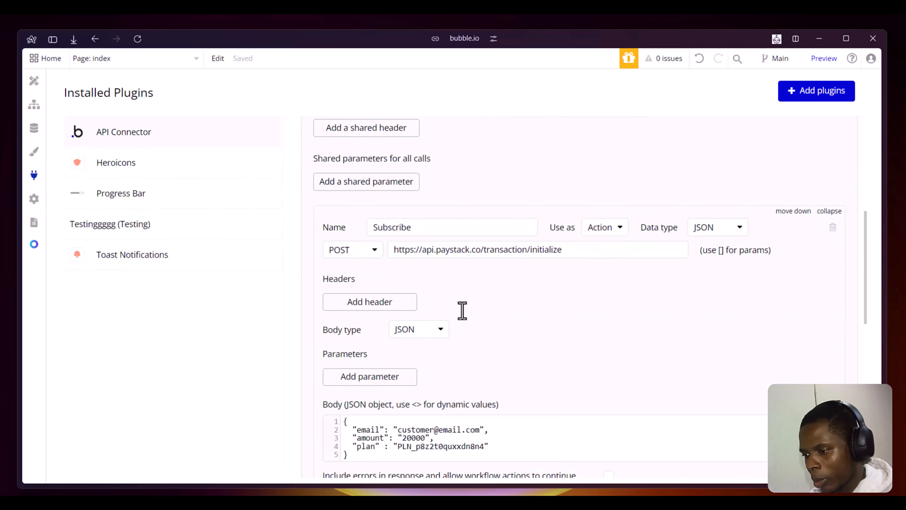
pyautogui.scroll(-3, 461, 310)
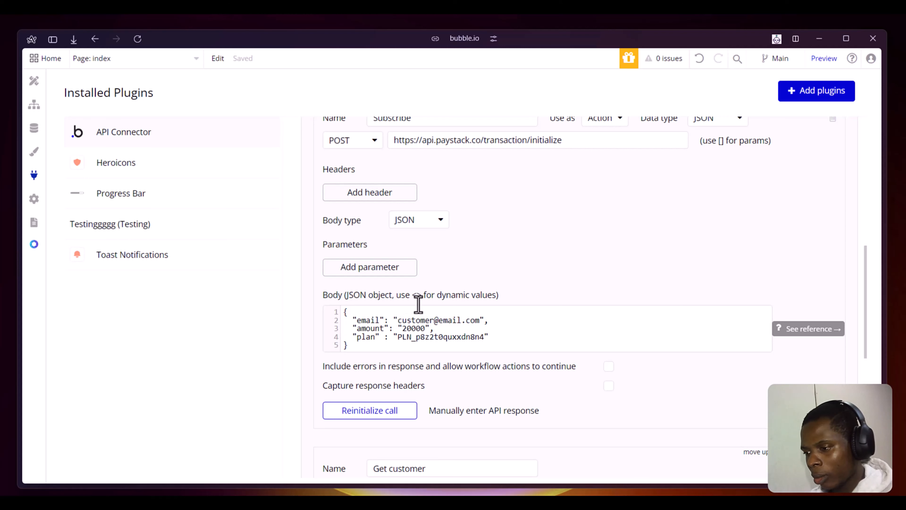
pyautogui.moveTo(35, 114)
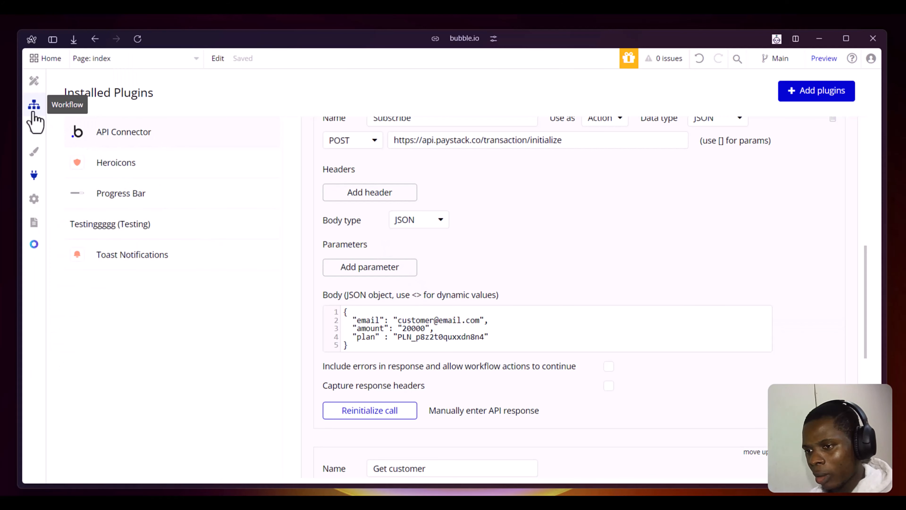
pyautogui.click(34, 113)
# Add then delete a Paystack - Subscribe step in BTN plan-basic's workflow; return to API Connector.
pyautogui.click(148, 208)
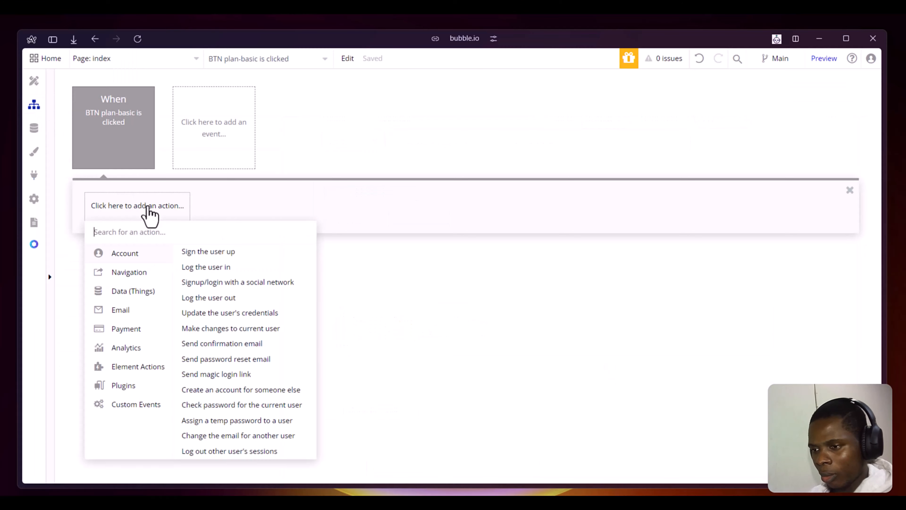
pyautogui.write('sub')
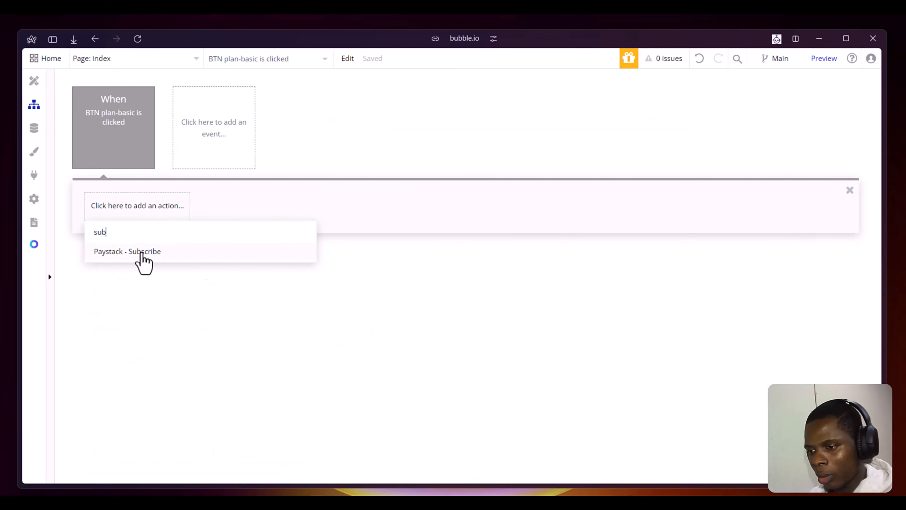
pyautogui.click(142, 252)
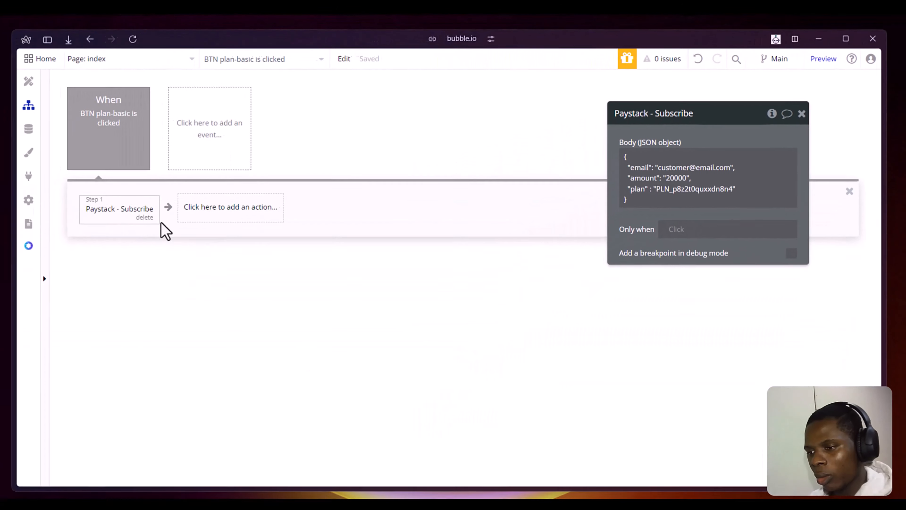
pyautogui.click(151, 219)
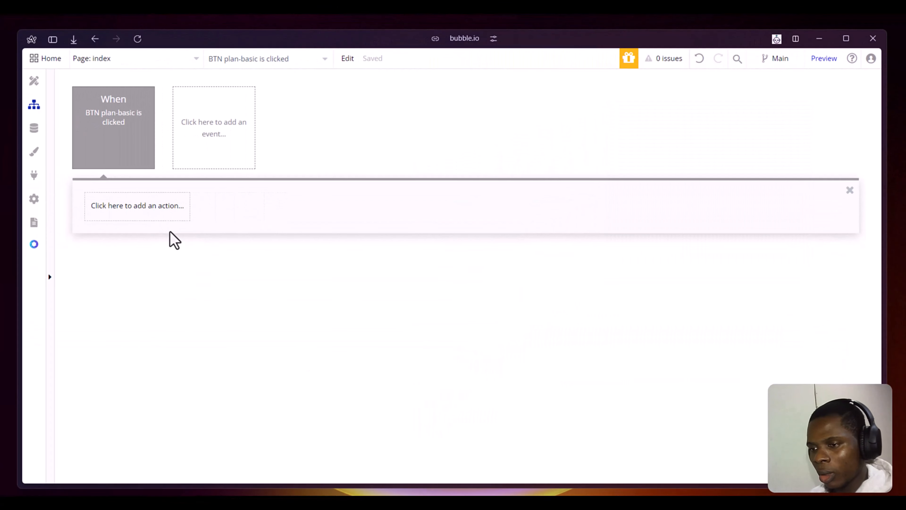
pyautogui.click(34, 177)
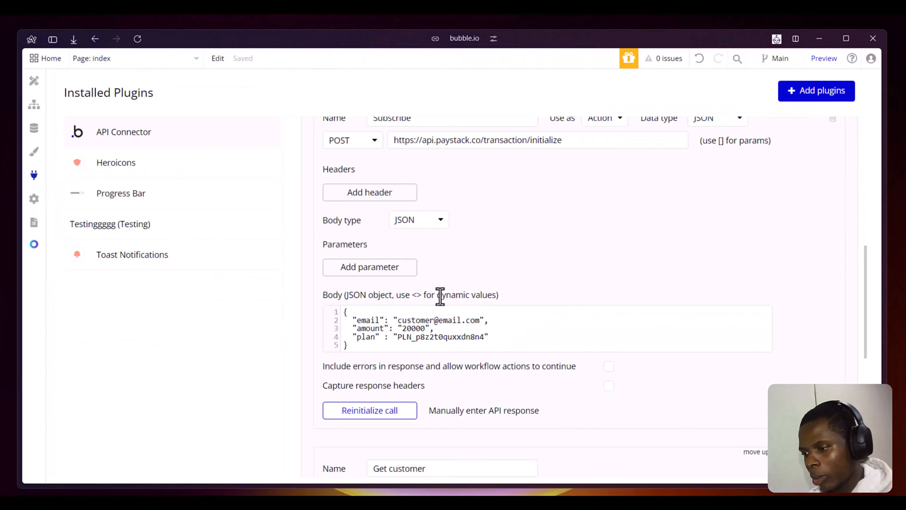
# Wrap the email value in the Subscribe call's JSON body in angle brackets to make it a parameter.
pyautogui.scroll(2, 441, 330)
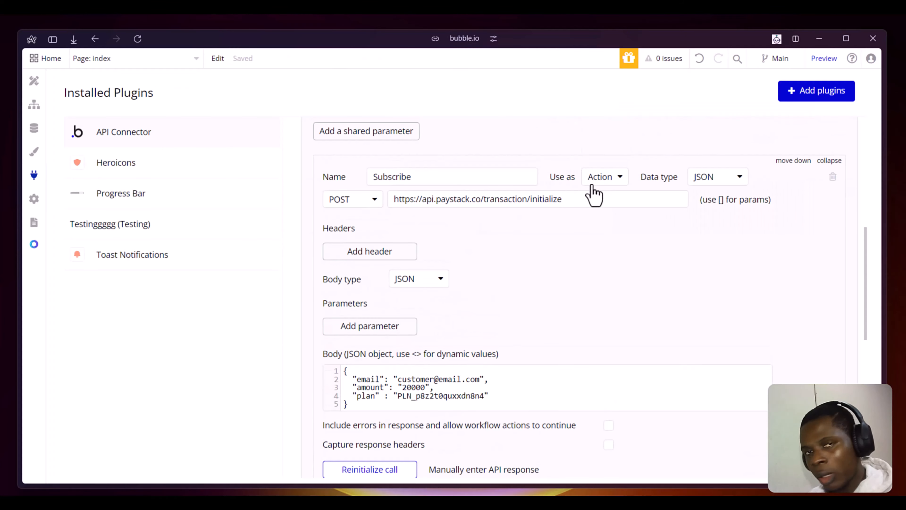
pyautogui.scroll(2, 594, 189)
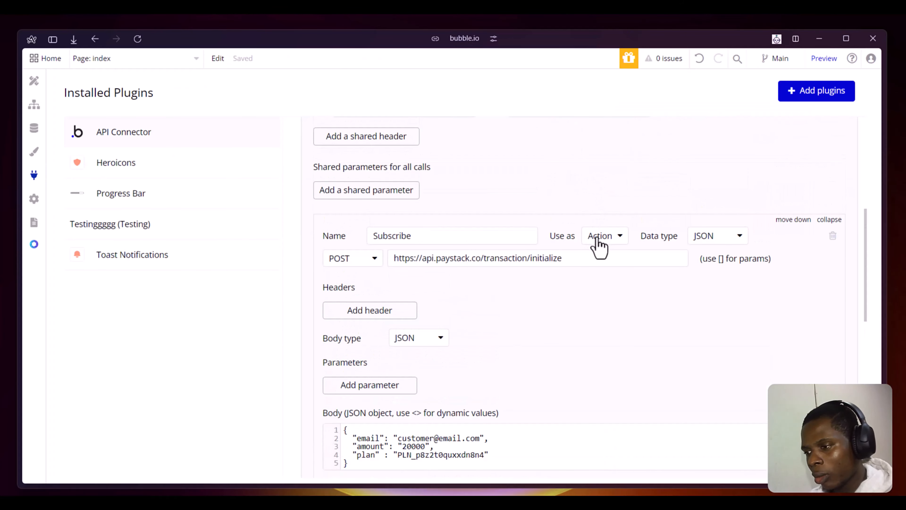
pyautogui.scroll(-2, 599, 247)
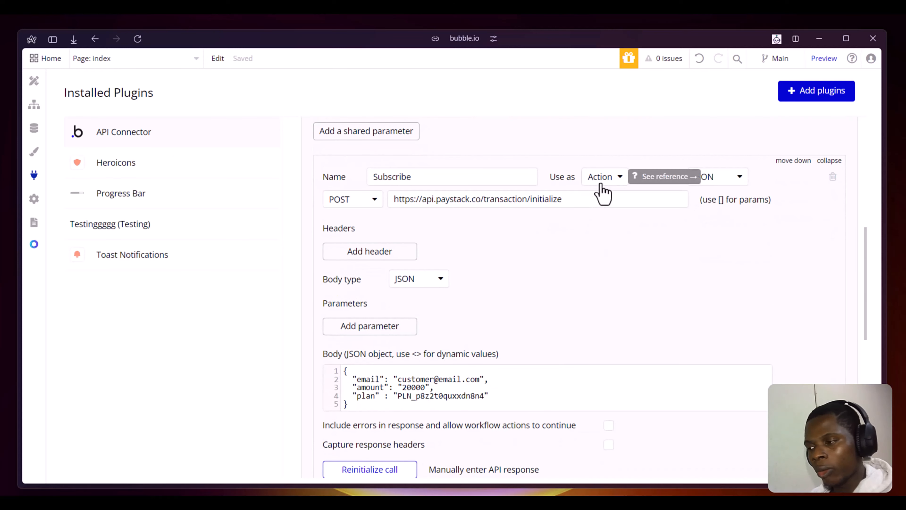
pyautogui.scroll(-2, 573, 218)
pyautogui.scroll(-2, 574, 218)
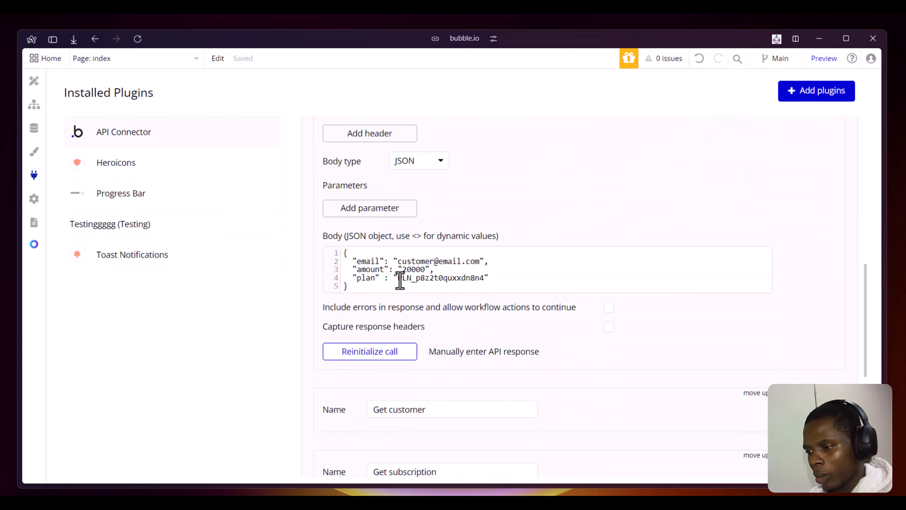
pyautogui.click(398, 262)
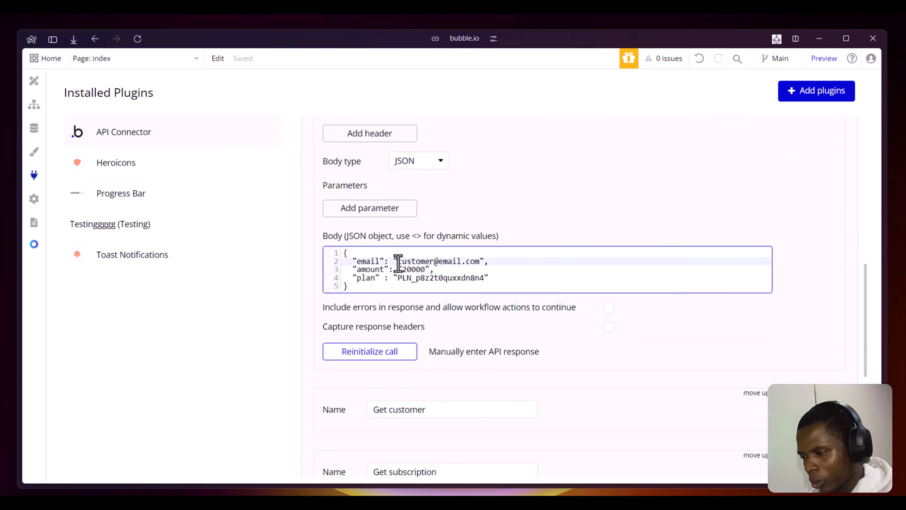
pyautogui.write('<')
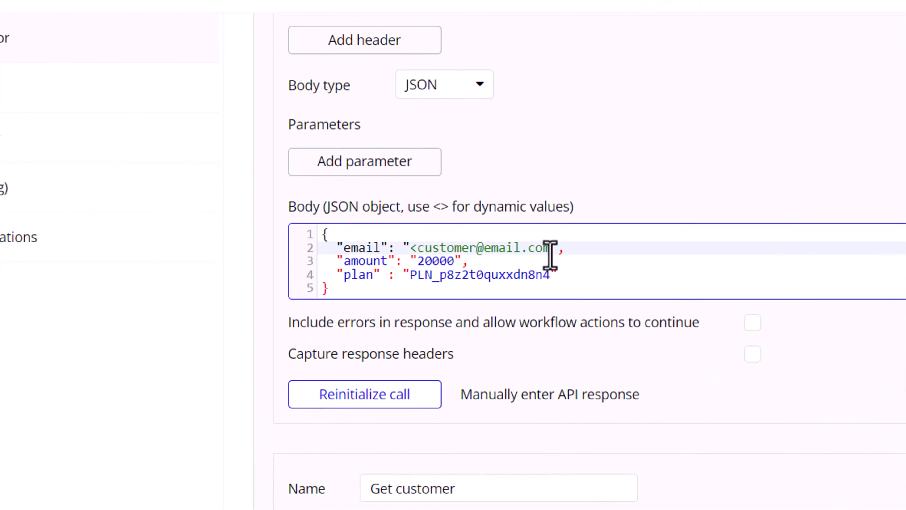
pyautogui.click(595, 278)
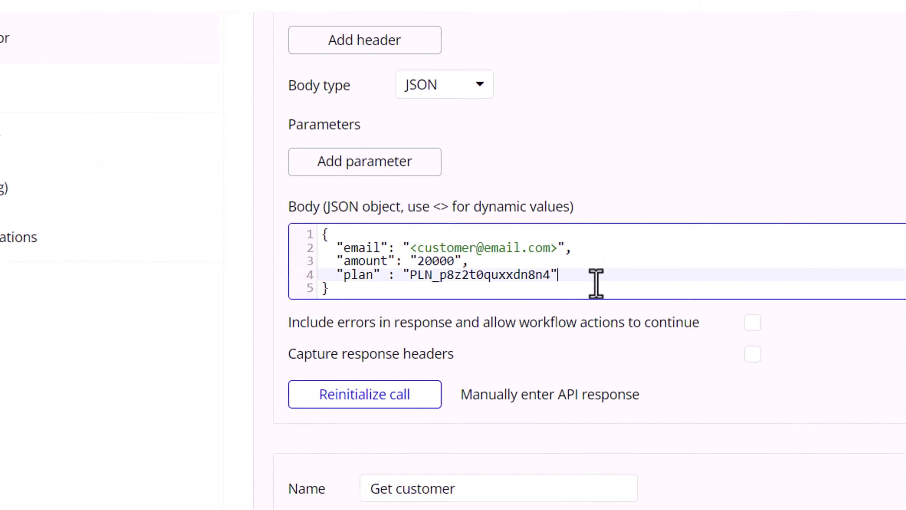
pyautogui.click(623, 200)
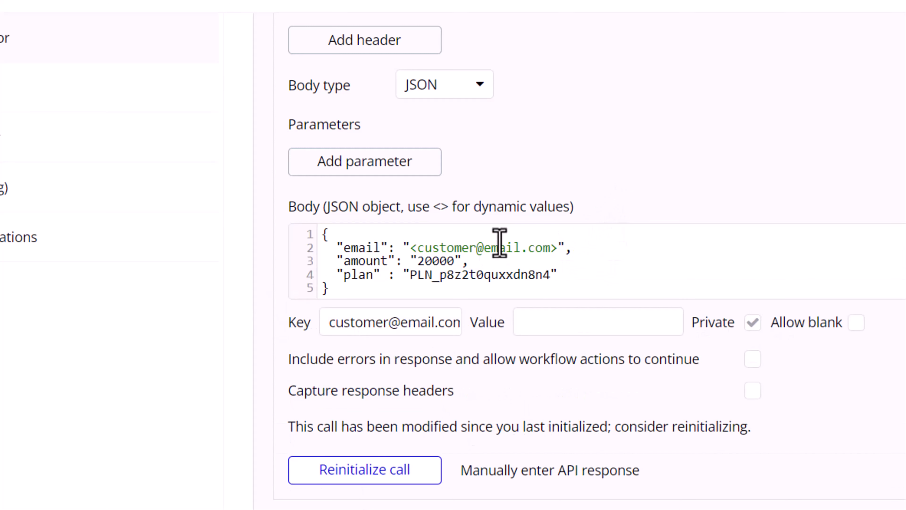
# Rename the parameter to <email> and paste the sample address as its test value.
pyautogui.click(553, 250)
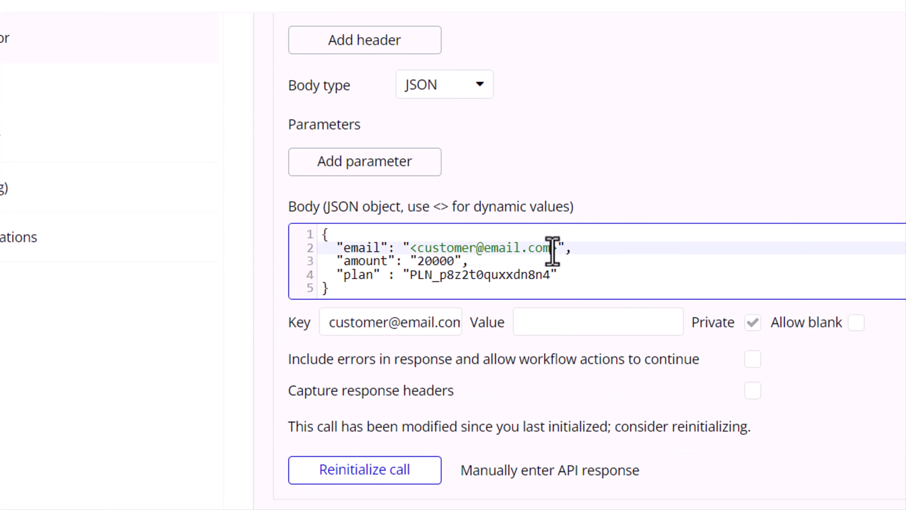
pyautogui.moveTo(452, 328); pyautogui.dragTo(365, 328)
pyautogui.hotkey('ctrl', 'c')
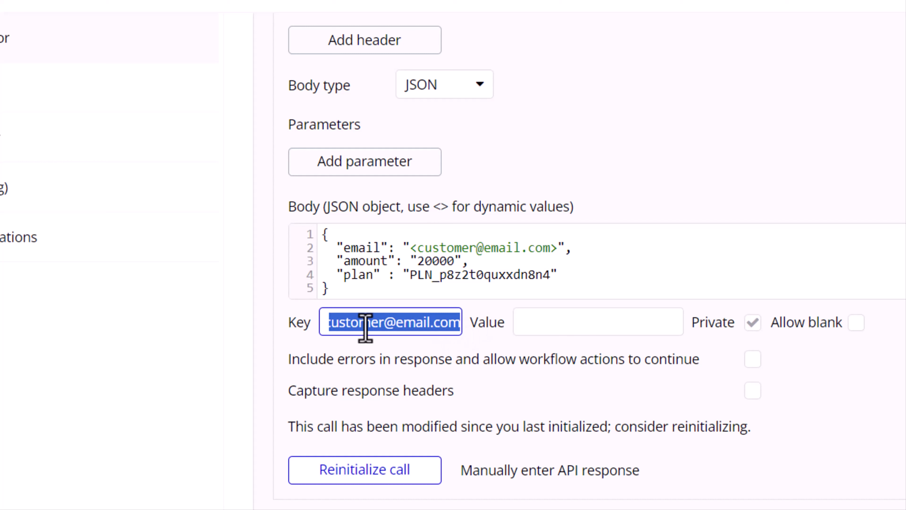
pyautogui.click(642, 325)
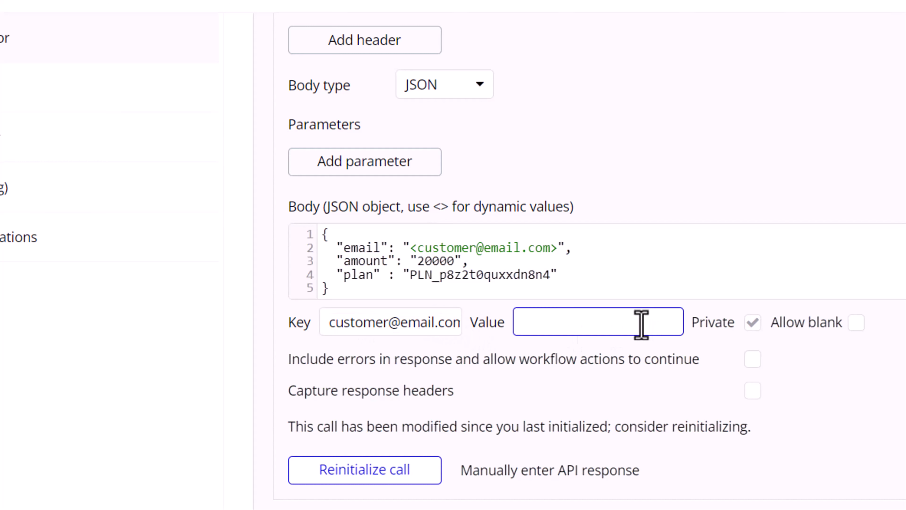
pyautogui.hotkey('ctrl', 'v')
pyautogui.click(550, 252)
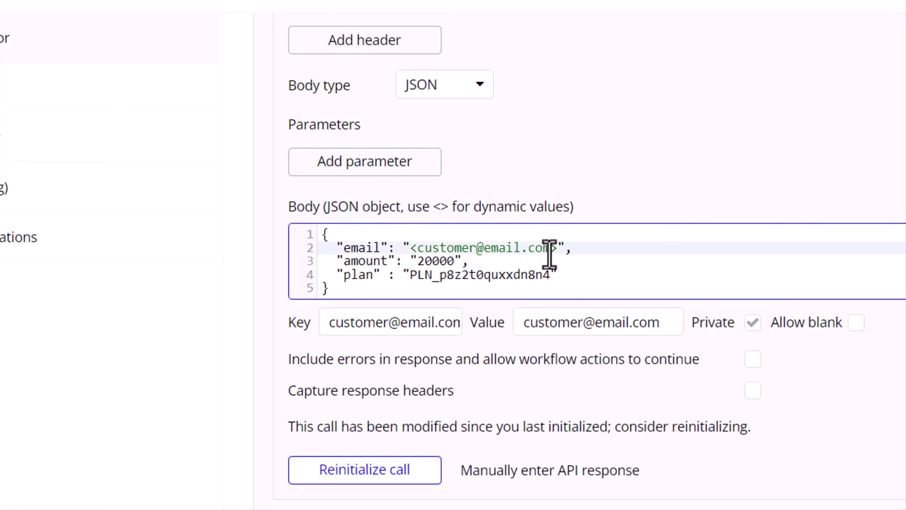
pyautogui.moveTo(549, 255); pyautogui.dragTo(420, 252)
pyautogui.hotkey('ctrl', 'c')
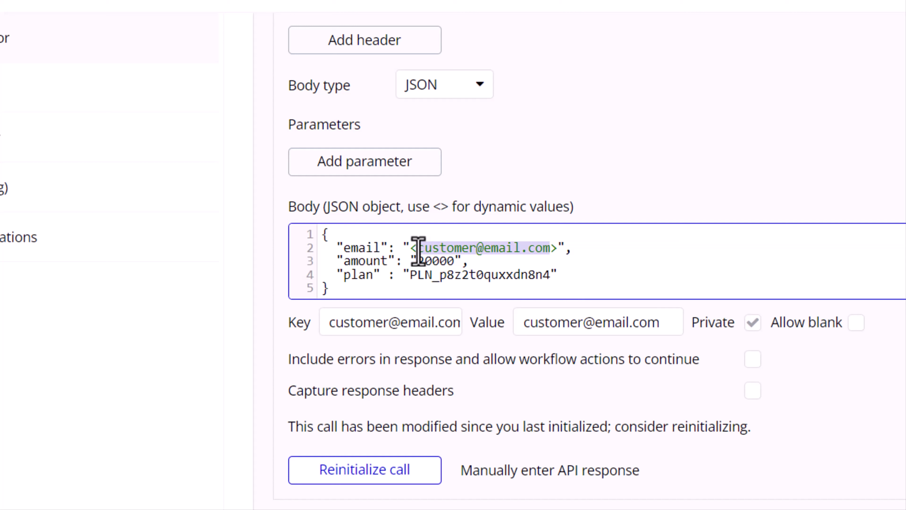
pyautogui.write('ema')
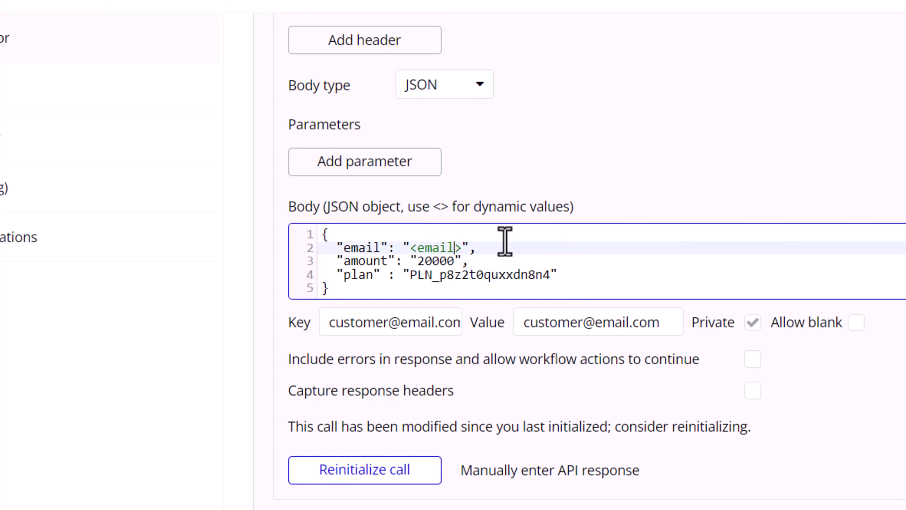
pyautogui.click(484, 343)
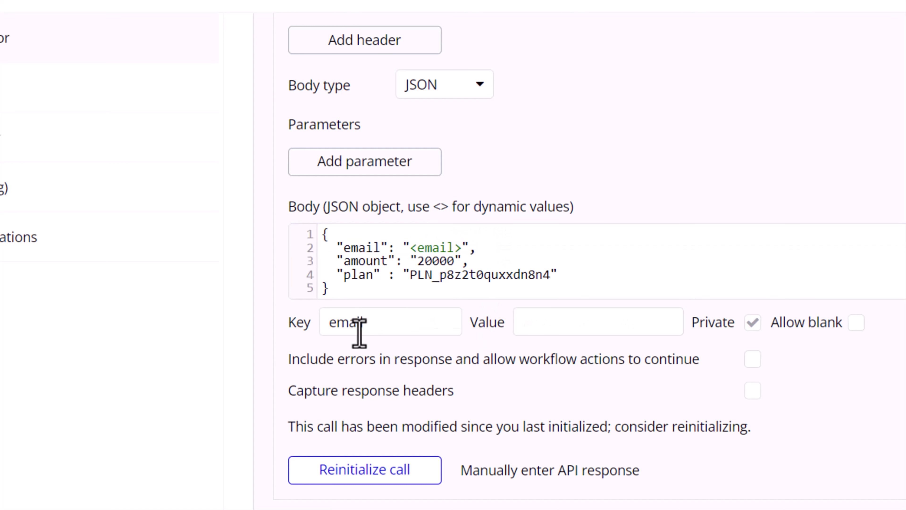
pyautogui.click(580, 322)
pyautogui.hotkey('ctrl', 'v')
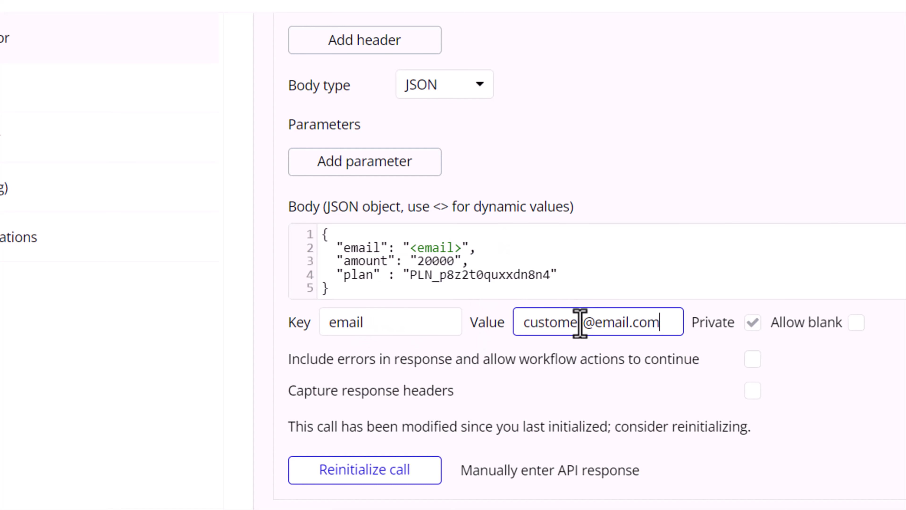
pyautogui.click(558, 339)
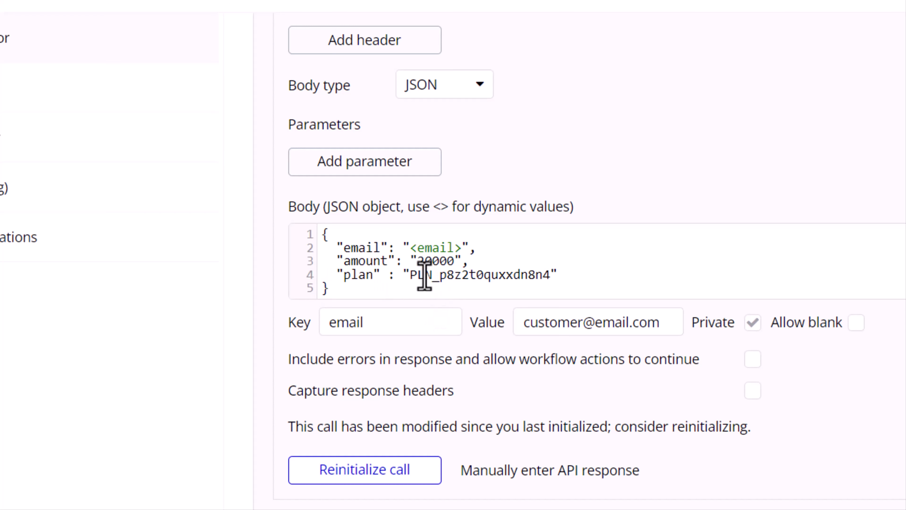
# Turn the body's amount into a dynamic <amount> parameter and make the email parameter non-private.
pyautogui.click(418, 264)
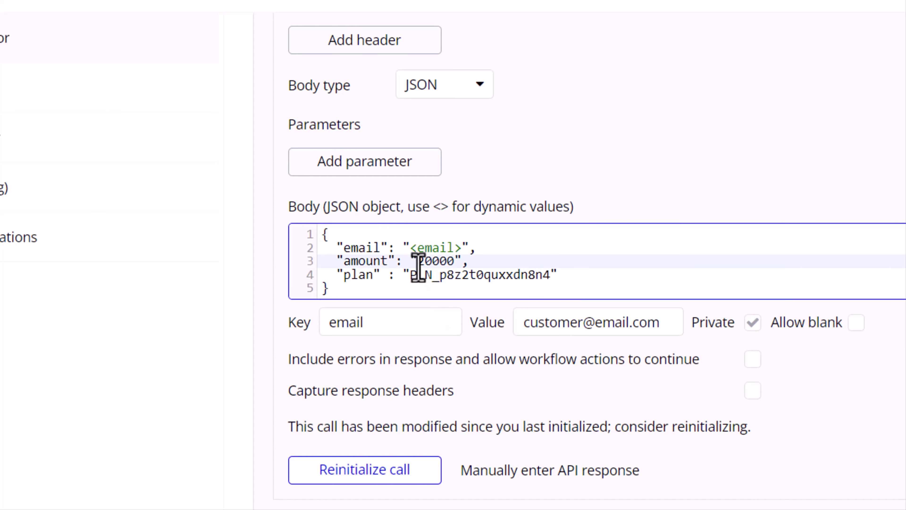
pyautogui.write('<')
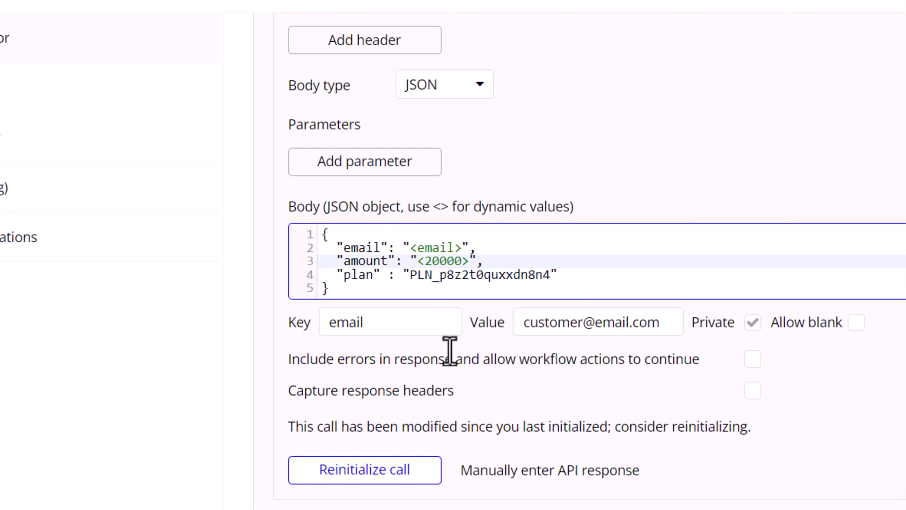
pyautogui.click(478, 389)
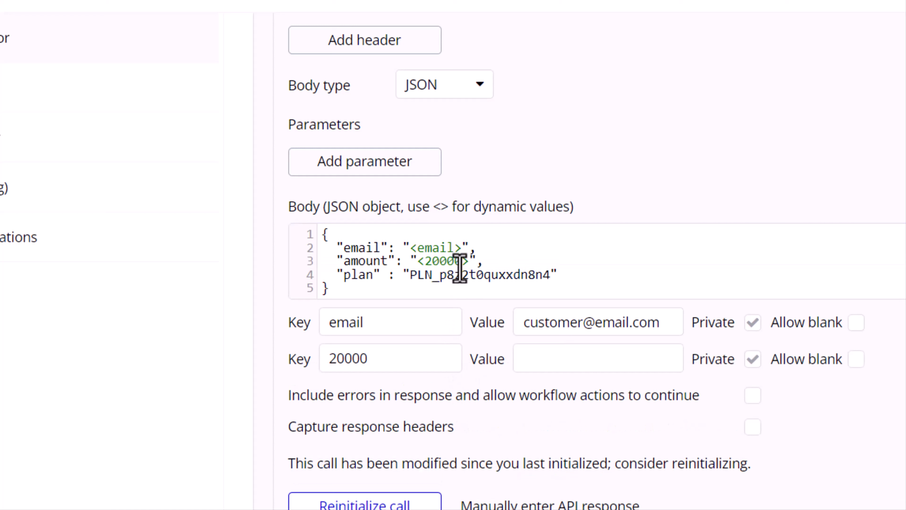
pyautogui.moveTo(462, 261); pyautogui.dragTo(426, 260)
pyautogui.write('amount')
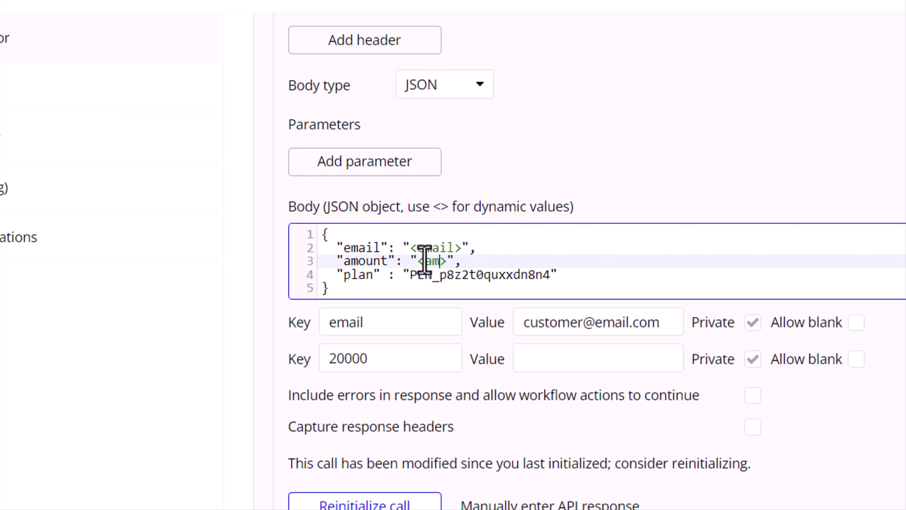
pyautogui.click(420, 406)
pyautogui.click(583, 351)
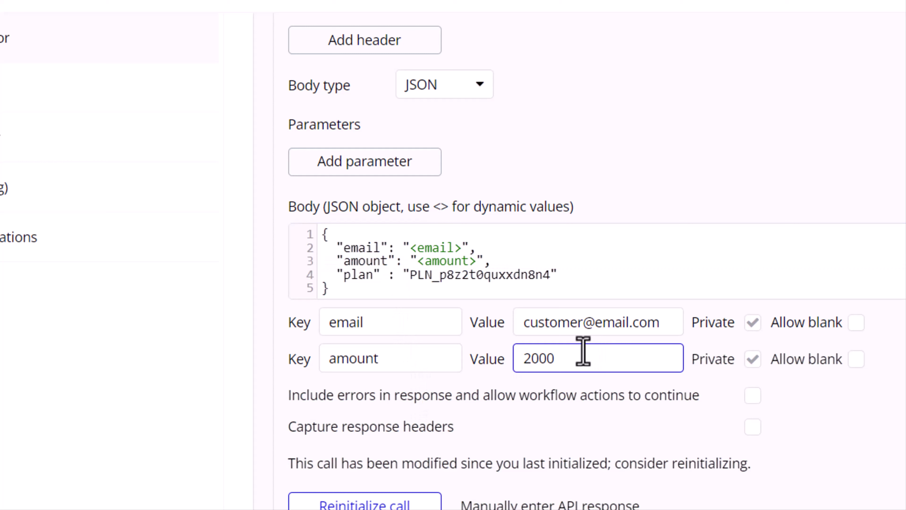
pyautogui.click(754, 328)
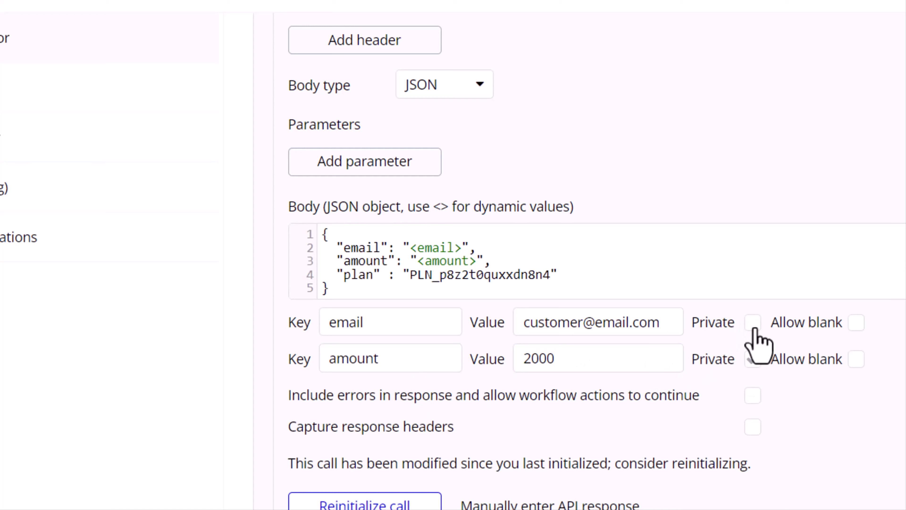
# Replace the hard-coded plan code with an <id_plan> parameter holding a pasted test plan code, non-private.
pyautogui.click(411, 276)
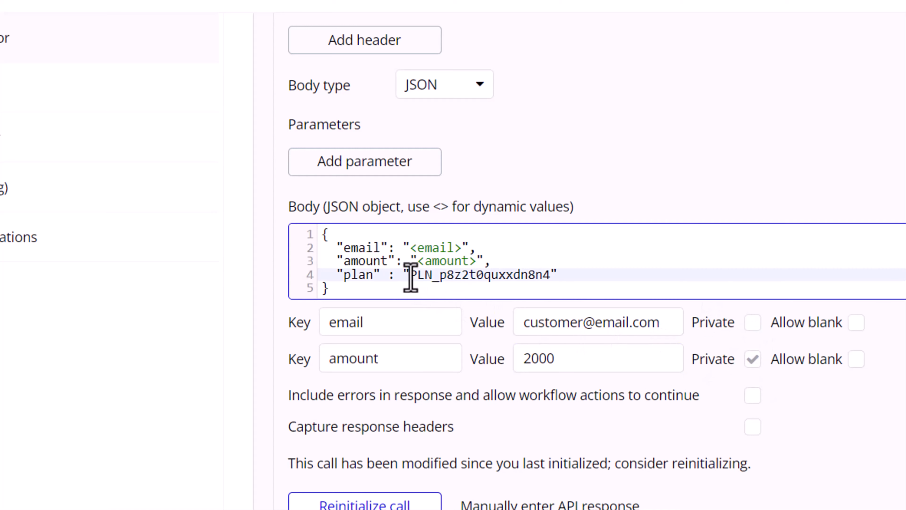
pyautogui.moveTo(411, 276); pyautogui.dragTo(551, 279)
pyautogui.hotkey('ctrl', 'c')
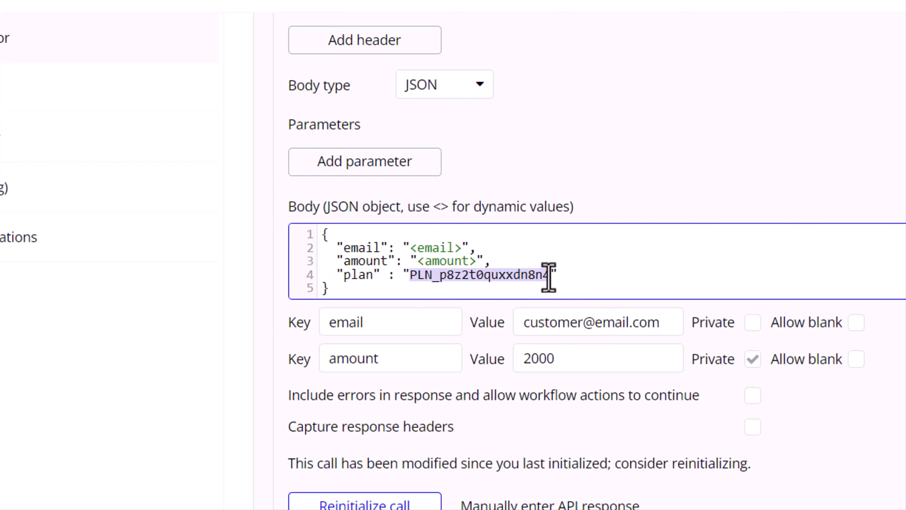
pyautogui.press('BackSpace')
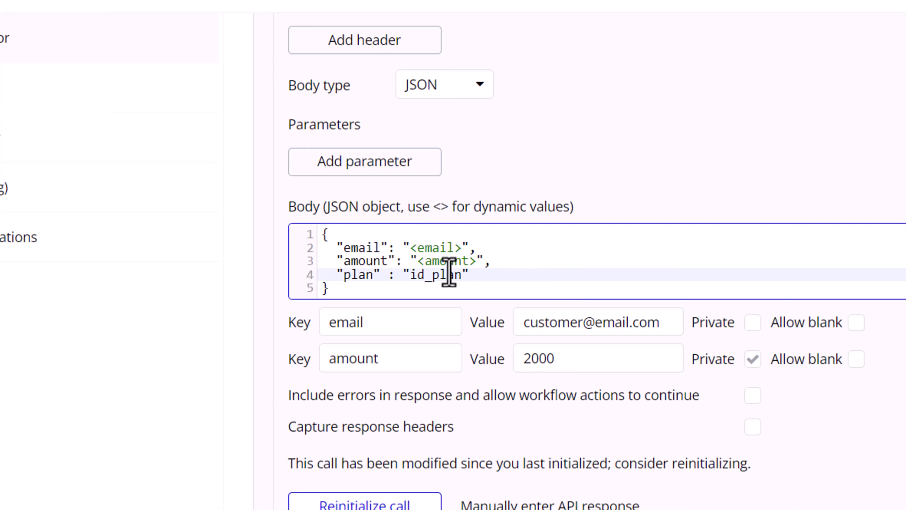
pyautogui.write('id_plan')
pyautogui.click(521, 425)
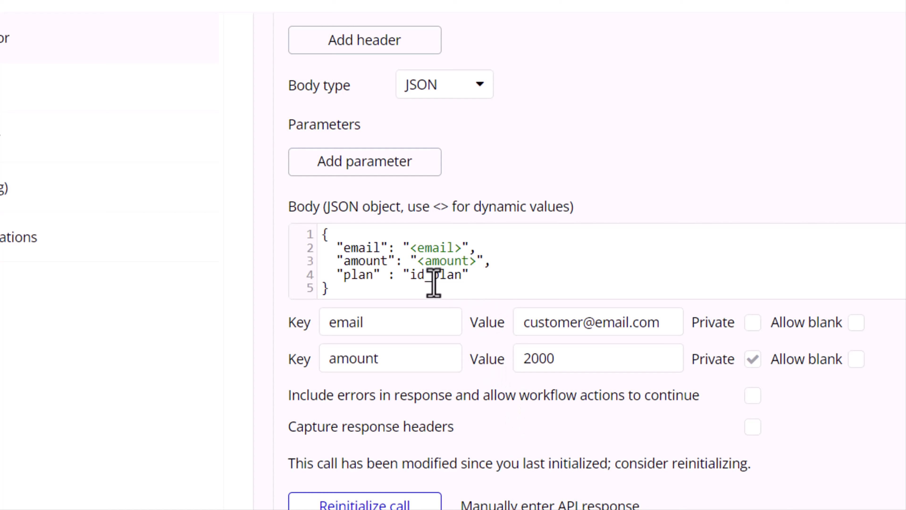
pyautogui.doubleClick(461, 275)
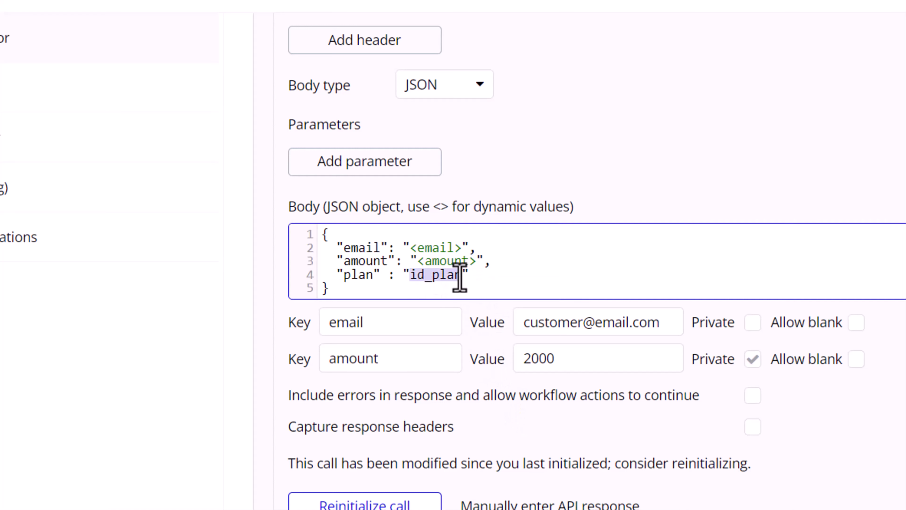
pyautogui.click(460, 276)
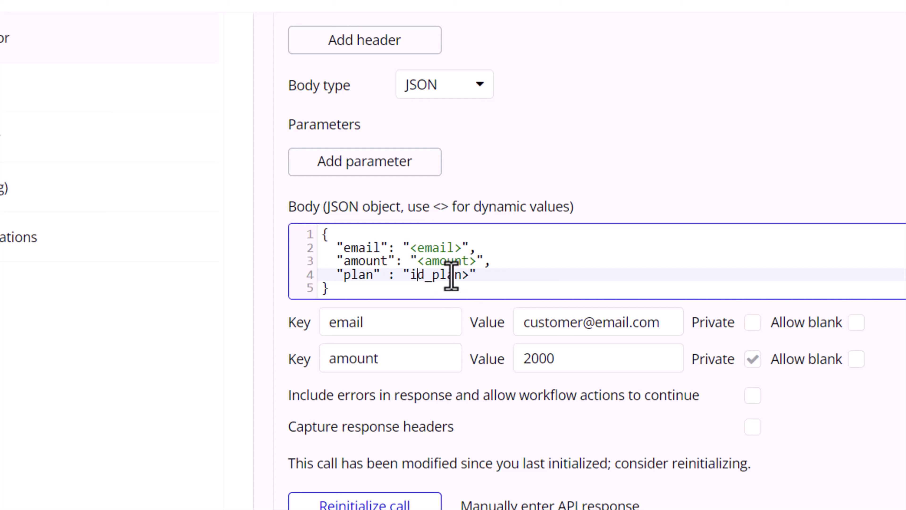
pyautogui.write('<')
pyautogui.click(516, 425)
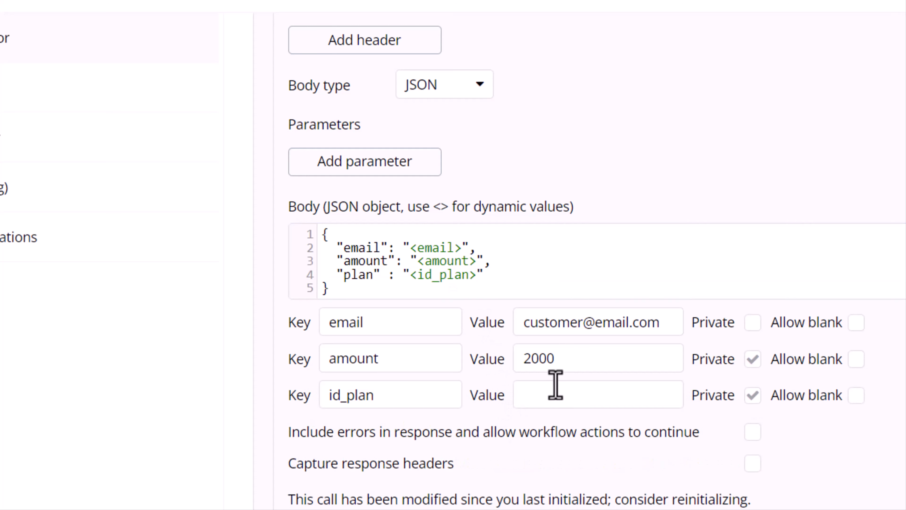
pyautogui.click(557, 394)
pyautogui.hotkey('ctrl', 'v')
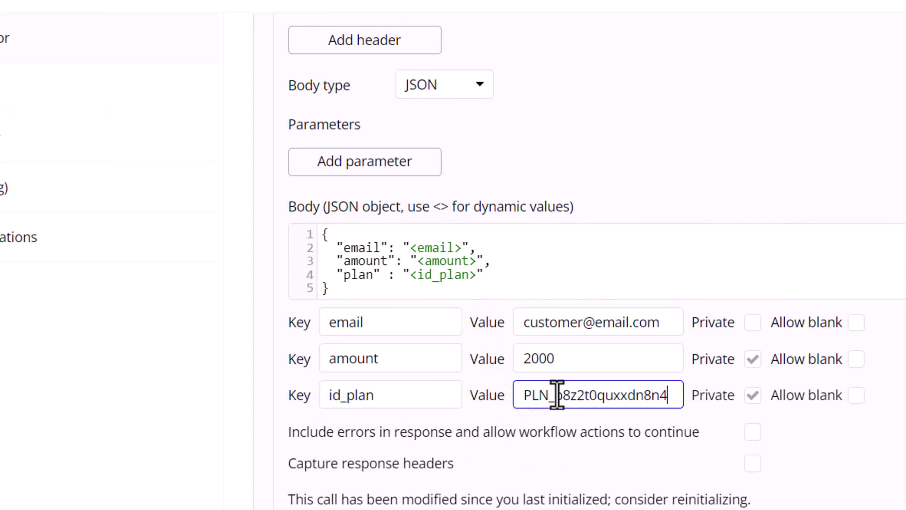
pyautogui.click(753, 396)
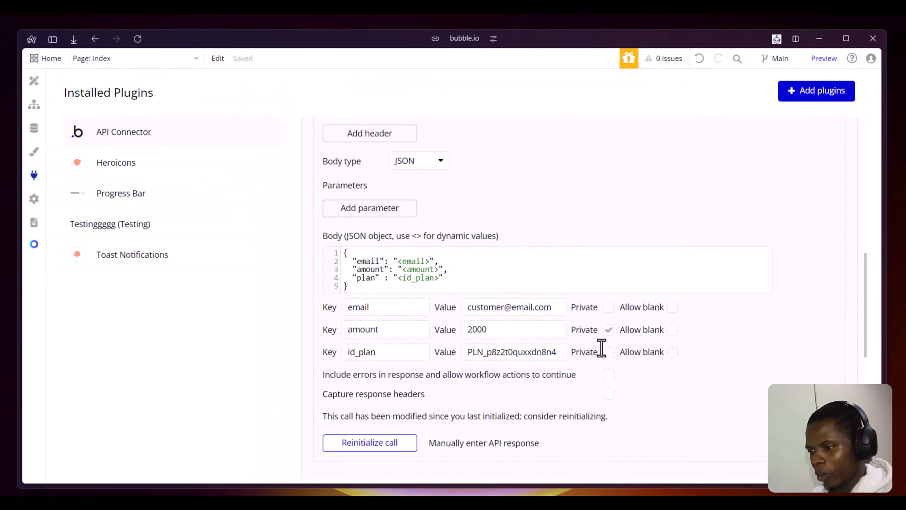
# Add the Paystack - Subscribe action as step 1 of the plan-basic button's workflow.
pyautogui.click(37, 111)
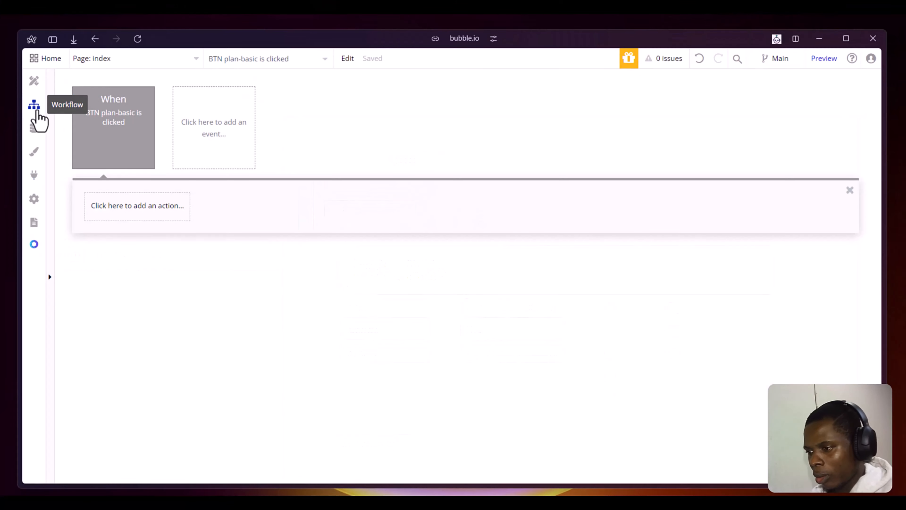
pyautogui.click(144, 214)
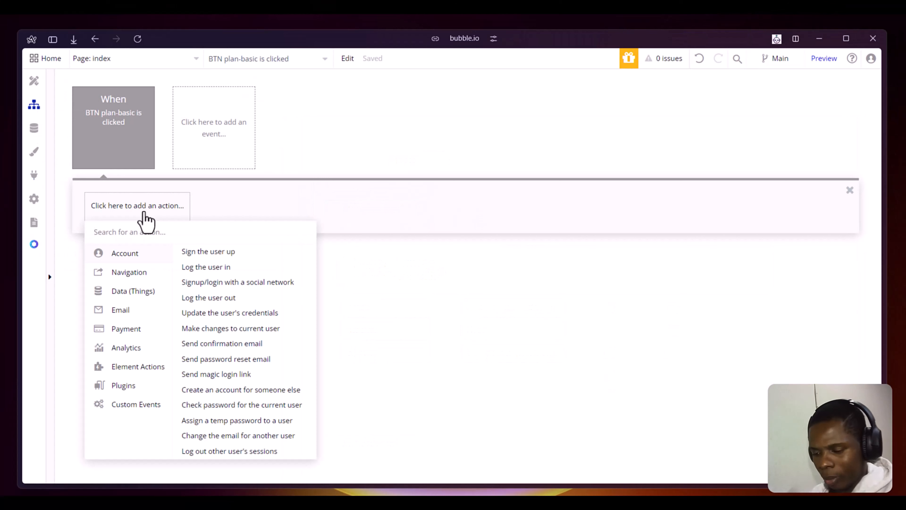
pyautogui.write('sub')
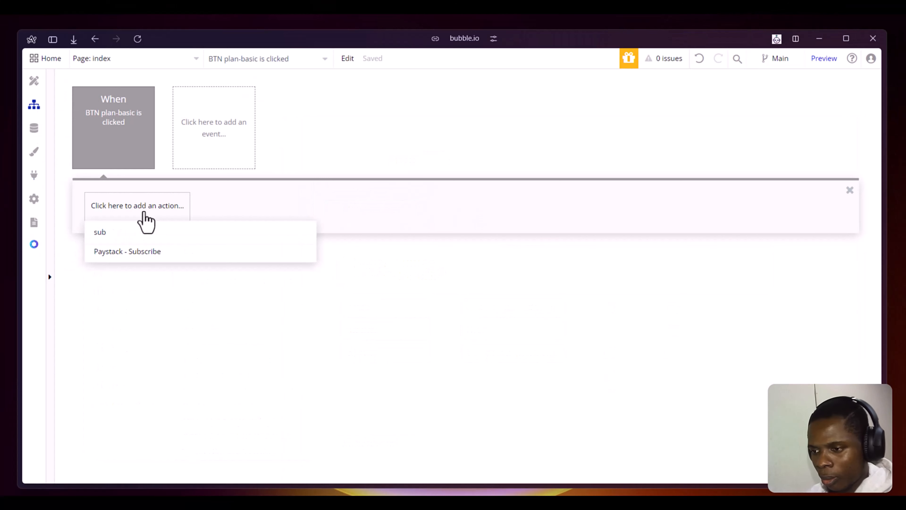
pyautogui.click(143, 250)
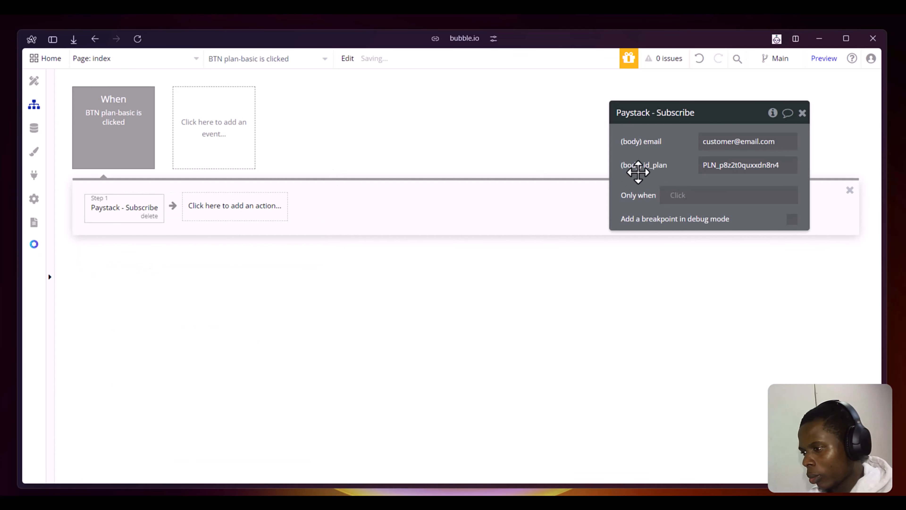
pyautogui.moveTo(670, 153); pyautogui.dragTo(443, 185)
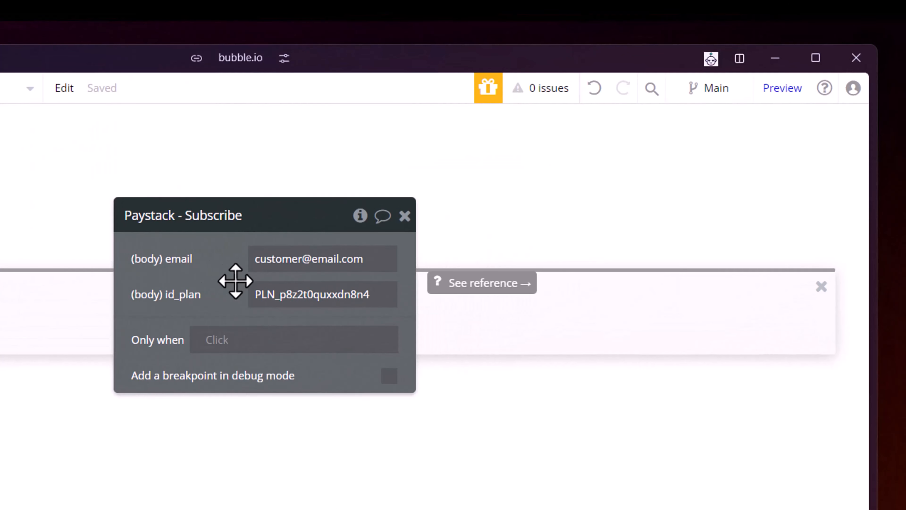
pyautogui.click(358, 259)
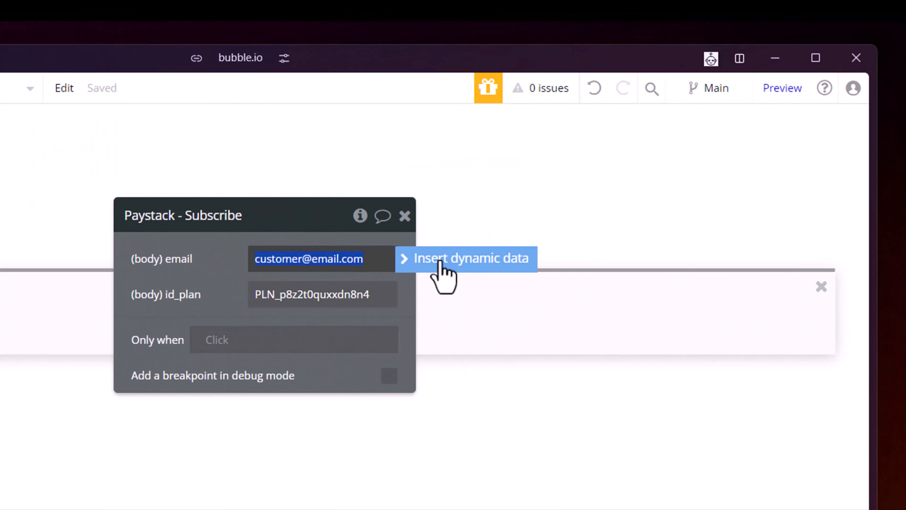
pyautogui.click(441, 261)
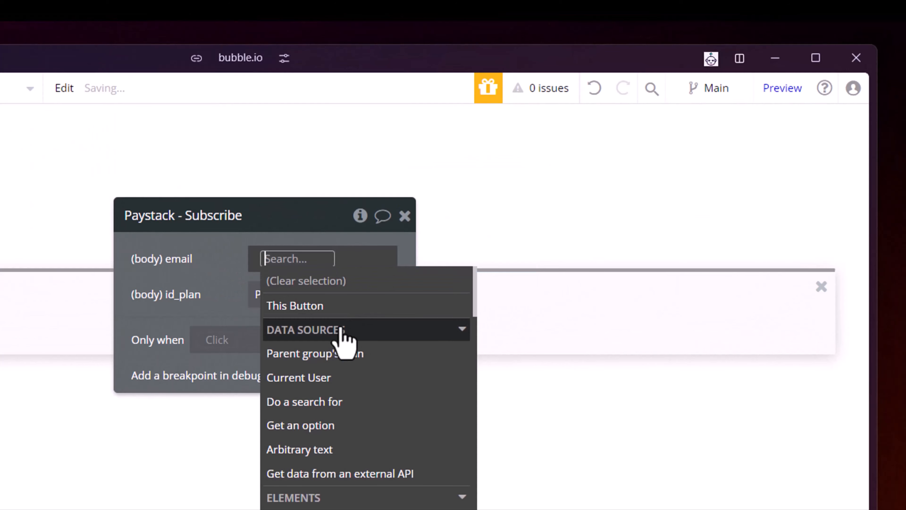
pyautogui.click(315, 380)
pyautogui.write('em')
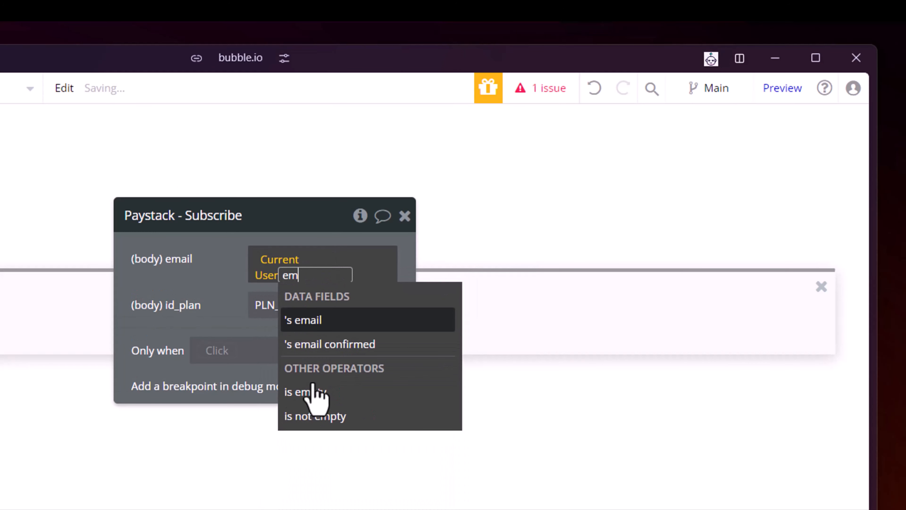
pyautogui.click(344, 320)
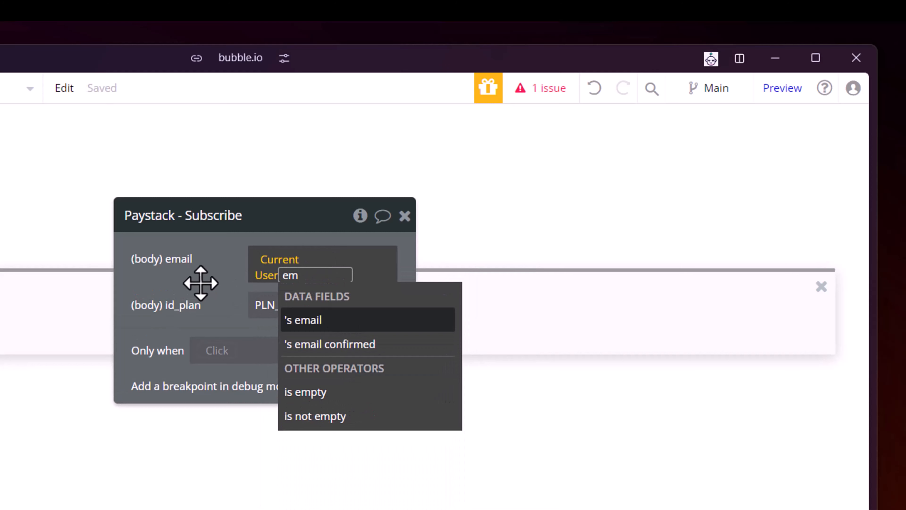
pyautogui.click(201, 283)
pyautogui.click(263, 303)
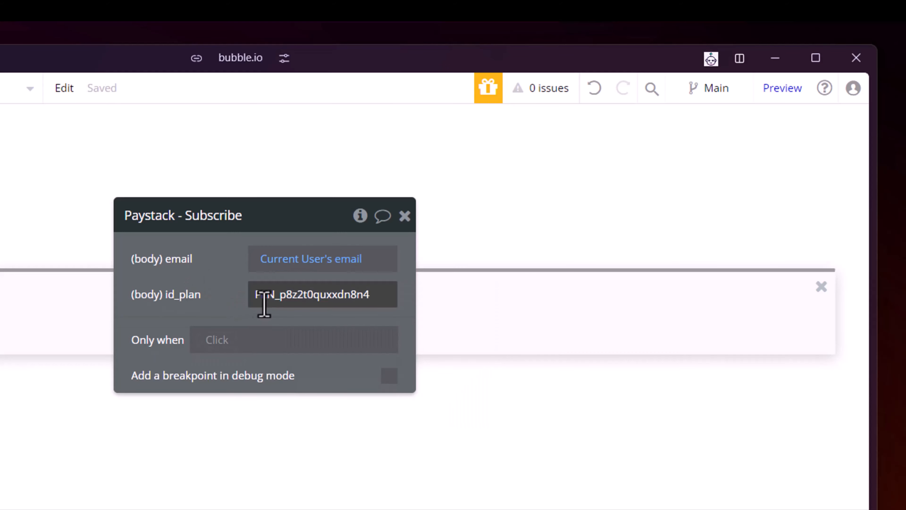
pyautogui.doubleClick(358, 298)
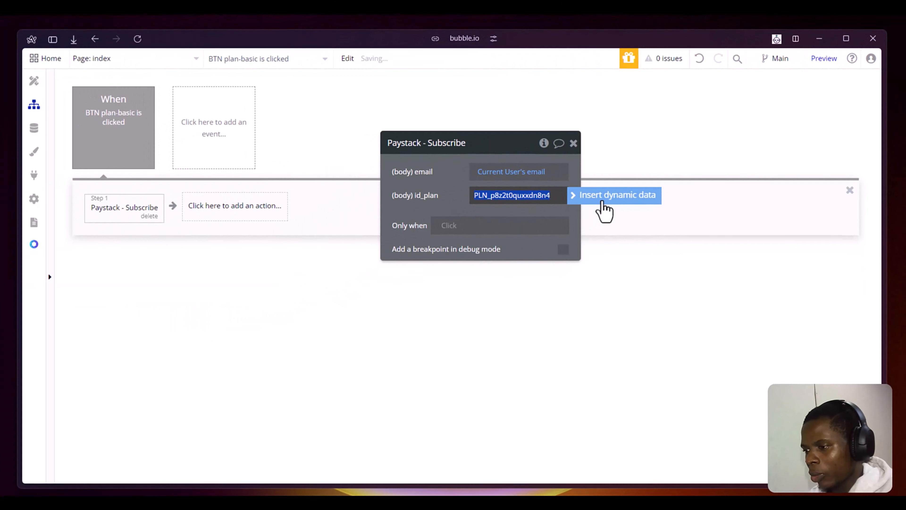
# After checking the button's group in Design, set (body) id_plan to Parent group's Plan's id_plan.
pyautogui.click(605, 211)
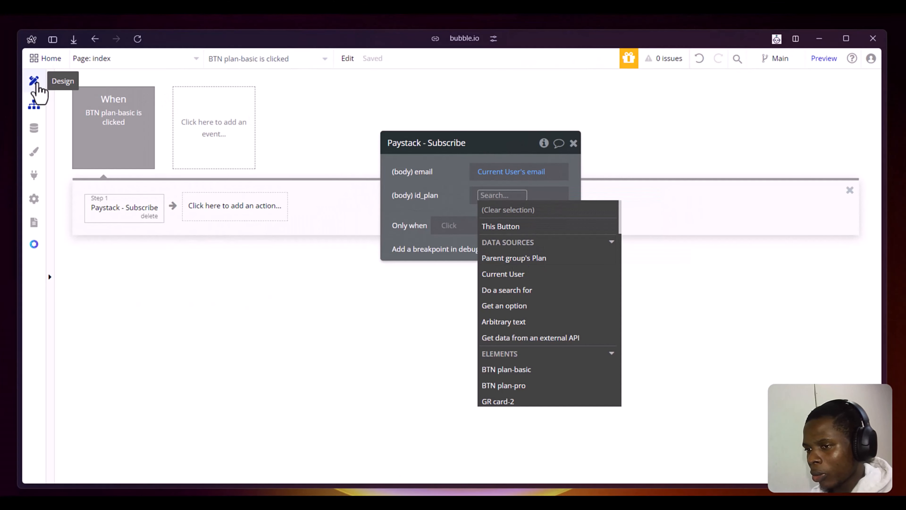
pyautogui.click(36, 83)
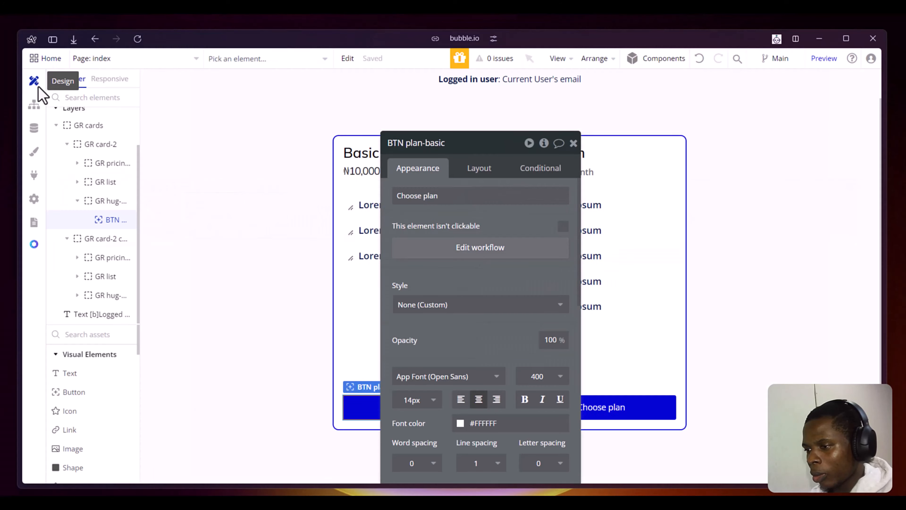
pyautogui.click(355, 330)
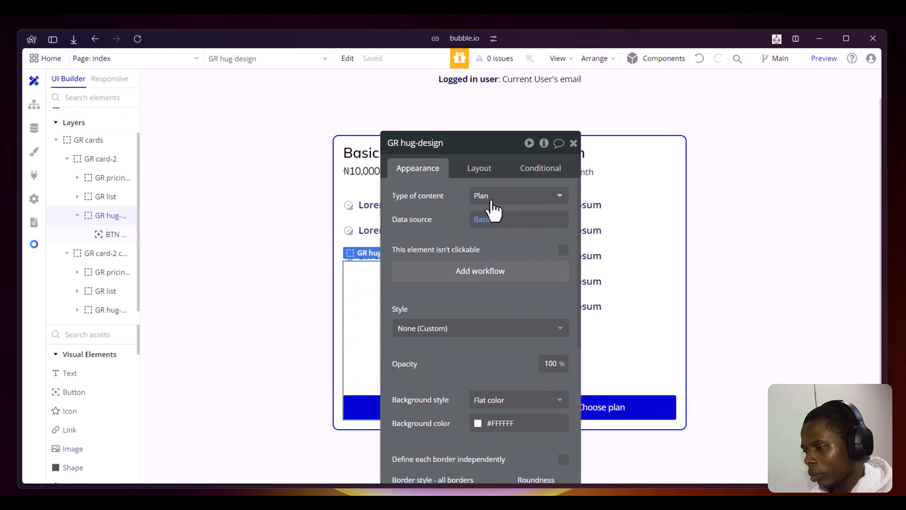
pyautogui.click(34, 105)
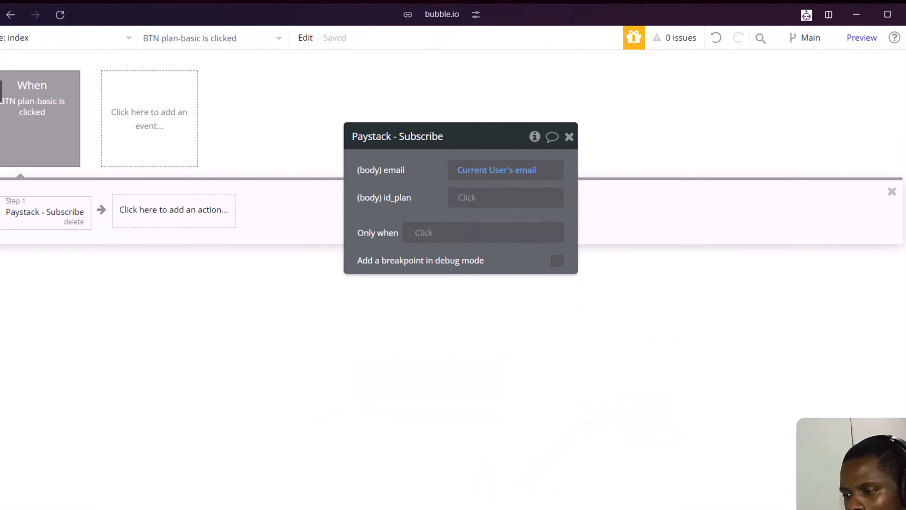
pyautogui.click(417, 206)
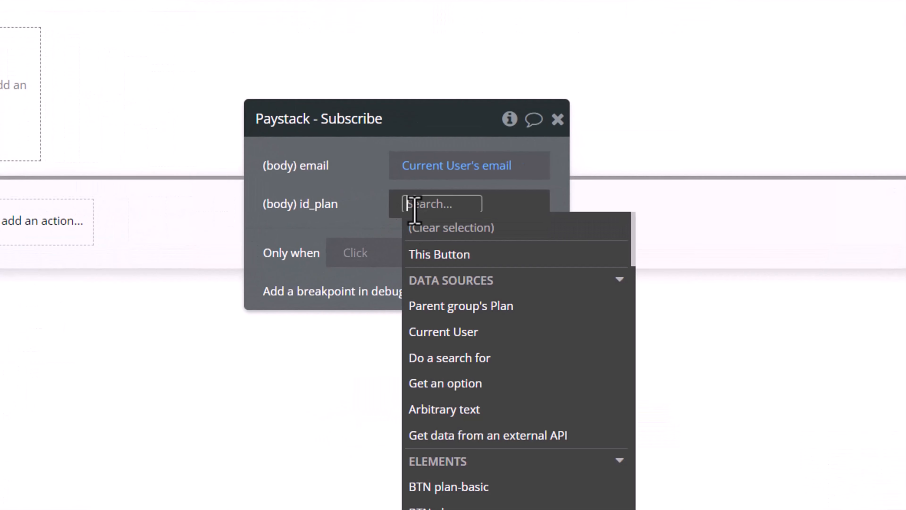
pyautogui.click(453, 307)
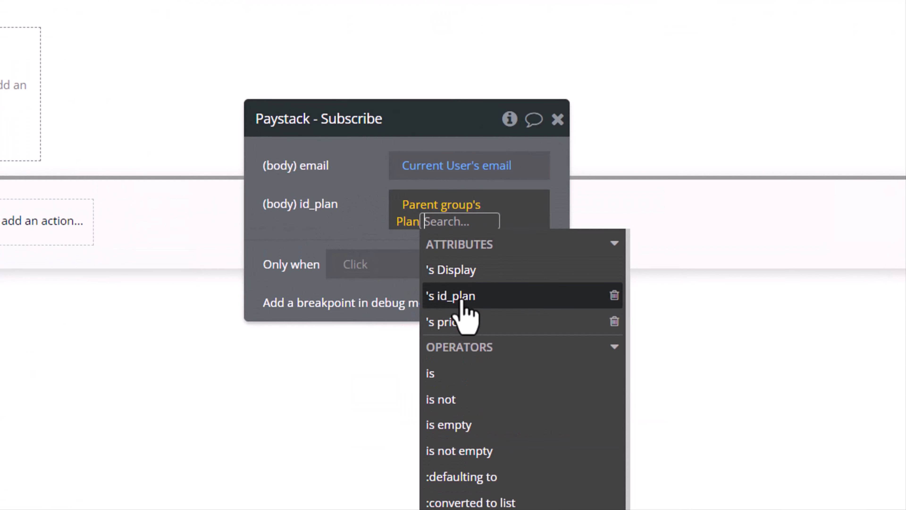
pyautogui.click(490, 303)
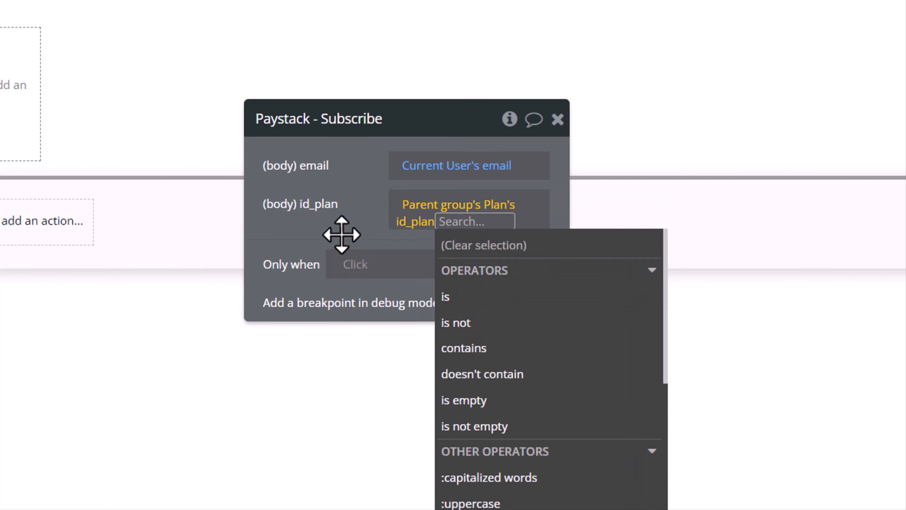
pyautogui.click(342, 235)
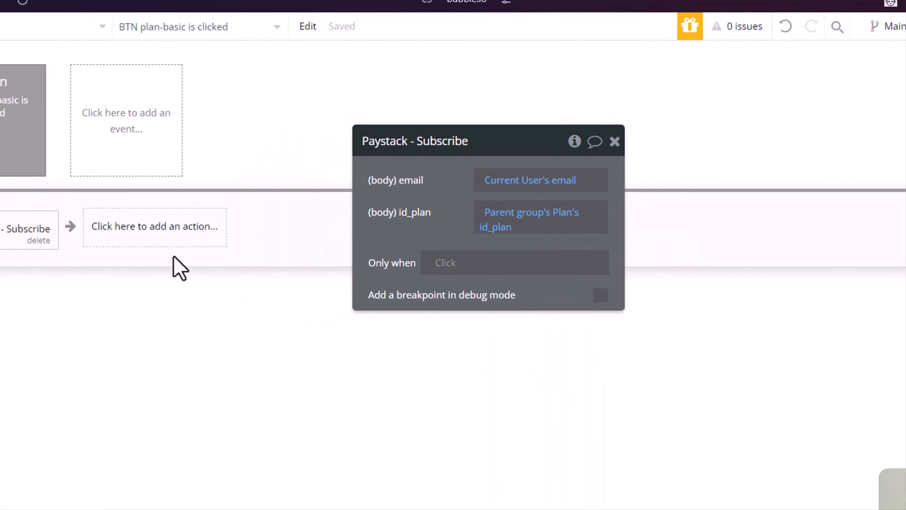
# Add step 2 'Open an external website' with destination Result of step 1's authorization_url.
pyautogui.click(127, 234)
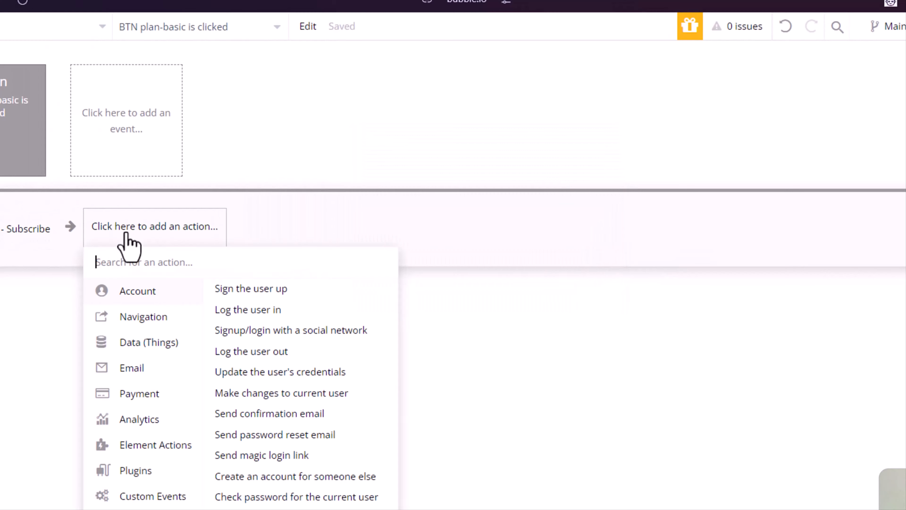
pyautogui.write('ext')
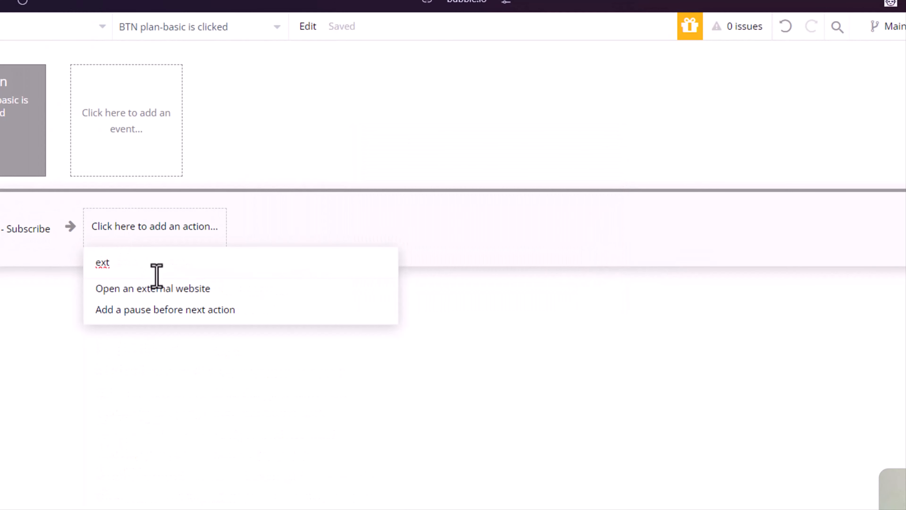
pyautogui.click(155, 289)
pyautogui.click(391, 211)
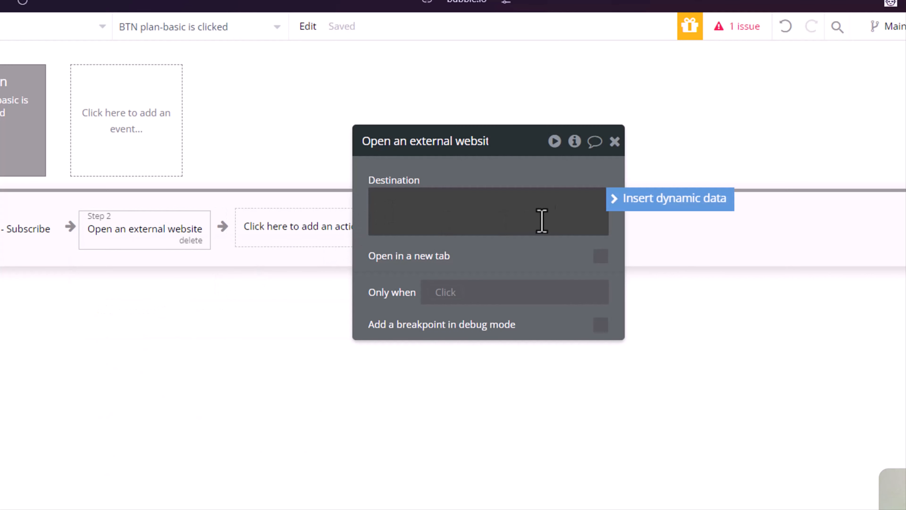
pyautogui.click(637, 206)
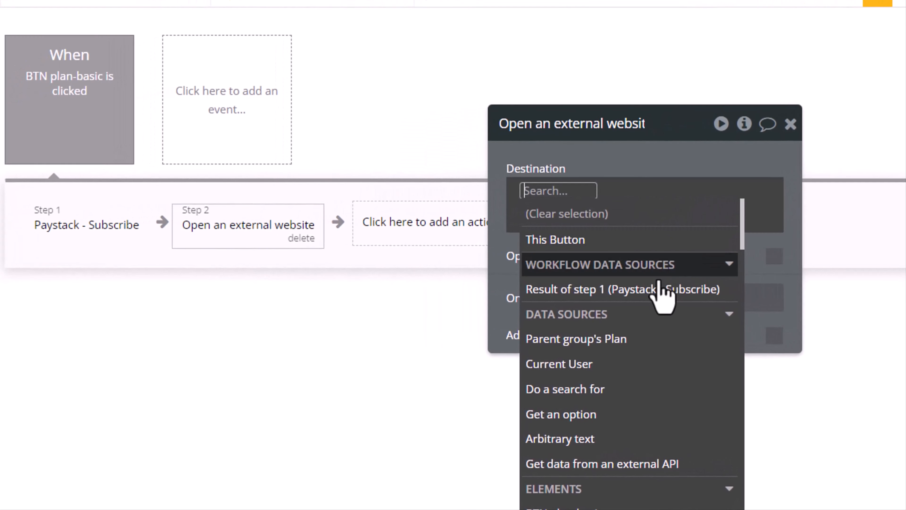
pyautogui.click(642, 294)
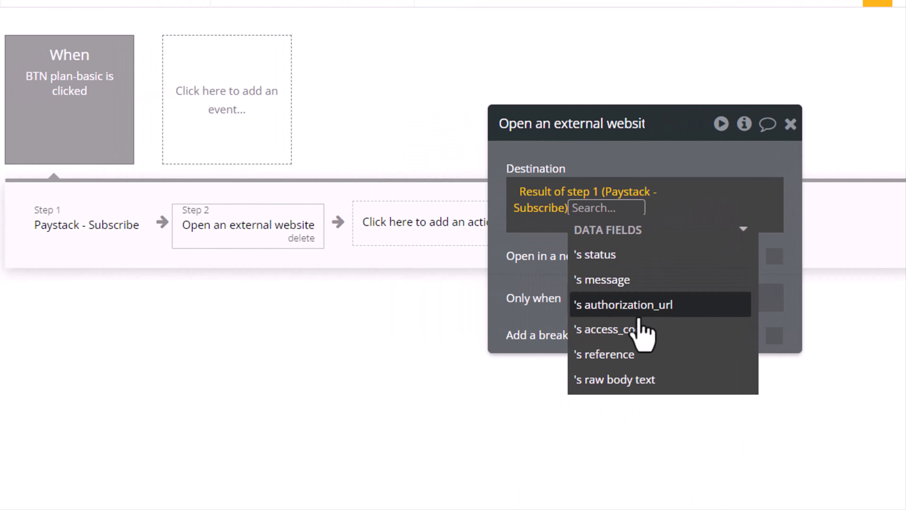
pyautogui.click(639, 307)
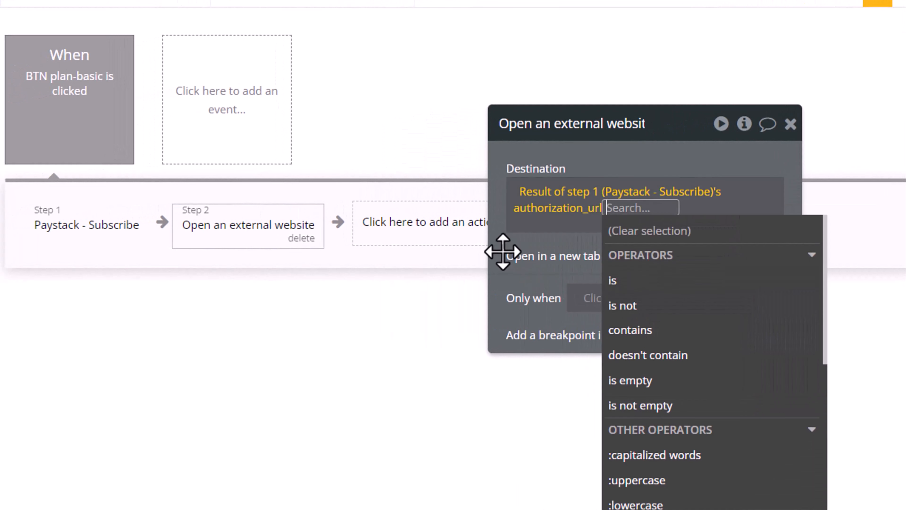
pyautogui.click(500, 246)
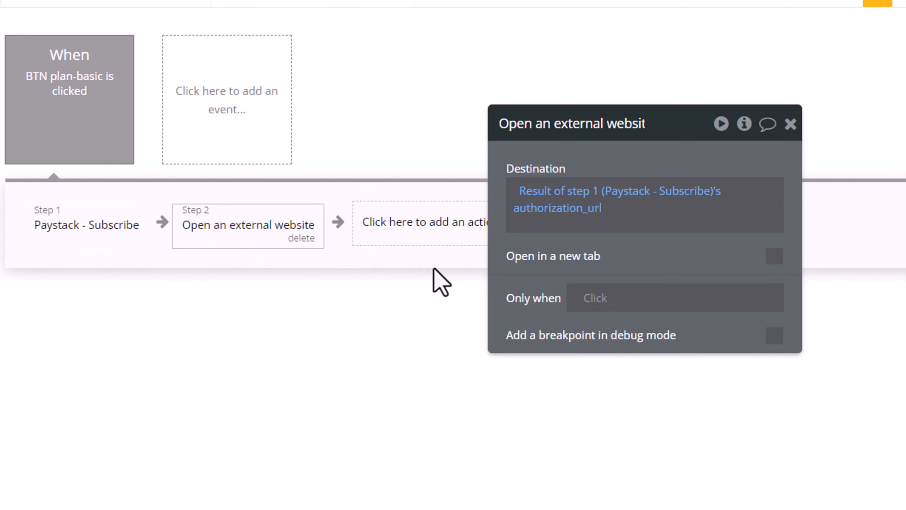
# Close the action settings and look over the Design tab and live app preview.
pyautogui.click(791, 124)
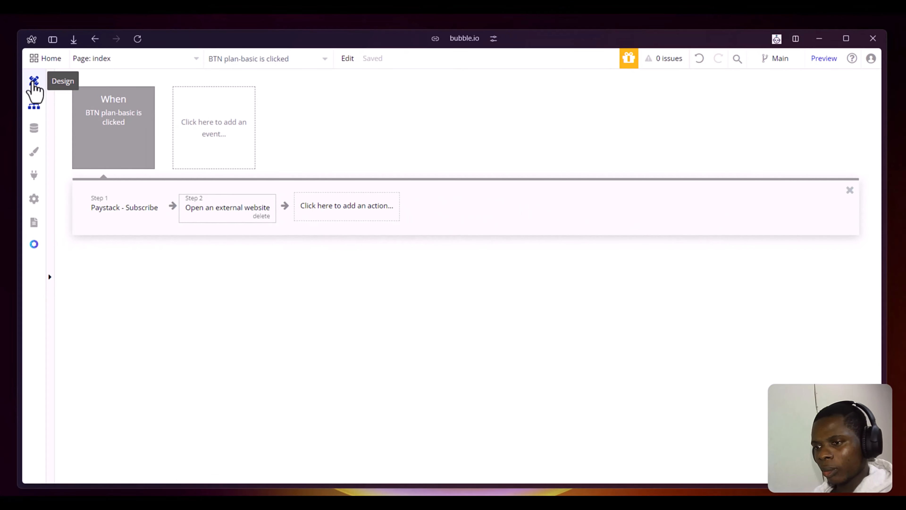
pyautogui.click(34, 82)
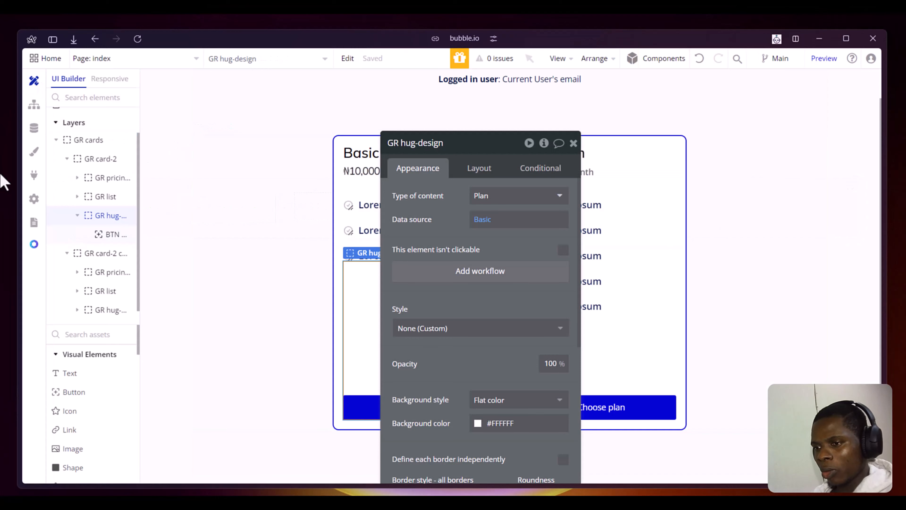
pyautogui.moveTo(4, 182)
pyautogui.click(76, 172)
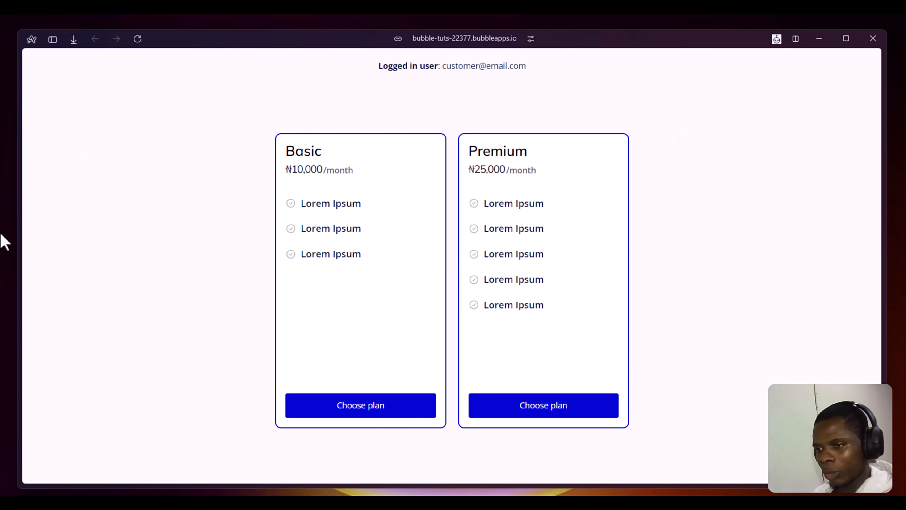
pyautogui.moveTo(1, 206)
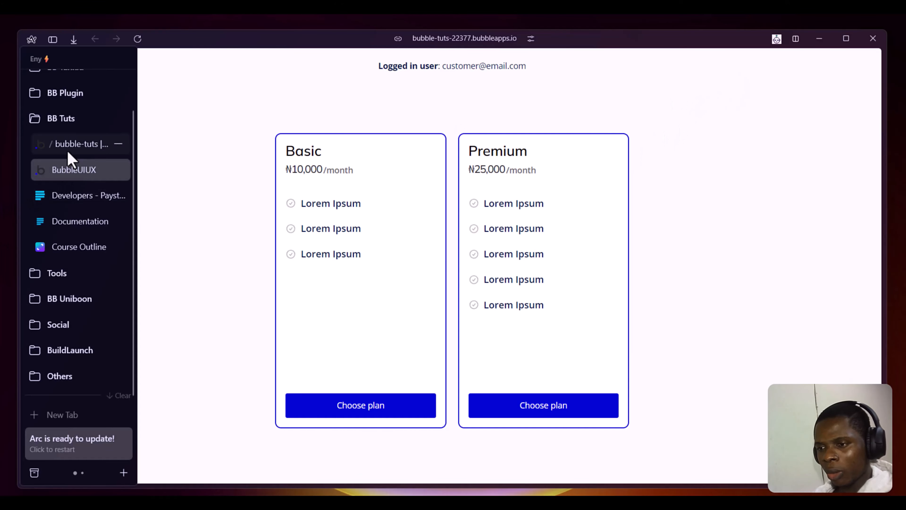
pyautogui.click(93, 144)
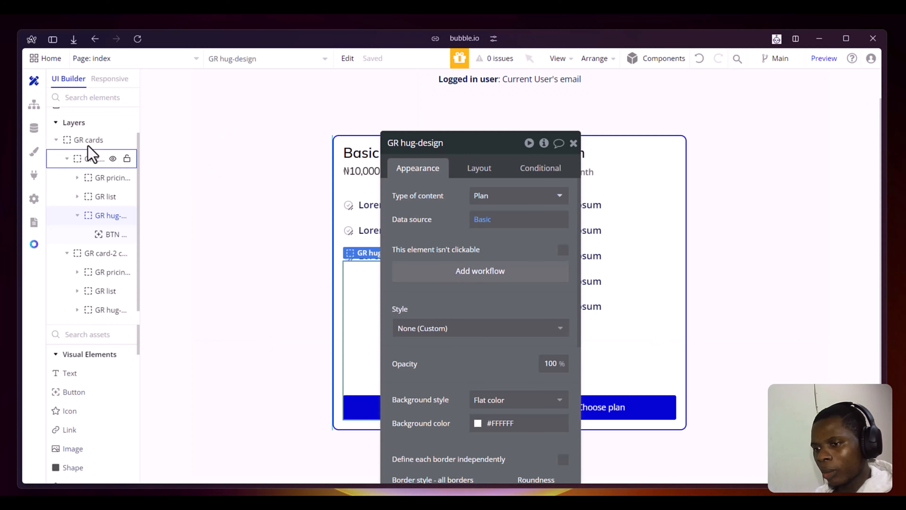
# Inspect the single entry under Data > App data > All Subscriptions without changing it.
pyautogui.click(34, 133)
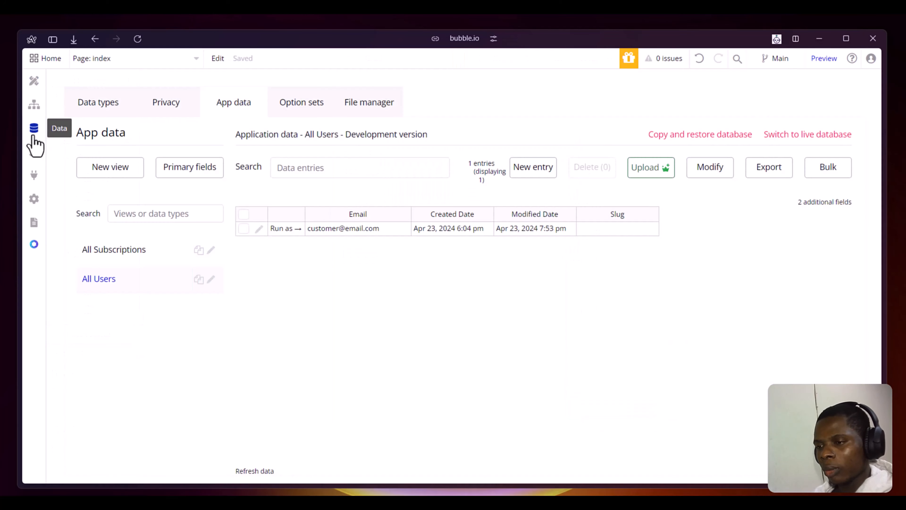
pyautogui.click(122, 250)
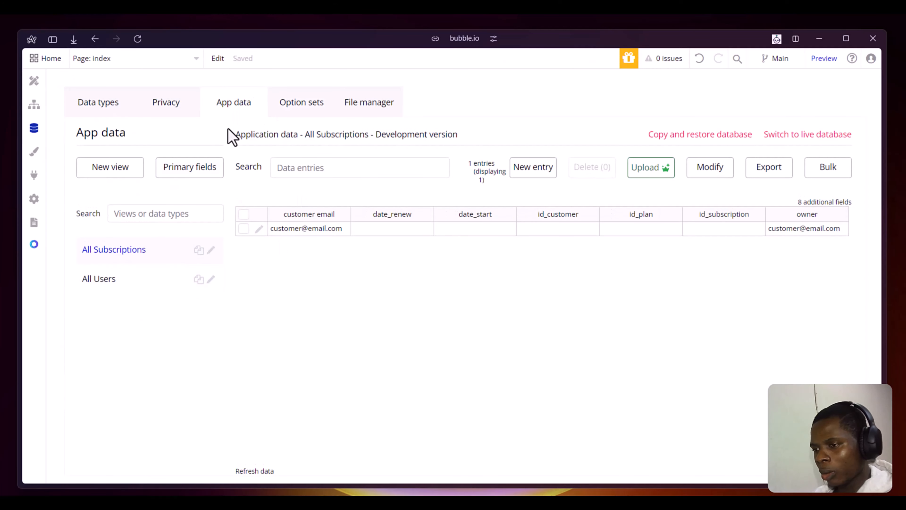
pyautogui.click(260, 229)
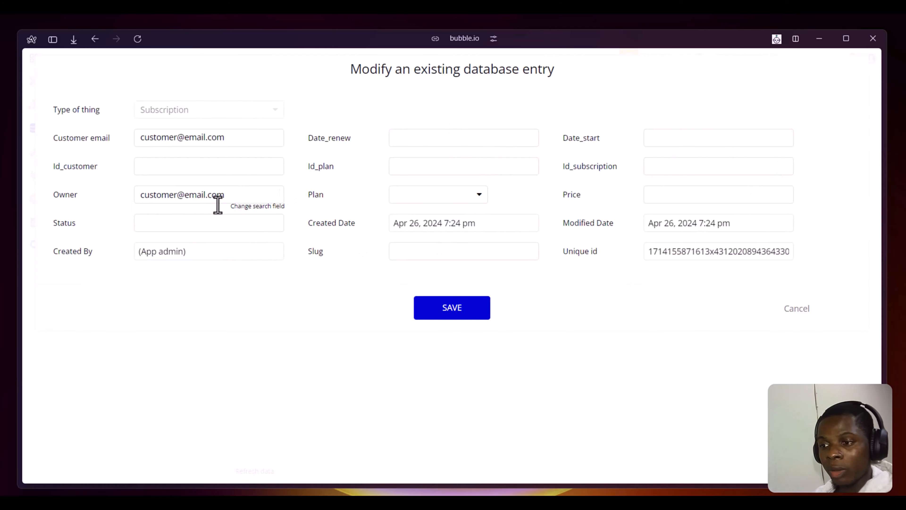
pyautogui.click(786, 310)
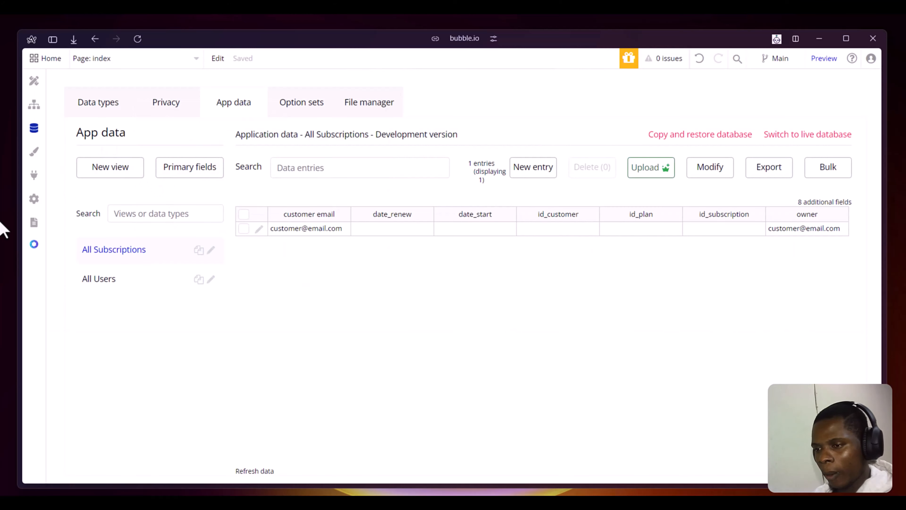
# Pay NGN 10,000 for the Basic plan using the Success test option, then close the checkout.
pyautogui.moveTo(3, 228)
pyautogui.click(78, 175)
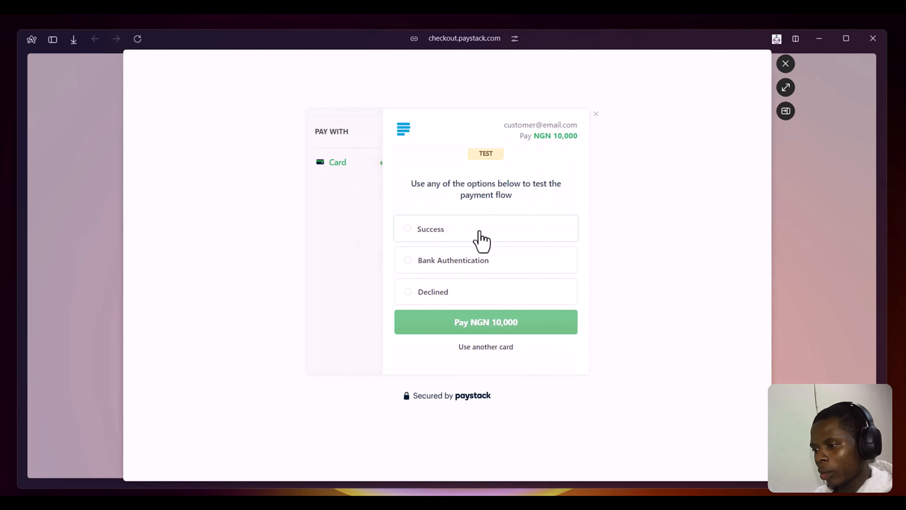
pyautogui.click(485, 242)
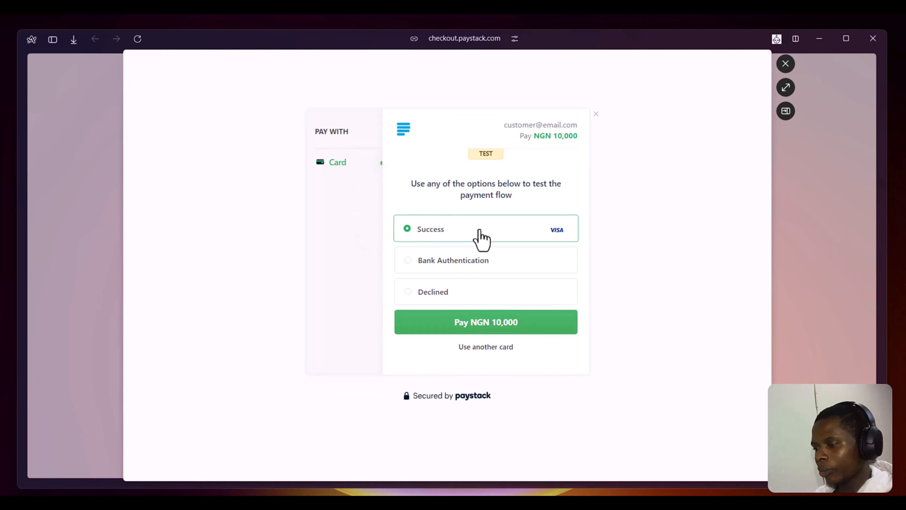
pyautogui.click(519, 326)
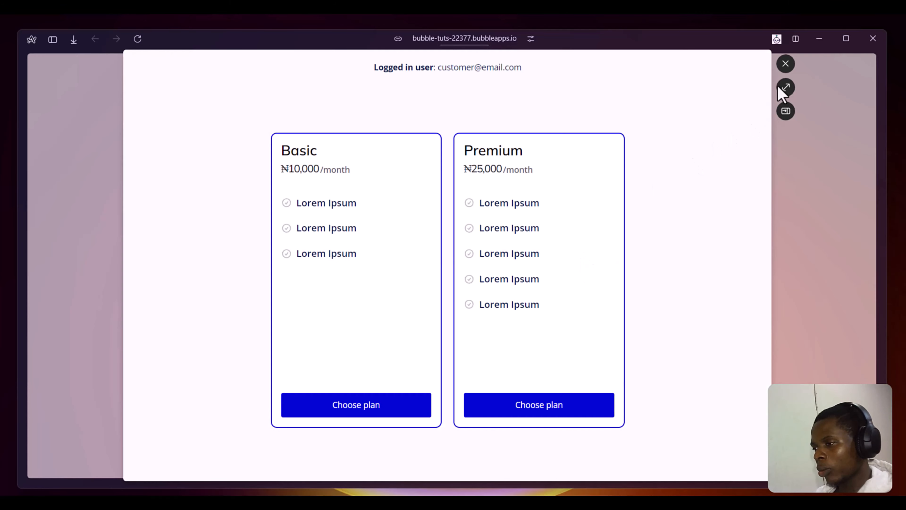
pyautogui.click(786, 64)
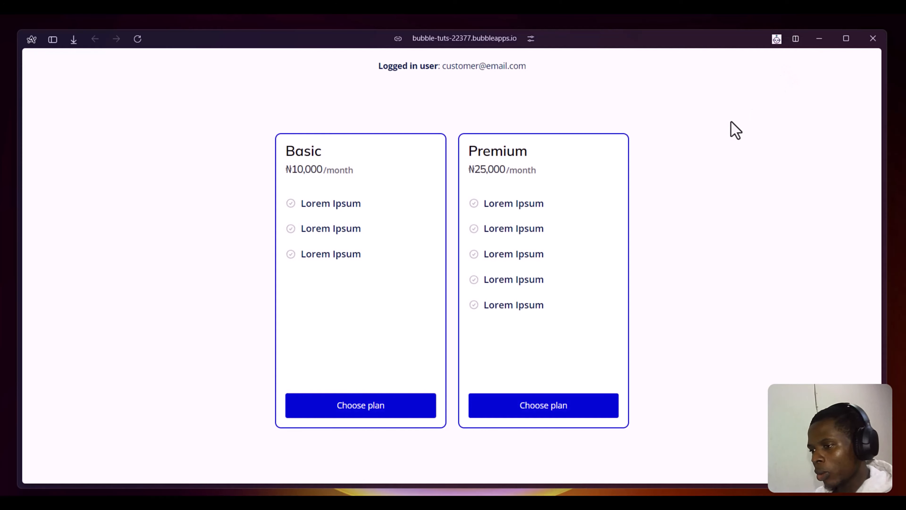
# Refresh the Subscriptions app data and open the updated subscription entry.
pyautogui.moveTo(2, 178)
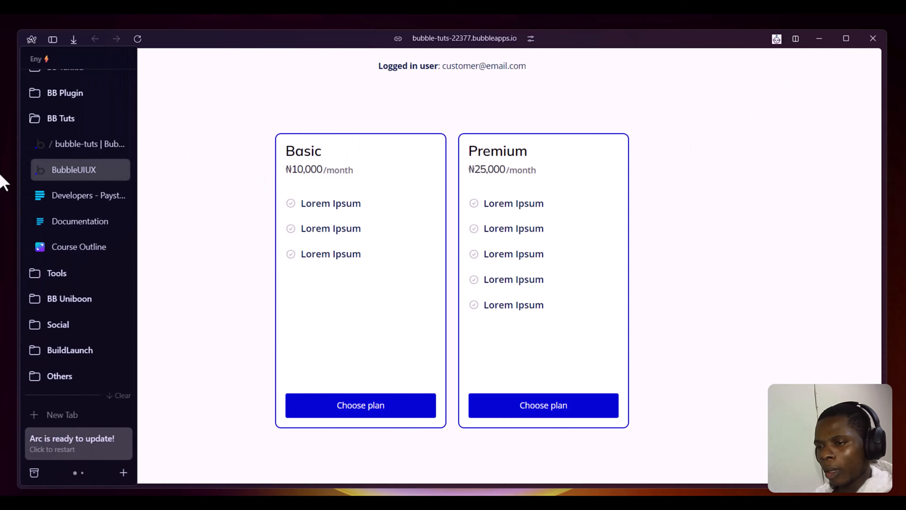
pyautogui.click(68, 148)
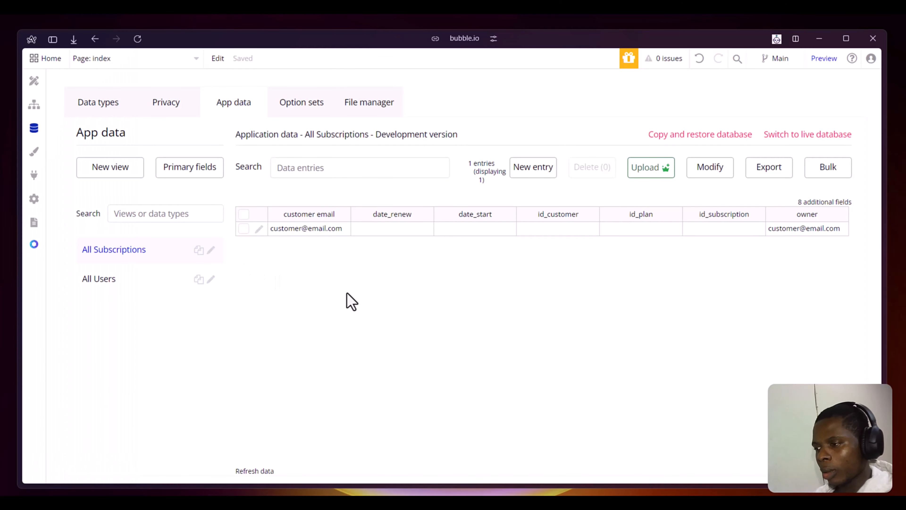
pyautogui.click(268, 472)
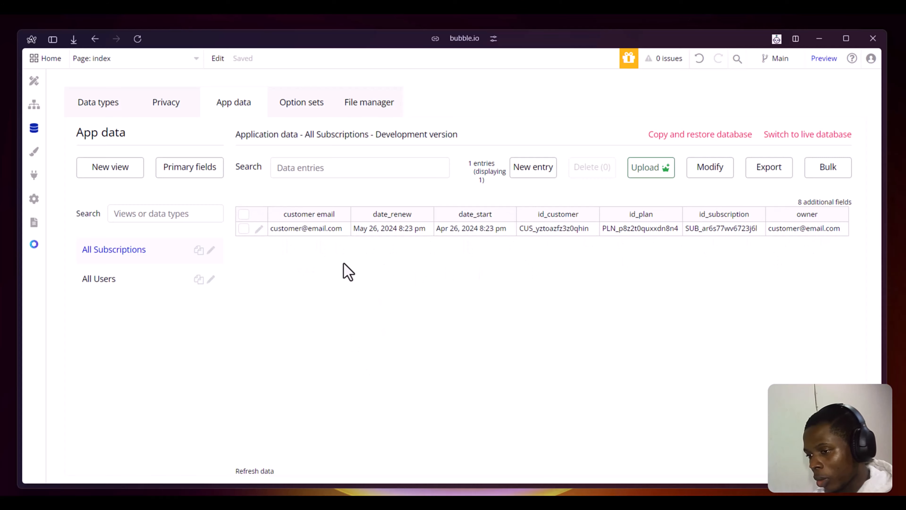
pyautogui.click(259, 229)
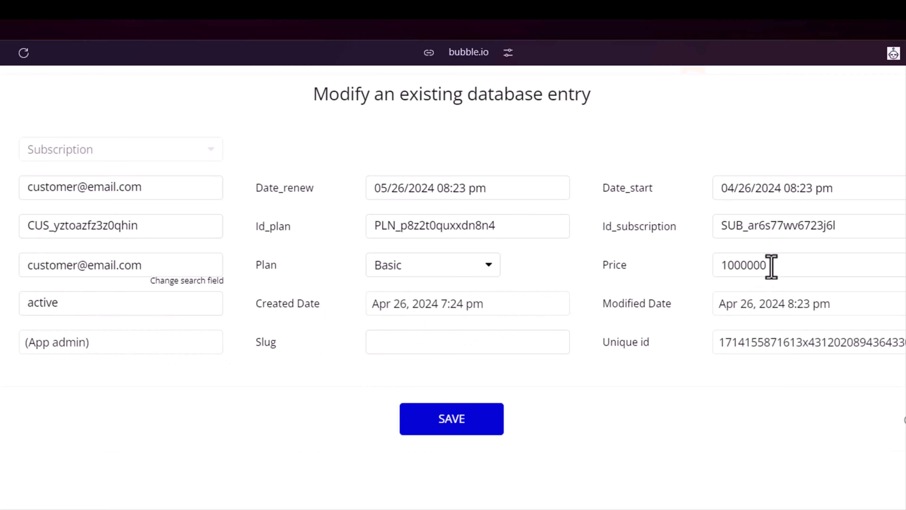
# Review the Price value 1000000, save the entry, and hide the confirmation permanently.
pyautogui.moveTo(771, 266); pyautogui.dragTo(717, 268)
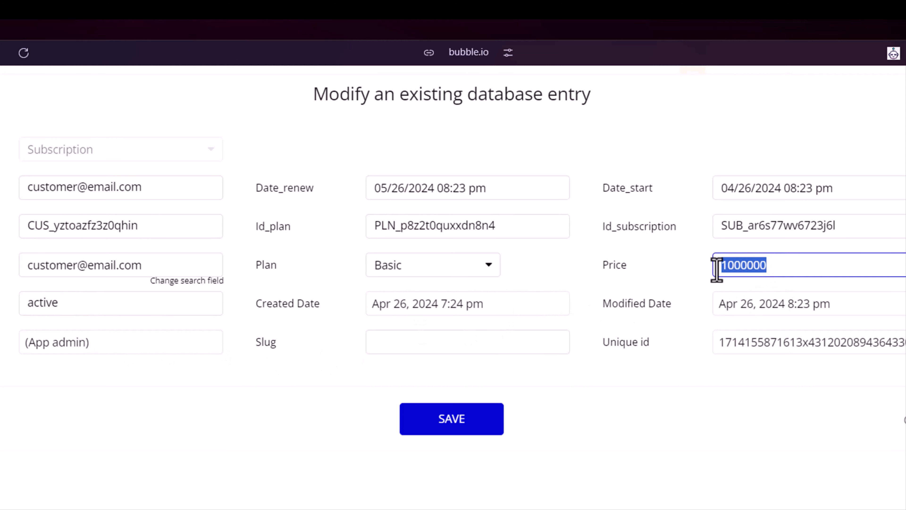
pyautogui.click(696, 286)
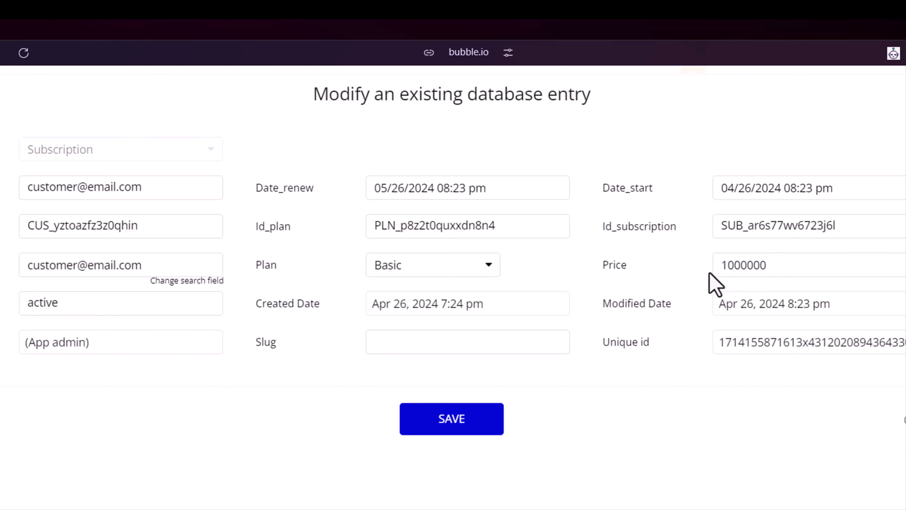
pyautogui.doubleClick(741, 266)
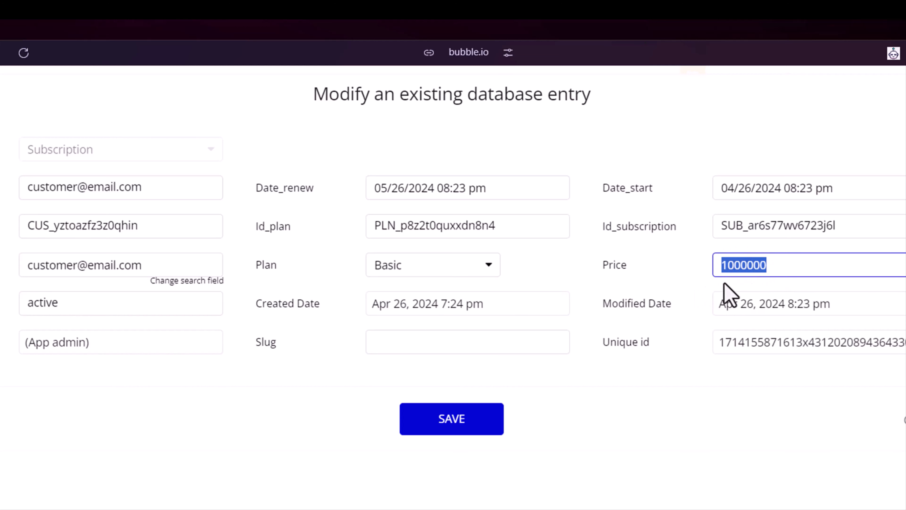
pyautogui.click(674, 283)
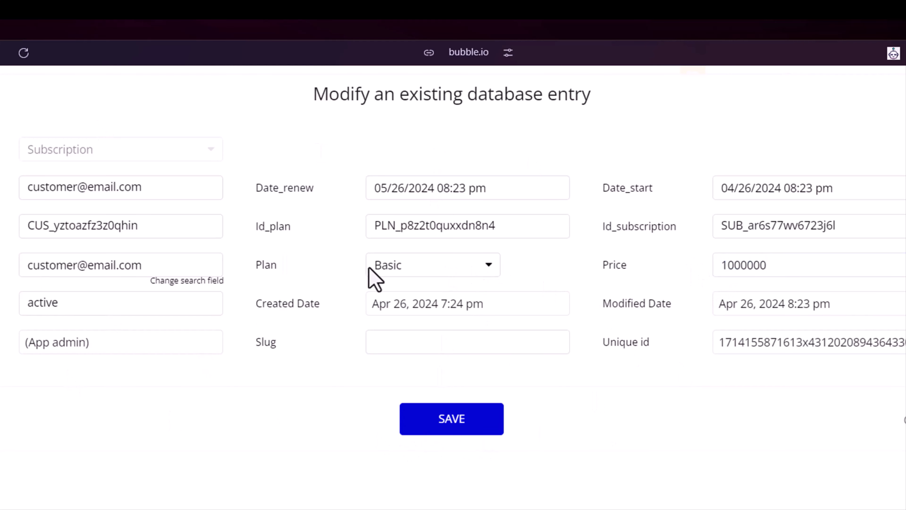
pyautogui.click(432, 423)
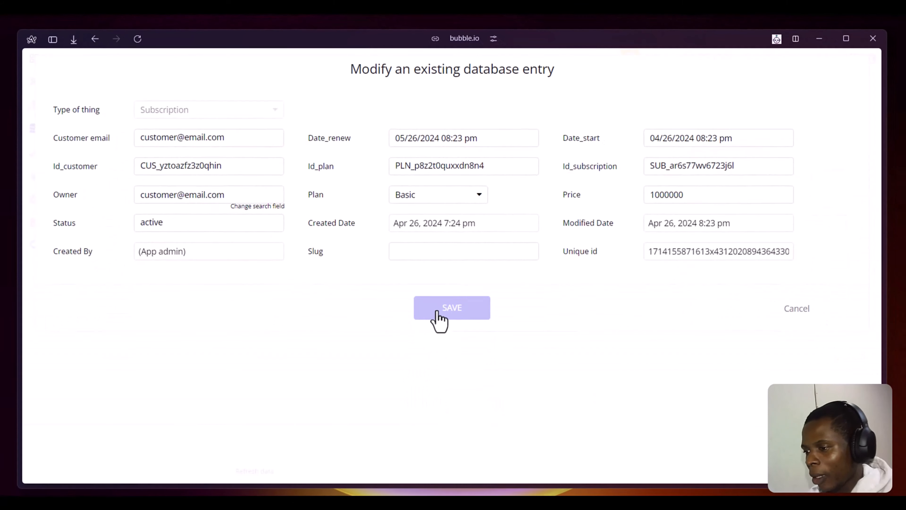
pyautogui.click(582, 167)
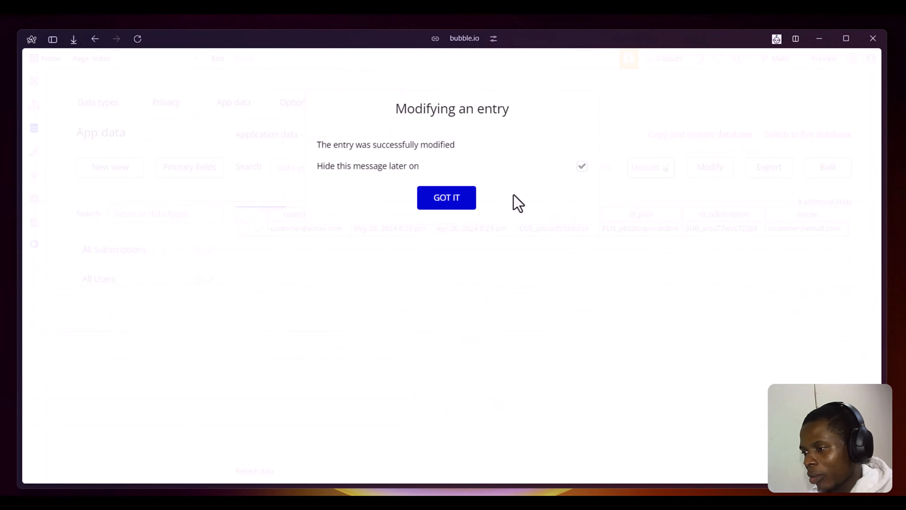
pyautogui.click(450, 199)
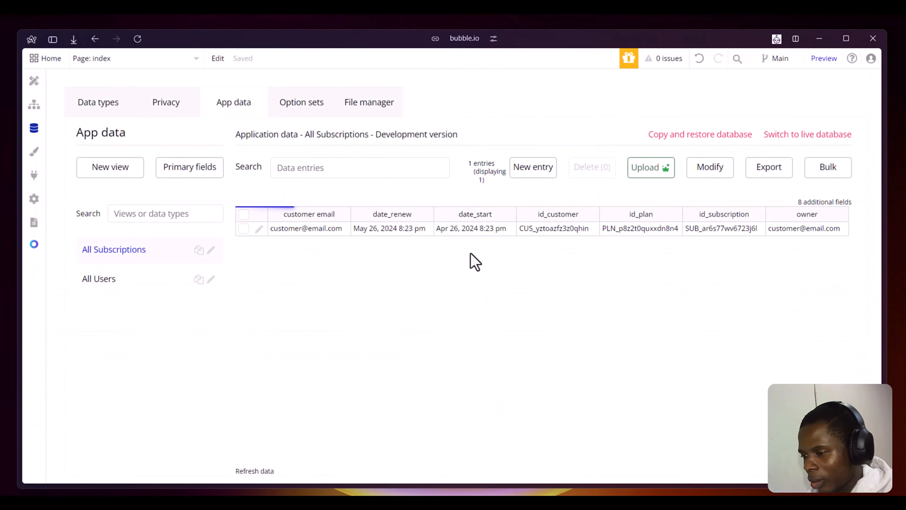
# Reopen the subscribe backend workflow's Subscription update step and bring its price field into view.
pyautogui.click(35, 108)
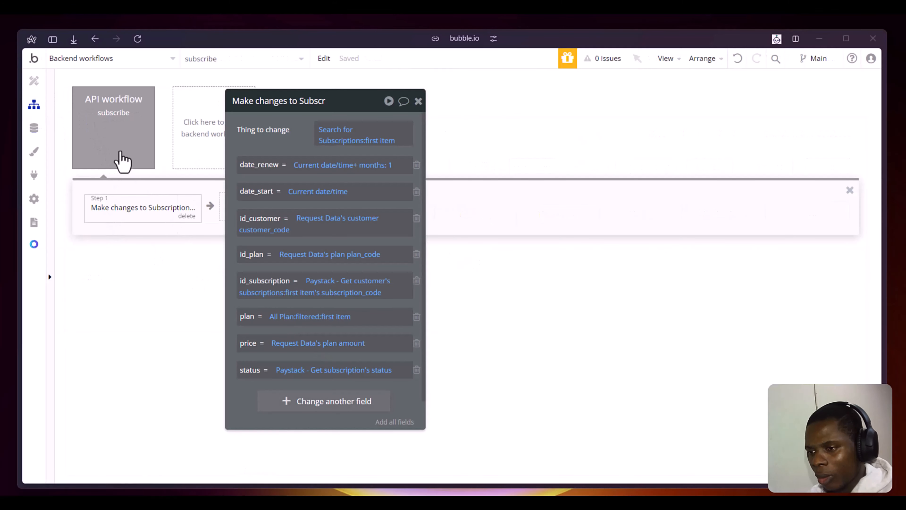
pyautogui.click(121, 158)
pyautogui.click(148, 212)
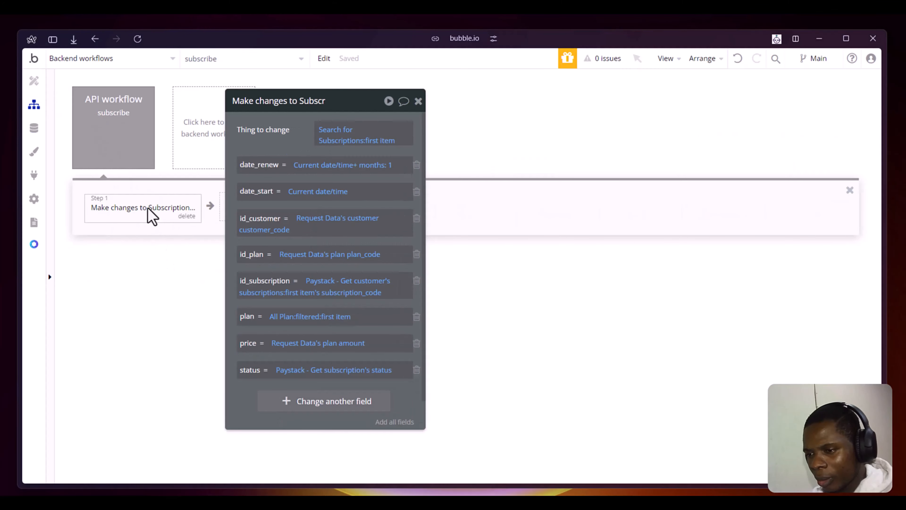
pyautogui.moveTo(290, 153); pyautogui.dragTo(346, 170)
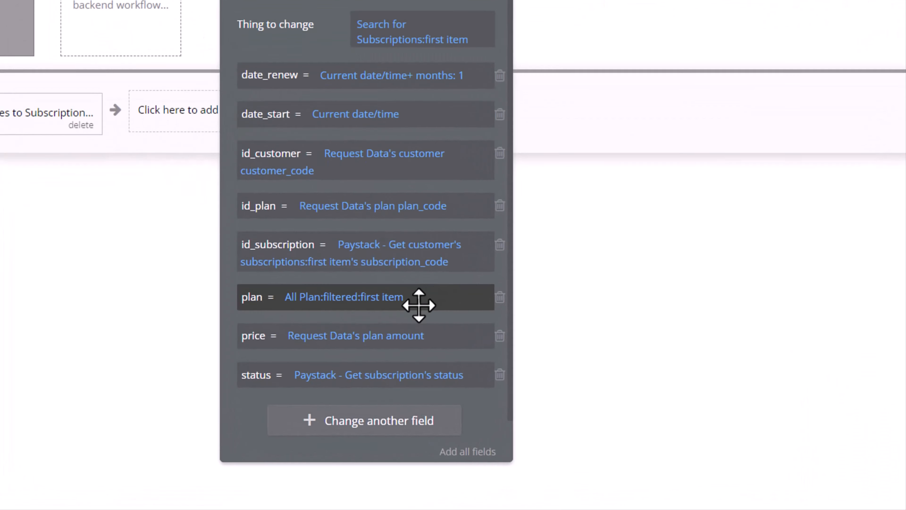
pyautogui.moveTo(253, 304); pyautogui.dragTo(253, 251)
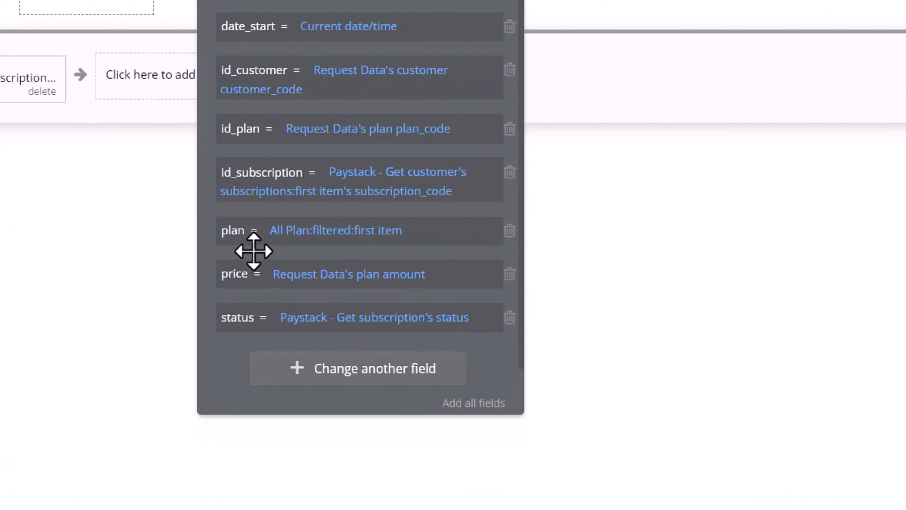
# Divide the price's plan amount by 100, then switch the editor to the index page.
pyautogui.click(424, 278)
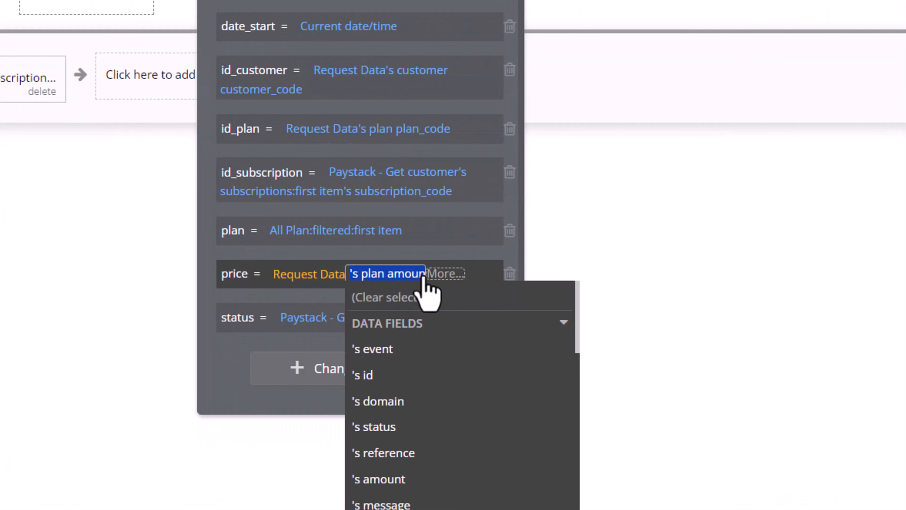
pyautogui.click(316, 292)
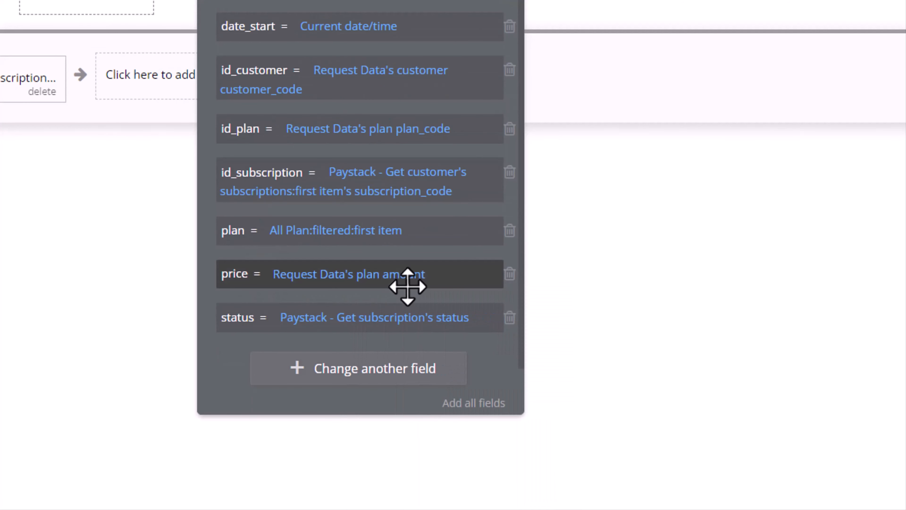
pyautogui.click(416, 279)
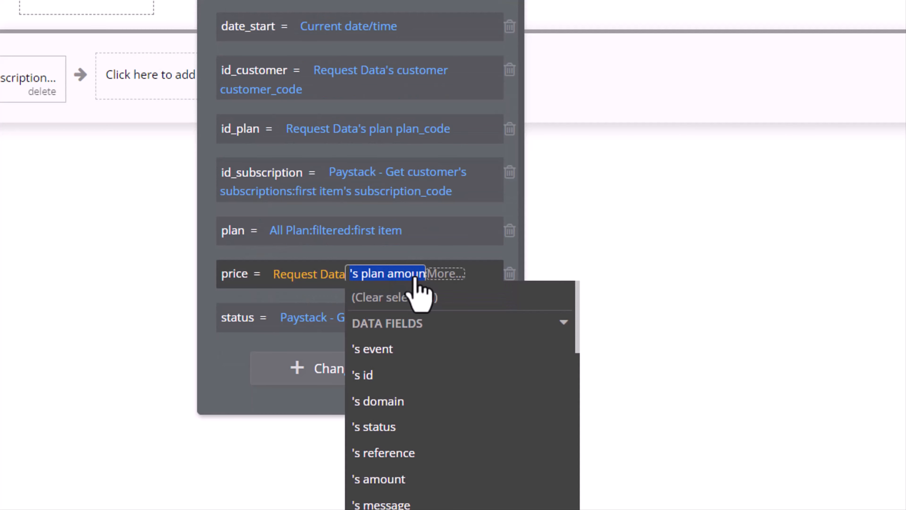
pyautogui.click(445, 276)
pyautogui.scroll(-5, 303, 428)
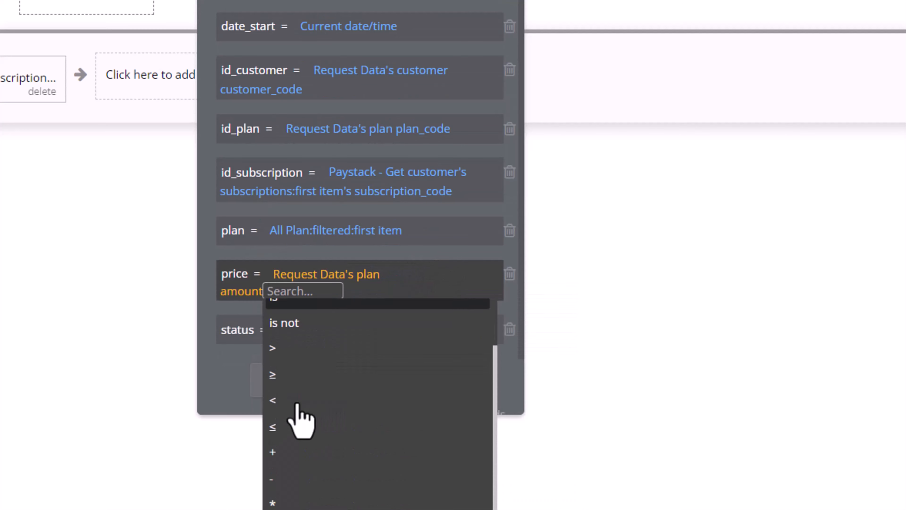
pyautogui.click(302, 434)
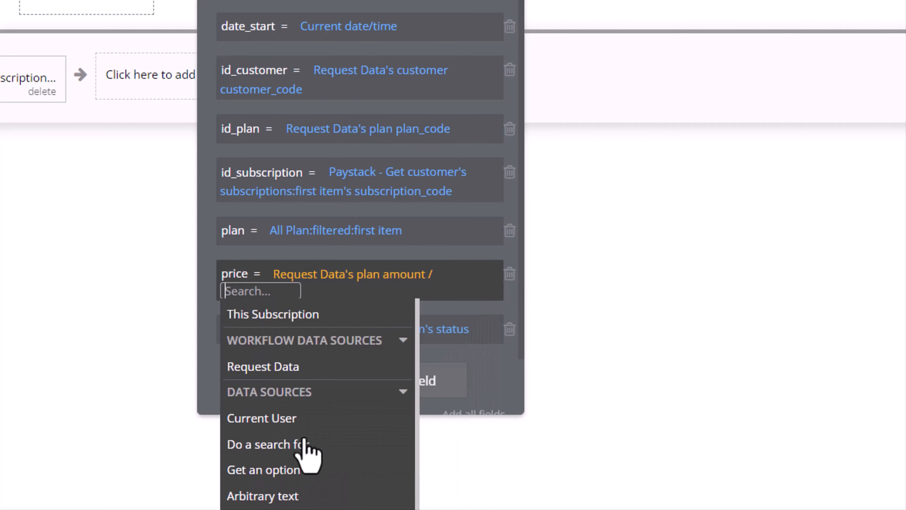
pyautogui.write('100')
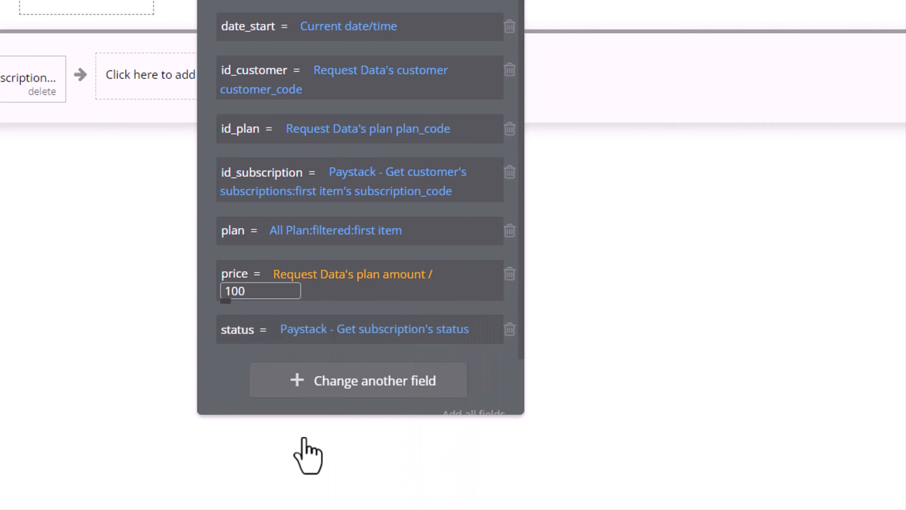
pyautogui.press('Return')
pyautogui.click(226, 360)
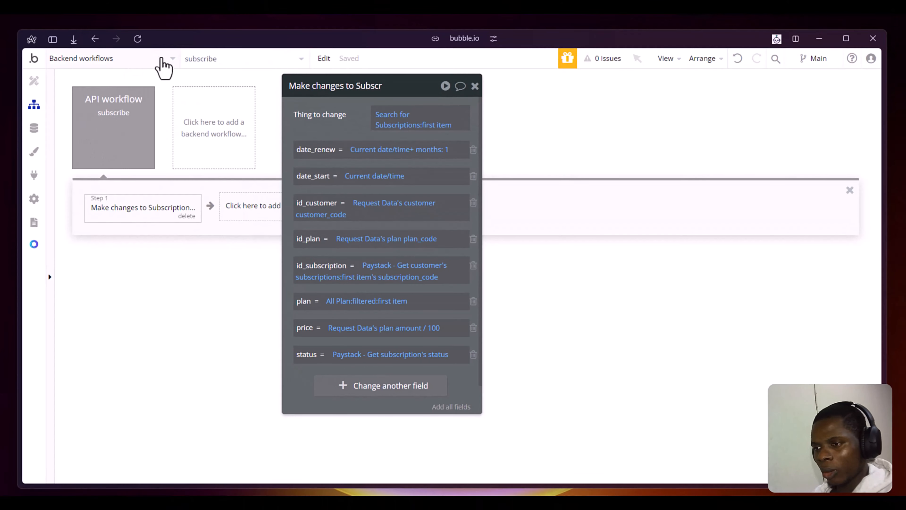
pyautogui.click(162, 61)
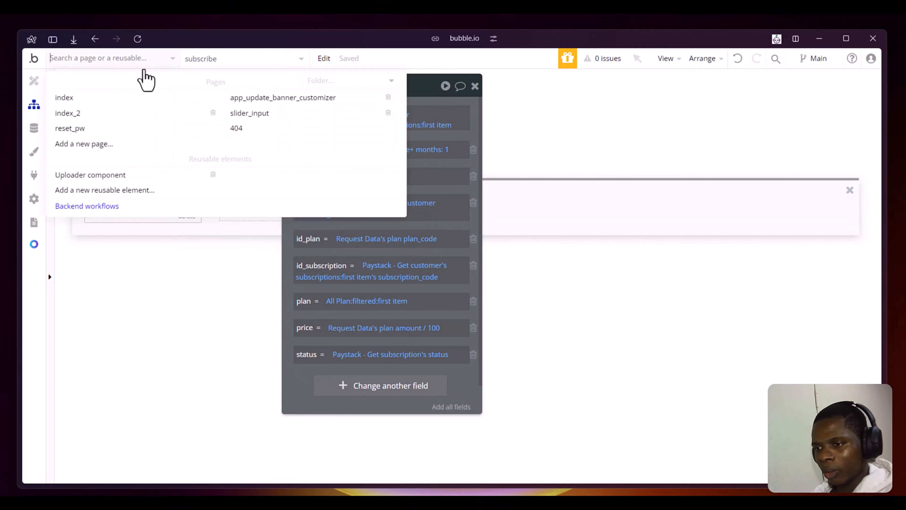
pyautogui.click(100, 99)
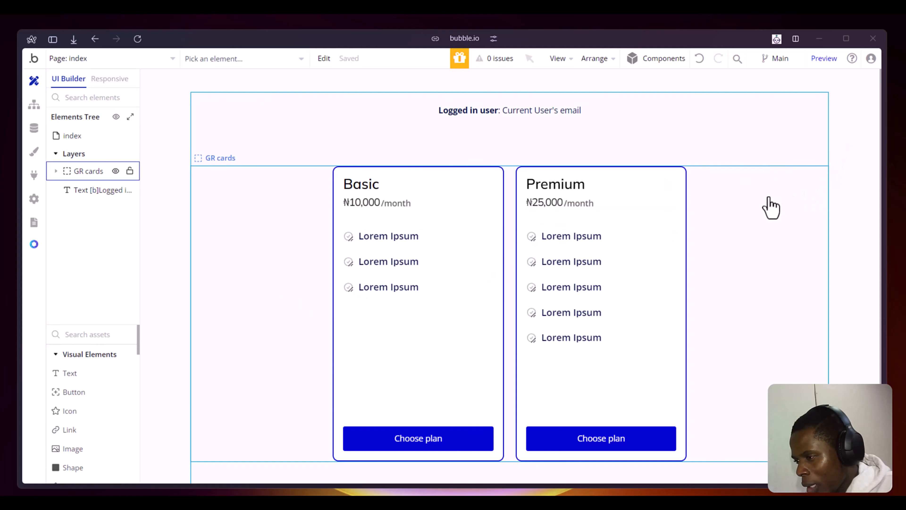
# Check the test callback and webhook URLs on Paystack's API Keys & Webhooks page, then return to Bubble.
pyautogui.moveTo(5, 171)
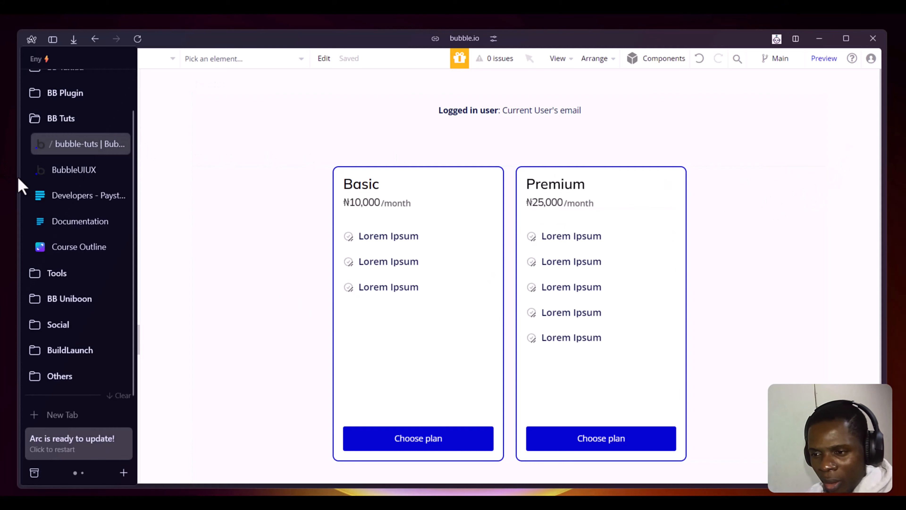
pyautogui.click(75, 199)
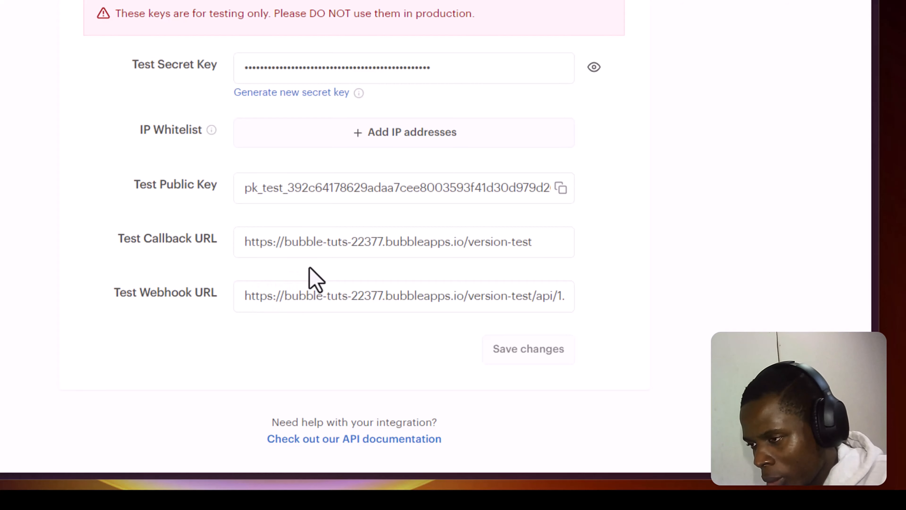
pyautogui.moveTo(2, 298)
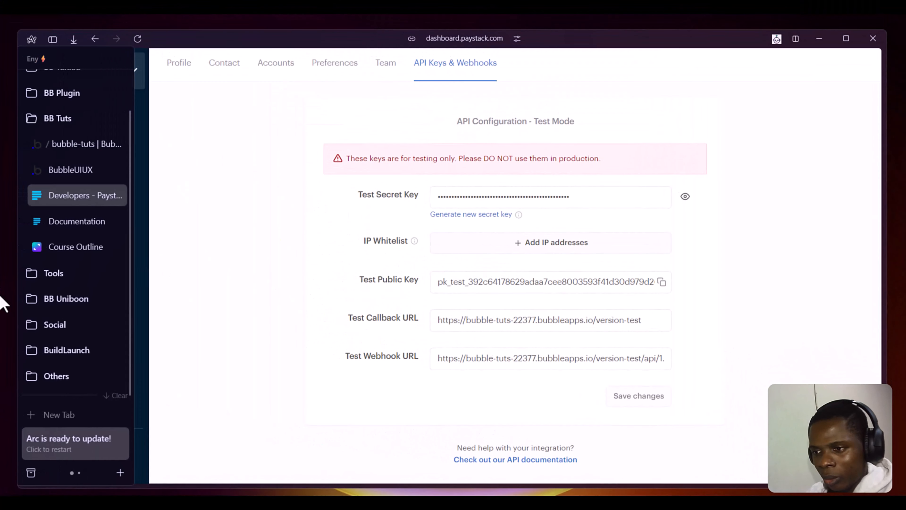
pyautogui.click(66, 145)
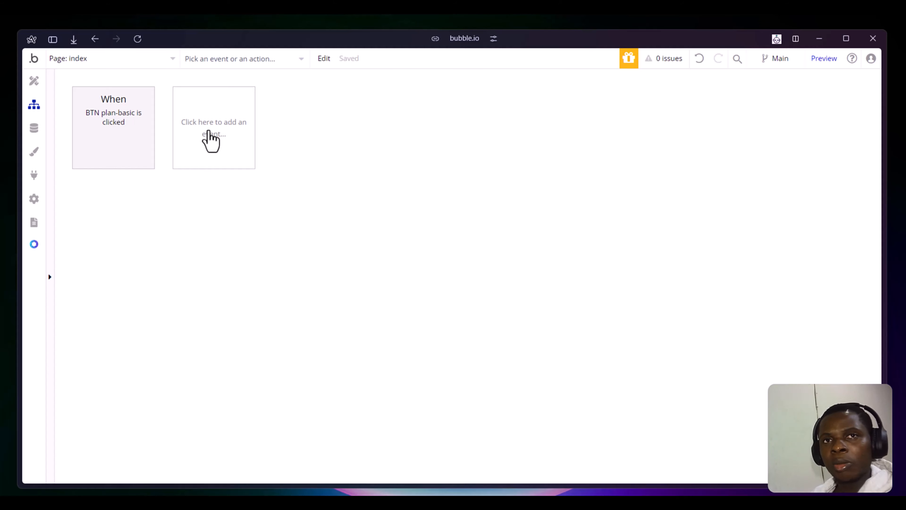
# Add a 'Do when condition is true' event to the index page, triggered by 'Page loaded entirely'.
pyautogui.click(217, 135)
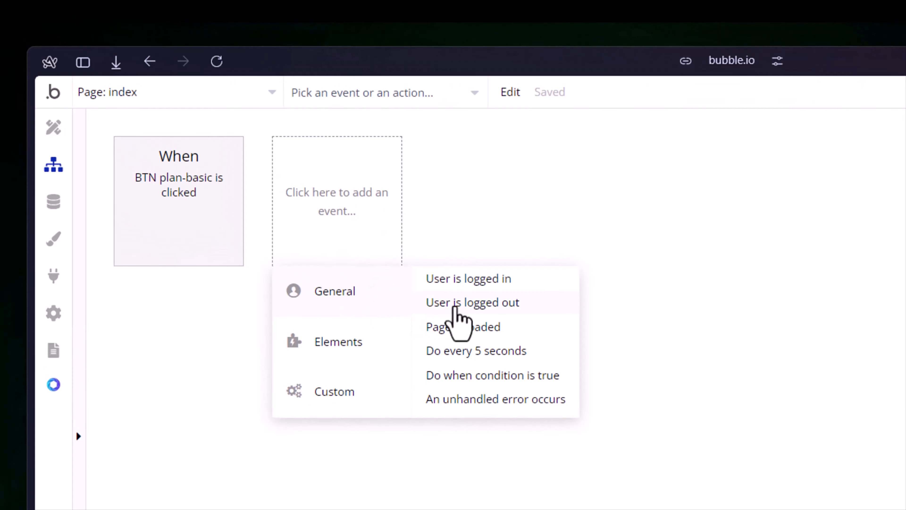
pyautogui.click(498, 375)
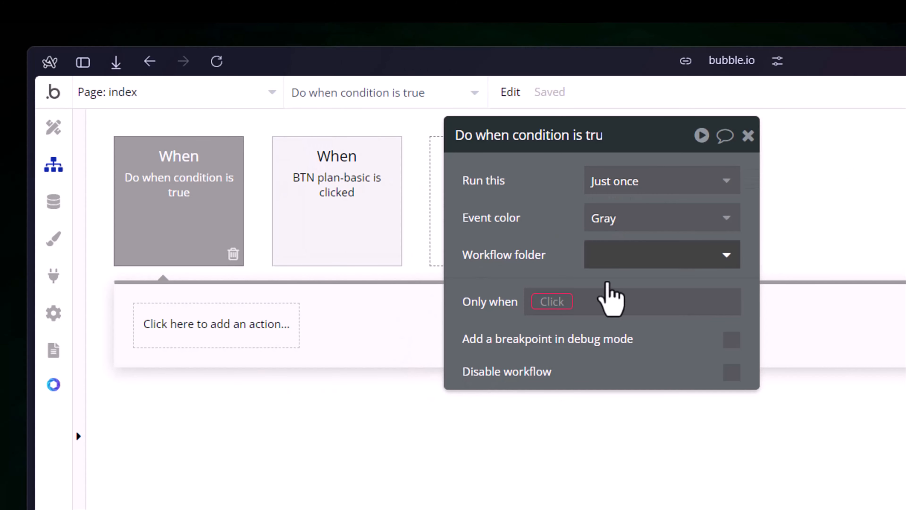
pyautogui.click(552, 303)
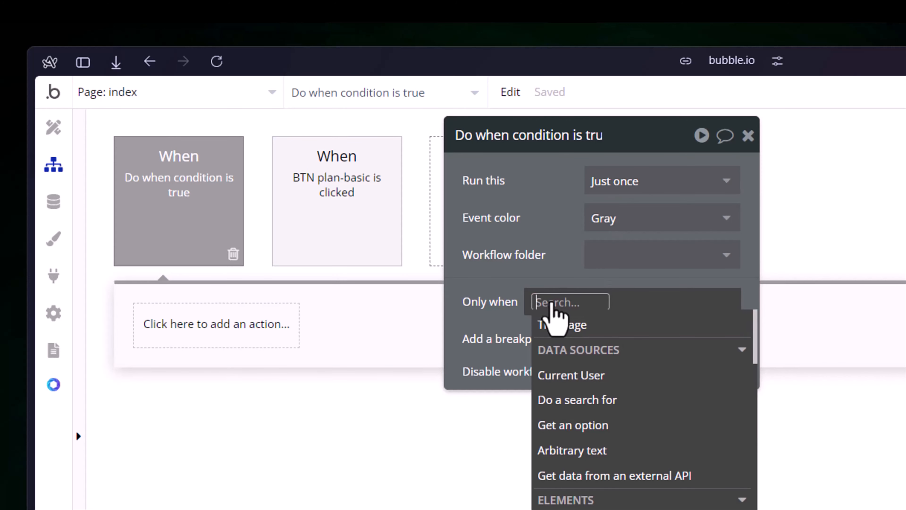
pyautogui.write('load')
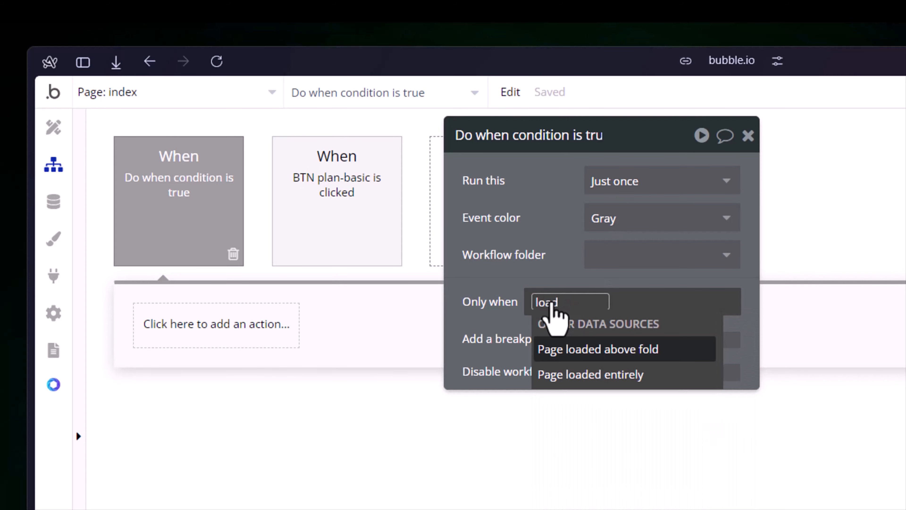
pyautogui.click(577, 374)
pyautogui.click(553, 274)
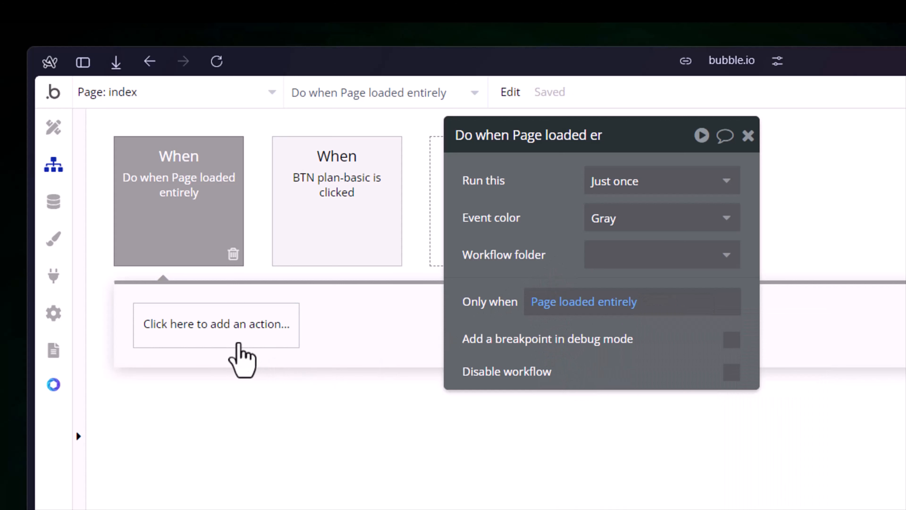
# Add a 'Make changes to thing' action that targets a search for Subscriptions.
pyautogui.click(205, 339)
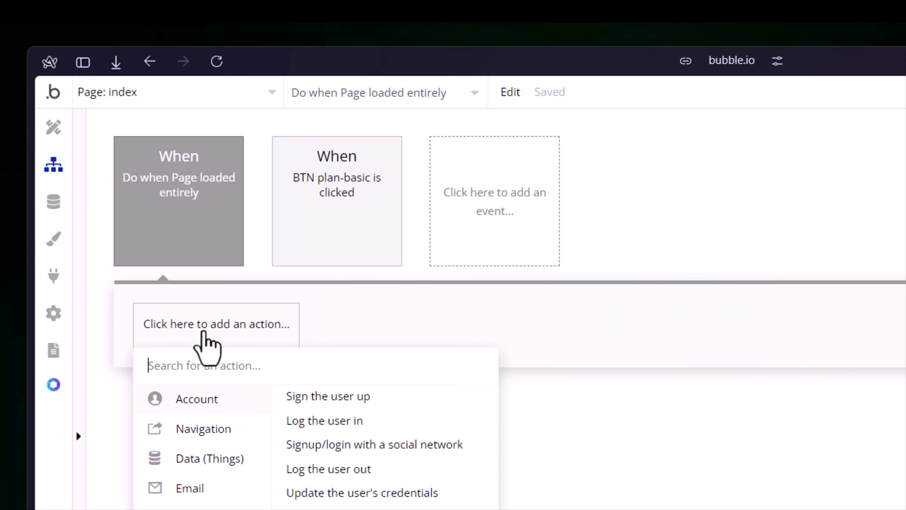
pyautogui.write('change')
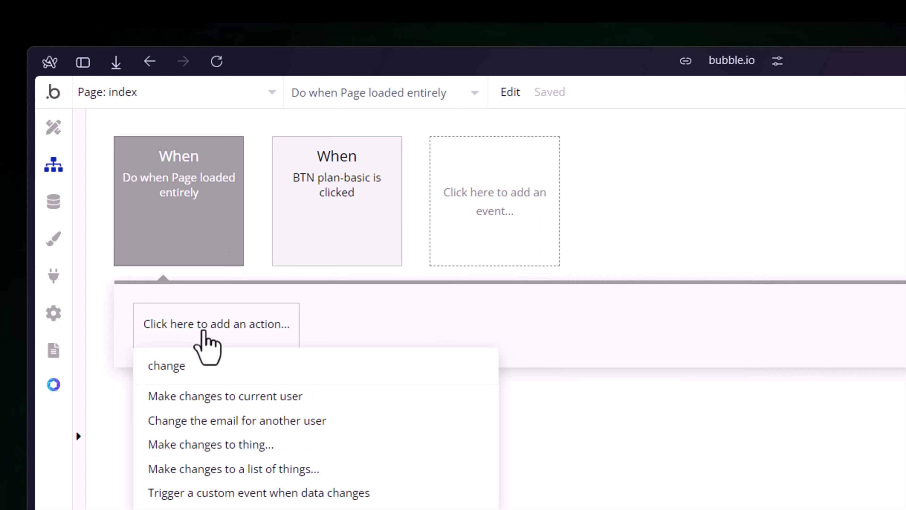
pyautogui.click(233, 447)
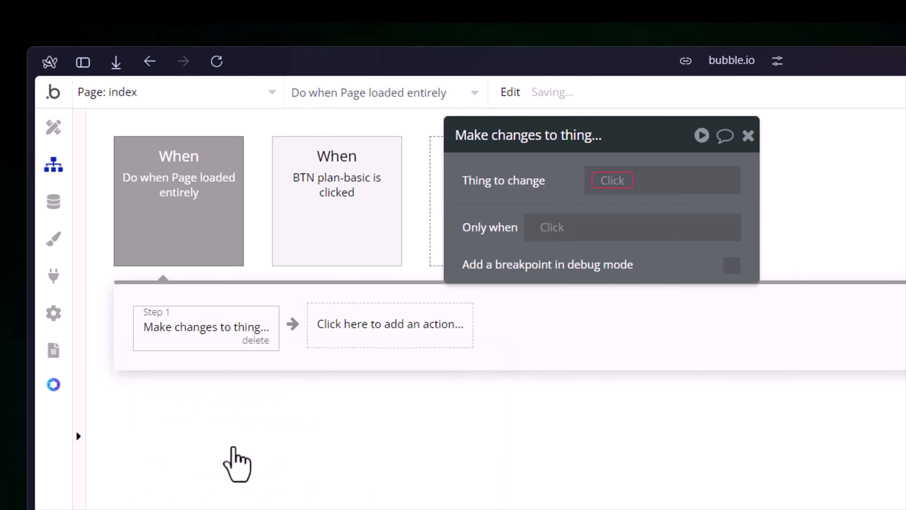
pyautogui.click(613, 180)
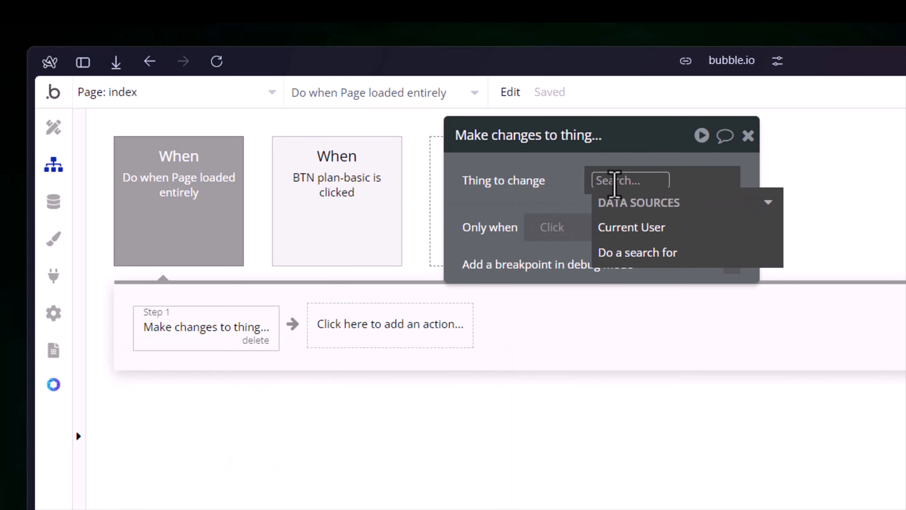
pyautogui.click(640, 253)
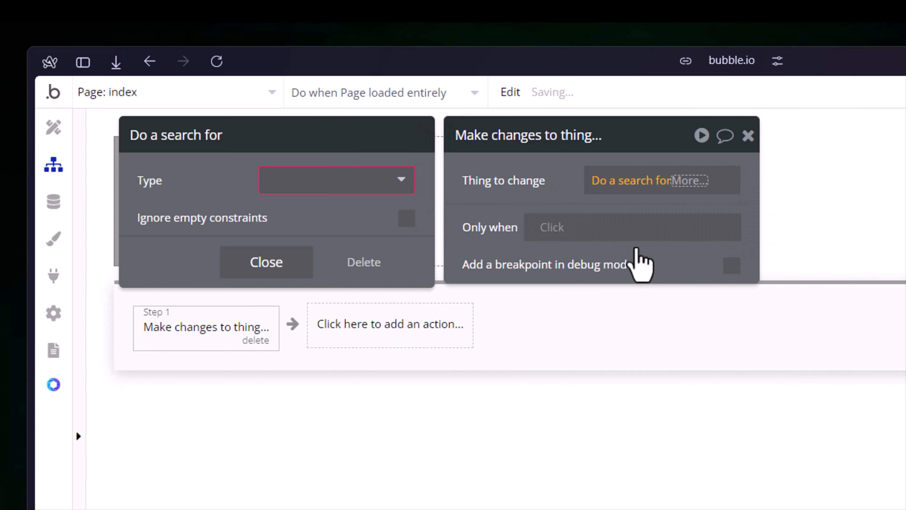
pyautogui.click(368, 184)
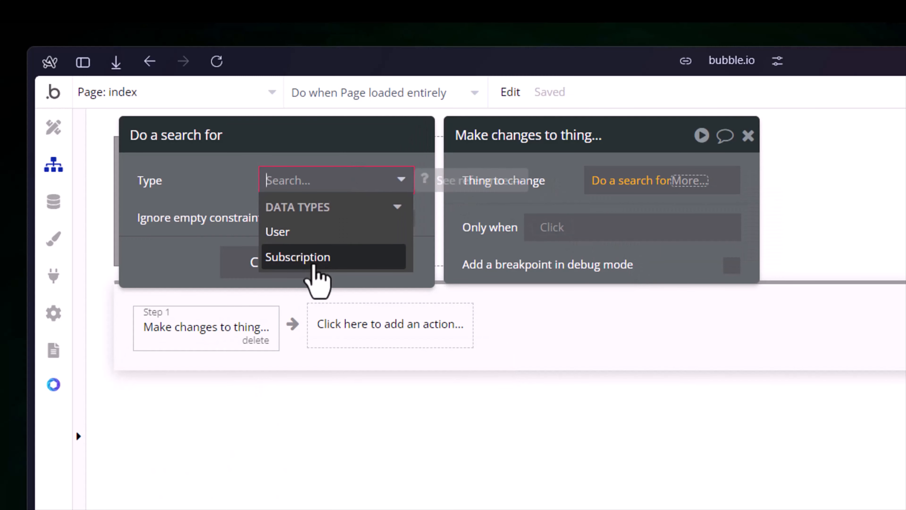
pyautogui.click(310, 257)
pyautogui.click(284, 234)
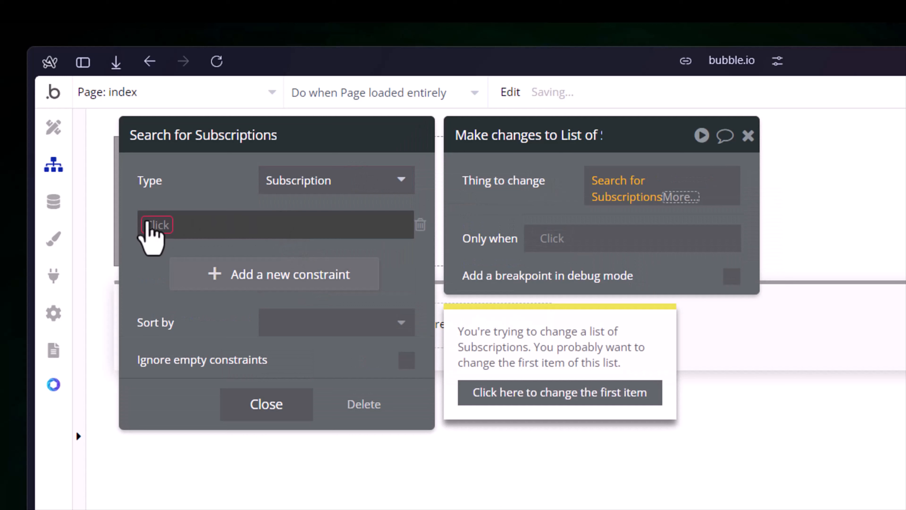
pyautogui.click(153, 225)
pyautogui.click(175, 248)
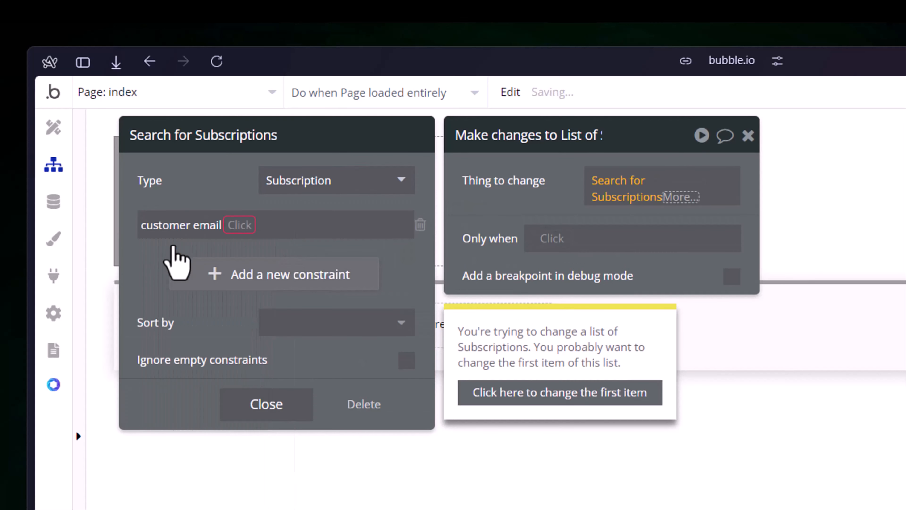
pyautogui.click(252, 226)
pyautogui.click(262, 245)
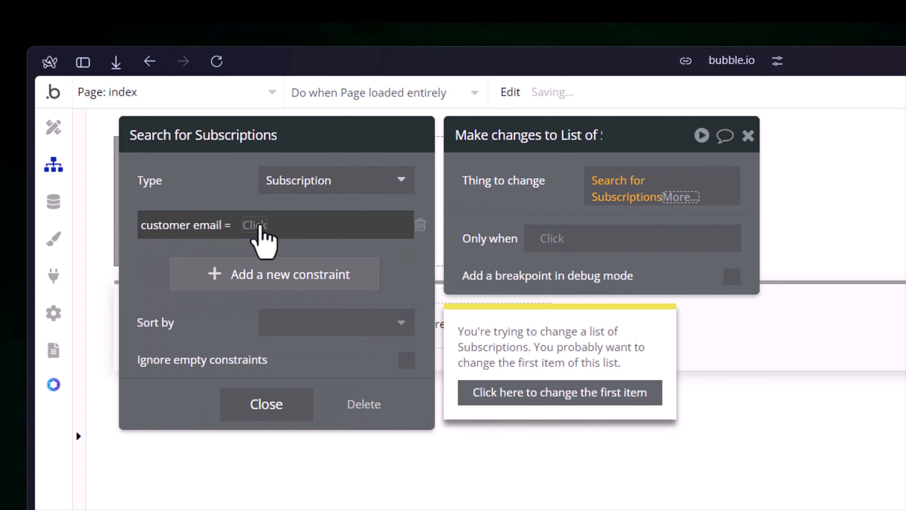
pyautogui.click(258, 226)
pyautogui.click(312, 335)
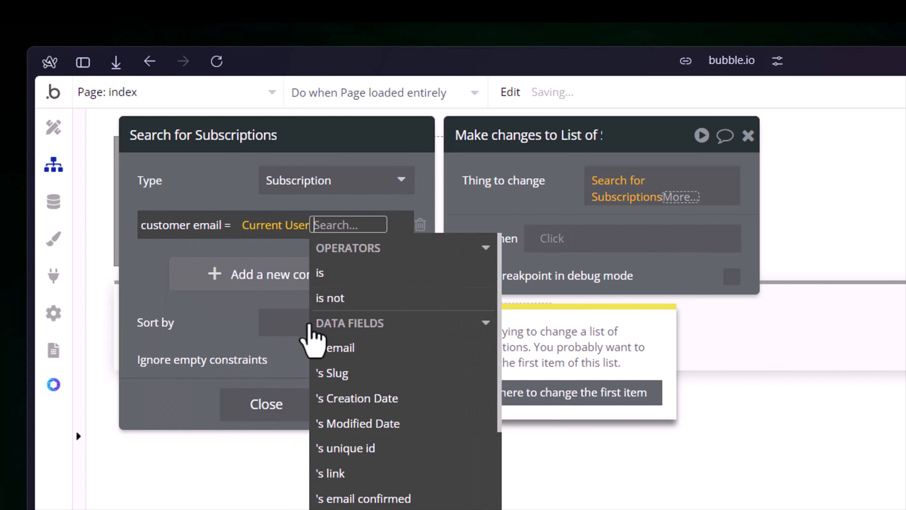
pyautogui.write('e')
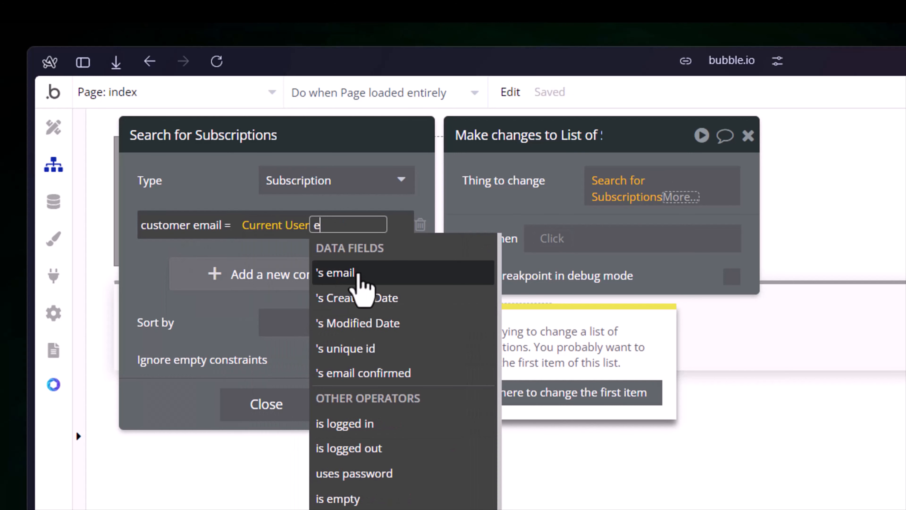
pyautogui.click(358, 273)
pyautogui.click(417, 283)
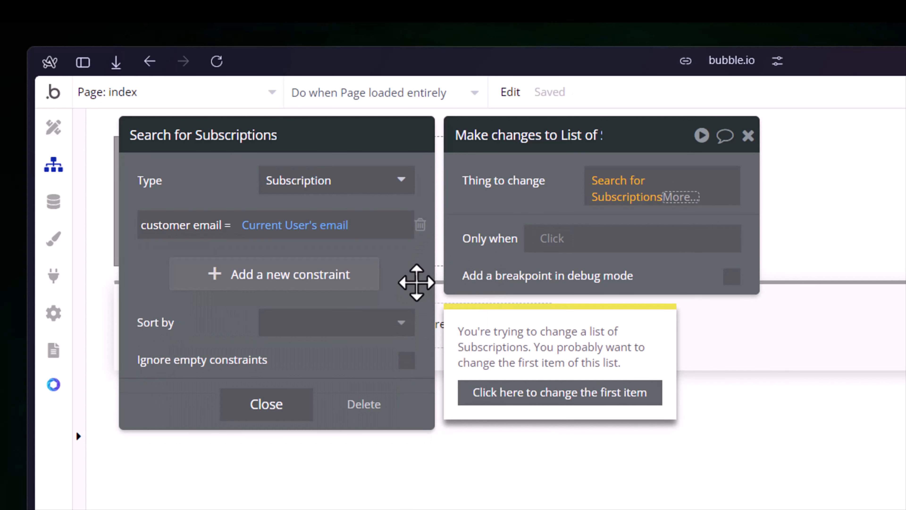
pyautogui.click(562, 394)
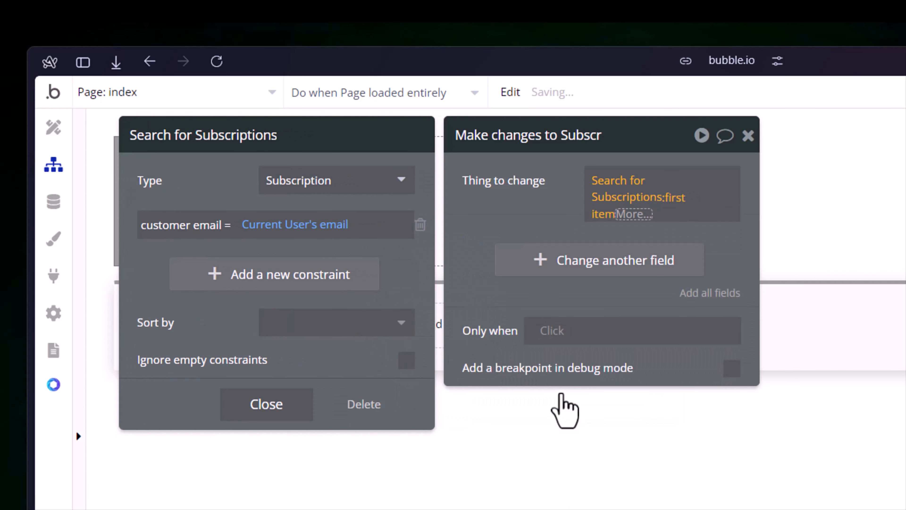
pyautogui.click(297, 405)
# Add the Subscription's status field as the field to change.
pyautogui.click(634, 214)
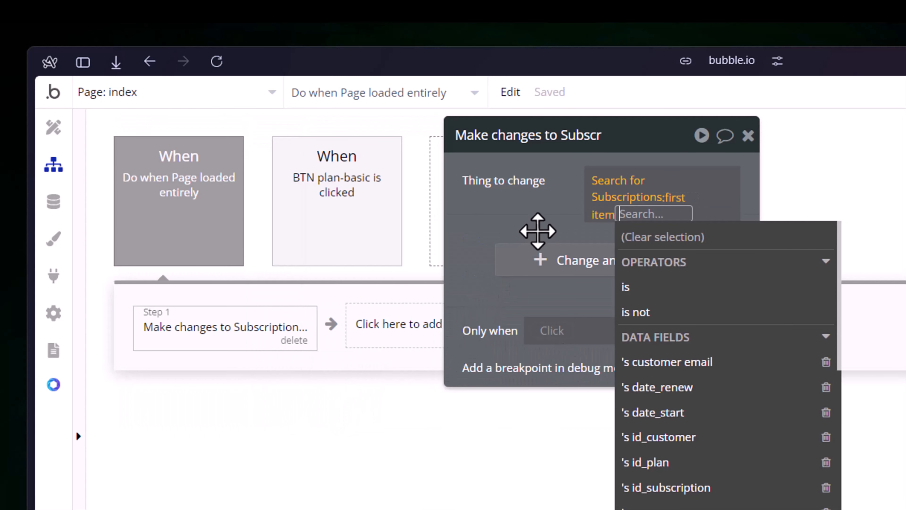
pyautogui.click(537, 215)
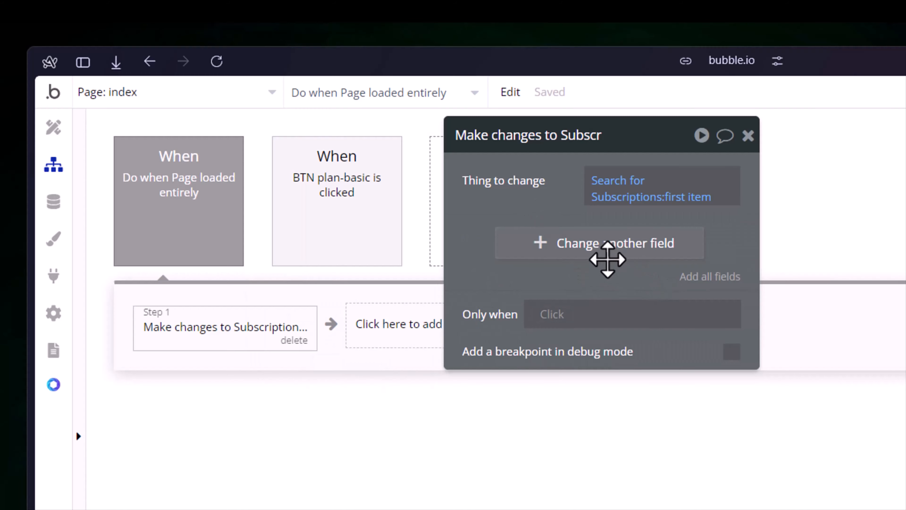
pyautogui.click(602, 247)
pyautogui.click(480, 235)
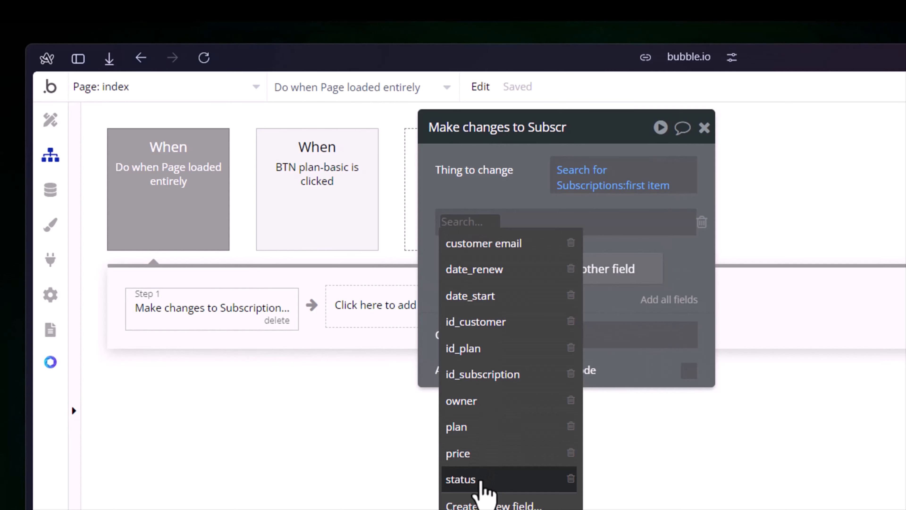
pyautogui.click(482, 482)
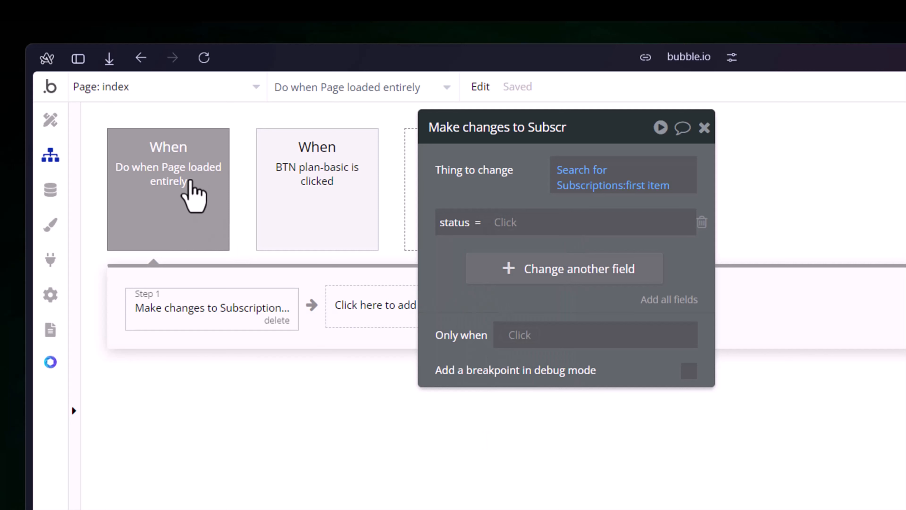
pyautogui.click(178, 183)
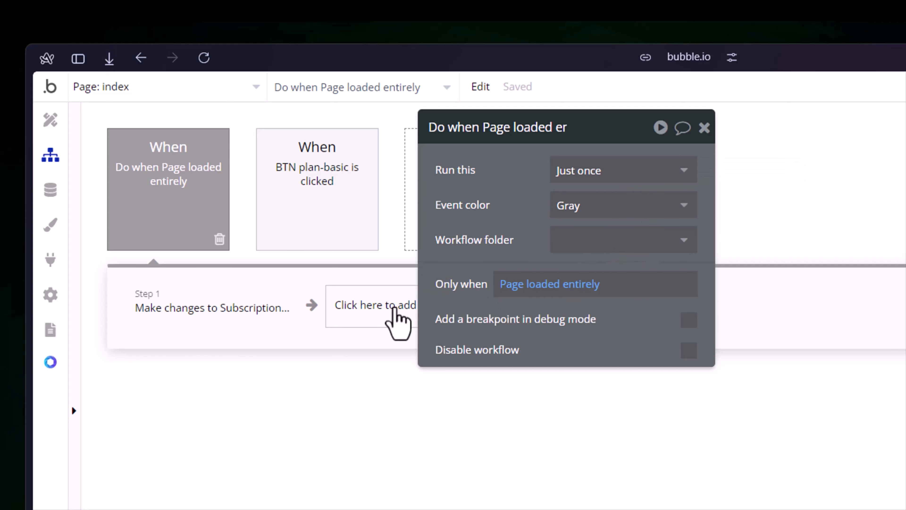
# Move the event panel aside and open Step 1, 'Make changes to Subscription'.
pyautogui.moveTo(444, 264); pyautogui.dragTo(456, 295)
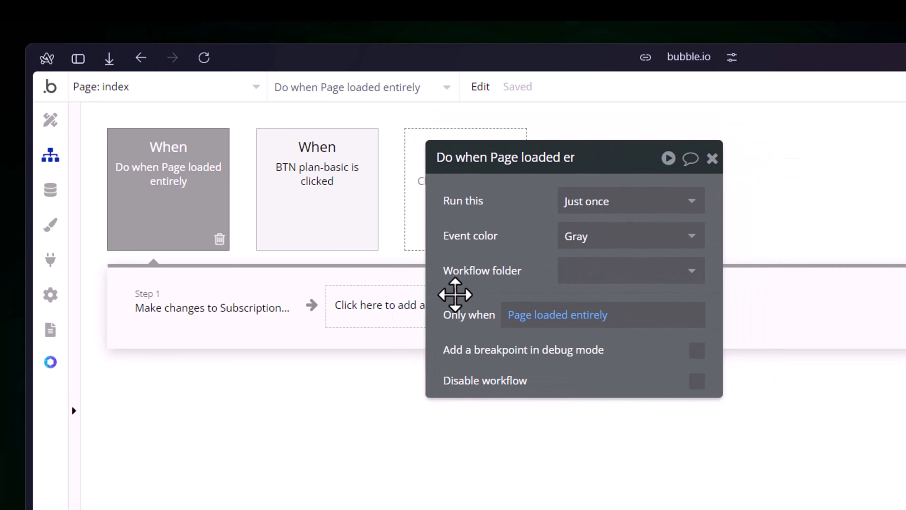
pyautogui.click(296, 310)
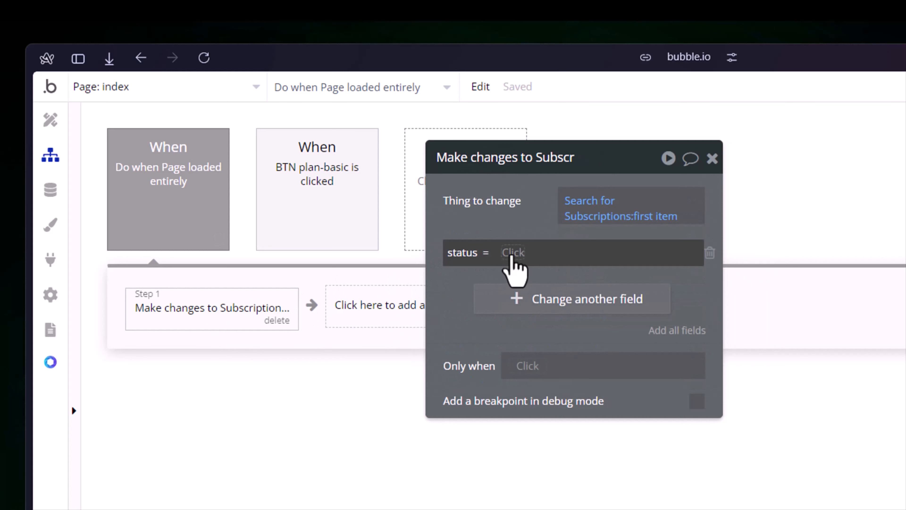
# Source status from an external API using the Paystack - Get subscription call, selecting its id_subscription value.
pyautogui.click(513, 253)
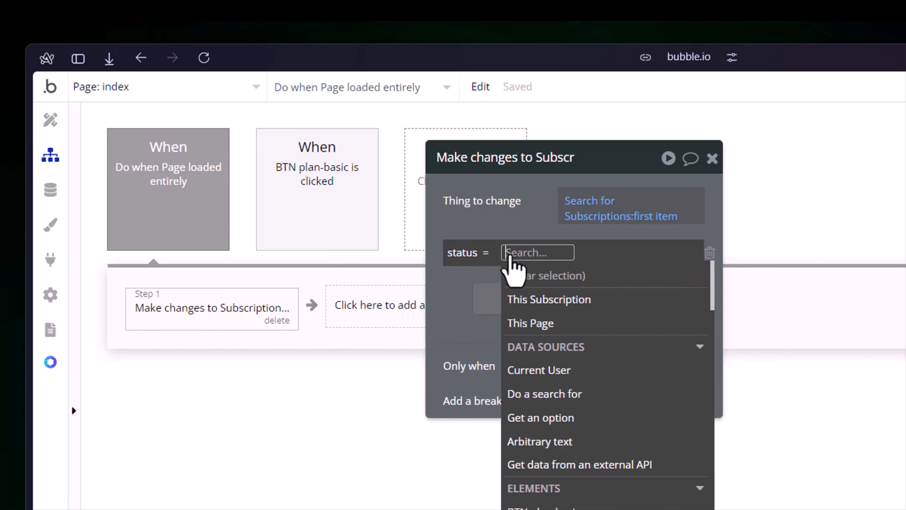
pyautogui.write('api')
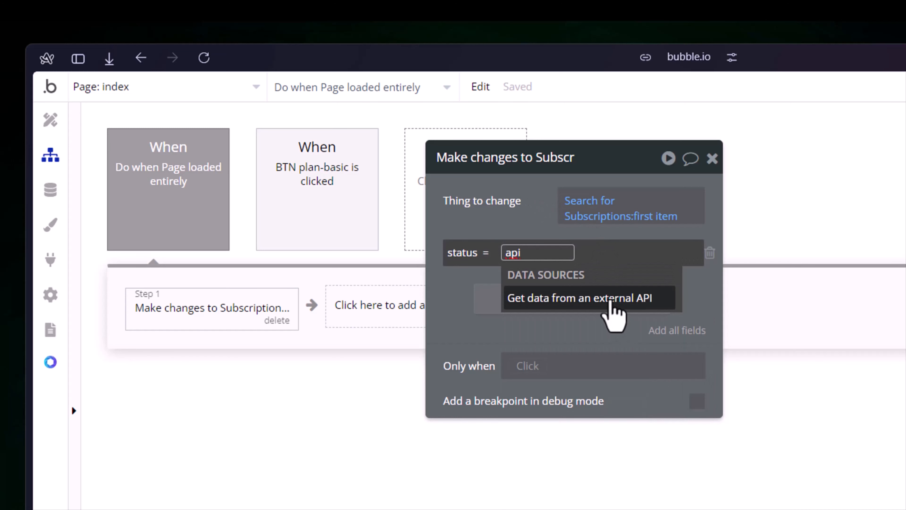
pyautogui.click(611, 301)
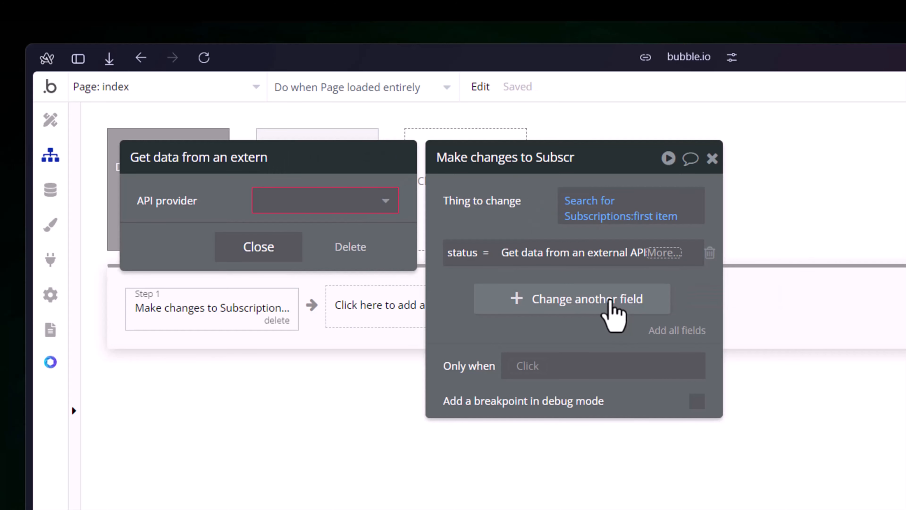
pyautogui.click(377, 201)
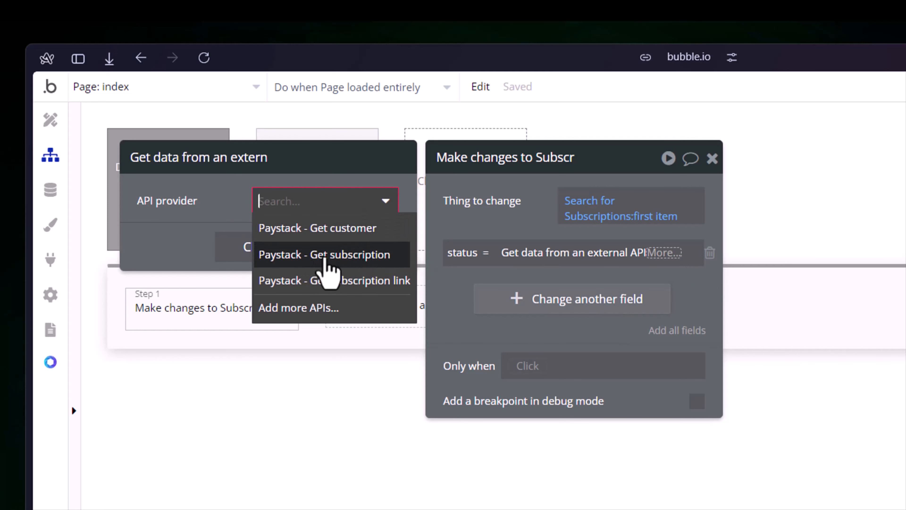
pyautogui.click(340, 264)
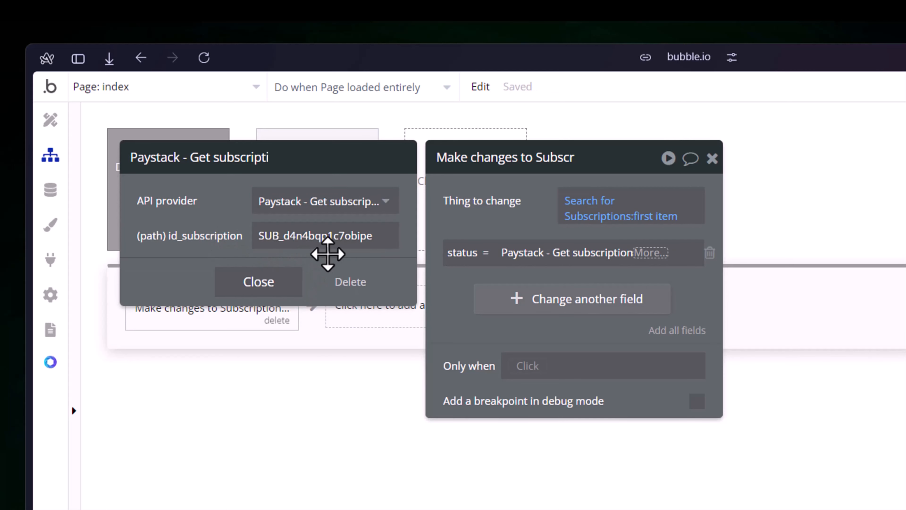
pyautogui.click(345, 235)
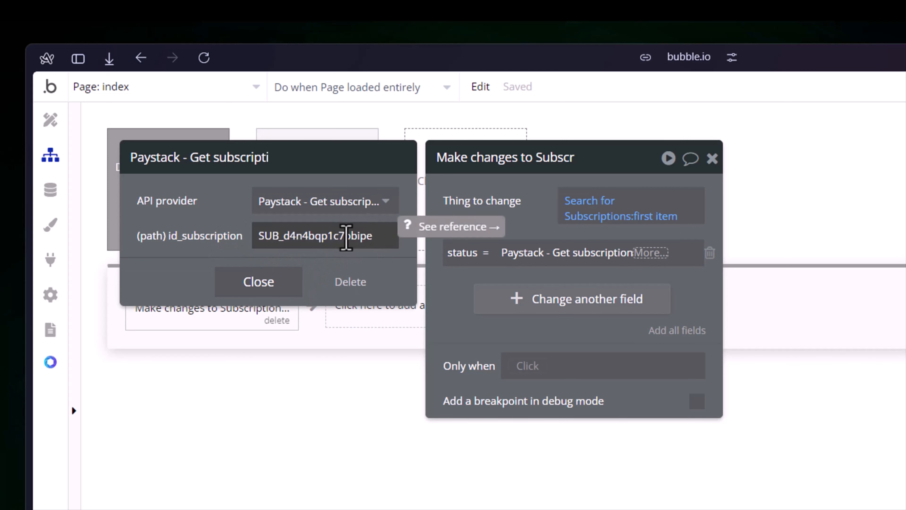
pyautogui.doubleClick(346, 237)
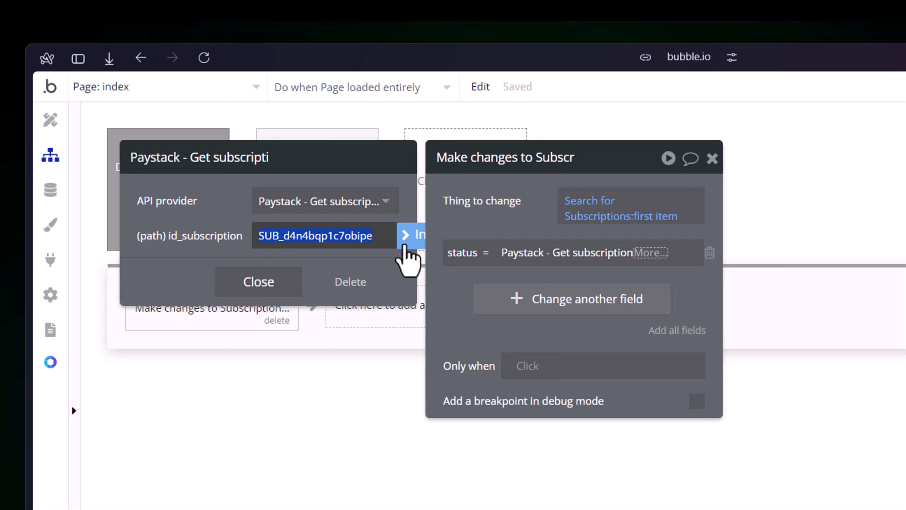
pyautogui.click(405, 243)
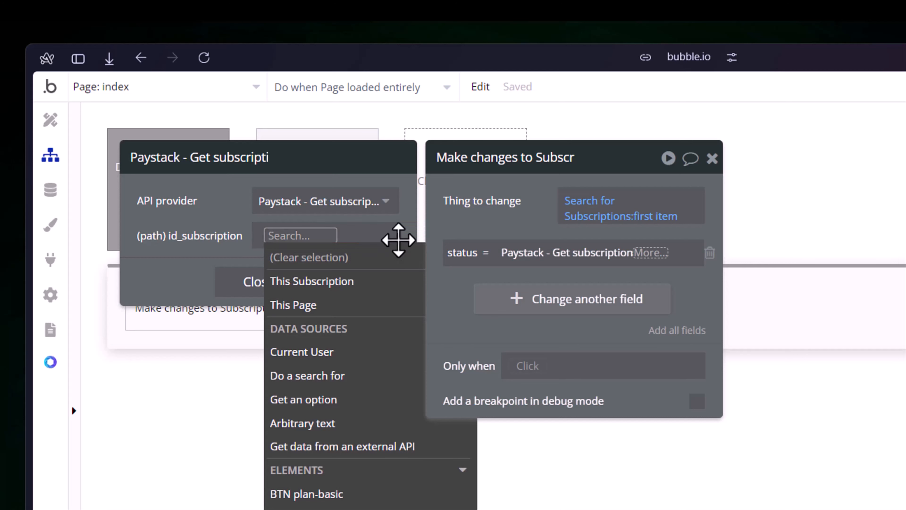
pyautogui.click(341, 377)
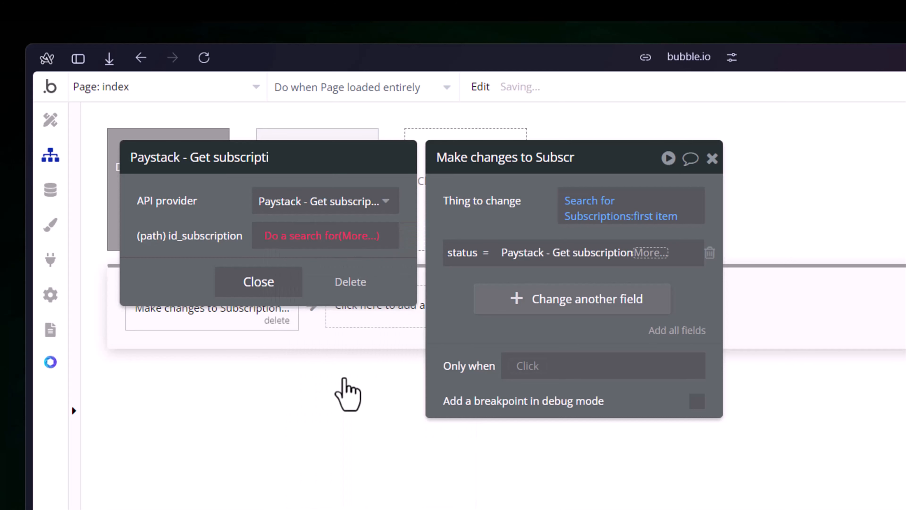
pyautogui.click(352, 211)
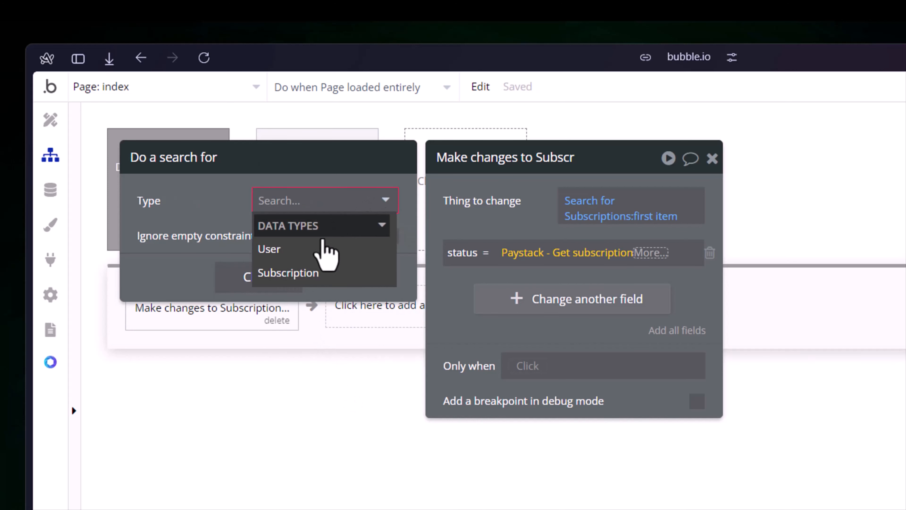
pyautogui.click(316, 270)
pyautogui.click(310, 257)
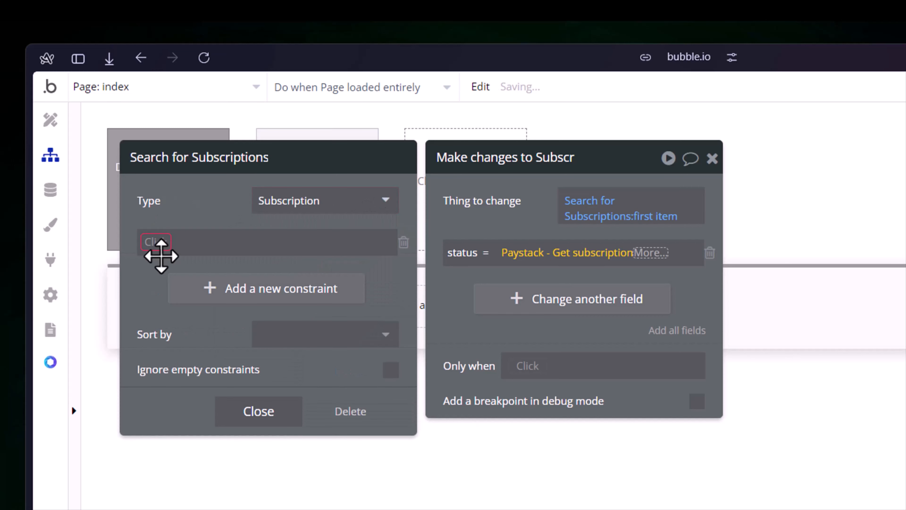
pyautogui.click(160, 247)
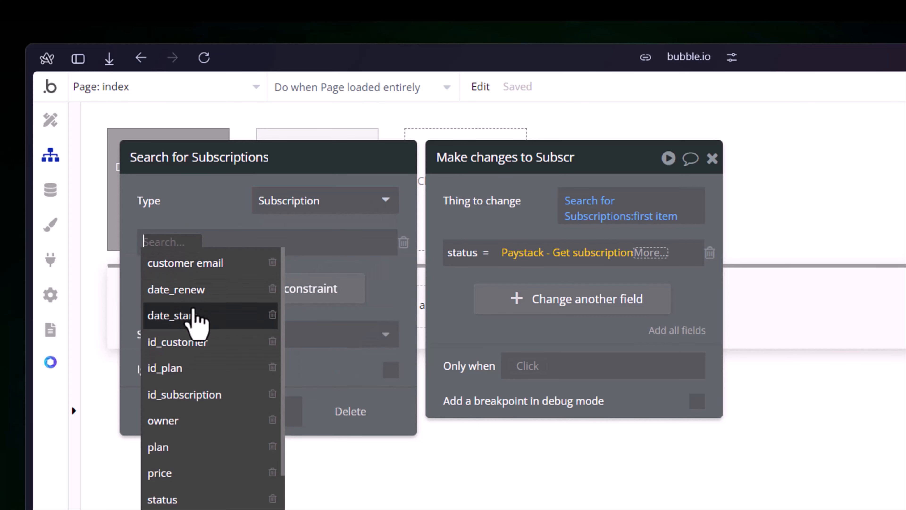
pyautogui.click(193, 270)
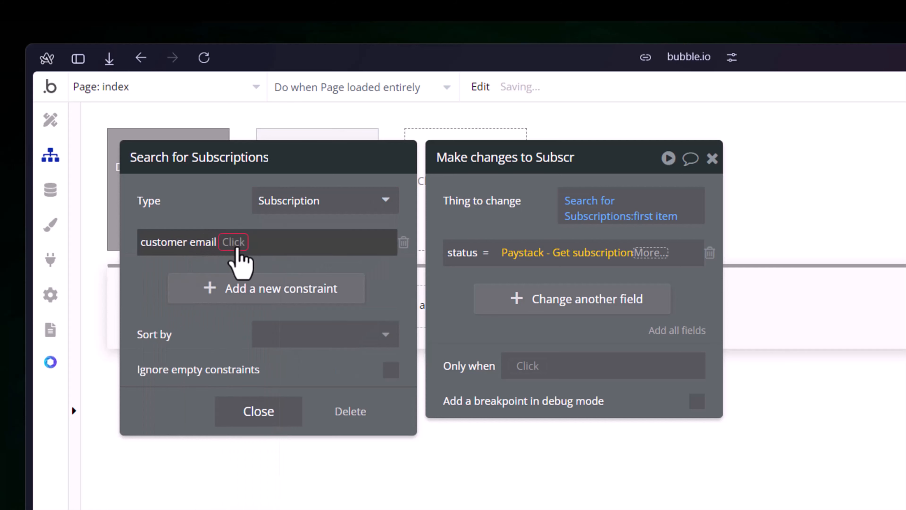
pyautogui.click(238, 245)
pyautogui.click(241, 264)
pyautogui.click(256, 250)
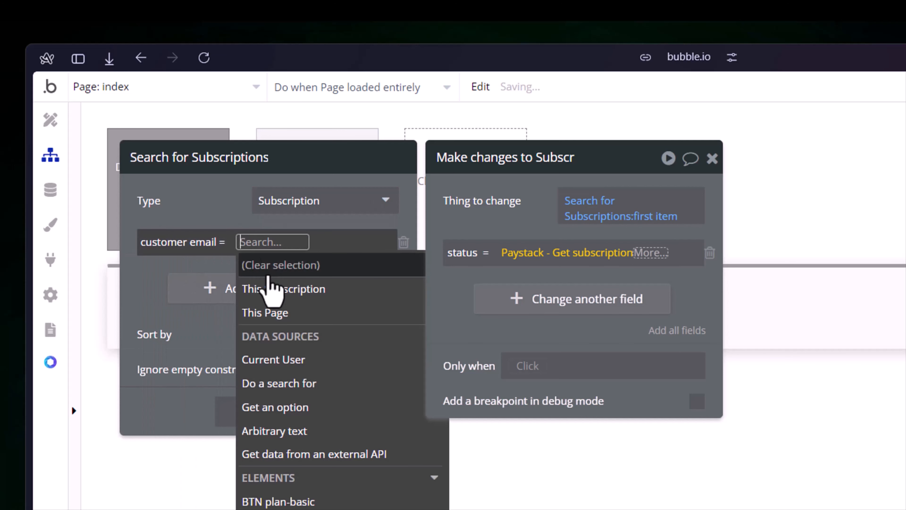
pyautogui.click(282, 358)
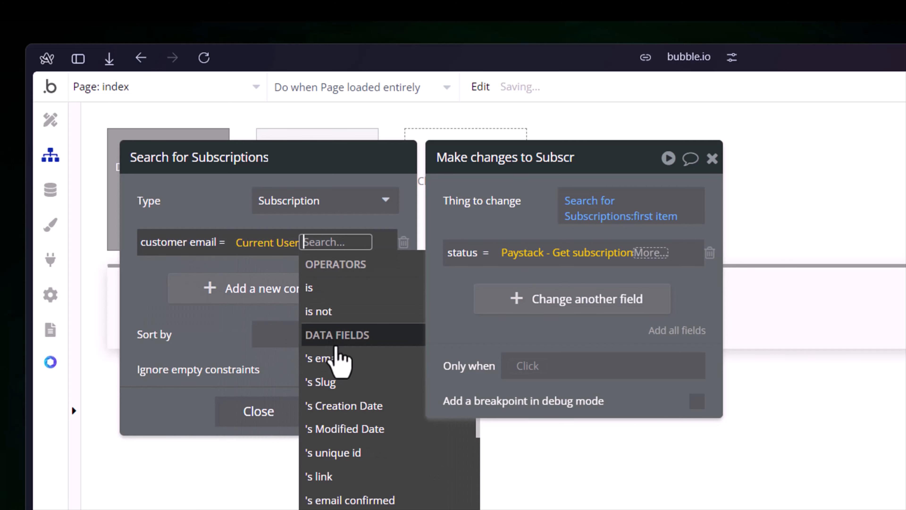
pyautogui.click(337, 358)
pyautogui.click(392, 290)
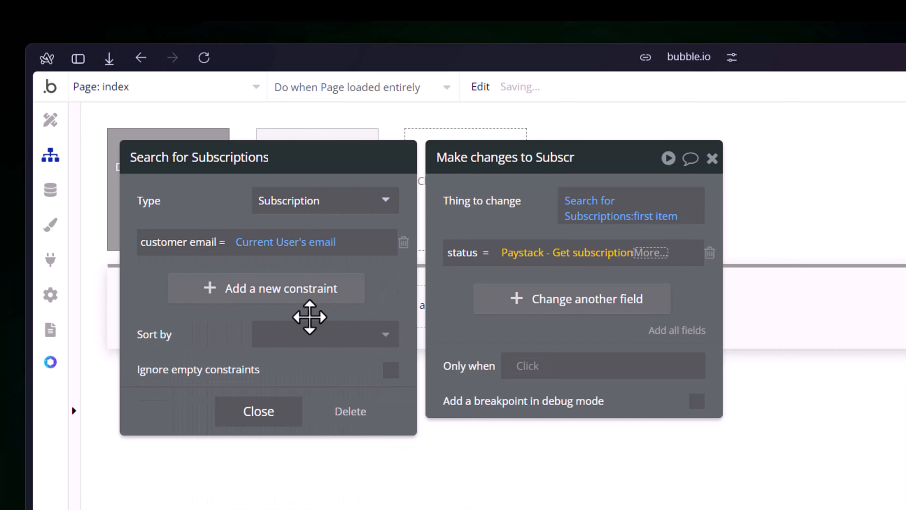
pyautogui.click(253, 410)
# Take that search's :first item's id_subscription and close the call settings.
pyautogui.click(528, 252)
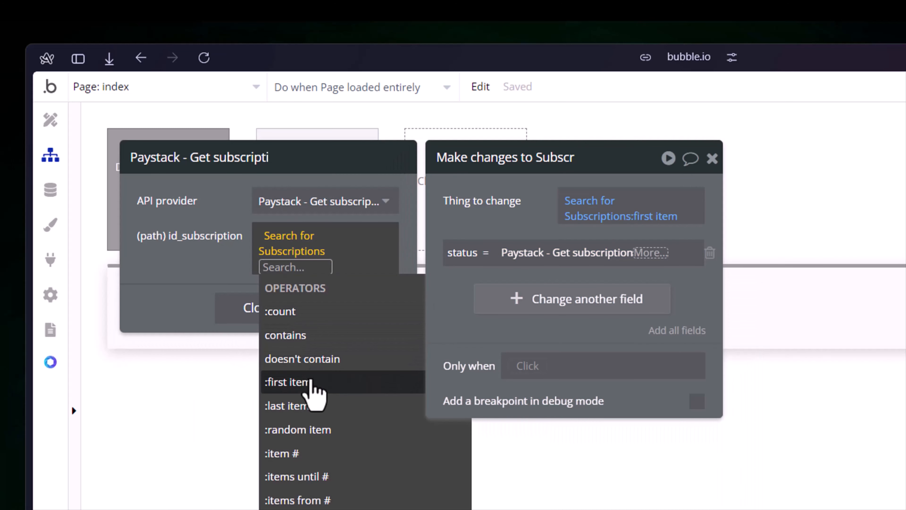
pyautogui.click(309, 383)
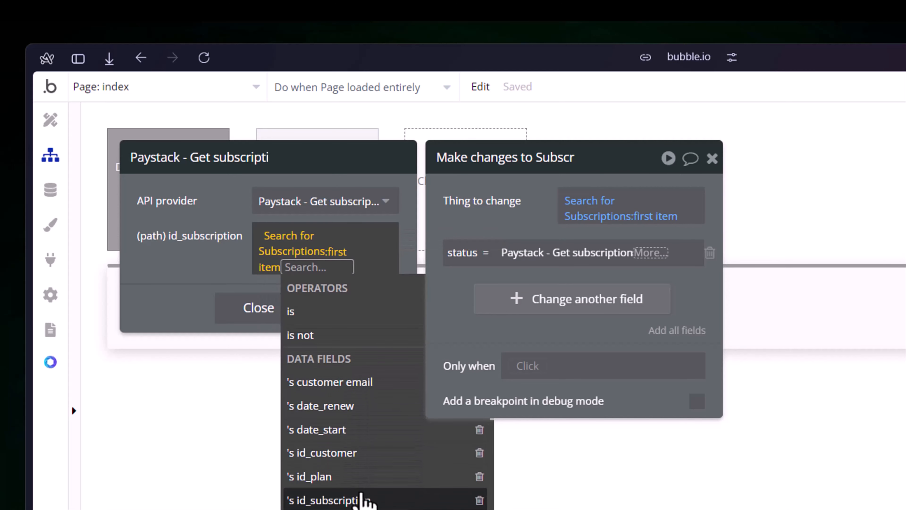
pyautogui.click(365, 499)
pyautogui.click(200, 263)
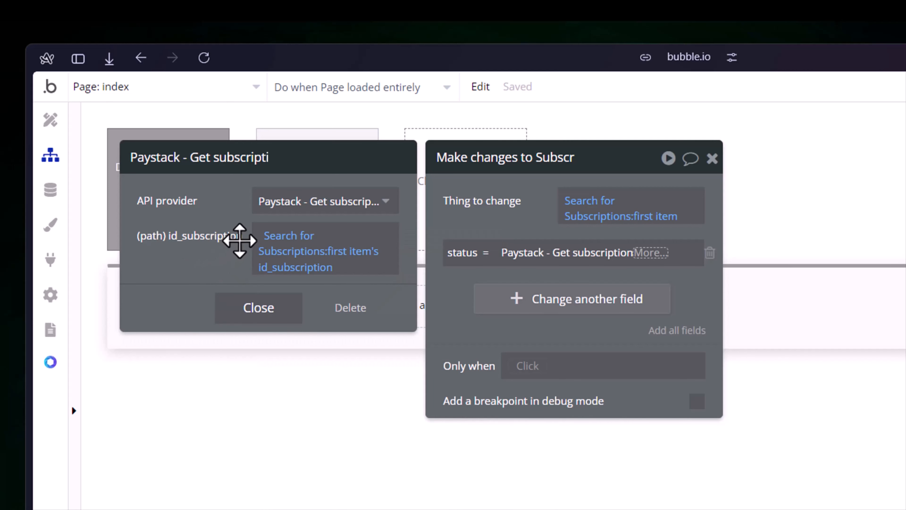
pyautogui.click(255, 314)
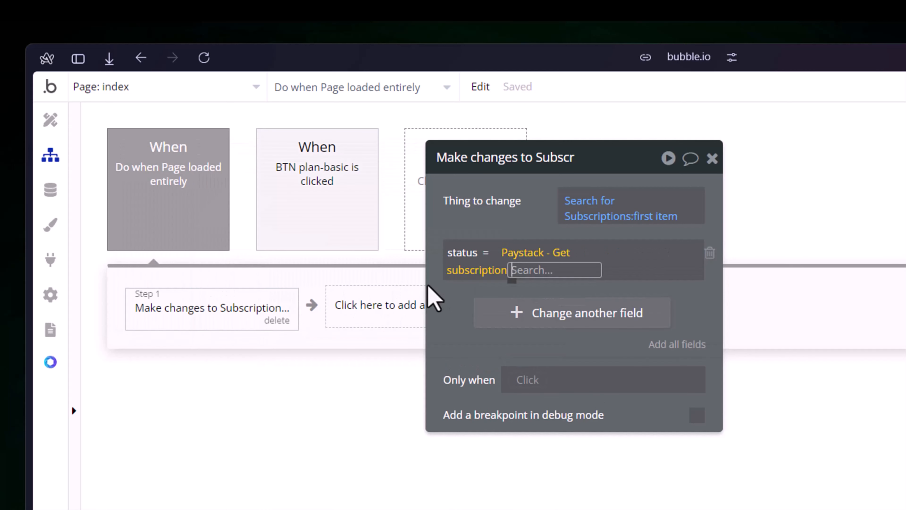
# Set status to the Get subscription result's status field.
pyautogui.click(523, 271)
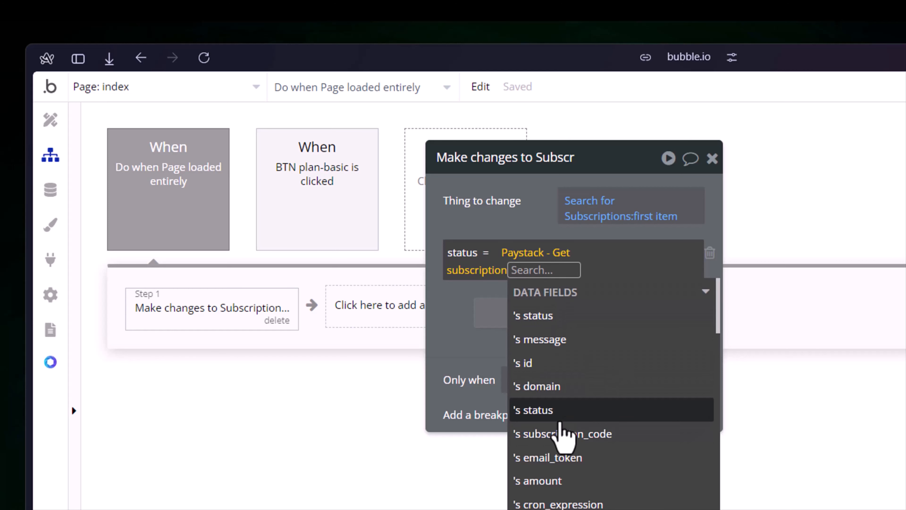
pyautogui.click(567, 411)
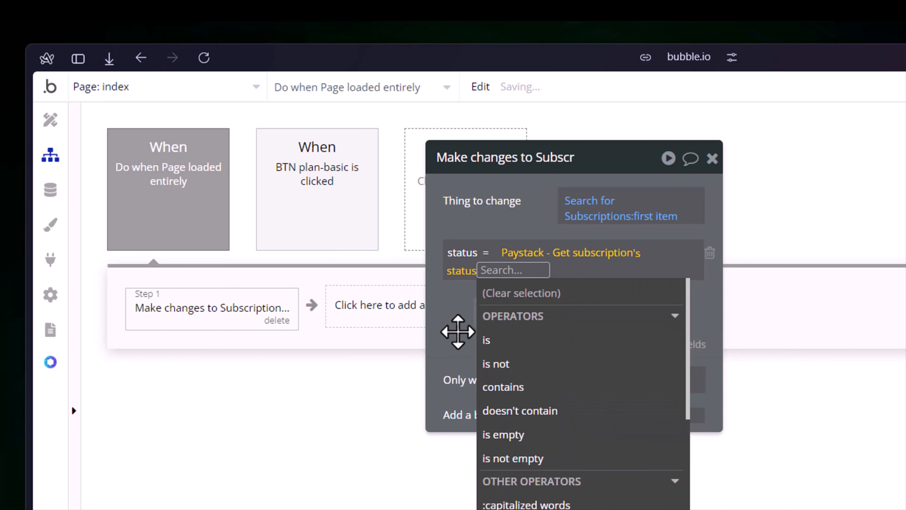
pyautogui.click(454, 306)
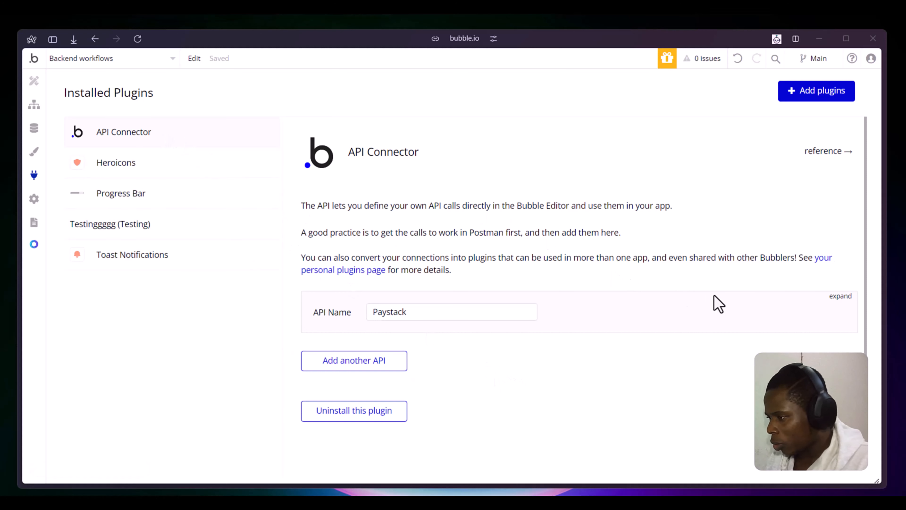
# Review the Paystack API's Authorization header key value in the API Connector.
pyautogui.click(837, 297)
pyautogui.scroll(-4, 593, 293)
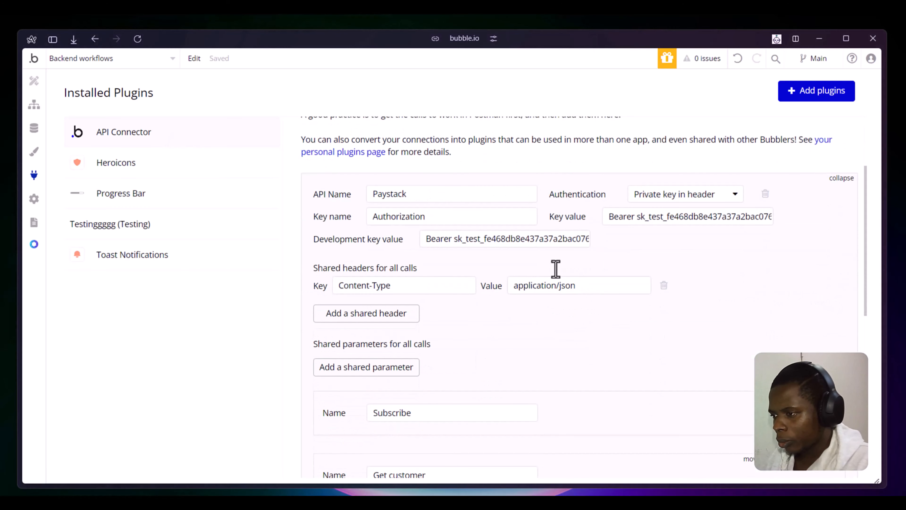
pyautogui.scroll(2, 554, 267)
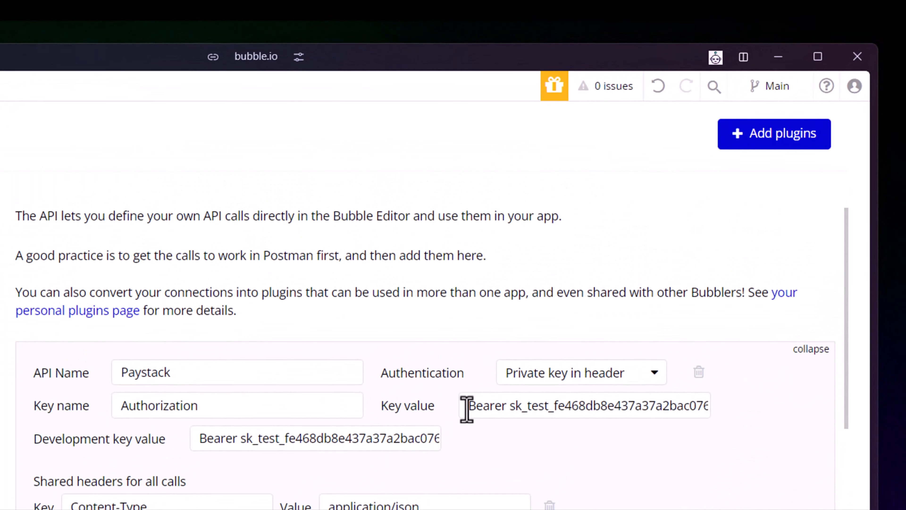
pyautogui.moveTo(608, 275); pyautogui.dragTo(624, 277)
pyautogui.moveTo(492, 409); pyautogui.dragTo(531, 408)
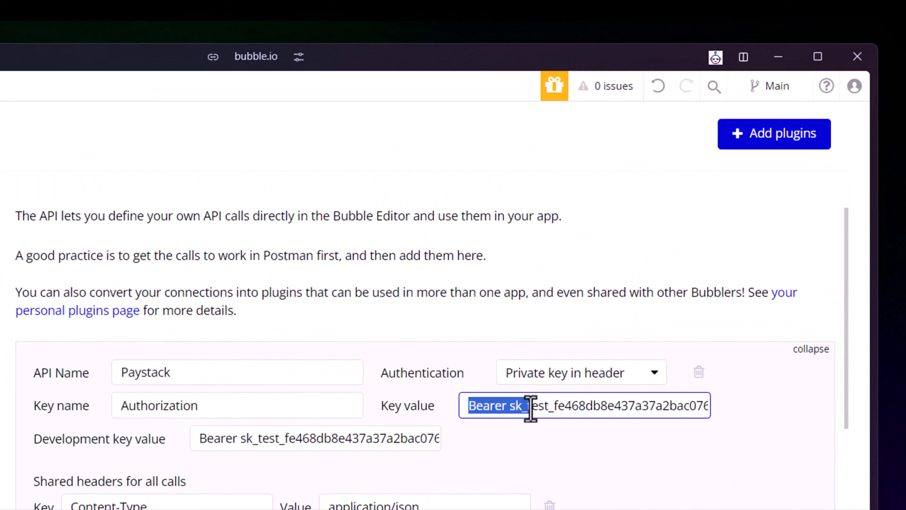
pyautogui.click(553, 411)
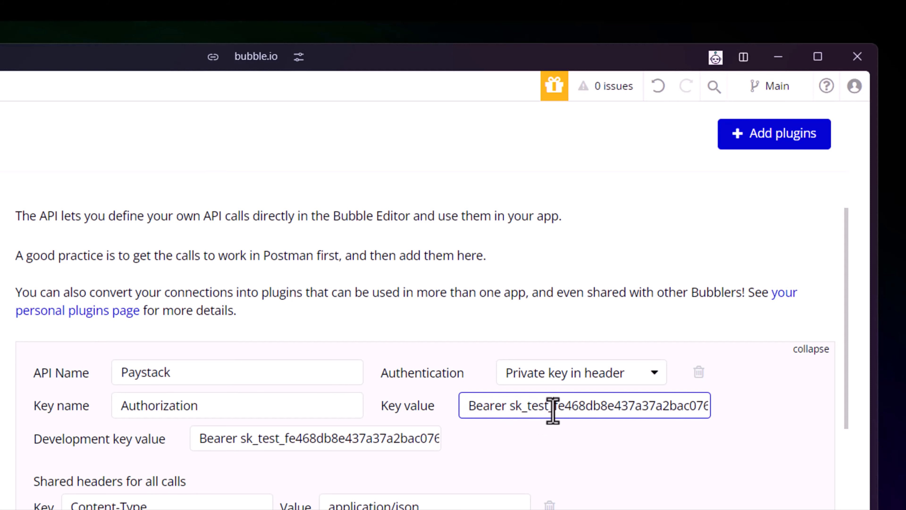
pyautogui.scroll(-5, 520, 403)
pyautogui.scroll(-3, 393, 439)
pyautogui.scroll(-5, 357, 445)
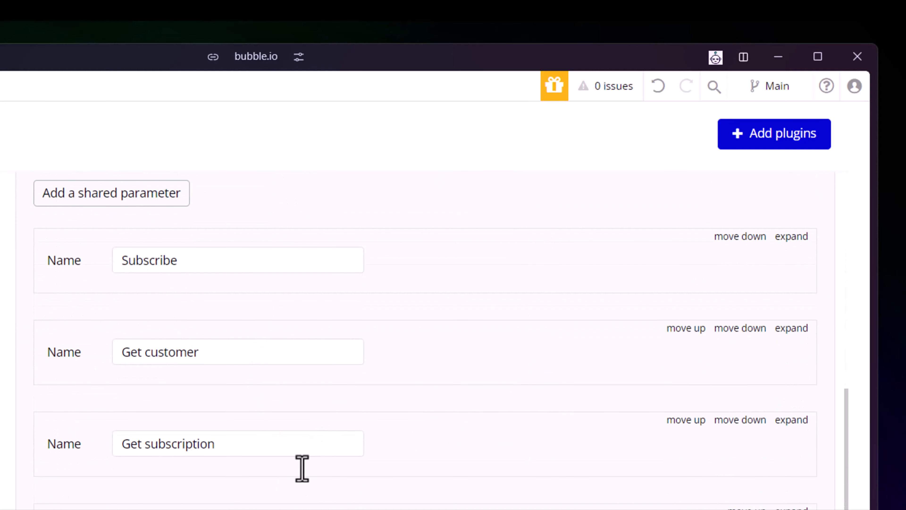
pyautogui.scroll(5, 306, 435)
pyautogui.scroll(3, 428, 372)
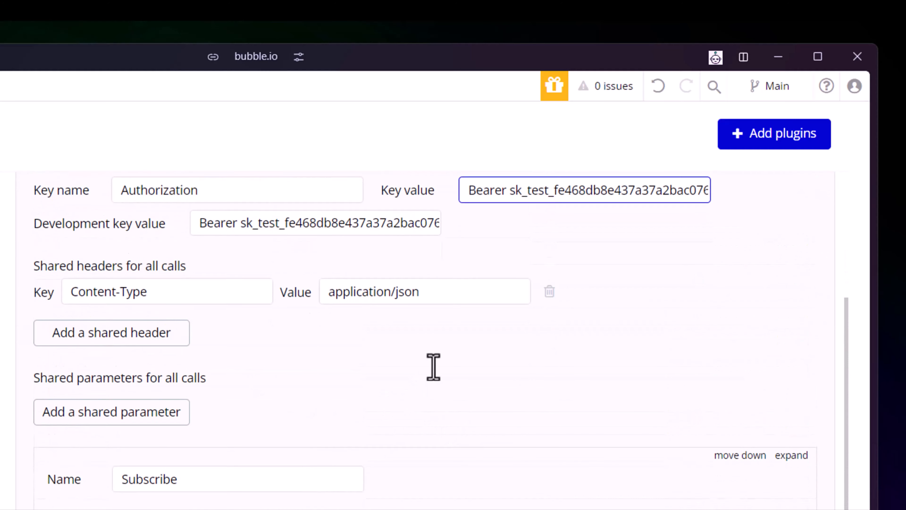
pyautogui.scroll(4, 455, 337)
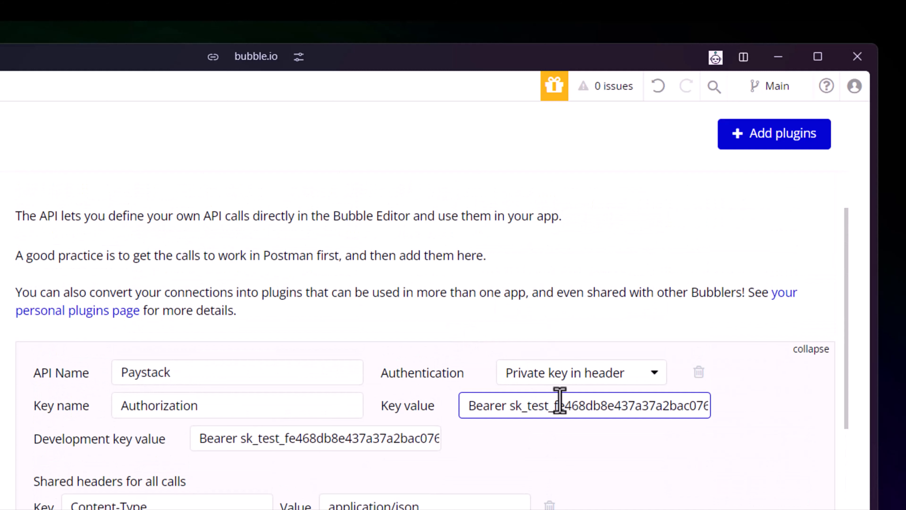
pyautogui.click(483, 438)
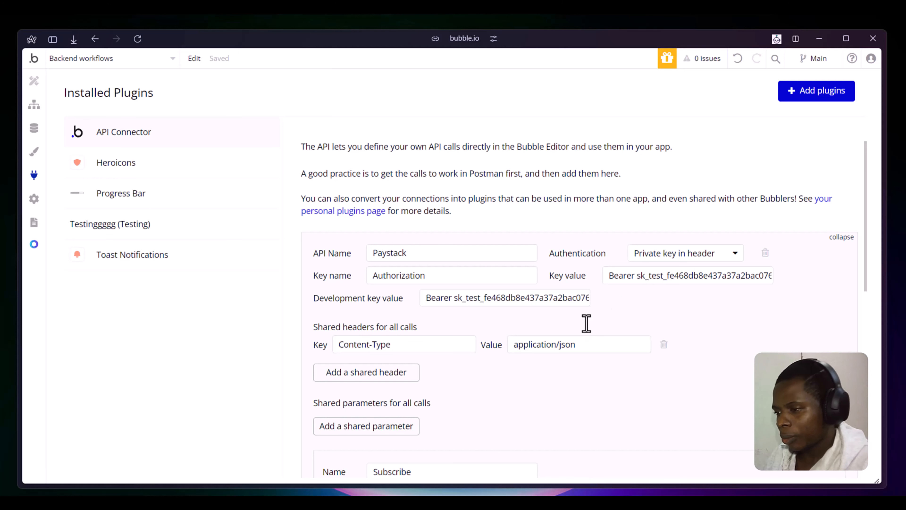
# Collapse the Paystack API definition so only its name shows.
pyautogui.scroll(-4, 590, 304)
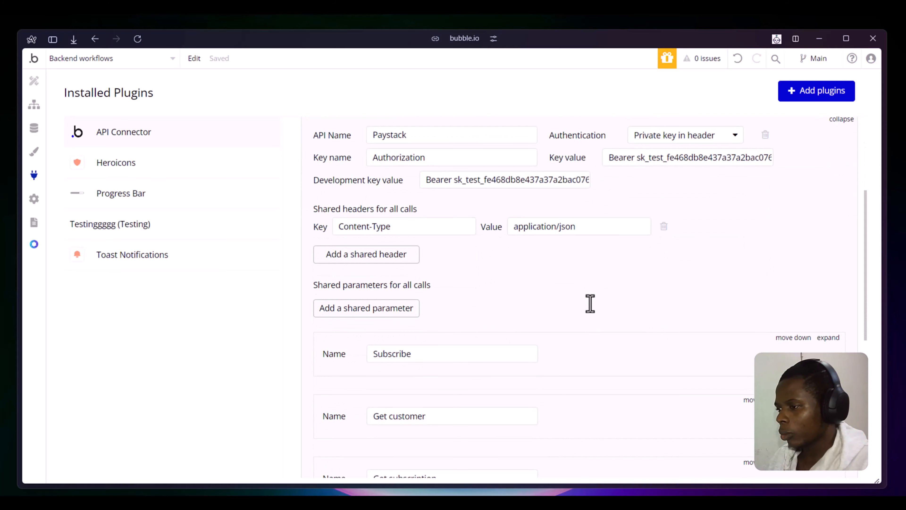
pyautogui.scroll(2, 696, 236)
pyautogui.click(842, 179)
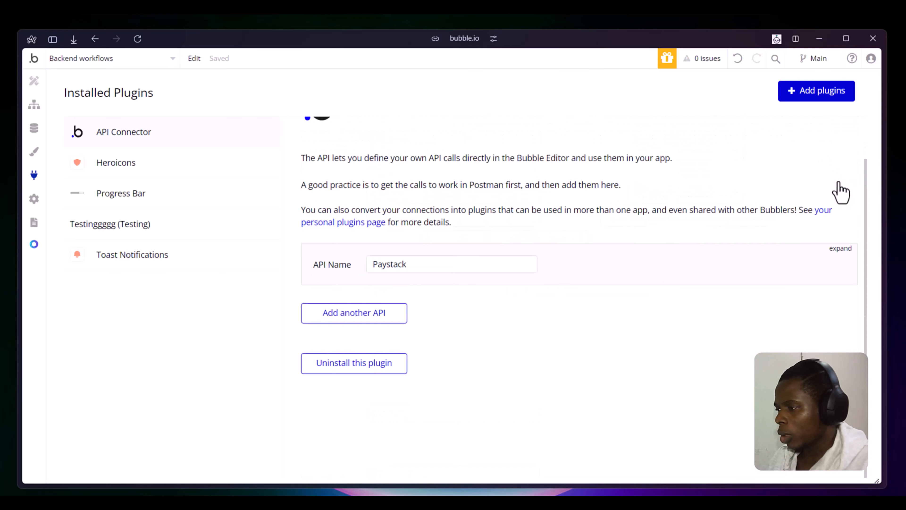
# Generate a new API token in the app's Settings API tab.
pyautogui.click(34, 201)
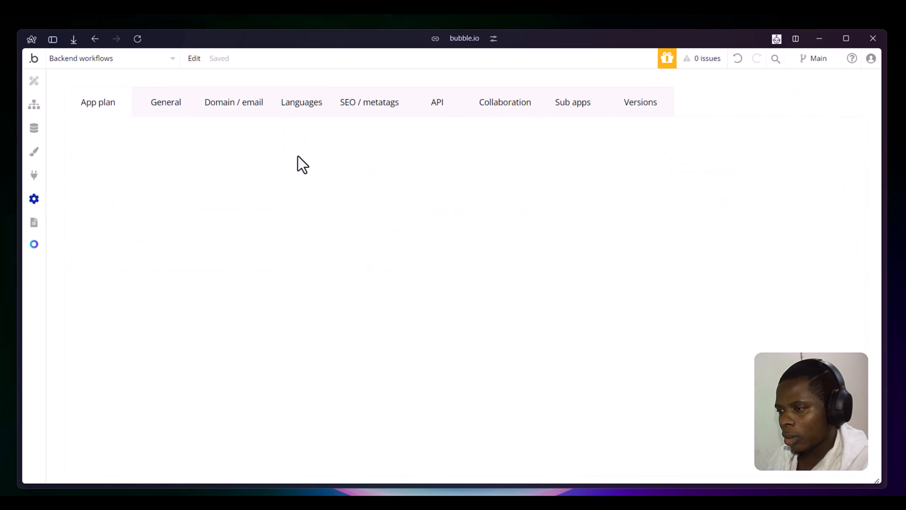
pyautogui.click(443, 107)
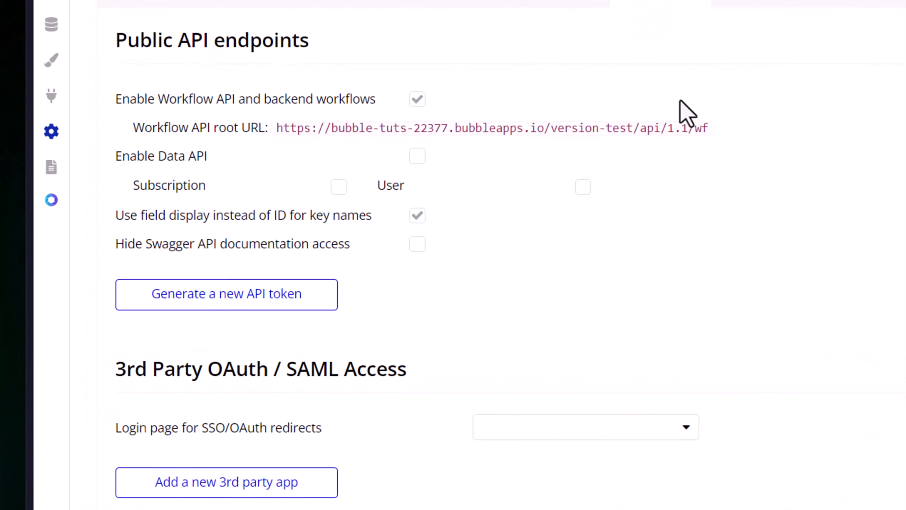
pyautogui.scroll(-2, 472, 244)
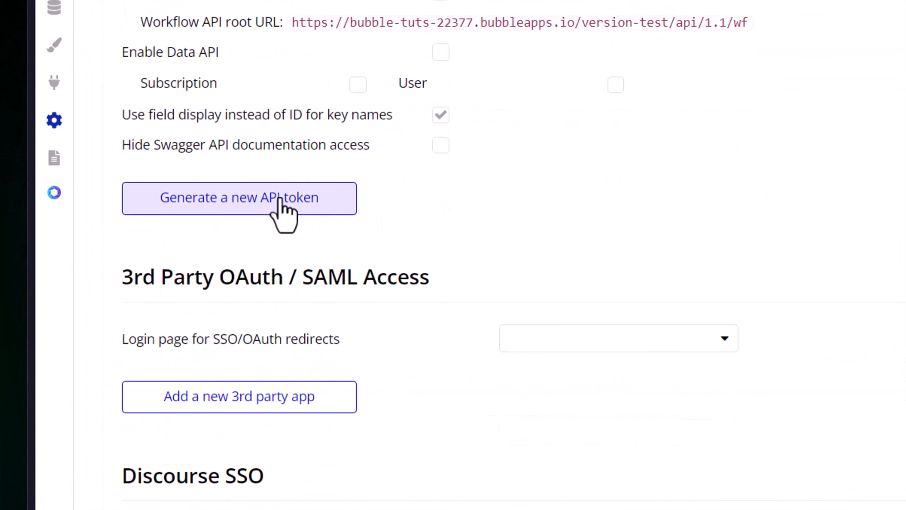
pyautogui.click(264, 202)
pyautogui.scroll(-3, 307, 222)
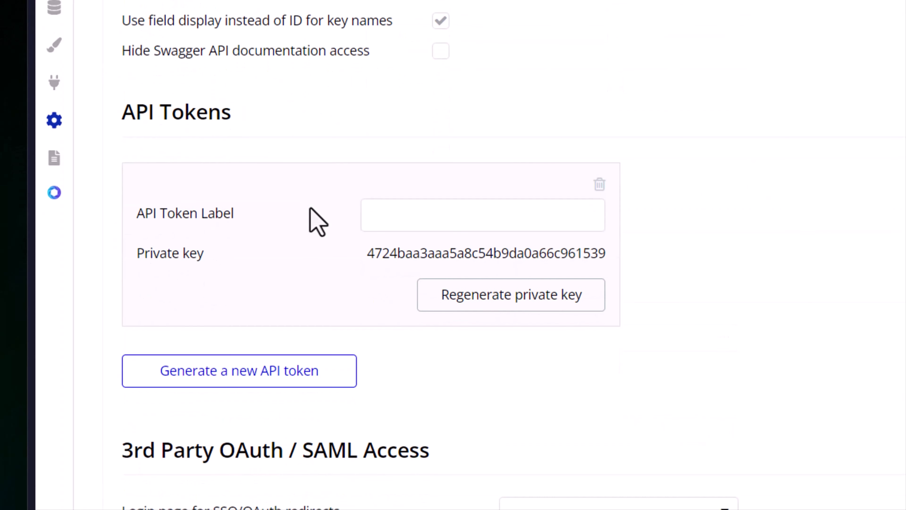
# Label the new token 'Paystack' and copy its private key.
pyautogui.click(465, 216)
pyautogui.click(466, 216)
pyautogui.write('Pa')
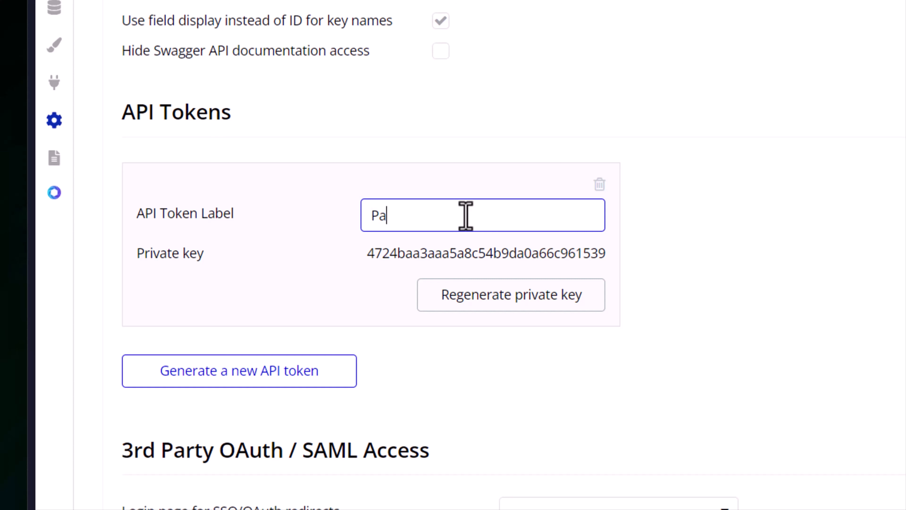
pyautogui.write('ystack')
pyautogui.click(329, 220)
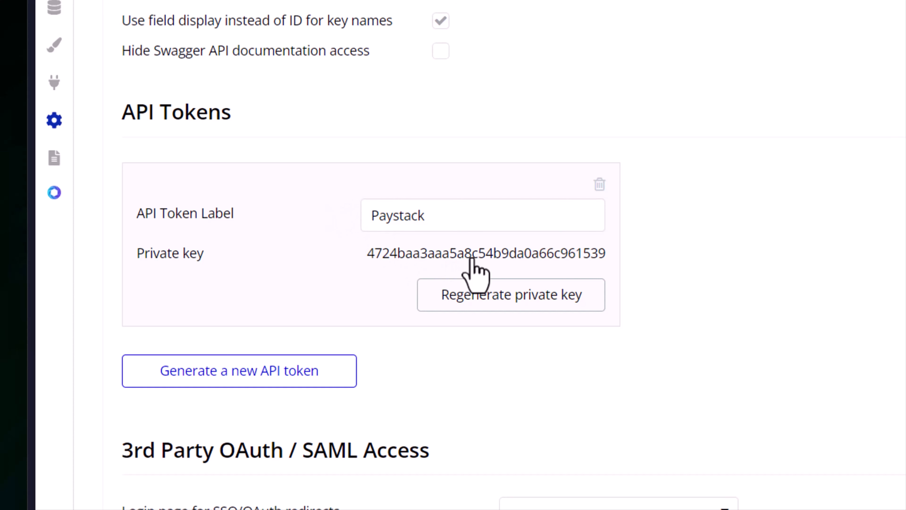
pyautogui.click(500, 254)
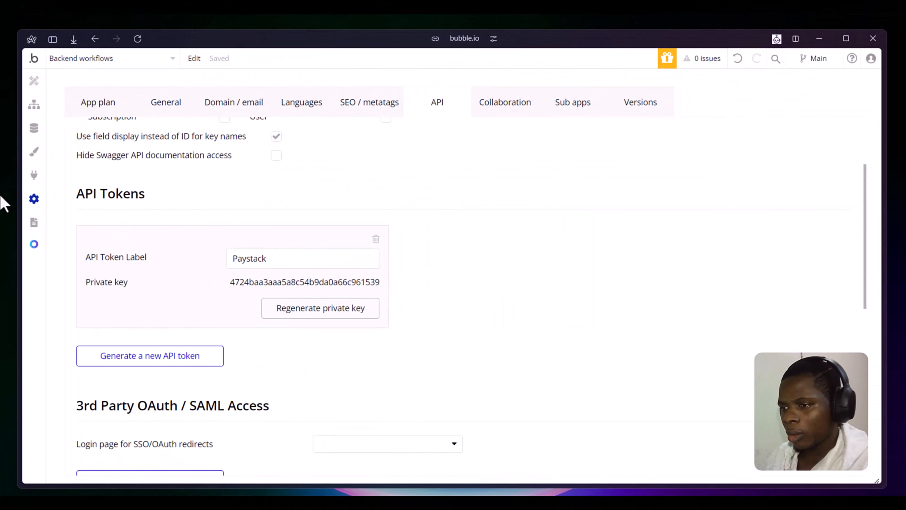
# Append /api/1.1/wf/subscribe/?api_token= and the pasted Bubble token to Paystack's test webhook URL.
pyautogui.moveTo(1, 199)
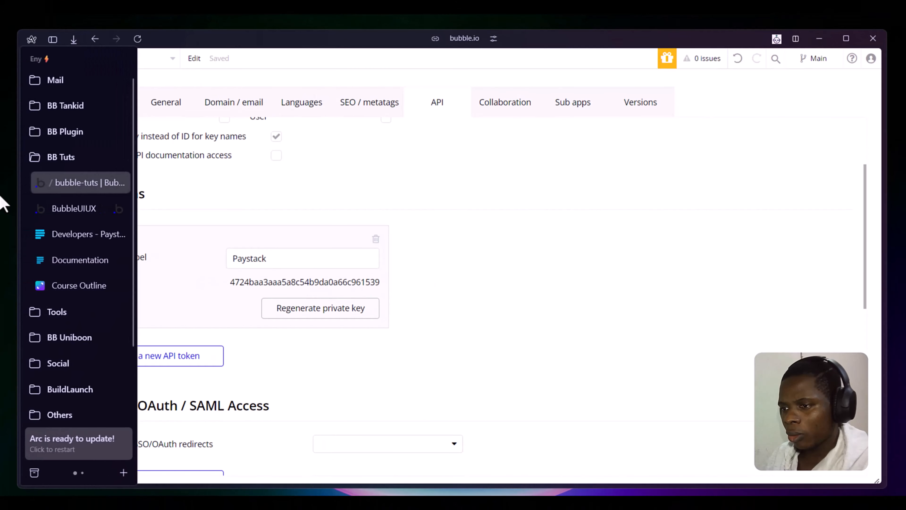
pyautogui.click(64, 240)
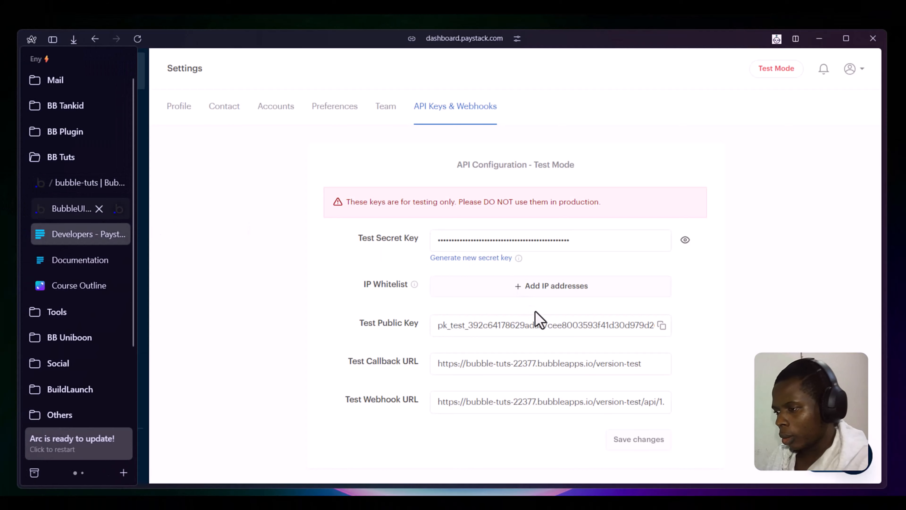
pyautogui.scroll(-2, 541, 321)
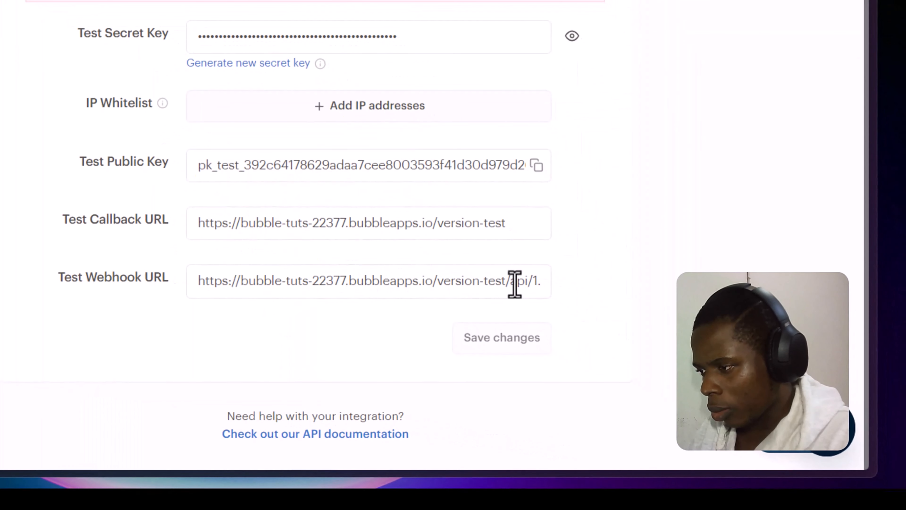
pyautogui.click(526, 283)
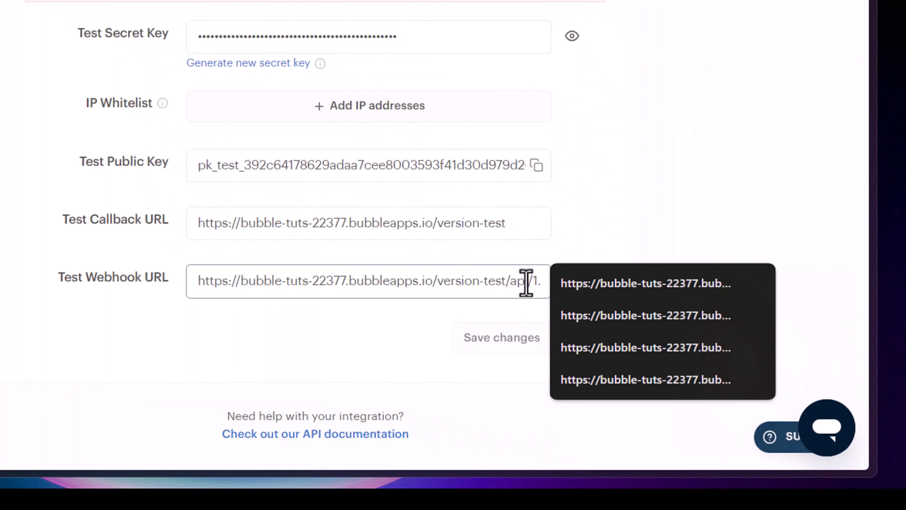
pyautogui.press('Down')
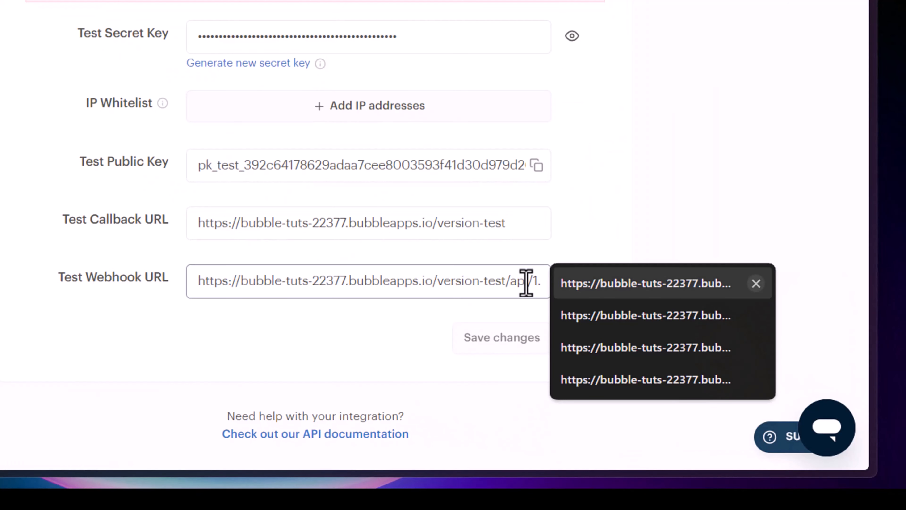
pyautogui.click(512, 284)
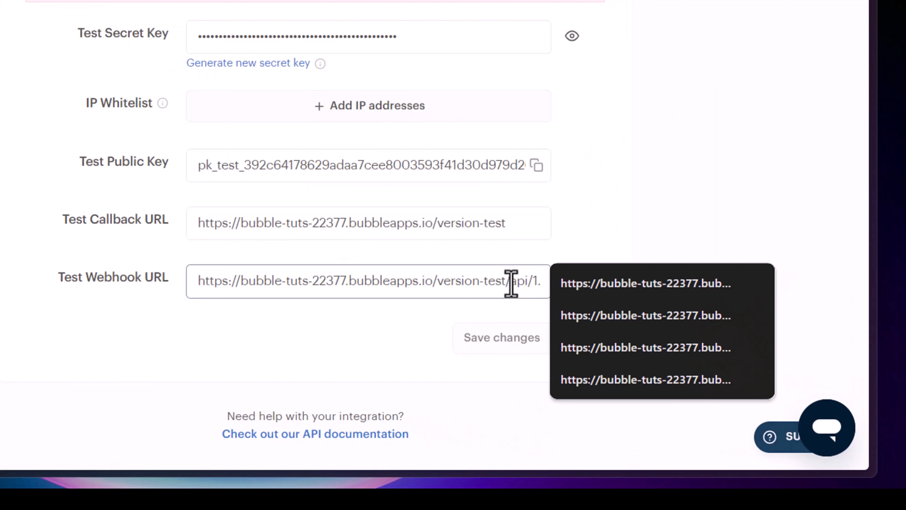
pyautogui.write('/api/1.1/wf/subscribe/')
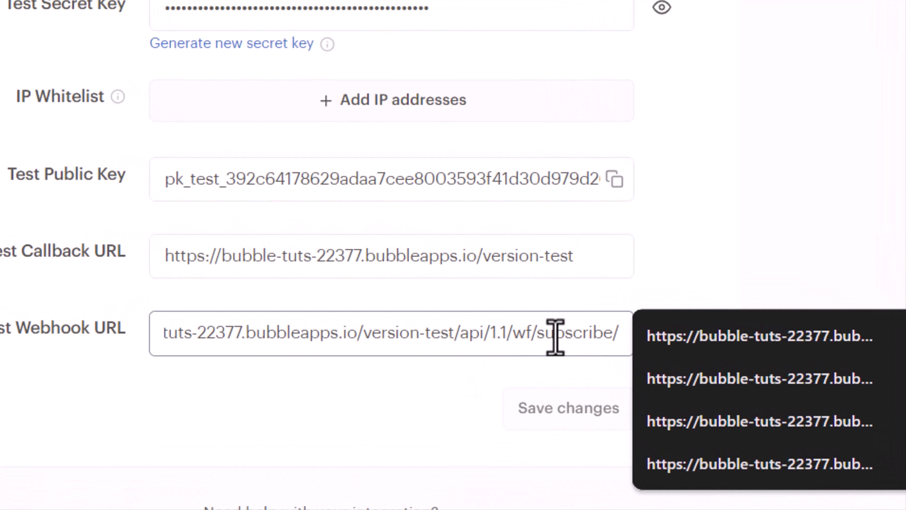
pyautogui.write('?')
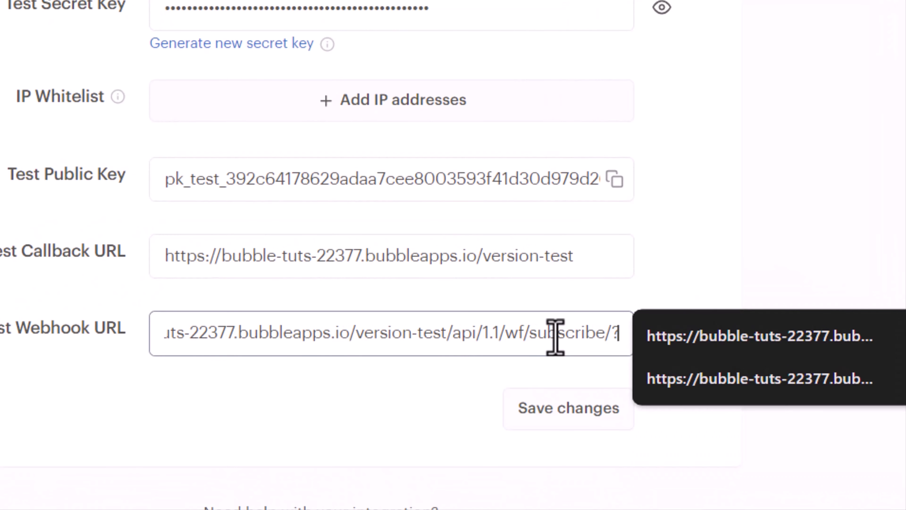
pyautogui.write('a')
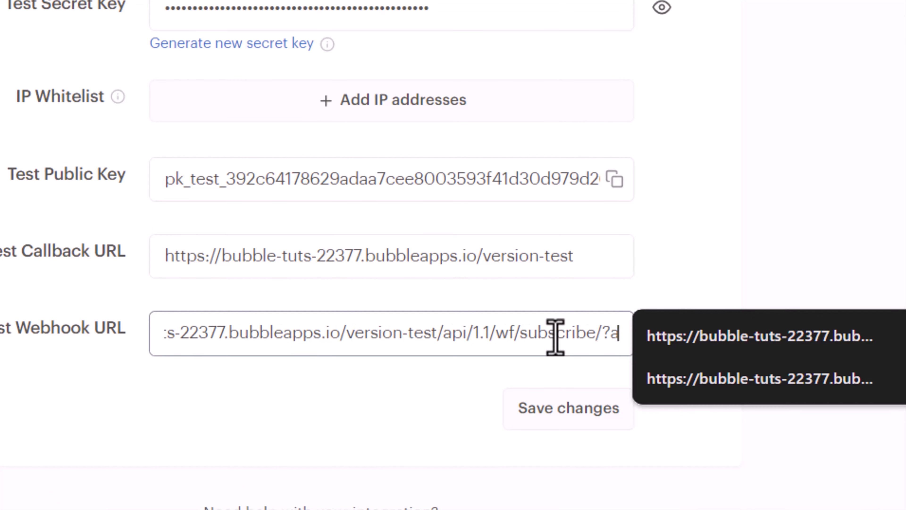
pyautogui.write('p')
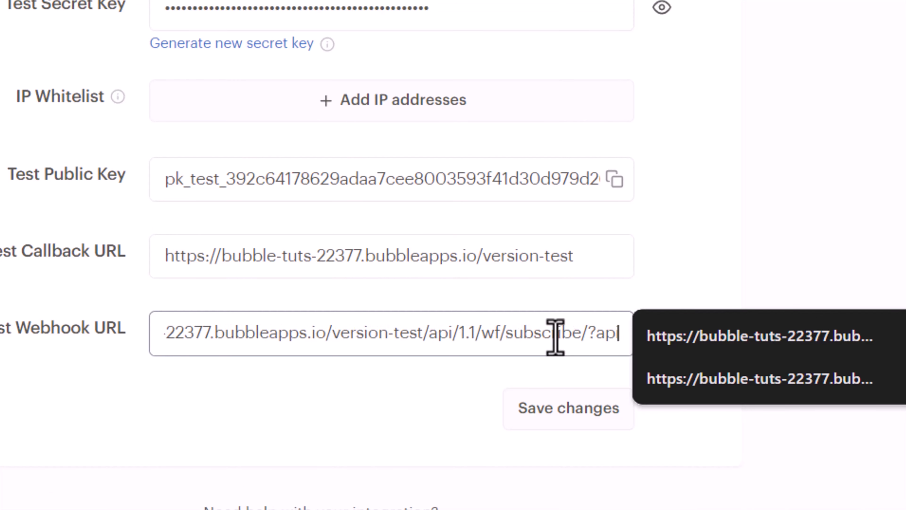
pyautogui.write('i_')
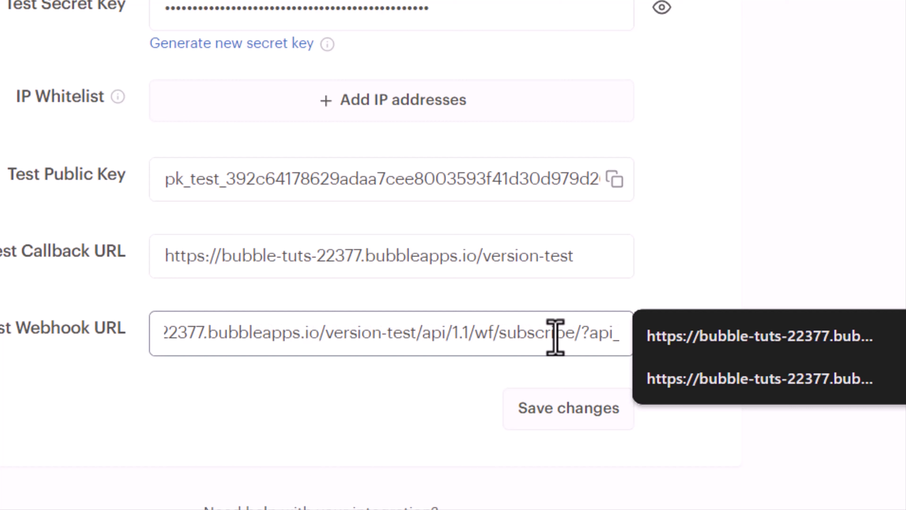
pyautogui.write('tok')
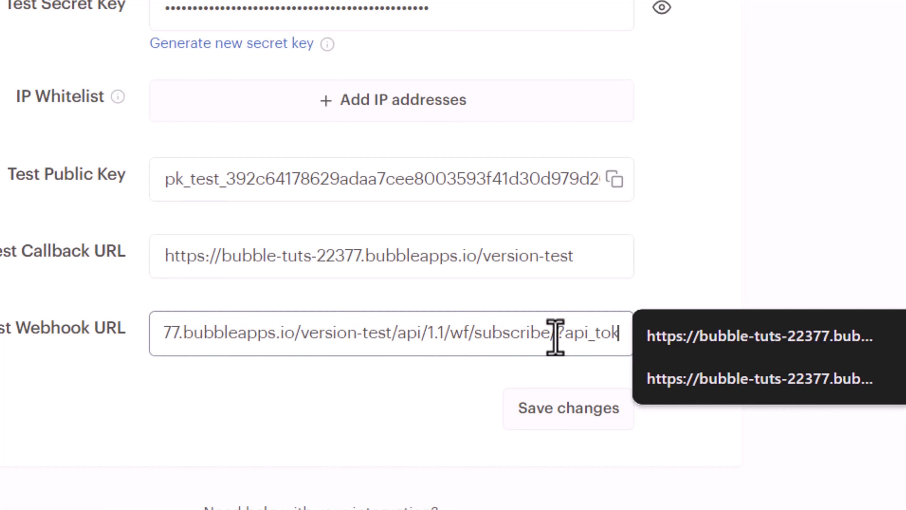
pyautogui.write('en')
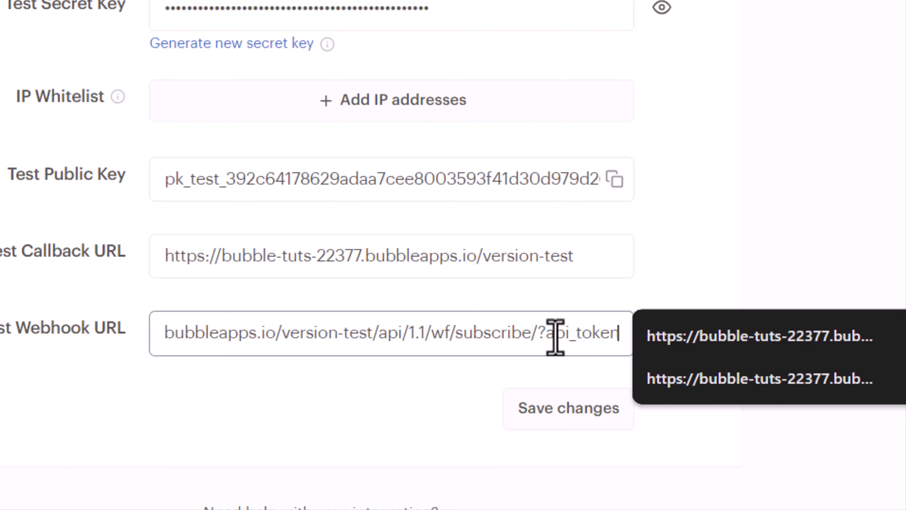
pyautogui.write('+')
pyautogui.press('BackSpace')
pyautogui.write('=')
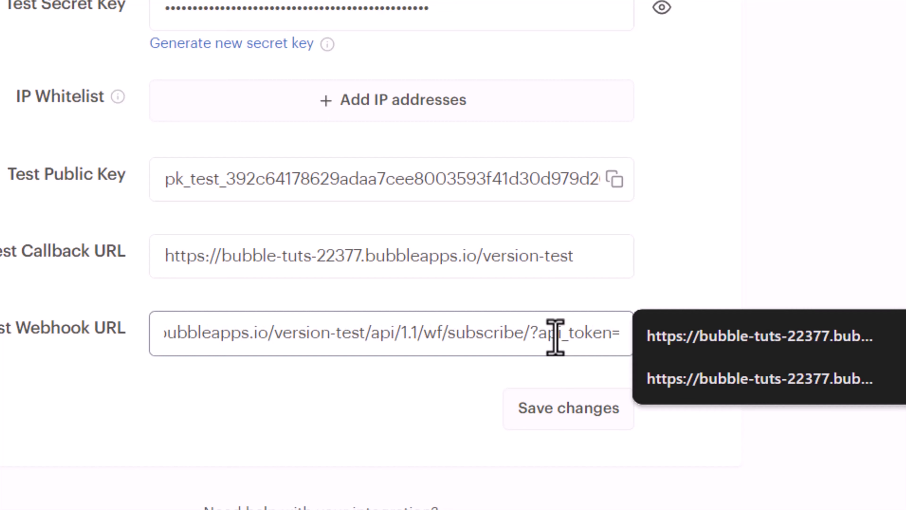
pyautogui.hotkey('ctrl', 'v')
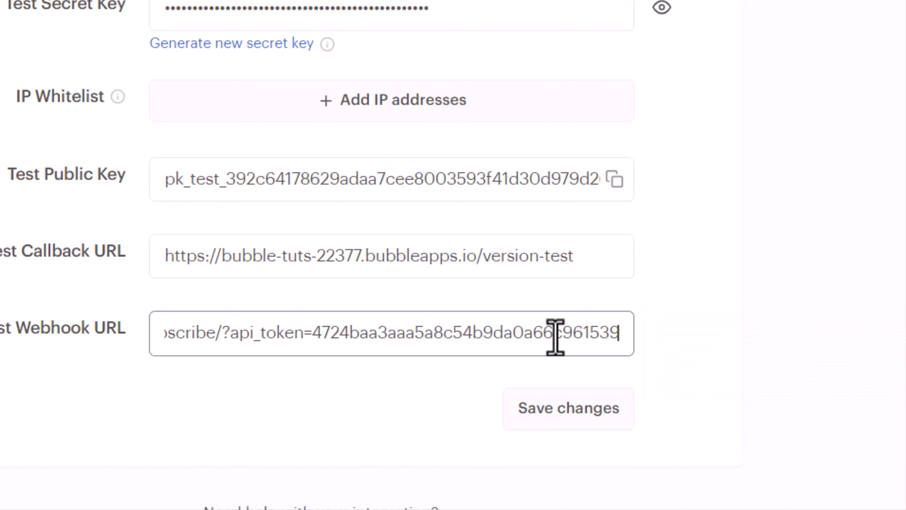
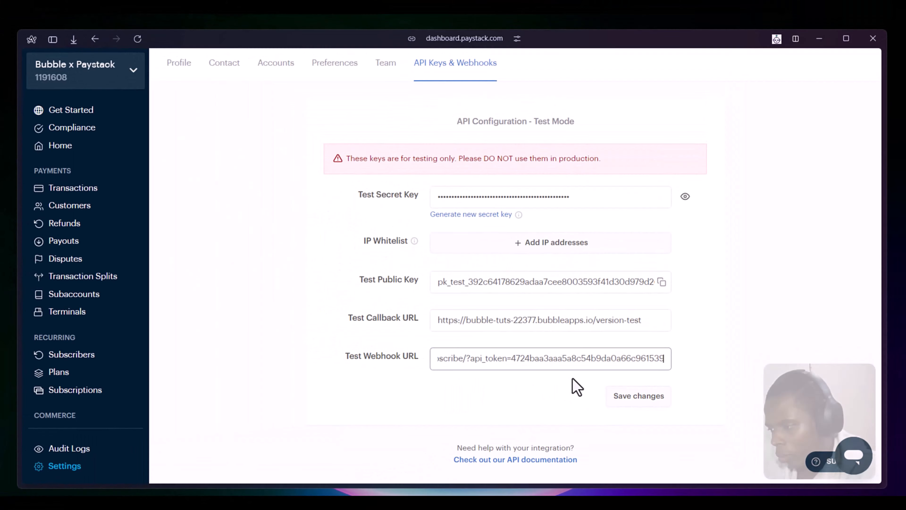
# Save the new Paystack test webhook URL and confirm the update succeeded.
pyautogui.click(439, 380)
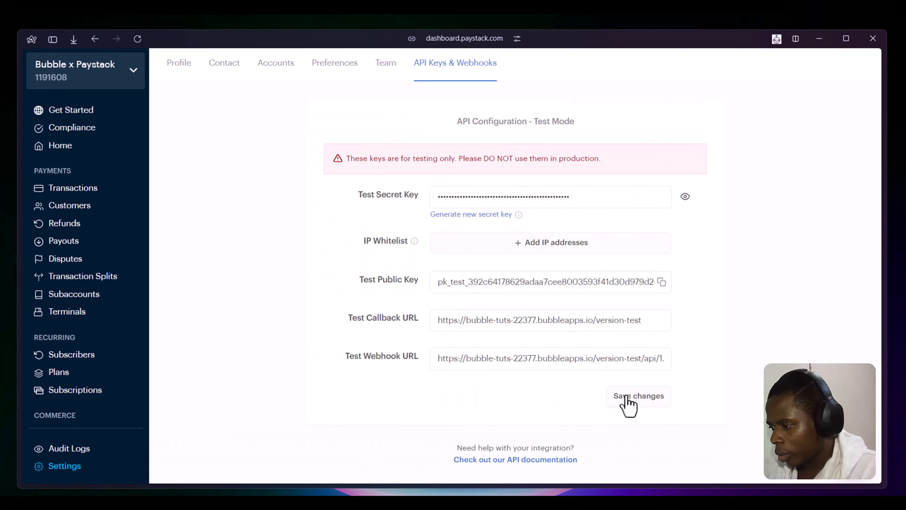
pyautogui.click(627, 396)
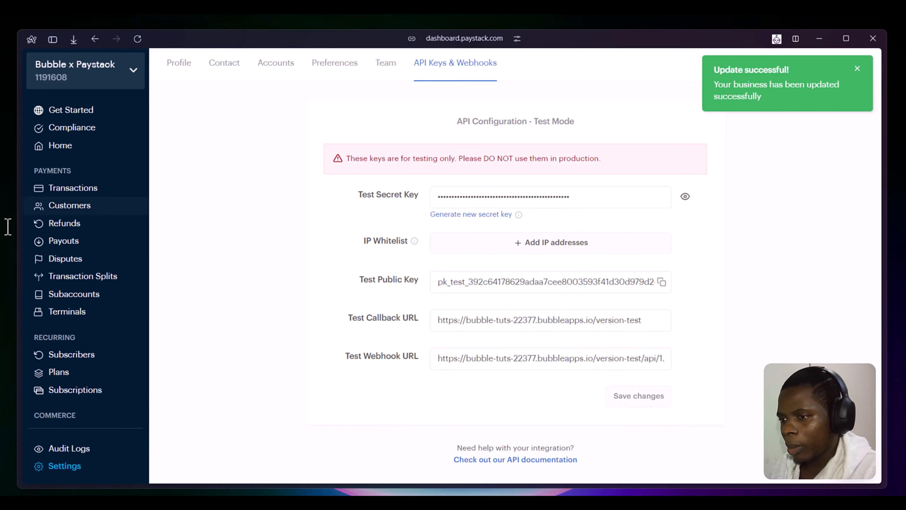
# In the subscribe backend workflow, uncheck 'run without authentication' and 'Ignore privacy rules'.
pyautogui.moveTo(3, 281)
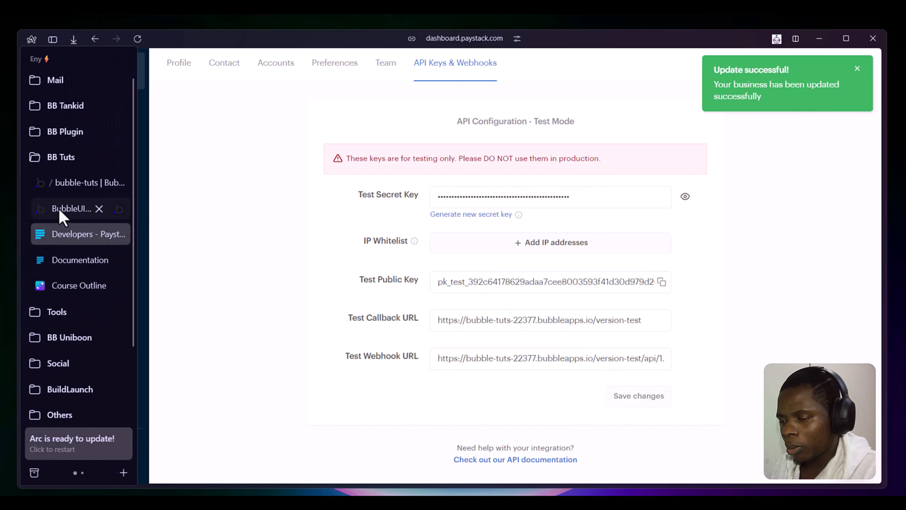
pyautogui.click(71, 190)
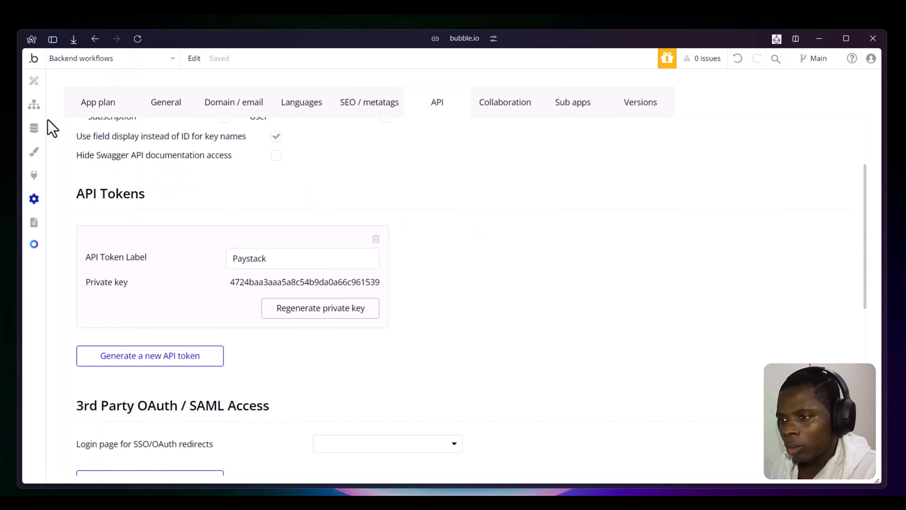
pyautogui.click(35, 107)
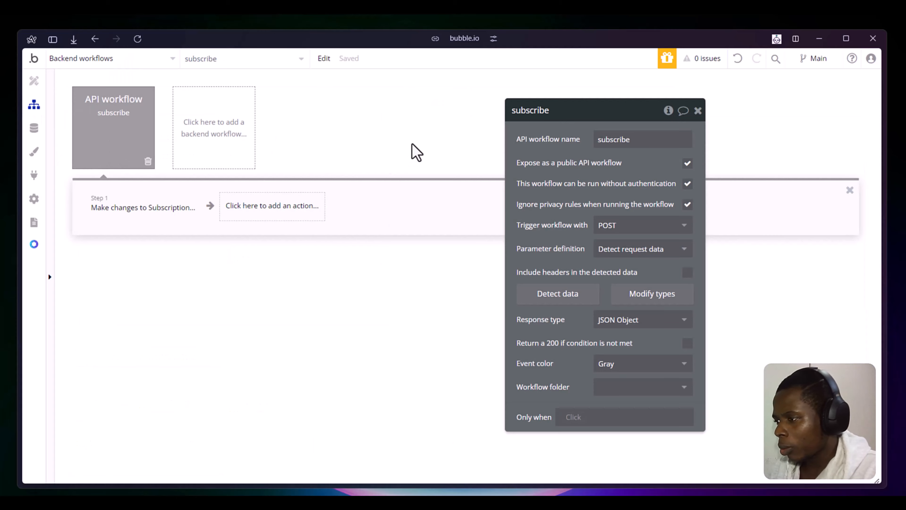
pyautogui.moveTo(559, 117); pyautogui.dragTo(345, 119)
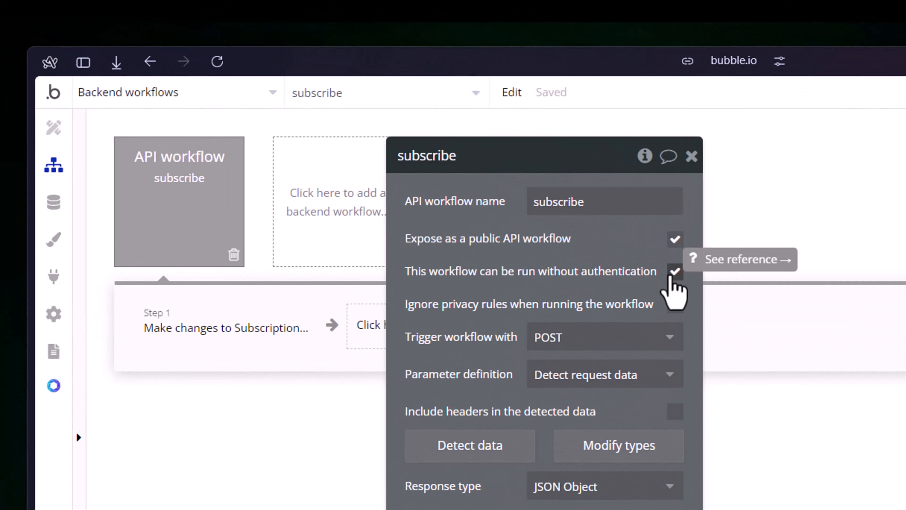
pyautogui.click(674, 273)
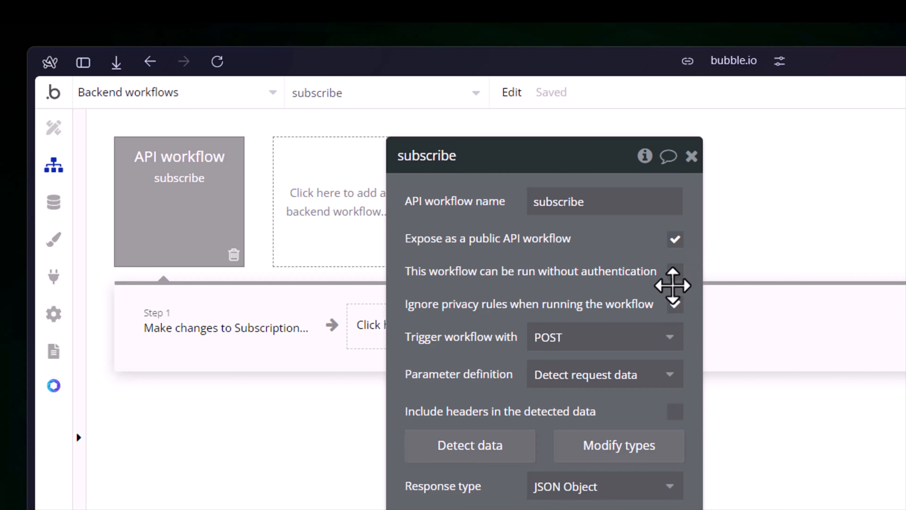
pyautogui.click(676, 305)
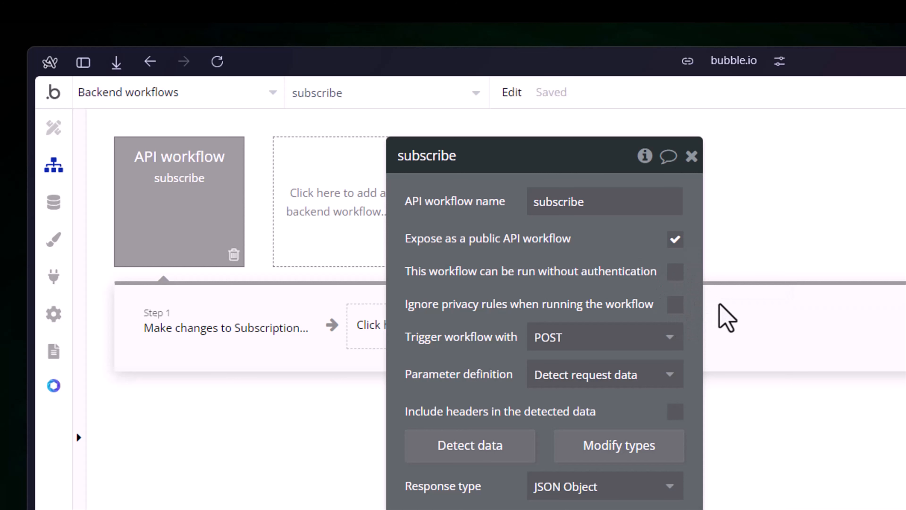
pyautogui.moveTo(566, 166); pyautogui.dragTo(594, 171)
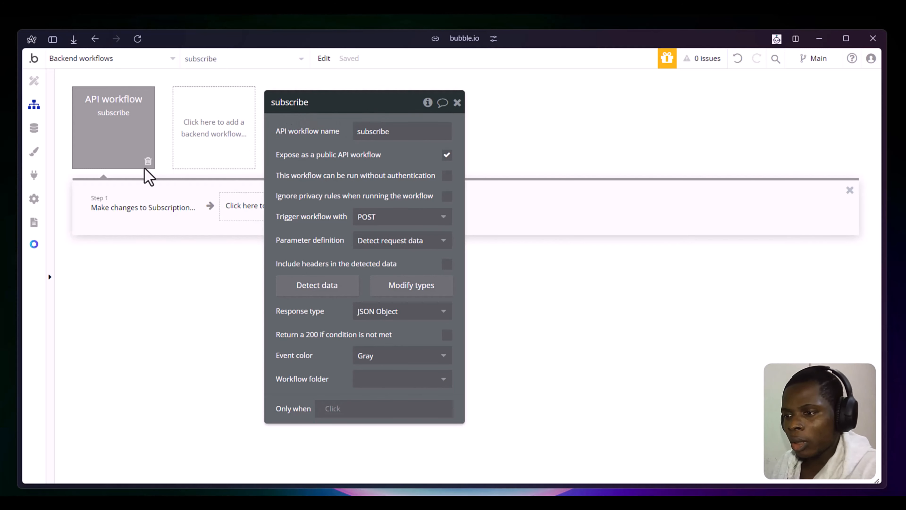
# Check the API tokens settings, then close the subscribe workflow's settings panel.
pyautogui.click(34, 199)
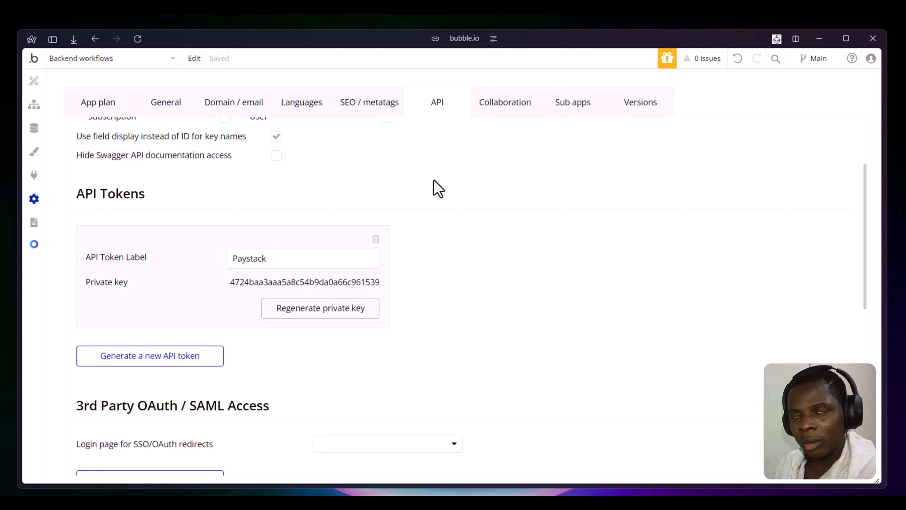
pyautogui.click(35, 107)
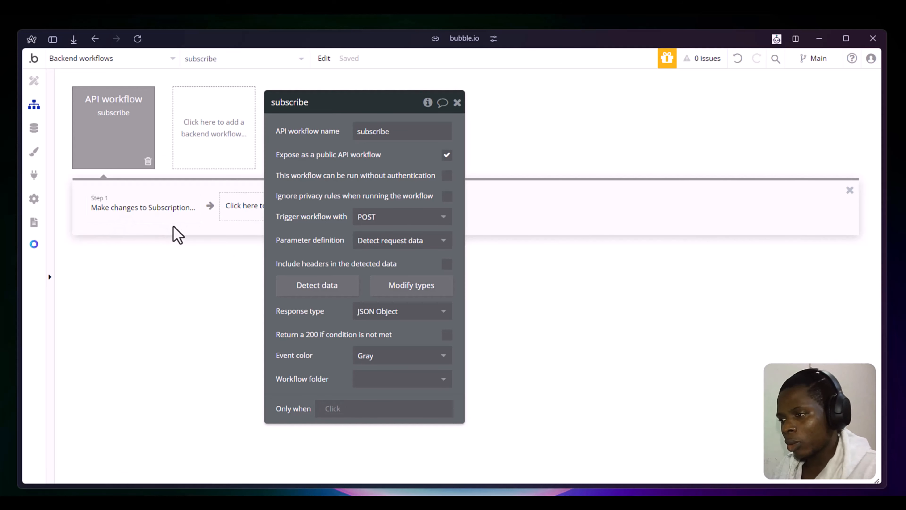
pyautogui.moveTo(356, 108); pyautogui.dragTo(362, 115)
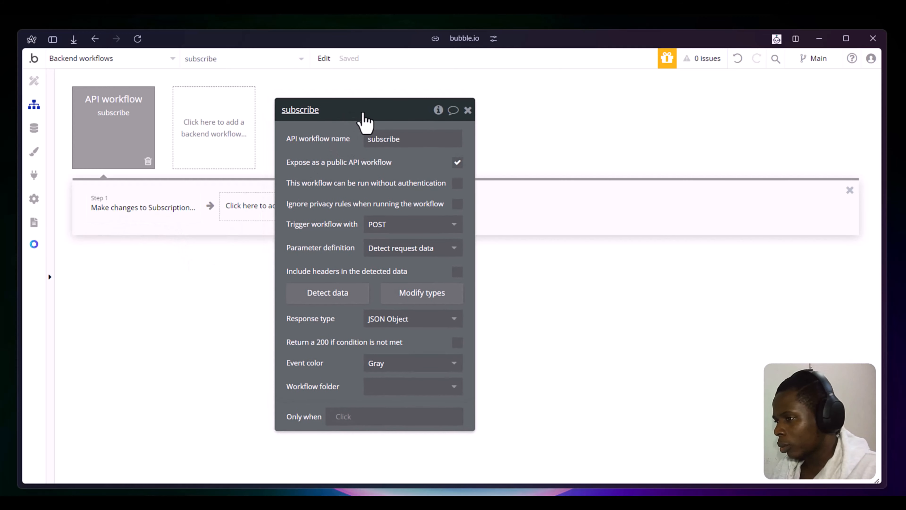
pyautogui.click(468, 110)
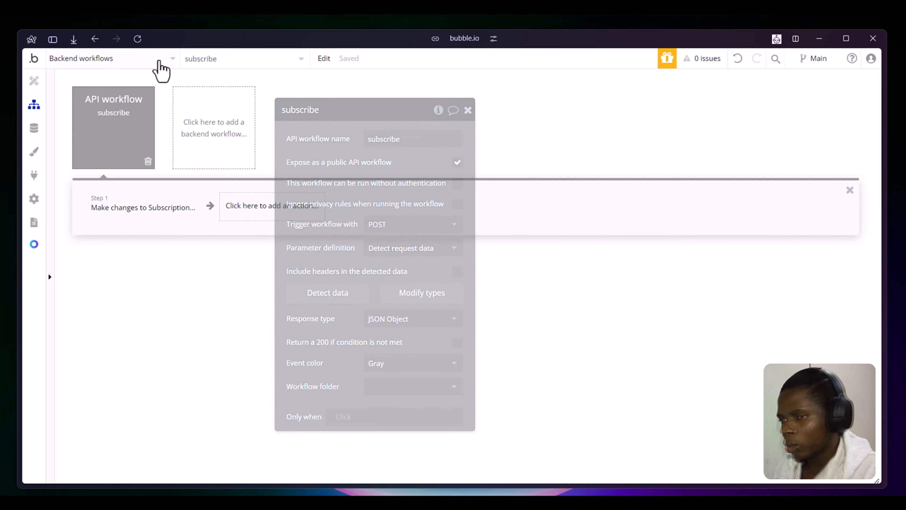
# Bring up the page selector list of the app's pages.
pyautogui.click(161, 67)
pyautogui.click(273, 304)
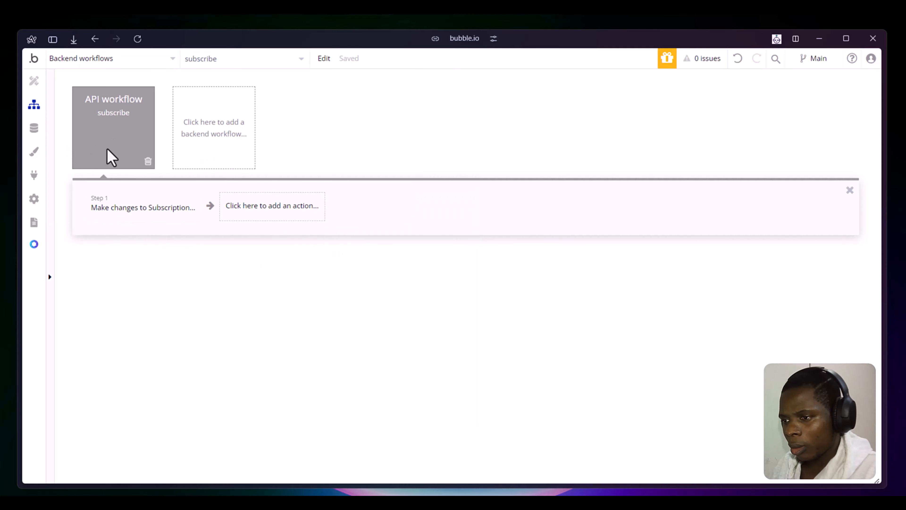
pyautogui.click(171, 61)
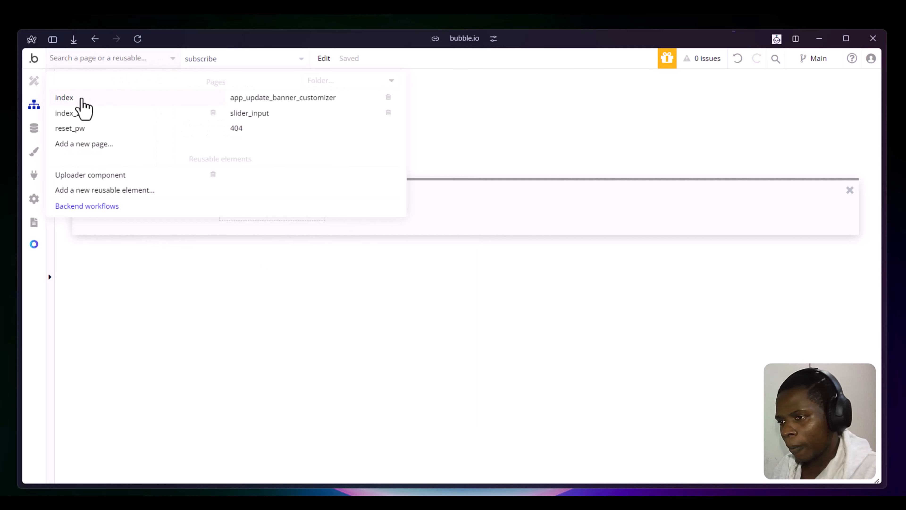
# On the index page, add a 'When BTN plan-pro is clicked' workflow for the Premium Choose plan button.
pyautogui.click(81, 99)
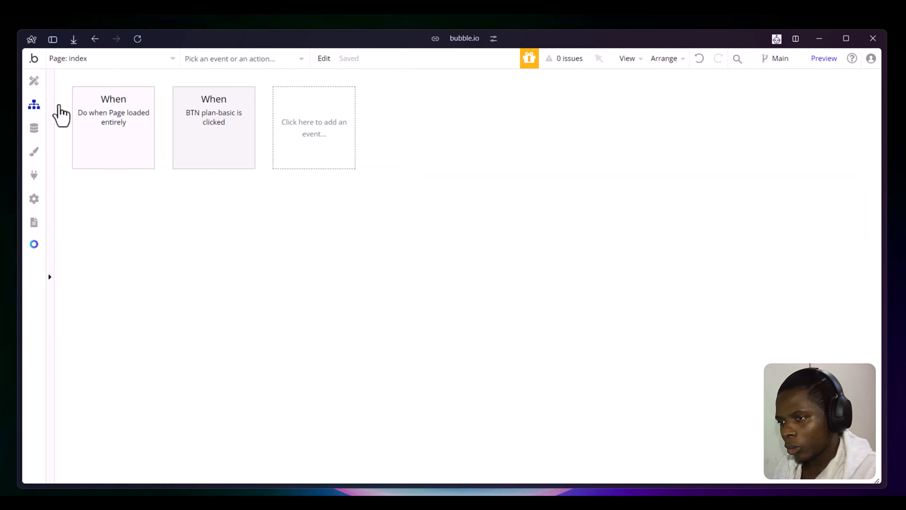
pyautogui.click(33, 90)
pyautogui.scroll(-1, 548, 361)
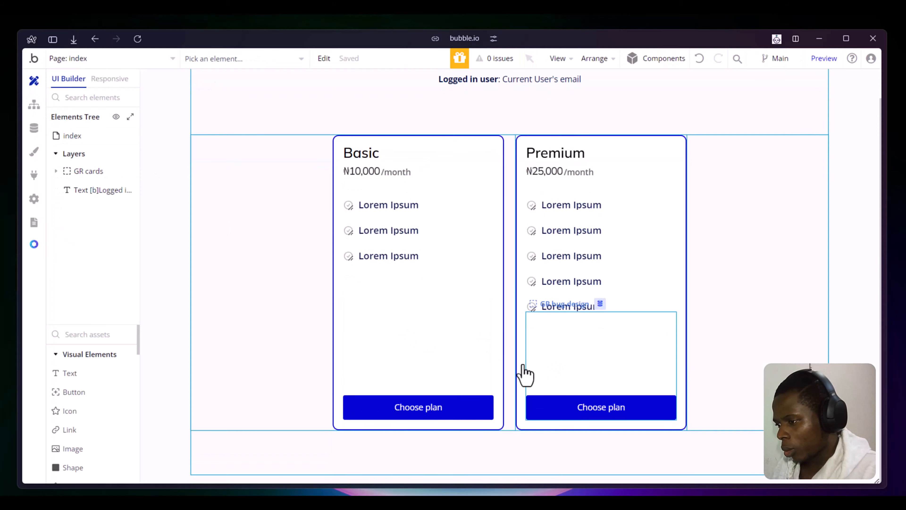
pyautogui.click(442, 410)
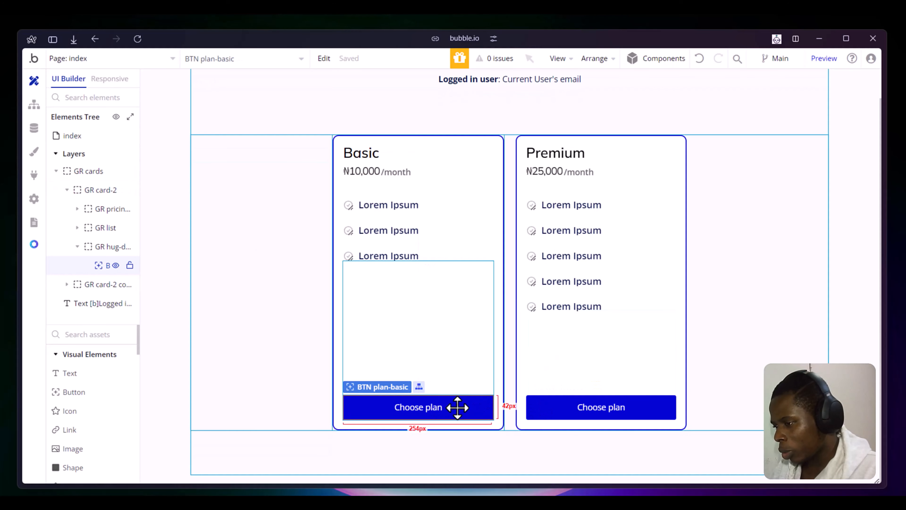
pyautogui.click(573, 414)
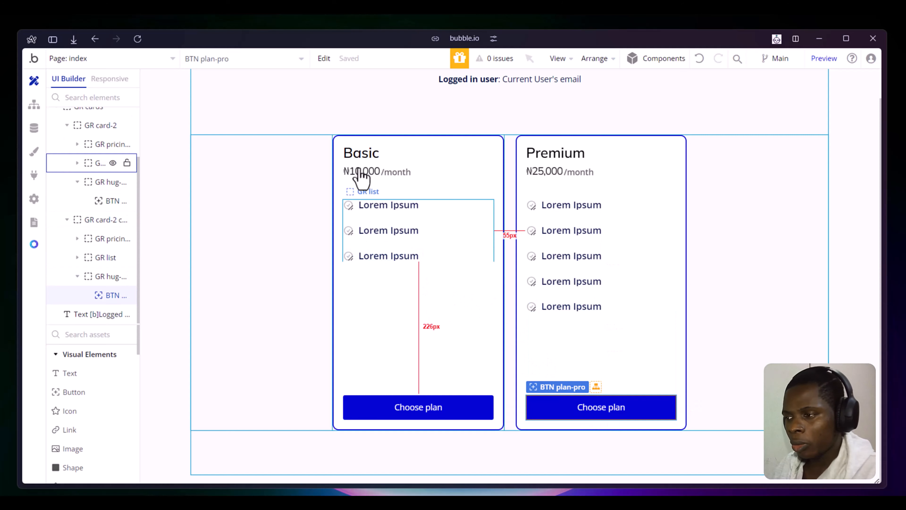
pyautogui.doubleClick(563, 407)
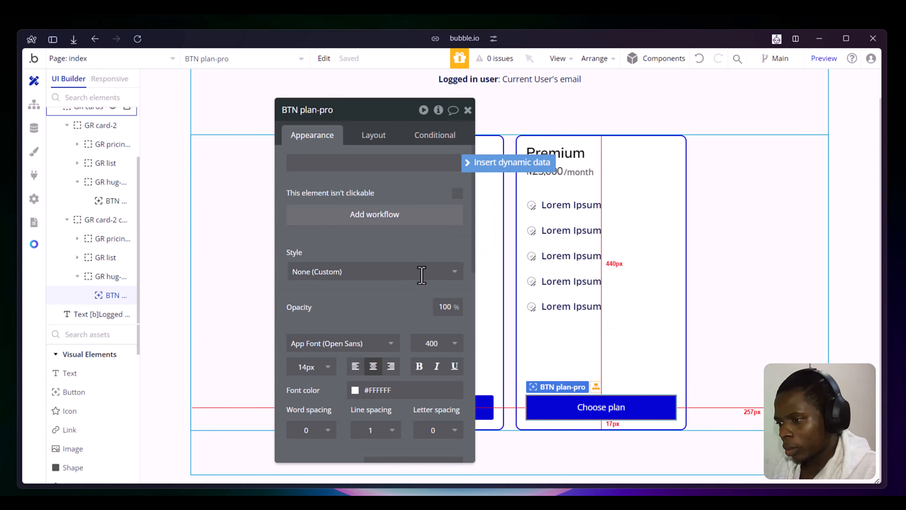
pyautogui.click(390, 224)
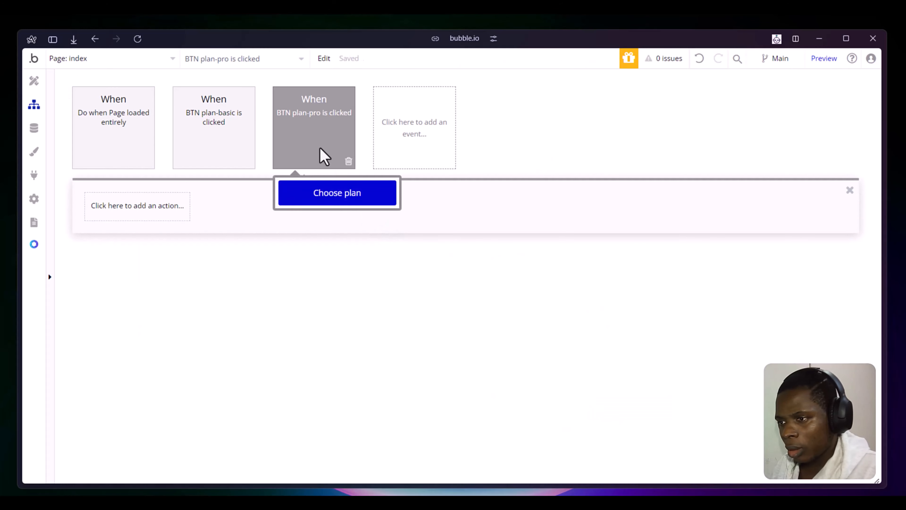
pyautogui.click(164, 207)
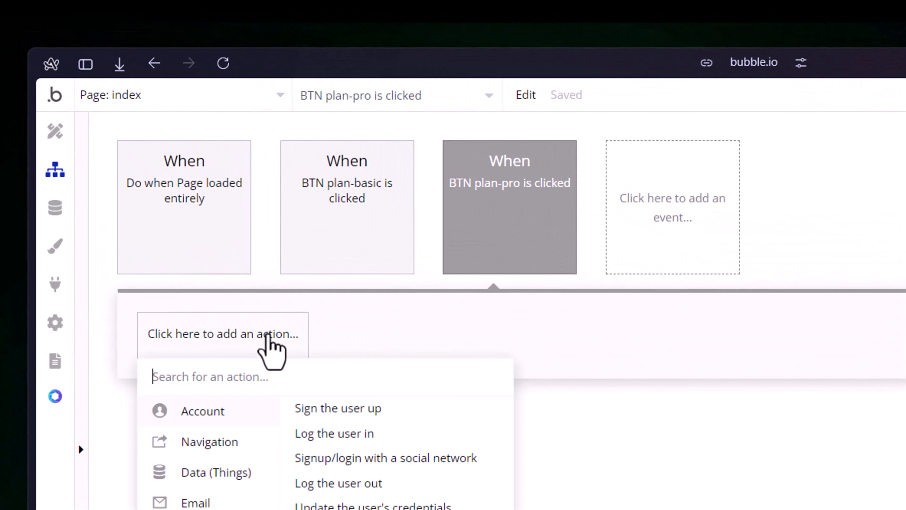
pyautogui.write('sub')
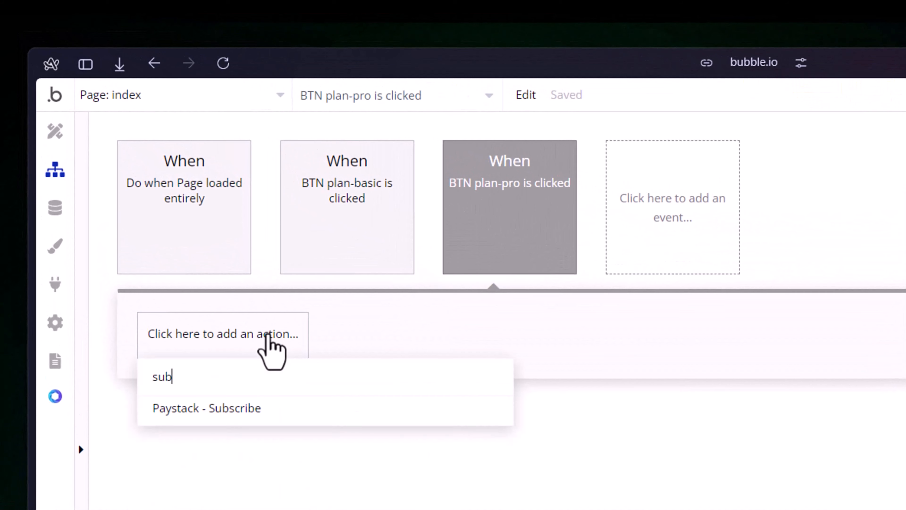
pyautogui.click(239, 410)
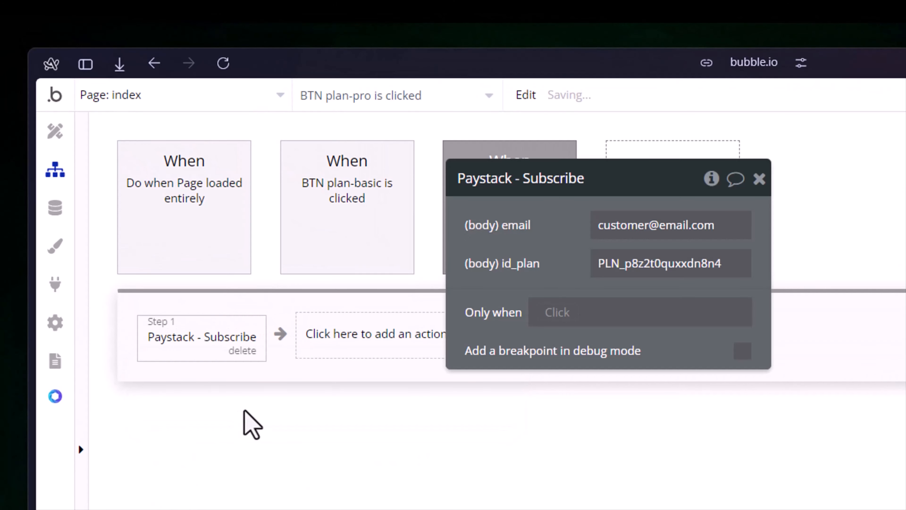
pyautogui.click(692, 235)
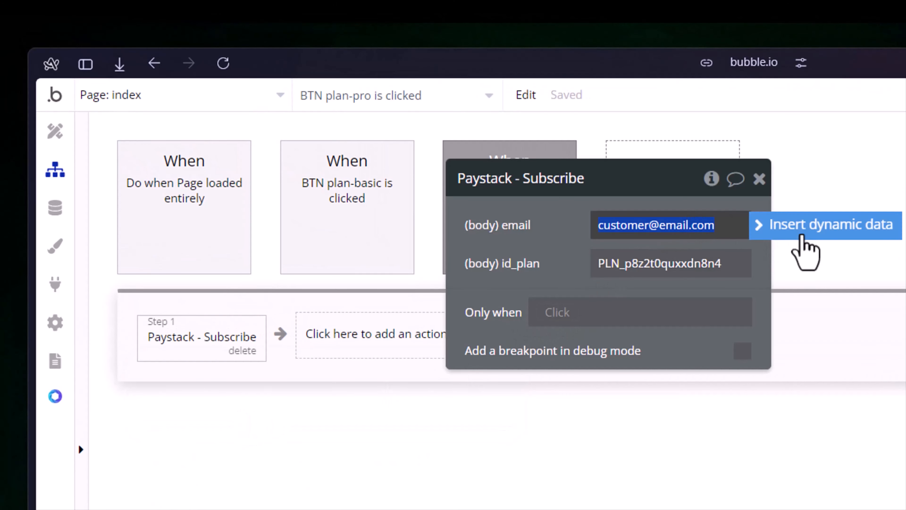
pyautogui.click(806, 248)
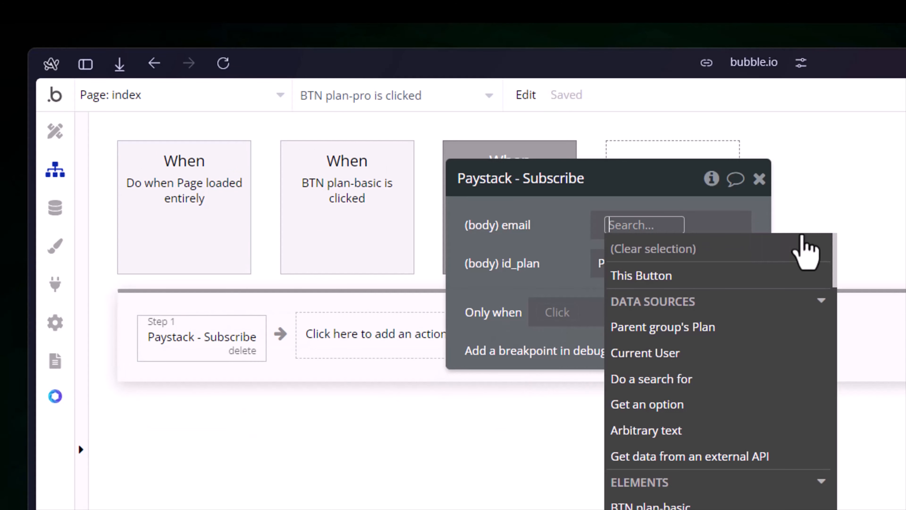
pyautogui.write('curr')
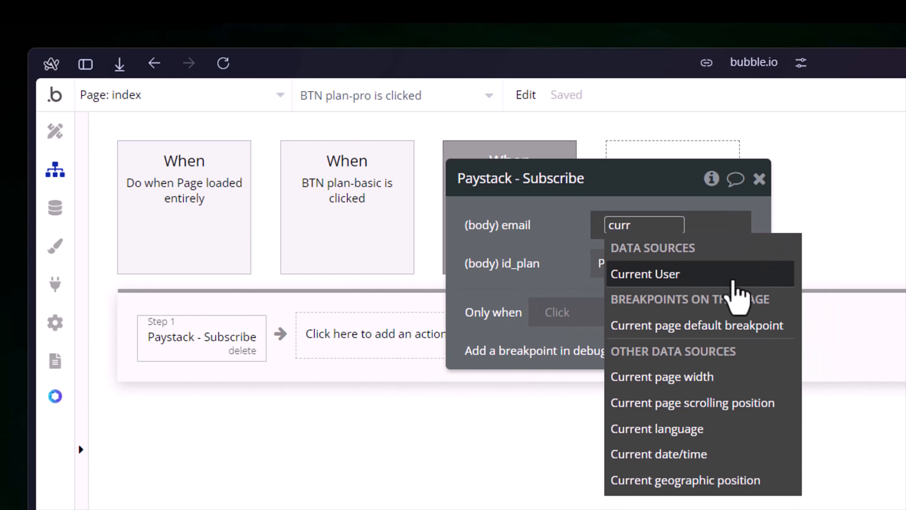
pyautogui.click(748, 273)
pyautogui.write('cu')
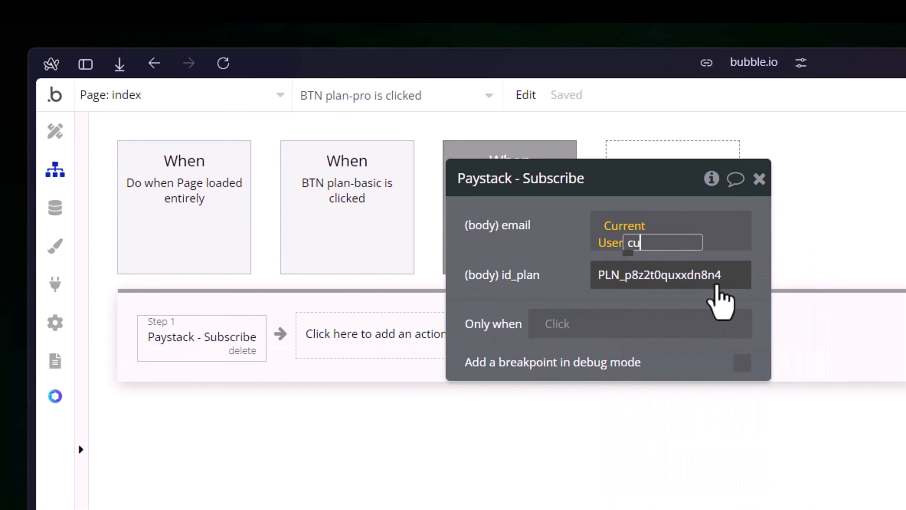
pyautogui.press('BackSpace')
pyautogui.press('BackSpace')
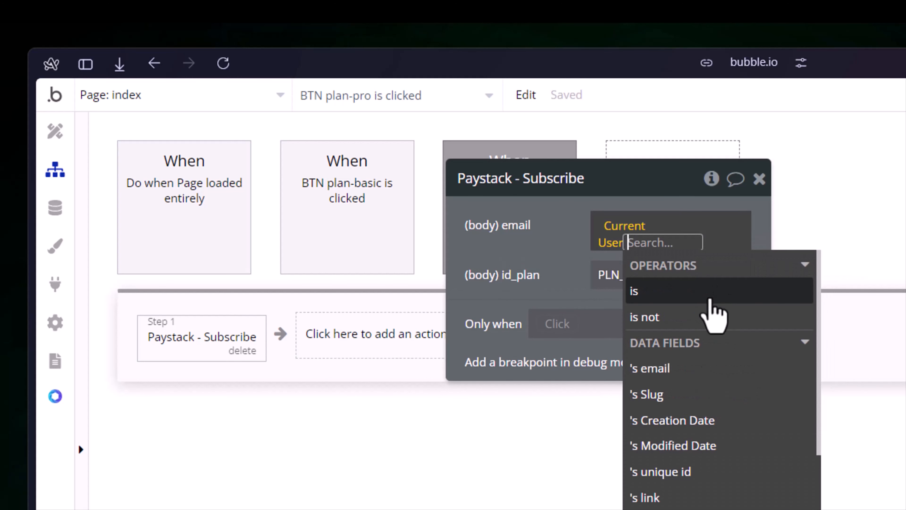
pyautogui.click(699, 375)
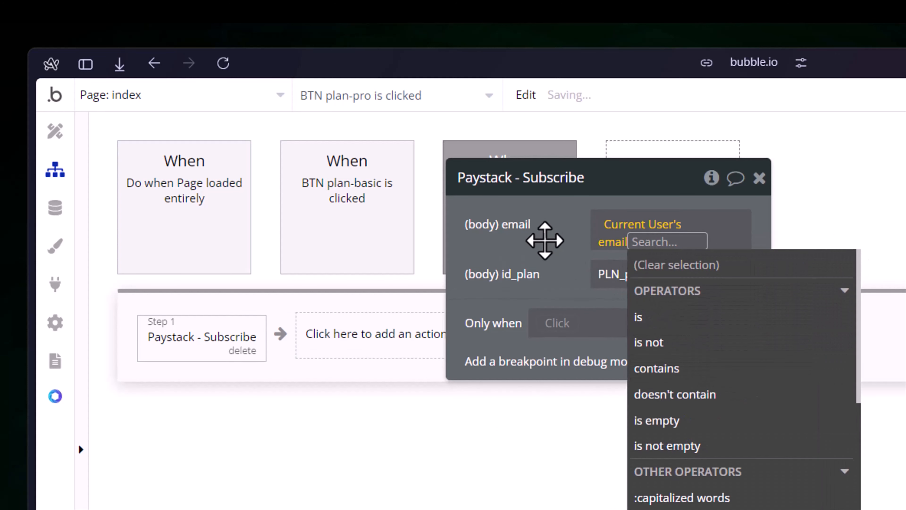
pyautogui.click(562, 253)
# Set the action's id_plan to Parent group's Plan's id_plan.
pyautogui.doubleClick(710, 272)
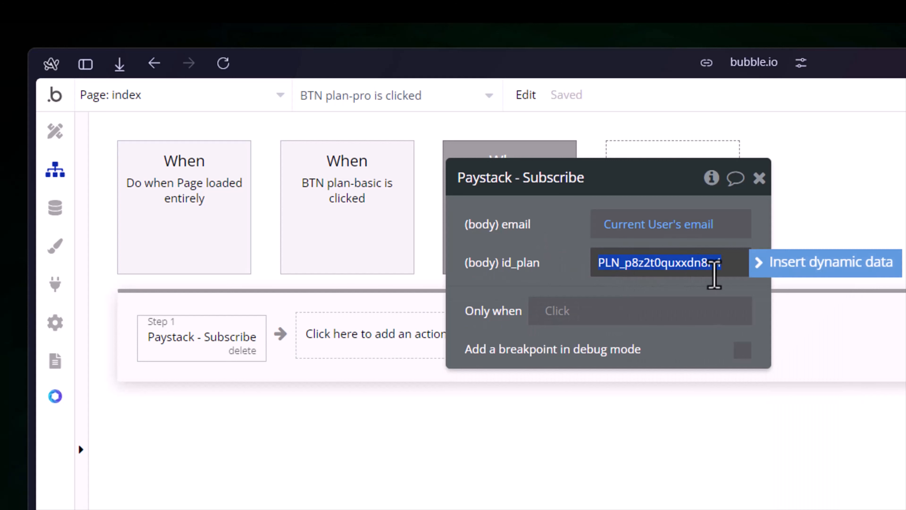
pyautogui.click(771, 275)
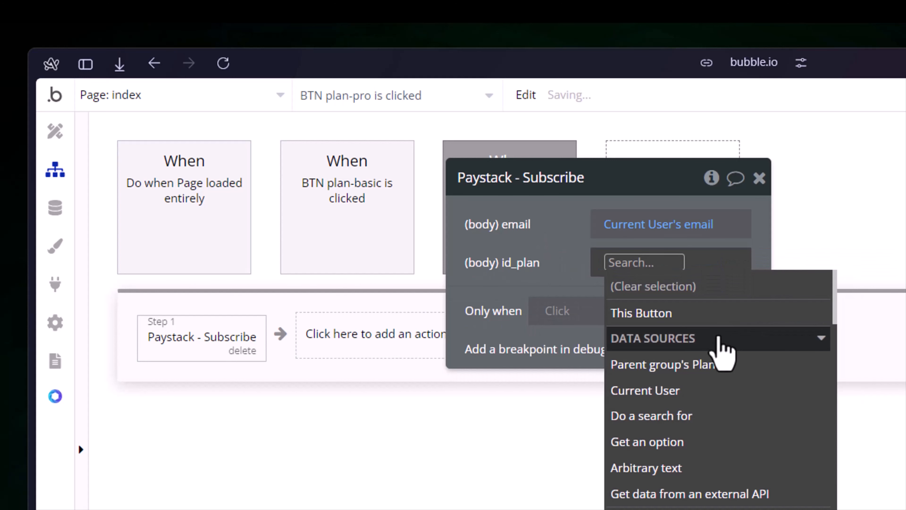
pyautogui.click(710, 365)
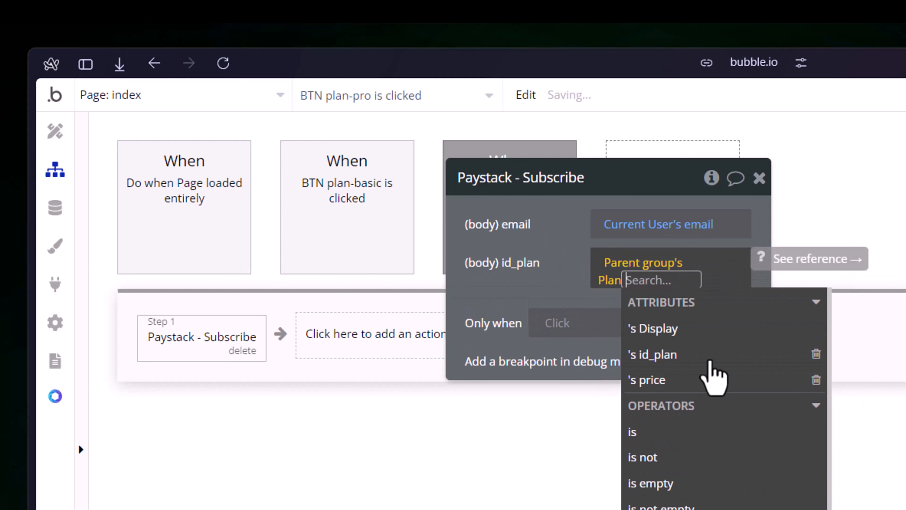
pyautogui.click(672, 357)
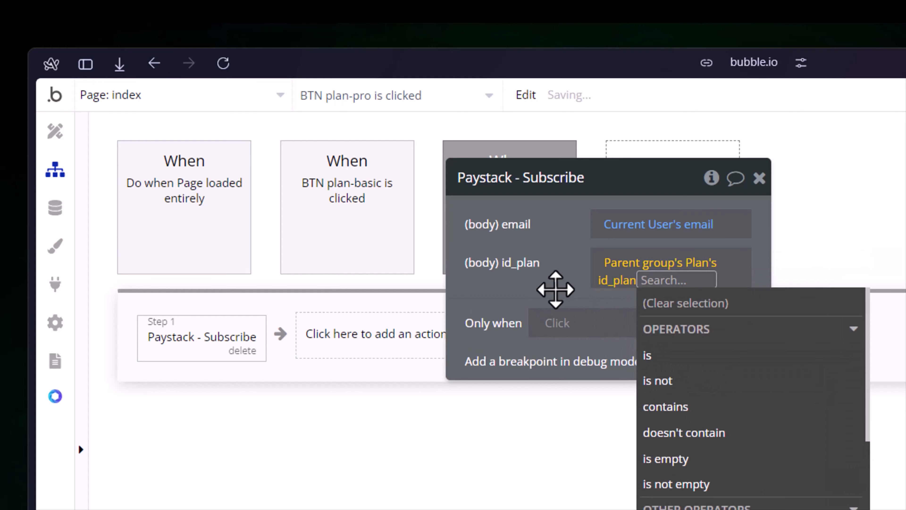
pyautogui.click(554, 288)
# Verify the Premium button's parent group Plan data source, then return to the workflow.
pyautogui.click(40, 103)
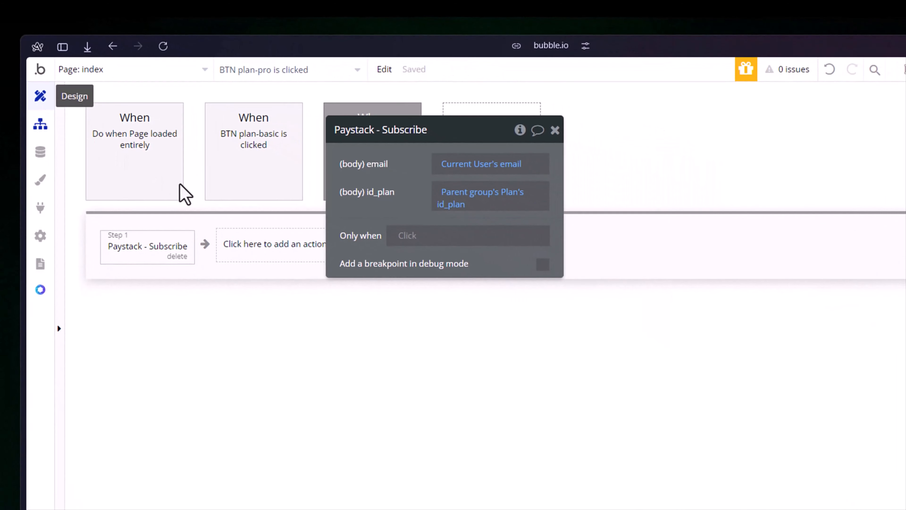
pyautogui.click(716, 410)
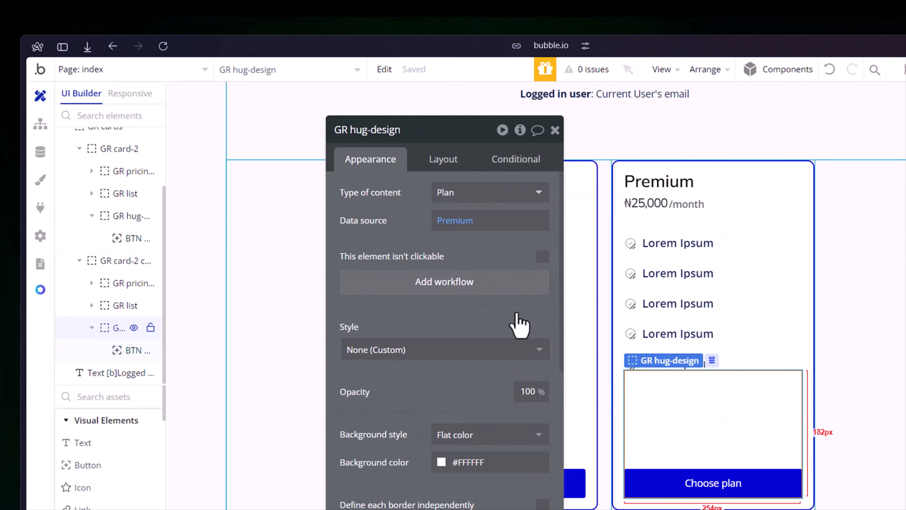
pyautogui.click(48, 135)
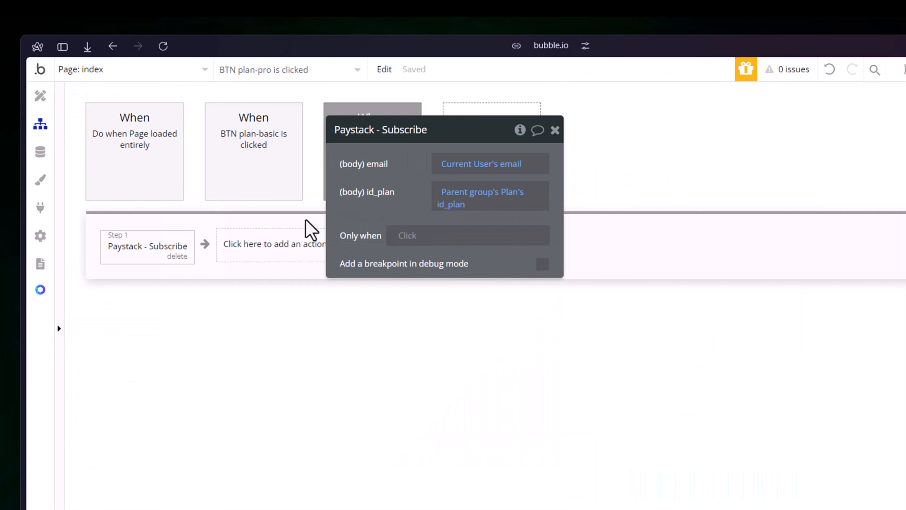
pyautogui.moveTo(421, 205); pyautogui.dragTo(425, 211)
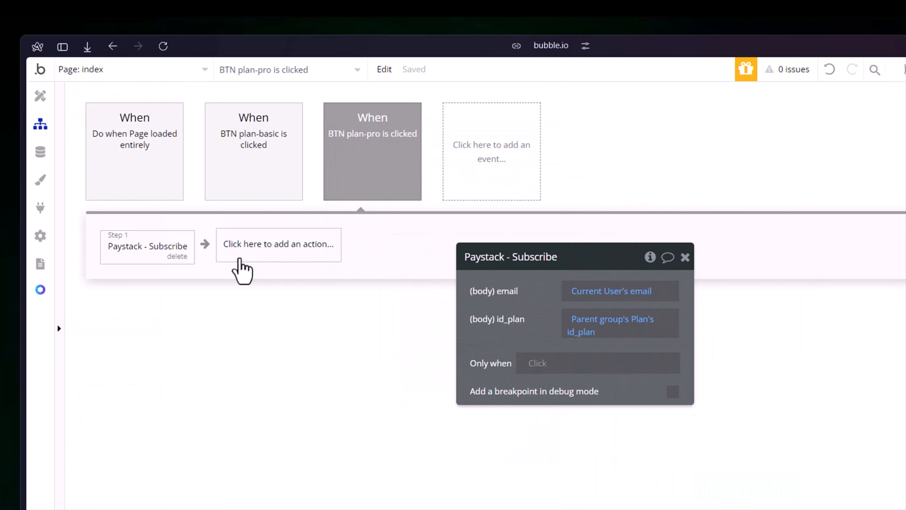
# Add step 2 'Open an external website' with destination Result of step 1's authorization_url.
pyautogui.click(265, 256)
pyautogui.write('op')
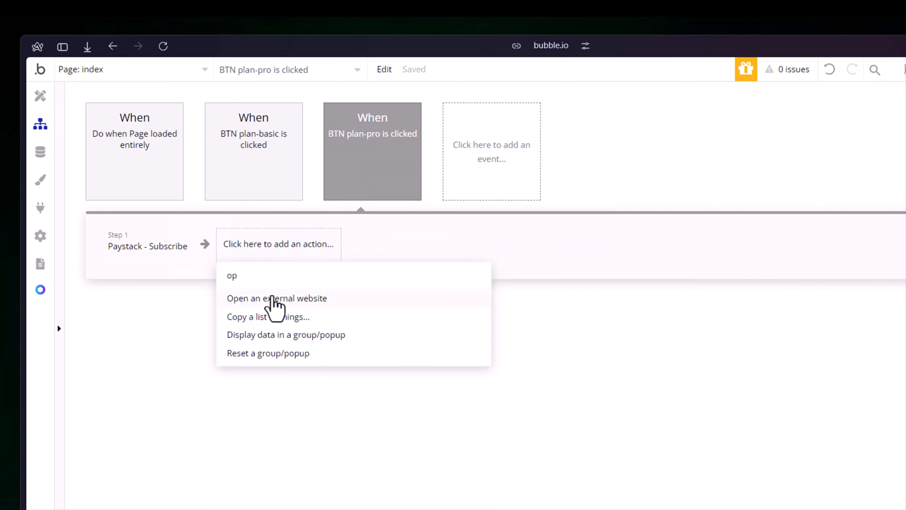
pyautogui.click(277, 299)
pyautogui.click(496, 310)
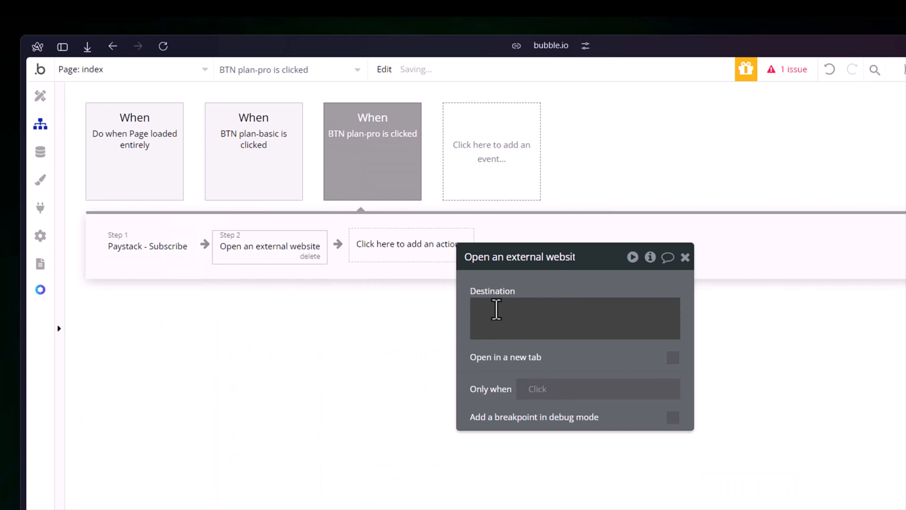
pyautogui.click(704, 314)
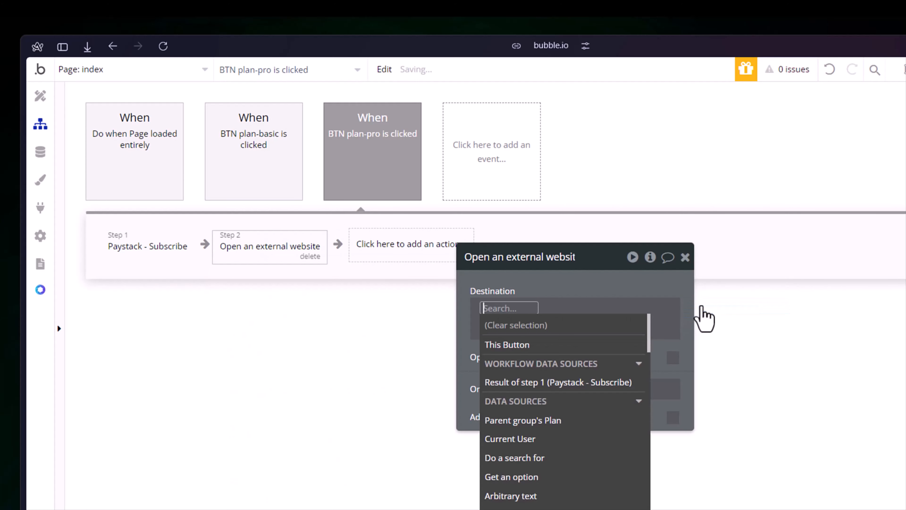
pyautogui.click(531, 381)
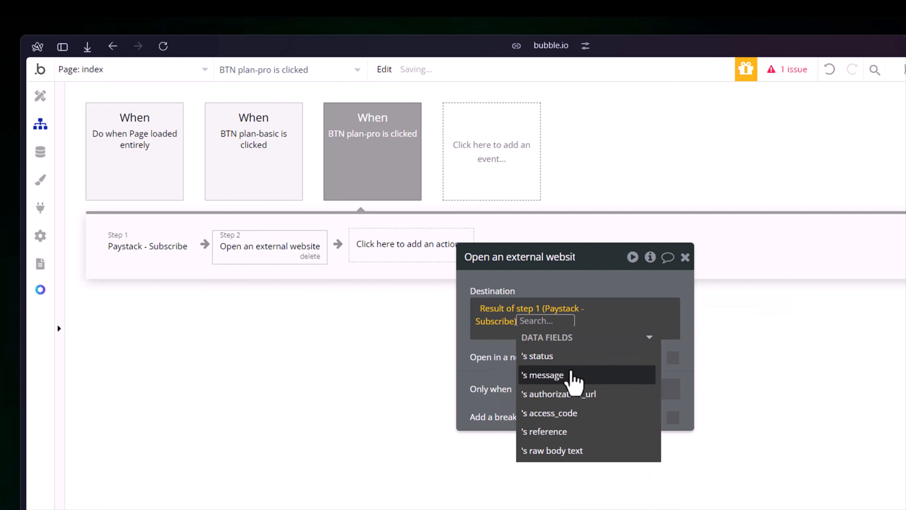
pyautogui.click(578, 394)
pyautogui.click(394, 297)
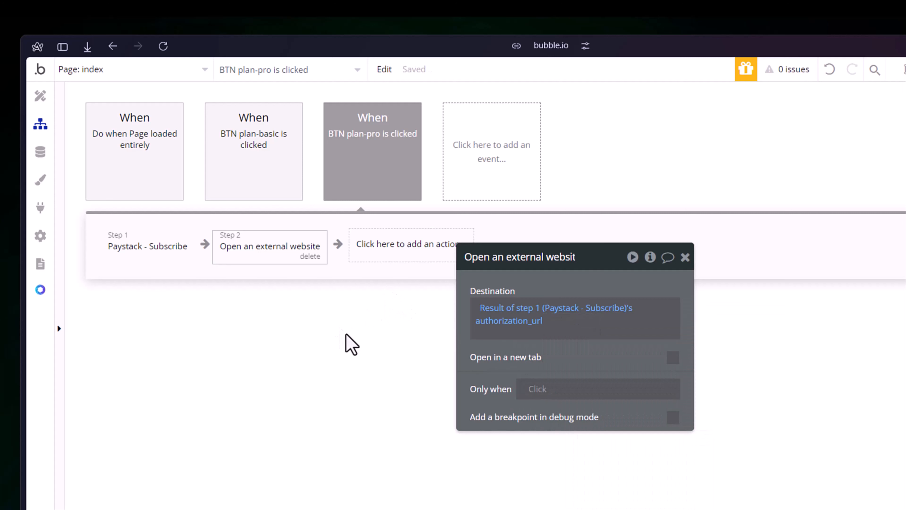
pyautogui.moveTo(1, 304)
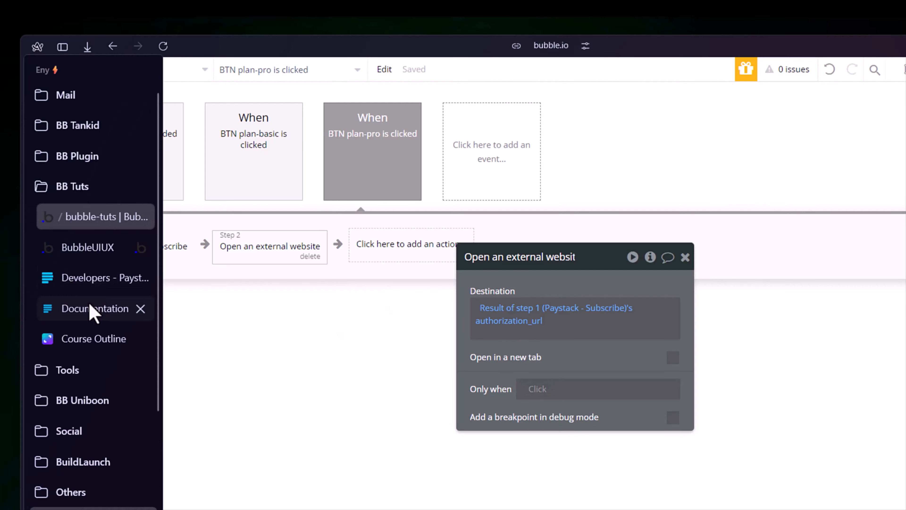
pyautogui.click(86, 284)
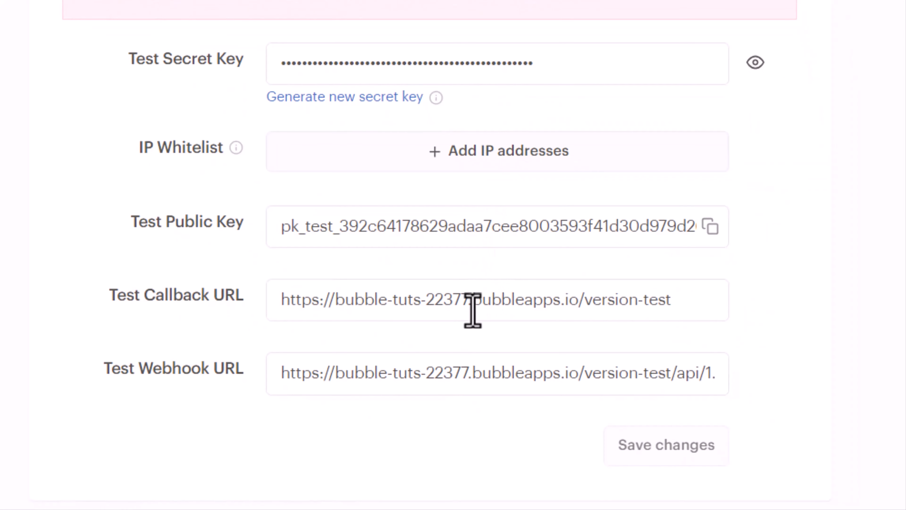
# Set Paystack's Test Webhook URL to the version-test subscribe endpoint with the api_token, and save.
pyautogui.click(643, 377)
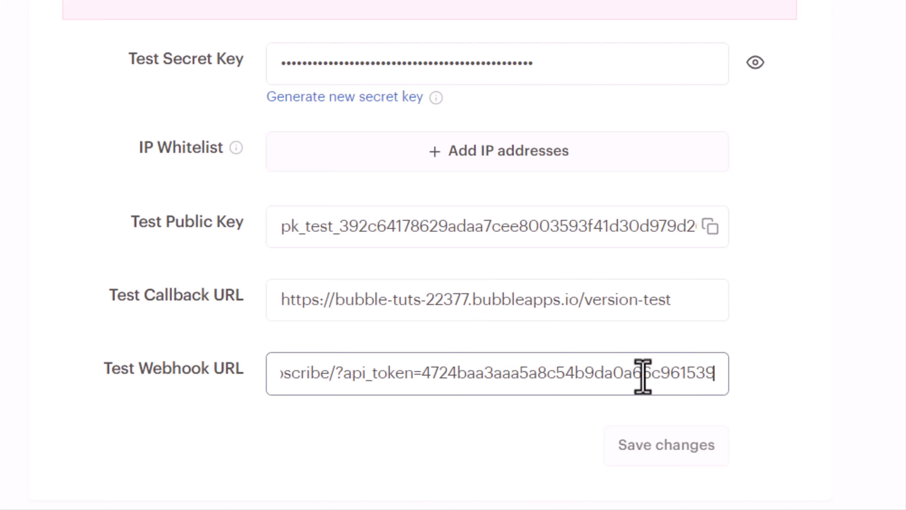
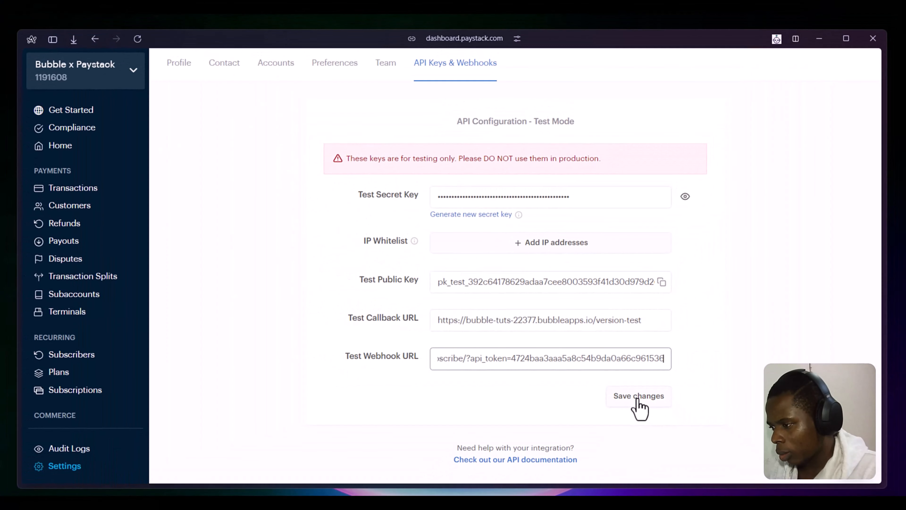
pyautogui.click(664, 442)
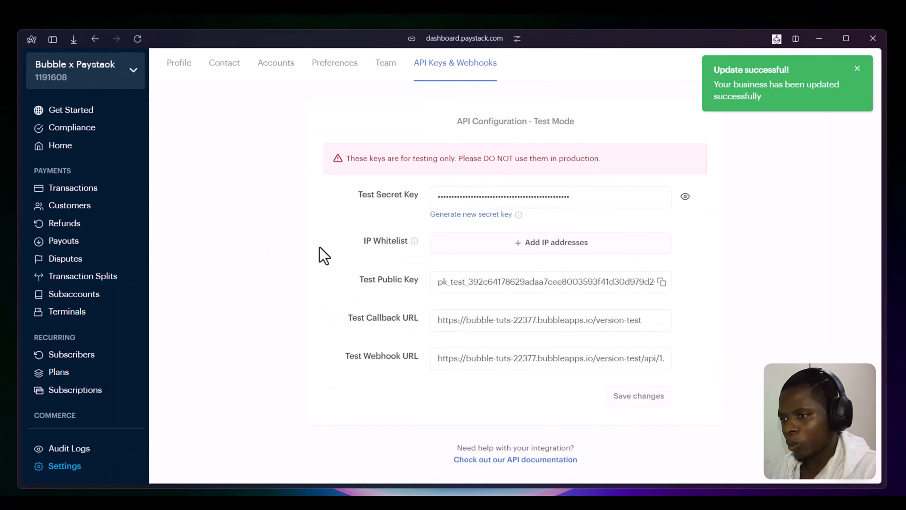
pyautogui.moveTo(2, 252)
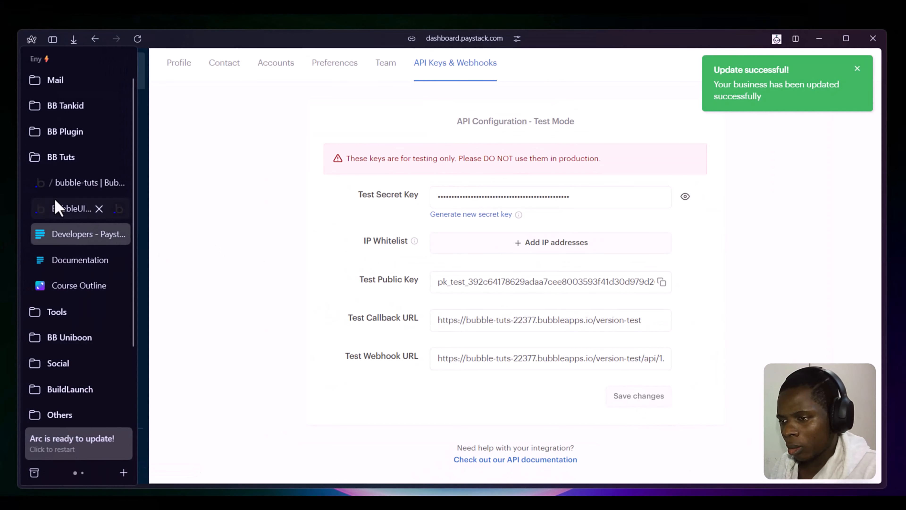
# Inspect the Subscription record in App data, still on Basic, then return to the Design tab.
pyautogui.click(74, 190)
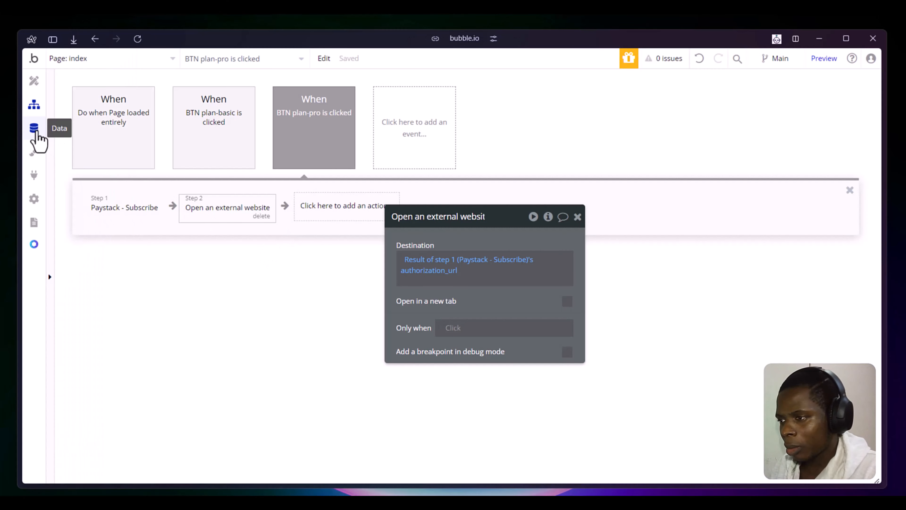
pyautogui.click(36, 134)
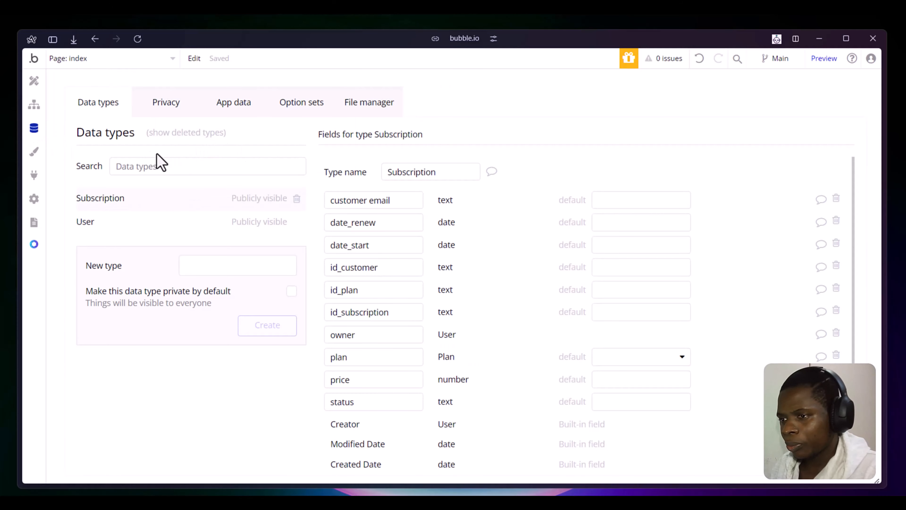
pyautogui.click(240, 104)
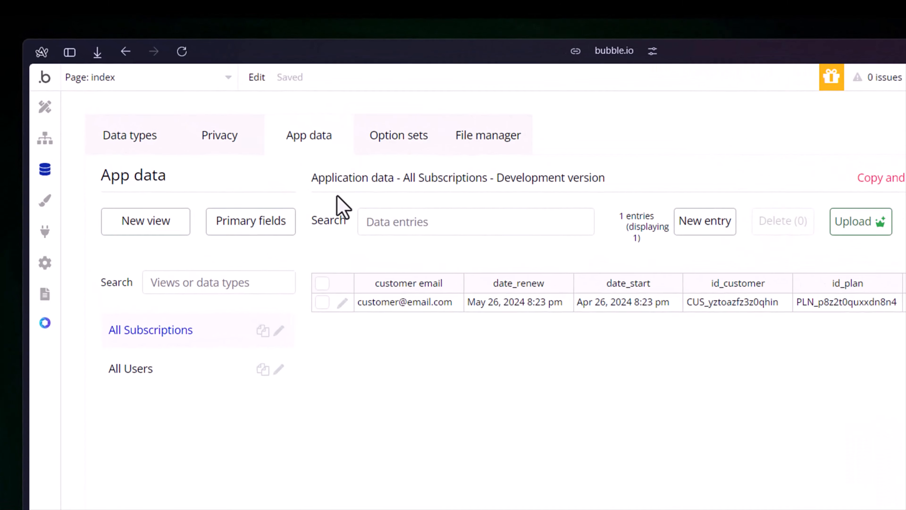
pyautogui.click(357, 316)
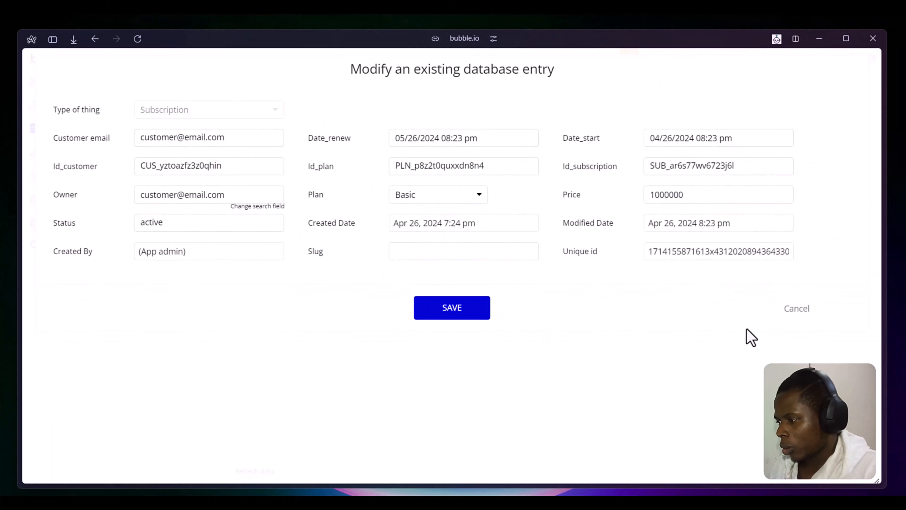
pyautogui.click(796, 310)
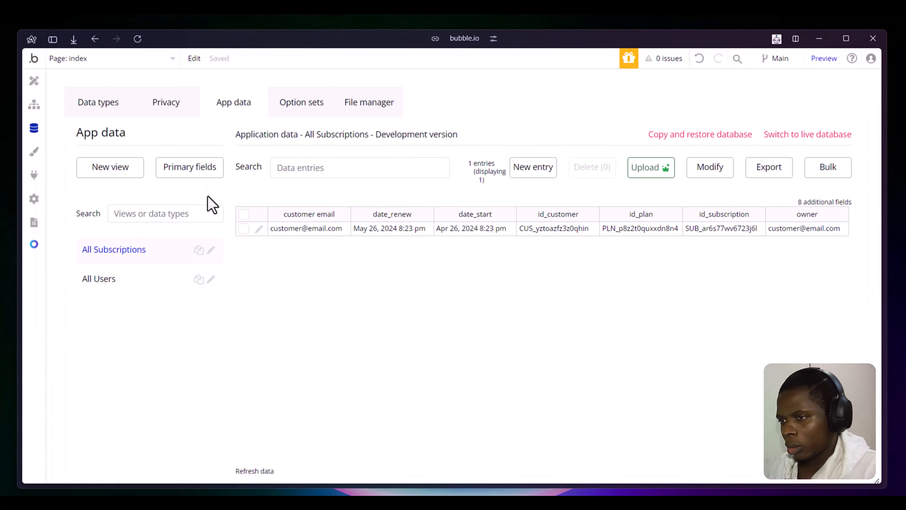
pyautogui.click(38, 89)
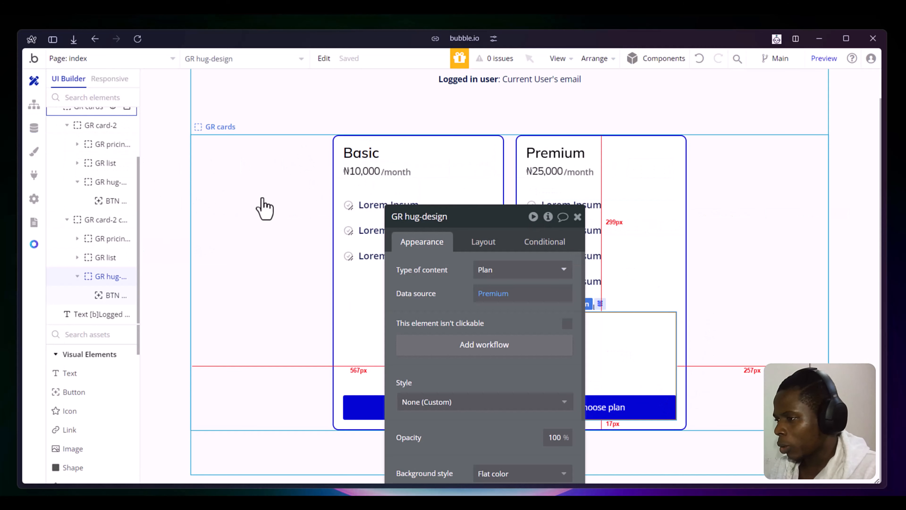
# Run a test Premium checkout, paying NGN 25,000 with the successful test option.
pyautogui.moveTo(4, 215)
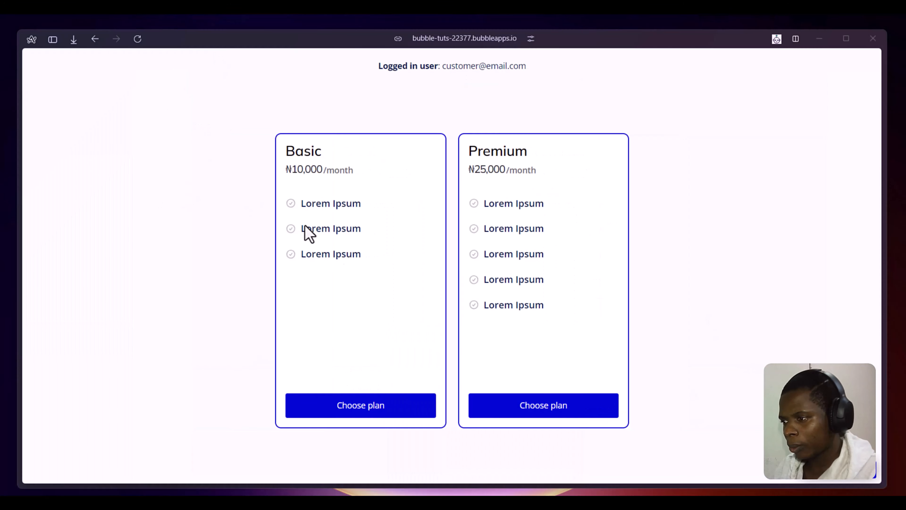
pyautogui.click(548, 410)
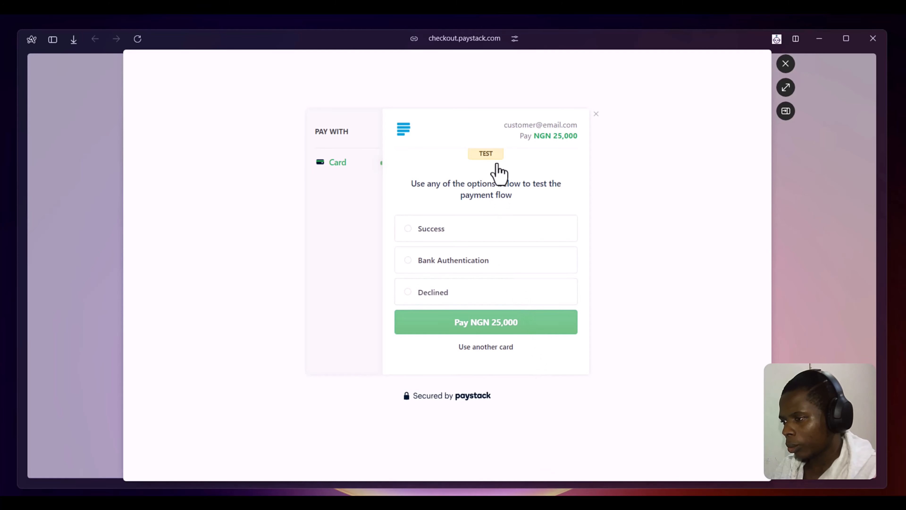
pyautogui.click(406, 234)
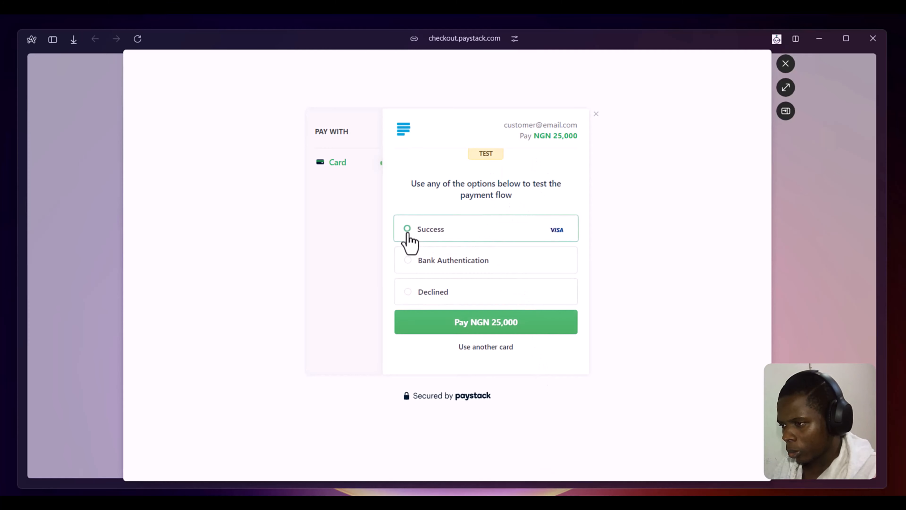
pyautogui.click(486, 323)
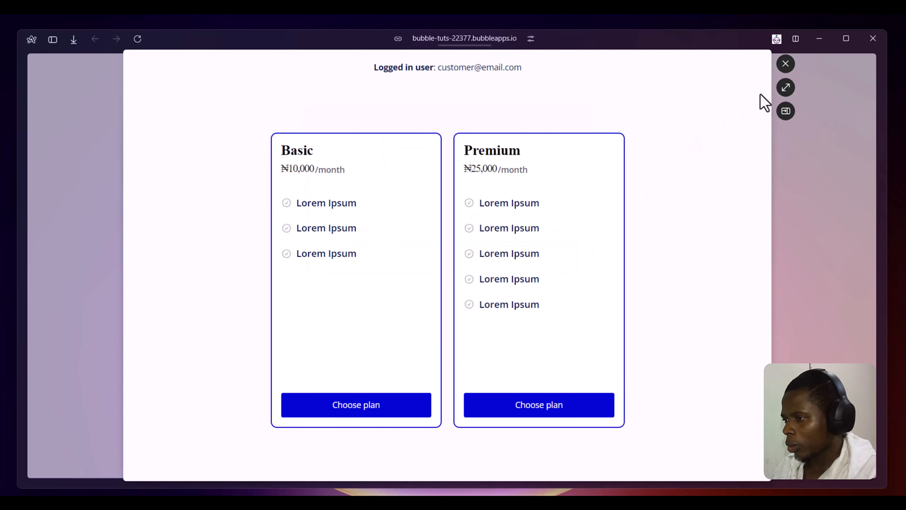
# Close the pricing page preview and go back to the Bubble editor.
pyautogui.click(787, 64)
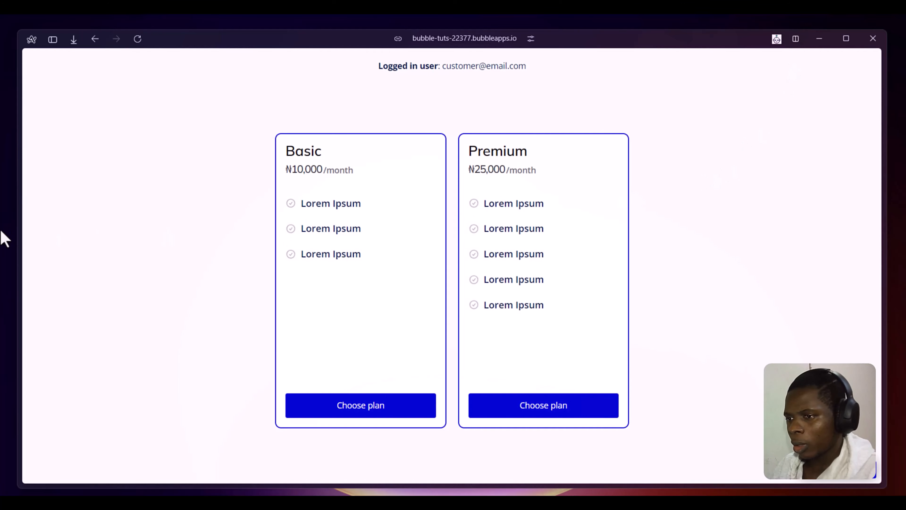
pyautogui.moveTo(2, 231)
pyautogui.click(82, 161)
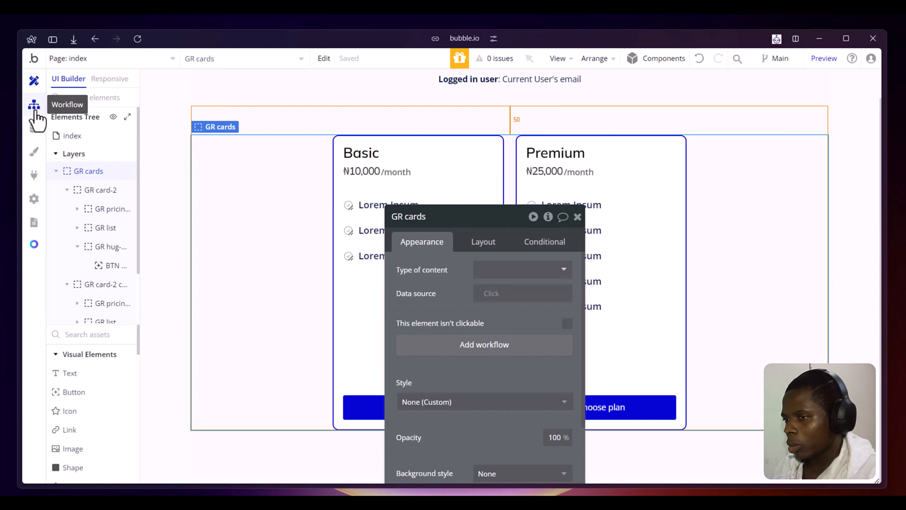
# Open All Subscriptions in App data and inspect its single entry, closing it unchanged on Basic.
pyautogui.click(34, 111)
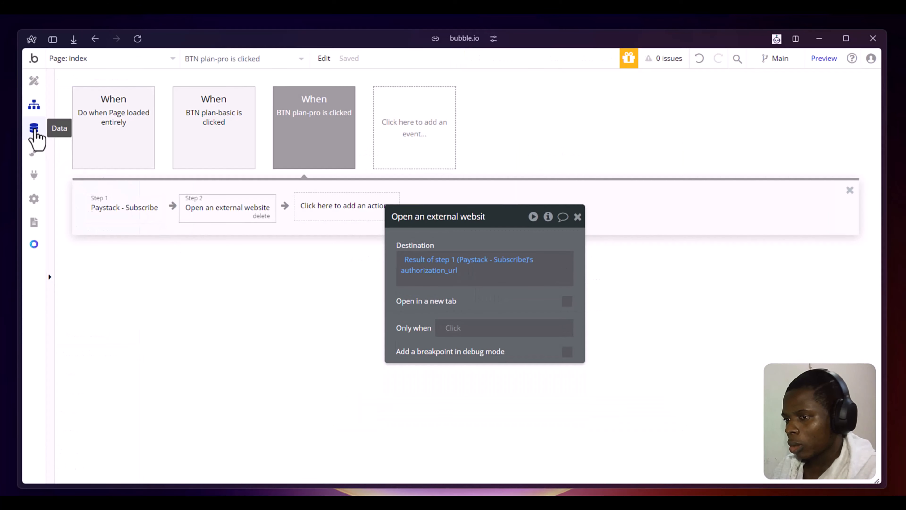
pyautogui.click(34, 129)
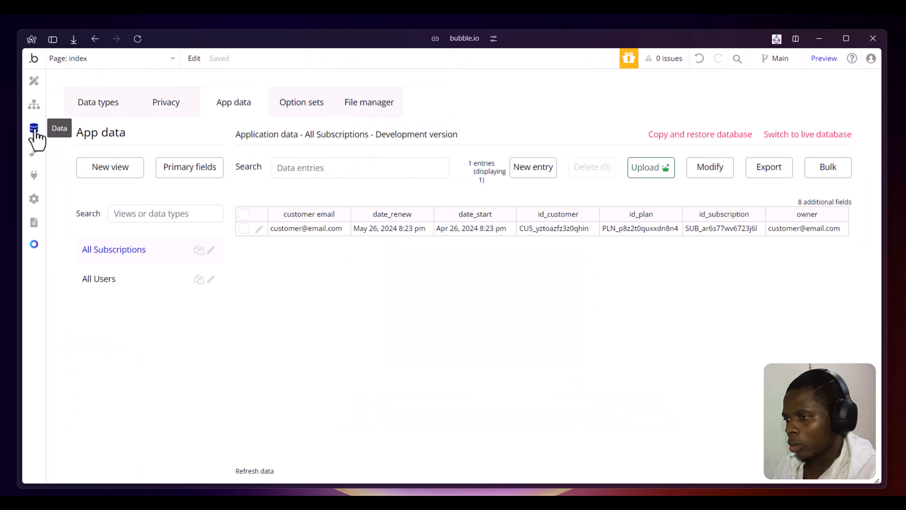
pyautogui.click(259, 230)
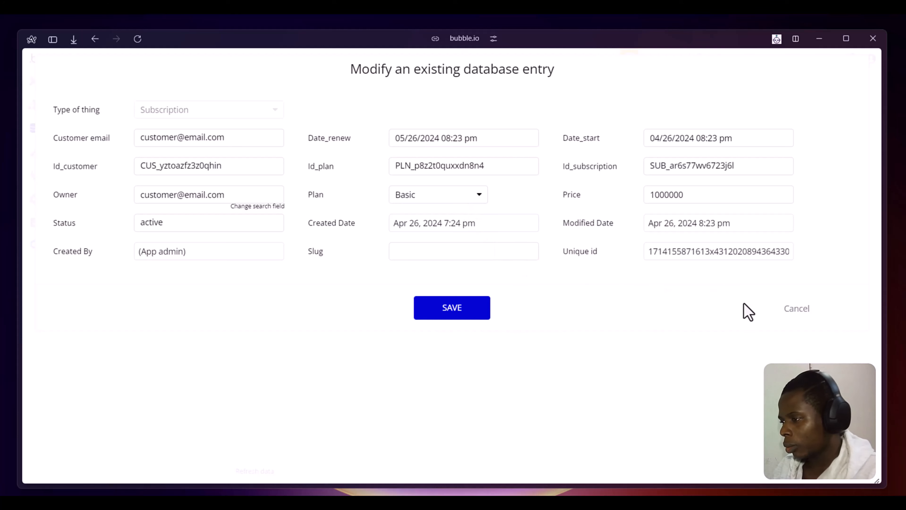
pyautogui.click(796, 309)
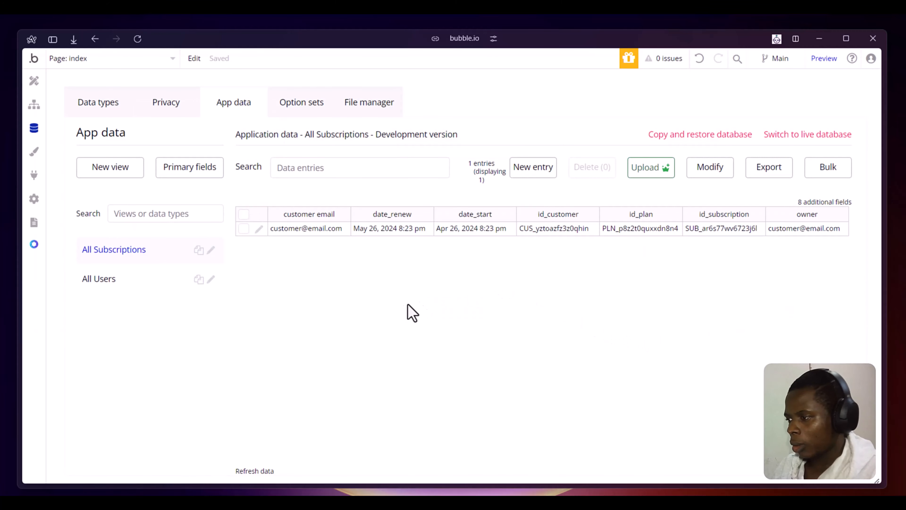
# In Paystack's API settings, replace the last character of the Test Webhook URL token with 9.
pyautogui.moveTo(3, 264)
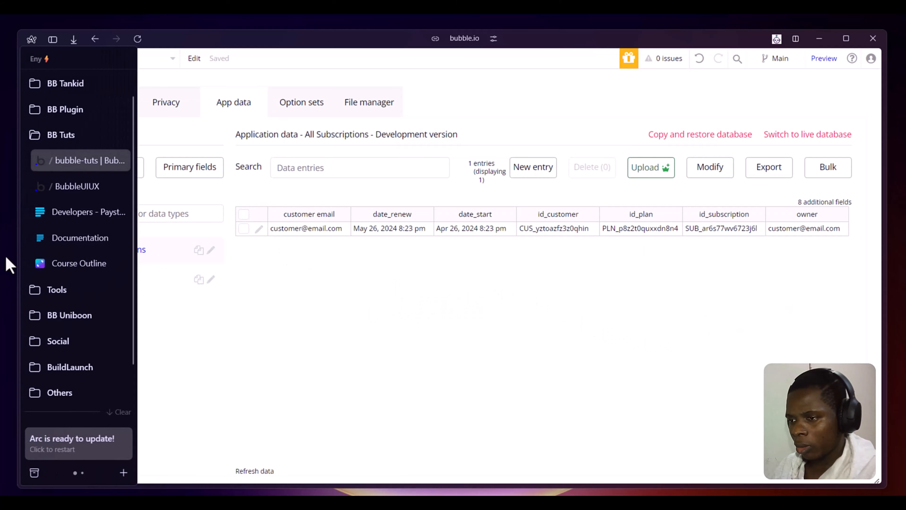
pyautogui.click(71, 214)
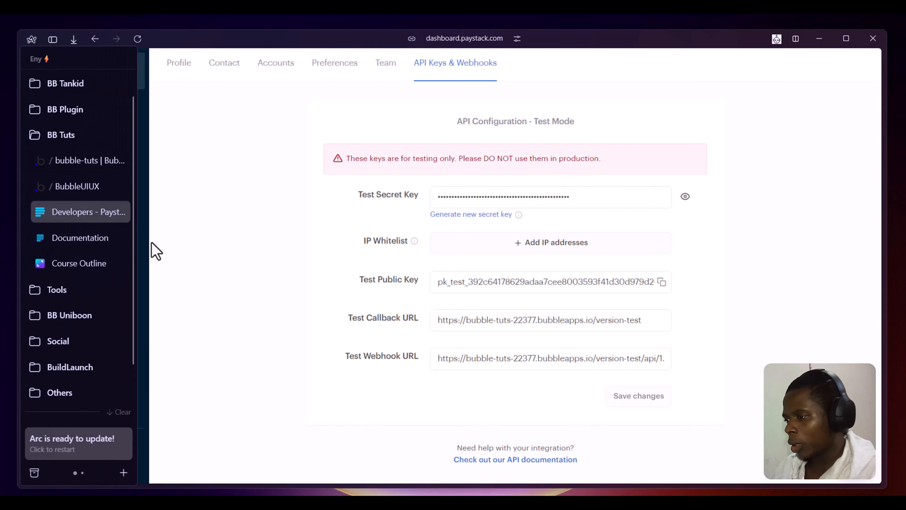
pyautogui.click(653, 359)
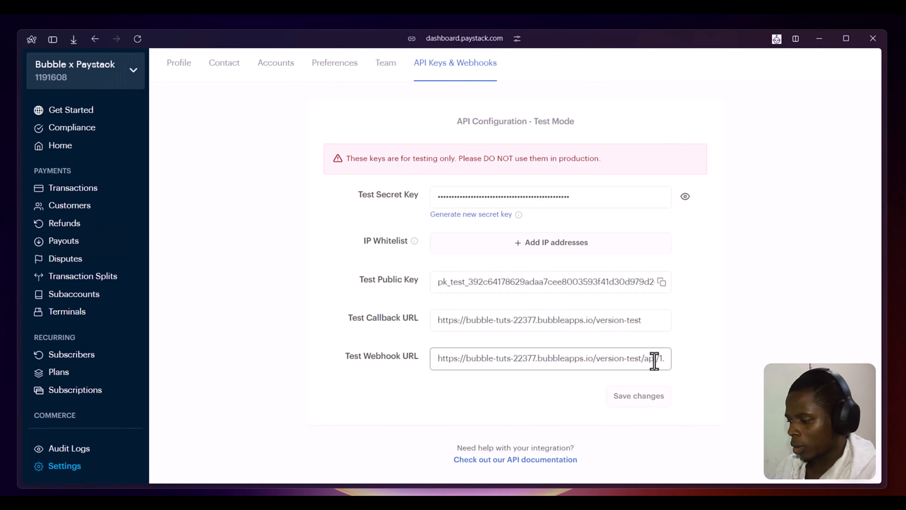
pyautogui.press('Right')
pyautogui.press('Right')
pyautogui.press('Right')
pyautogui.press('Right')
pyautogui.press('Right')
pyautogui.press('Right')
pyautogui.press('Right')
pyautogui.press('Right')
pyautogui.press('Right')
pyautogui.press('Right')
pyautogui.press('Right')
pyautogui.press('Right')
pyautogui.press('Right')
pyautogui.press('Right')
pyautogui.press('Right')
pyautogui.press('Right')
pyautogui.press('Right')
pyautogui.press('Right')
pyautogui.press('Right')
pyautogui.press('Right')
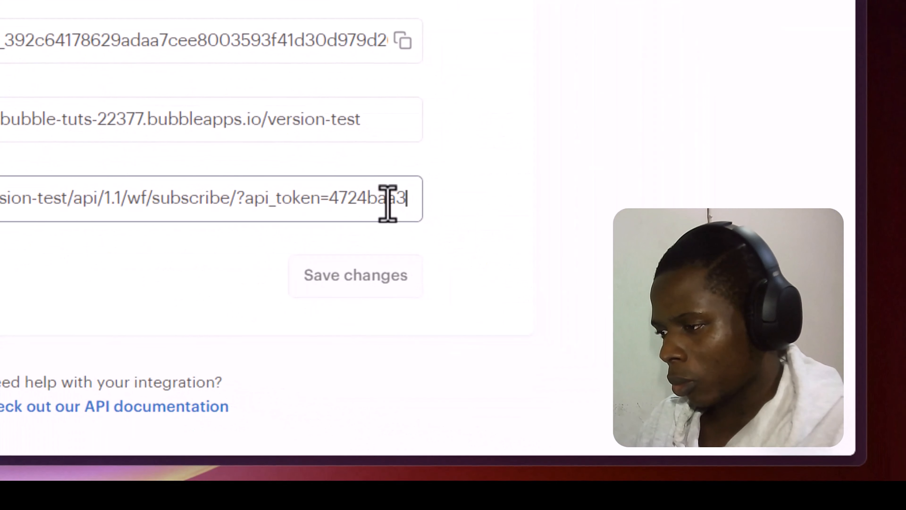
pyautogui.press('Right')
pyautogui.press('Right')
pyautogui.press('Right')
pyautogui.press('Right')
pyautogui.press('Right')
pyautogui.press('Right')
pyautogui.press('Right')
pyautogui.press('Right')
pyautogui.press('Right')
pyautogui.press('Right')
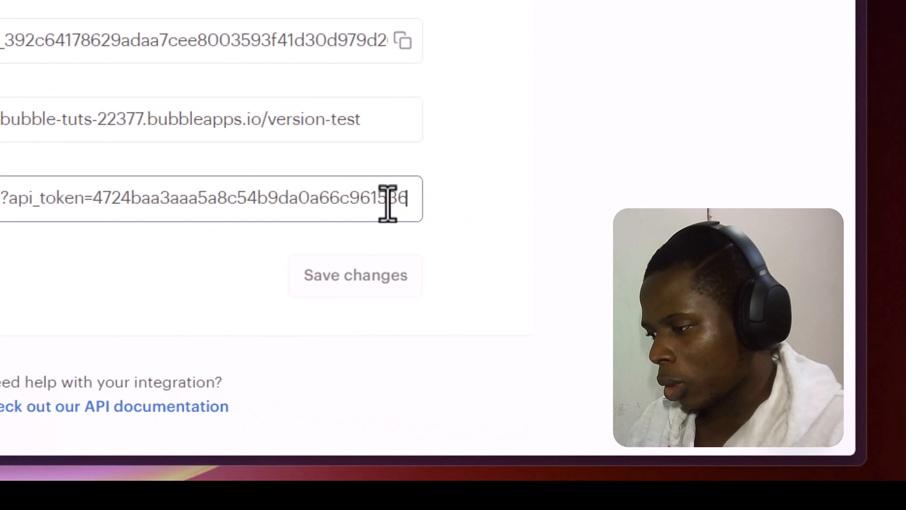
pyautogui.press('BackSpace')
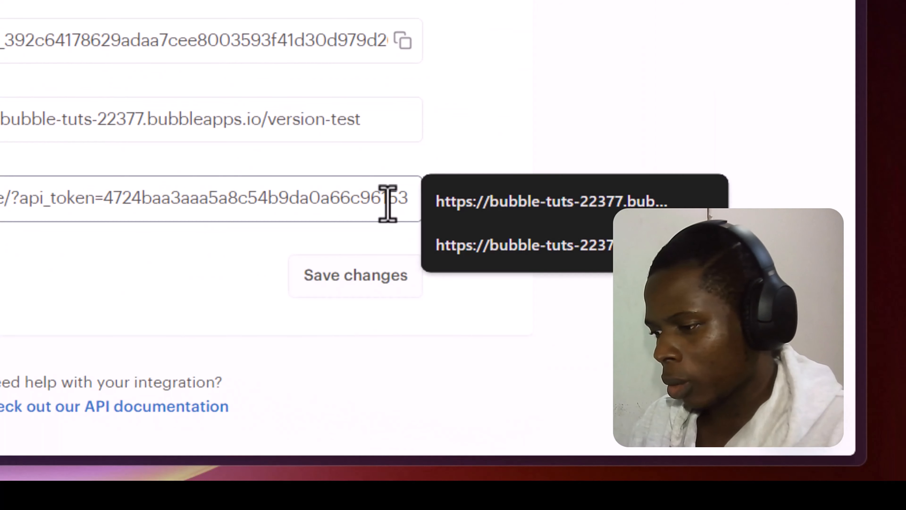
pyautogui.write('9')
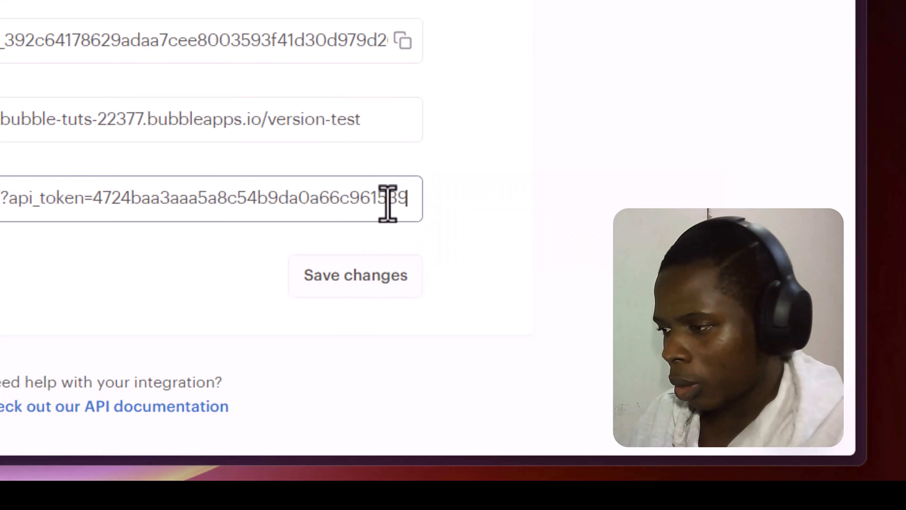
# Check the corrected webhook URL and save the API settings.
pyautogui.click(444, 205)
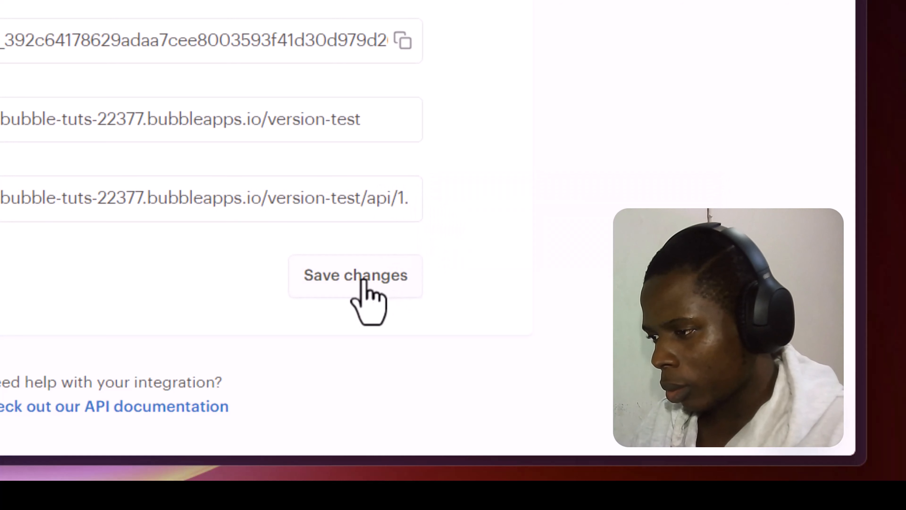
pyautogui.click(355, 206)
pyautogui.press('Right')
pyautogui.press('Right')
pyautogui.press('Right')
pyautogui.press('Right')
pyautogui.press('Right')
pyautogui.press('Right')
pyautogui.press('Right')
pyautogui.press('Right')
pyautogui.press('Right')
pyautogui.press('Right')
pyautogui.press('Right')
pyautogui.press('Right')
pyautogui.press('Right')
pyautogui.press('Right')
pyautogui.press('Right')
pyautogui.press('Right')
pyautogui.press('Right')
pyautogui.press('Right')
pyautogui.press('Right')
pyautogui.press('Right')
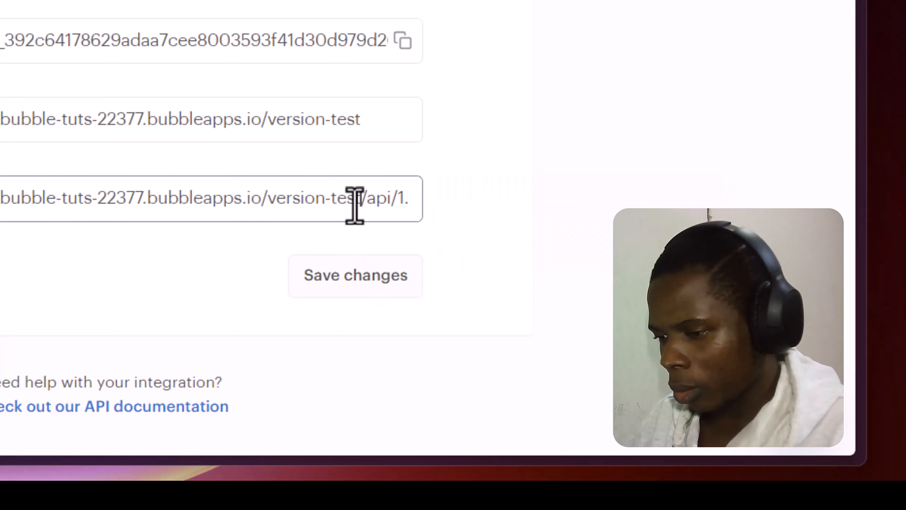
pyautogui.press('Right')
pyautogui.press('Right')
pyautogui.press('Right')
pyautogui.press('Right')
pyautogui.press('Right')
pyautogui.press('Right')
pyautogui.press('Right')
pyautogui.press('Right')
pyautogui.press('Right')
pyautogui.press('Right')
pyautogui.press('Right')
pyautogui.press('Right')
pyautogui.press('Right')
pyautogui.press('Right')
pyautogui.press('Right')
pyautogui.press('Right')
pyautogui.press('Right')
pyautogui.press('Right')
pyautogui.press('Right')
pyautogui.press('Right')
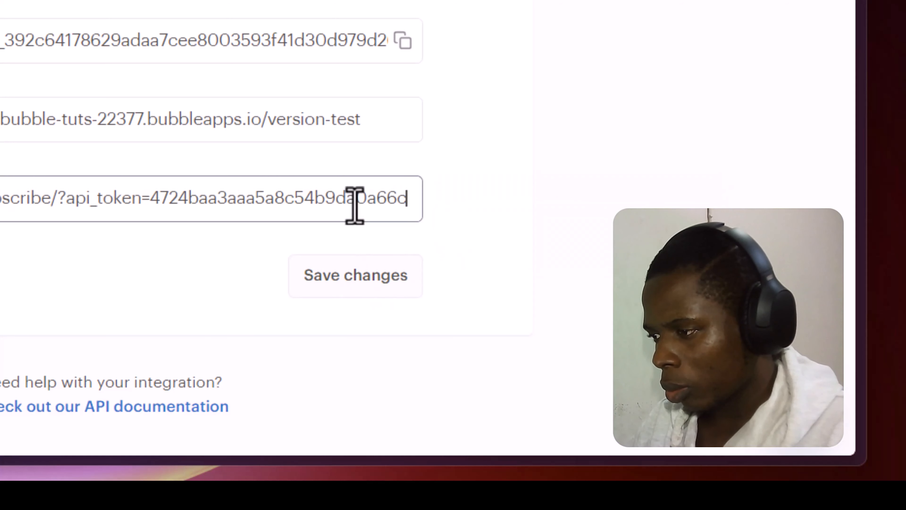
pyautogui.click(381, 286)
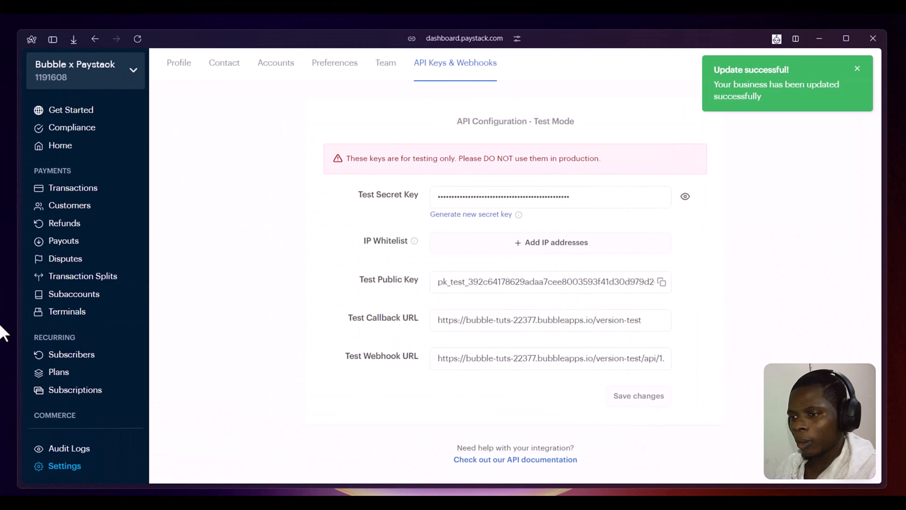
pyautogui.moveTo(4, 332)
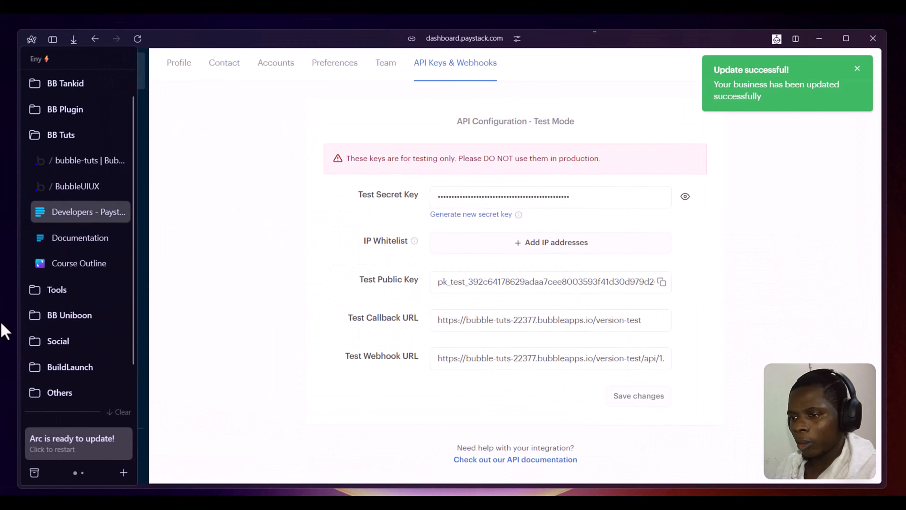
pyautogui.click(74, 161)
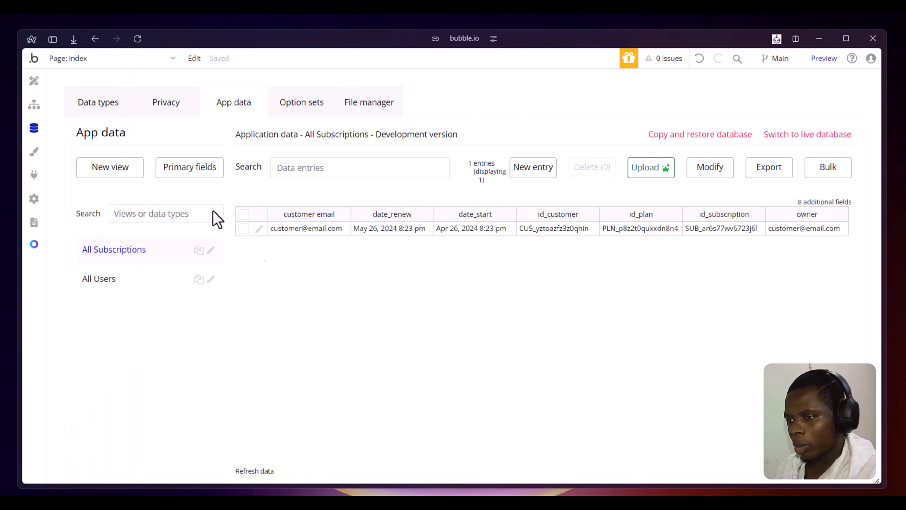
# From the live pricing page, choose Premium and pay NGN 25,000 with the Success test outcome.
pyautogui.moveTo(3, 168)
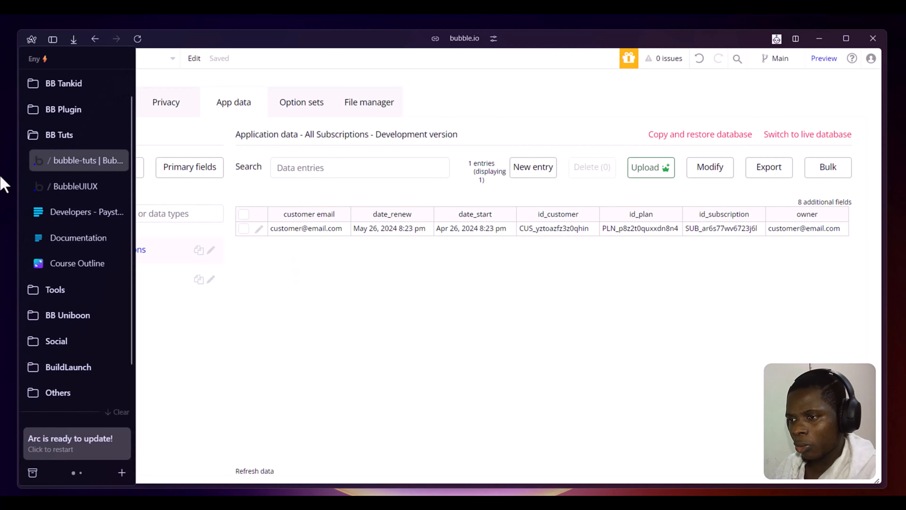
pyautogui.click(65, 186)
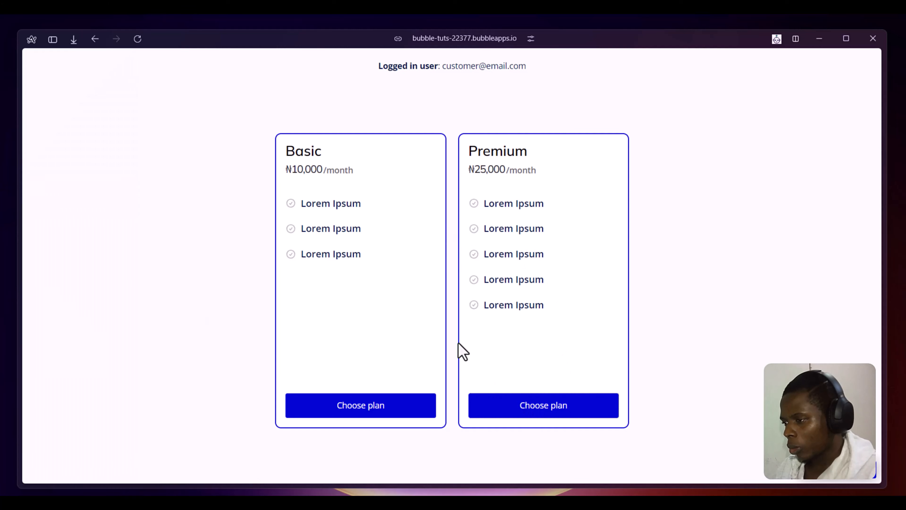
pyautogui.click(523, 411)
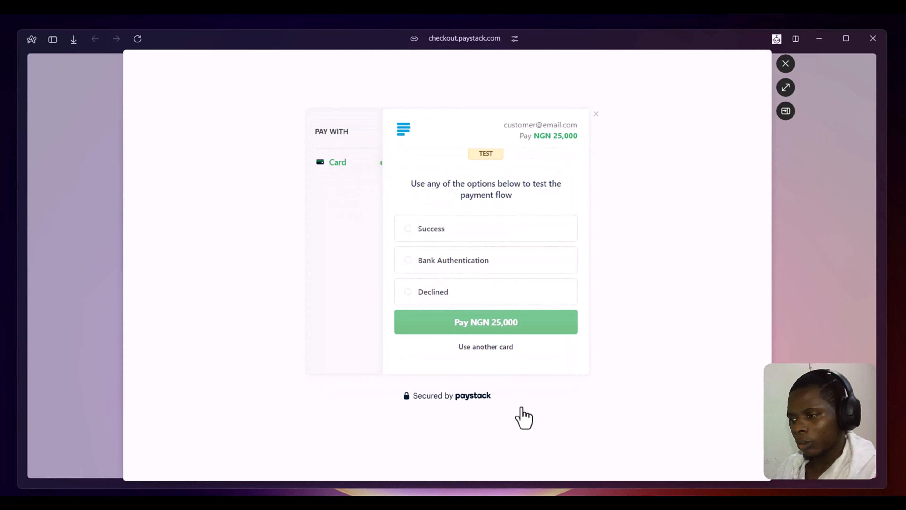
pyautogui.click(441, 238)
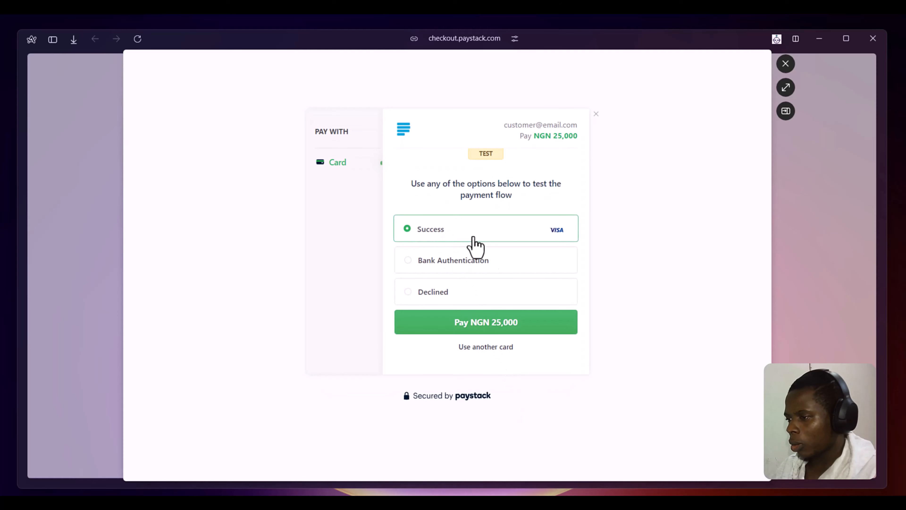
pyautogui.click(518, 322)
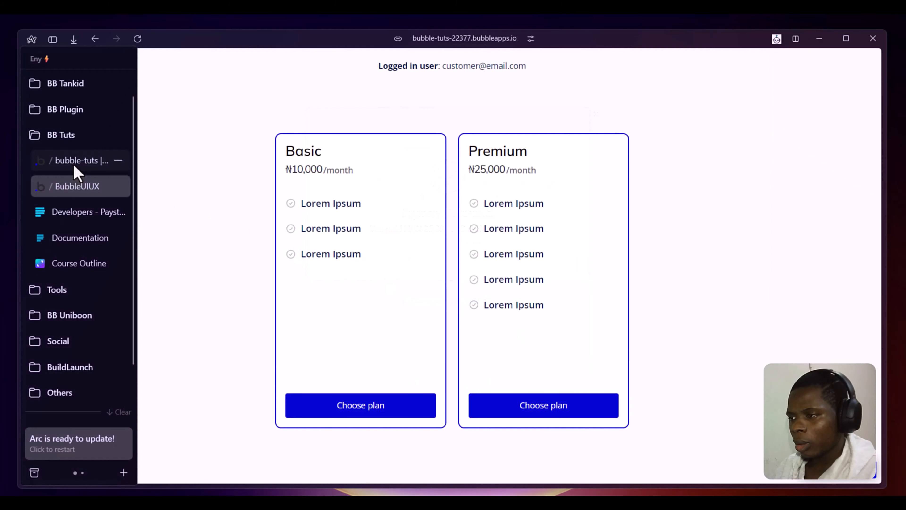
pyautogui.click(75, 165)
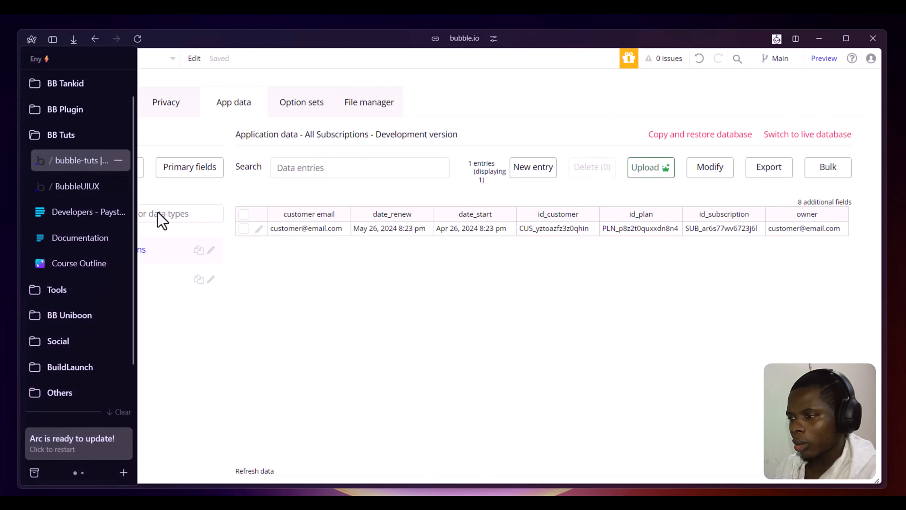
# Refresh the subscription data and open the entry showing Premium at 25000, renewing 05/27/2024.
pyautogui.click(250, 471)
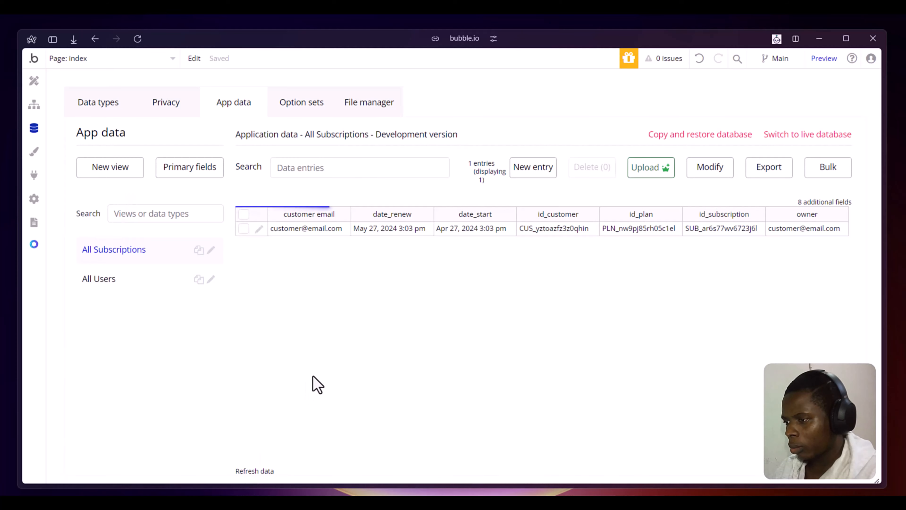
pyautogui.click(259, 230)
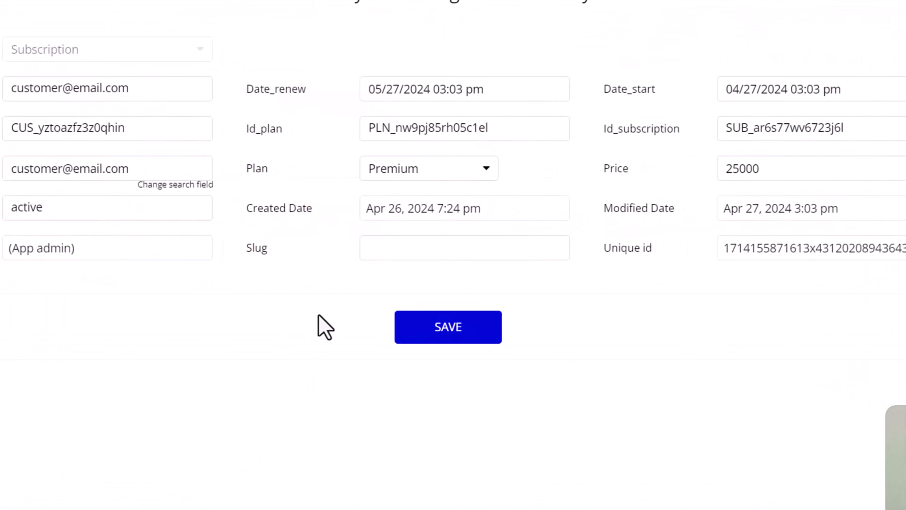